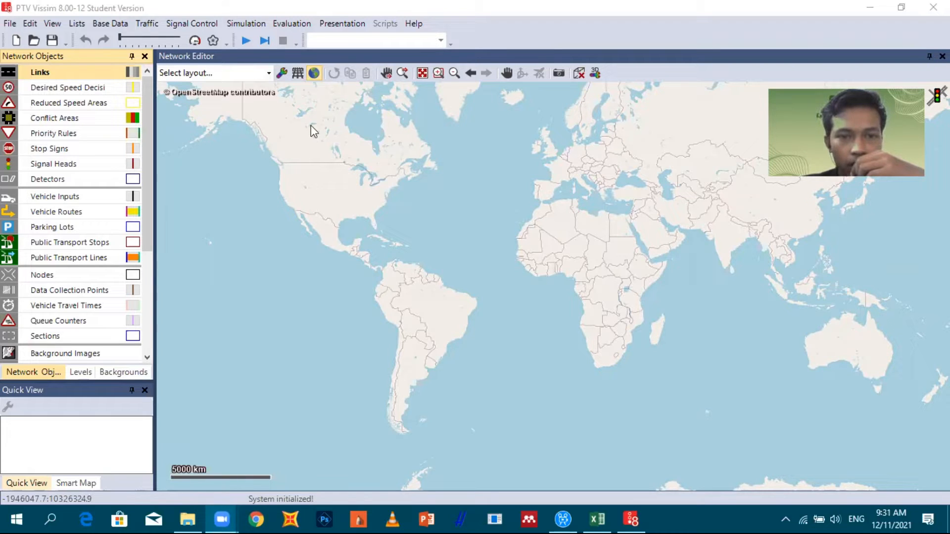
Hide the background map and insert the background image "Foto Simpang Demak Ijo.jpg" into the network
click(316, 78)
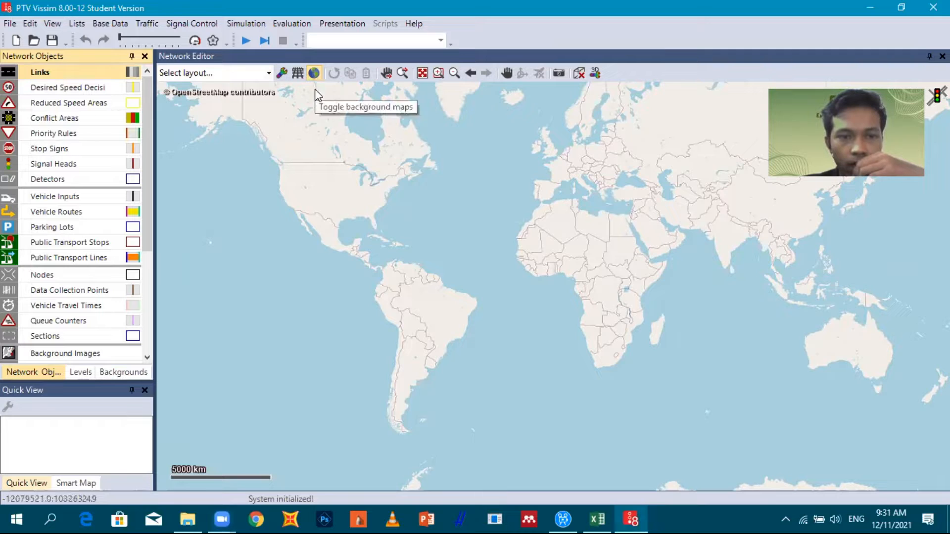
click(314, 74)
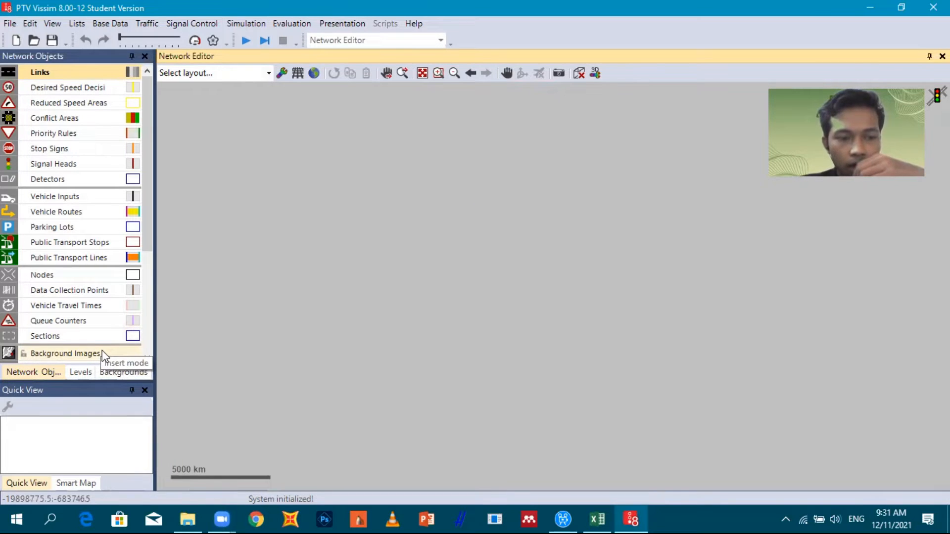
click(68, 354)
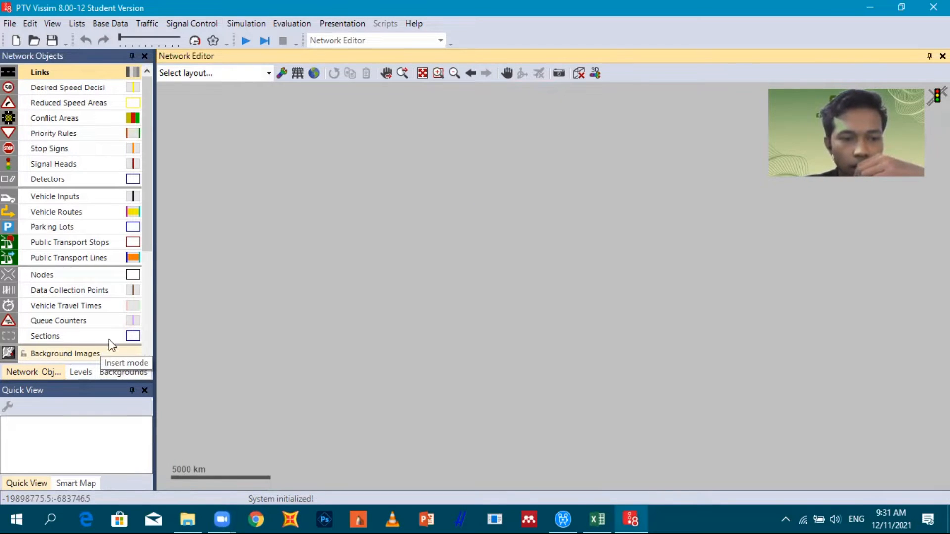
click(375, 287)
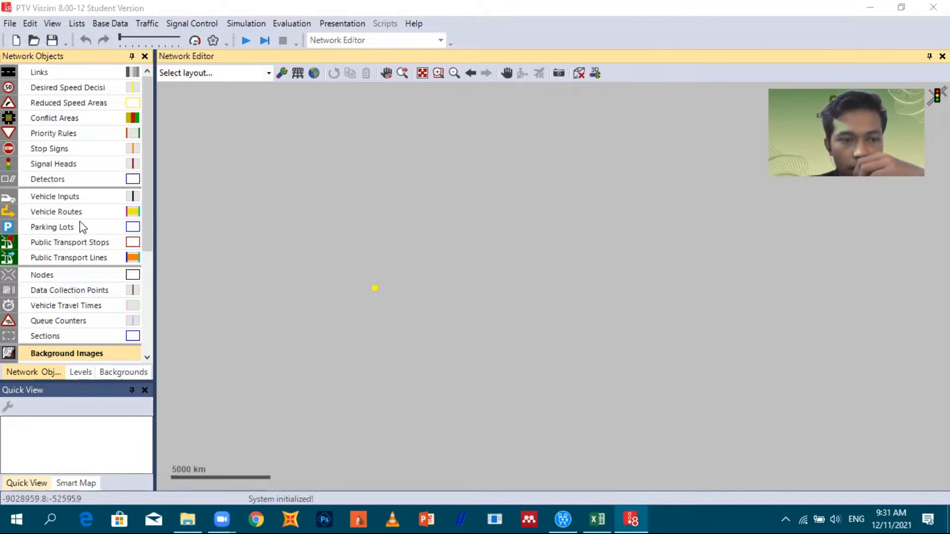
click(74, 180)
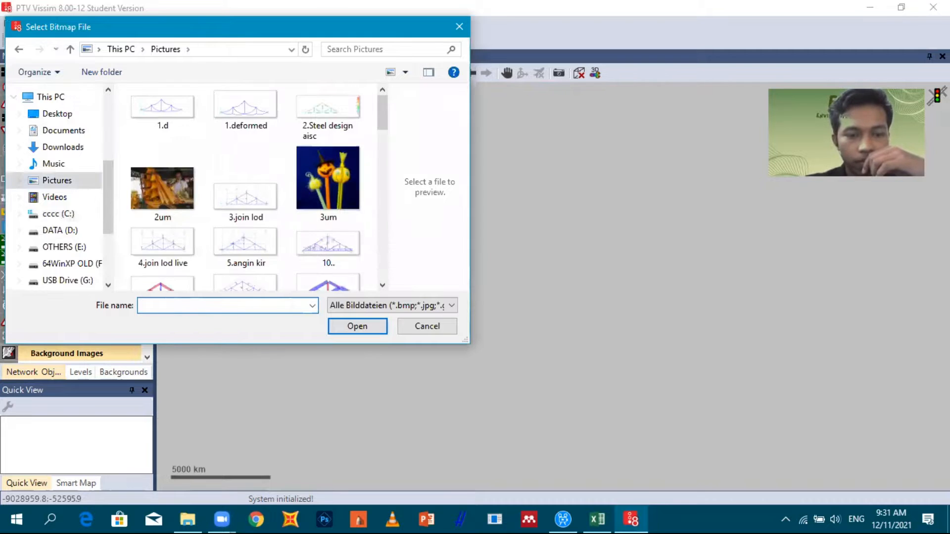
text(fot)
click(246, 320)
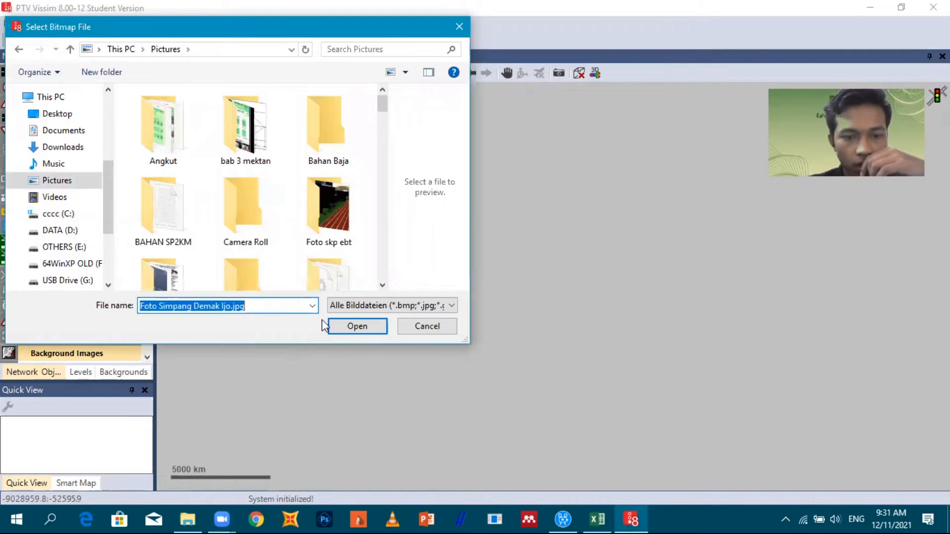
click(347, 324)
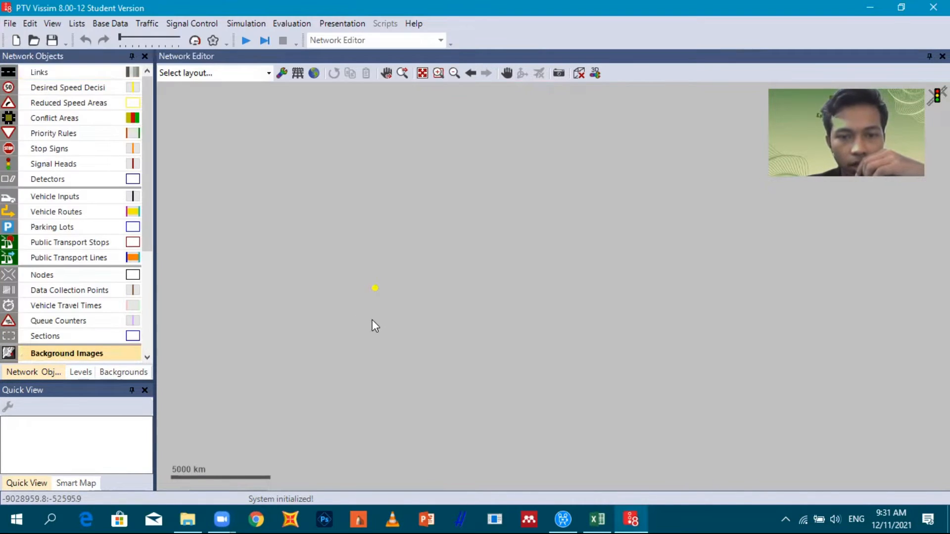
Inspect the inserted aerial image of the intersection and locate the scale bar along its lower edge
scroll(482, 322, down, 1)
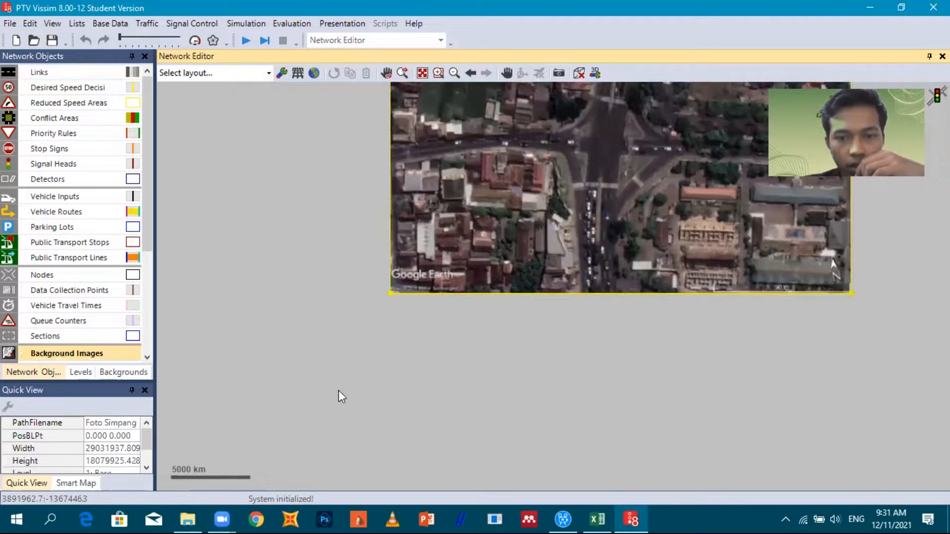
scroll(484, 323, down, 1)
drag(487, 323, 338, 390)
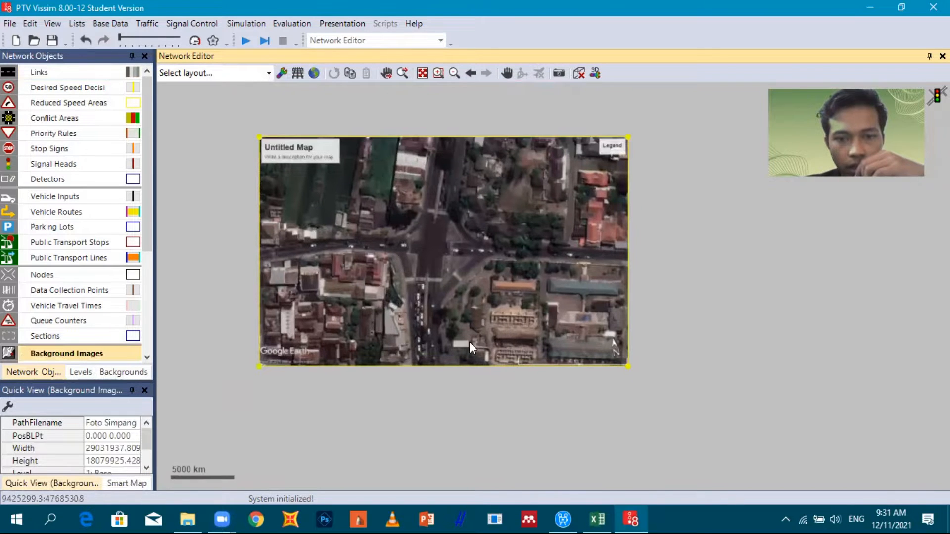
scroll(469, 341, up, 1)
scroll(481, 329, down, 1)
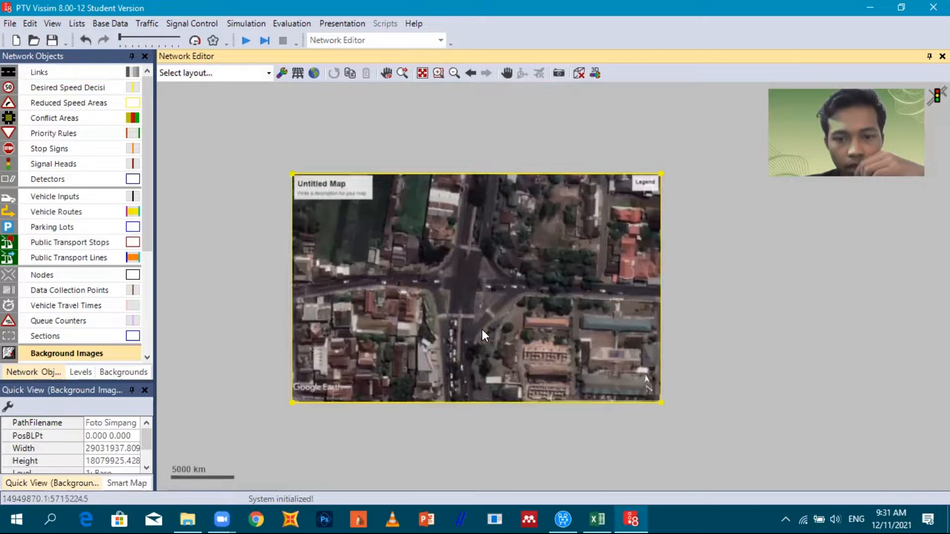
scroll(482, 328, up, 1)
scroll(479, 319, down, 1)
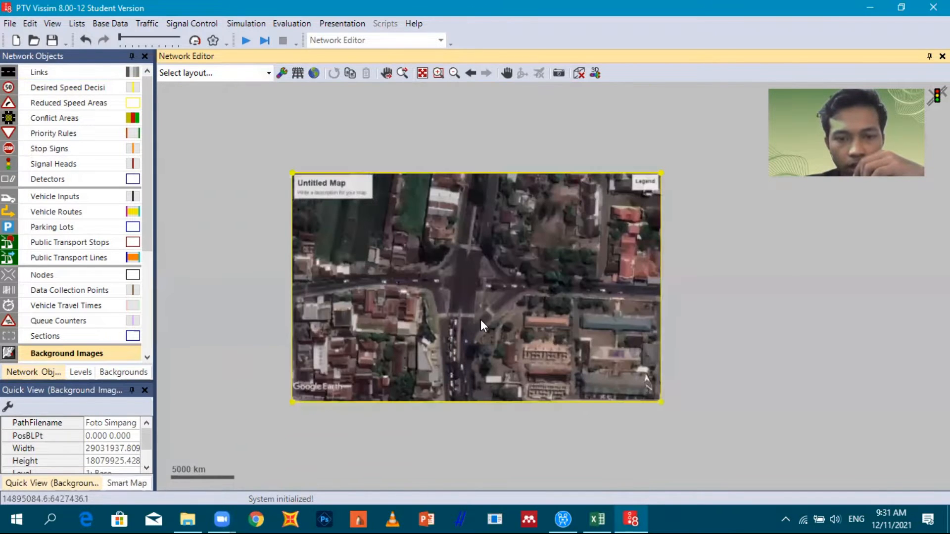
scroll(479, 320, up, 2)
scroll(499, 341, down, 1)
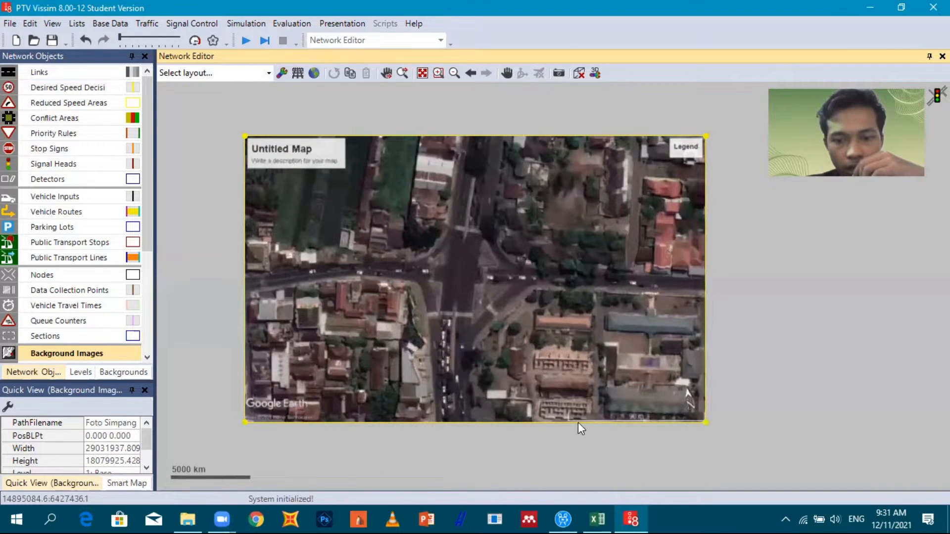
scroll(572, 403, up, 1)
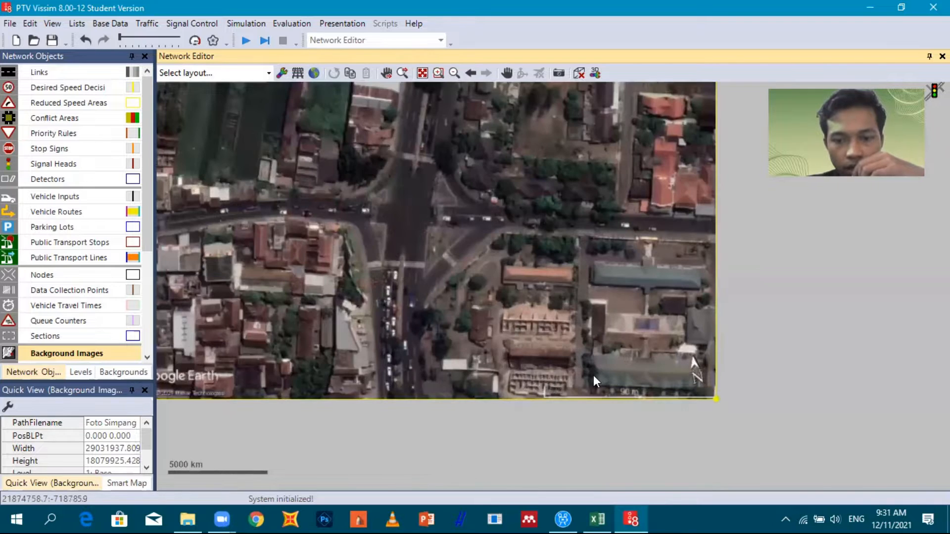
scroll(592, 375, up, 1)
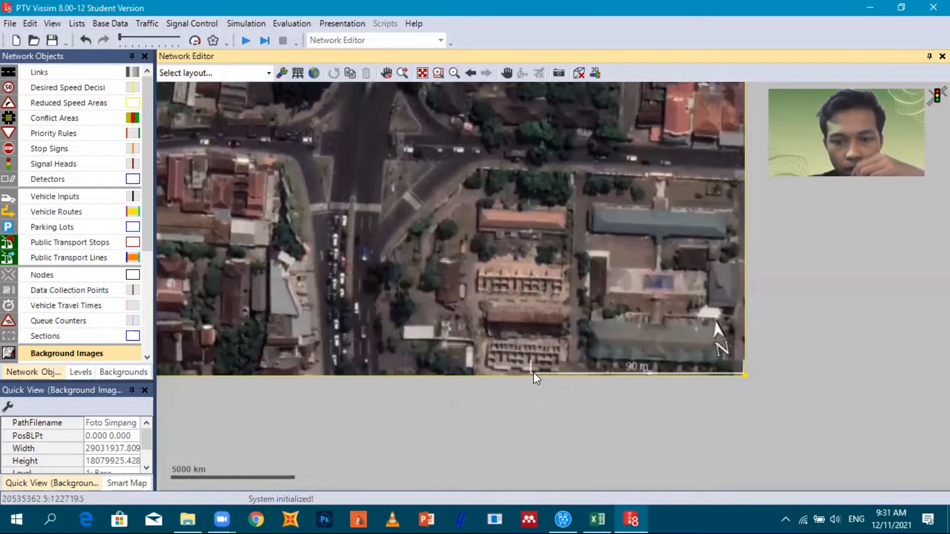
scroll(533, 372, up, 1)
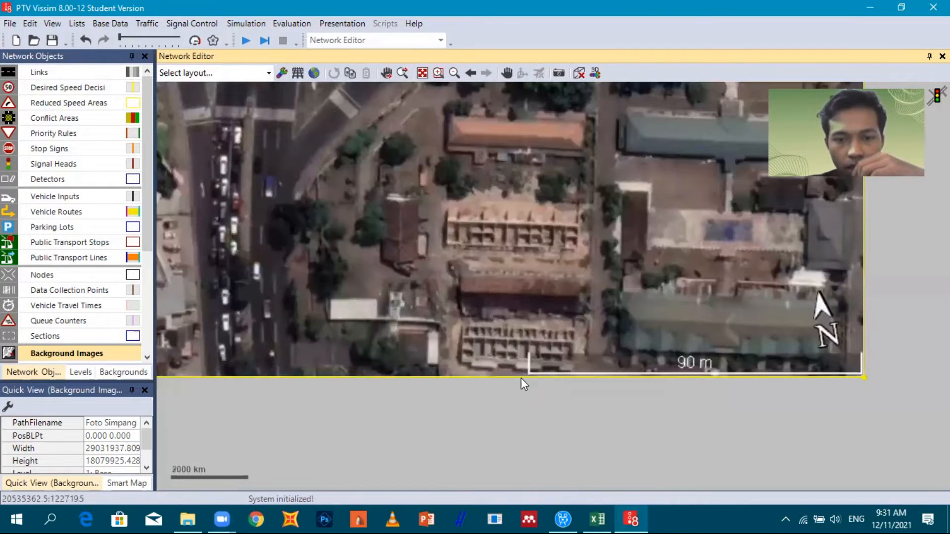
scroll(521, 378, down, 1)
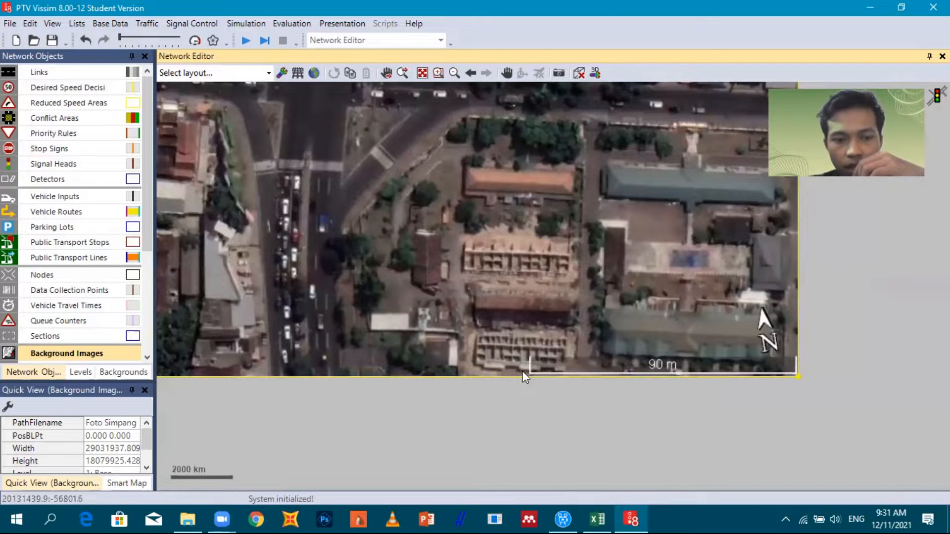
scroll(521, 370, down, 1)
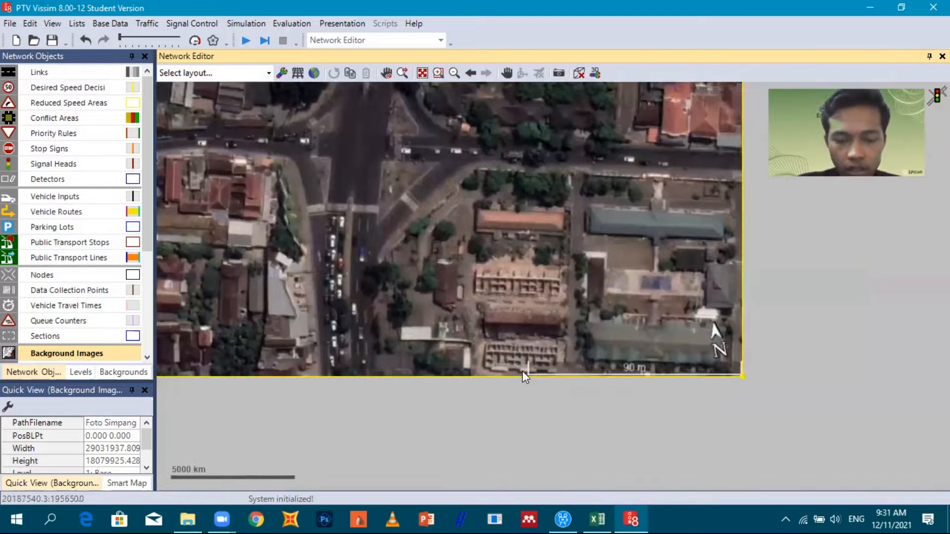
Start scaling the background image and trace its printed 90 m scale bar from end to end as the reference length
right_click(523, 370)
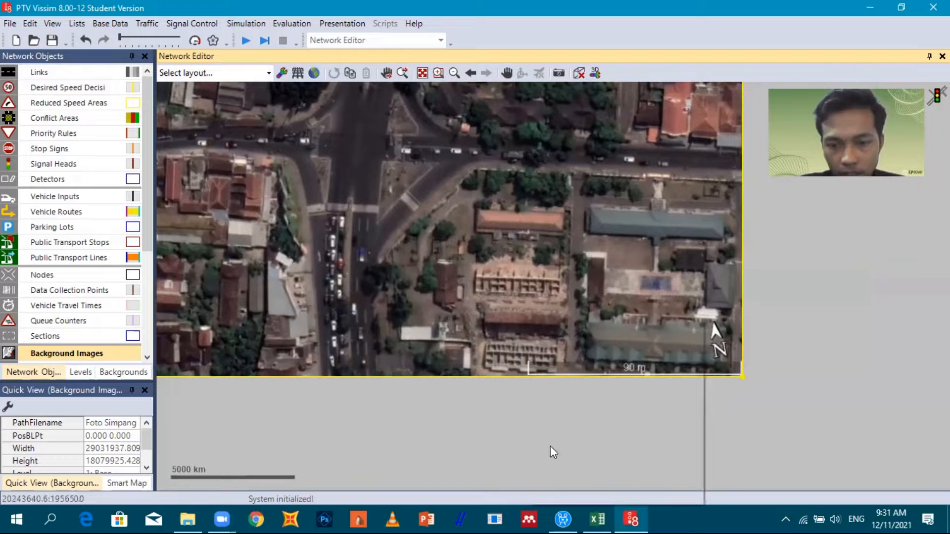
click(556, 461)
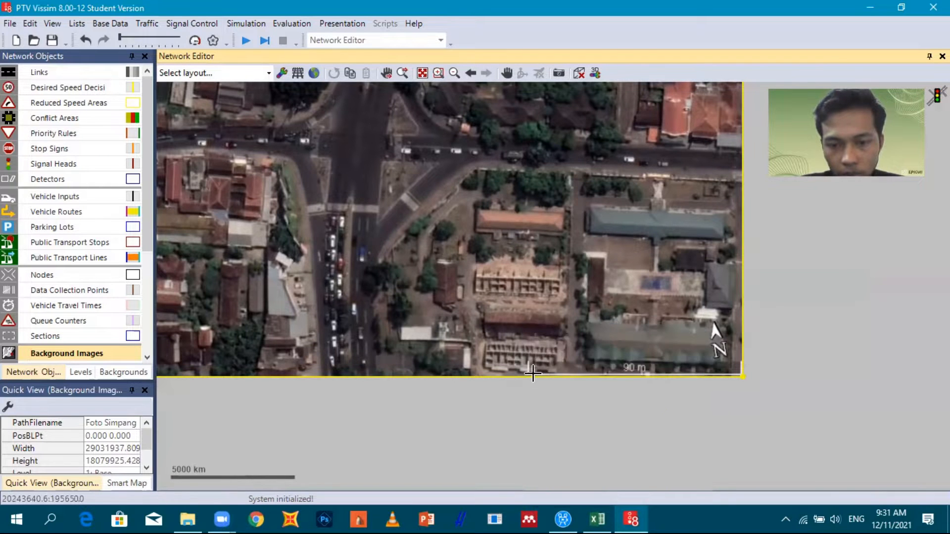
scroll(534, 374, up, 3)
scroll(512, 352, up, 2)
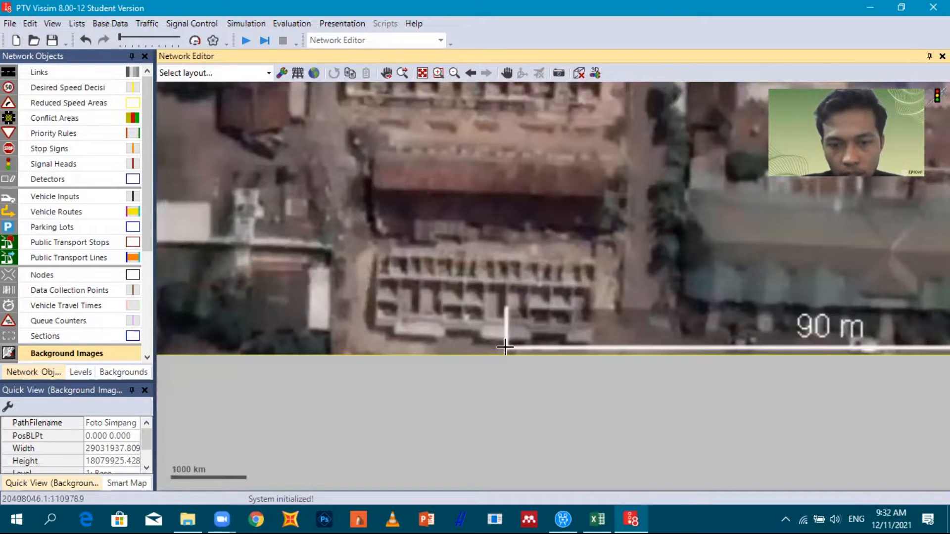
drag(610, 353, 701, 360)
scroll(767, 350, down, 1)
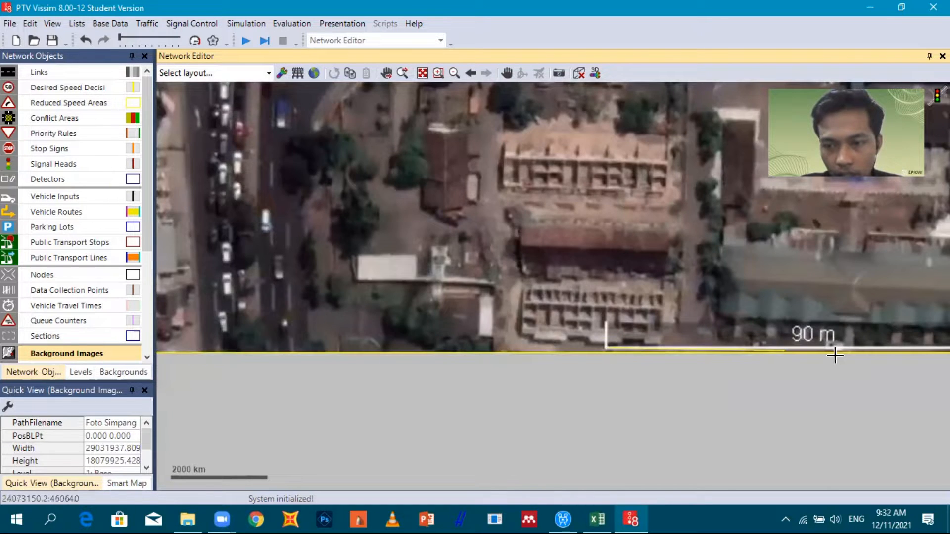
scroll(838, 361, down, 1)
scroll(686, 389, down, 1)
drag(685, 390, 925, 357)
Set the scale distance of the background image to 90 m
click(453, 240)
double_click(472, 243)
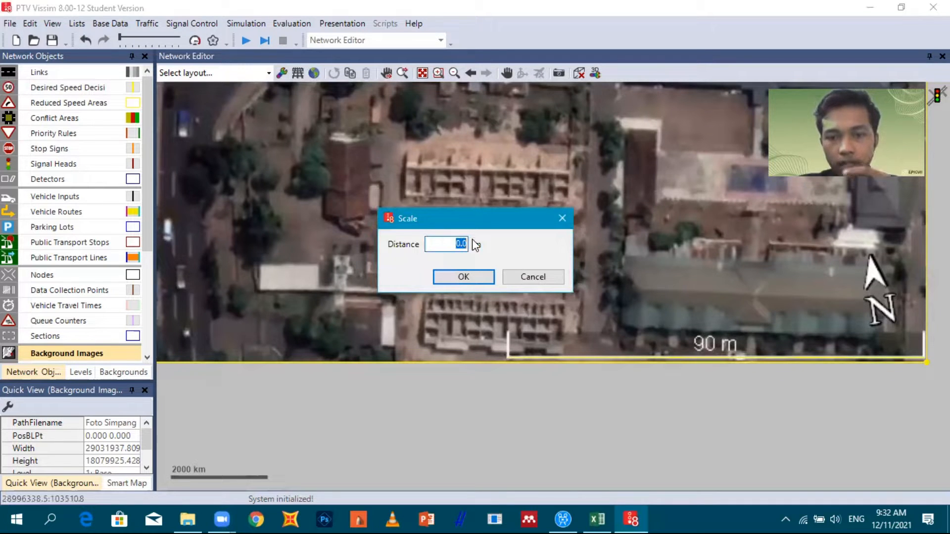
text(90)
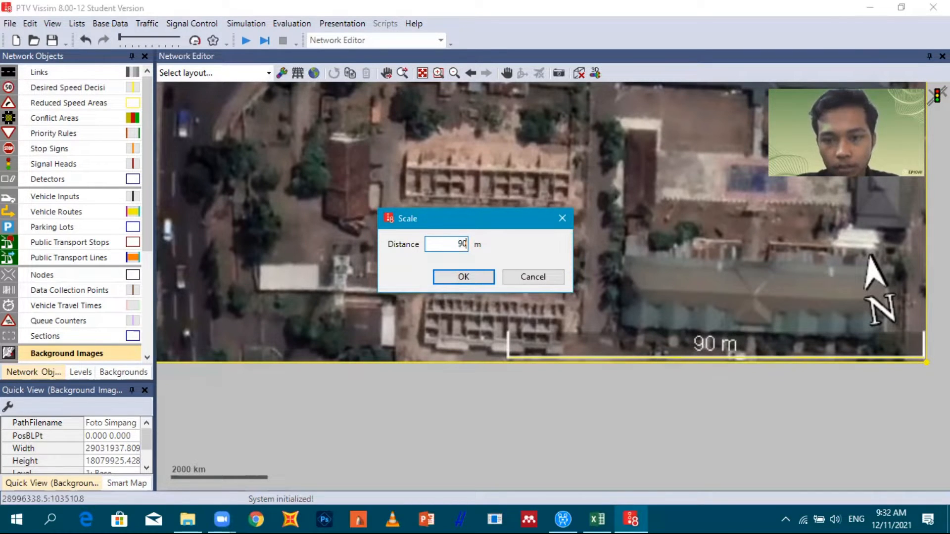
click(464, 277)
Show the entire network and examine the rescaled intersection image
scroll(467, 279, down, 2)
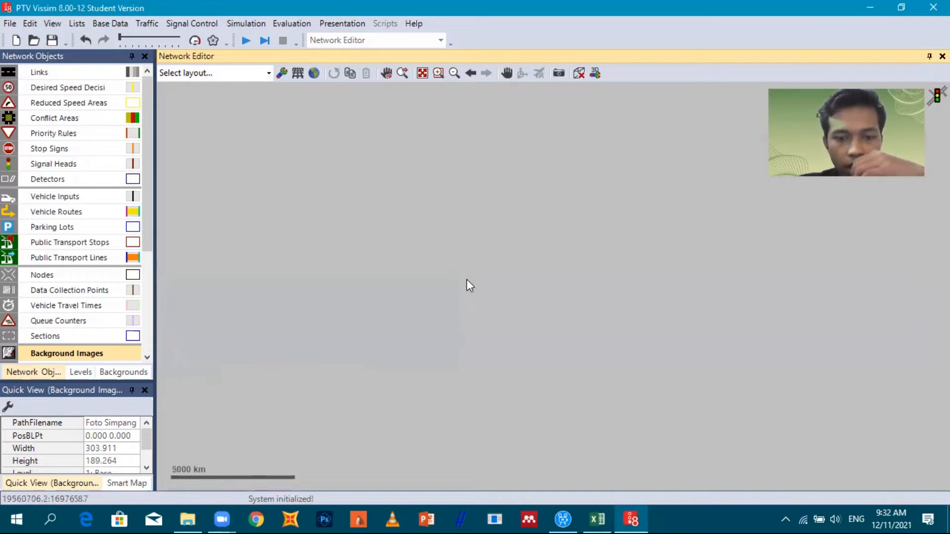
scroll(467, 279, down, 1)
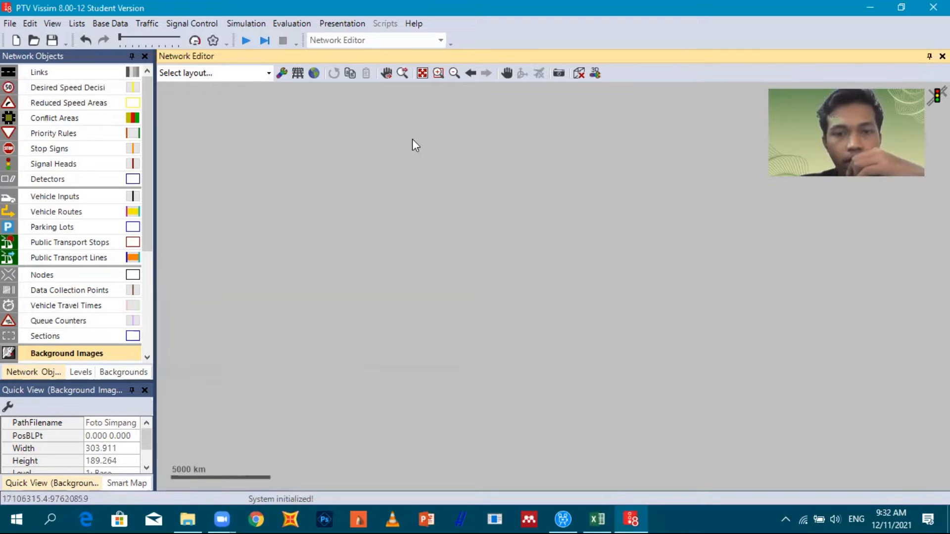
click(422, 74)
scroll(429, 256, down, 1)
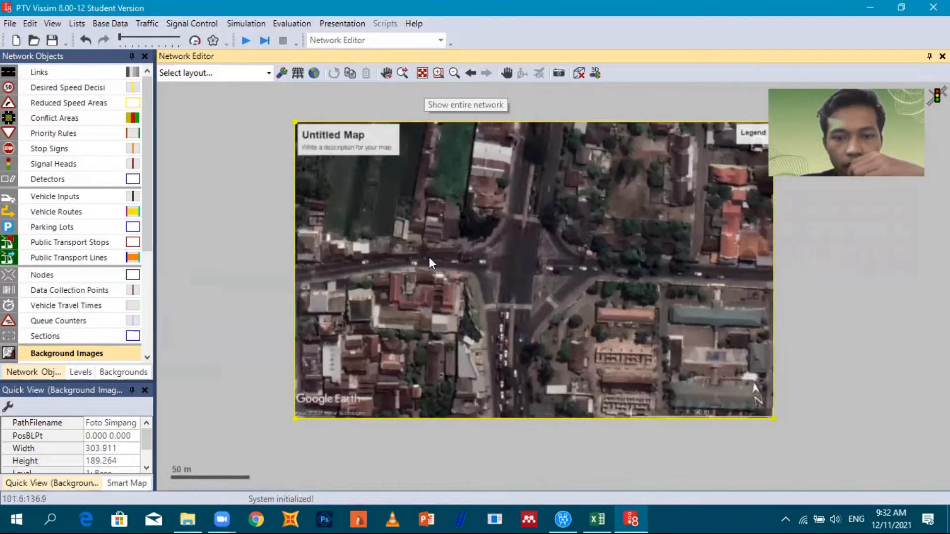
scroll(351, 246, down, 1)
scroll(351, 245, up, 1)
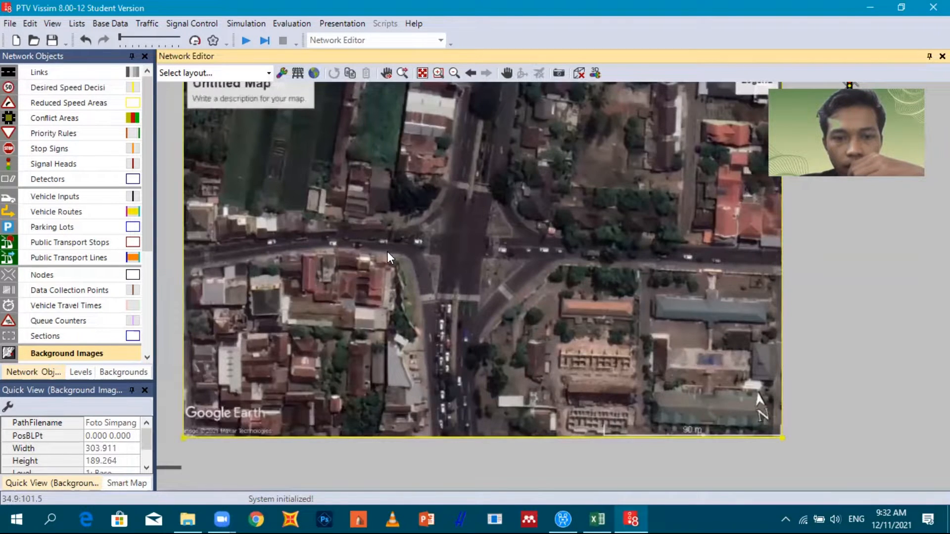
scroll(239, 230, down, 1)
drag(316, 259, 278, 256)
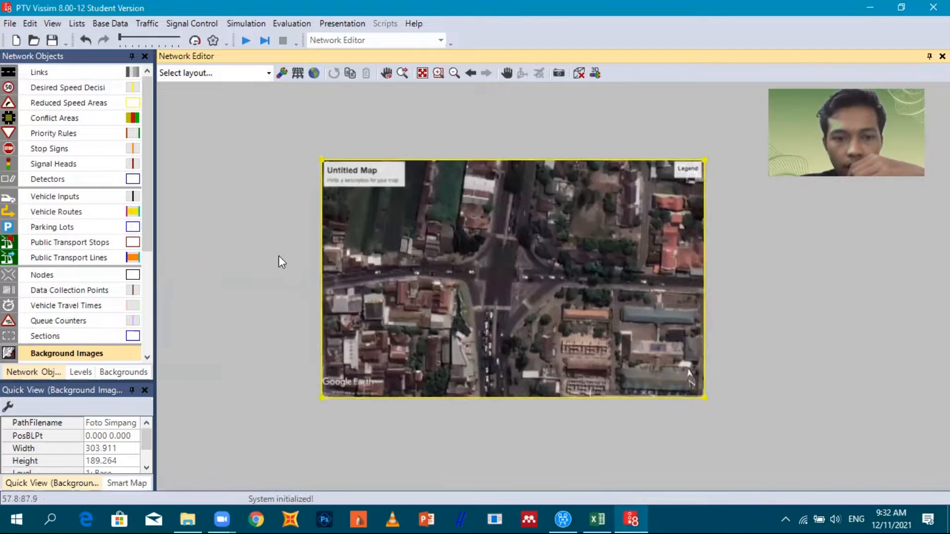
scroll(279, 256, up, 2)
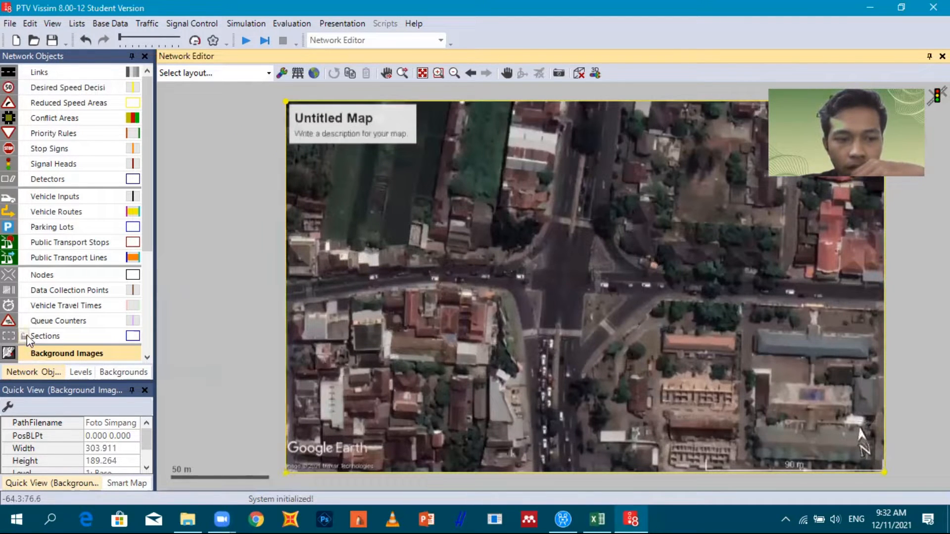
Make Sections the active object type and lock background images against selection in the network editor
click(26, 334)
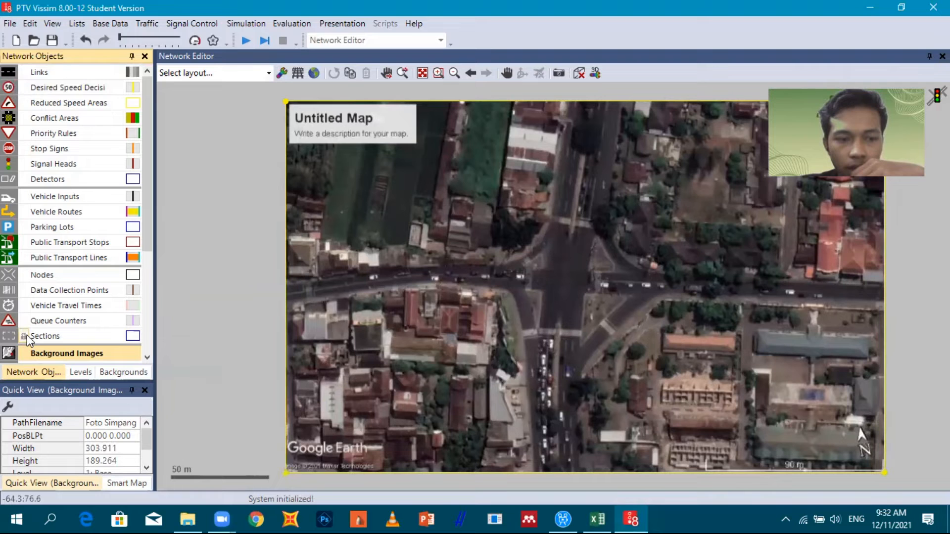
click(61, 341)
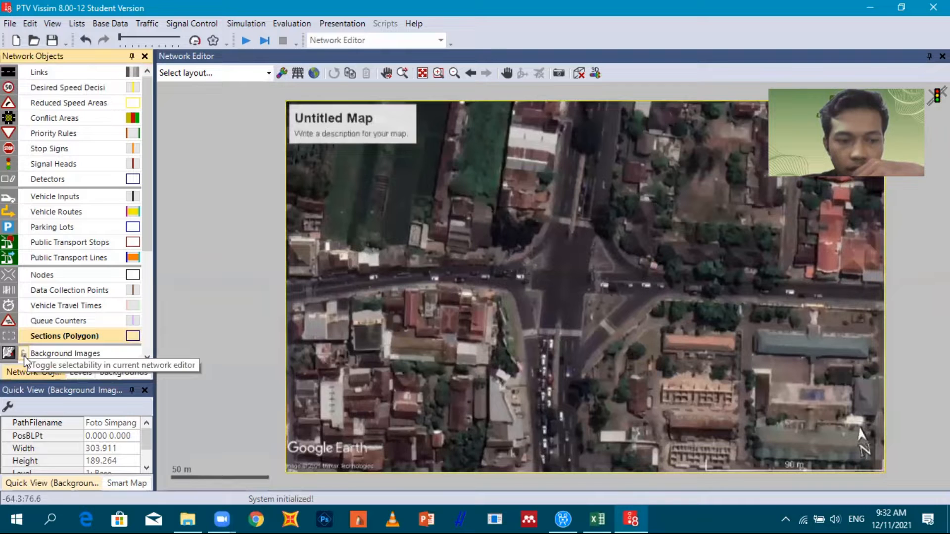
click(24, 354)
scroll(193, 312, down, 1)
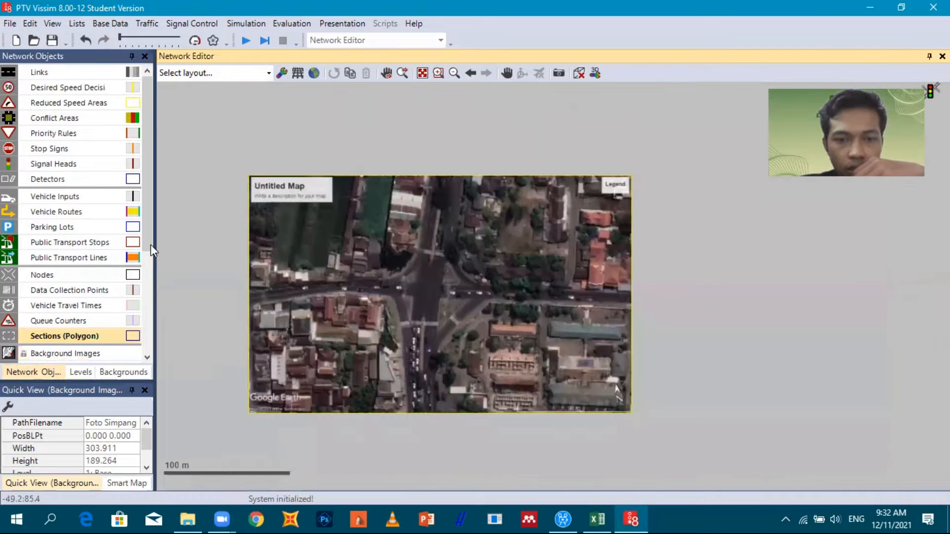
drag(180, 243, 201, 248)
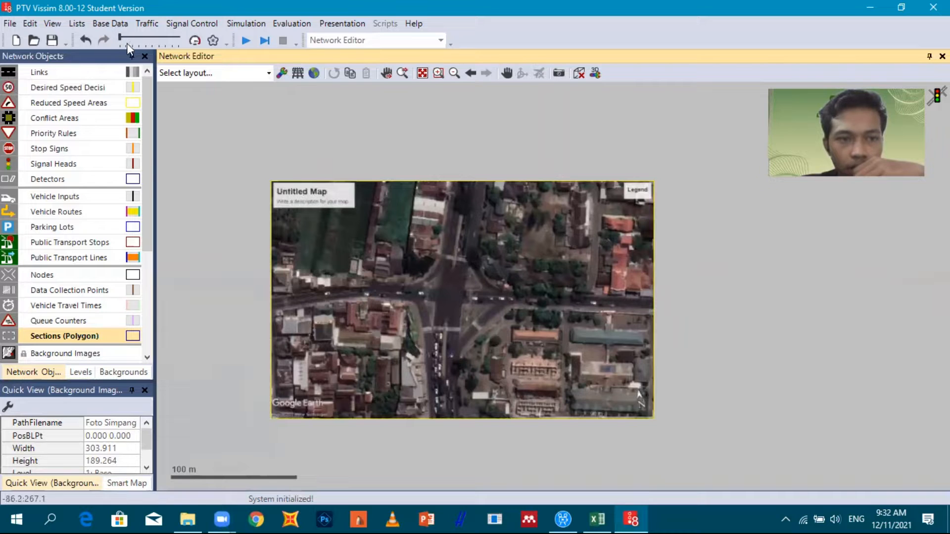
Review the traffic regulations and the length, speed and acceleration units in the network settings
click(112, 24)
click(259, 88)
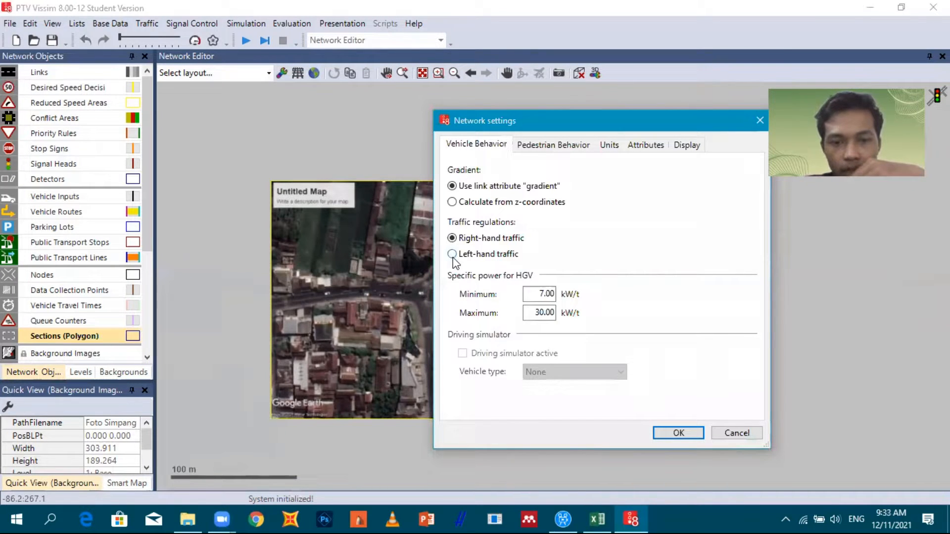
click(452, 255)
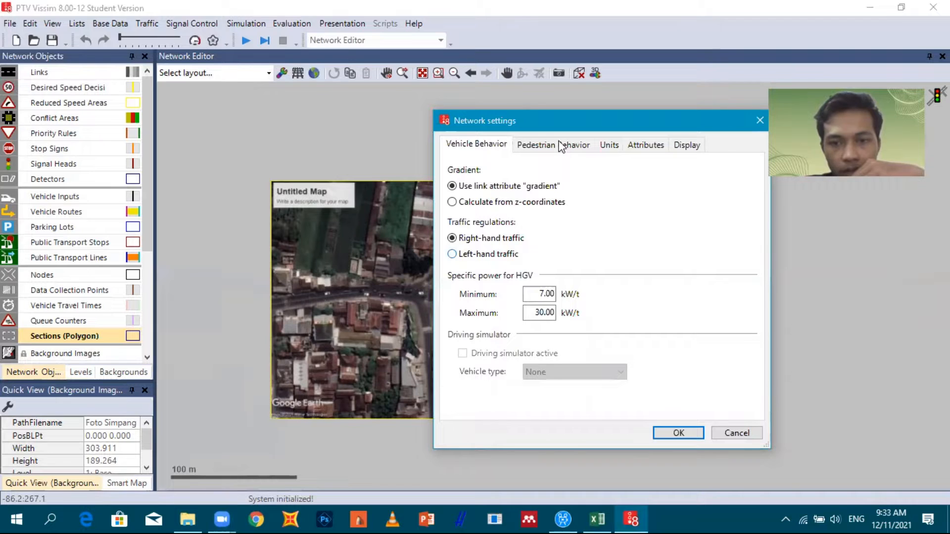
click(609, 144)
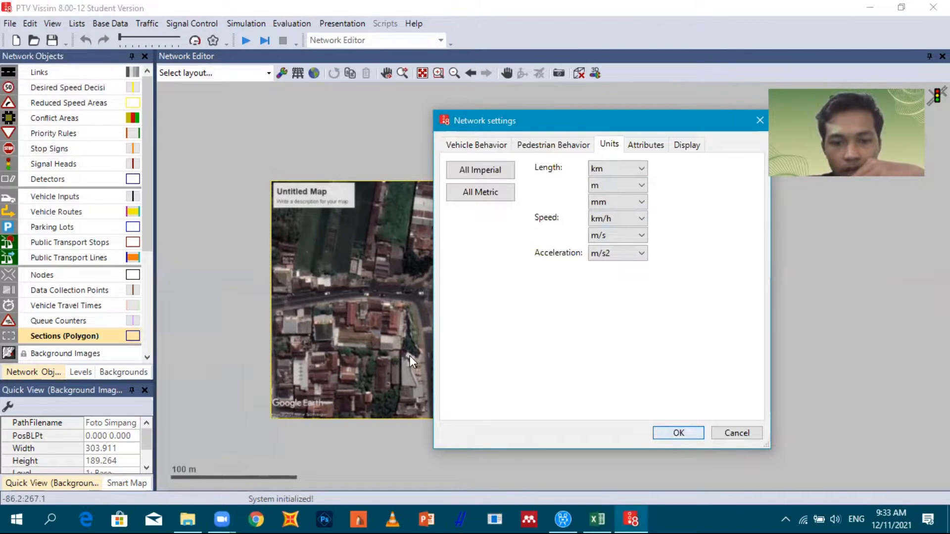
key(Return)
Make Links the active object type and add a new link at the western end of the west road
scroll(409, 355, up, 2)
drag(417, 360, 454, 359)
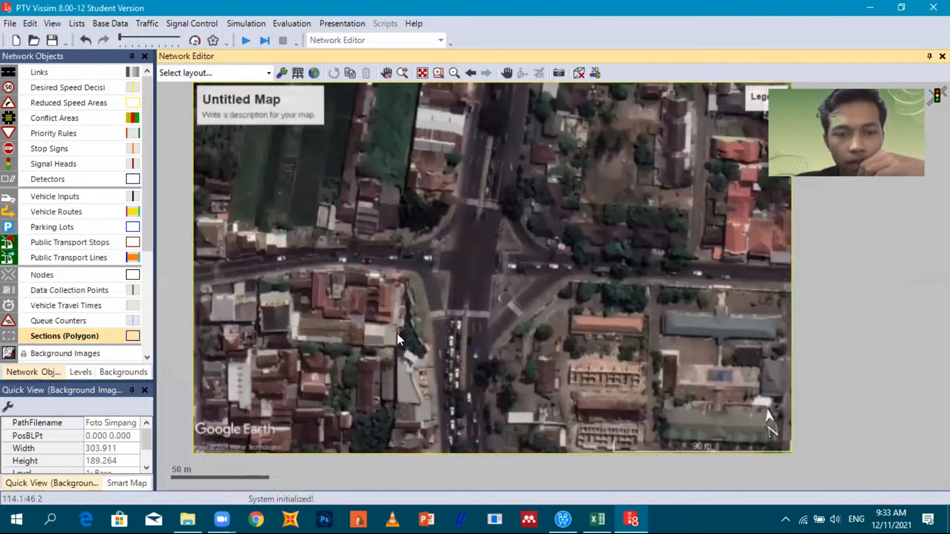
scroll(297, 297, up, 1)
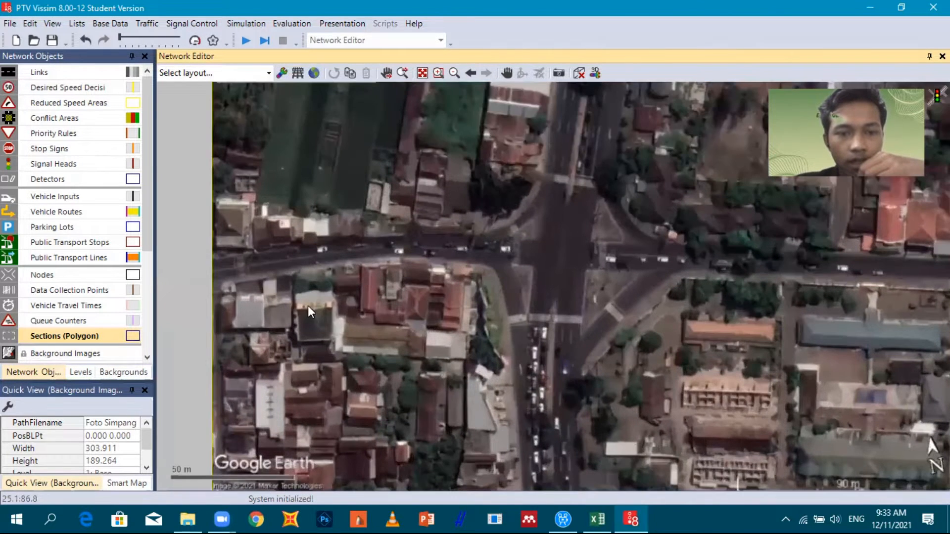
scroll(307, 311, down, 3)
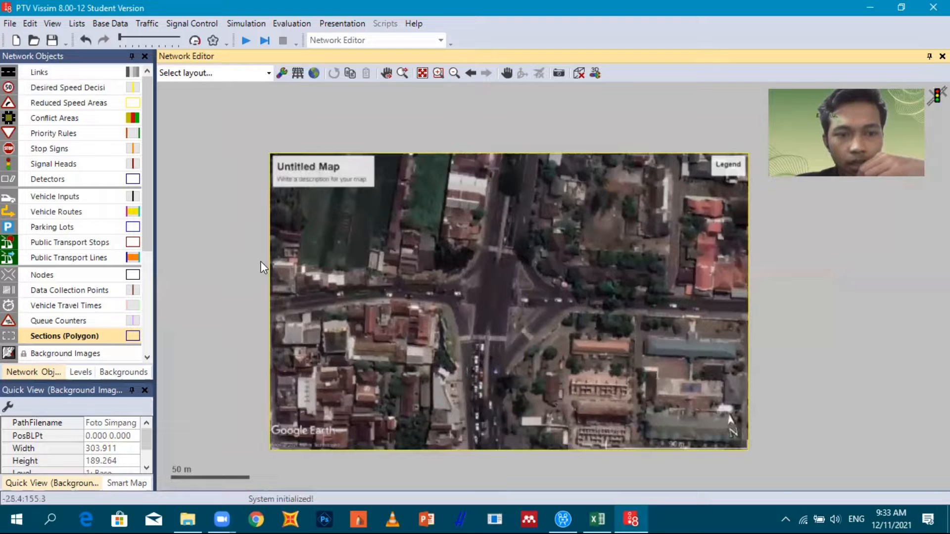
scroll(263, 312, up, 1)
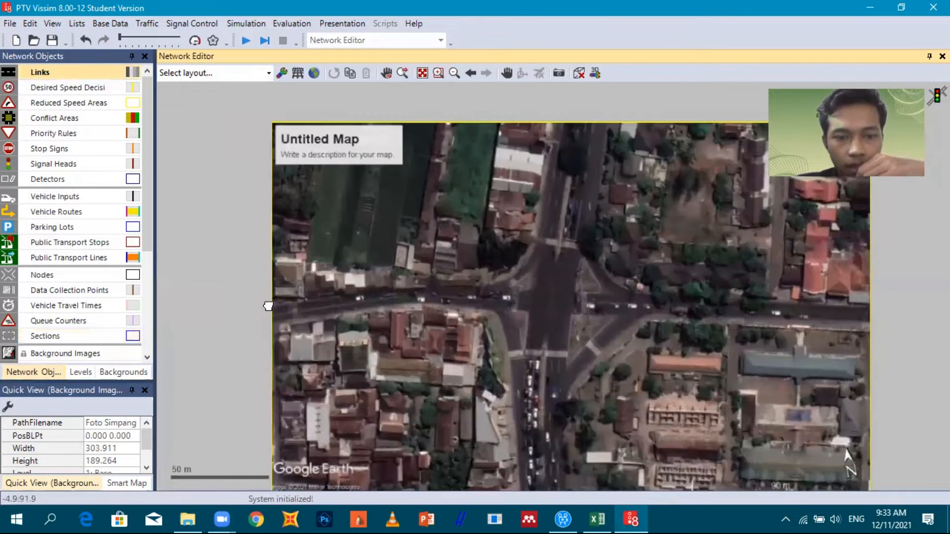
scroll(277, 312, up, 1)
scroll(242, 295, up, 1)
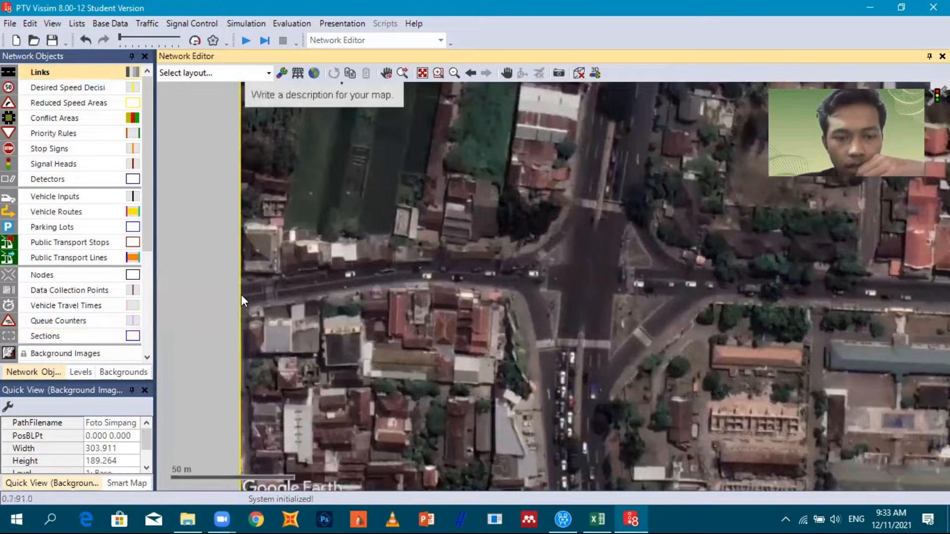
right_click(242, 299)
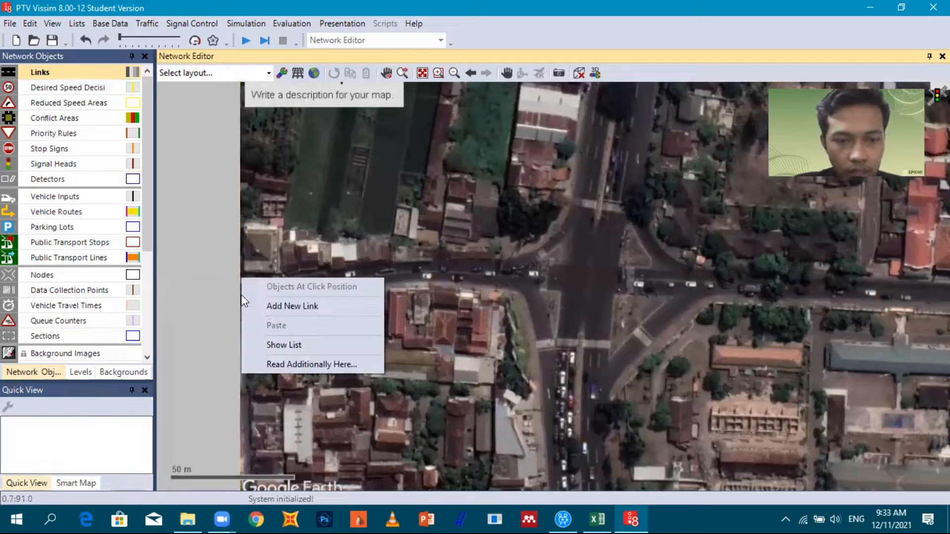
click(270, 307)
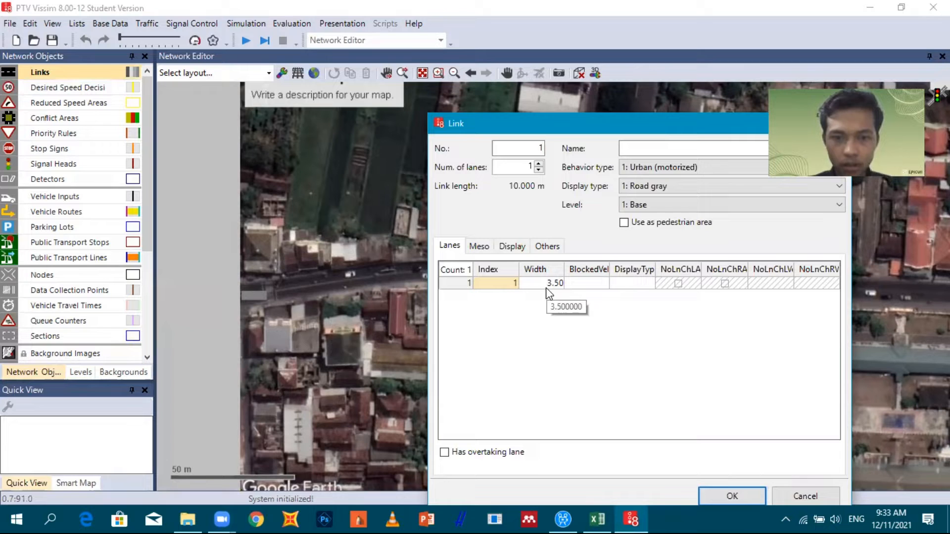
Set the new link's lane width to 7 m and name the link Jaal
click(547, 287)
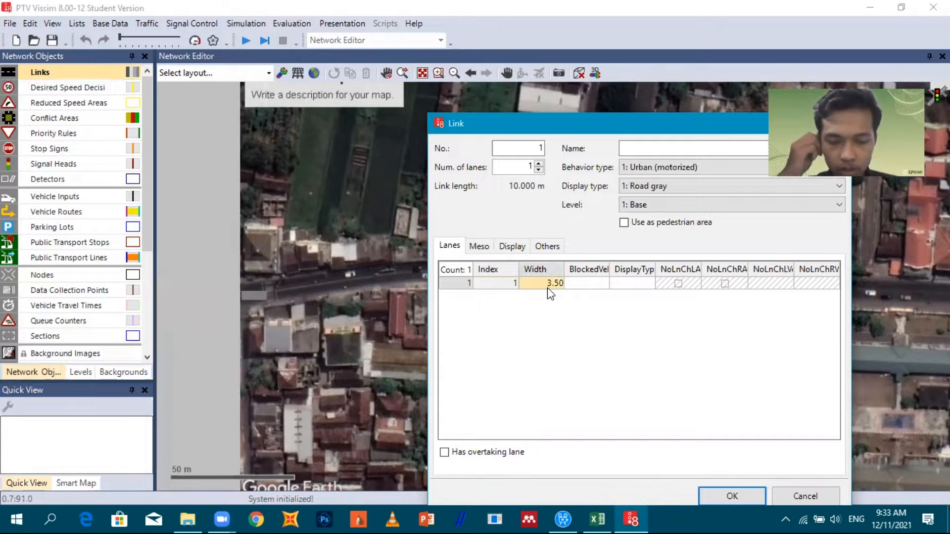
click(547, 286)
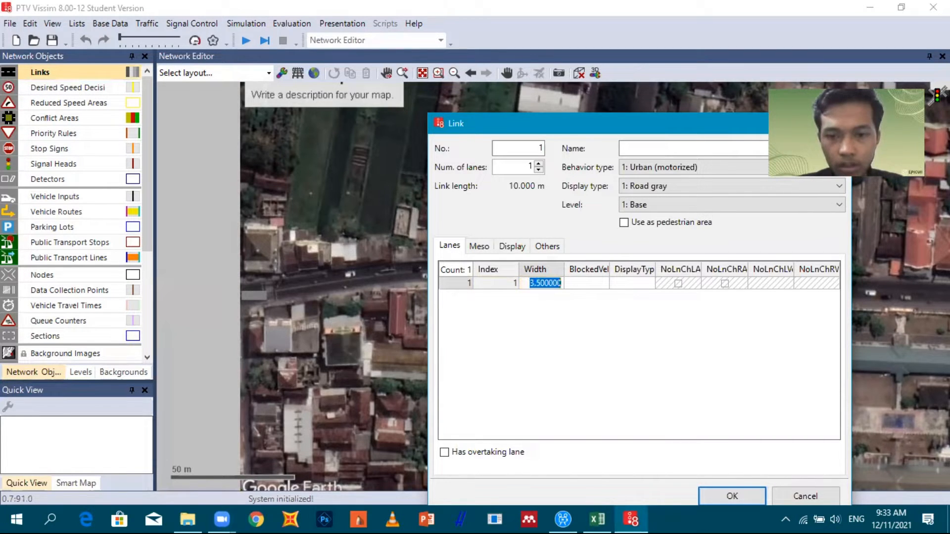
text(7)
click(653, 150)
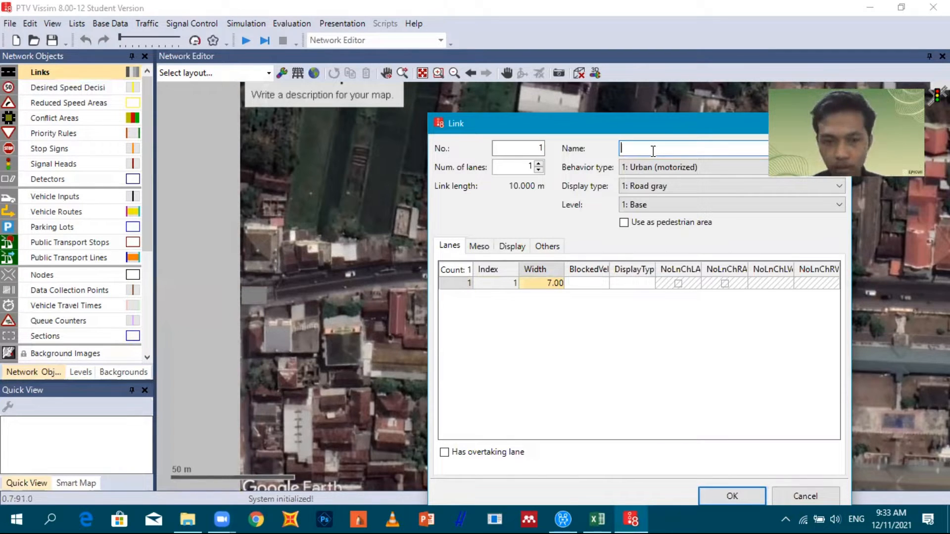
text(J)
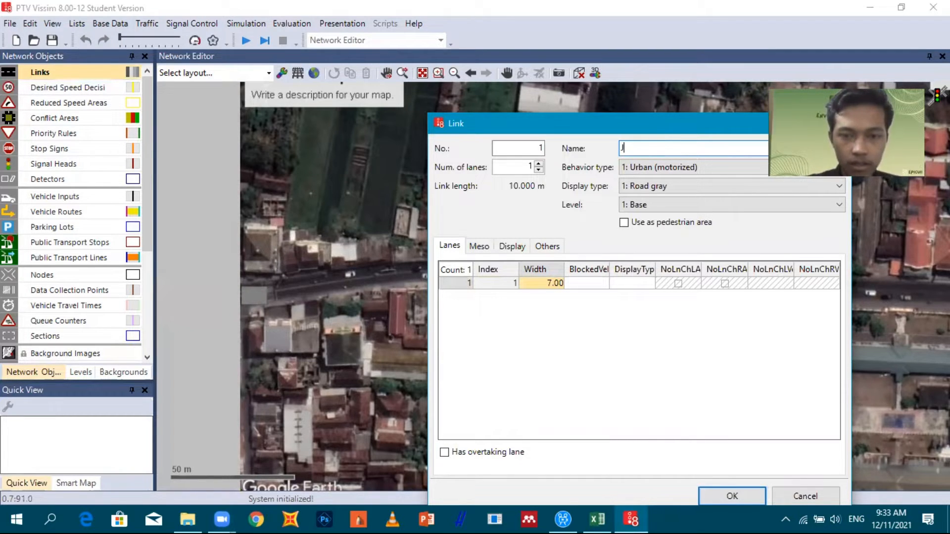
text(aal)
key(Return)
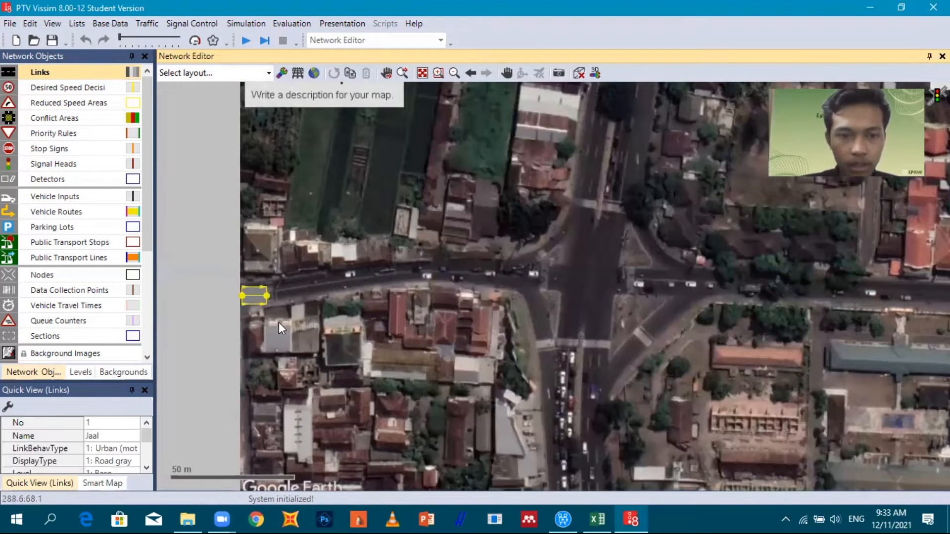
Rename the west road link as Jalan Godean Barat
right_click(260, 296)
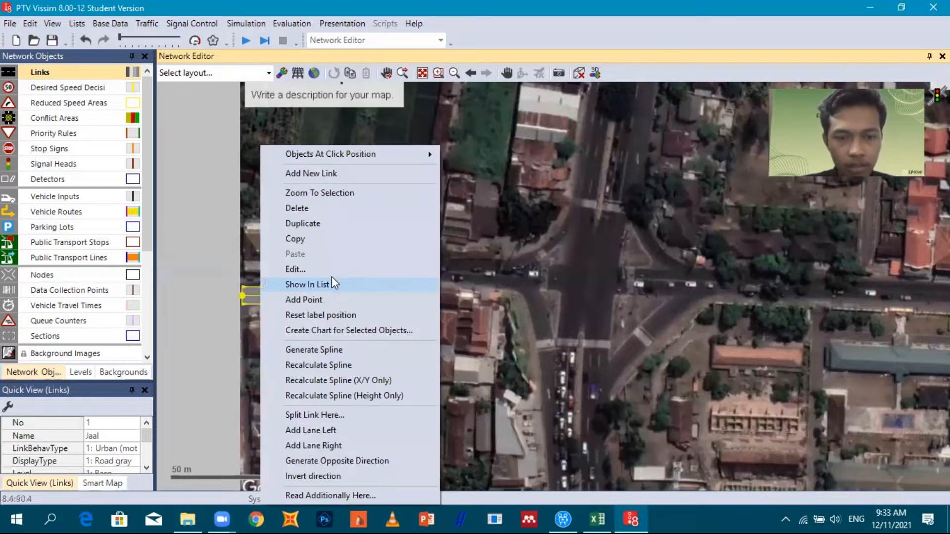
click(332, 272)
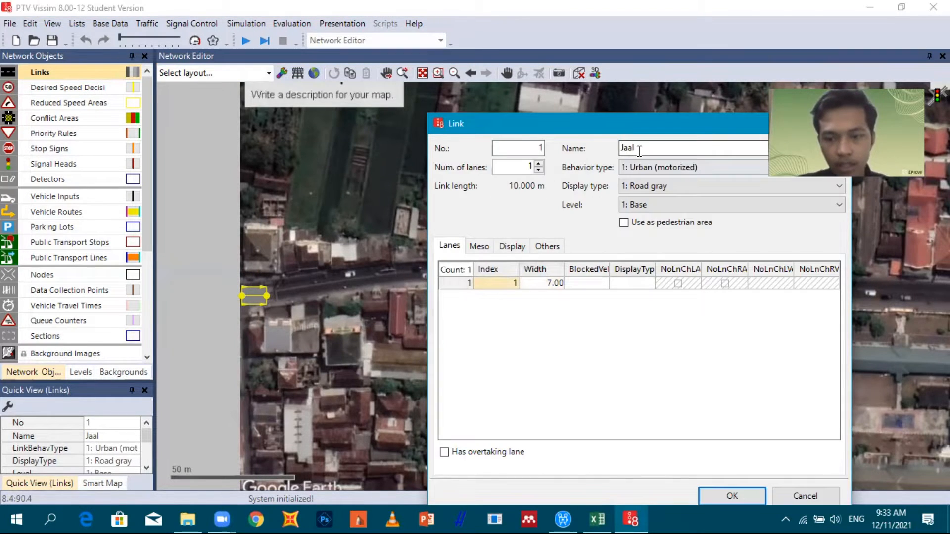
click(639, 151)
key(BackSpace)
key(BackSpace)
text(l)
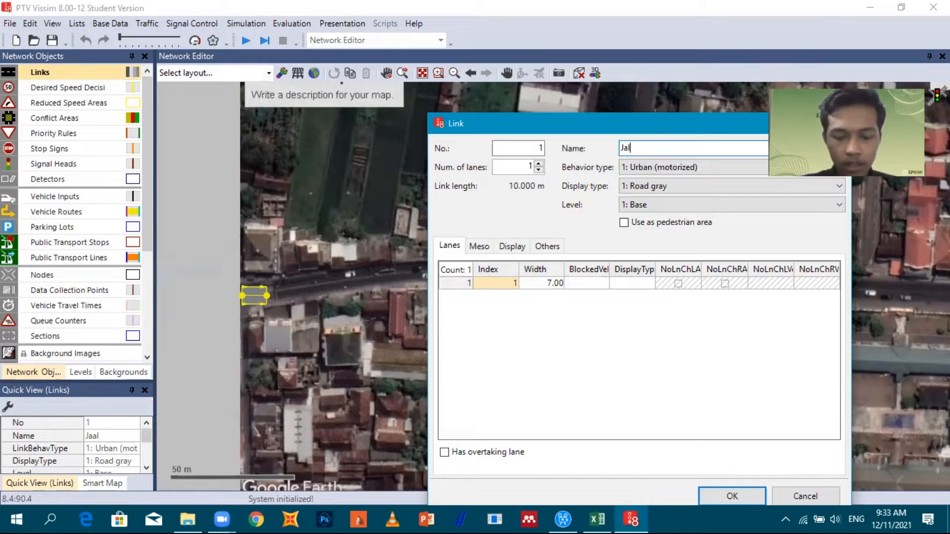
text(an God)
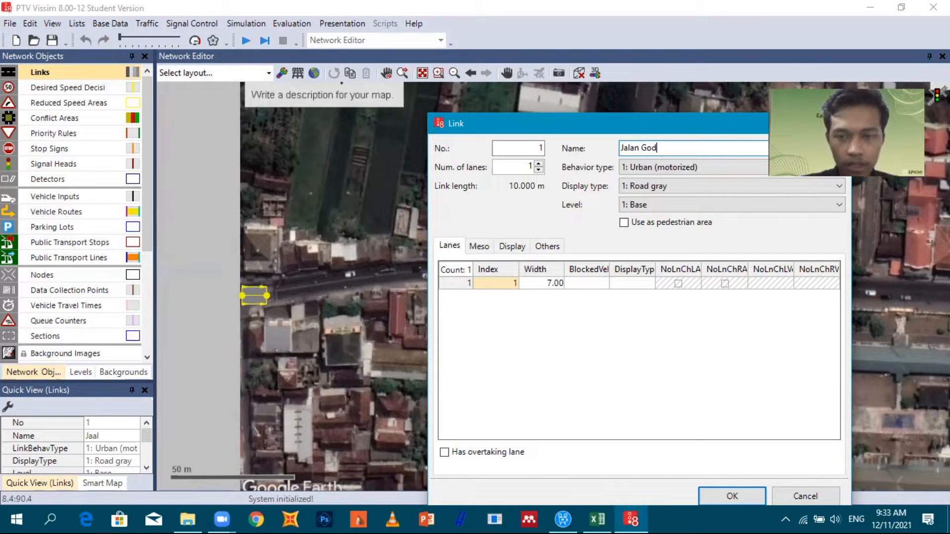
text(ean Barat)
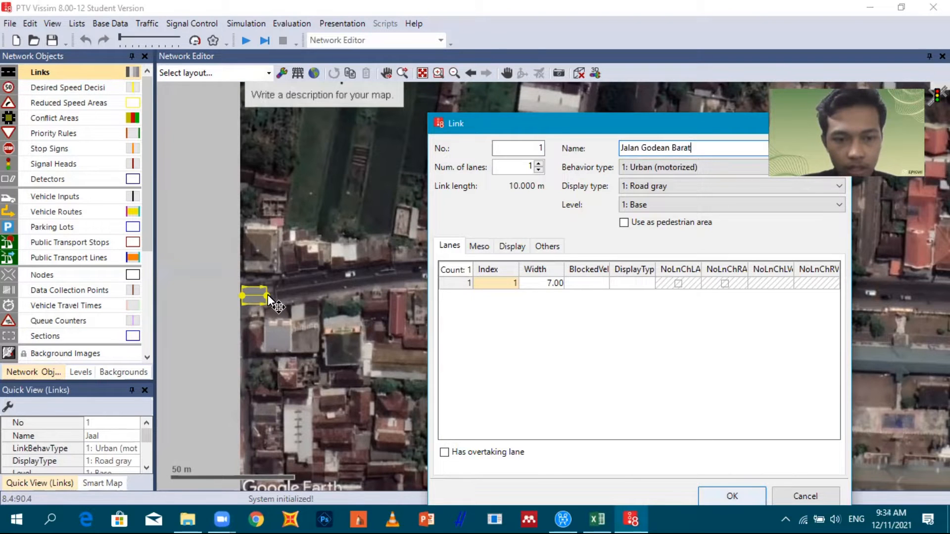
key(Return)
Extend the Jalan Godean Barat link to the intersection and bend it with an intermediate point to follow the road's curve
drag(400, 282, 520, 279)
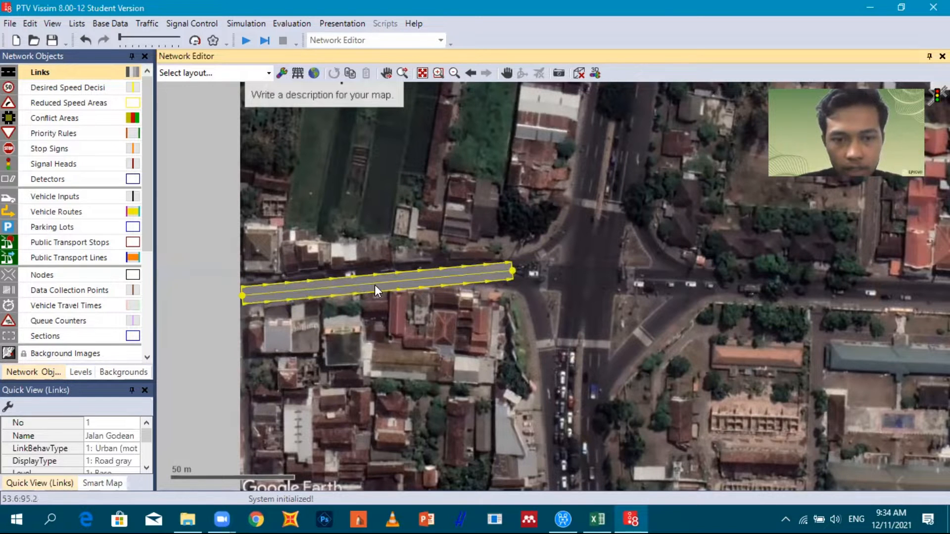
scroll(375, 284, up, 2)
drag(380, 281, 379, 274)
drag(317, 278, 309, 274)
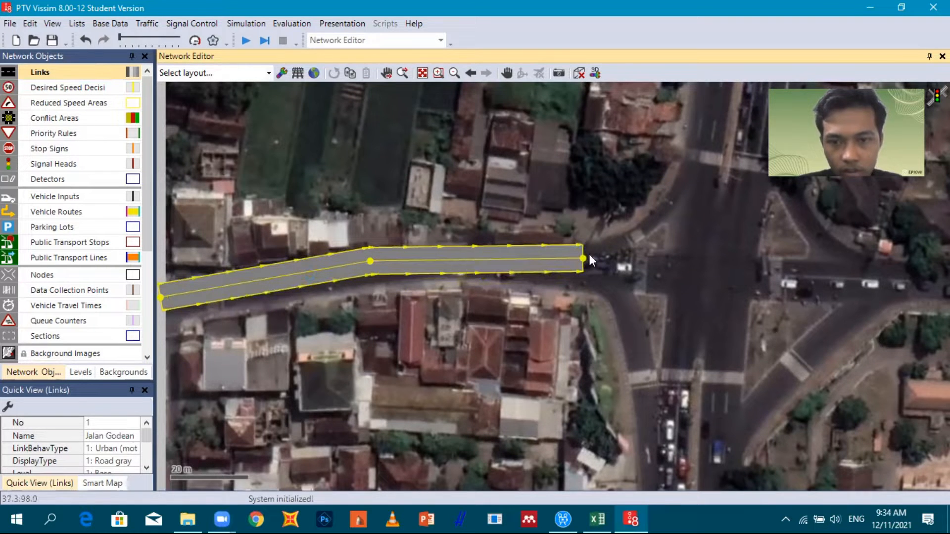
drag(385, 269, 444, 239)
Duplicate the Jalan Godean Barat link and place the copy alongside its southern edge
click(438, 239)
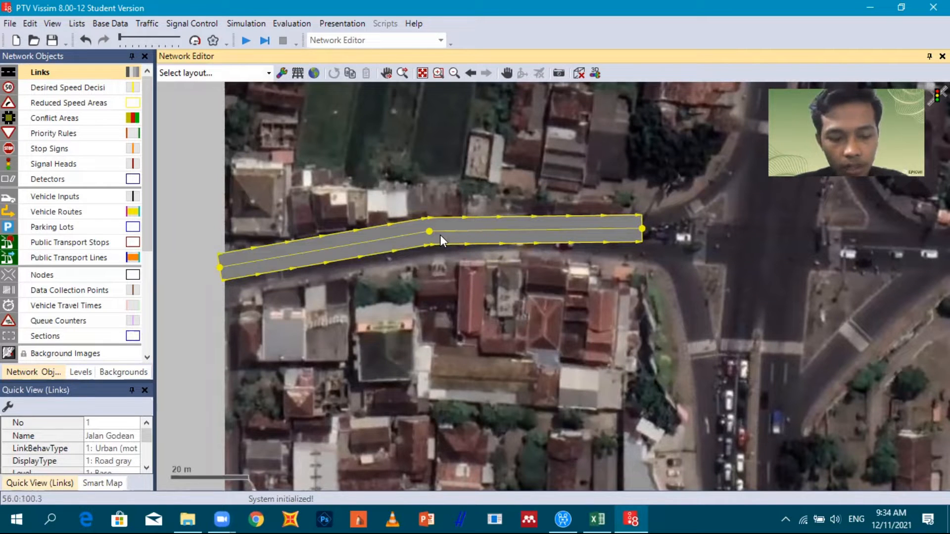
click(456, 261)
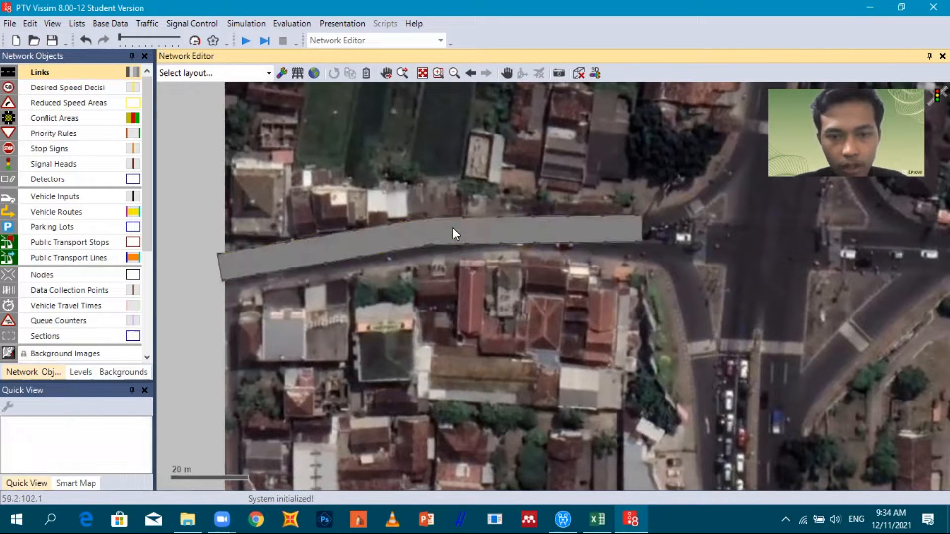
drag(449, 228, 453, 257)
click(462, 284)
click(469, 260)
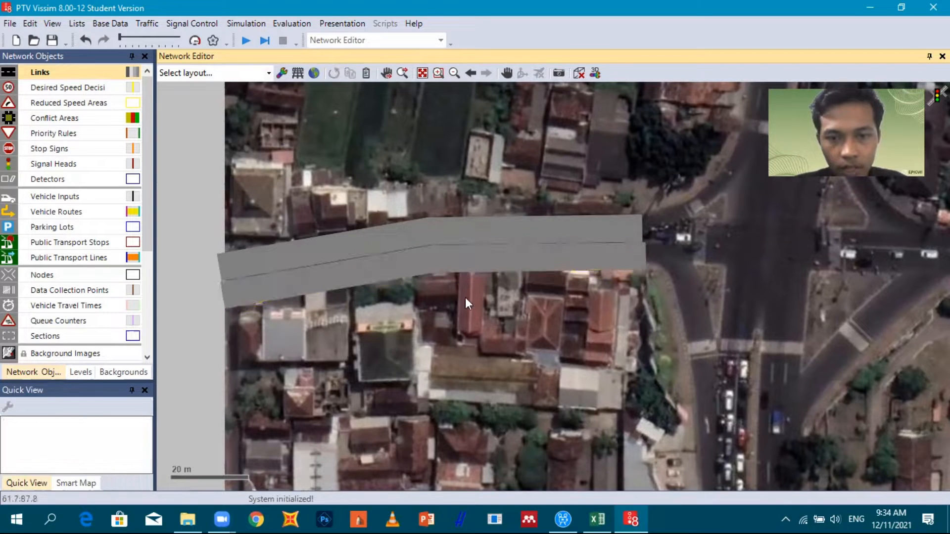
click(469, 293)
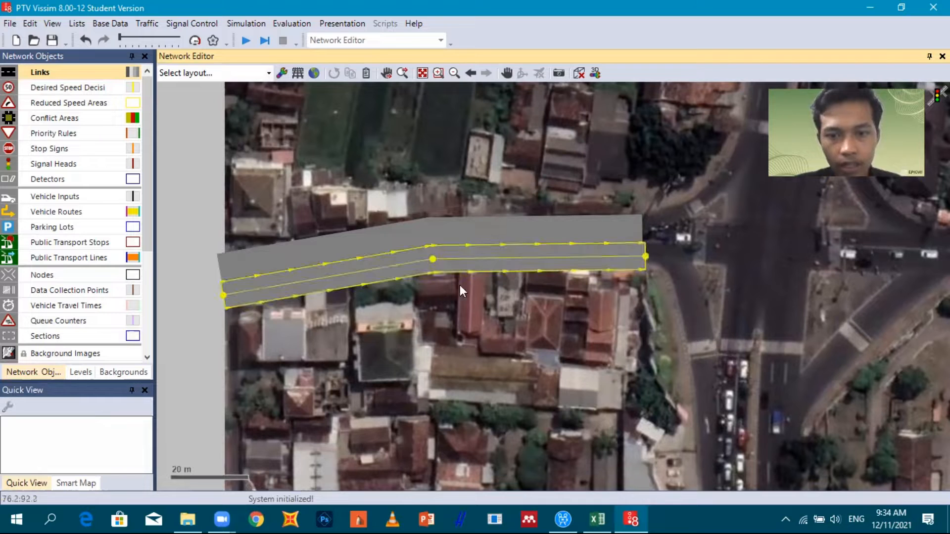
Invert the direction of the southern copy of the Jalan Godean Barat link
click(469, 262)
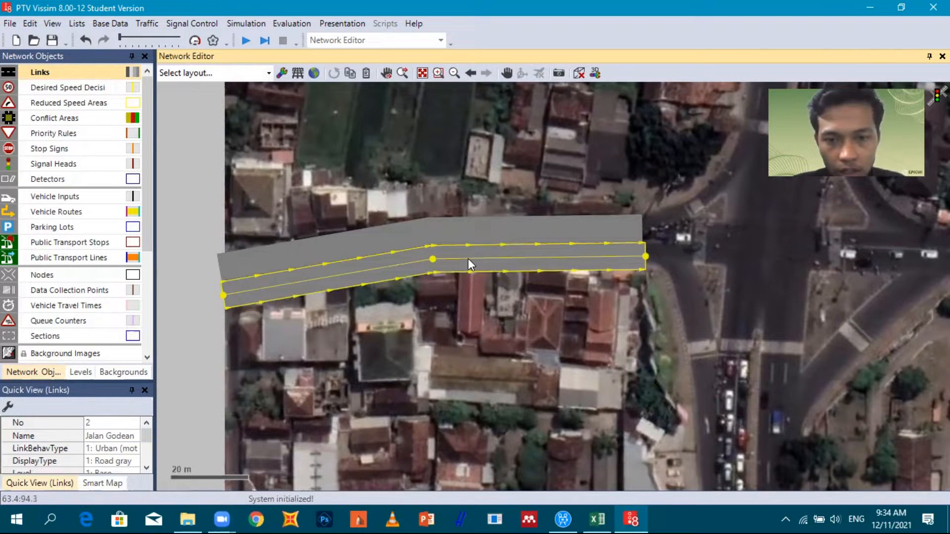
right_click(504, 336)
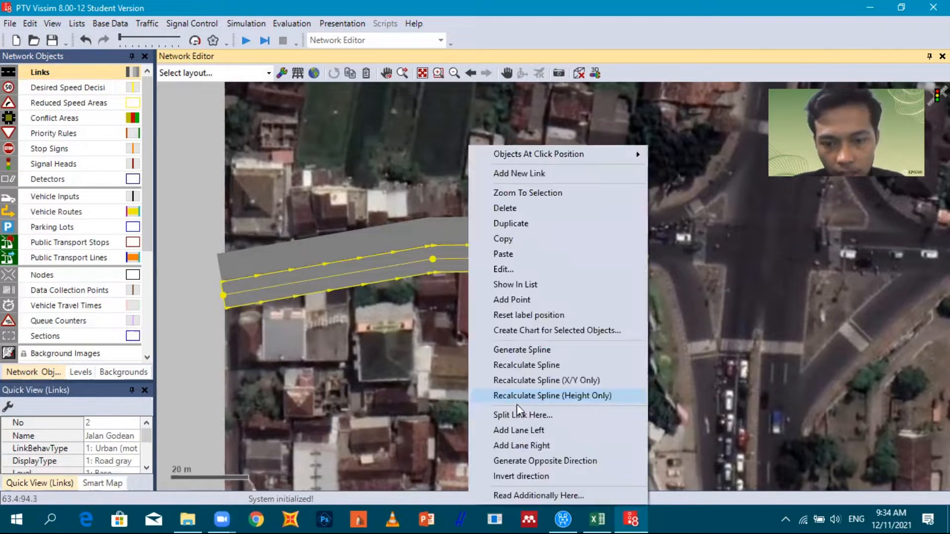
click(522, 476)
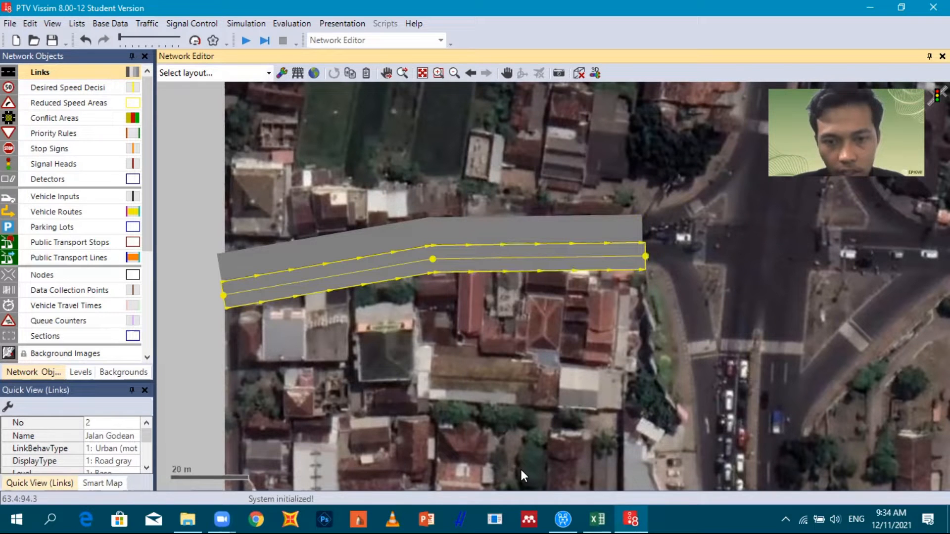
click(699, 279)
Add a new link on the north road at the northern edge of the aerial image
scroll(735, 256, down, 2)
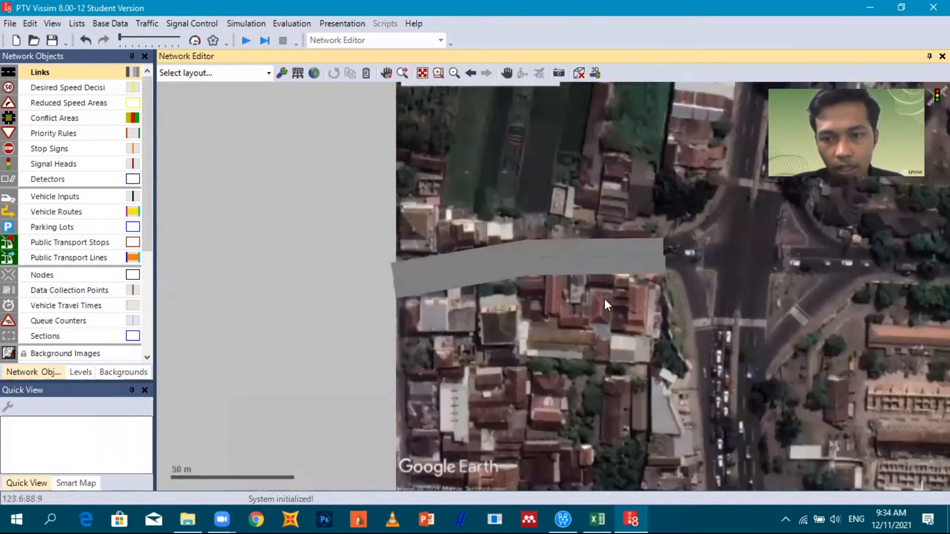
scroll(604, 298, down, 1)
drag(585, 191, 472, 269)
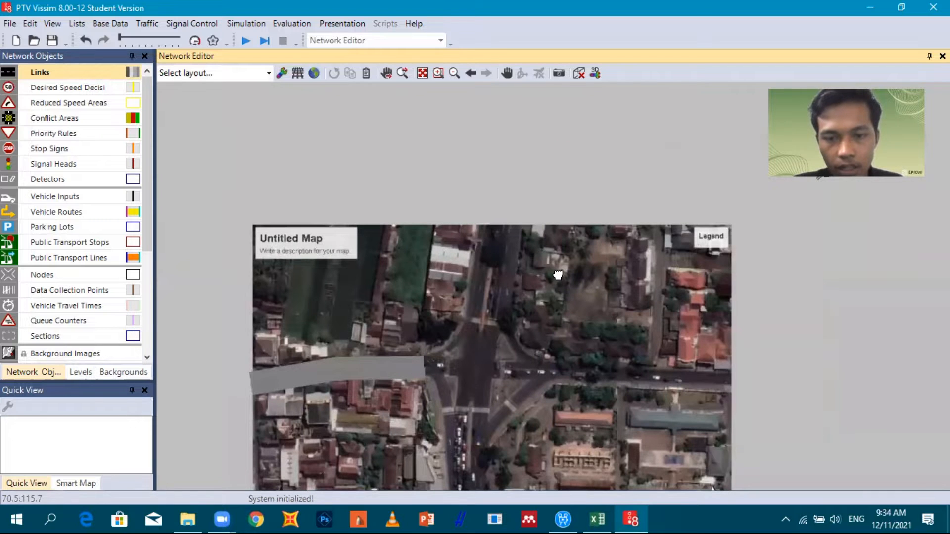
scroll(488, 398, up, 1)
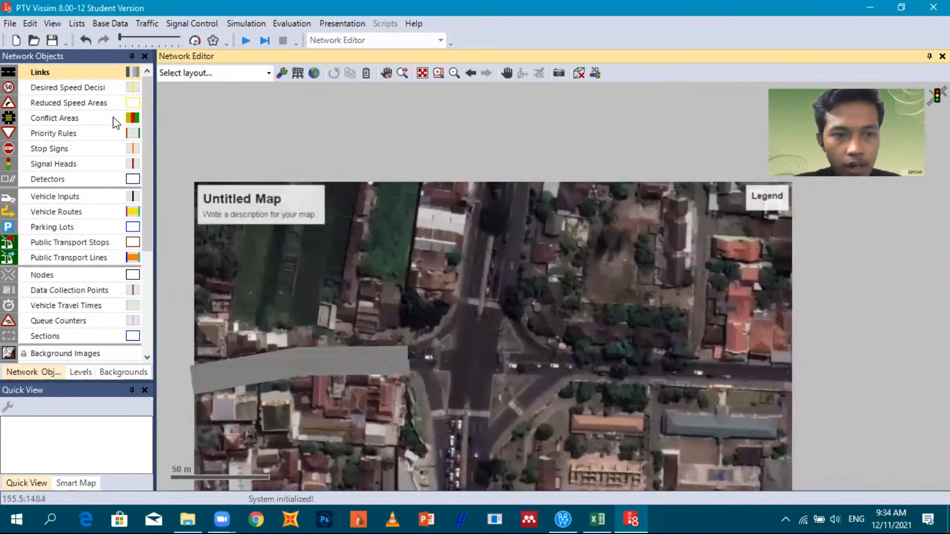
right_click(519, 186)
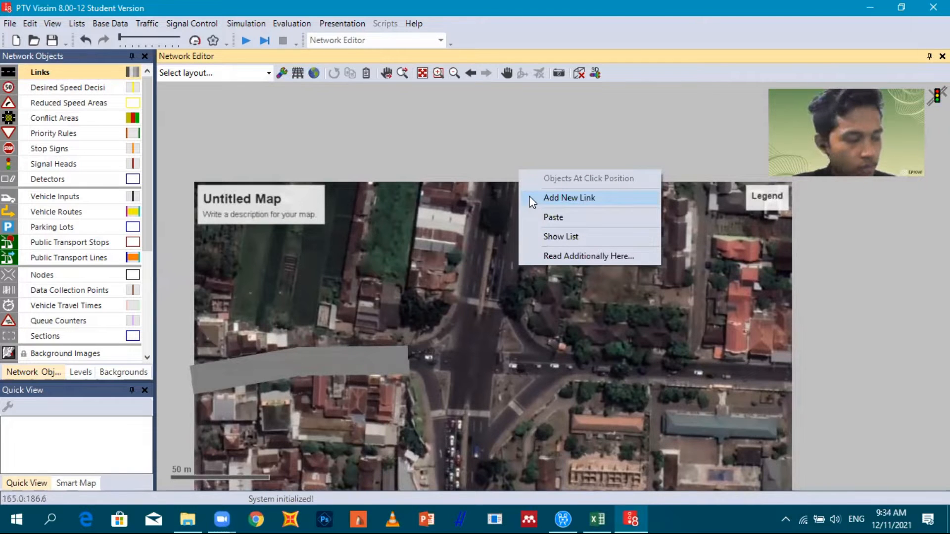
click(530, 198)
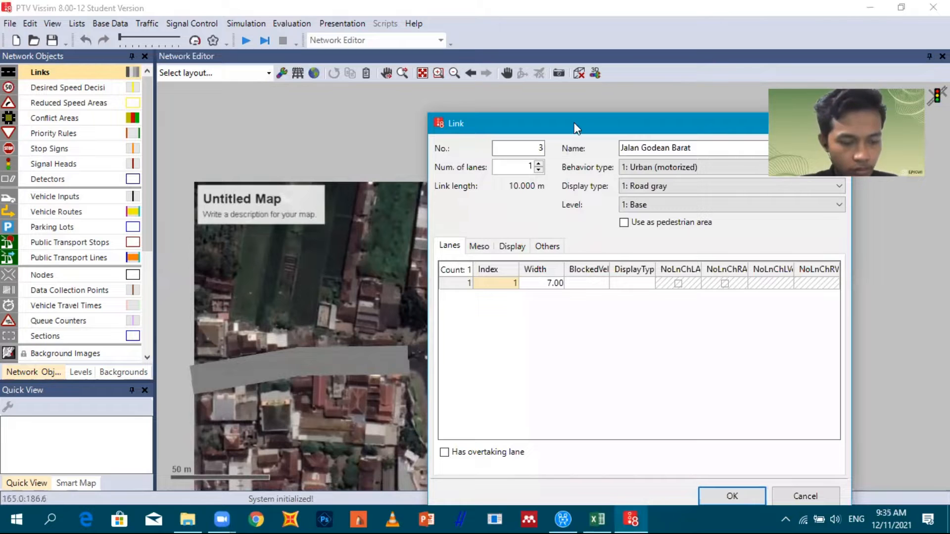
Give the new north road link two lanes, each 4 m wide
drag(573, 123, 588, 204)
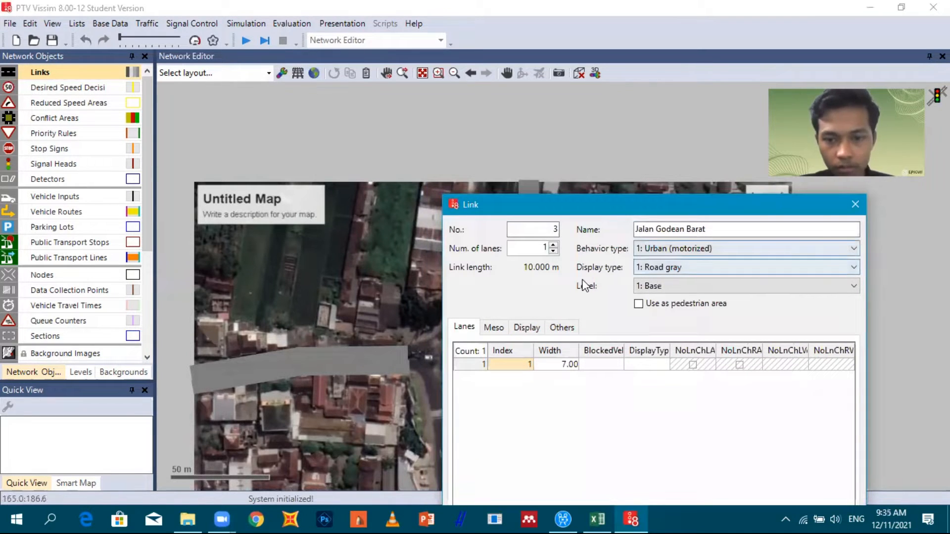
click(575, 366)
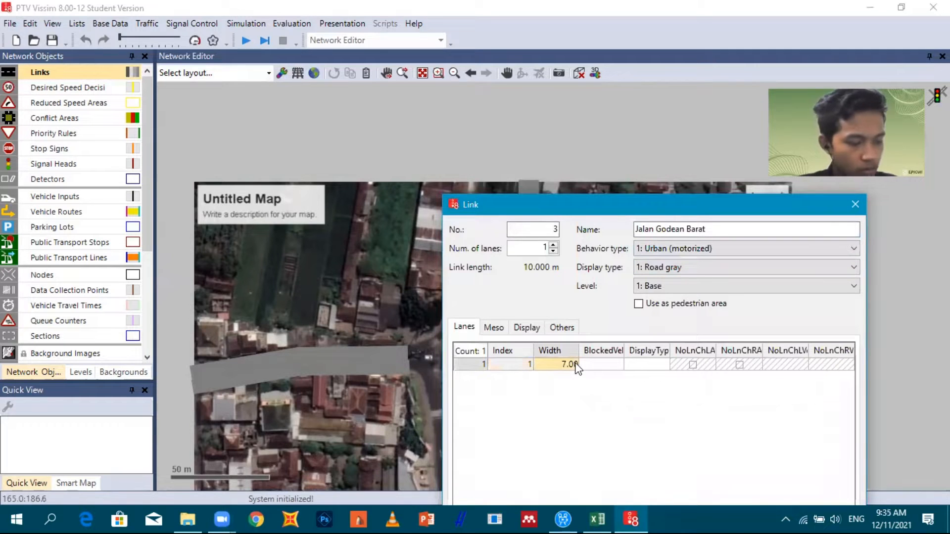
text(4)
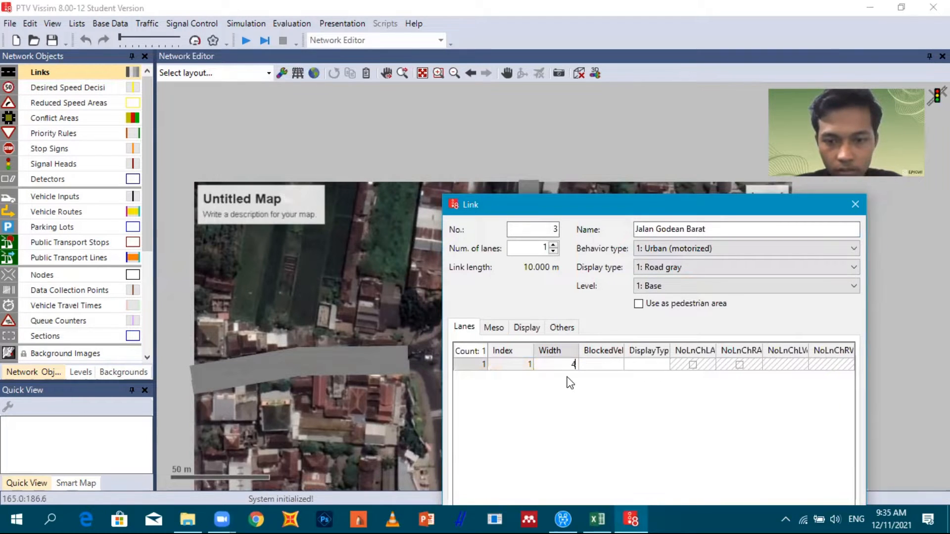
key(Return)
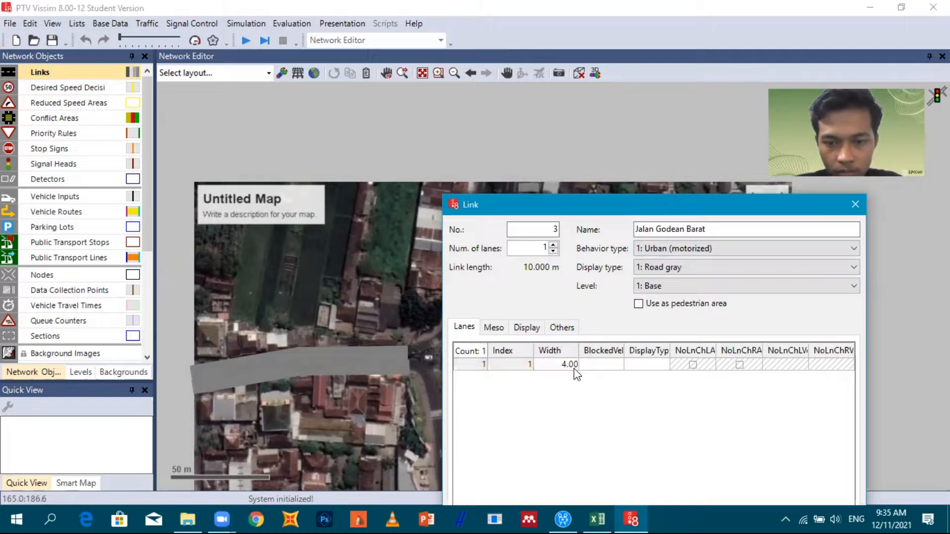
click(573, 378)
text(4)
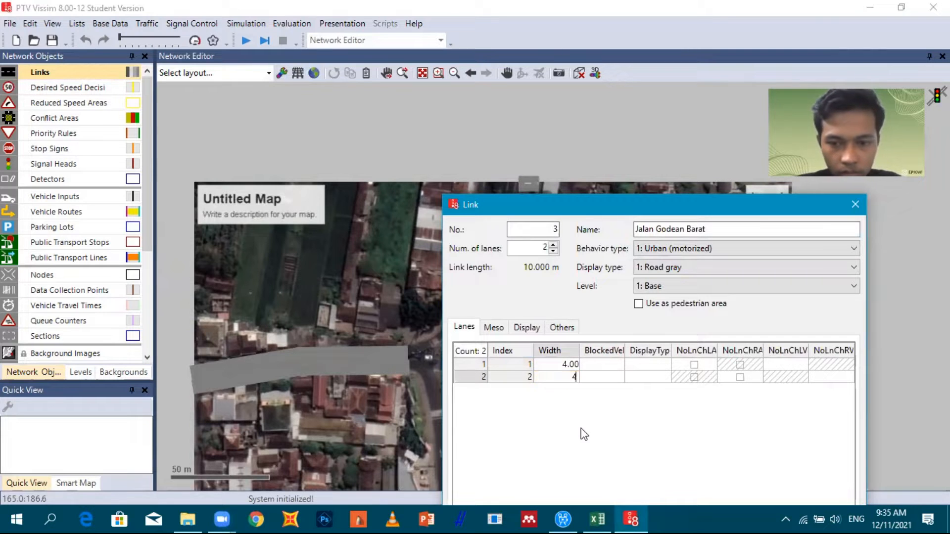
key(Return)
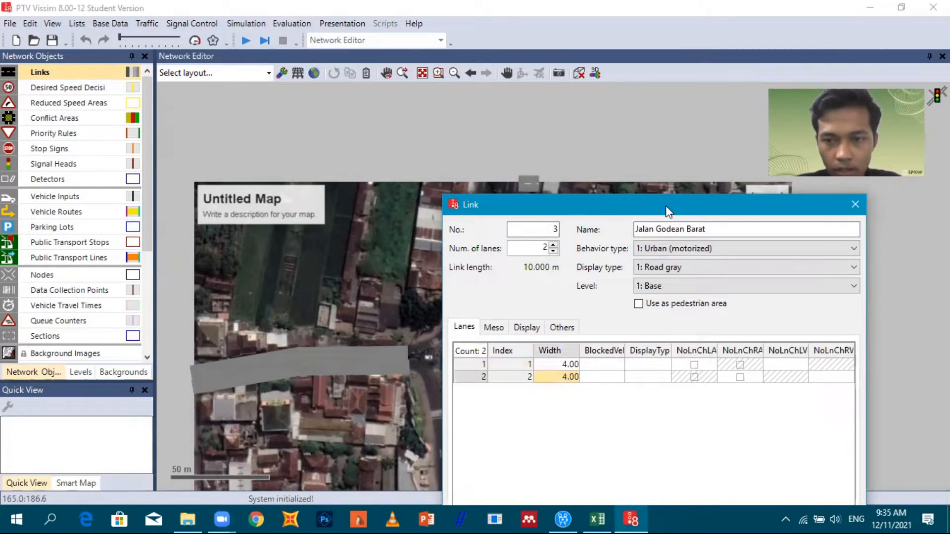
Name the new link Jalan SiliwangI Utara and accept its settings
drag(666, 205, 645, 162)
click(685, 185)
key(BackSpace)
key(BackSpace)
key(BackSpace)
key(BackSpace)
key(BackSpace)
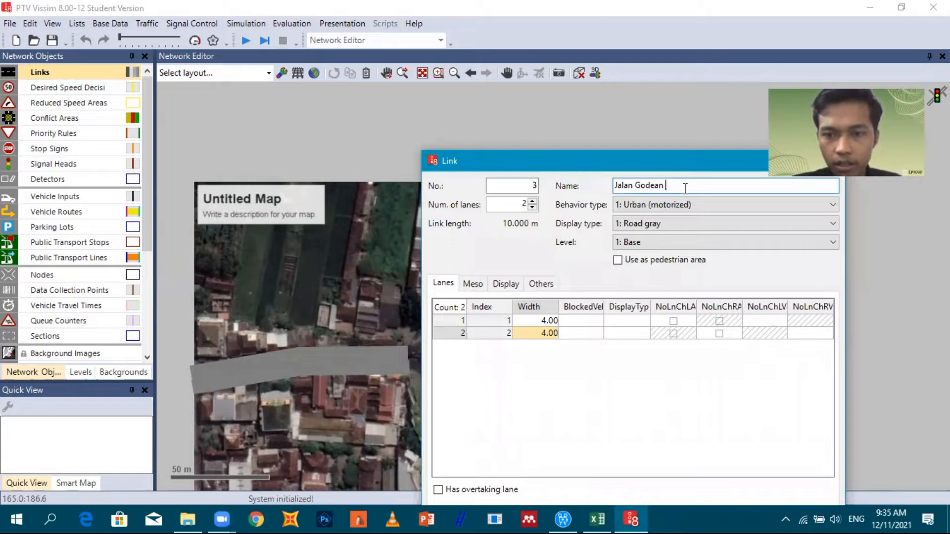
key(BackSpace)
key(BackSpace)
key(BackSpace)
key(BackSpace)
key(BackSpace)
key(BackSpace)
key(BackSpace)
text(Sil)
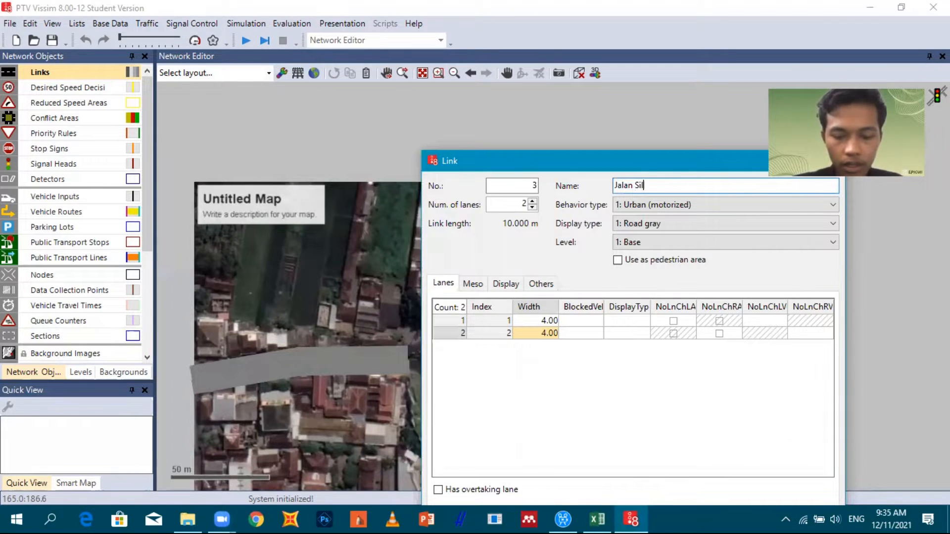
text(iw)
text(angi)
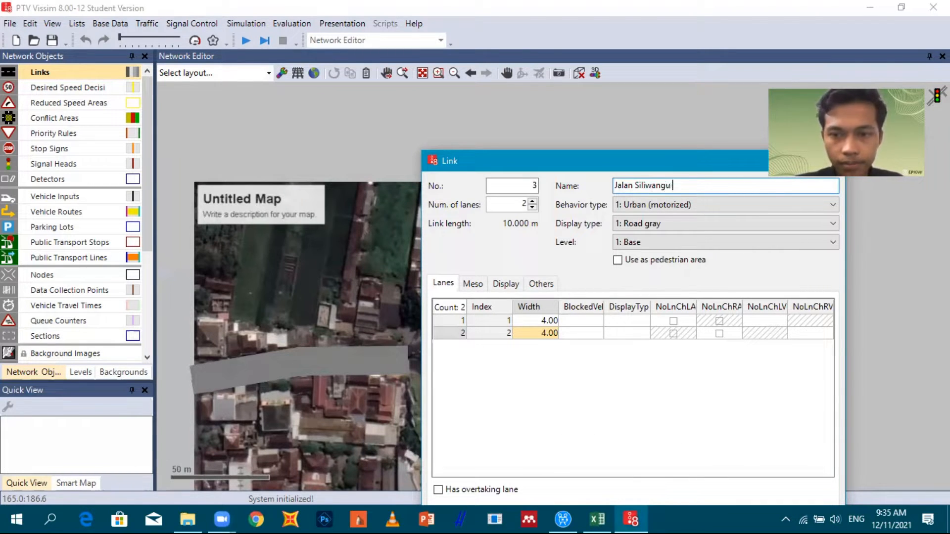
key(BackSpace)
text(yTA)
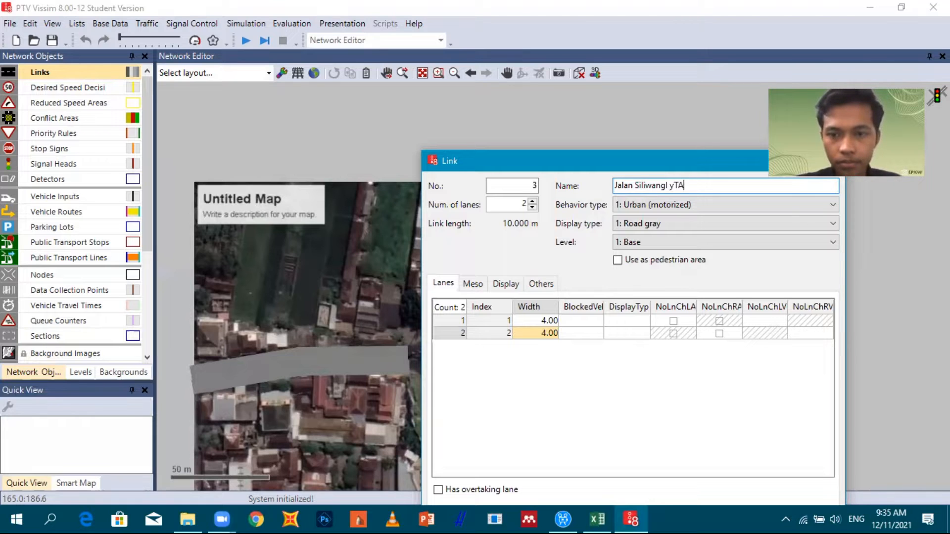
key(BackSpace)
key(BackSpace)
key(BackSpace)
text(u)
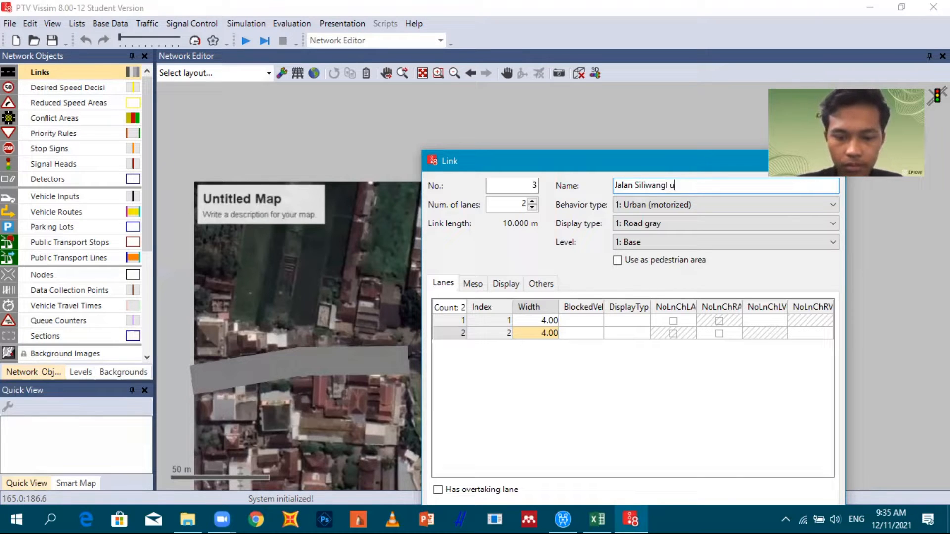
key(BackSpace)
text(Utara)
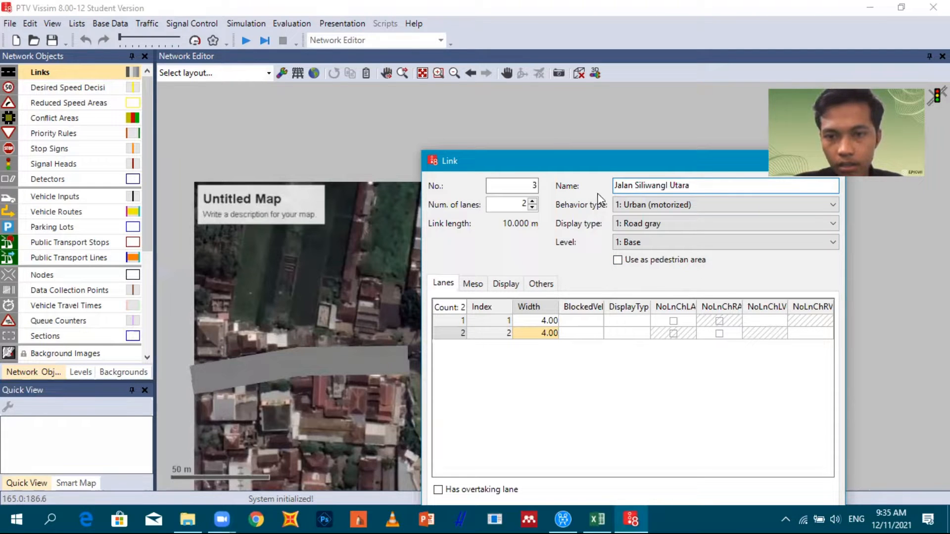
drag(608, 165, 504, 123)
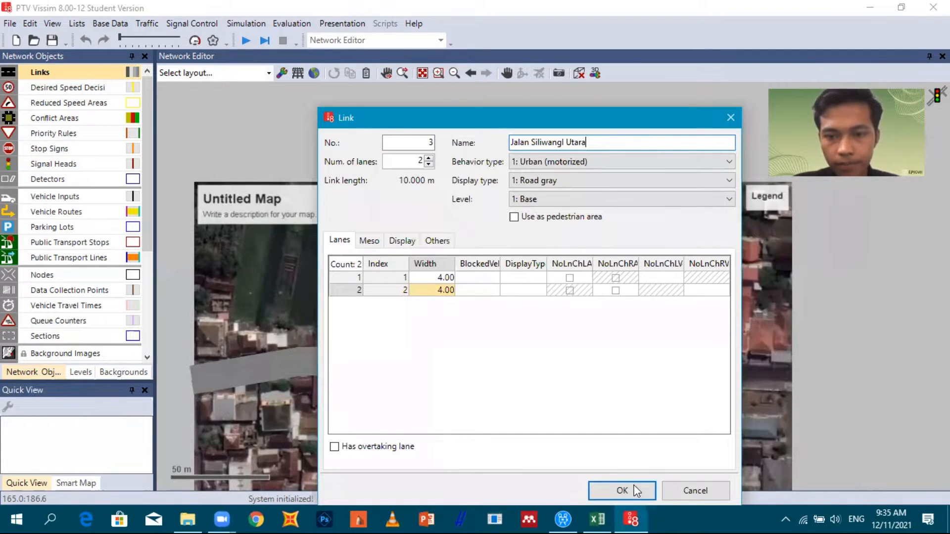
key(Return)
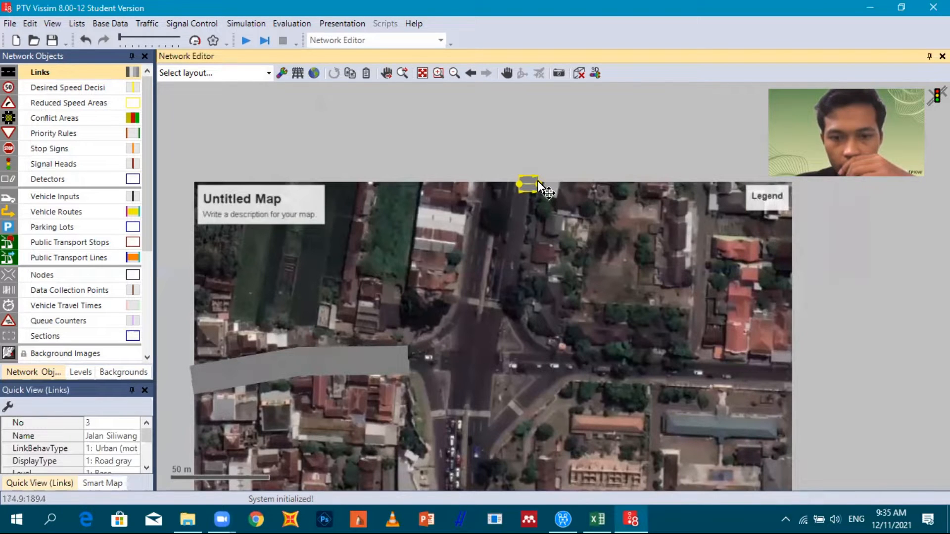
Stretch the north road link to about 60 m down to the intersection and shift it slightly west
drag(515, 238, 497, 298)
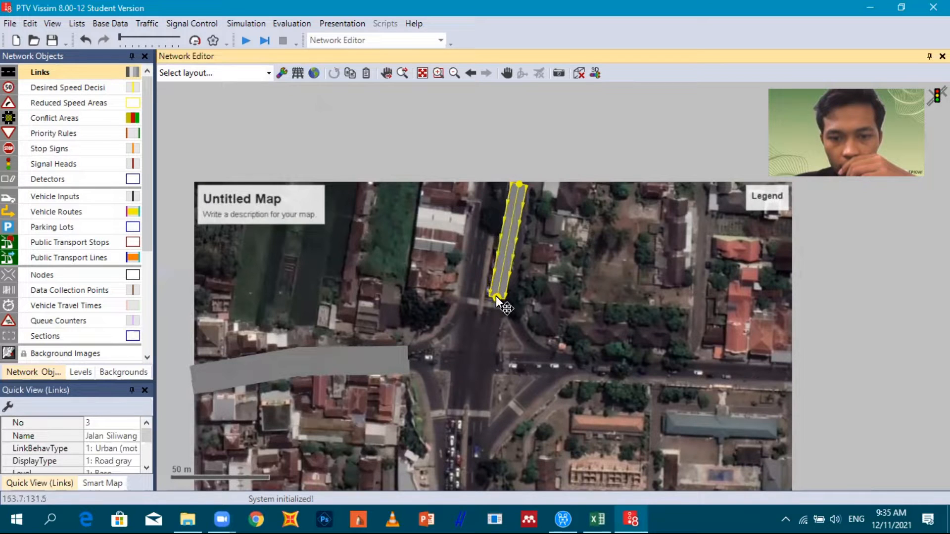
drag(500, 266, 483, 275)
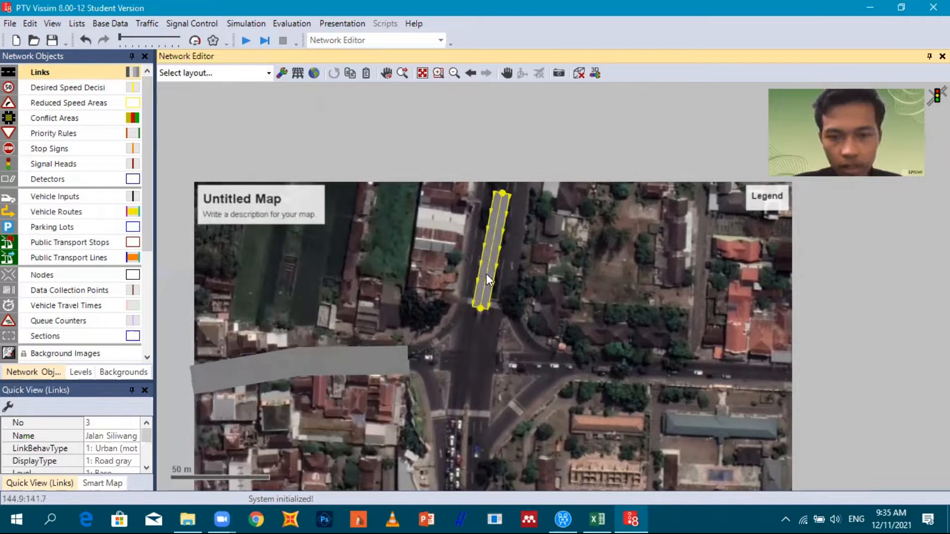
Add a third lane with a width of 3.6 m to the Jalan SiliwangI Utara link
double_click(511, 245)
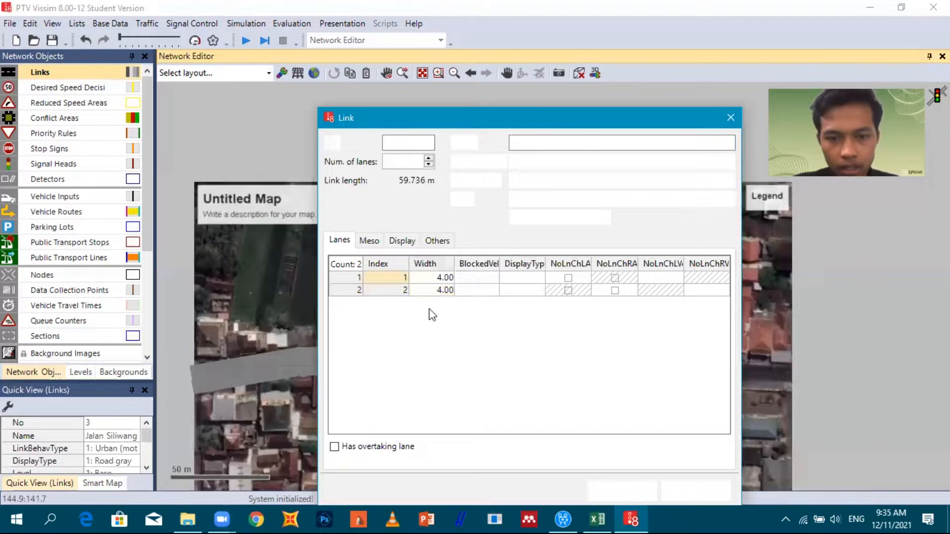
right_click(449, 320)
click(448, 313)
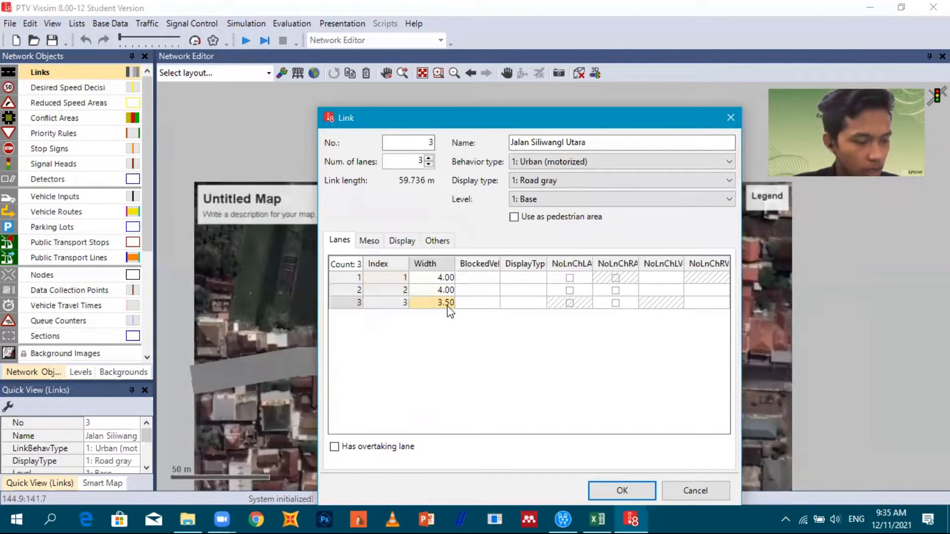
text(3)
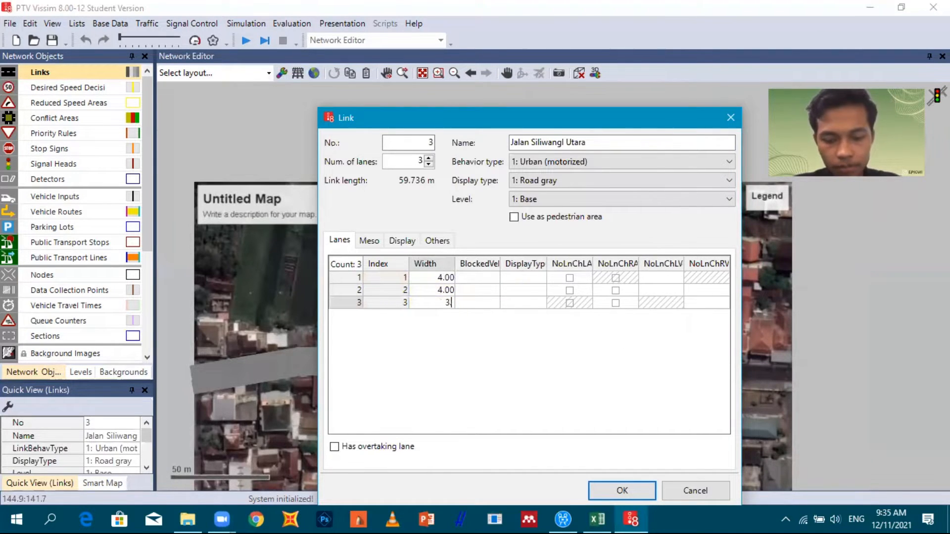
text(.6)
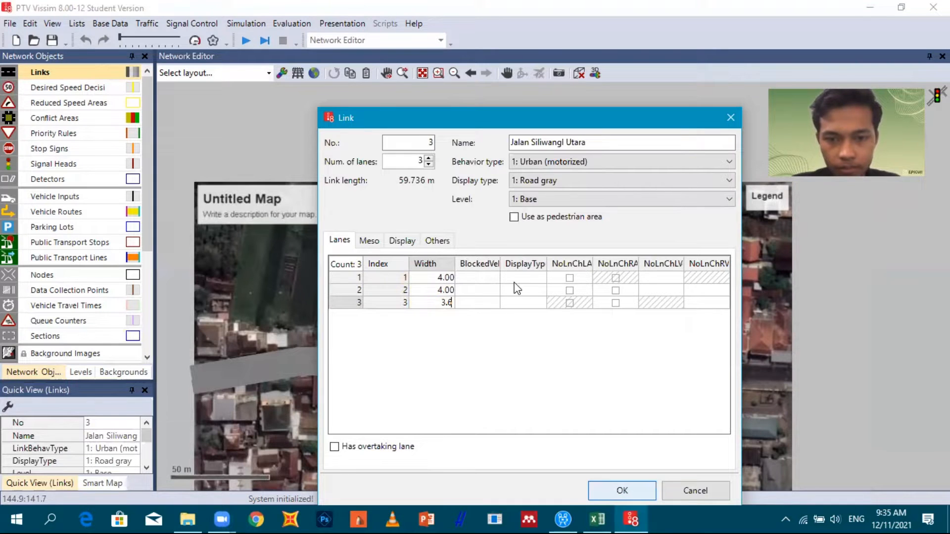
key(Return)
Extend the three-lane link north beyond the aerial image and position it over the road's eastern carriageway
drag(497, 253, 485, 241)
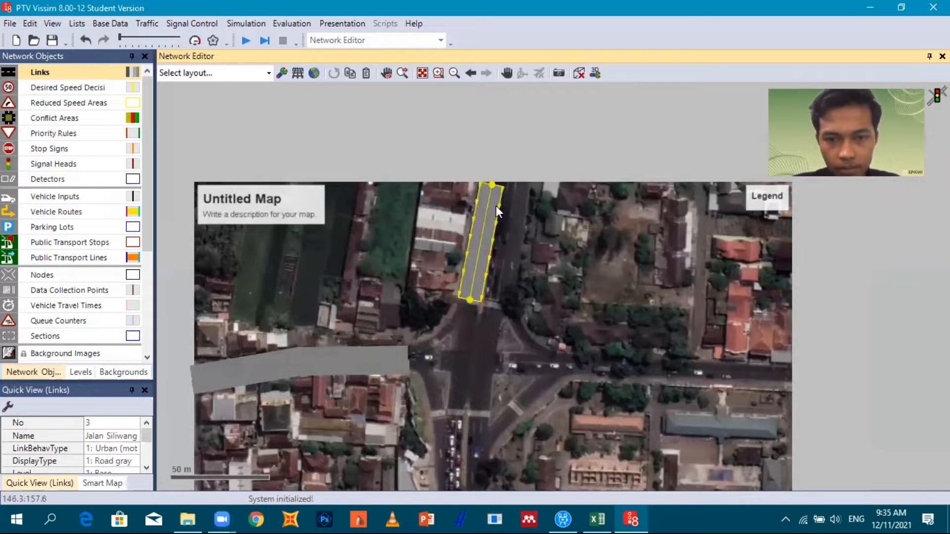
drag(495, 173, 504, 147)
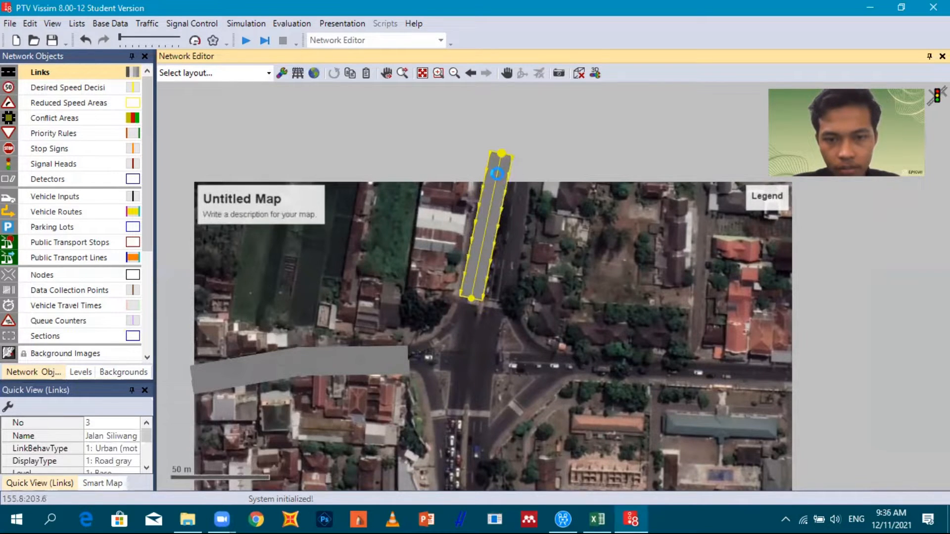
drag(488, 229, 515, 233)
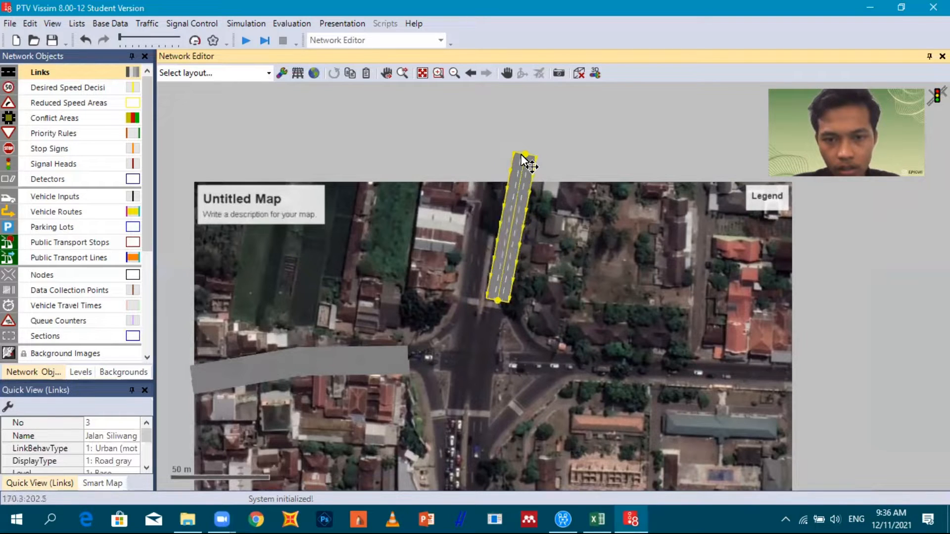
drag(521, 155, 521, 152)
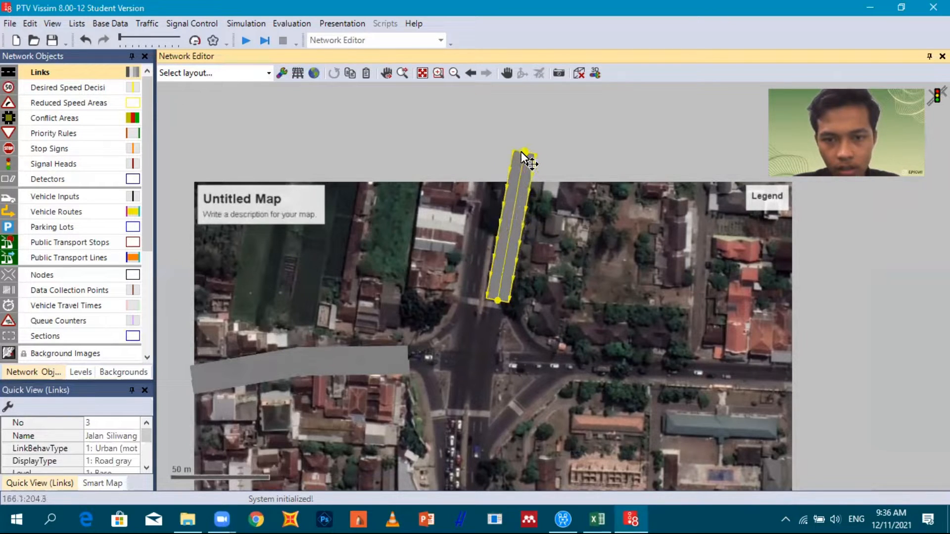
Duplicate the Jalan SiliwangI Utara link and place the copy over the western carriageway
click(498, 256)
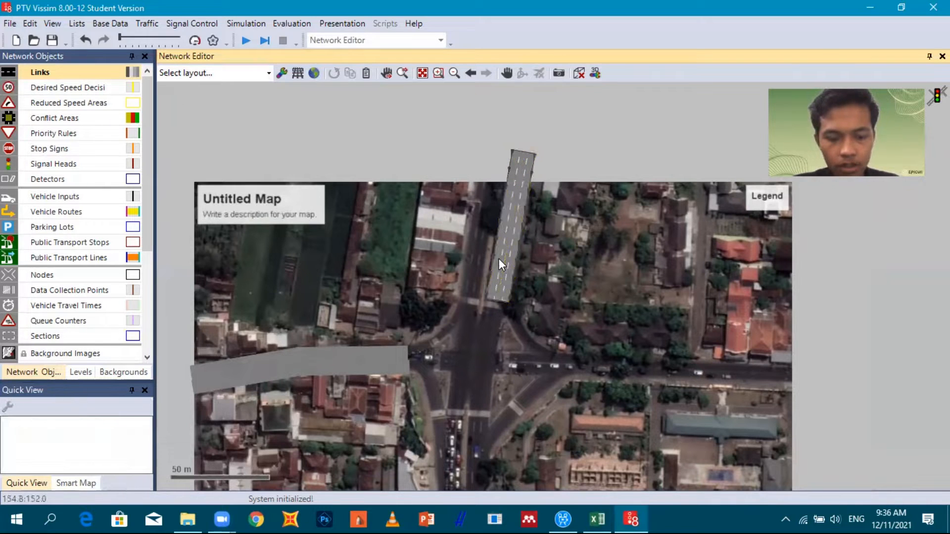
click(499, 266)
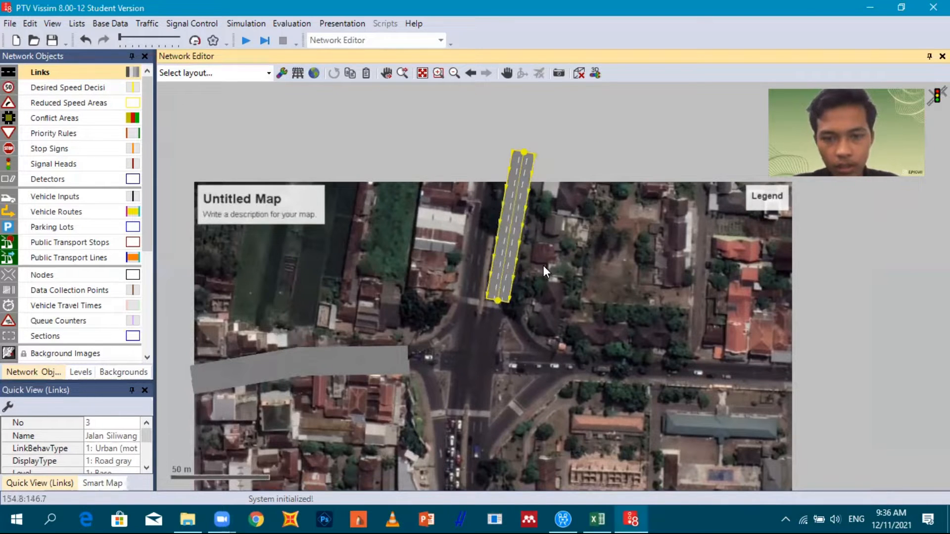
key(ctrl+v)
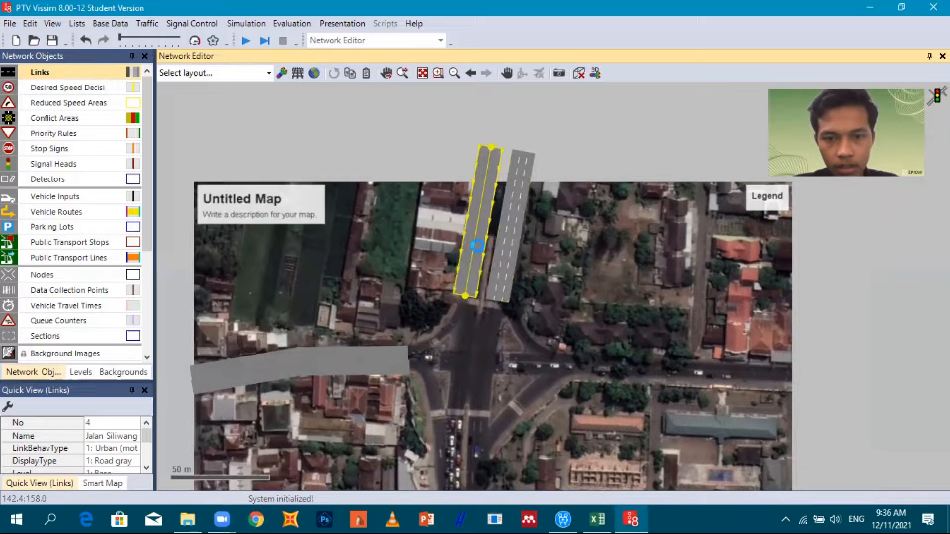
Adjust the end points of both north road links to bring them closer together over their carriageways
click(522, 153)
drag(521, 151, 525, 153)
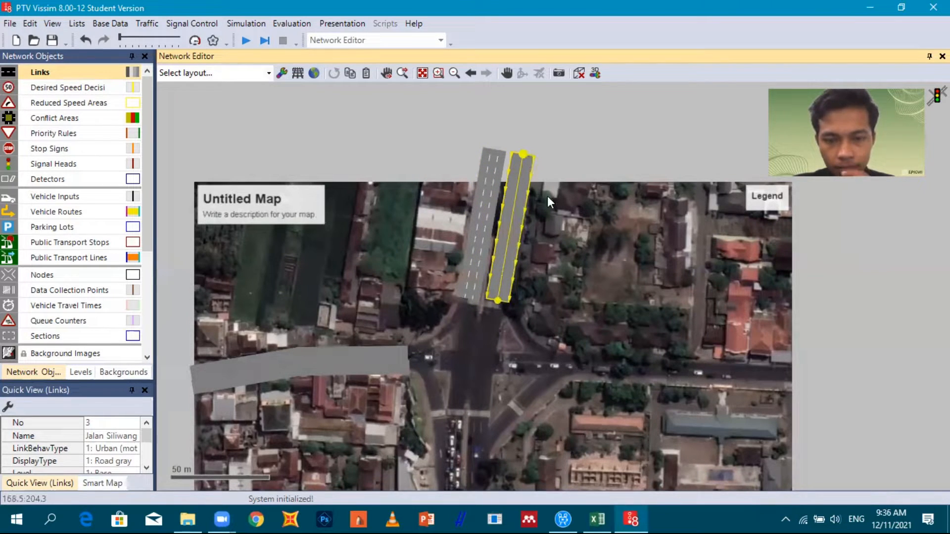
click(470, 287)
drag(469, 303, 470, 302)
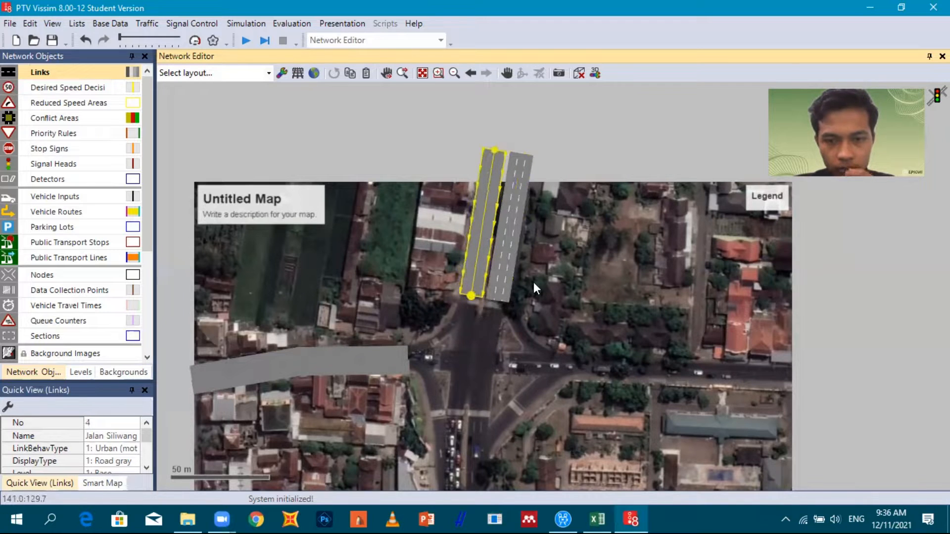
click(492, 299)
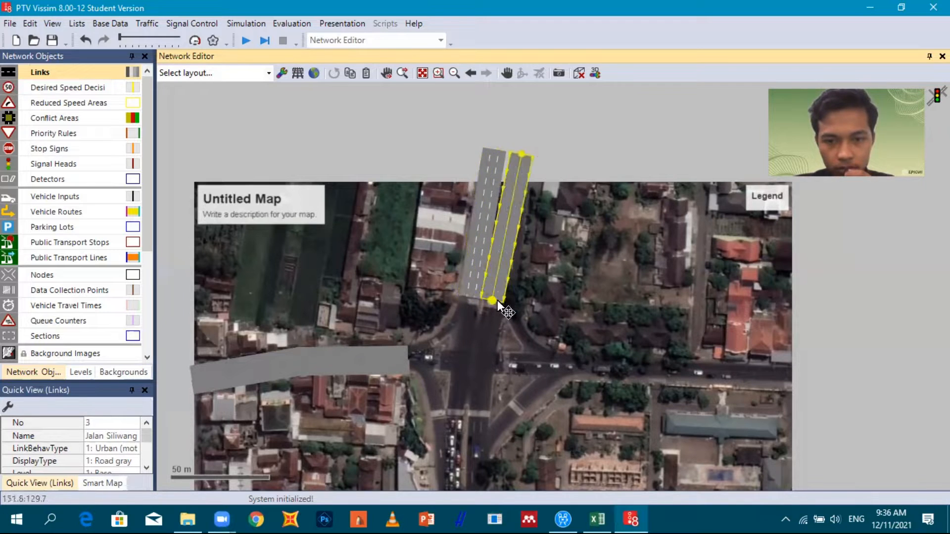
Invert the direction of the western Jalan SiliwangI Utara link
click(491, 264)
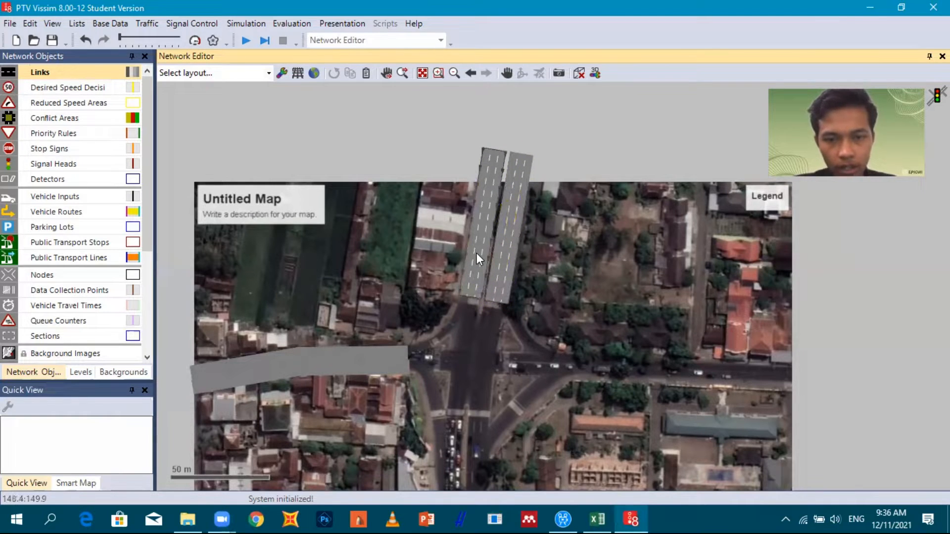
right_click(476, 253)
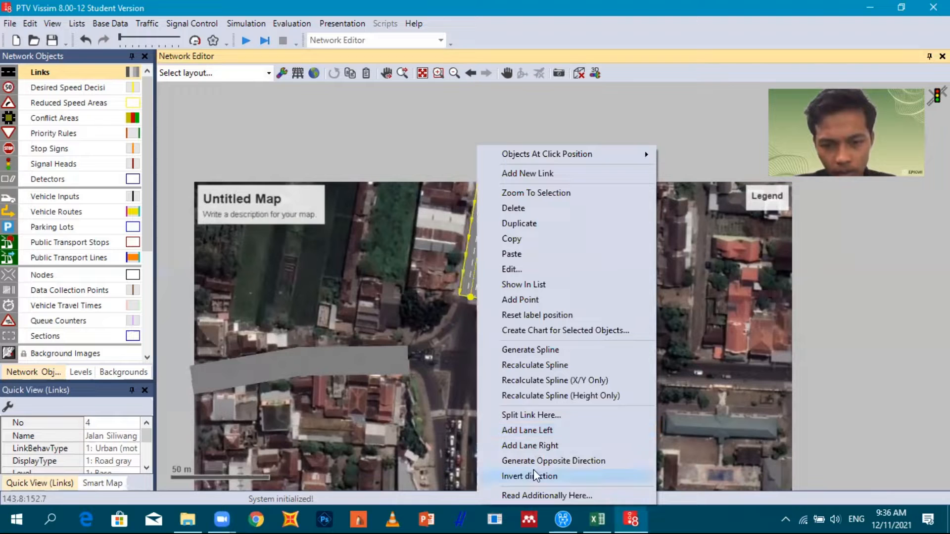
click(539, 476)
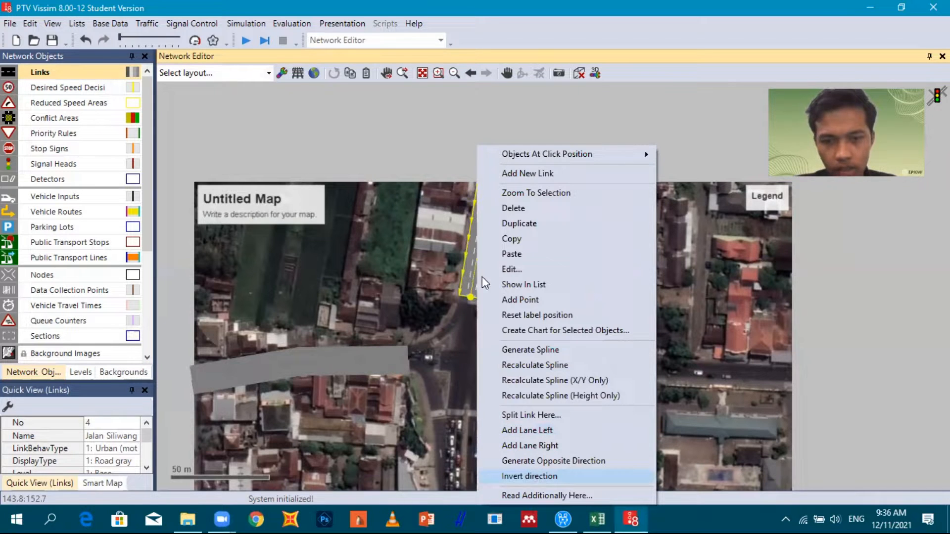
click(519, 302)
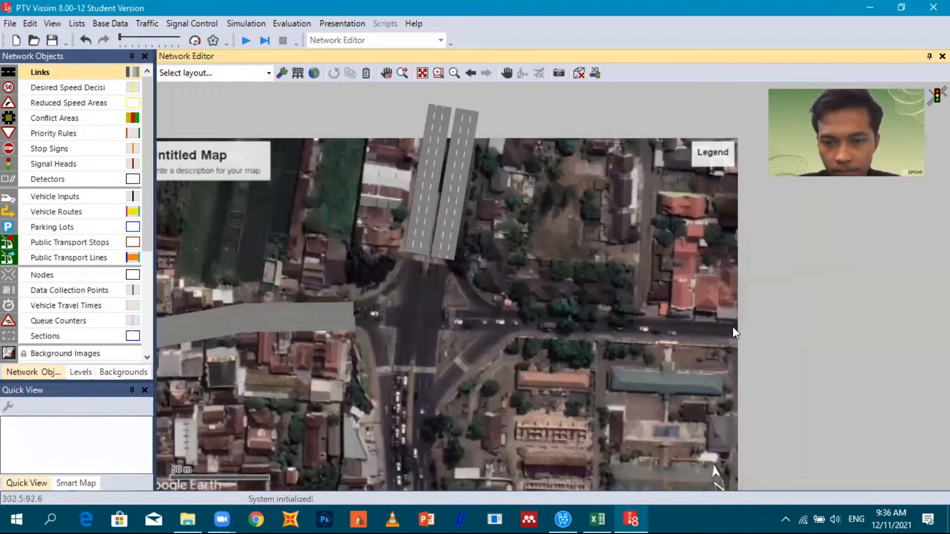
Add a new link at the eastern road and reduce it to a single lane 5.20 m wide
right_click(733, 312)
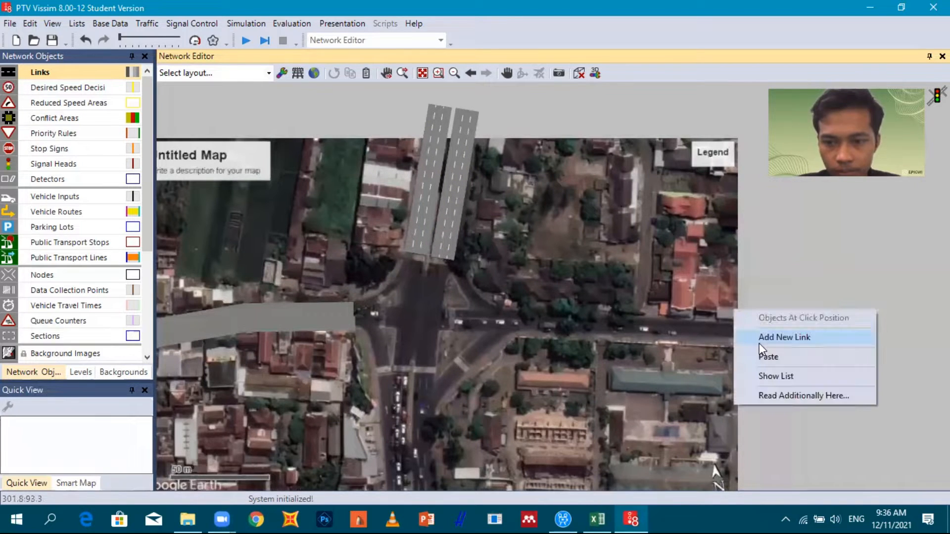
click(763, 339)
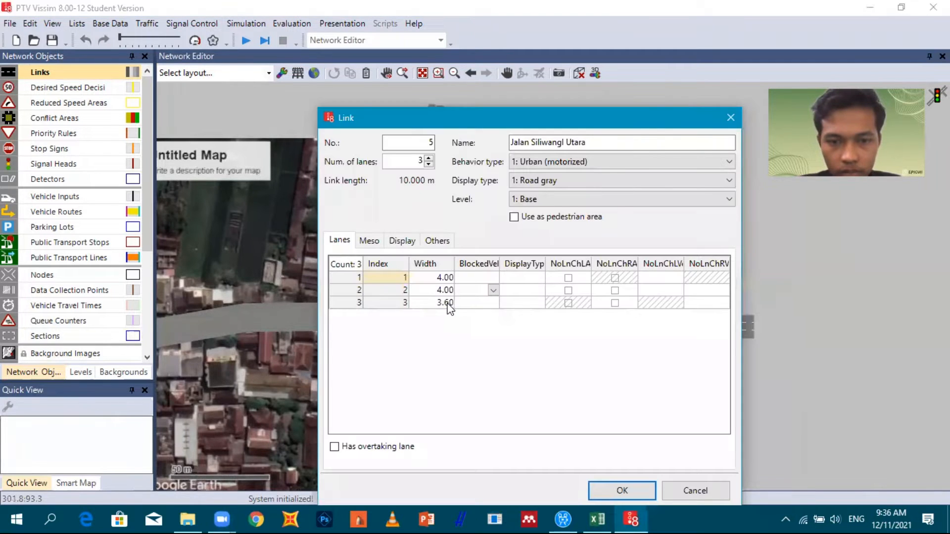
click(448, 303)
right_click(447, 304)
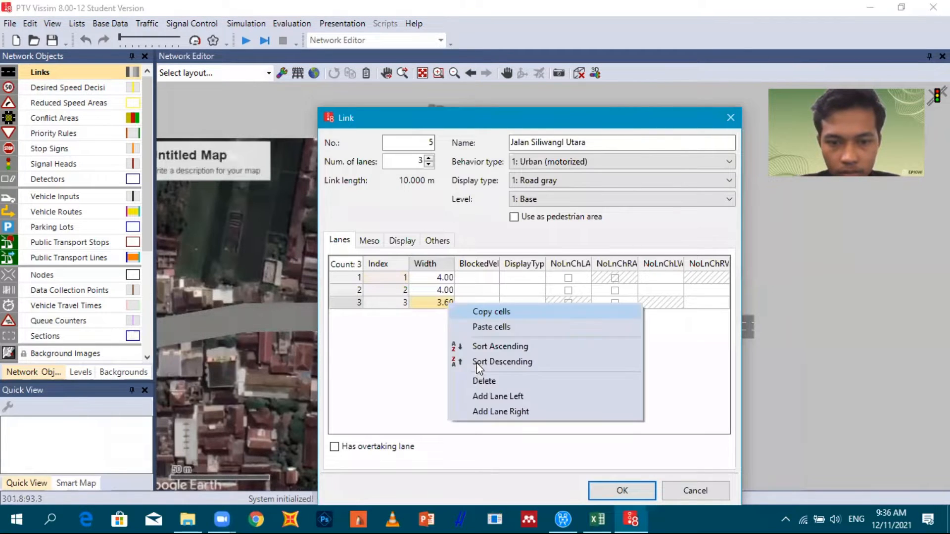
click(480, 380)
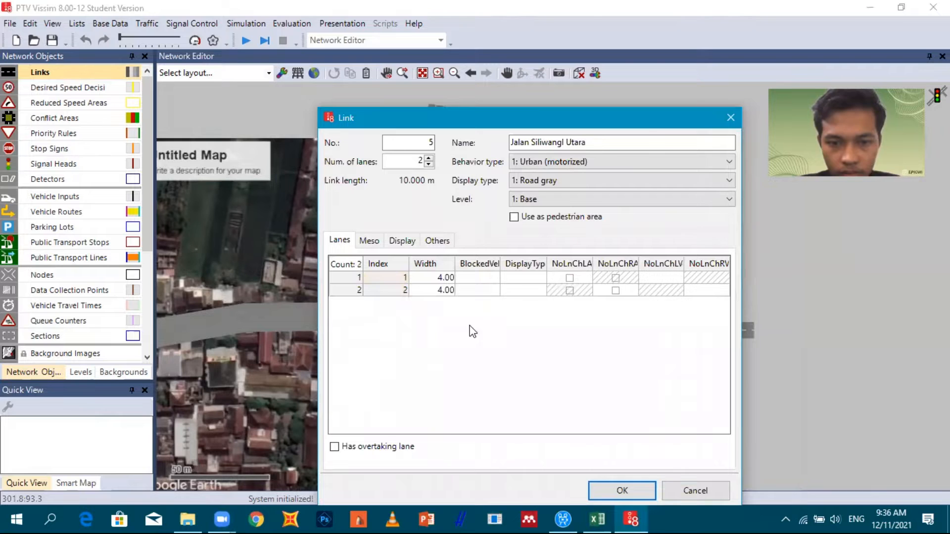
click(444, 278)
text(5)
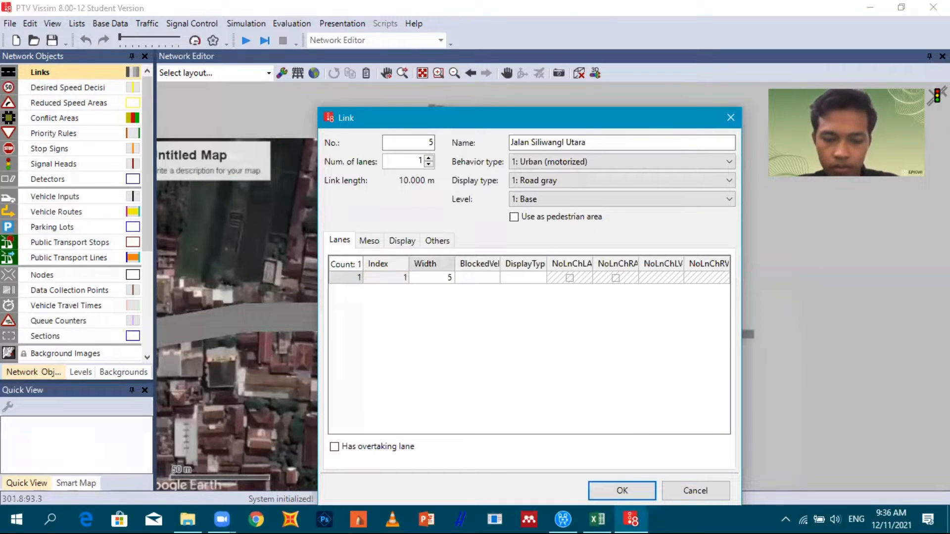
text(.20)
Name the new link Jalan Godean Timur and accept its settings
click(600, 142)
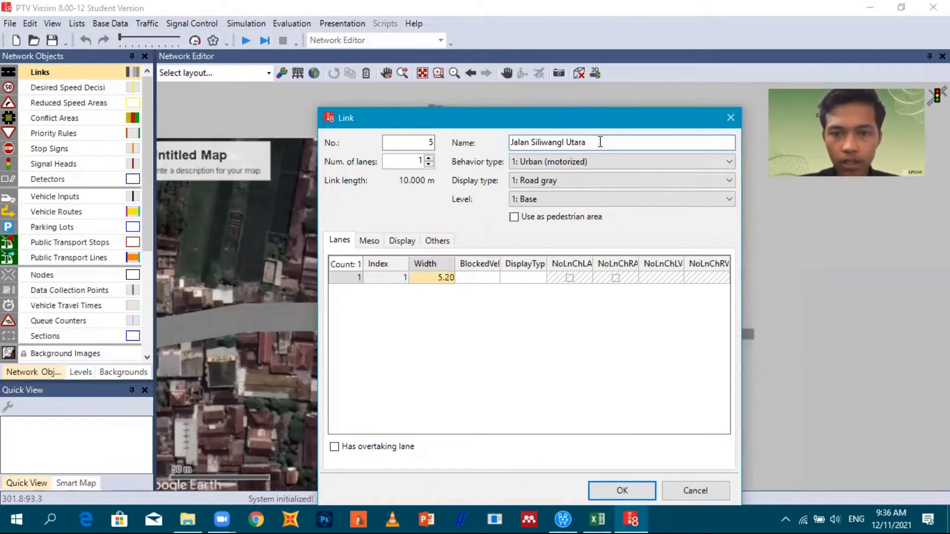
key(BackSpace)
key(BackSpace)
key(BackSpace)
key(BackSpace)
key(BackSpace)
key(BackSpace)
key(BackSpace)
key(BackSpace)
key(BackSpace)
key(BackSpace)
key(BackSpace)
key(BackSpace)
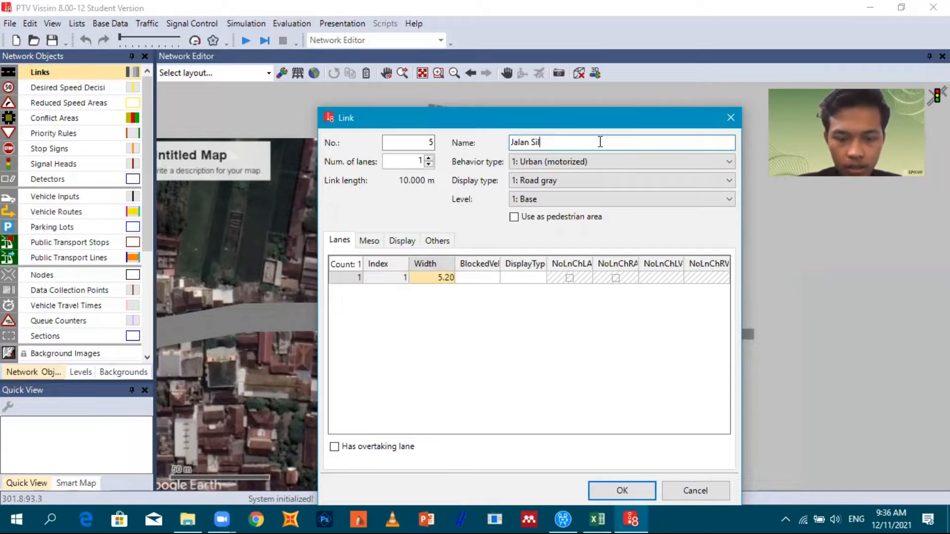
key(BackSpace)
key(BackSpace)
key(BackSpace)
text(Godean )
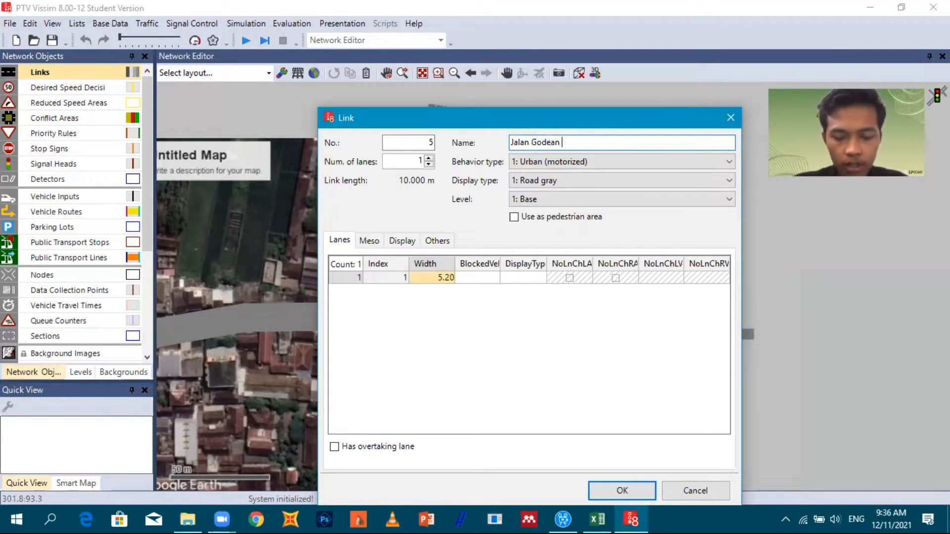
text(Timur)
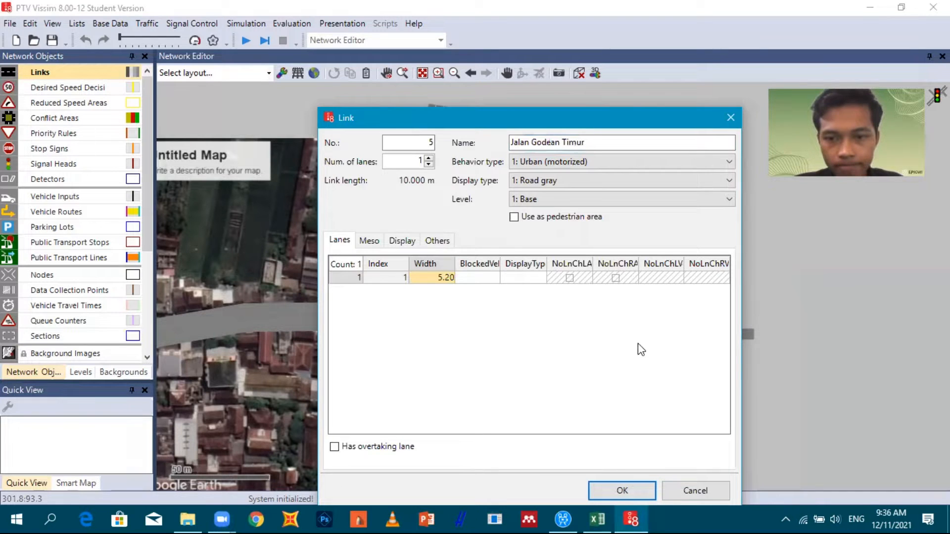
key(Return)
Stretch the Jalan Godean Timur link along the eastern road's northern side, from near the intersection to beyond the aerial image
drag(610, 335, 516, 319)
mouse_move(539, 319)
mouse_down()
mouse_move(712, 335)
mouse_move(775, 330)
mouse_up()
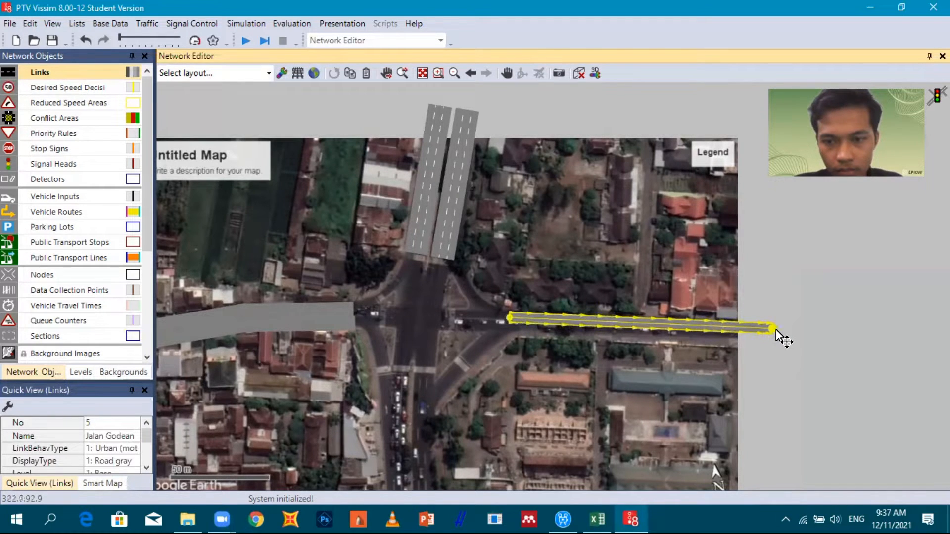
click(632, 327)
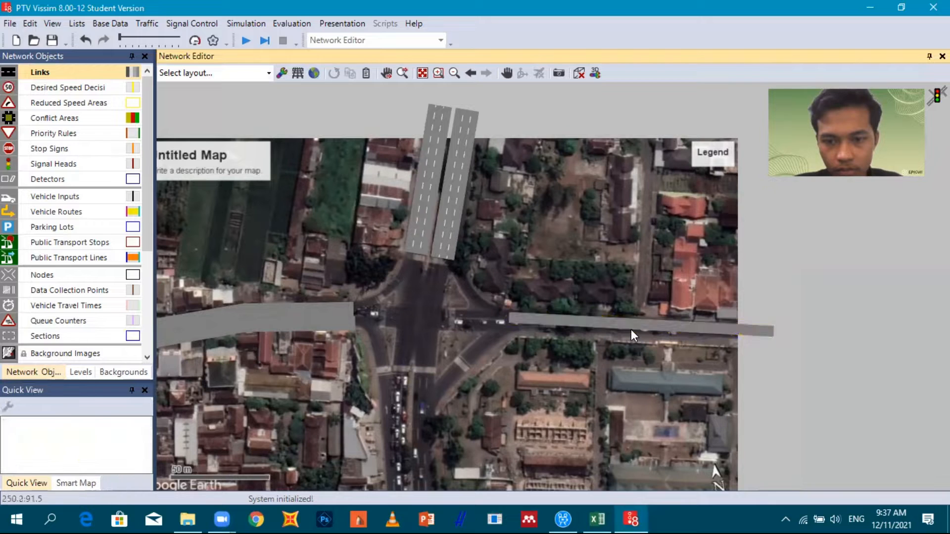
click(629, 327)
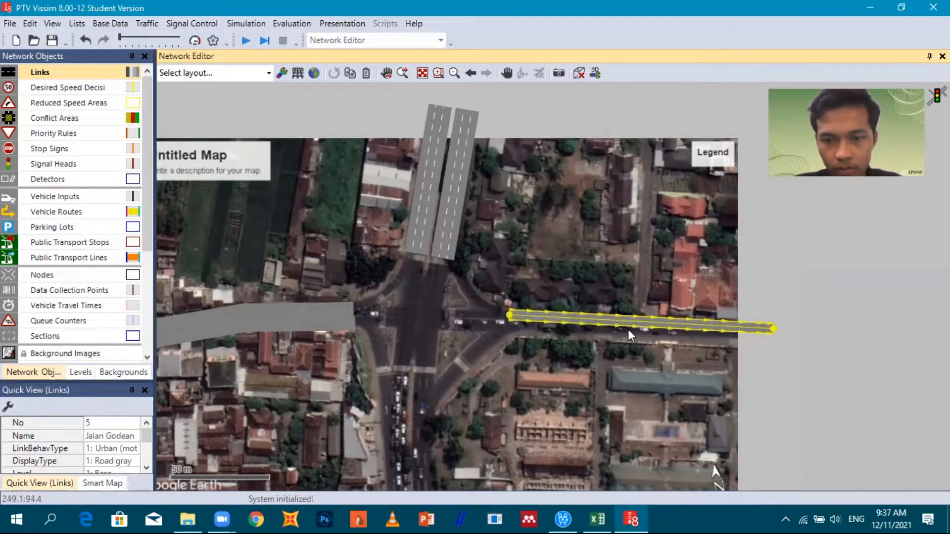
Copy the Jalan Godean Timur link and check its lane settings
key(ctrl+c)
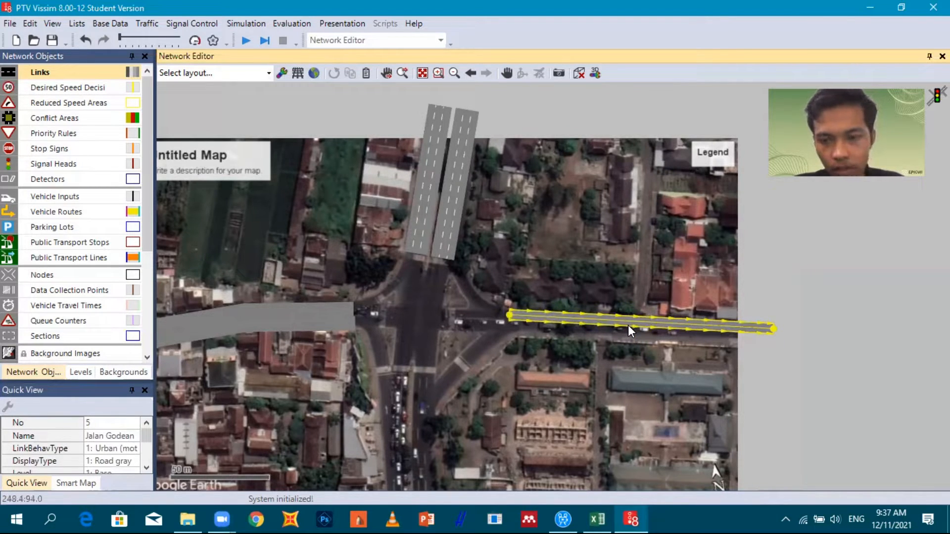
double_click(632, 329)
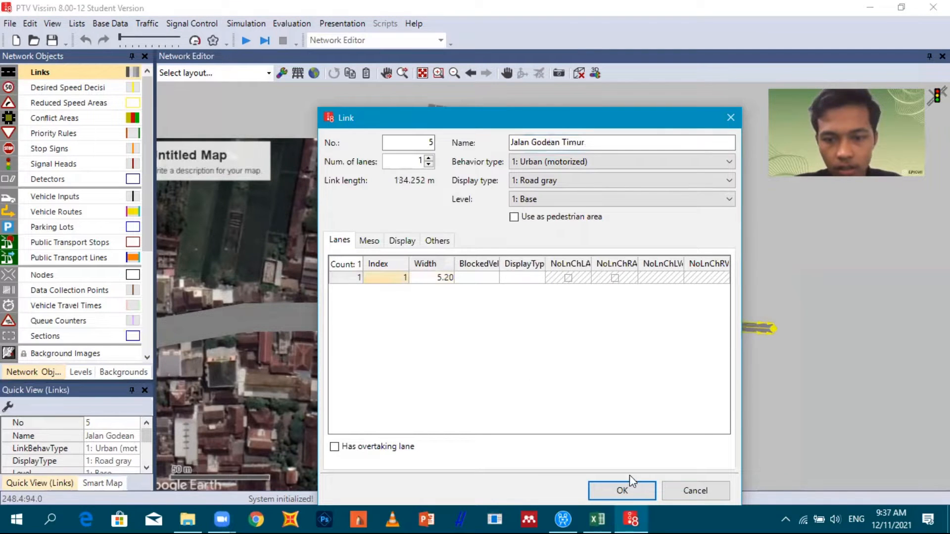
click(622, 490)
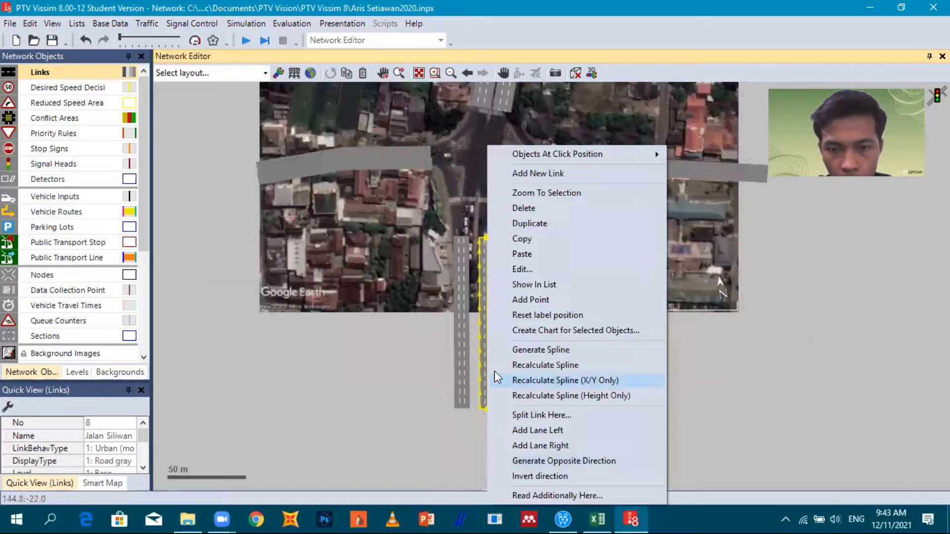
Examine the travel directions of the two parallel southern road links and their alignment with the intersection
click(383, 380)
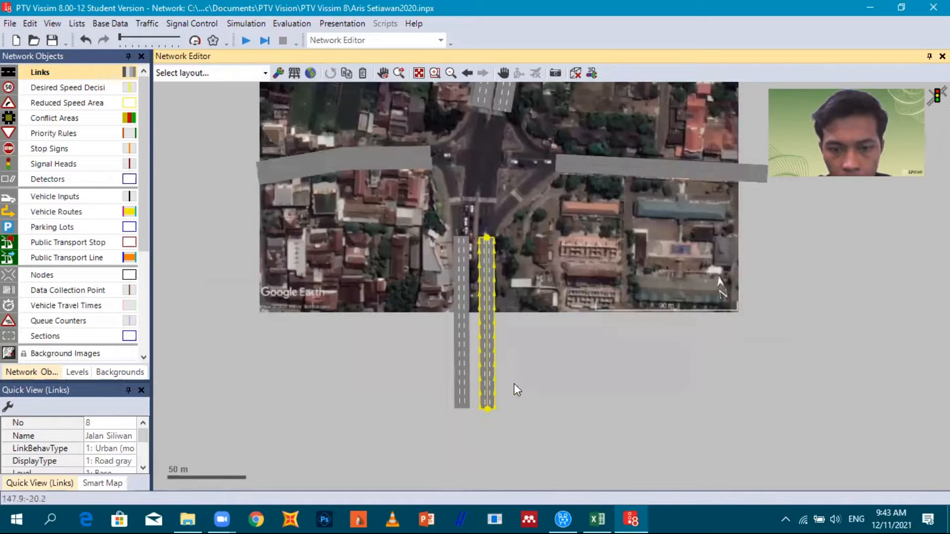
right_click(489, 331)
click(479, 323)
scroll(479, 324, up, 2)
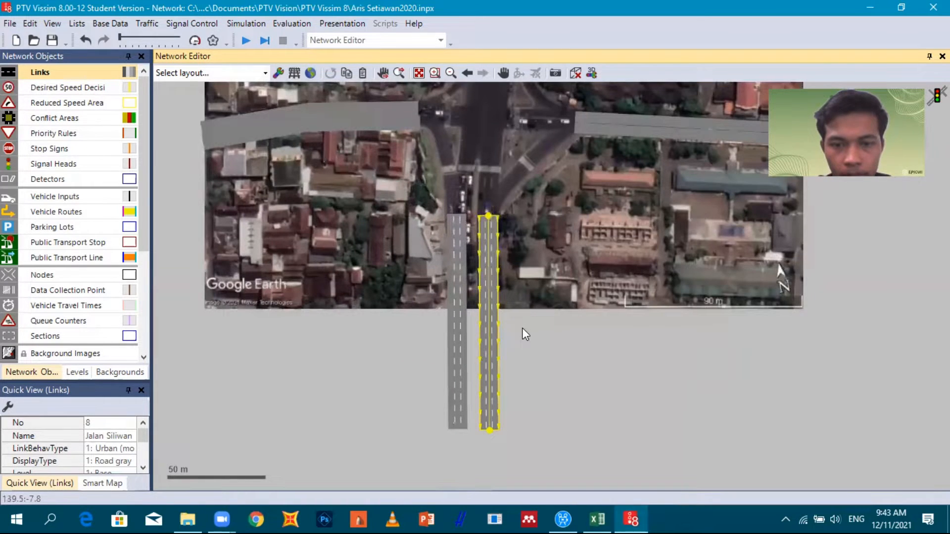
click(526, 314)
scroll(524, 311, down, 2)
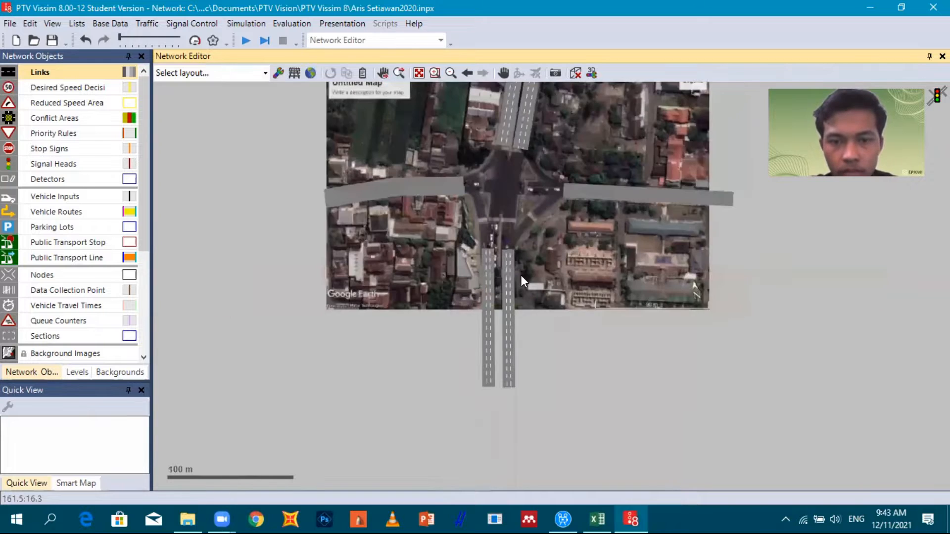
scroll(503, 298, up, 2)
click(499, 284)
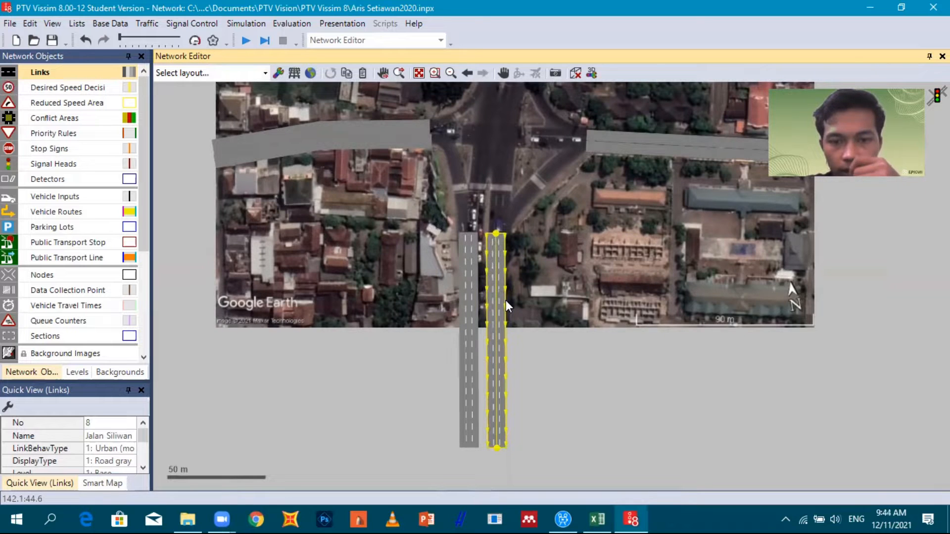
drag(543, 298, 553, 313)
scroll(499, 212, up, 1)
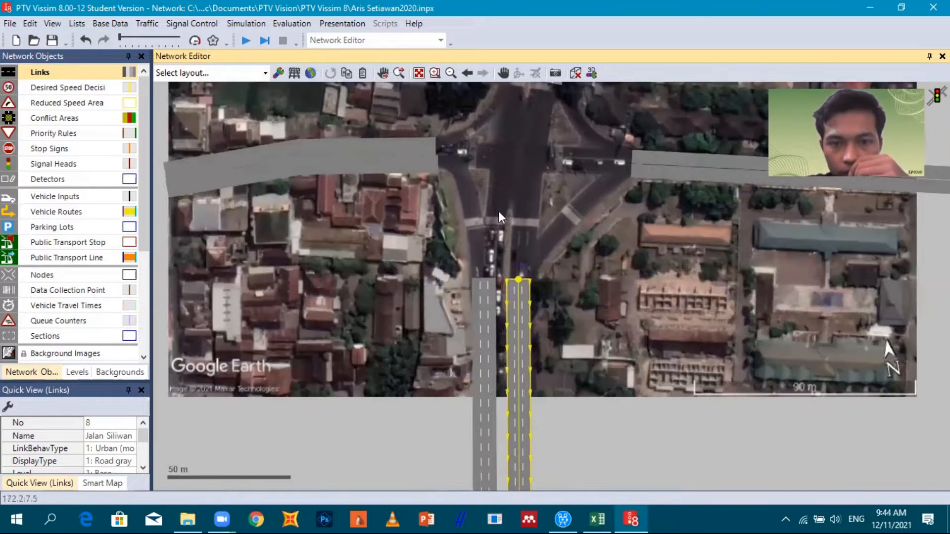
scroll(497, 253, up, 1)
scroll(508, 251, down, 1)
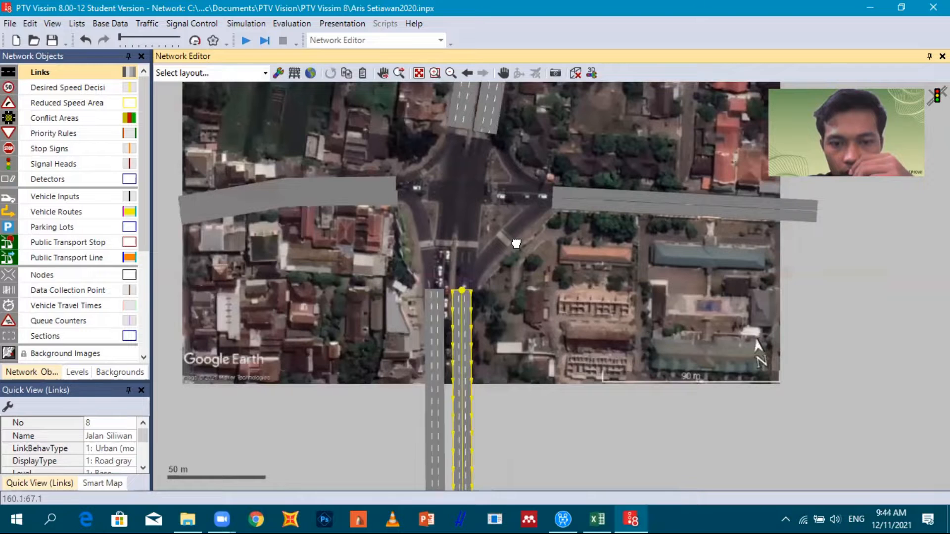
scroll(489, 289, down, 1)
scroll(432, 336, up, 2)
click(435, 322)
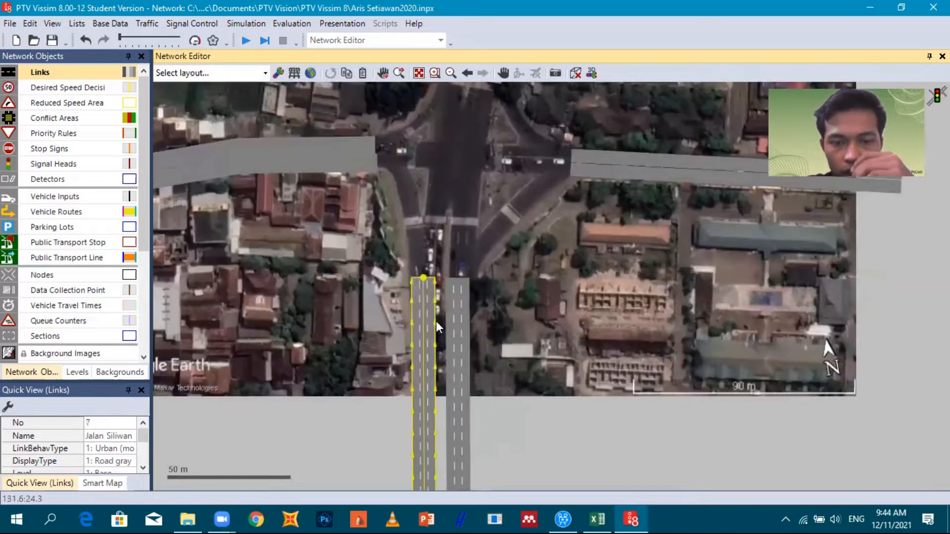
click(459, 334)
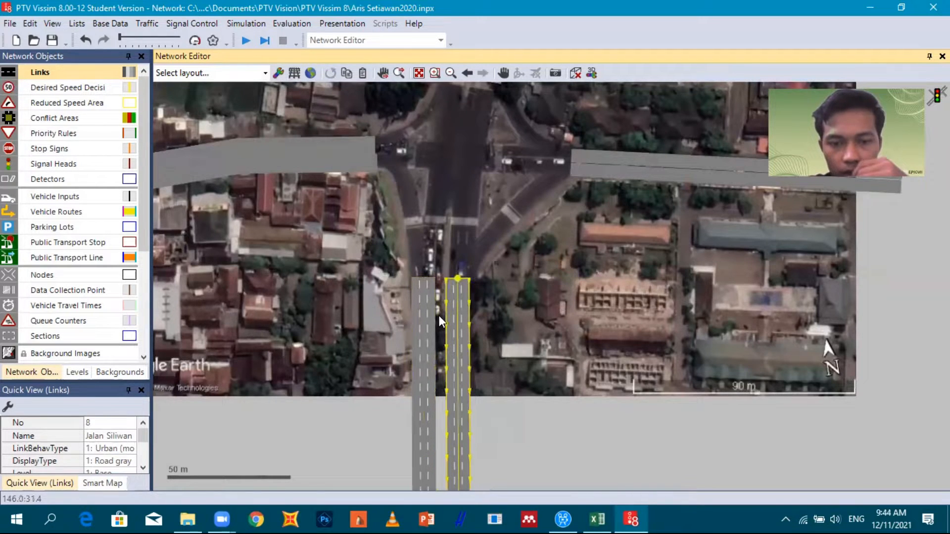
click(428, 296)
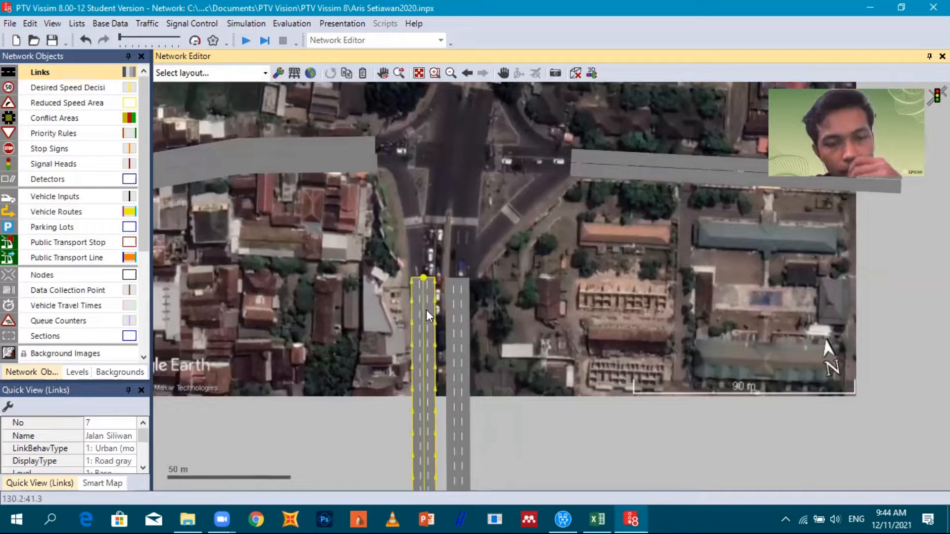
Draw a connector from the northern end of the western south-road link toward the intersection
right_click(424, 296)
drag(424, 280, 447, 206)
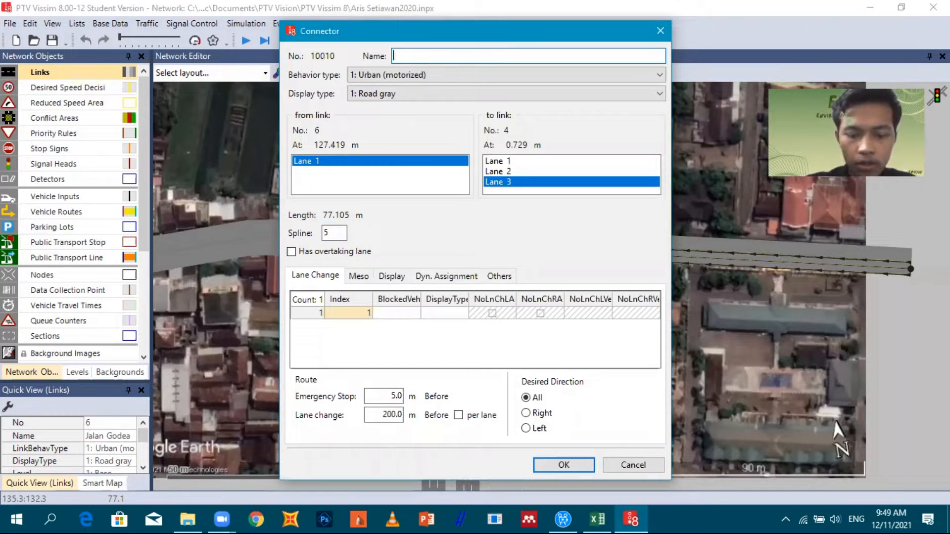
Name the connector from the eastern road link to lane 3 of the northern exit link T-U
text(T-U)
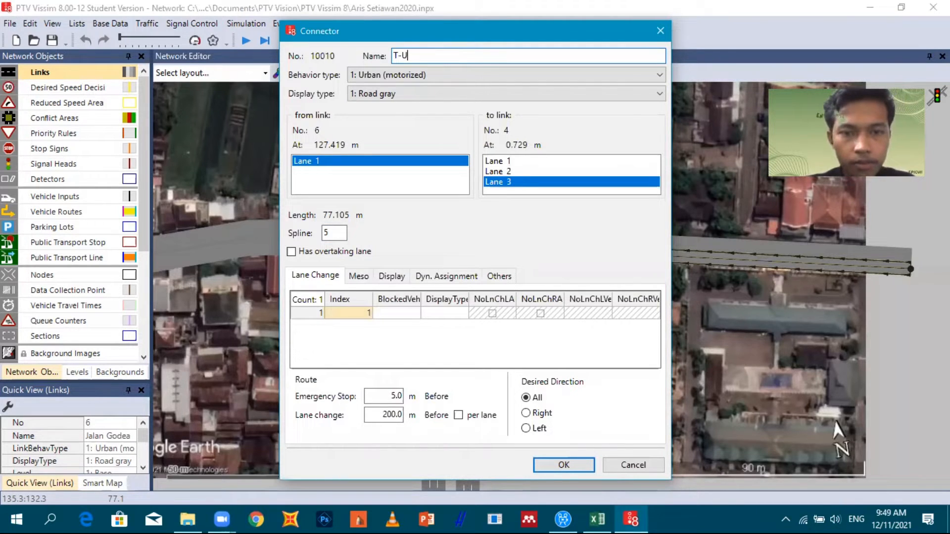
key(Return)
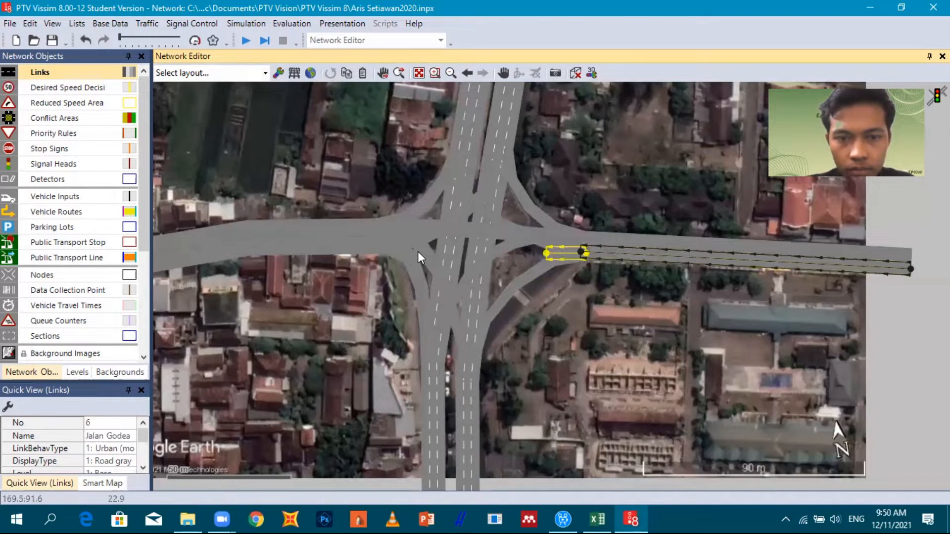
Connect the eastern approach link straight across the intersection to the western road link and name the connector T-B
click(380, 245)
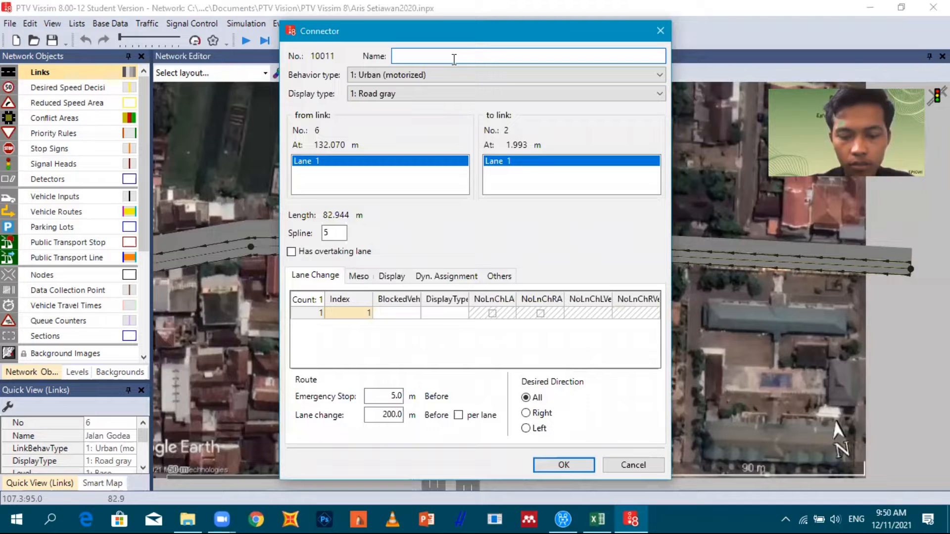
text(T-B)
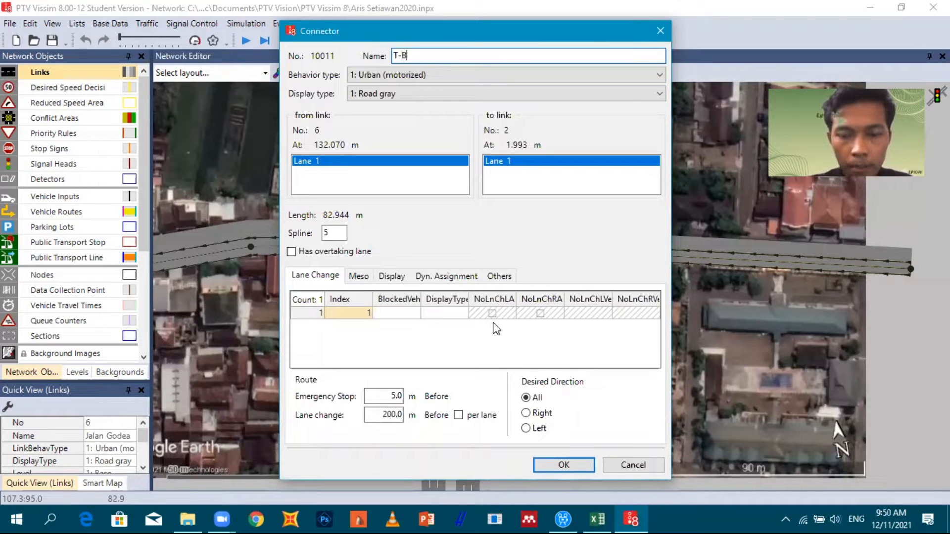
click(563, 465)
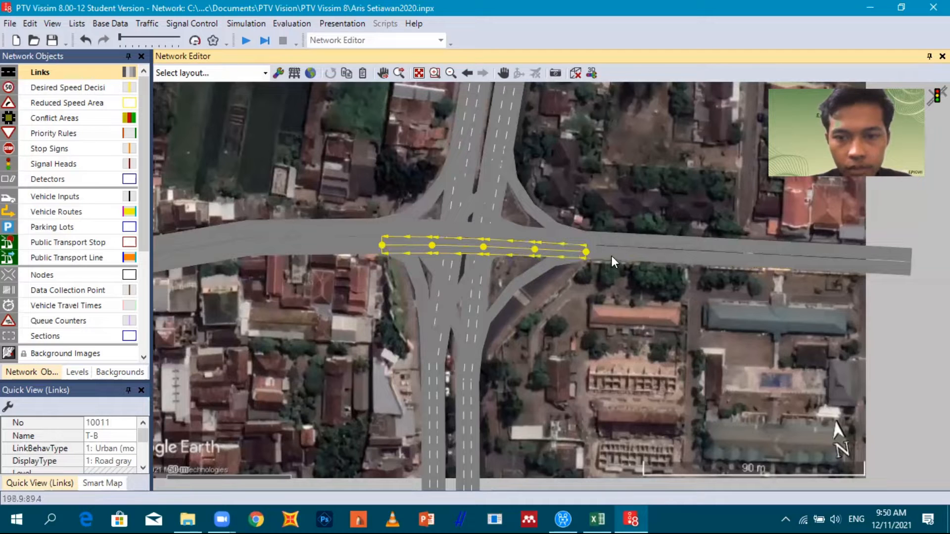
click(584, 249)
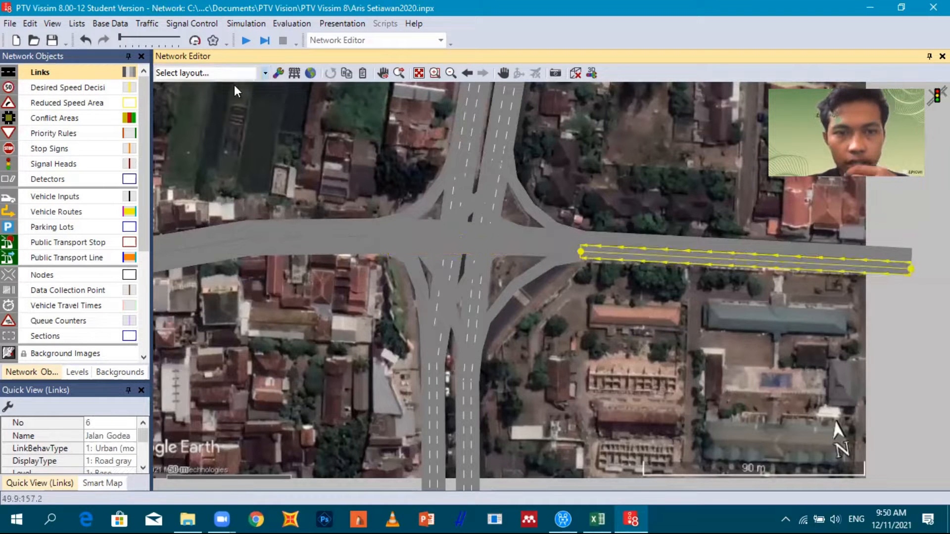
Show the network as wireframe and reshape the B-S connector by shifting its intermediate points into a wider turn inside the intersection
click(294, 74)
scroll(299, 69, up, 2)
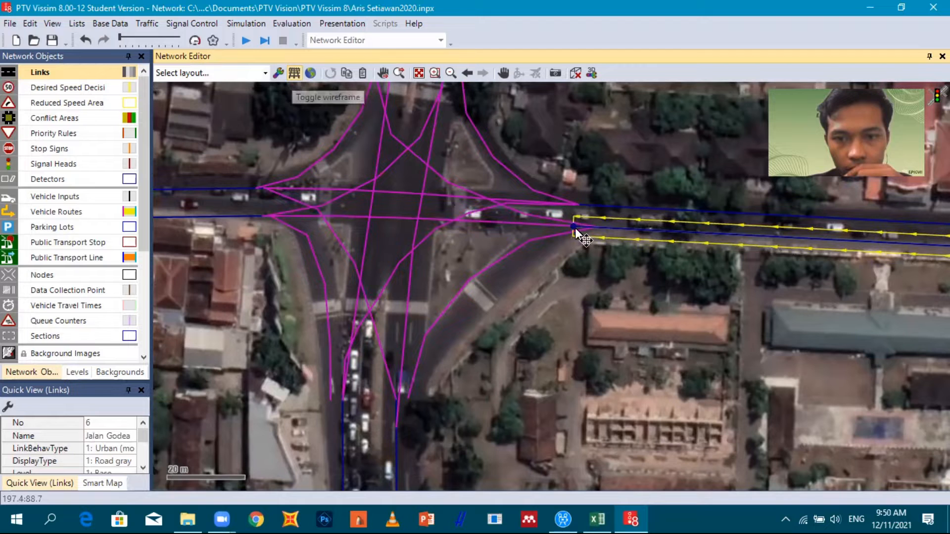
drag(417, 389, 473, 414)
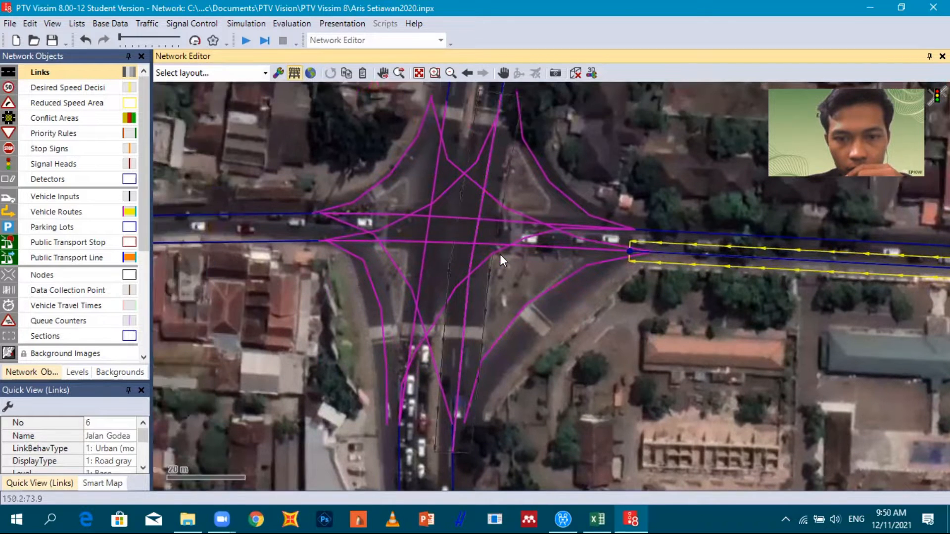
click(391, 265)
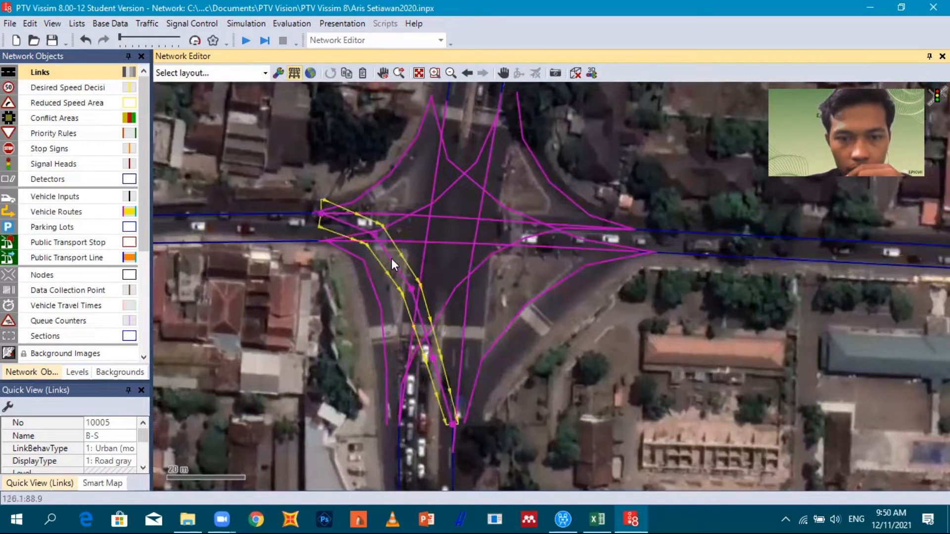
drag(389, 257, 418, 248)
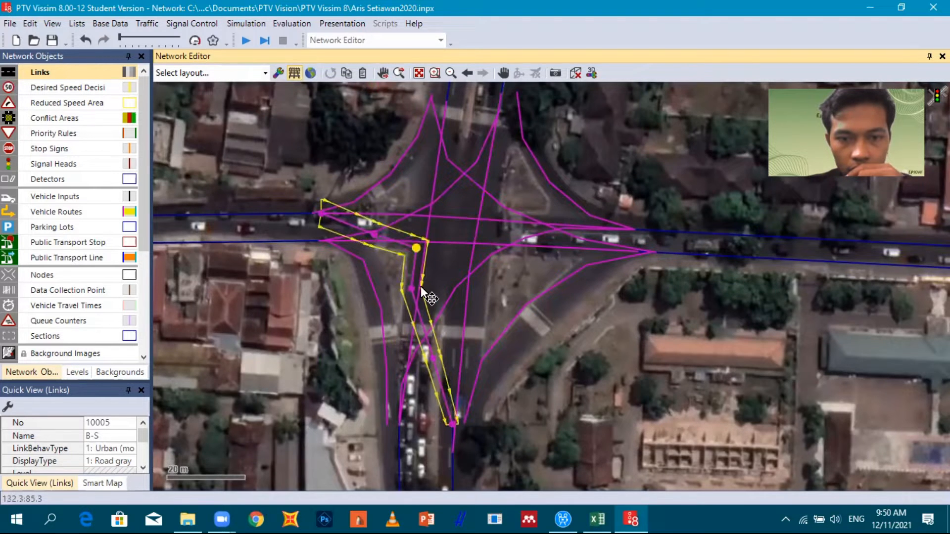
drag(433, 284, 435, 282)
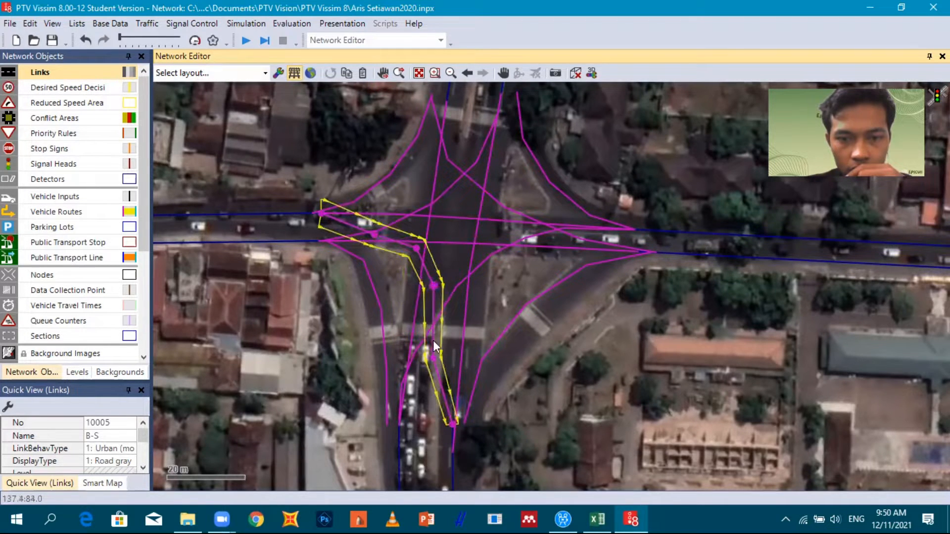
drag(455, 349, 452, 347)
Restore the filled road display, clear the link selection and review the whole intersection network
scroll(434, 223, down, 2)
click(459, 228)
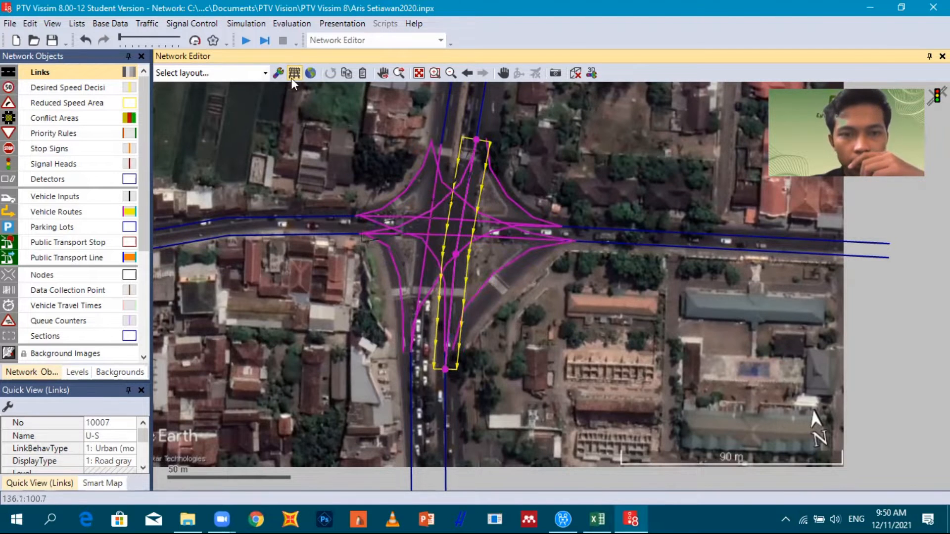
scroll(444, 213, down, 2)
key(ctrl+a)
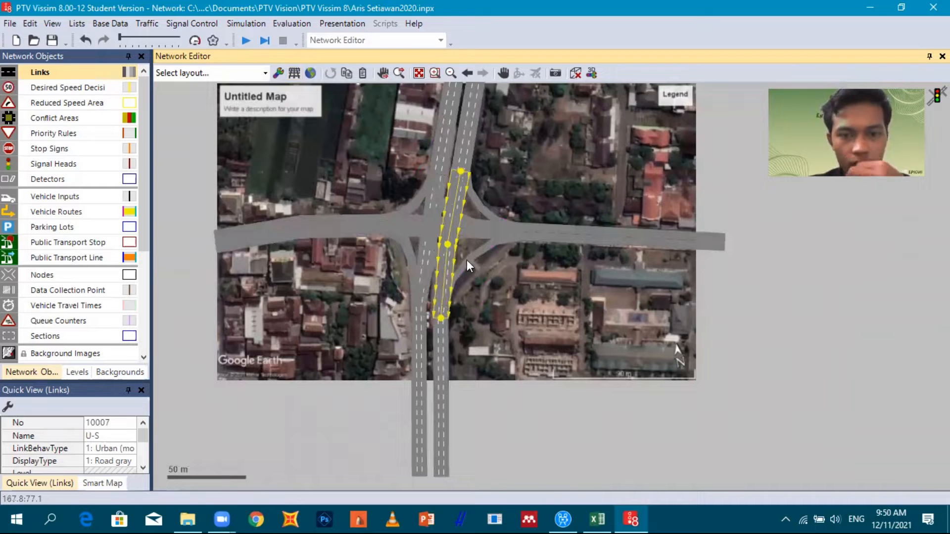
click(385, 326)
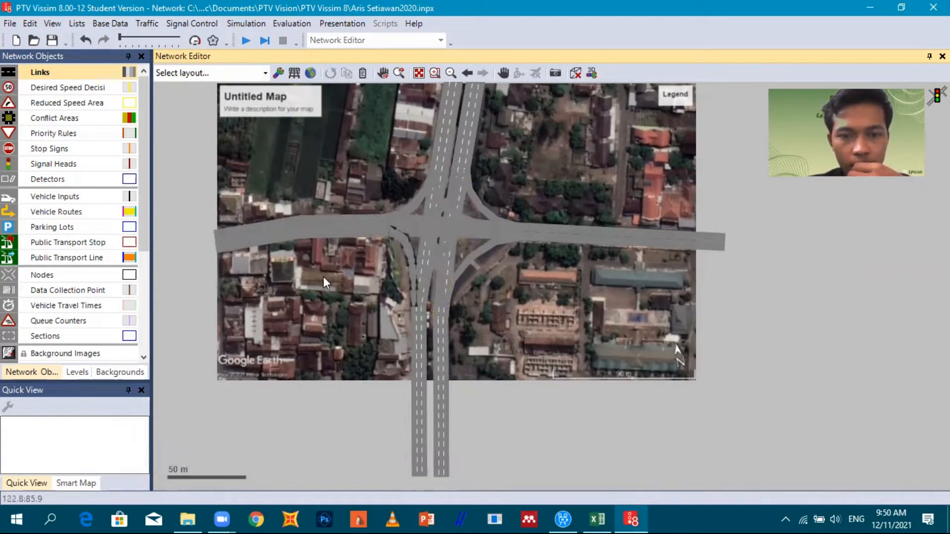
scroll(318, 282, up, 1)
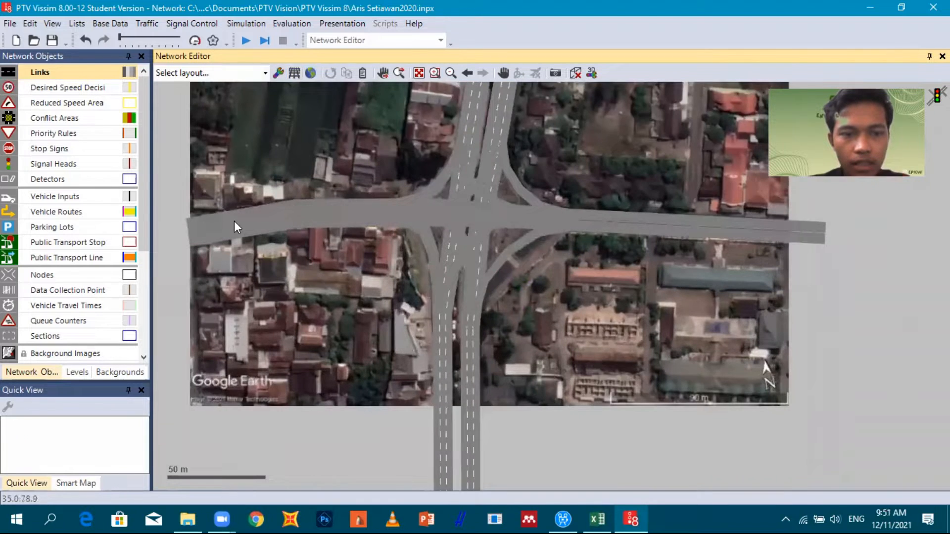
scroll(318, 281, down, 2)
scroll(318, 285, up, 1)
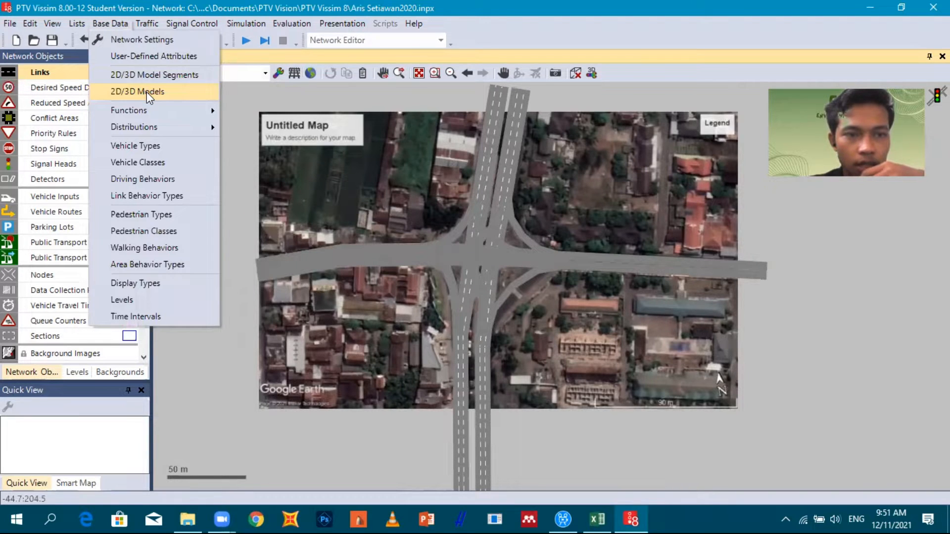
Open the list of 2D/3D models and add a model using Bike - Motorbike 01.v3d from the Vehicles/Road folder
click(146, 91)
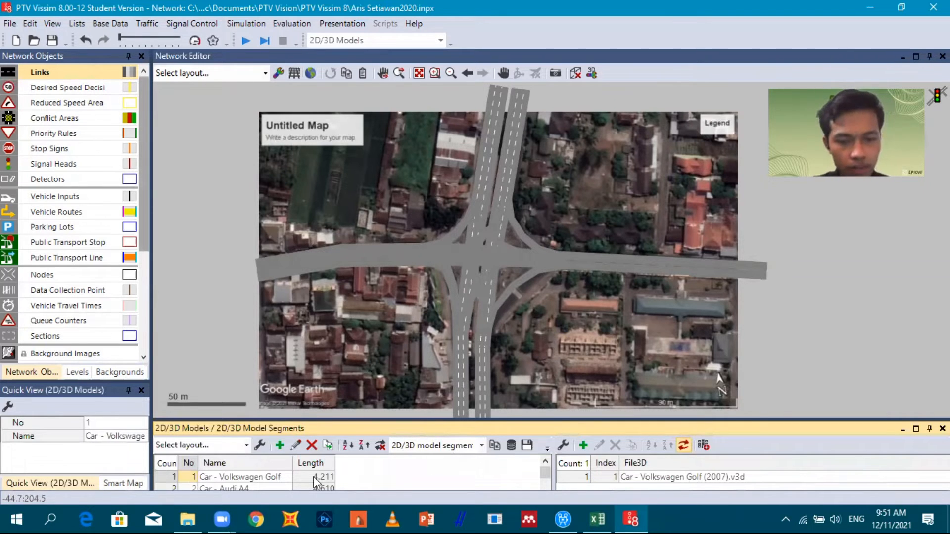
scroll(315, 481, down, 7)
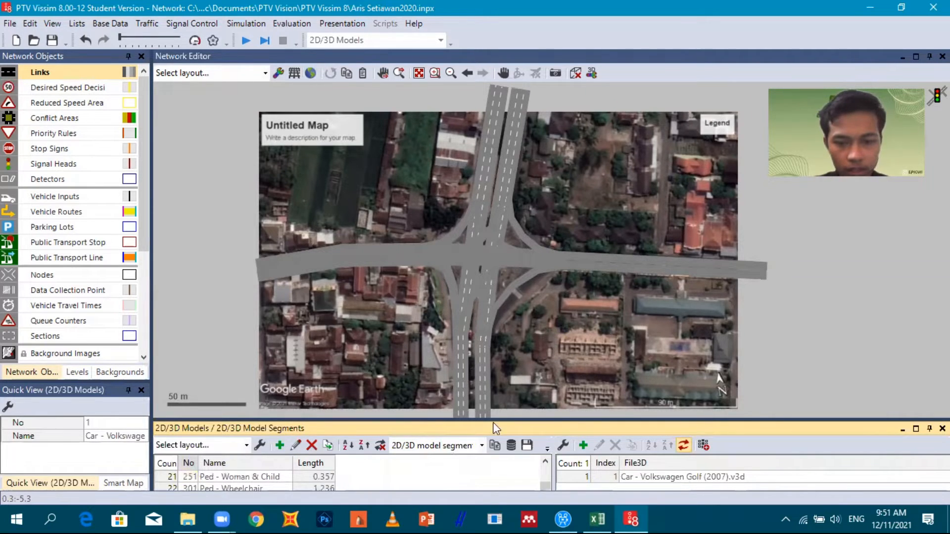
drag(507, 355, 495, 361)
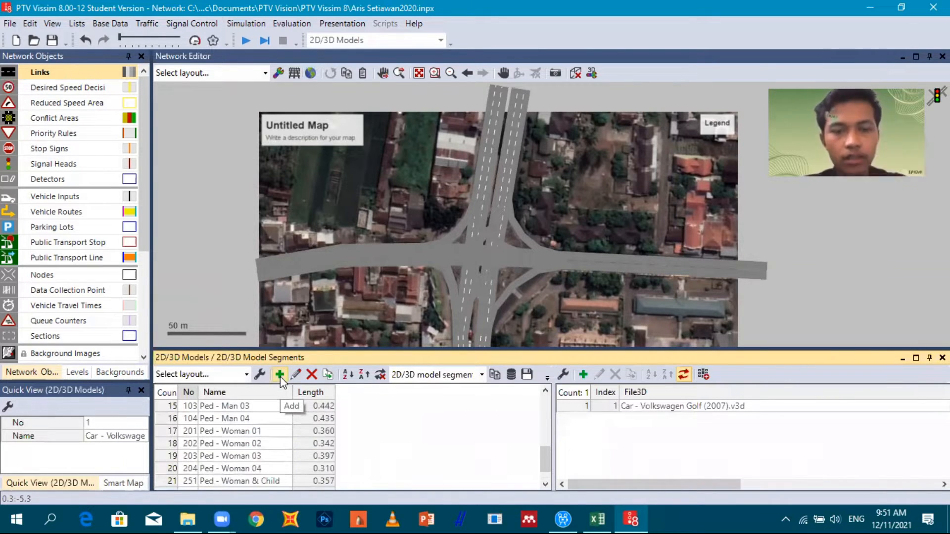
click(280, 375)
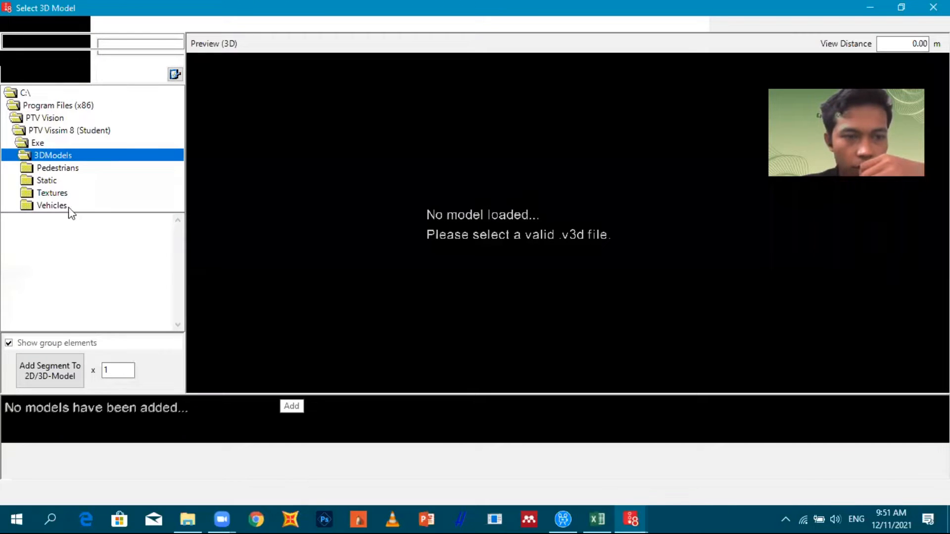
double_click(56, 206)
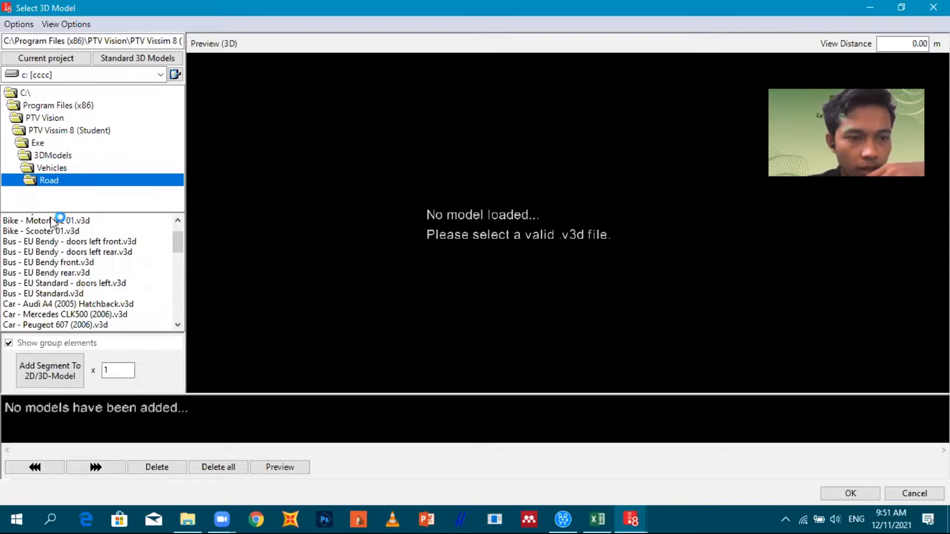
scroll(51, 221, up, 1)
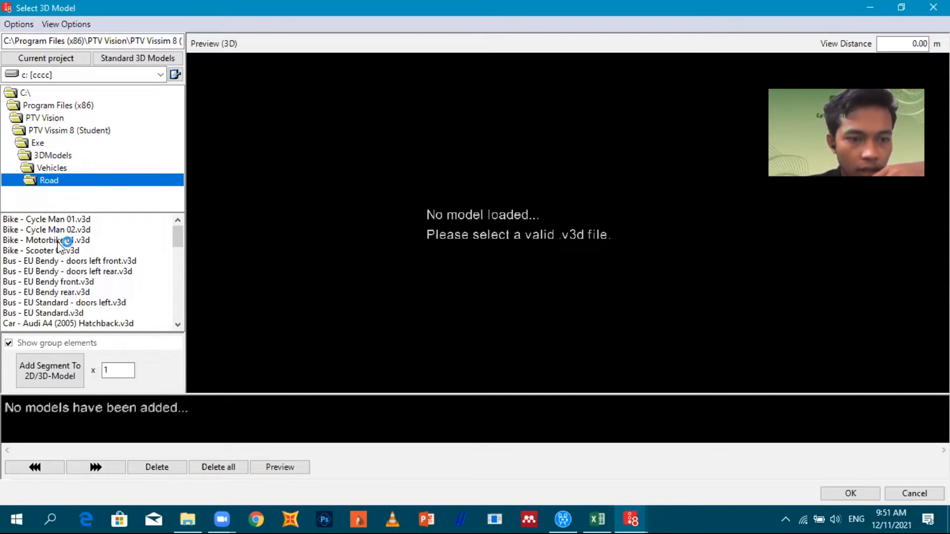
click(59, 240)
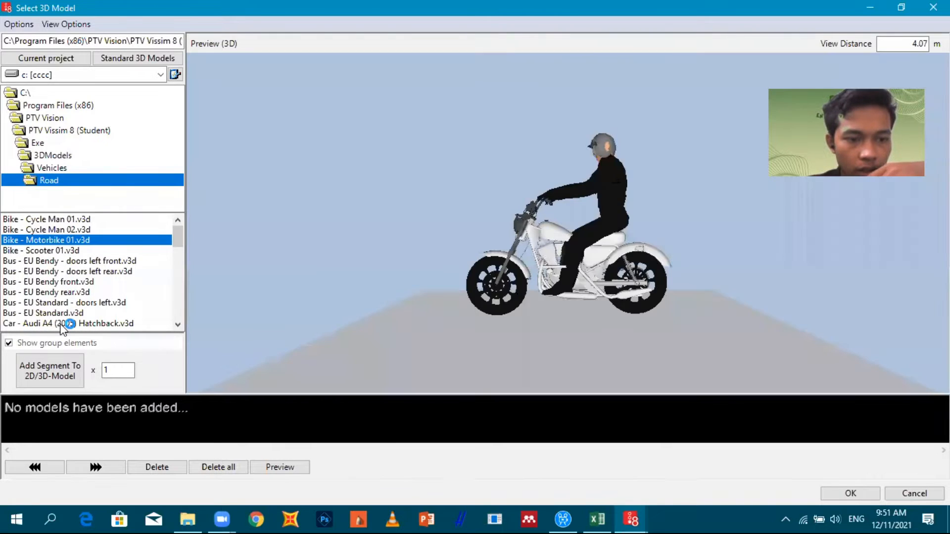
click(64, 373)
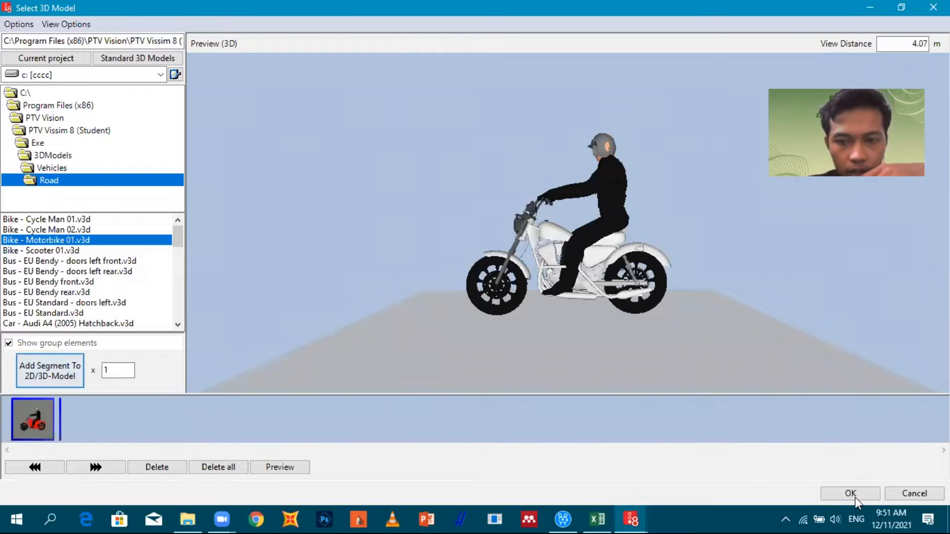
click(855, 496)
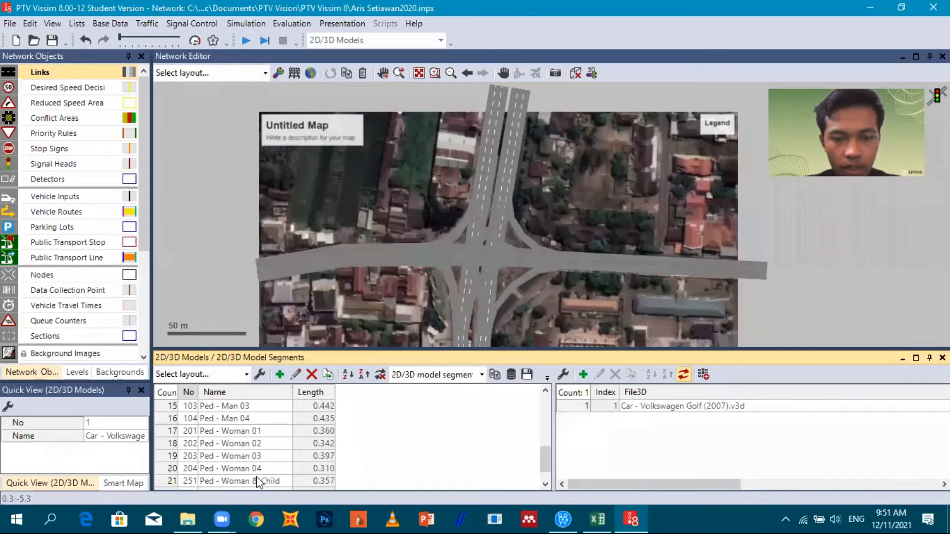
Try to name the new motorbike model Motor 1
text(mOT)
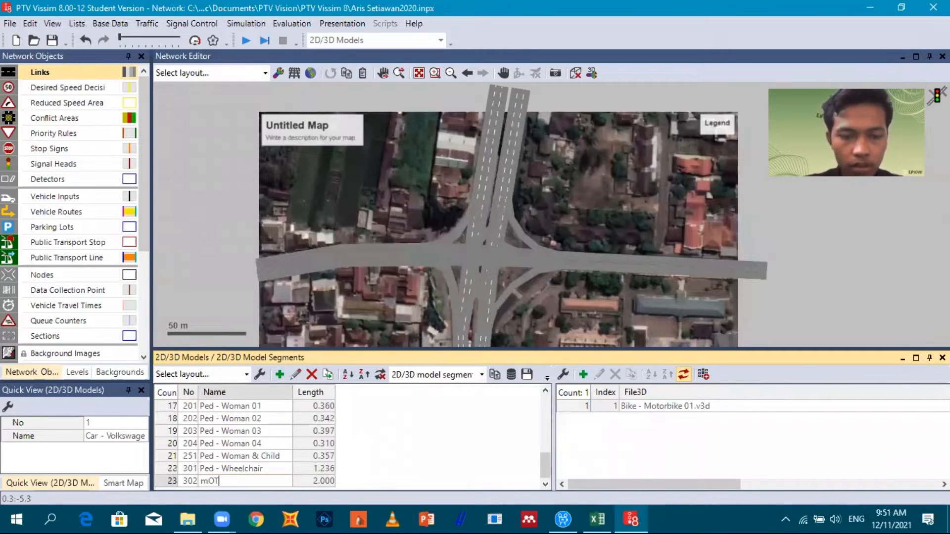
text(OR)
key(BackSpace)
key(BackSpace)
key(BackSpace)
key(BackSpace)
key(BackSpace)
text(Motor 1)
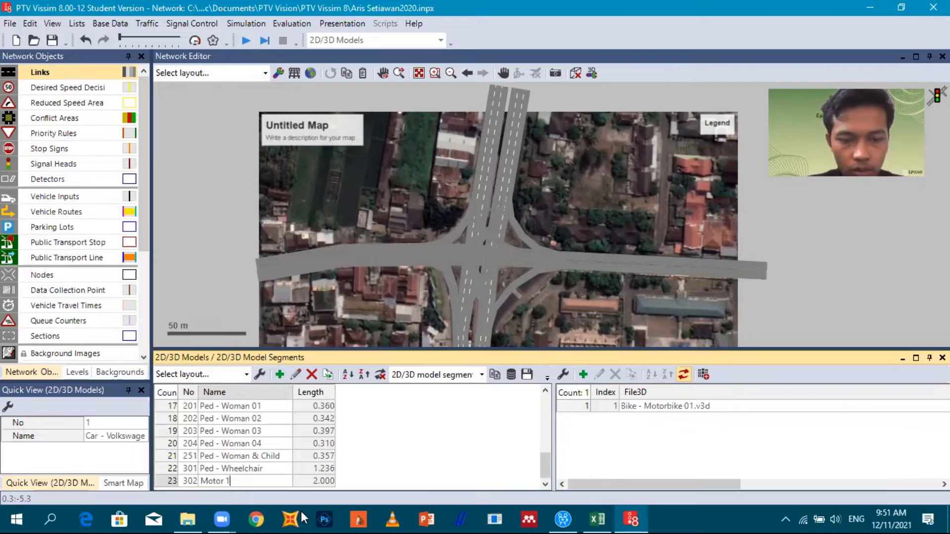
Add another 2D/3D model using Bike - Scooter 01.v3d from the Vehicles/Road folder
click(280, 374)
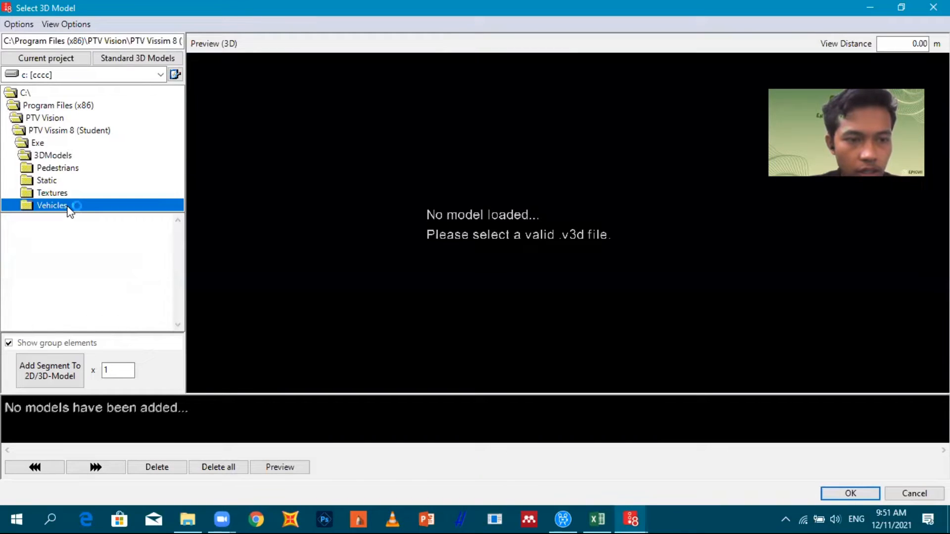
double_click(67, 206)
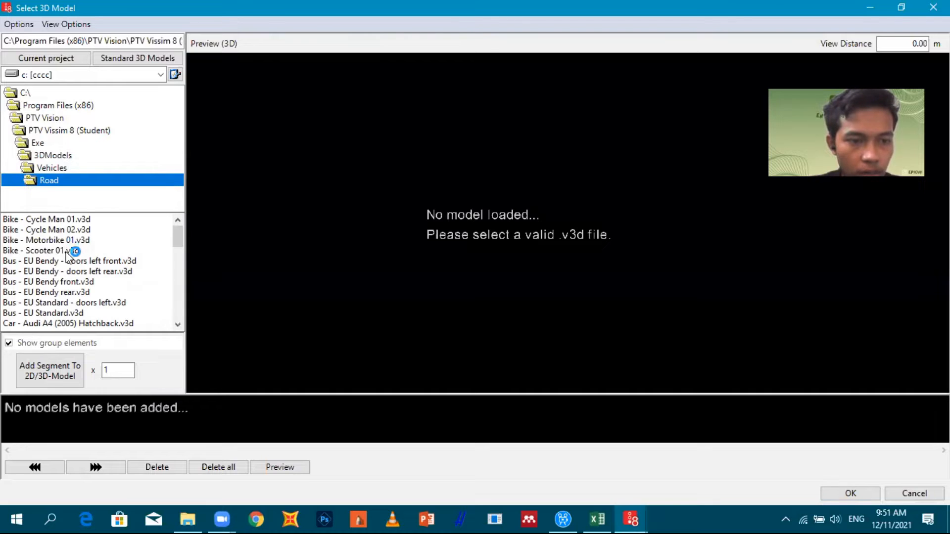
click(67, 251)
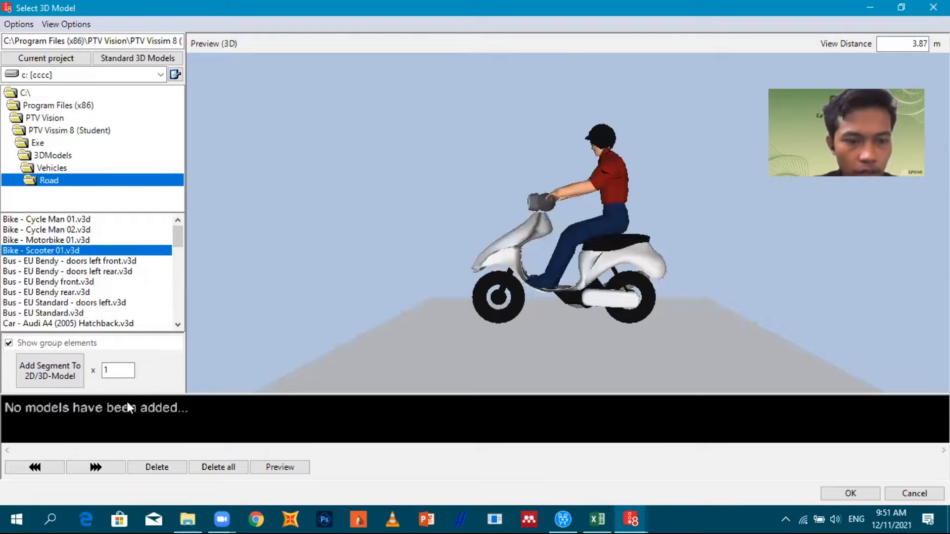
click(59, 369)
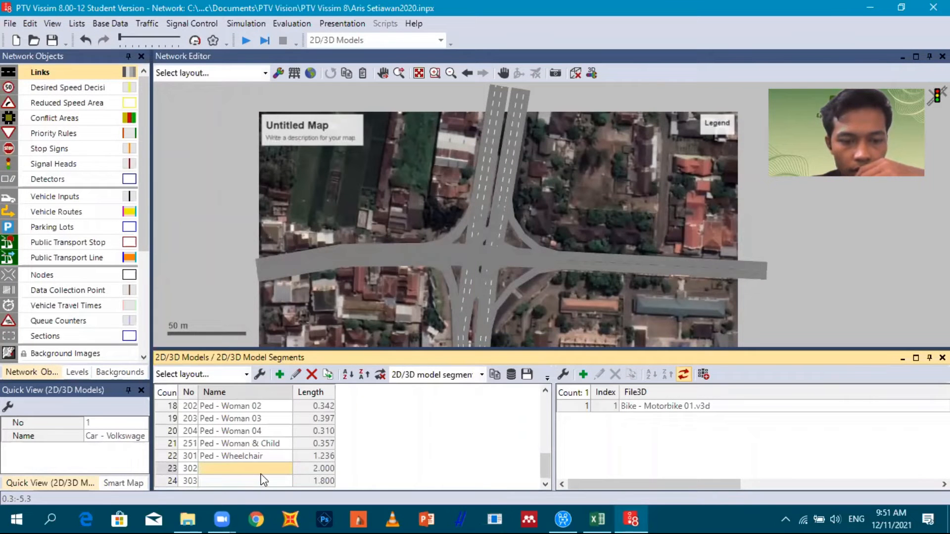
Name the motorbike model Motor 1 and the scooter model Motor 2
click(255, 466)
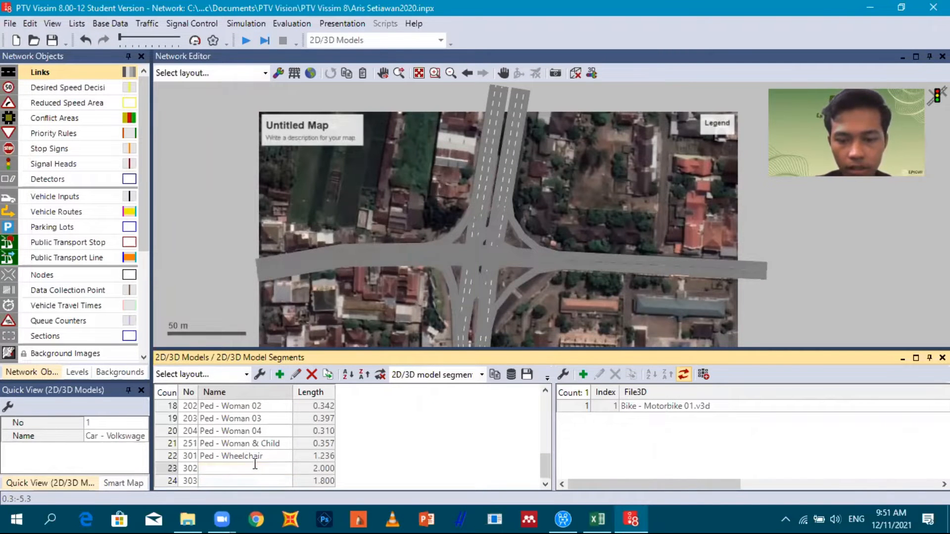
text(Mo)
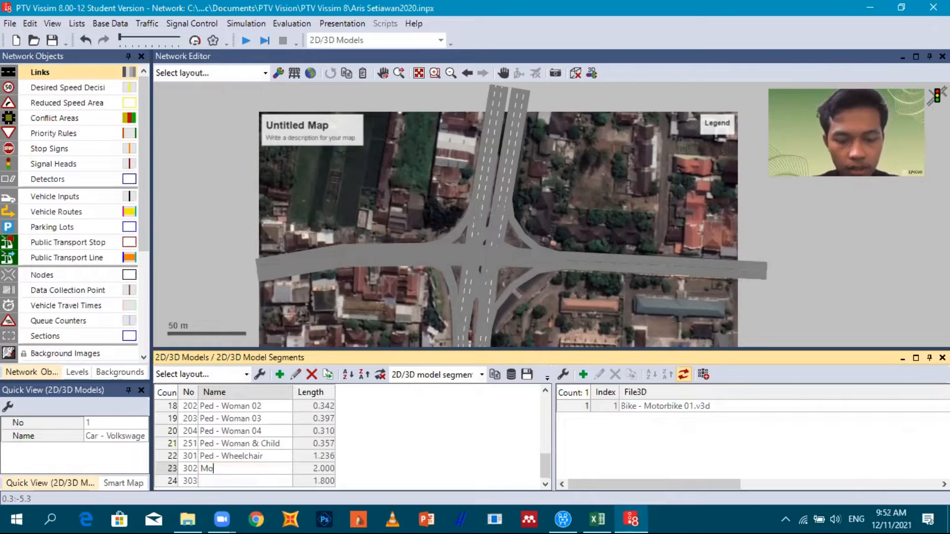
text(tor 1)
click(262, 481)
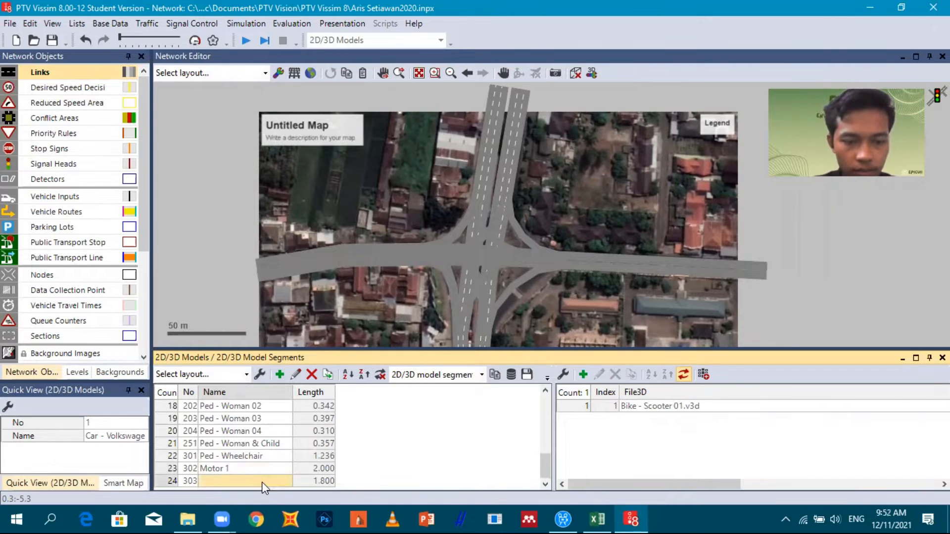
text(M)
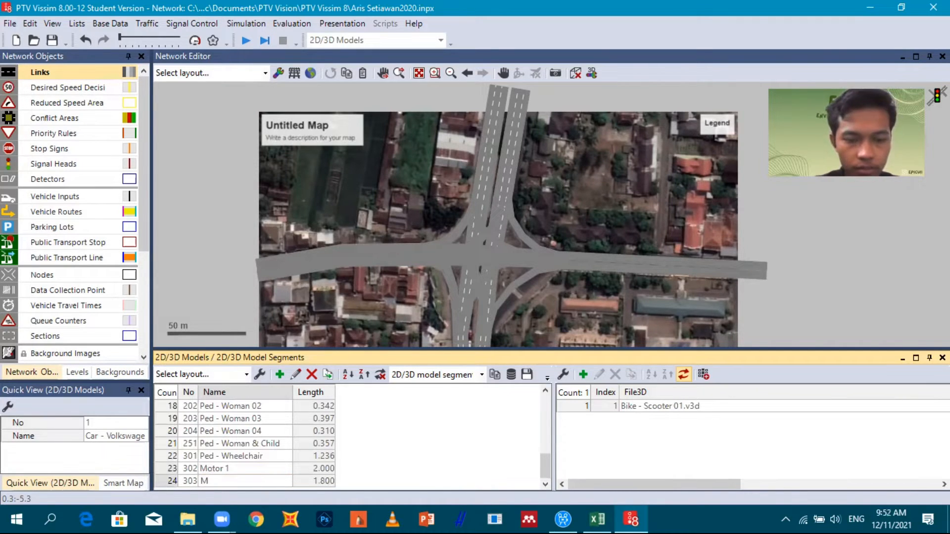
text(otor 2)
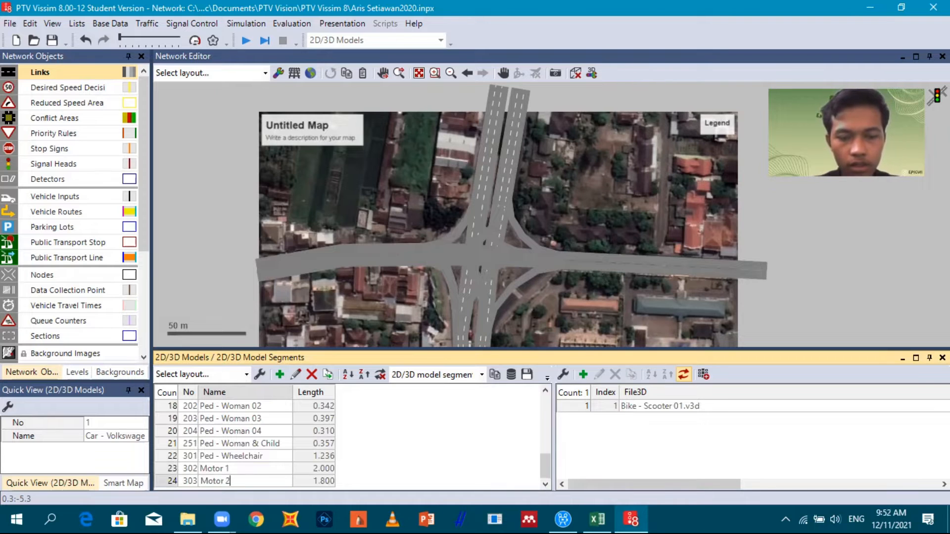
click(365, 439)
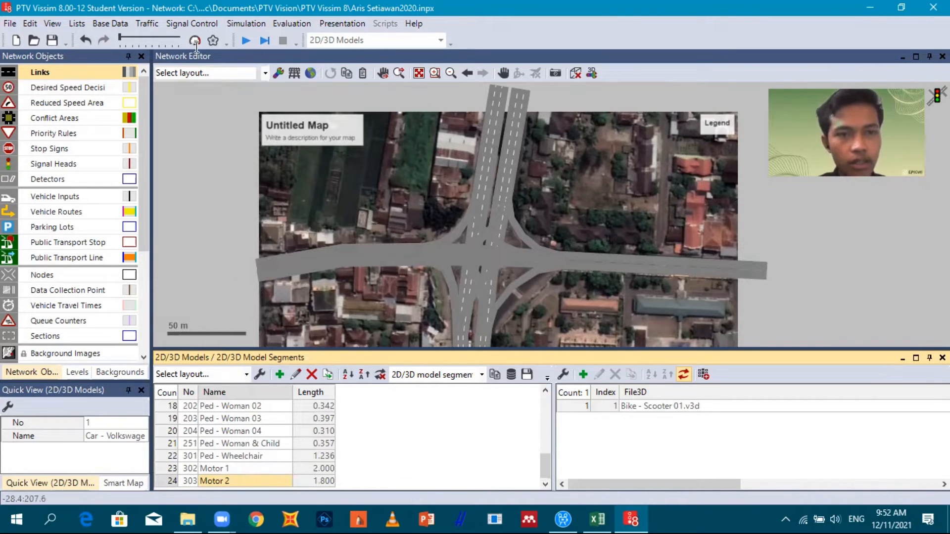
Open the 2D/3D model distributions and enlarge the list to show every distribution and its elements
click(110, 24)
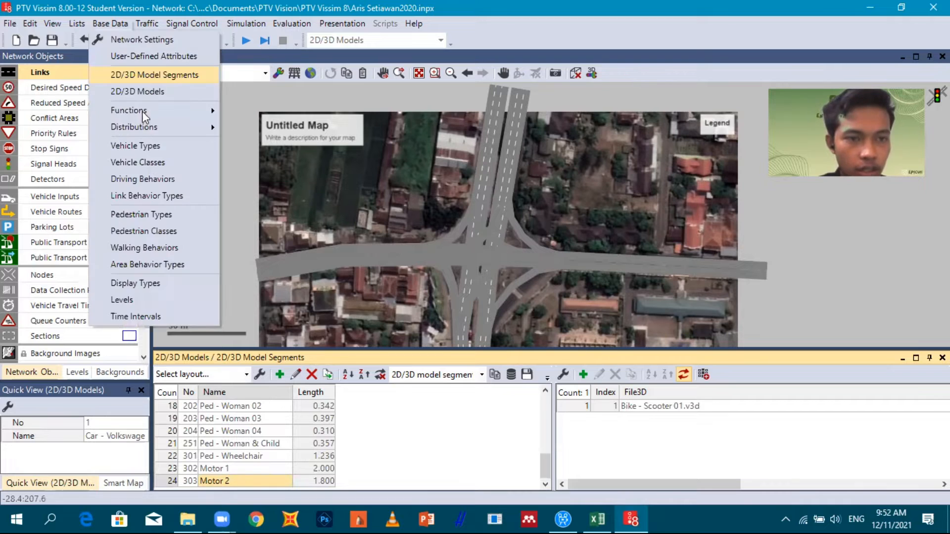
mouse_move(149, 129)
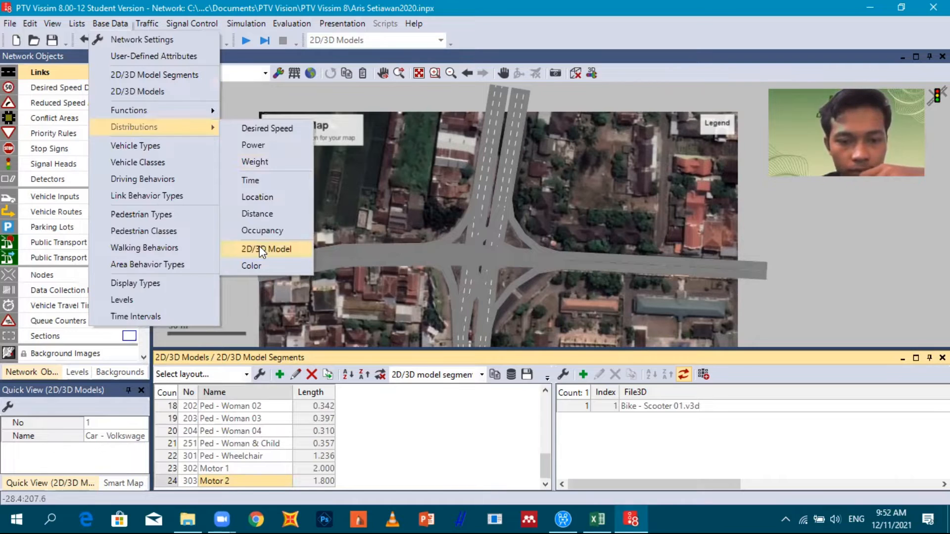
click(260, 249)
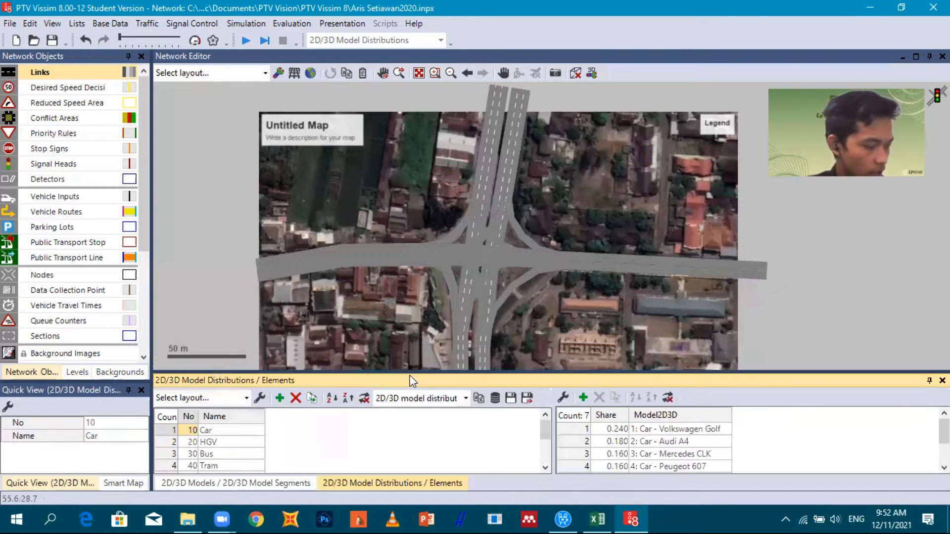
drag(367, 322, 367, 268)
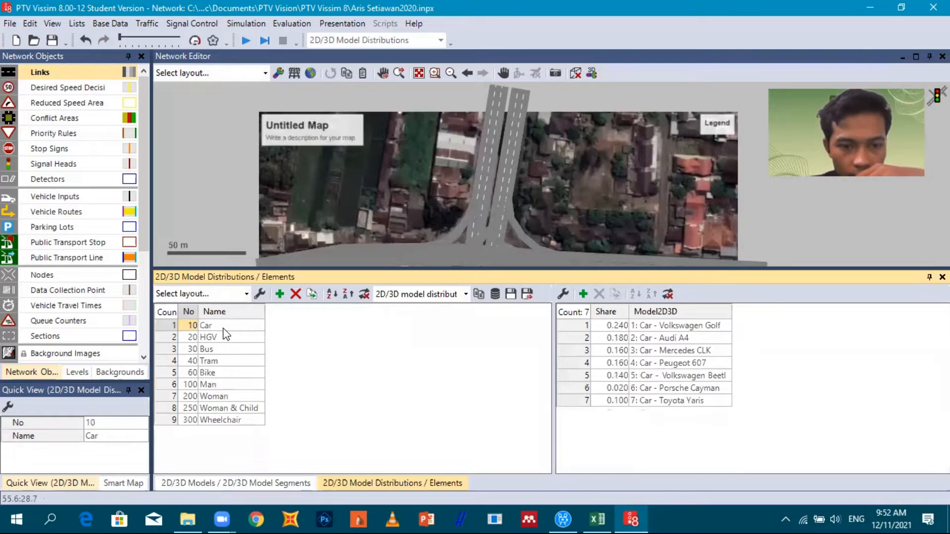
Examine which models the existing distributions such as HGV, Man, Woman and Wheelchair contain
click(223, 338)
click(226, 349)
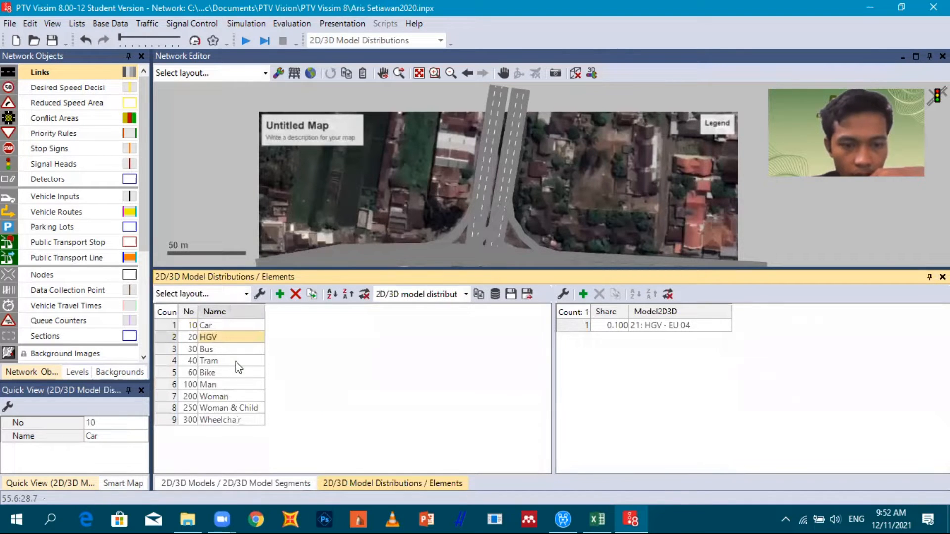
click(242, 397)
click(242, 385)
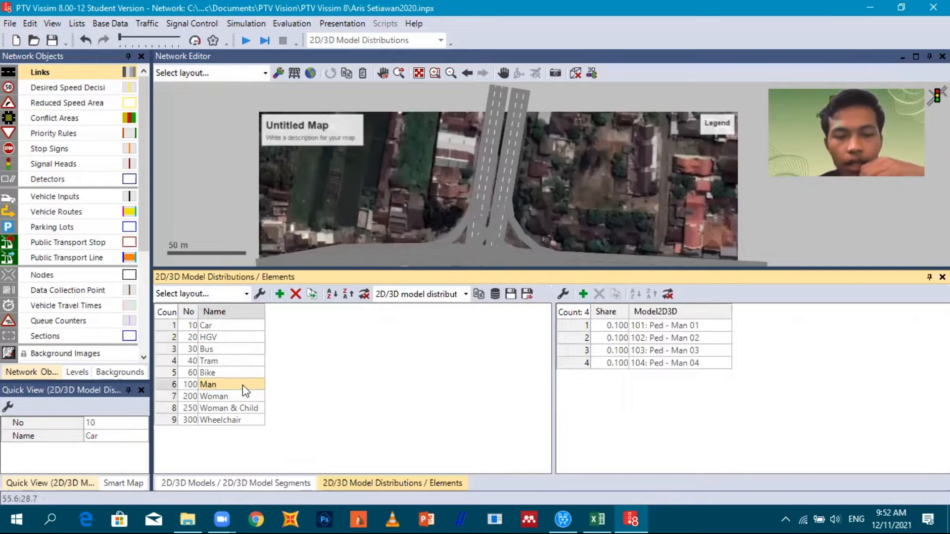
click(254, 420)
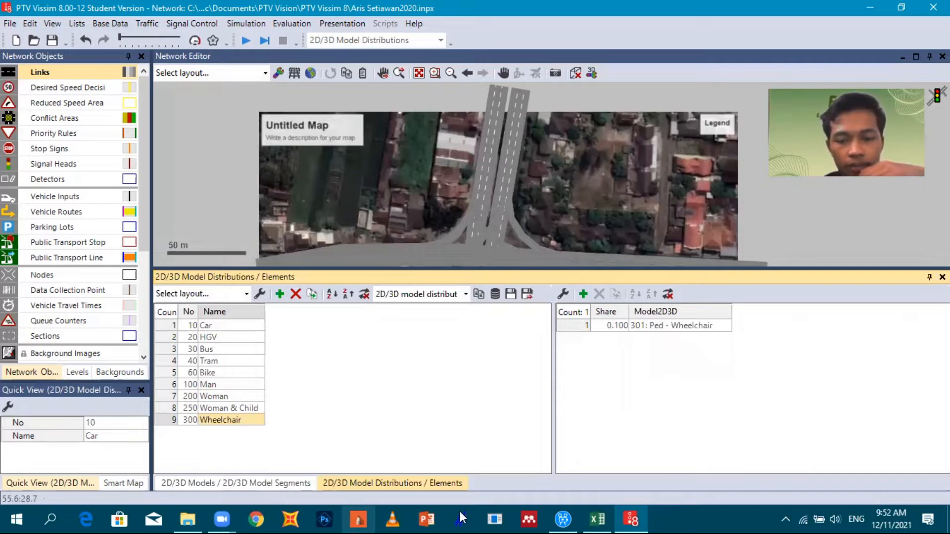
click(215, 398)
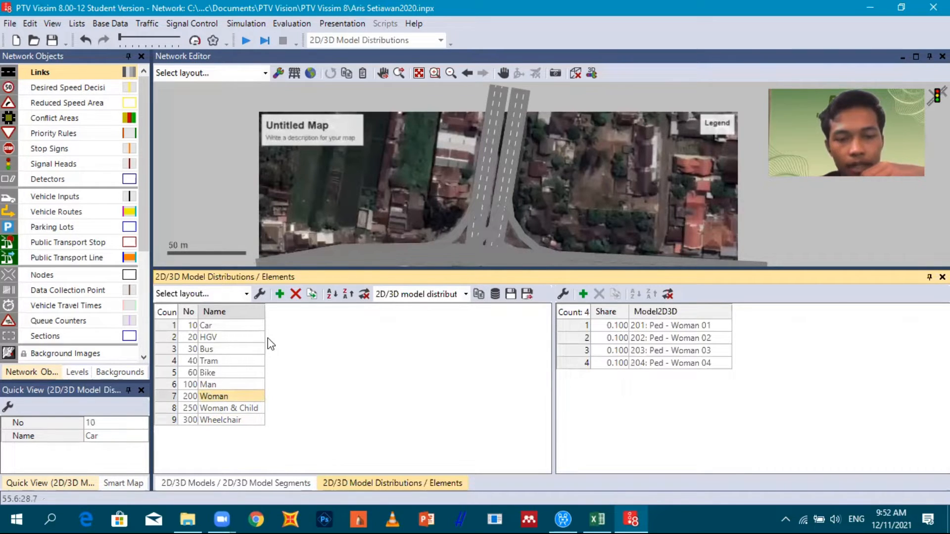
Add a new 2D/3D model distribution and name it MC
click(280, 295)
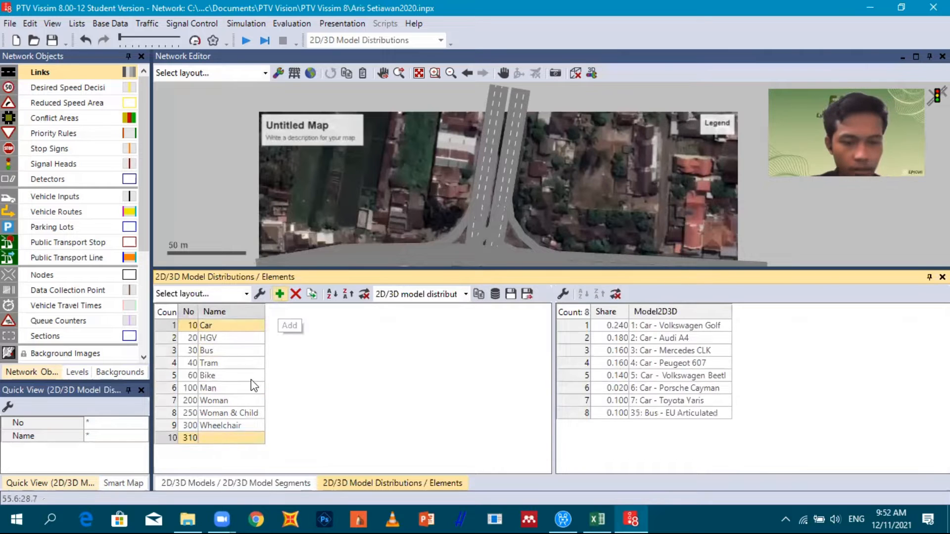
click(233, 439)
text(MC)
key(Return)
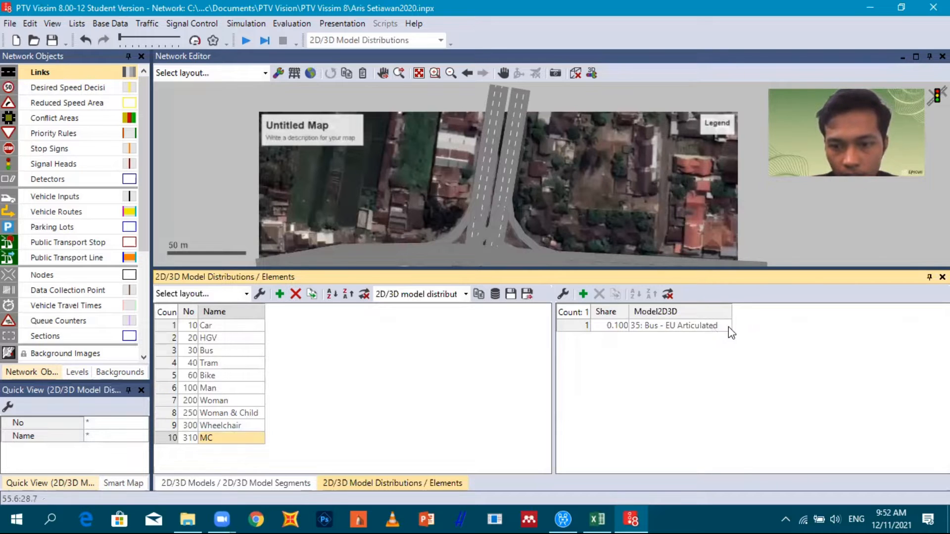
Set the MC distribution's first element to Motor 1 and add a second element using Motor 2
click(728, 325)
click(728, 326)
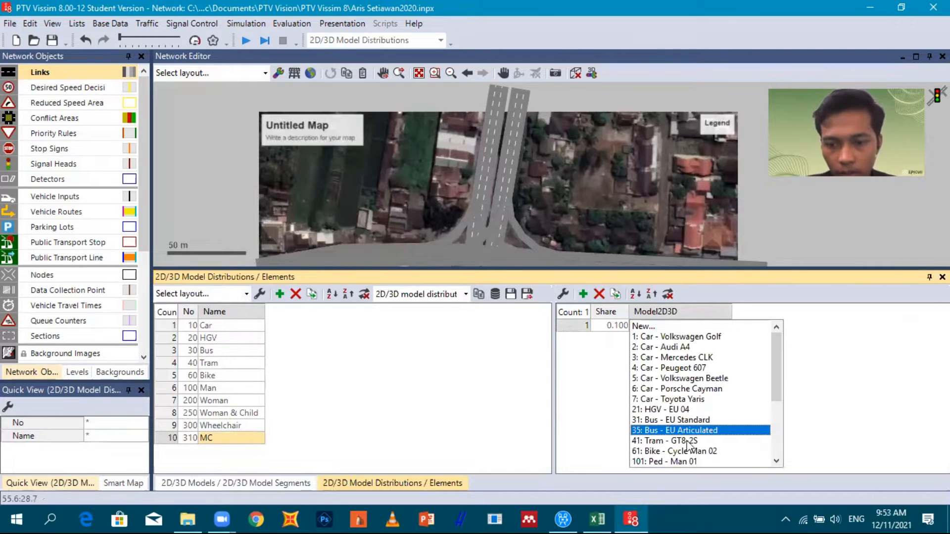
scroll(689, 447, down, 5)
click(635, 406)
click(583, 294)
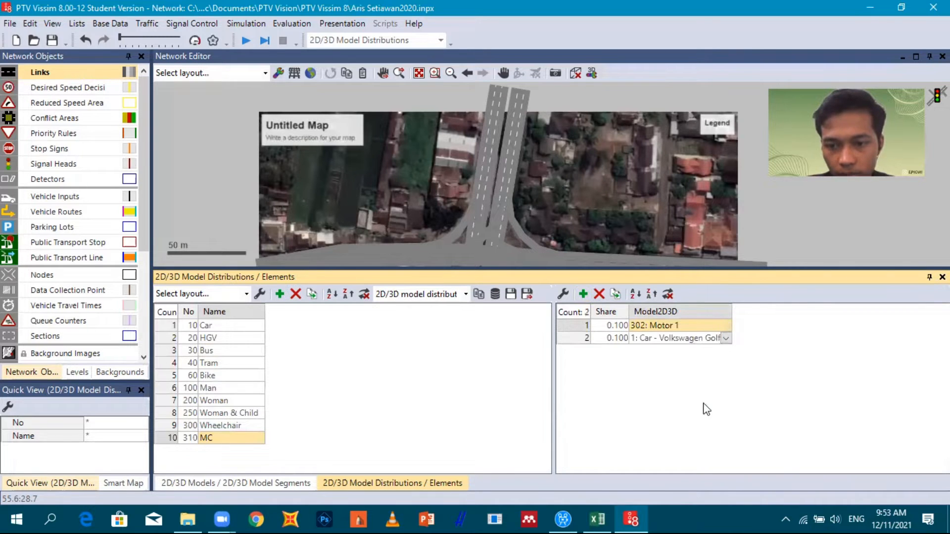
scroll(683, 445, down, 5)
click(669, 457)
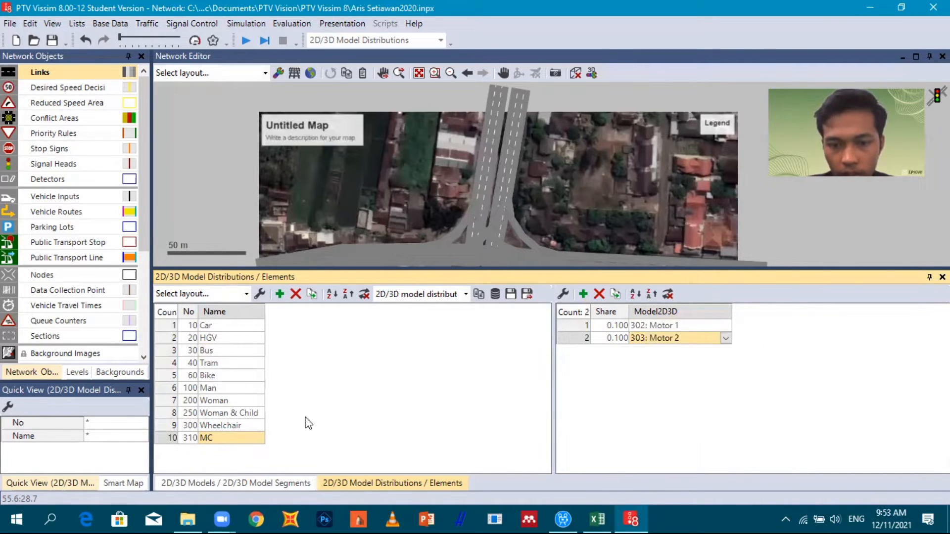
Add another 2D/3D model distribution and name it LV
click(280, 295)
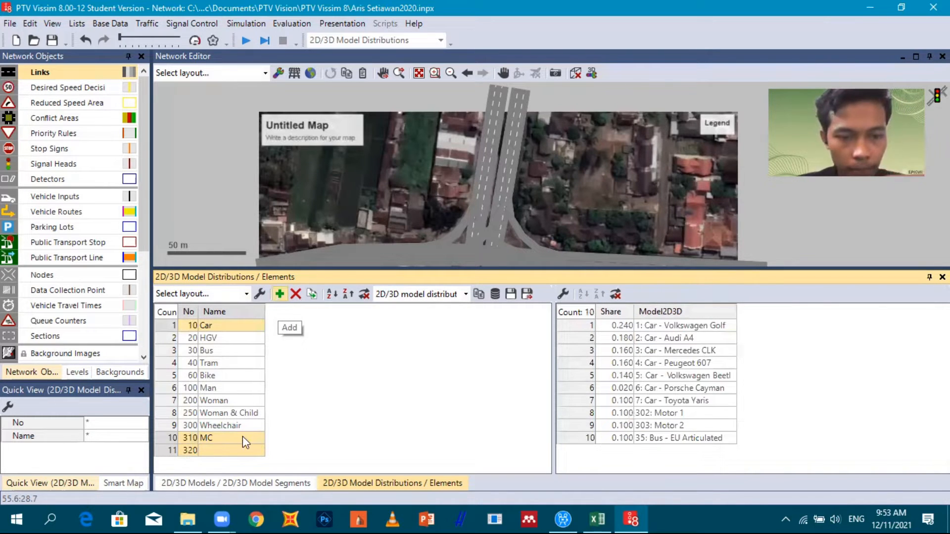
click(238, 450)
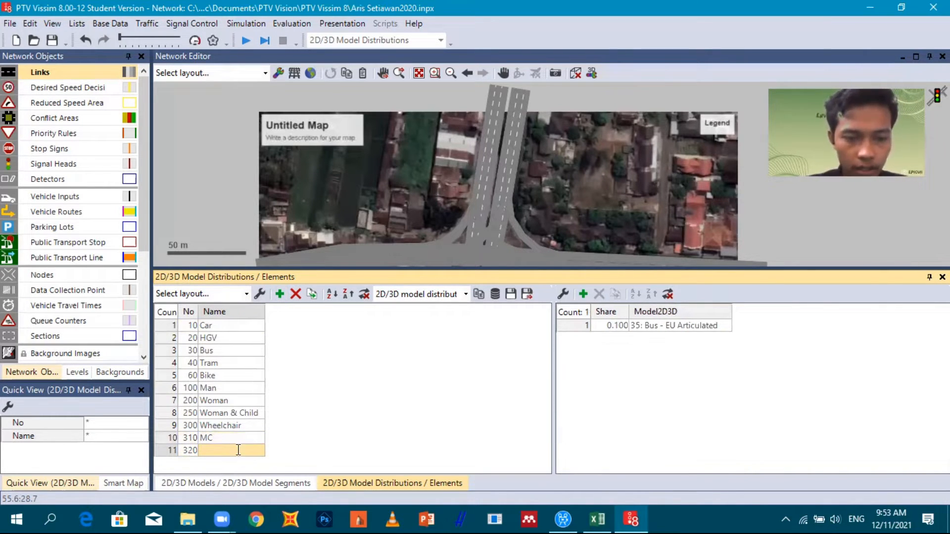
click(238, 450)
text(LV)
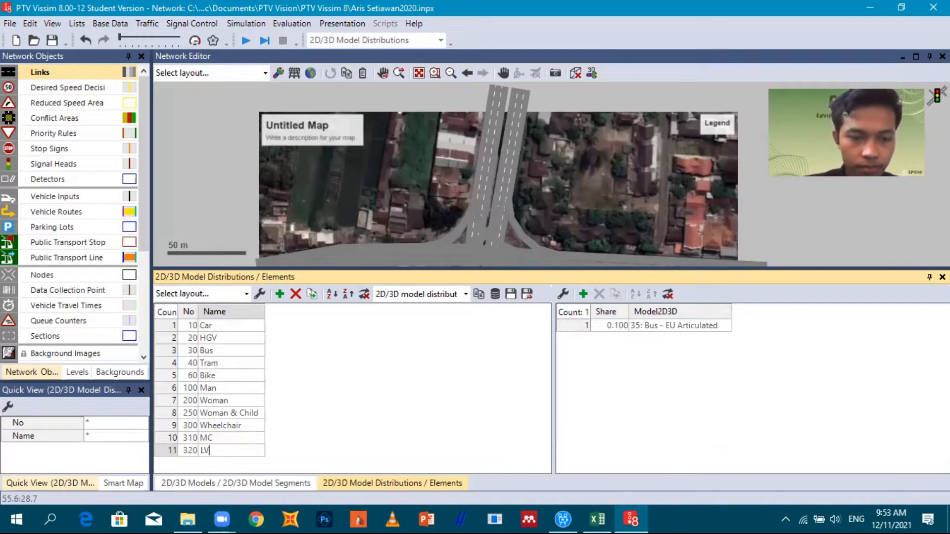
key(Return)
Fill the LV distribution with the seven car models from Volkswagen Golf to Toyota Yaris and delete the surplus HGV - EU 04 element
click(728, 325)
scroll(654, 341, up, 1)
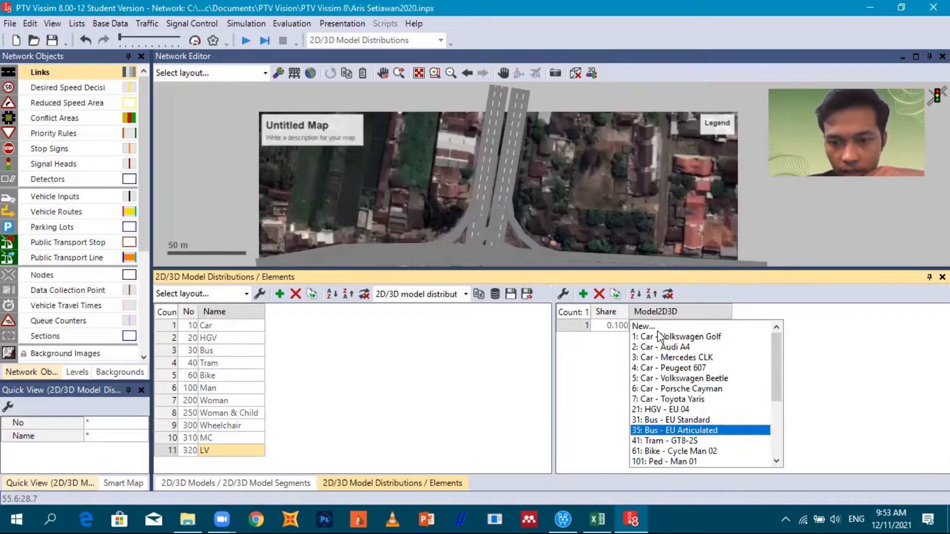
click(643, 326)
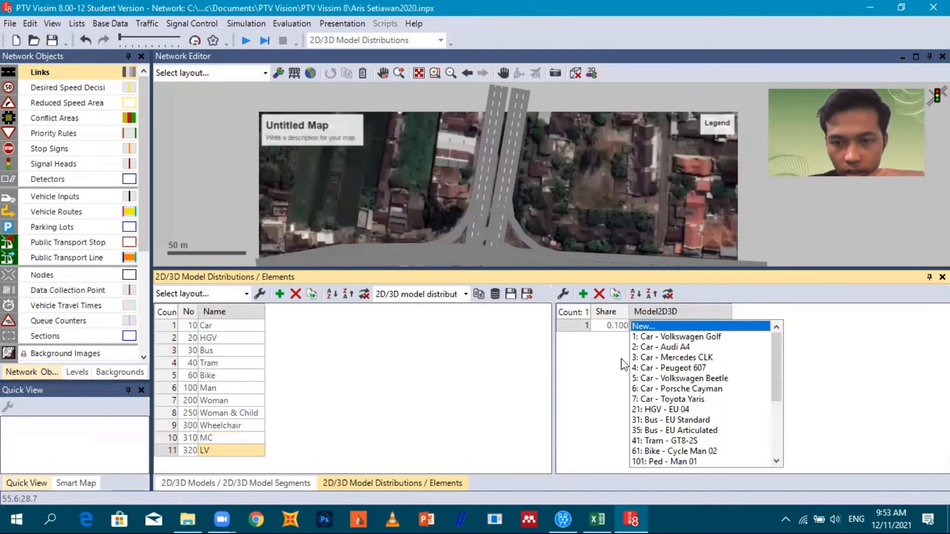
click(621, 359)
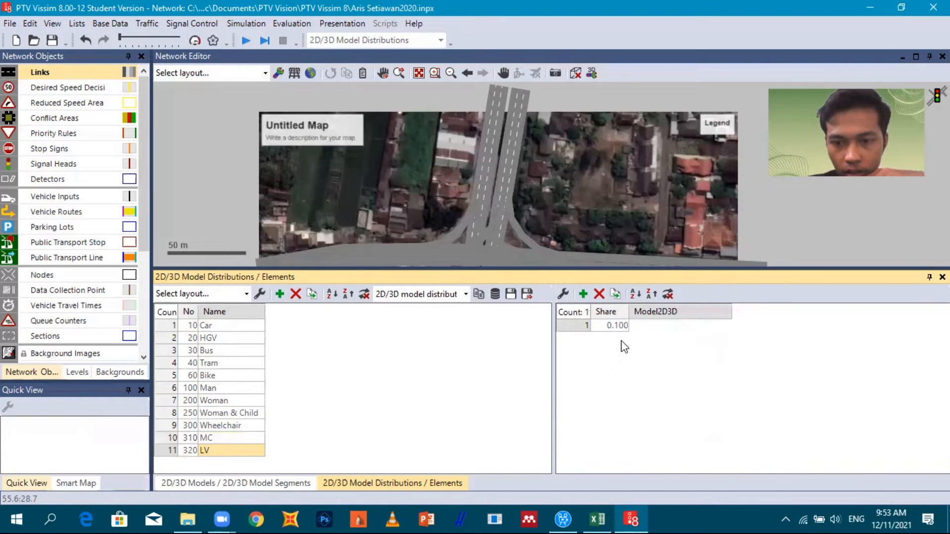
click(584, 295)
click(724, 339)
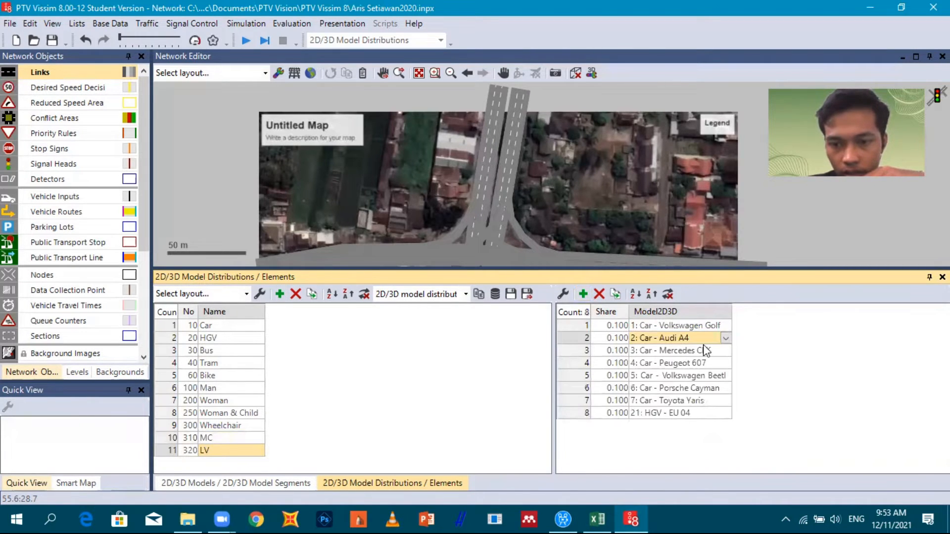
click(678, 362)
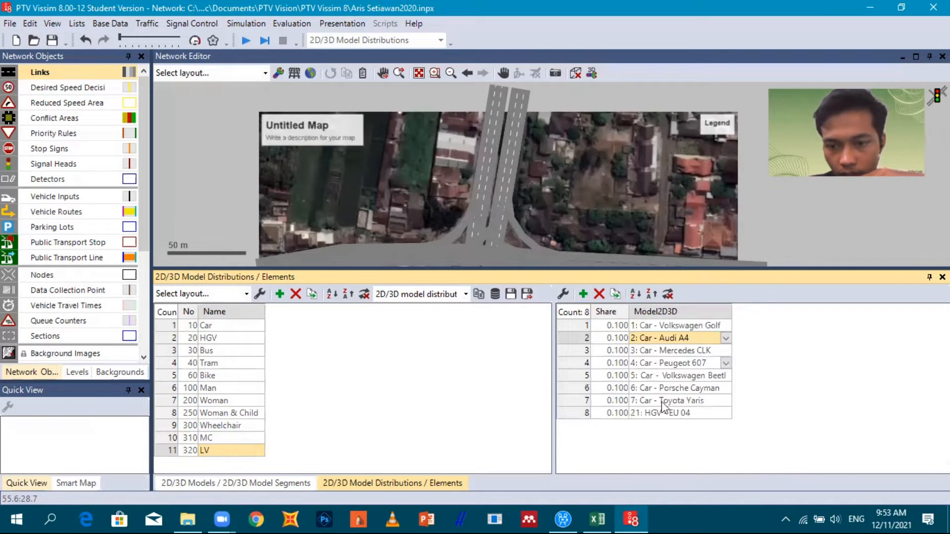
click(620, 414)
click(597, 297)
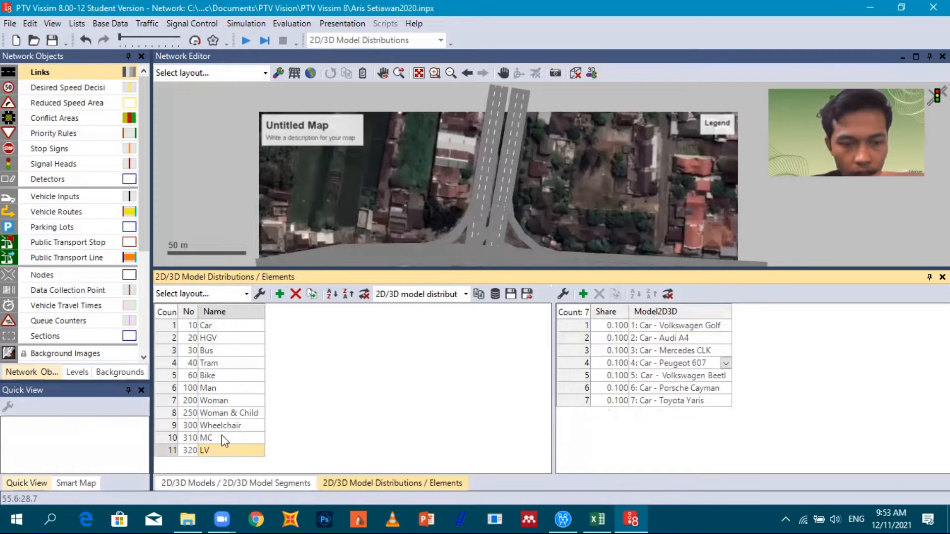
Create a 2D/3D model distribution named HV below LV
click(279, 293)
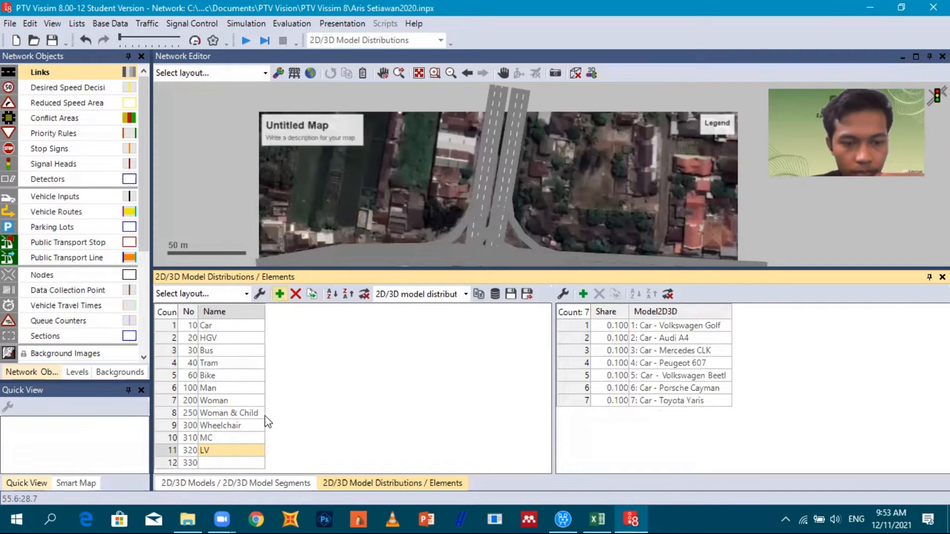
click(230, 466)
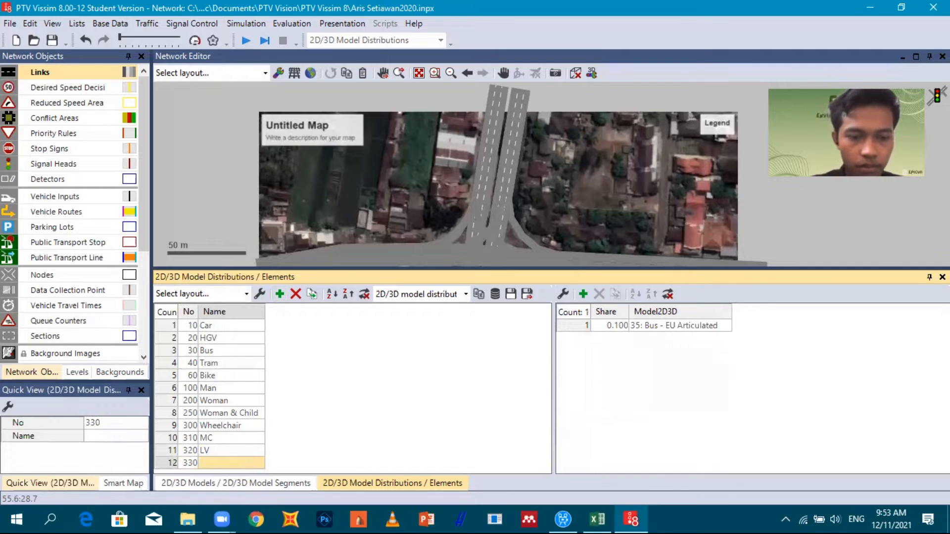
text(HV)
key(Return)
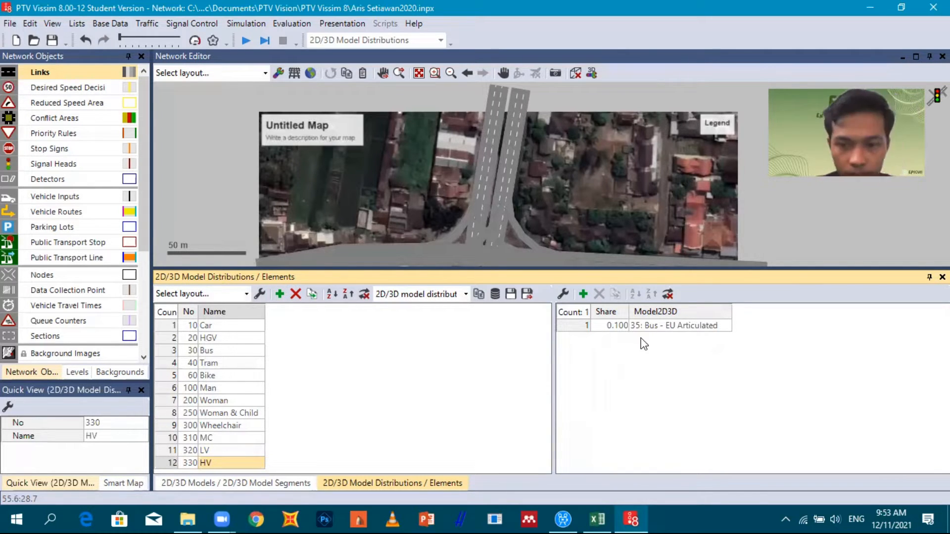
Add a second element to the HV distribution using the Bus - EU Standard model
click(583, 294)
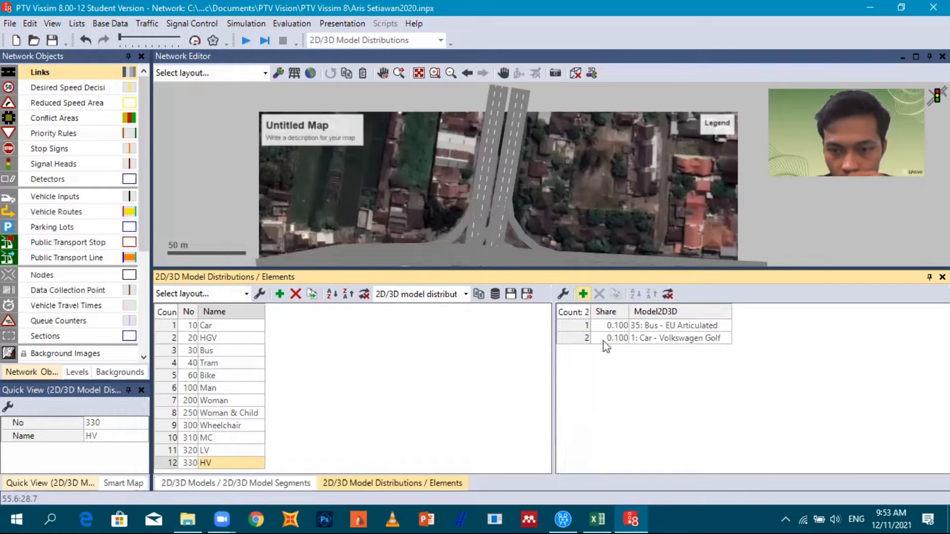
click(721, 342)
scroll(686, 389, down, 2)
scroll(663, 382, down, 1)
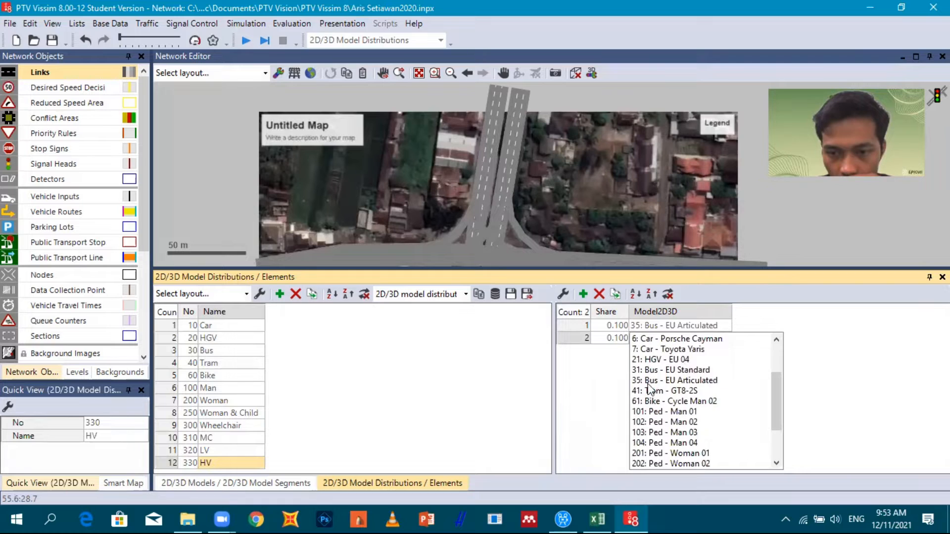
click(659, 371)
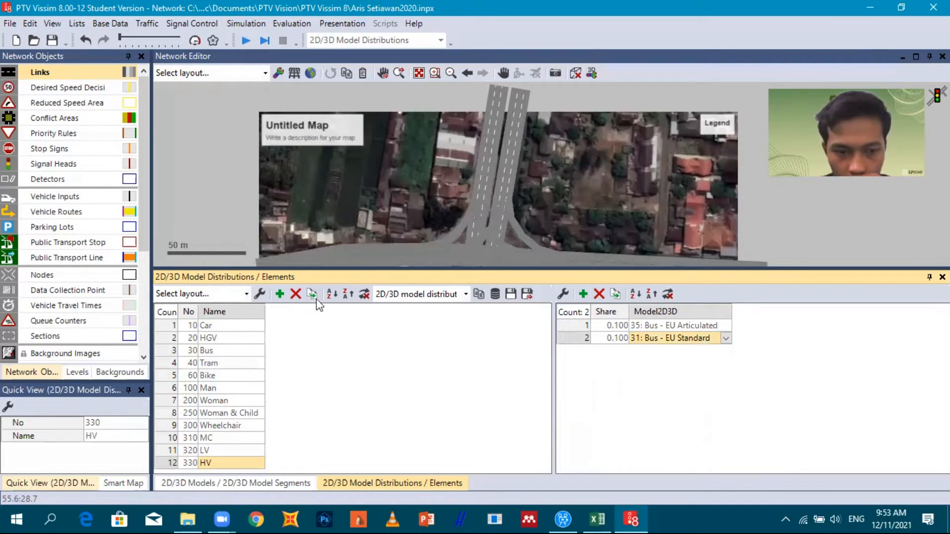
Create a 2D/3D model distribution named UM below HV
click(279, 294)
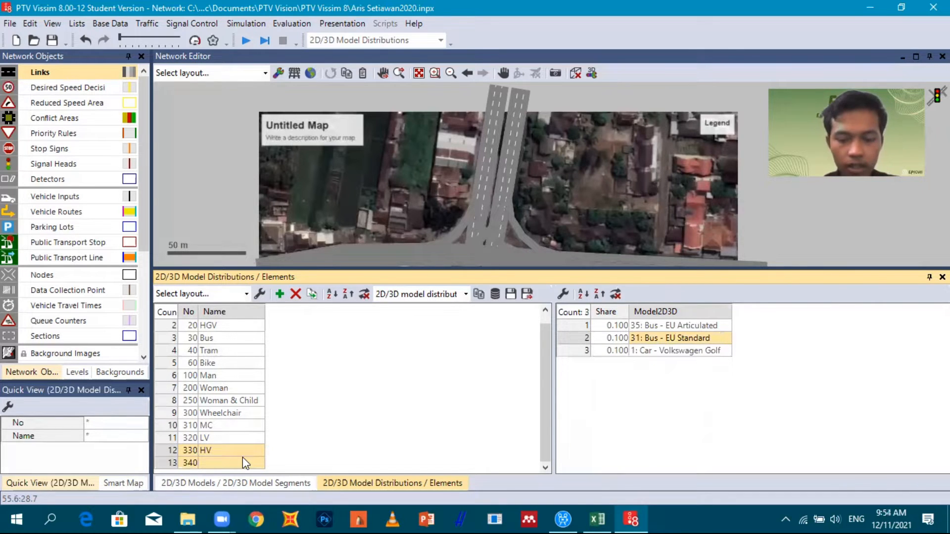
click(243, 458)
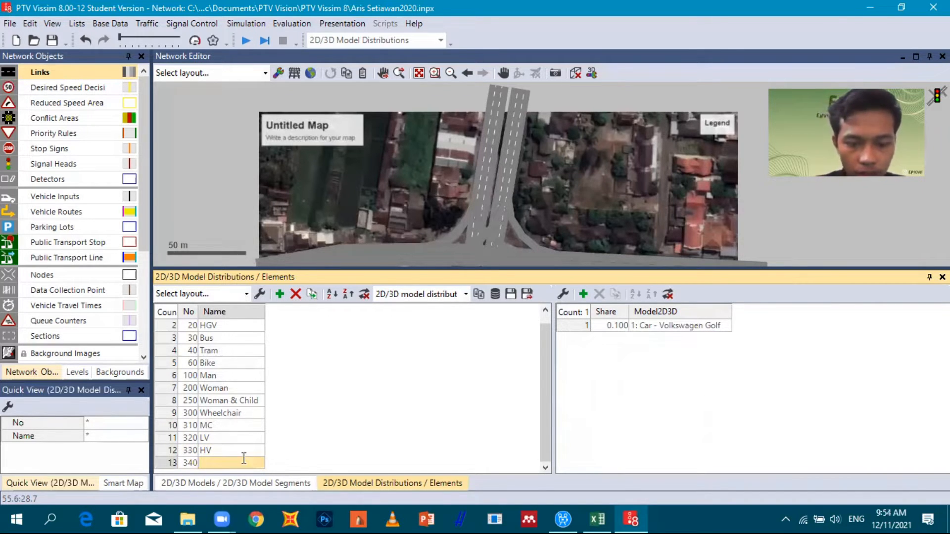
click(244, 458)
text(UM)
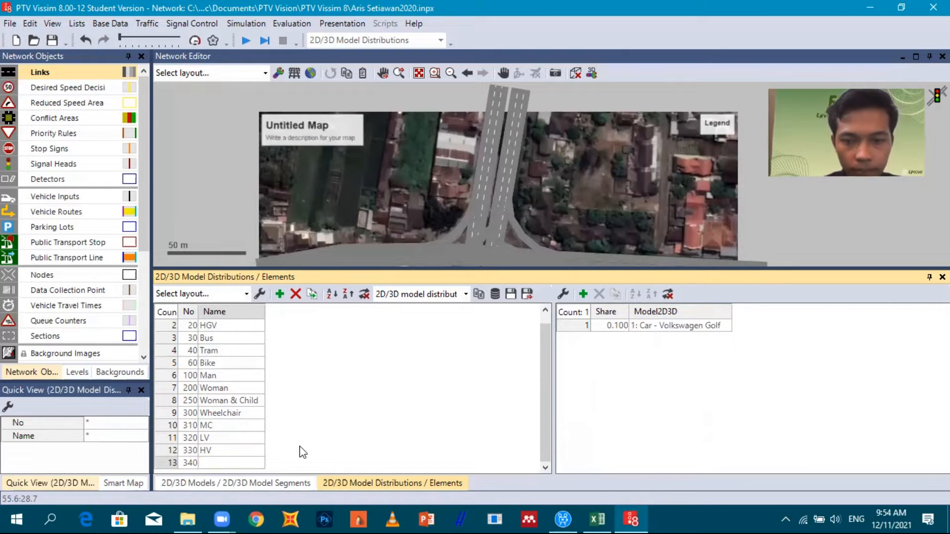
key(Return)
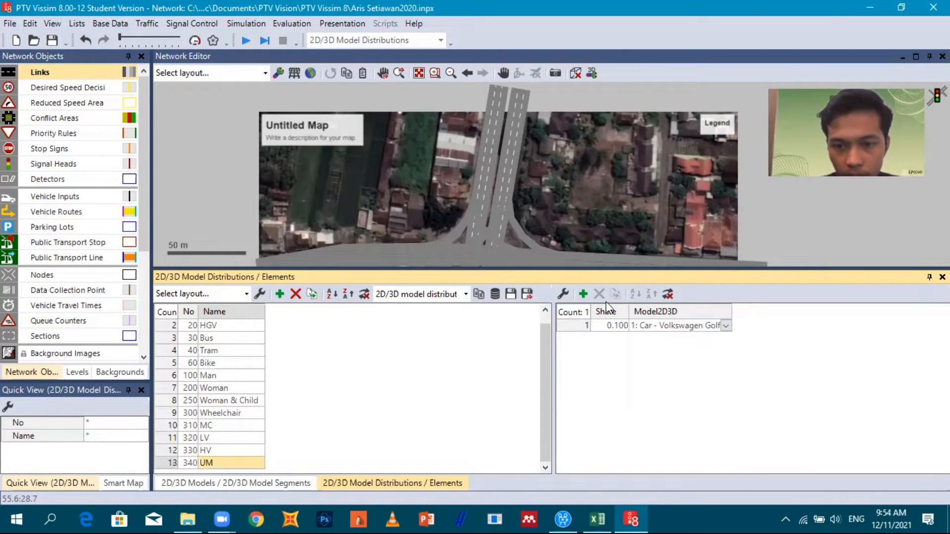
Set the UM distribution's first element to Ped - Man 01 and add nine more elements
click(726, 326)
scroll(698, 374, down, 2)
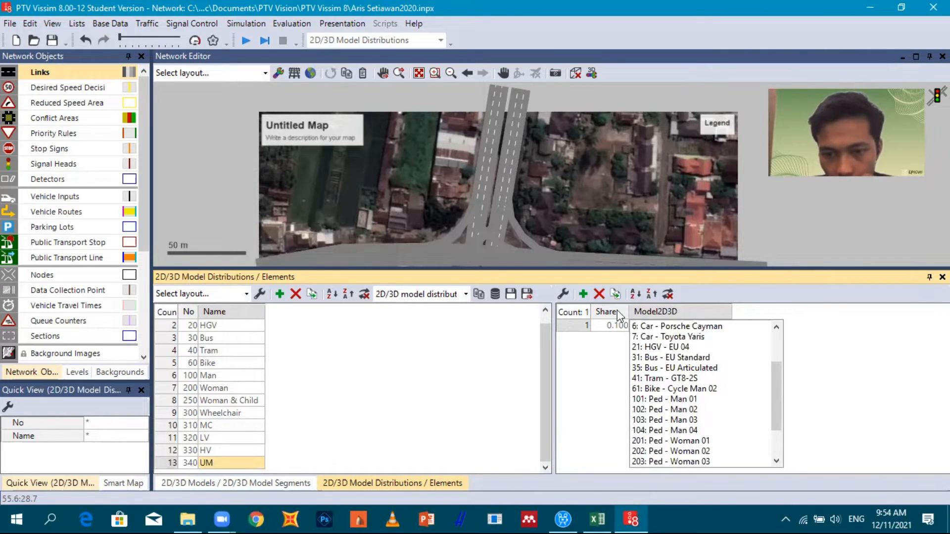
click(677, 400)
click(584, 293)
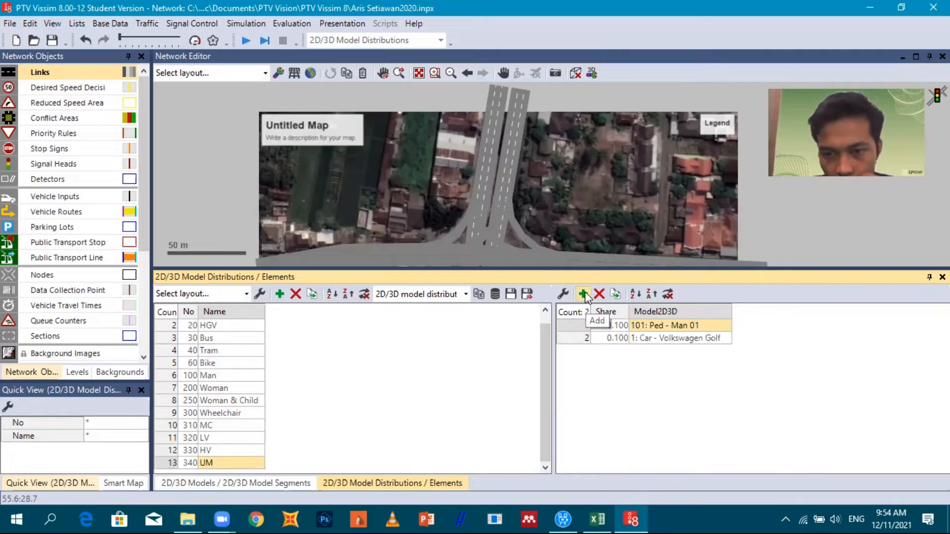
click(584, 293)
click(583, 294)
click(584, 294)
click(584, 294)
click(584, 294)
click(584, 294)
click(583, 293)
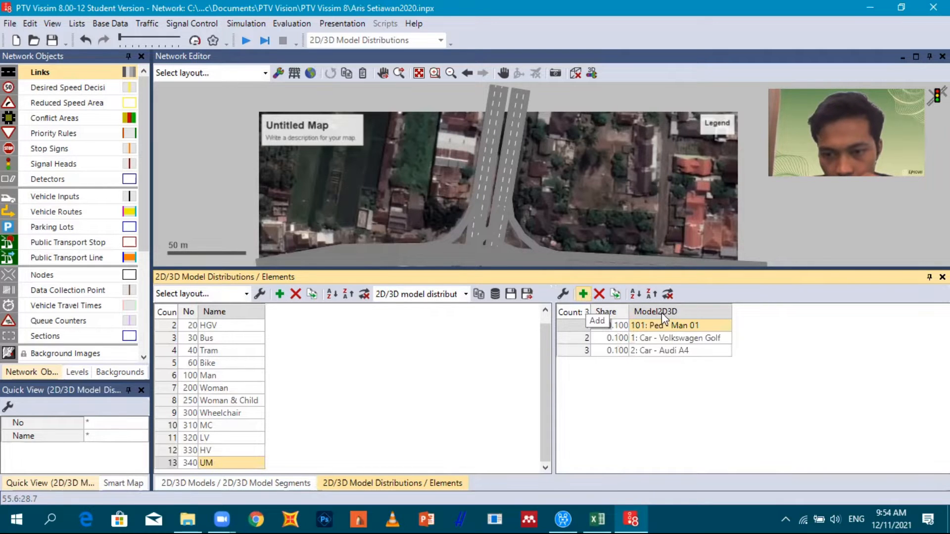
Set the second, third and fourth elements of the UM distribution to Ped - Man 02, Ped - Man 03 and Ped - Man 04
click(731, 340)
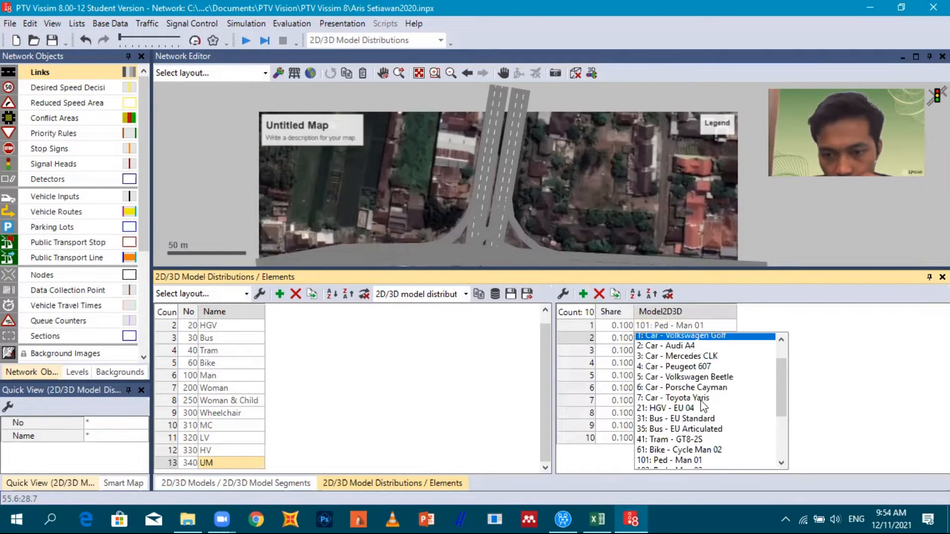
scroll(702, 407, down, 3)
click(719, 372)
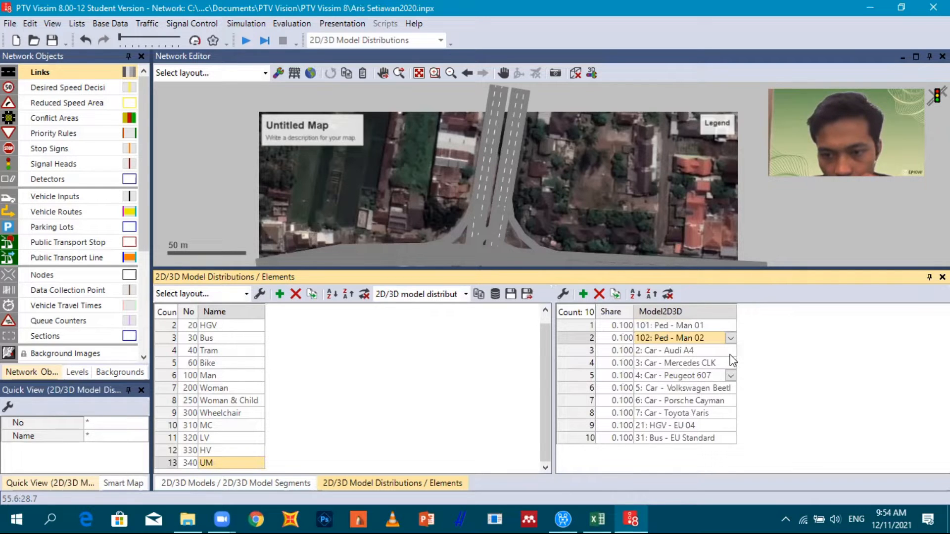
click(730, 355)
click(731, 350)
click(702, 378)
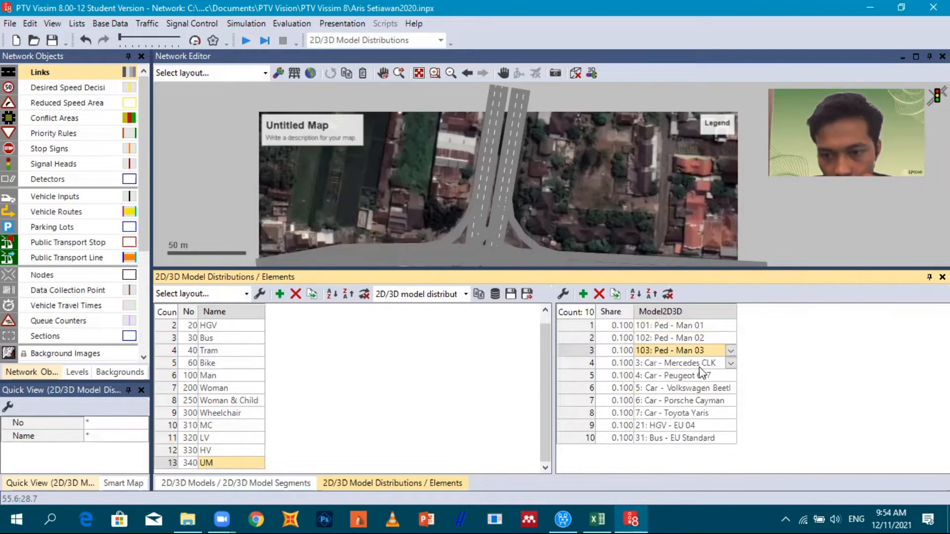
click(731, 366)
click(731, 365)
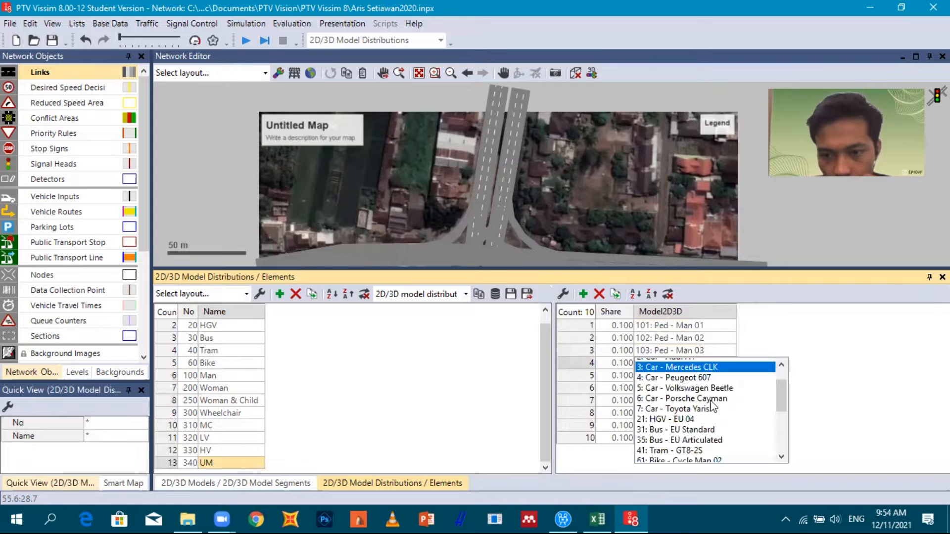
click(705, 440)
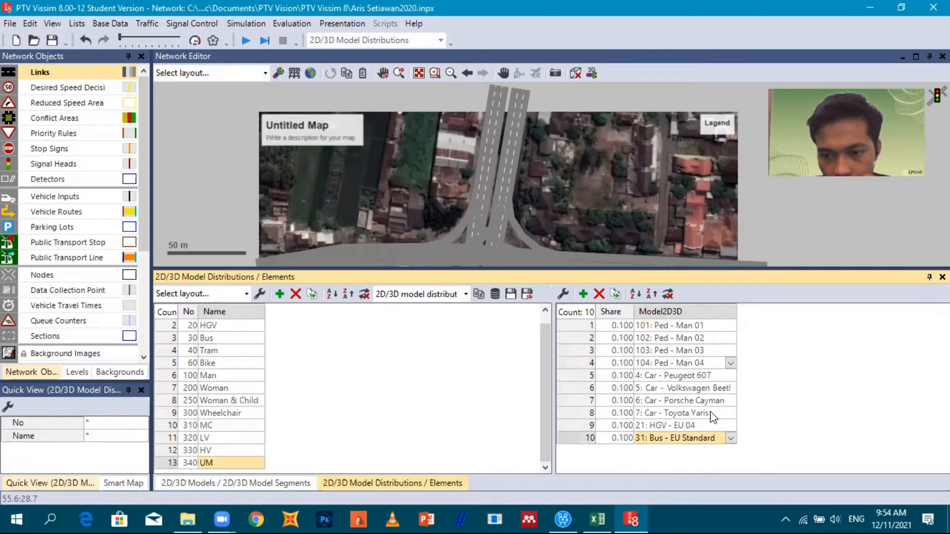
Set the UM distribution's fifth element to Ped - Woman 01 and its sixth element to Ped - Woman 03
click(729, 376)
scroll(703, 429, down, 4)
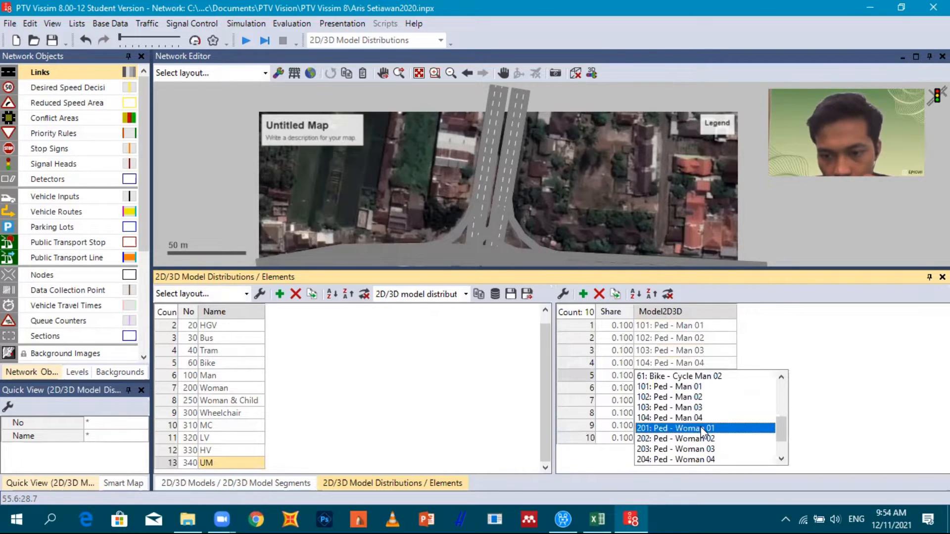
click(732, 389)
scroll(694, 431, down, 2)
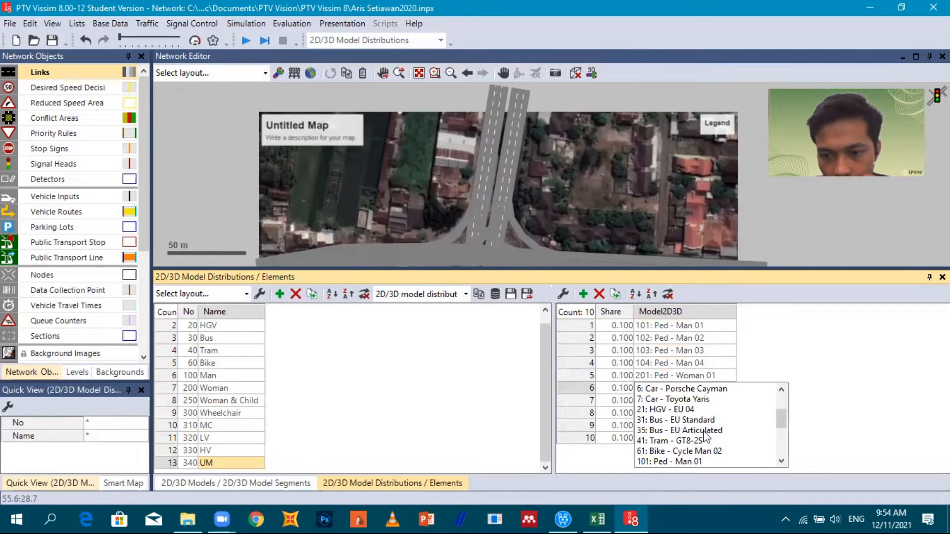
scroll(705, 438, down, 3)
click(706, 440)
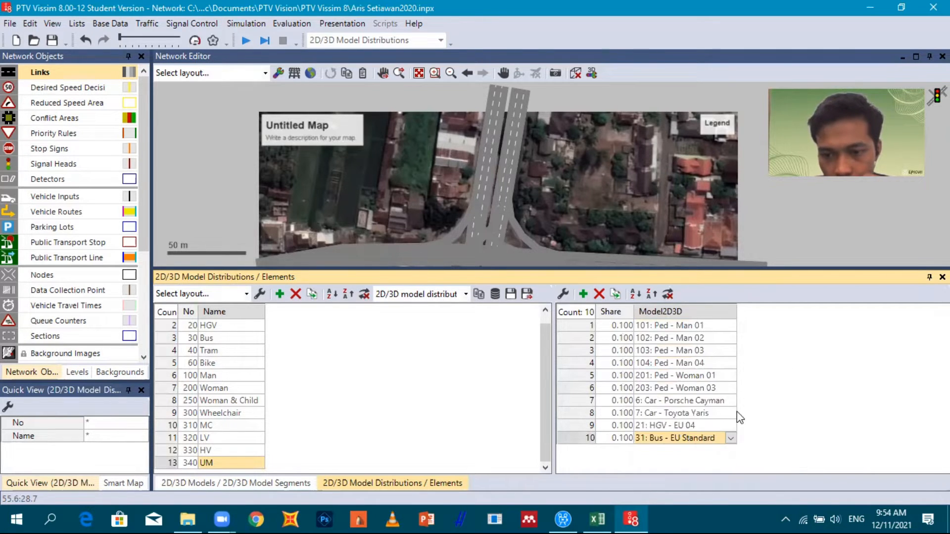
Set the UM distribution's seventh element to Ped - Woman 02 and its eighth element to Ped - Woman 04
click(732, 413)
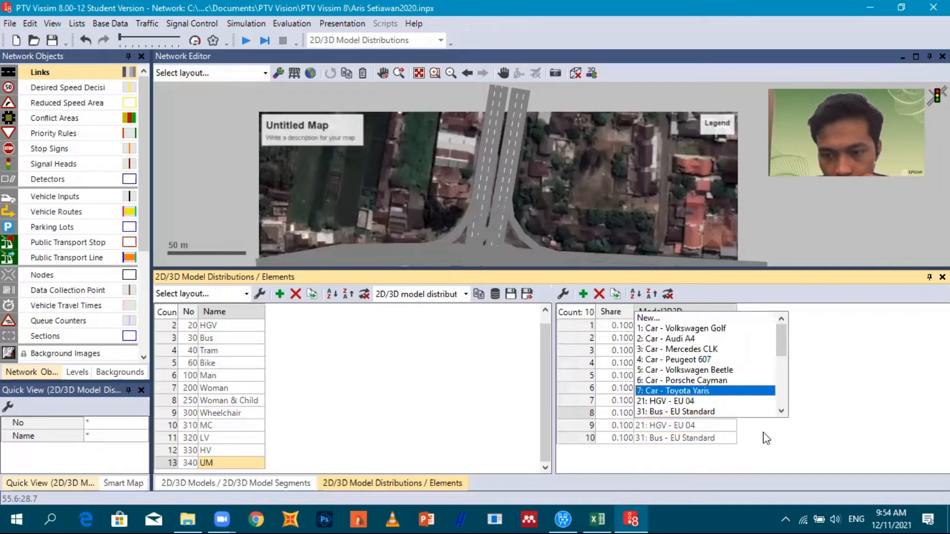
click(733, 395)
click(731, 400)
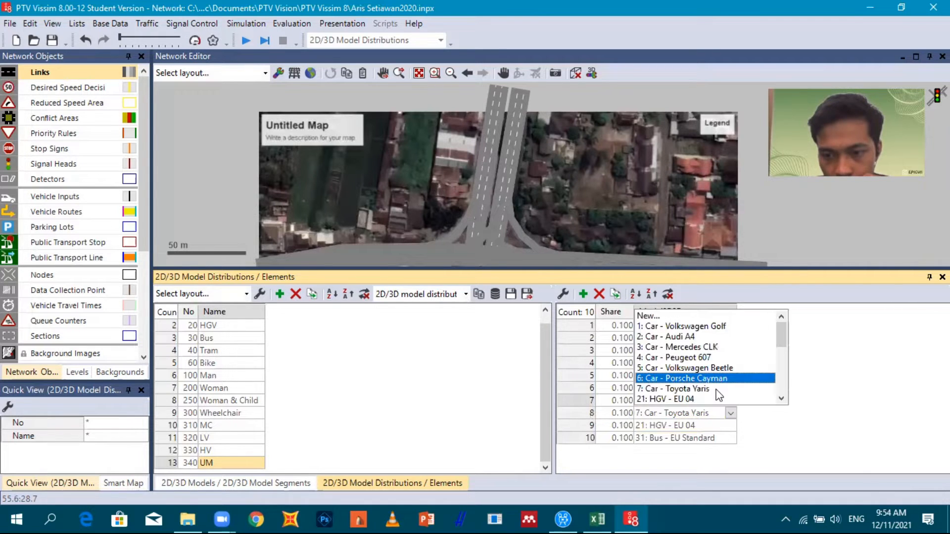
scroll(713, 366, down, 3)
scroll(710, 351, down, 2)
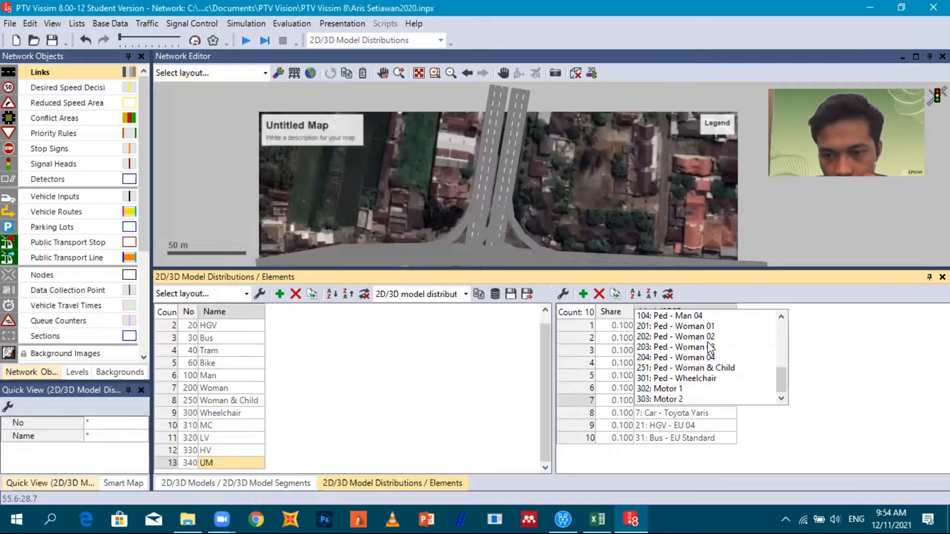
click(711, 348)
click(731, 401)
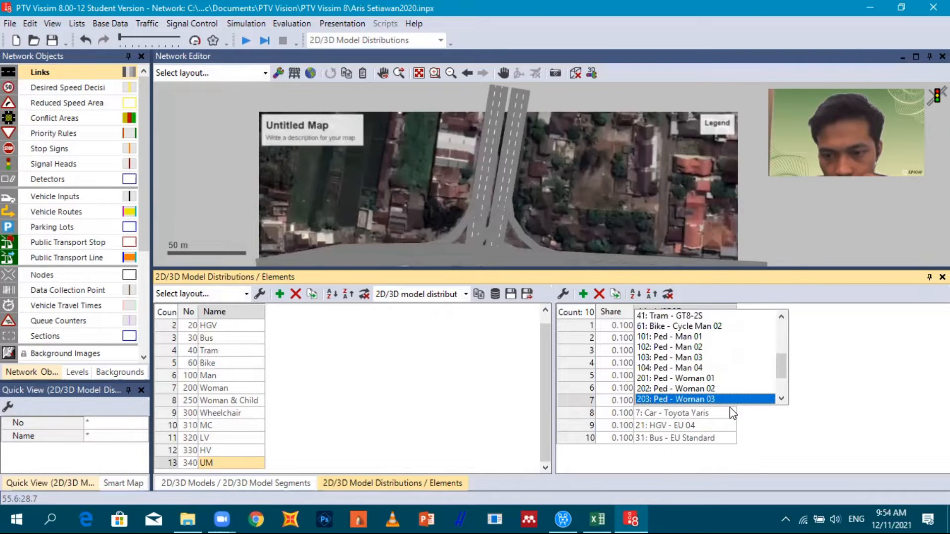
click(730, 408)
click(732, 414)
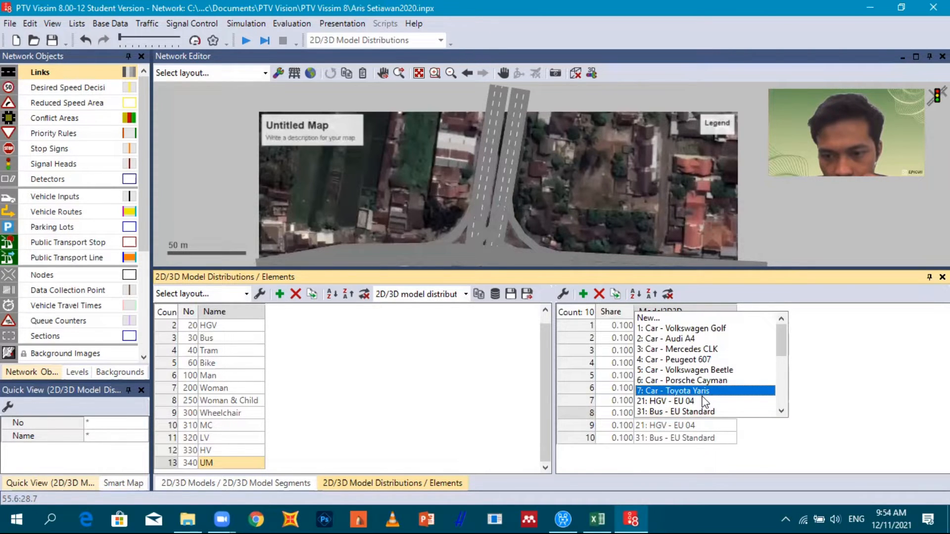
scroll(712, 374, down, 4)
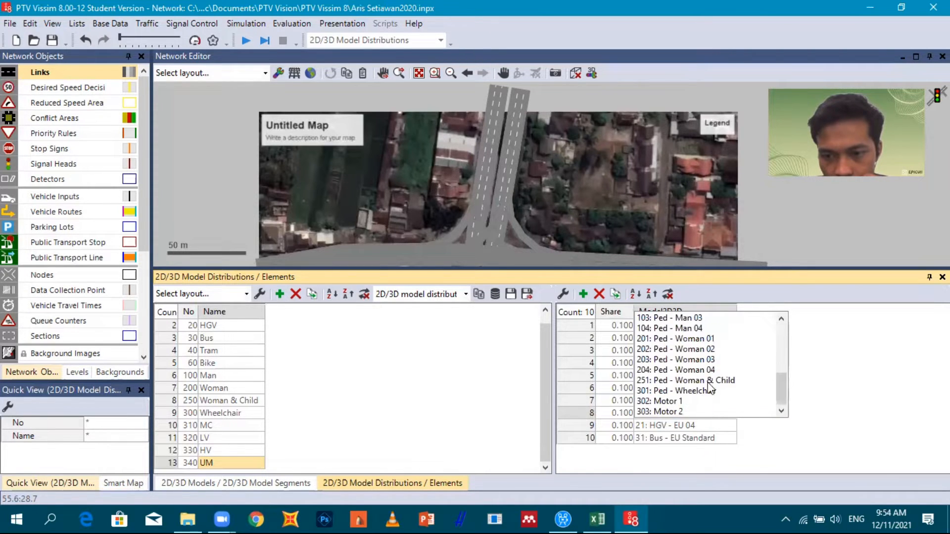
click(728, 420)
Set the UM distribution's ninth element to Ped - Woman & Child and its tenth element to Ped - Wheelchair
click(730, 425)
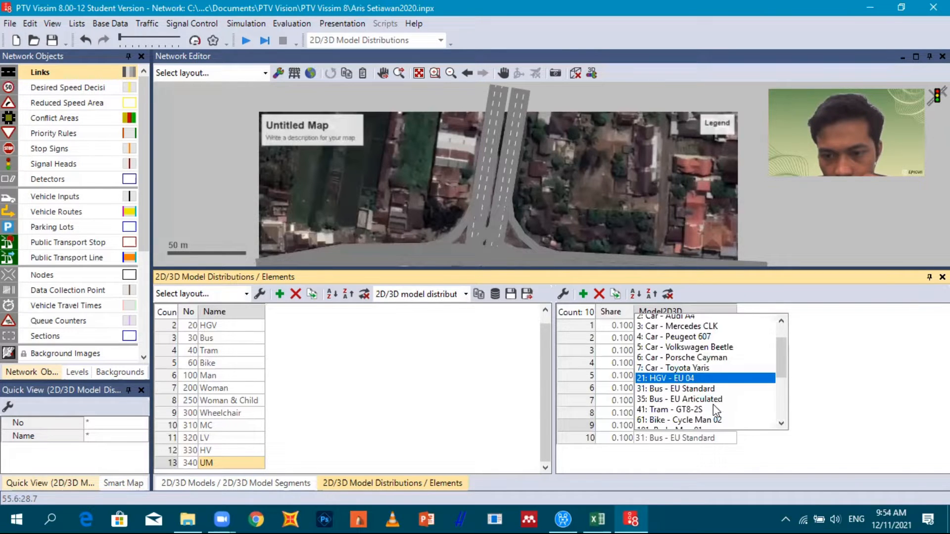
scroll(714, 404, down, 5)
click(711, 402)
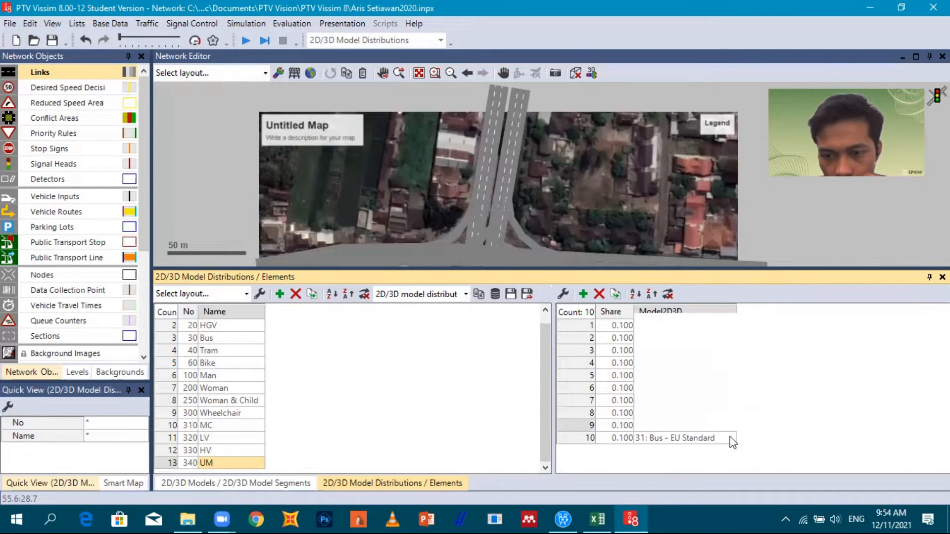
click(732, 441)
scroll(713, 418, down, 1)
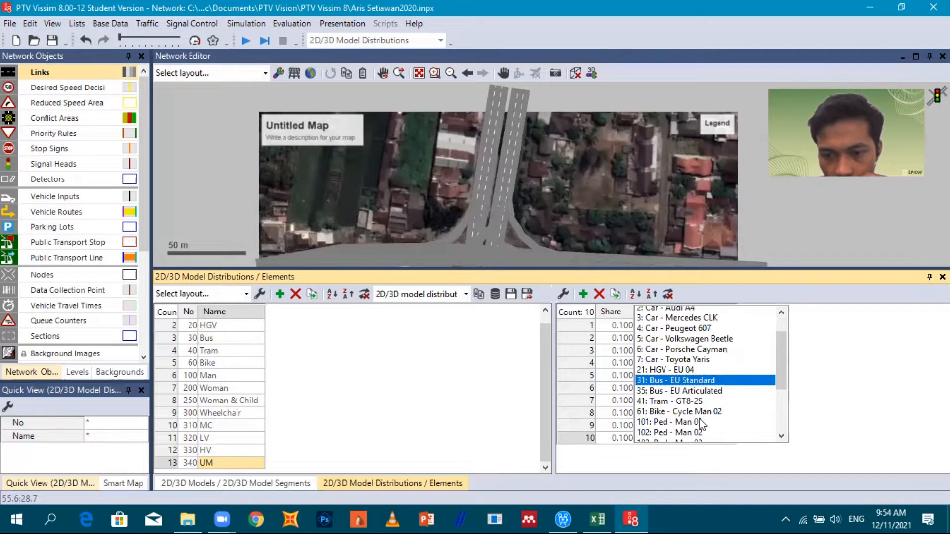
scroll(702, 420, down, 3)
click(705, 418)
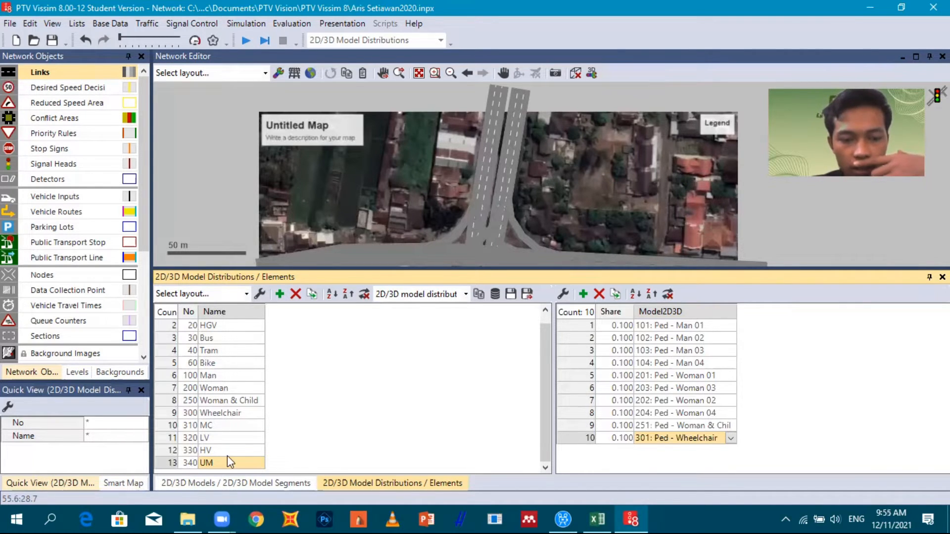
Open the list of vehicle types and add a new vehicle type named MC
click(228, 426)
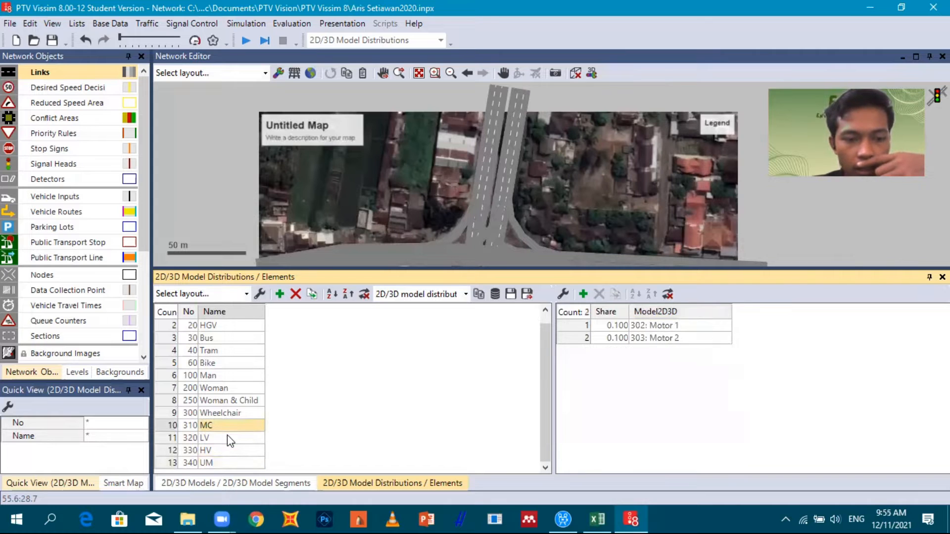
double_click(228, 439)
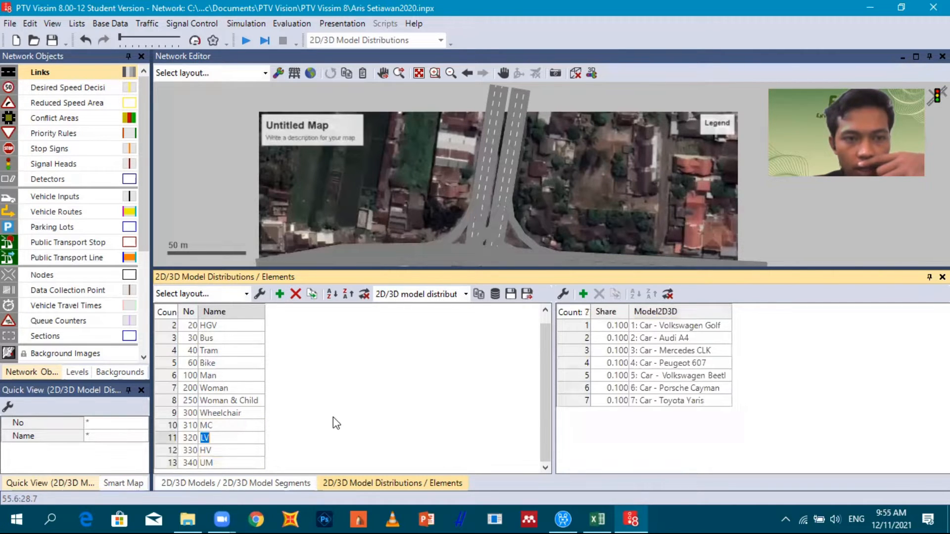
key(Up)
click(110, 23)
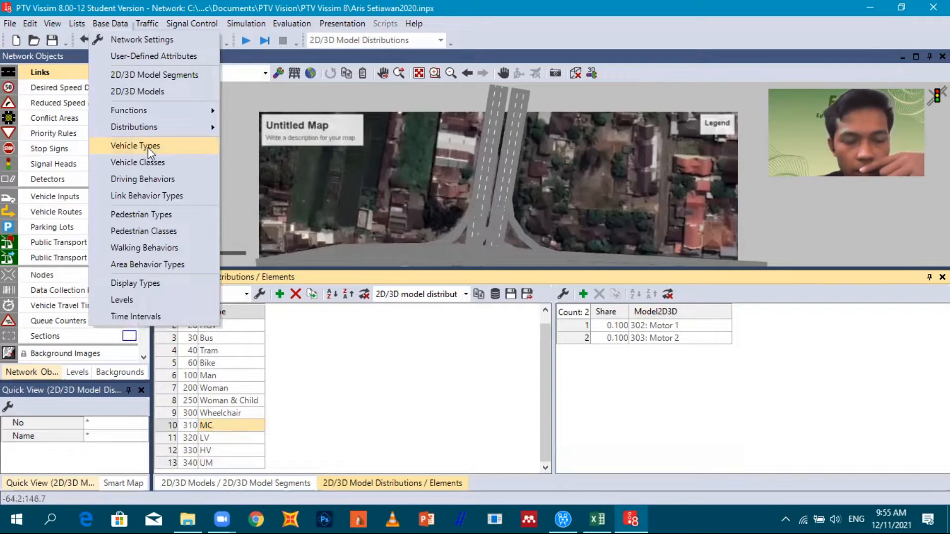
click(147, 147)
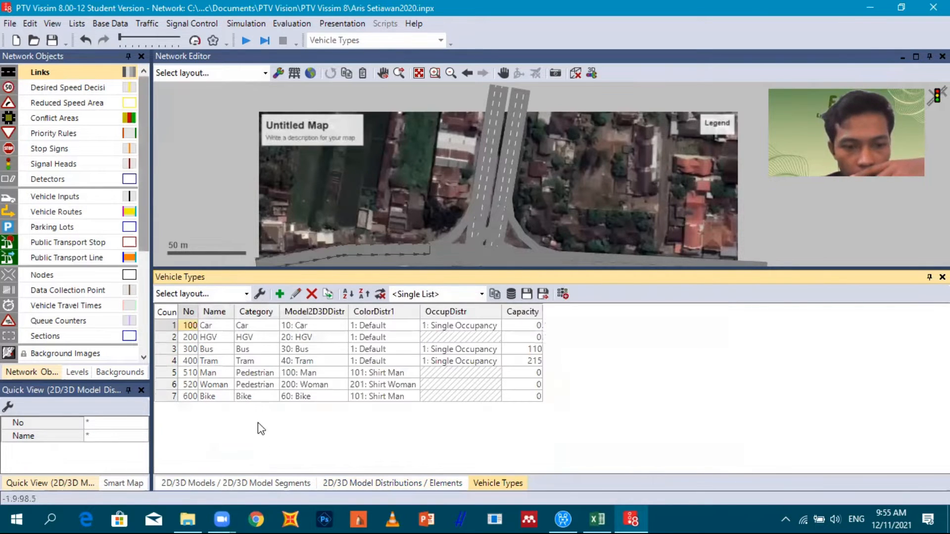
click(278, 296)
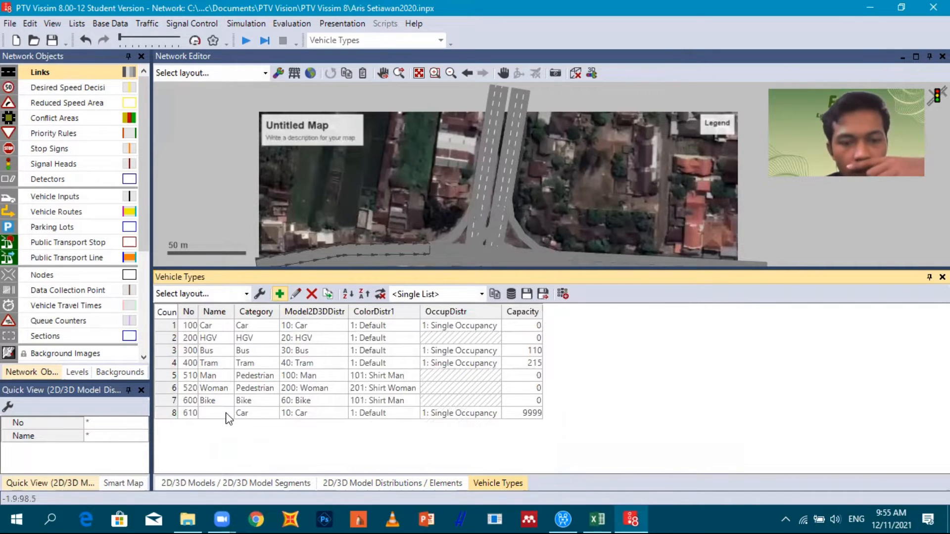
double_click(227, 413)
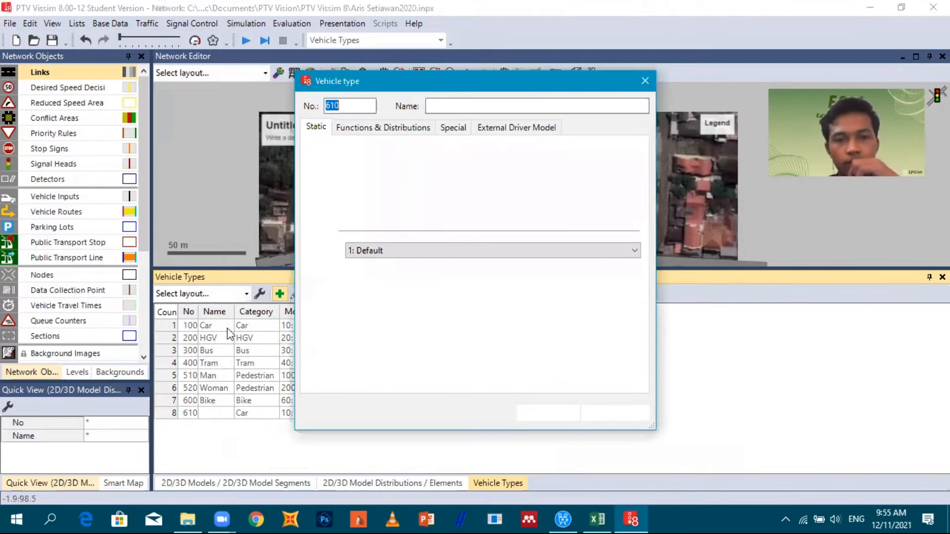
click(454, 109)
text(MC)
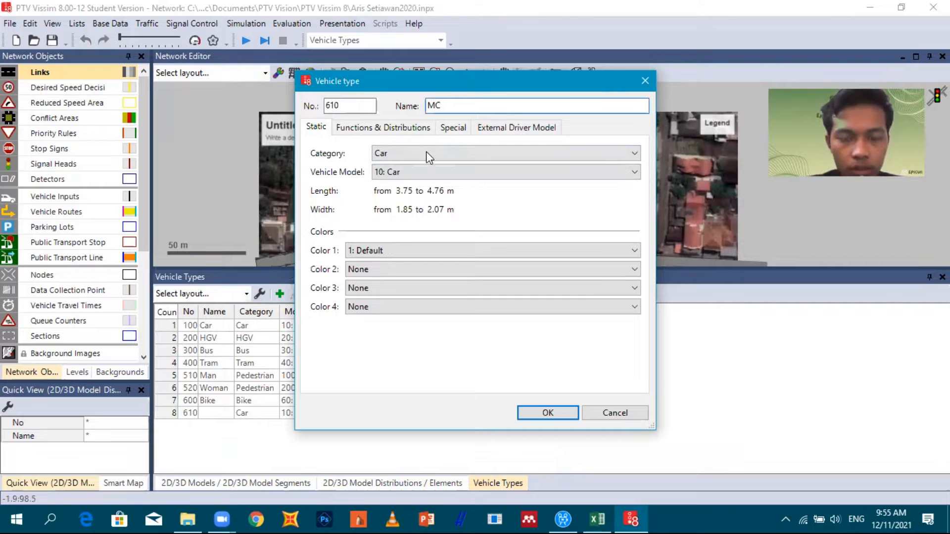
Set the MC vehicle type's category to Bike and its vehicle model to 310: MC
click(426, 152)
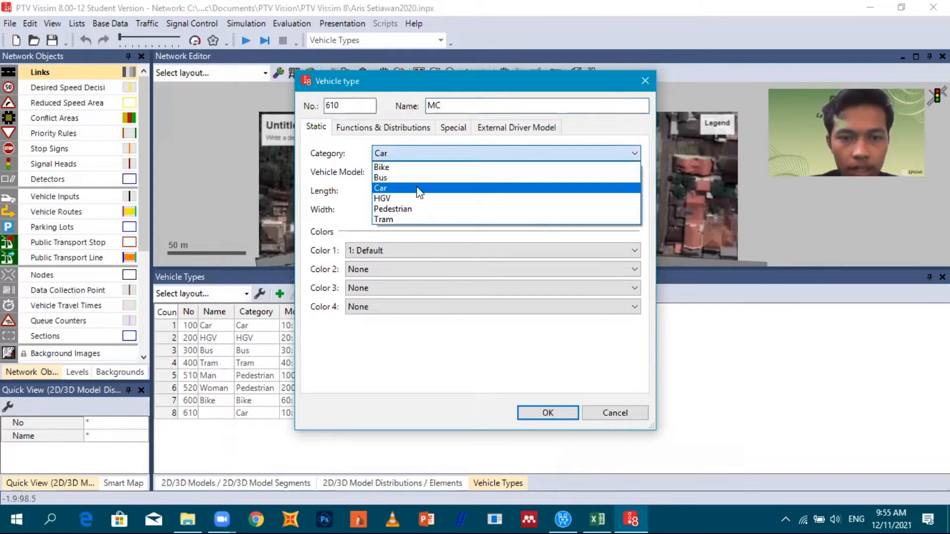
click(410, 168)
click(428, 173)
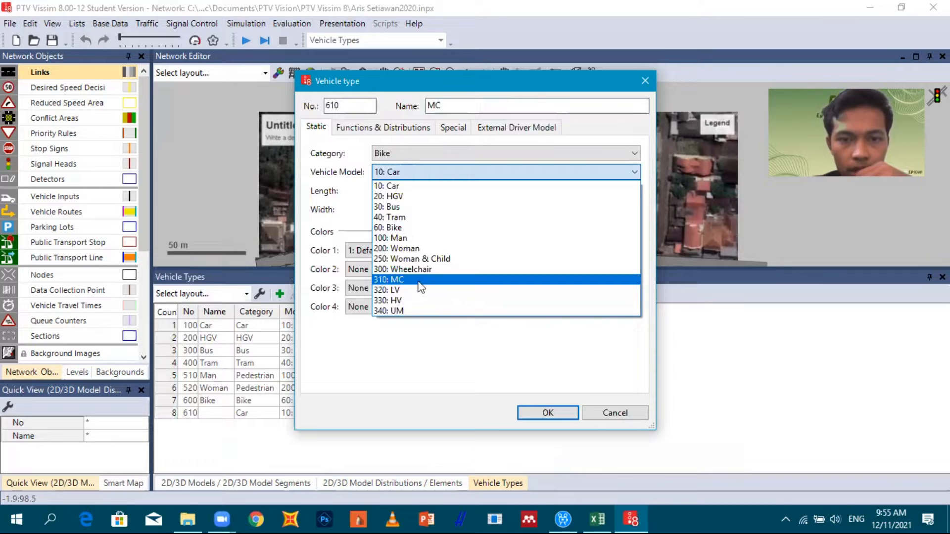
click(414, 279)
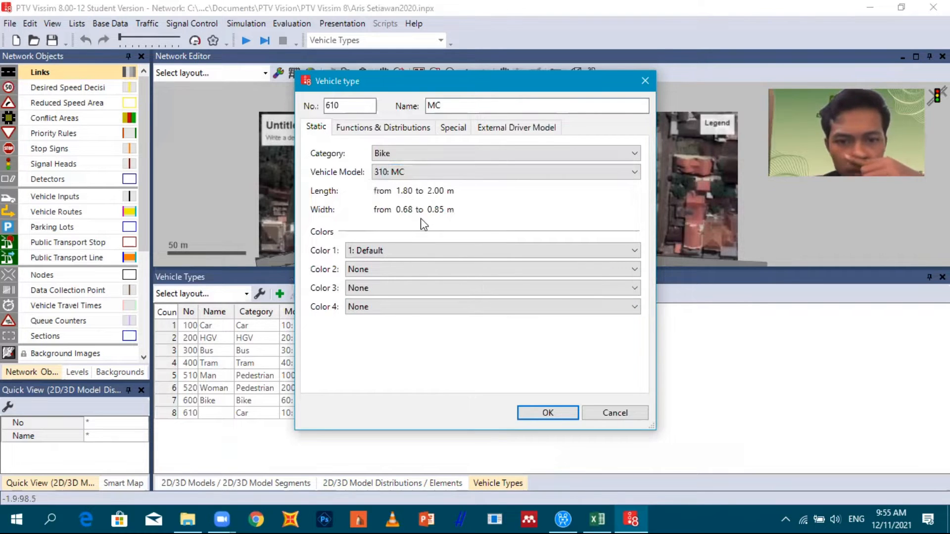
click(559, 412)
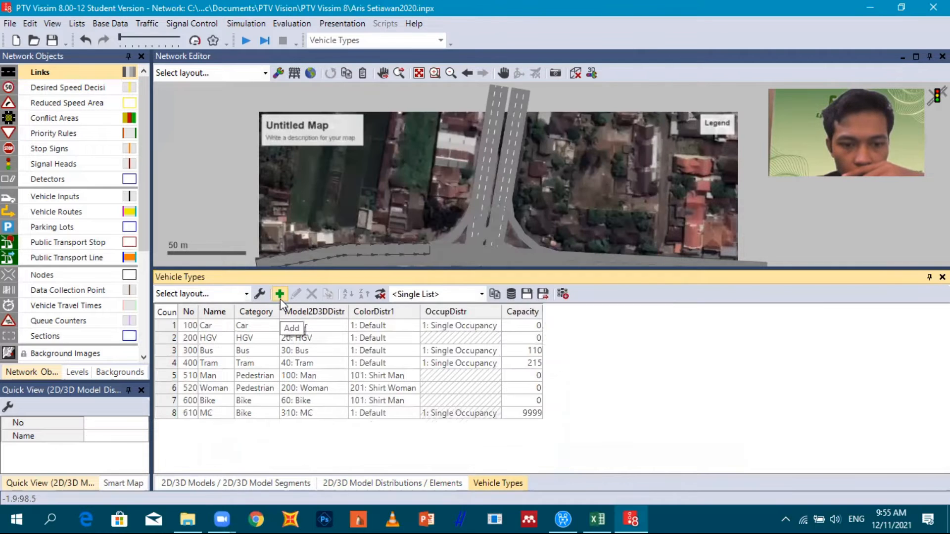
Add a vehicle type named LV below MC, accepting the default category and vehicle model
click(280, 294)
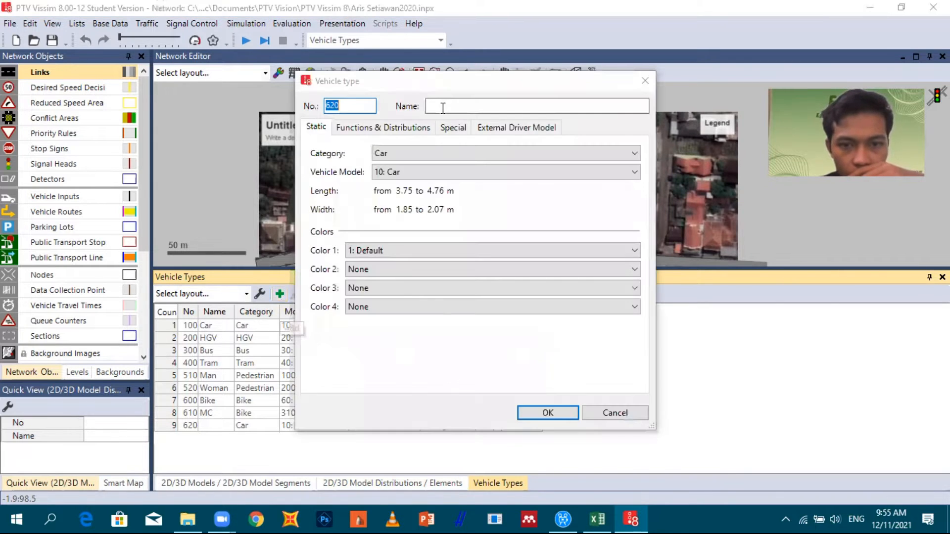
click(442, 107)
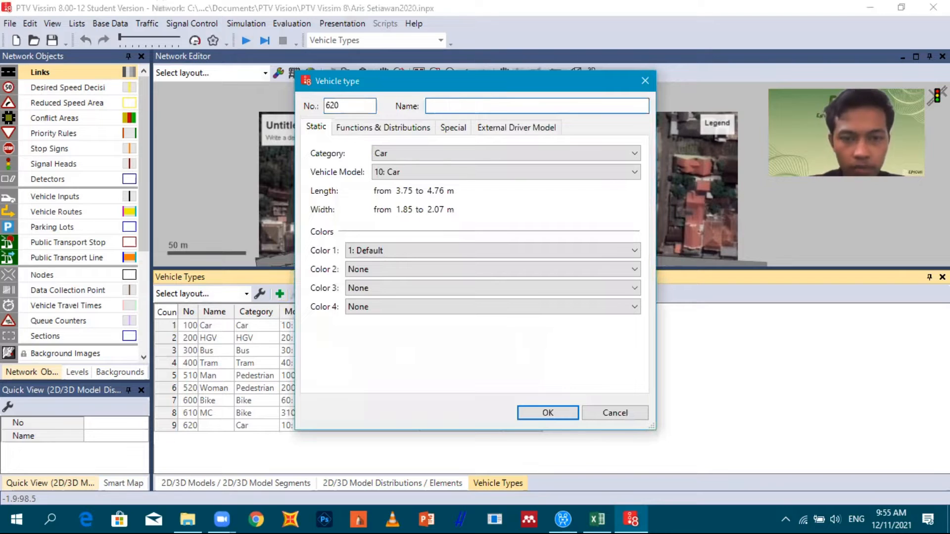
text(LV)
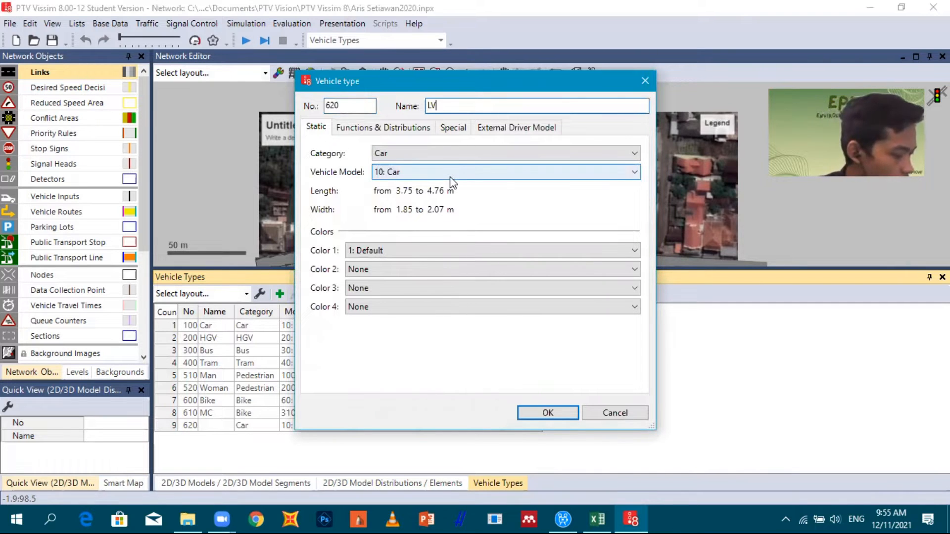
click(548, 413)
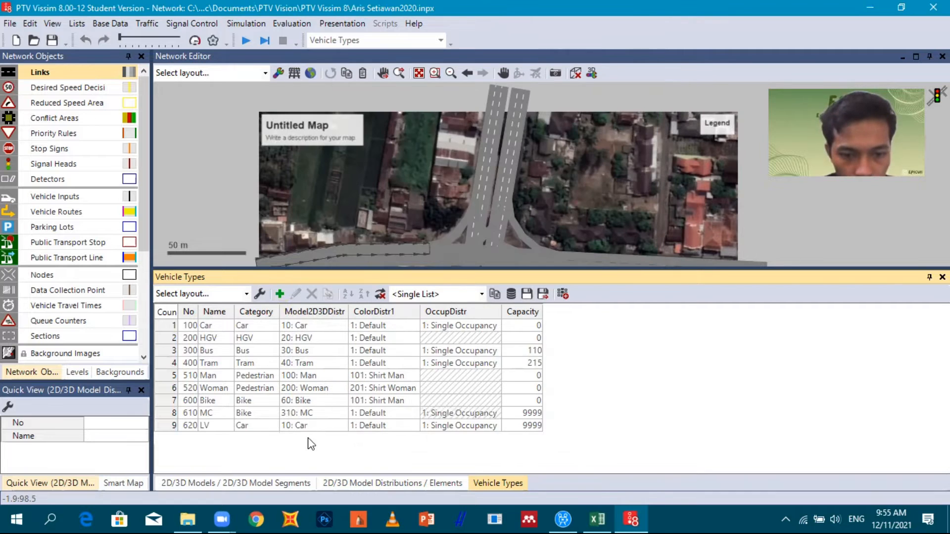
Add another vehicle type named LV with category Bus and vehicle model 320: LV
click(283, 295)
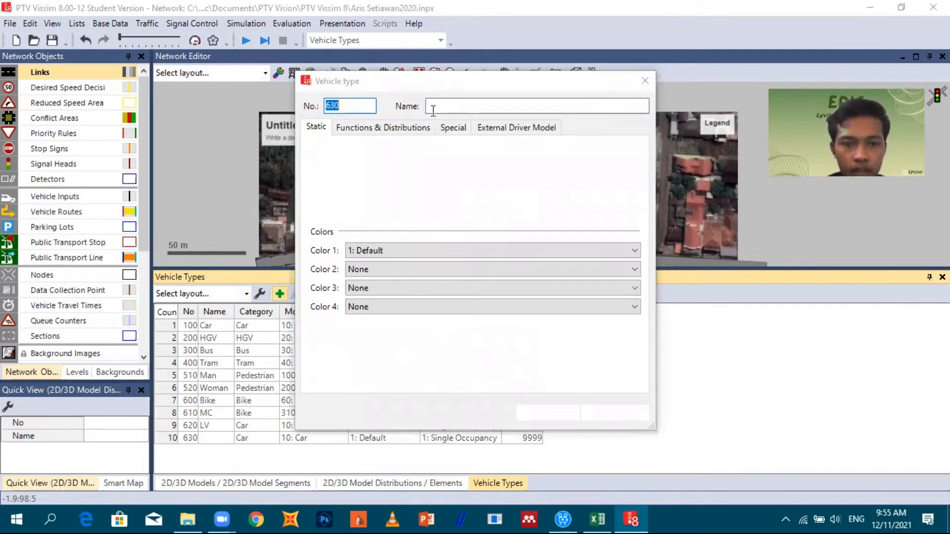
click(431, 106)
text(LV)
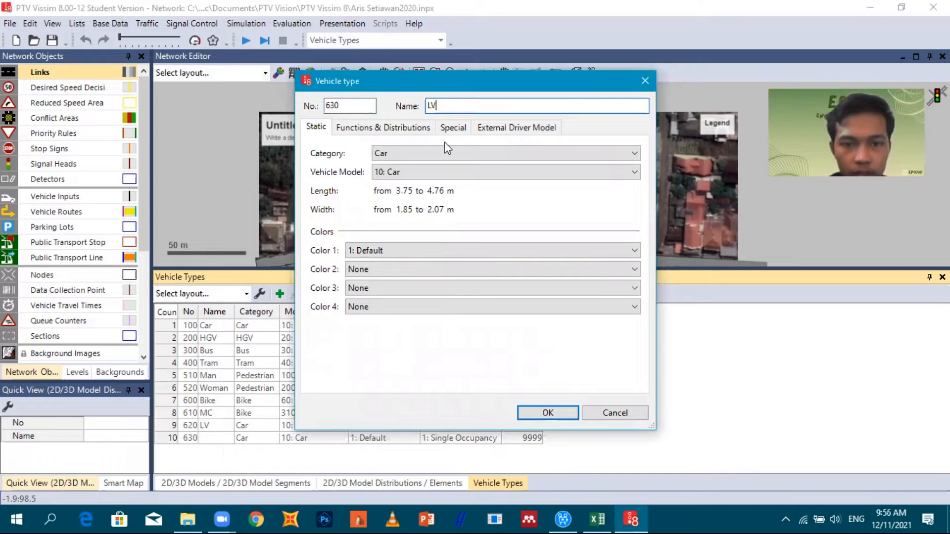
click(408, 153)
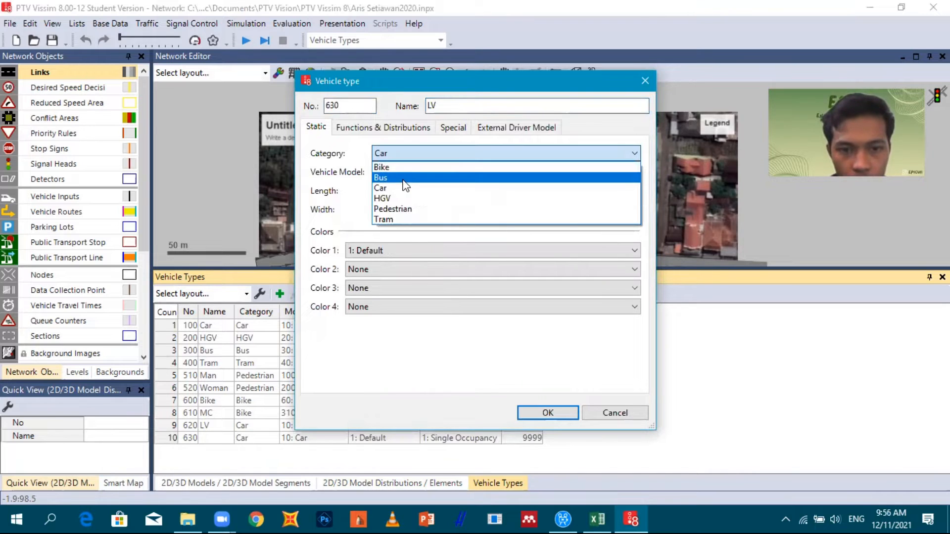
click(468, 176)
click(468, 175)
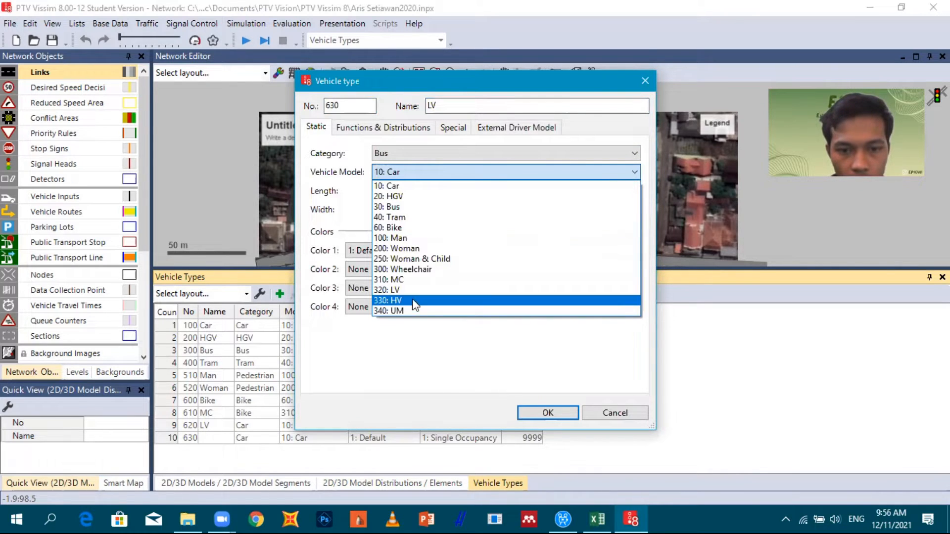
click(411, 290)
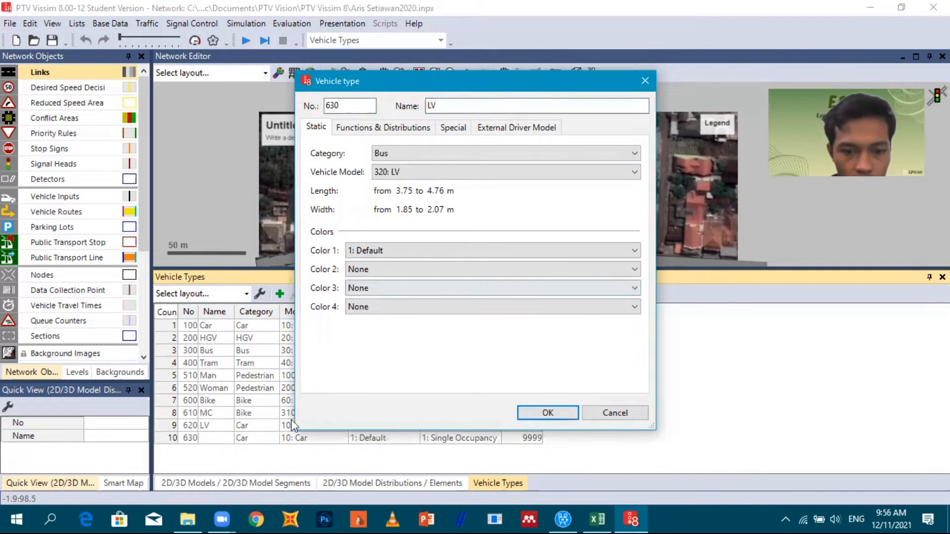
key(Return)
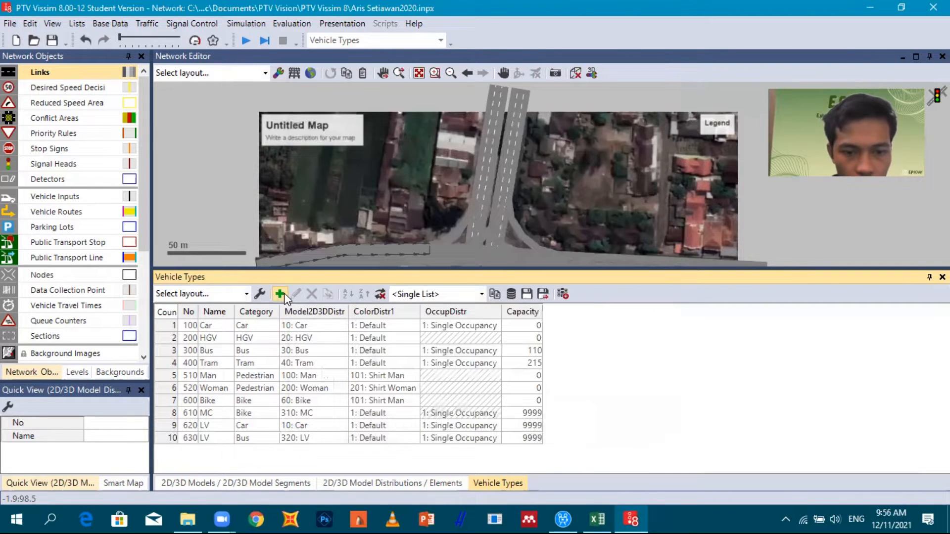
Add a vehicle type named UM with category Pedestrian and vehicle model 340: UM
click(284, 293)
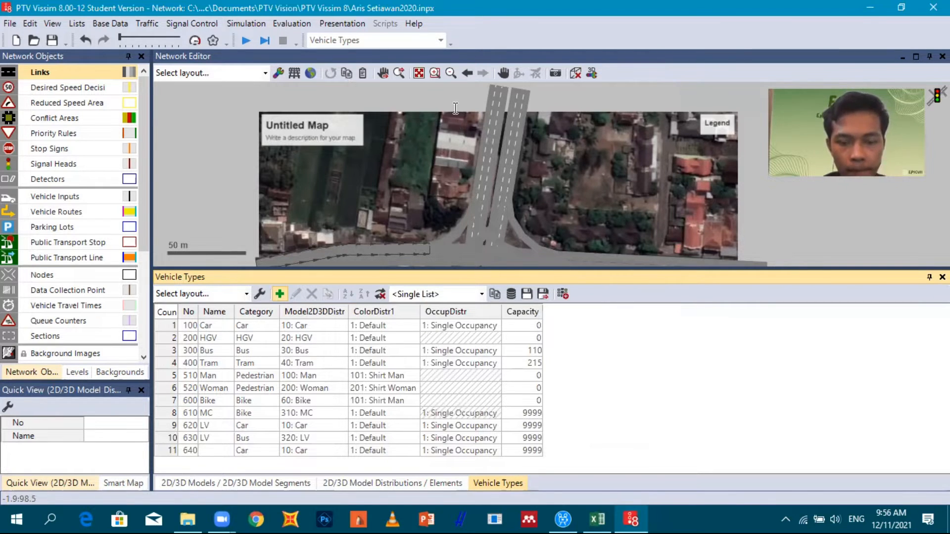
text(UM)
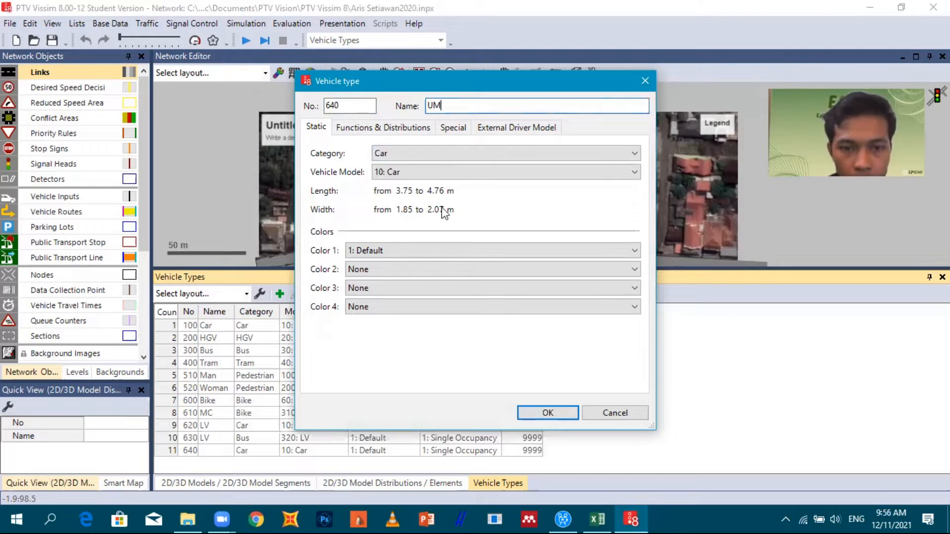
click(440, 154)
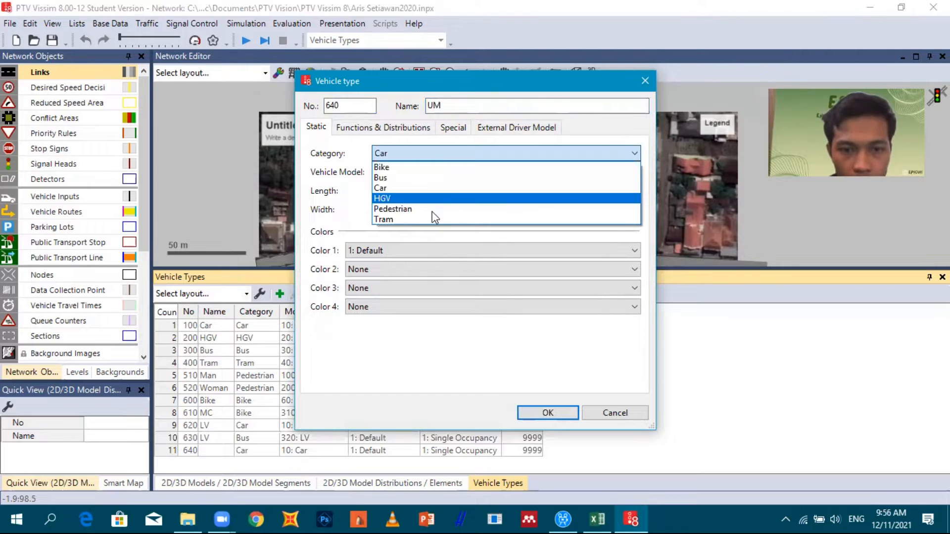
key(Return)
click(451, 178)
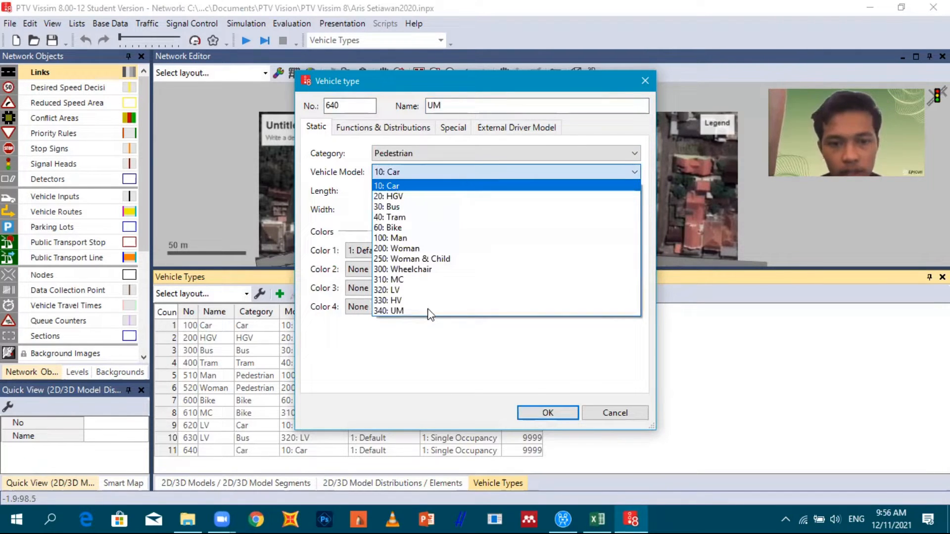
click(434, 310)
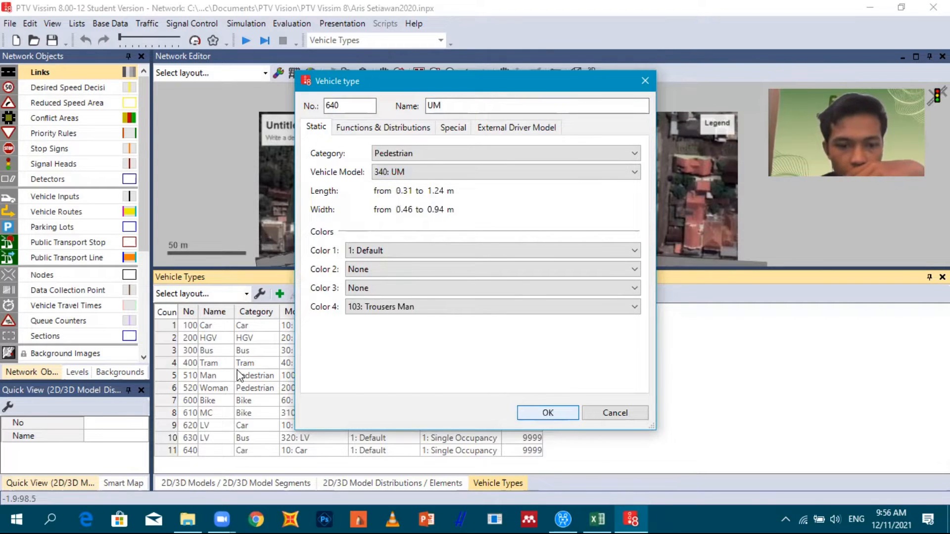
key(Return)
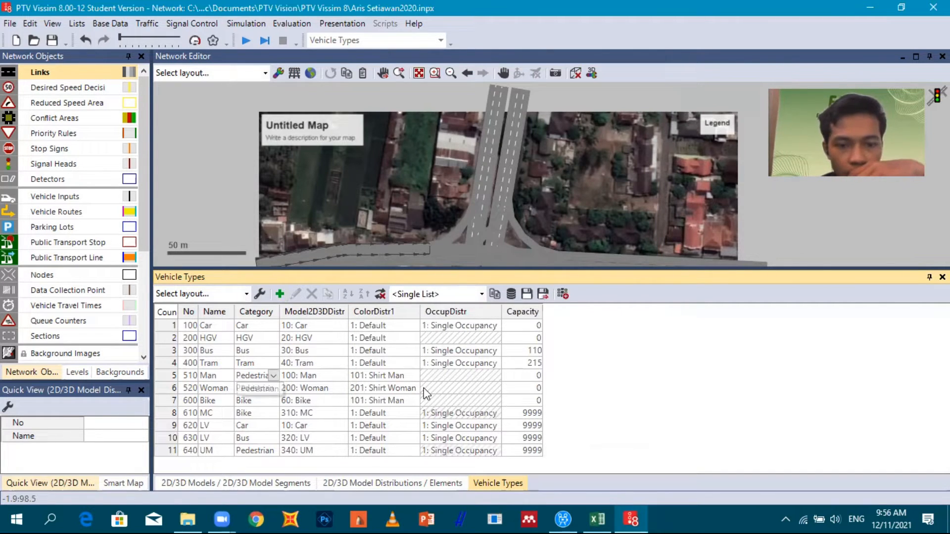
Open the list of vehicle classes and add a new class named MC
click(119, 25)
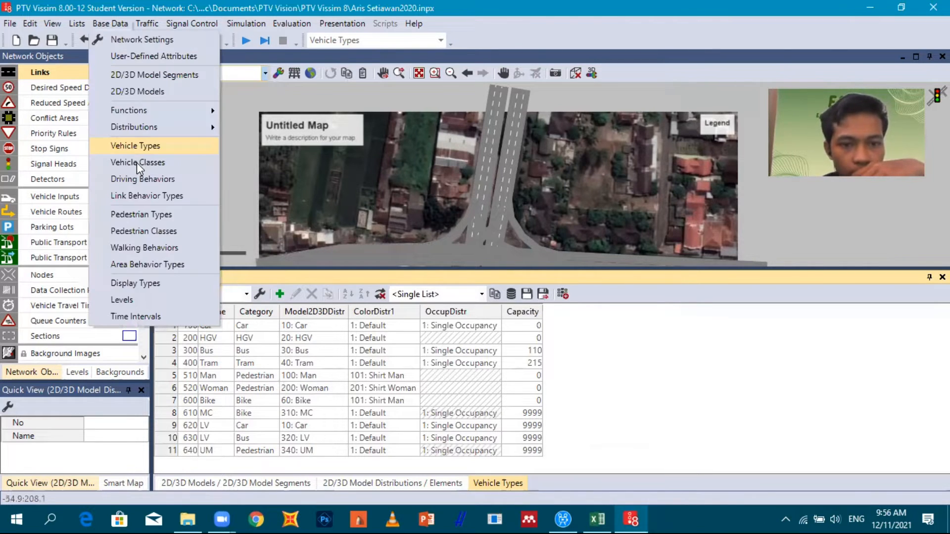
click(137, 162)
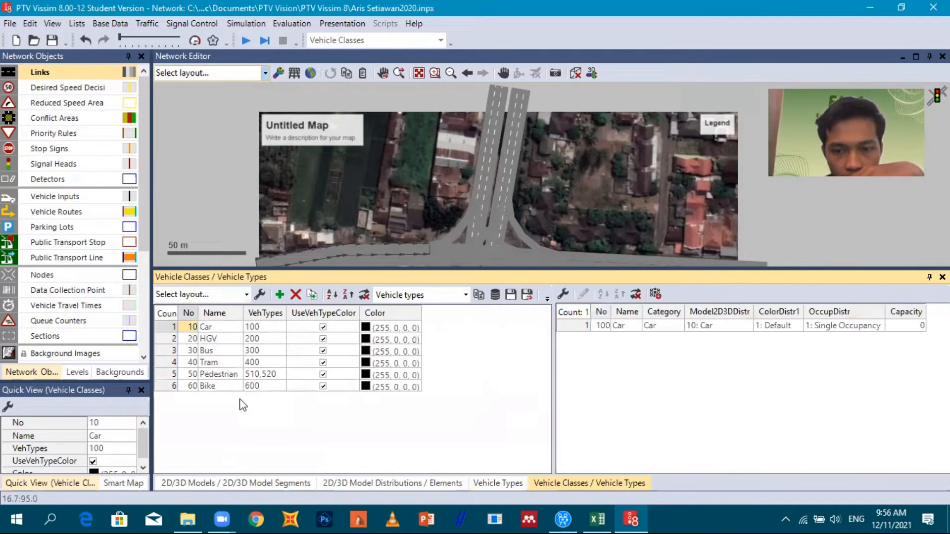
click(280, 295)
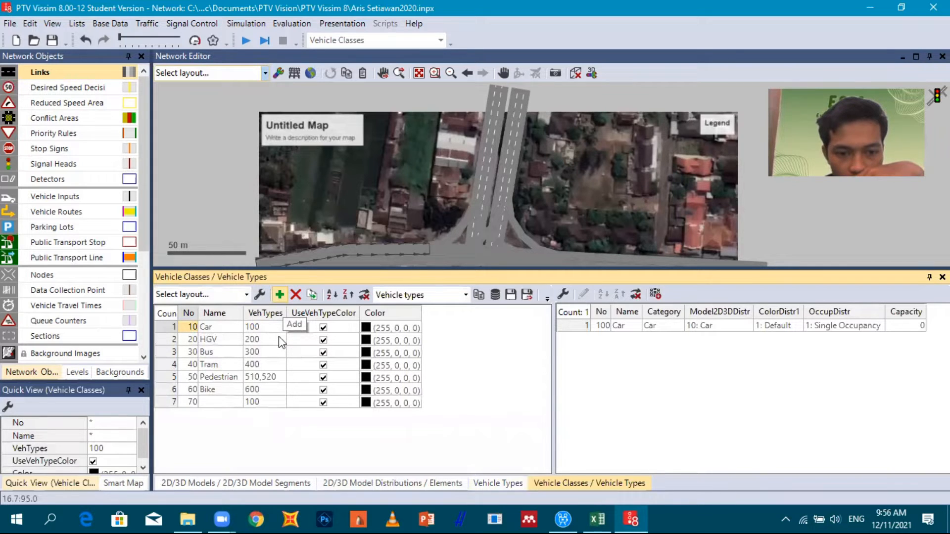
click(222, 402)
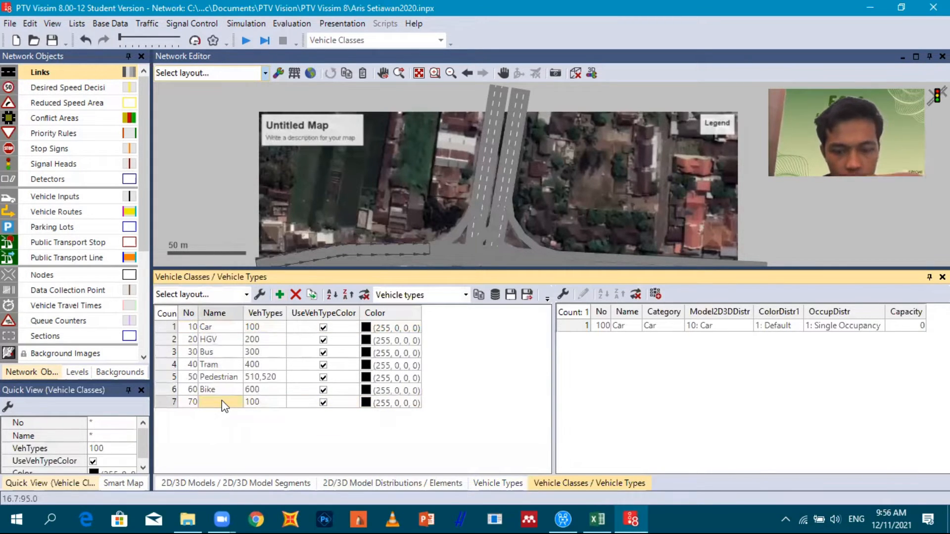
text(L)
key(BackSpace)
text(M)
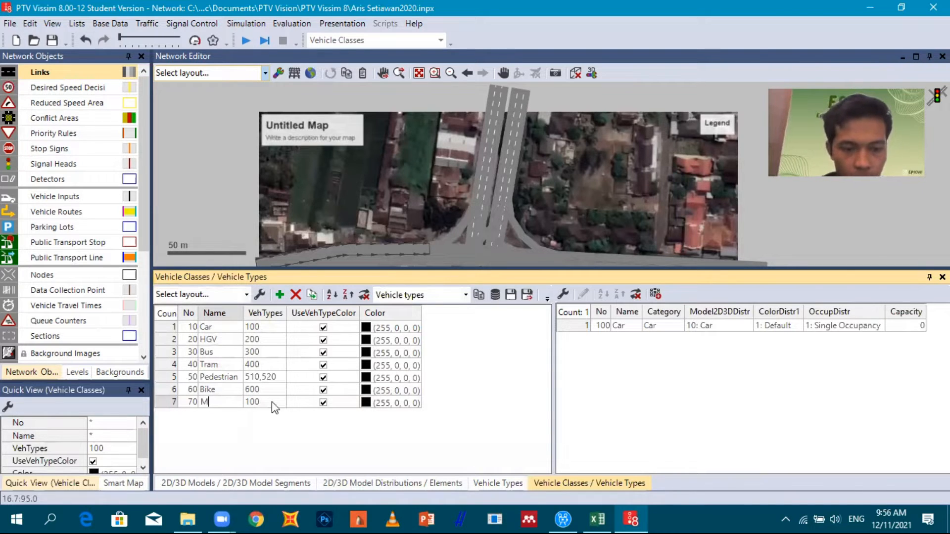
text(C)
Assign only the vehicle type 610: MC to the MC vehicle class
click(278, 398)
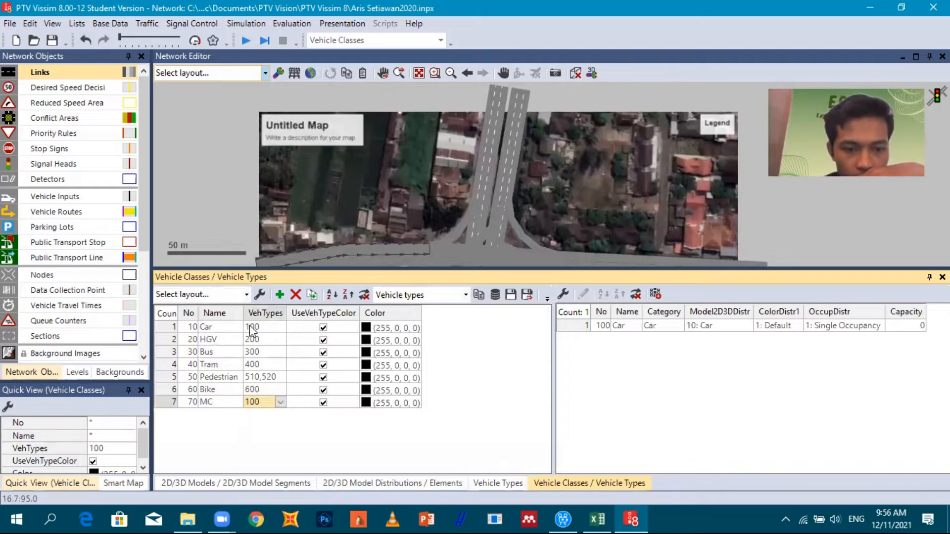
click(280, 402)
scroll(249, 372, down, 2)
click(250, 362)
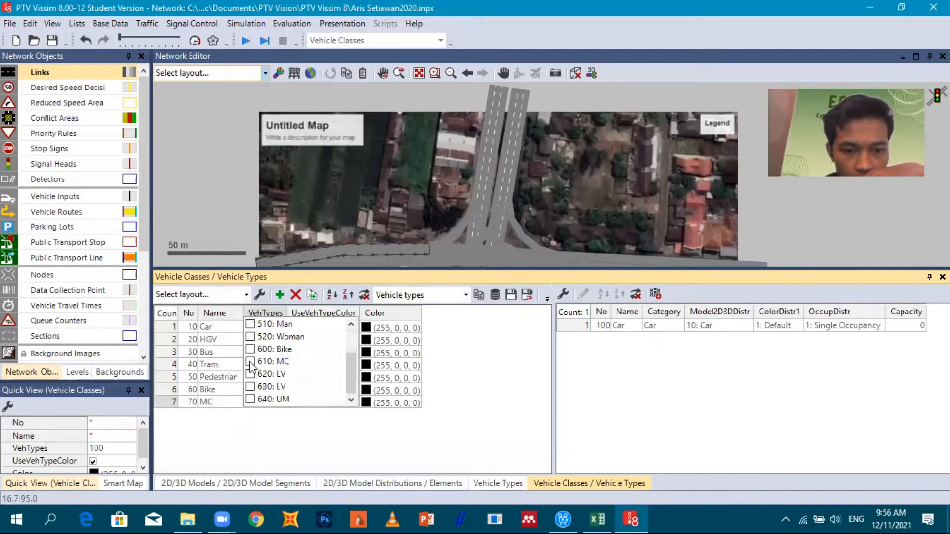
click(240, 417)
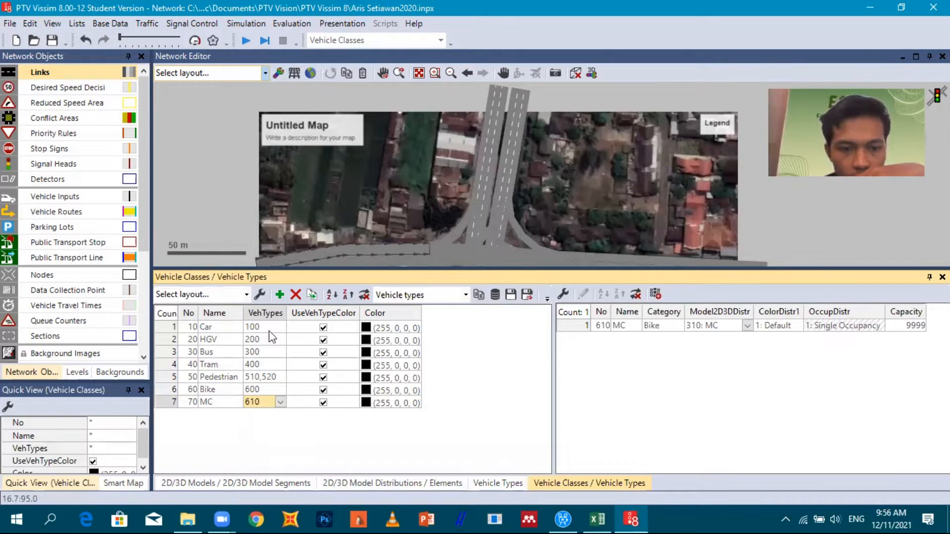
Add three more vehicle classes below MC and name them LV, HV and UM
click(284, 296)
click(284, 295)
click(284, 296)
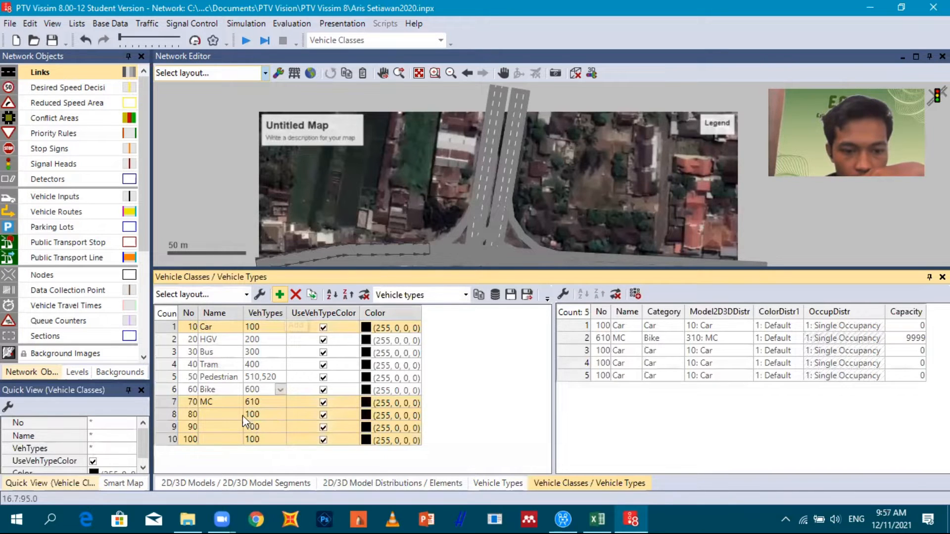
click(243, 415)
text(LV)
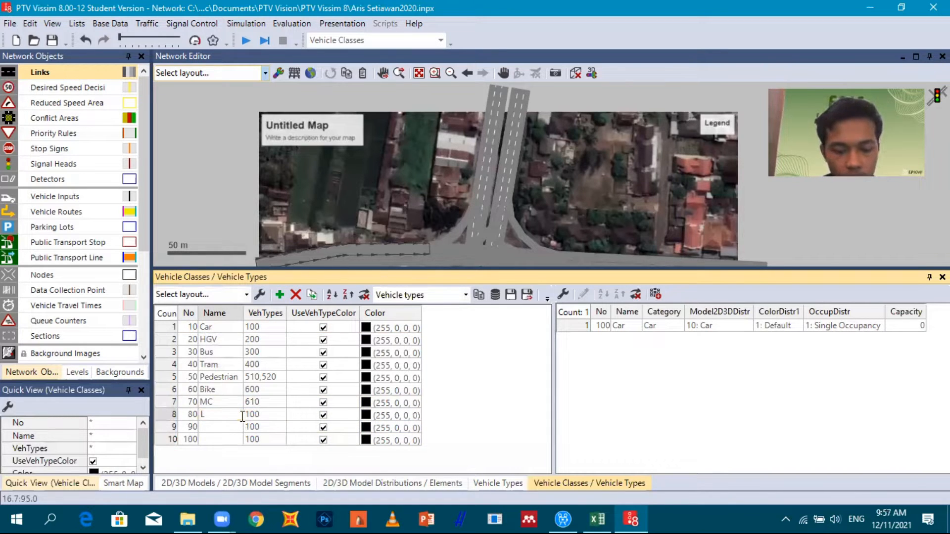
click(217, 428)
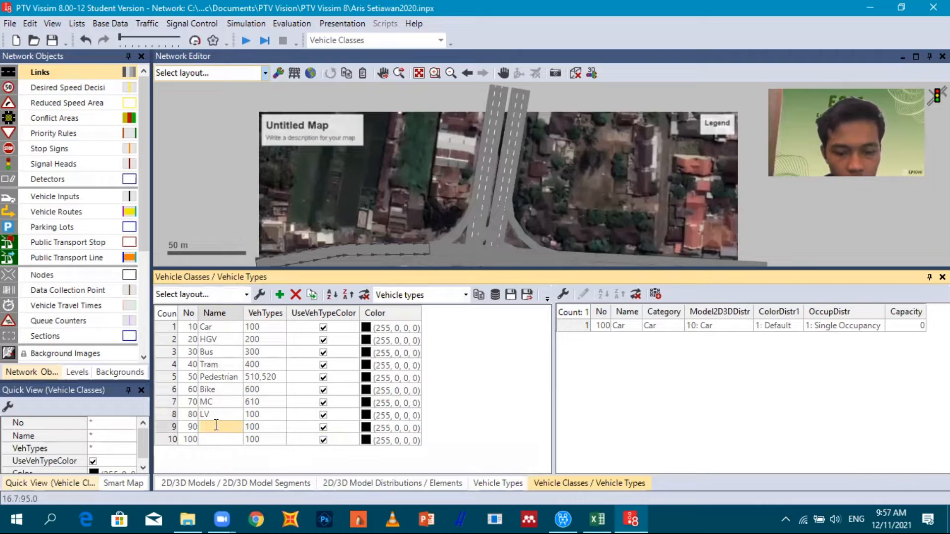
text(HV)
click(218, 439)
text(UM)
Assign only the vehicle type 620: LV to the LV vehicle class
click(277, 416)
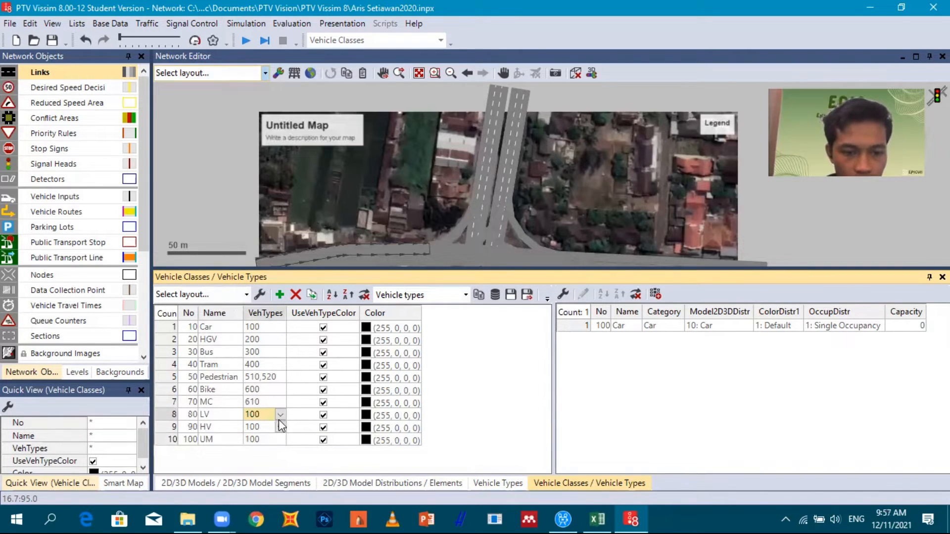
click(278, 416)
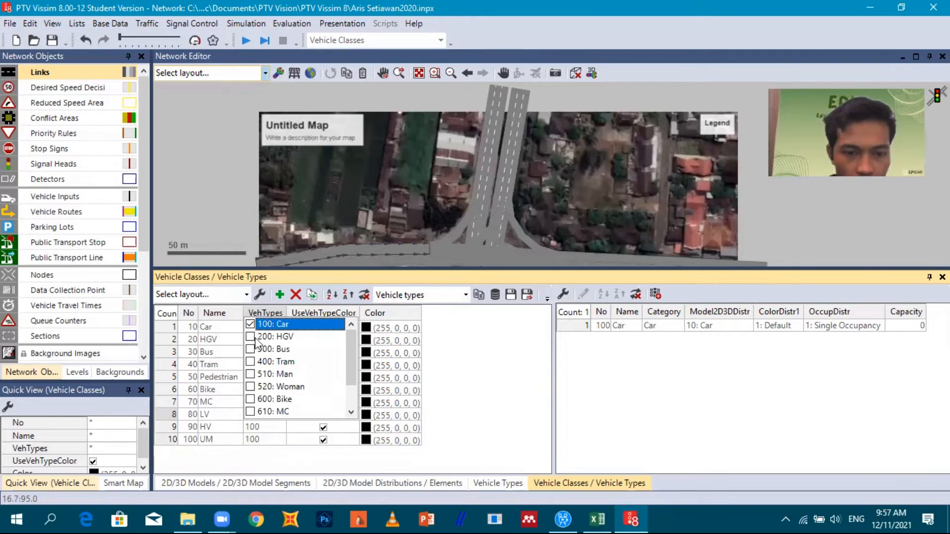
scroll(268, 368, down, 1)
scroll(254, 391, down, 1)
click(251, 388)
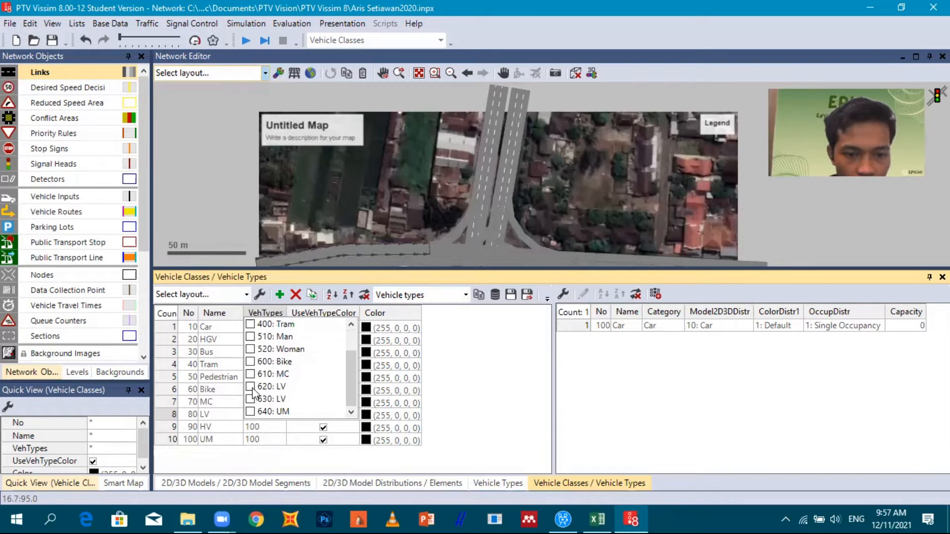
click(263, 454)
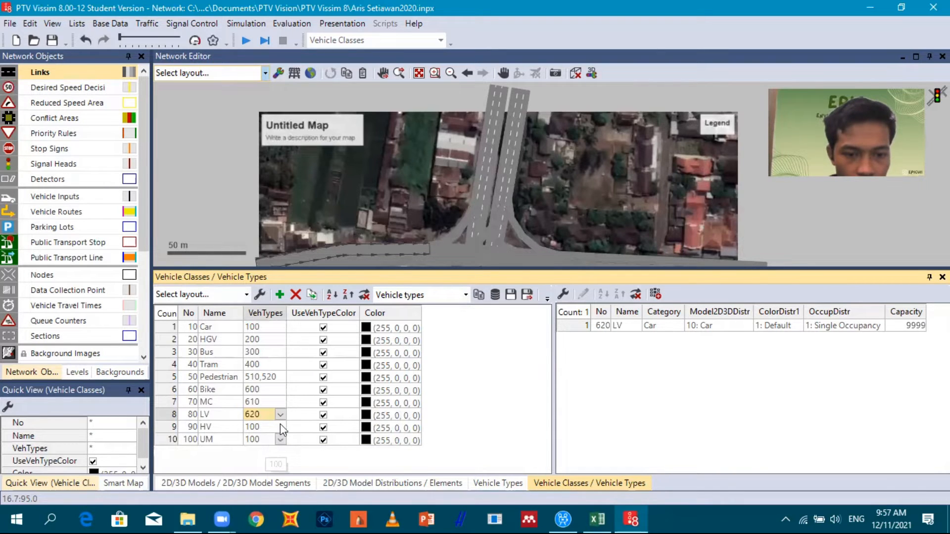
Assign only the vehicle type 630: LV to the HV vehicle class
click(280, 425)
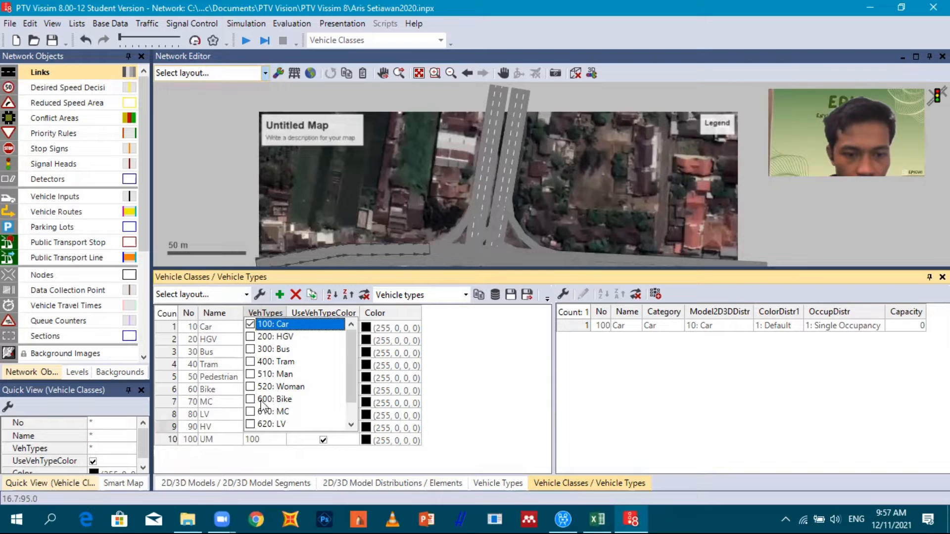
scroll(260, 375, down, 2)
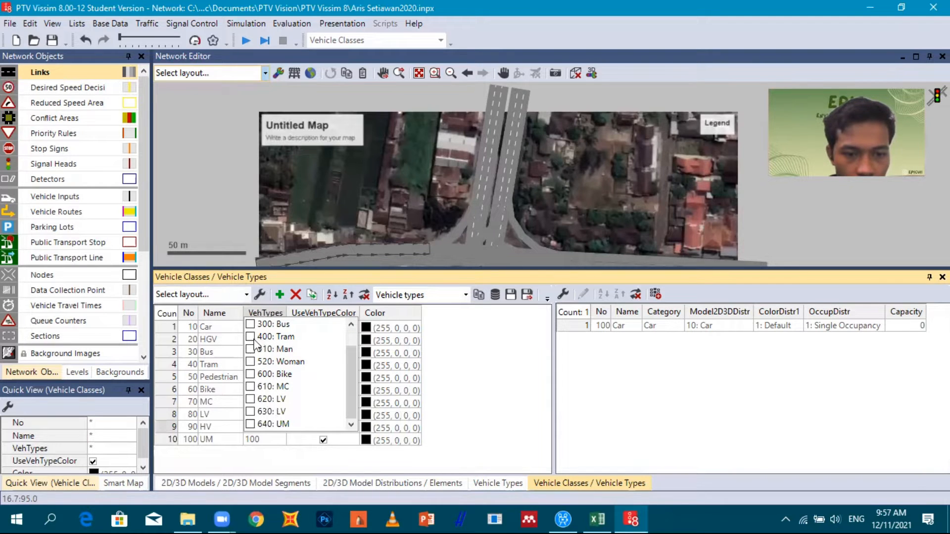
scroll(257, 357, up, 2)
scroll(257, 415, down, 2)
click(252, 412)
Add the vehicle type 640: UM to the UM vehicle class
click(282, 440)
click(283, 440)
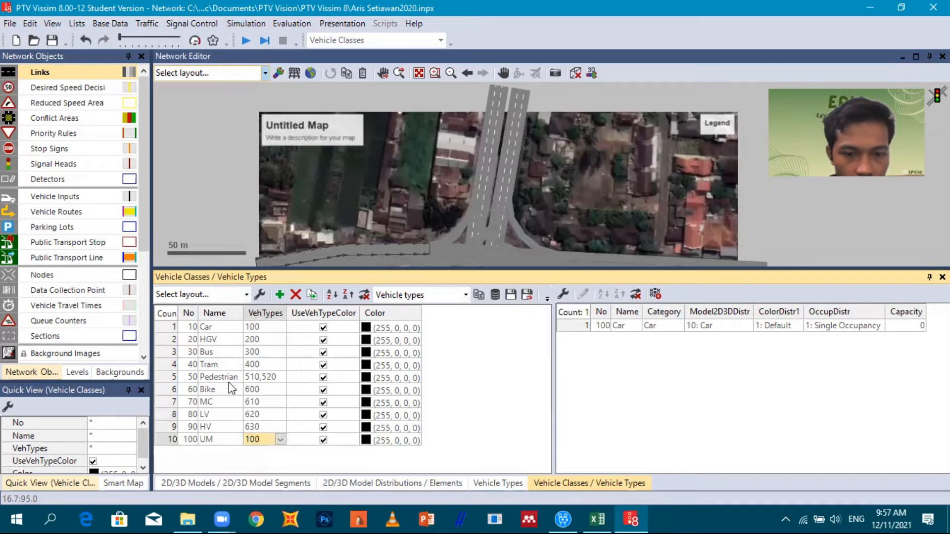
scroll(268, 439, down, 1)
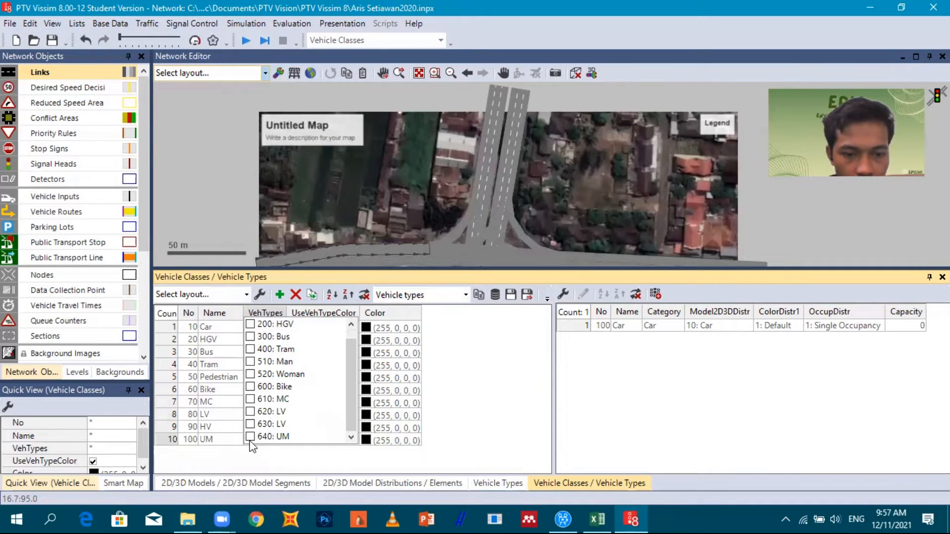
click(250, 437)
click(283, 465)
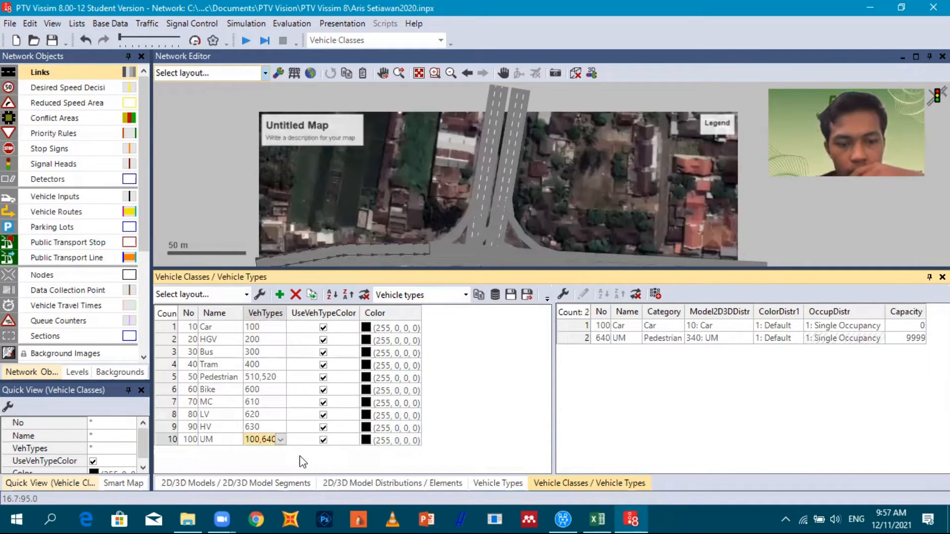
Remove the vehicle type 100: Car from the UM vehicle class
click(271, 416)
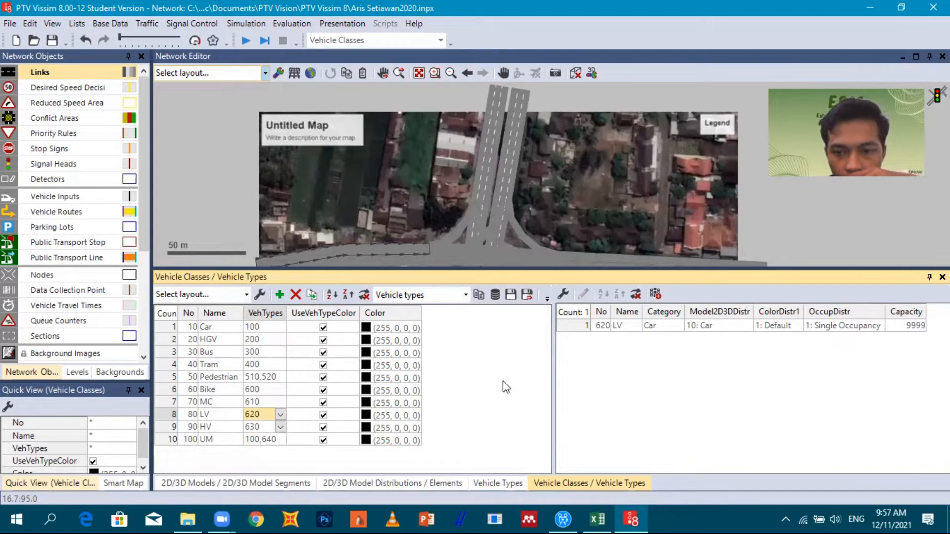
click(276, 440)
click(280, 439)
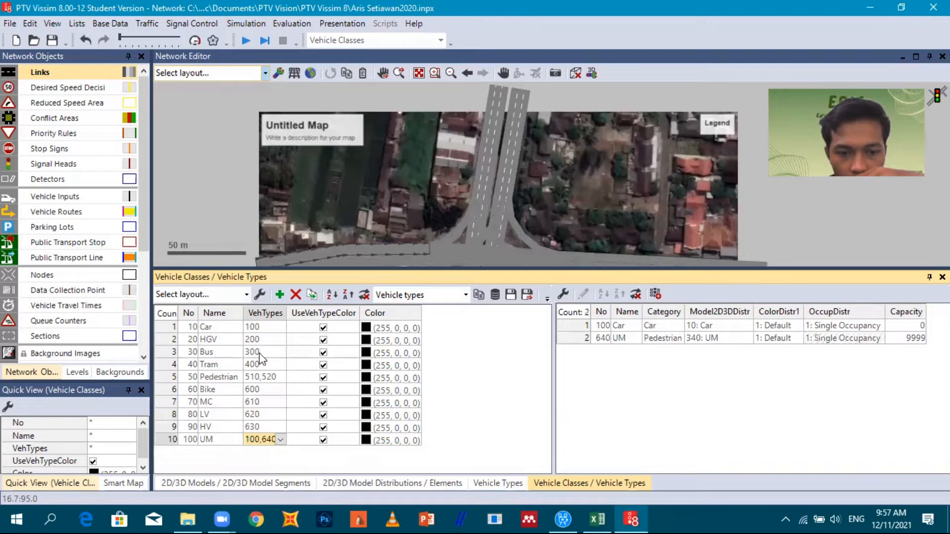
click(489, 427)
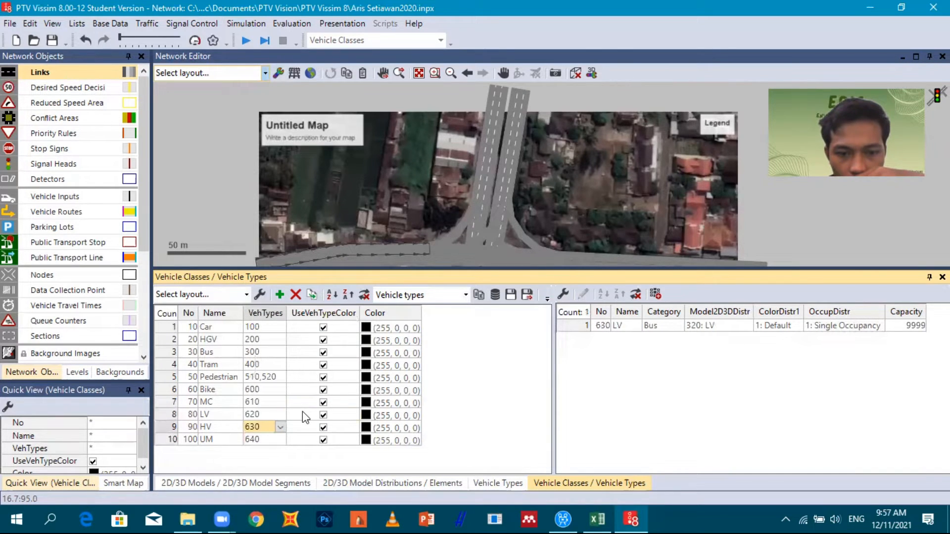
Shrink the vehicle classes list so the network view shows the whole intersection
click(302, 411)
click(308, 402)
click(312, 390)
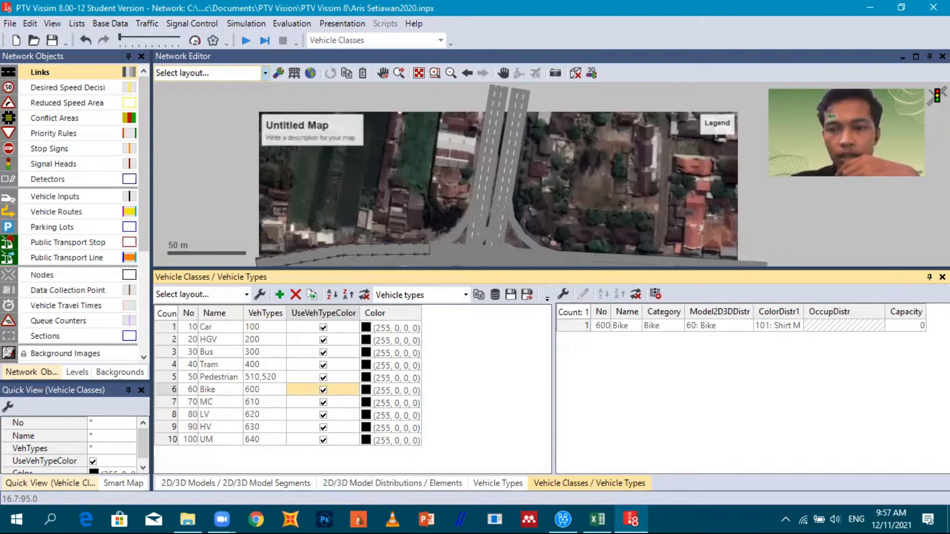
drag(615, 269, 605, 399)
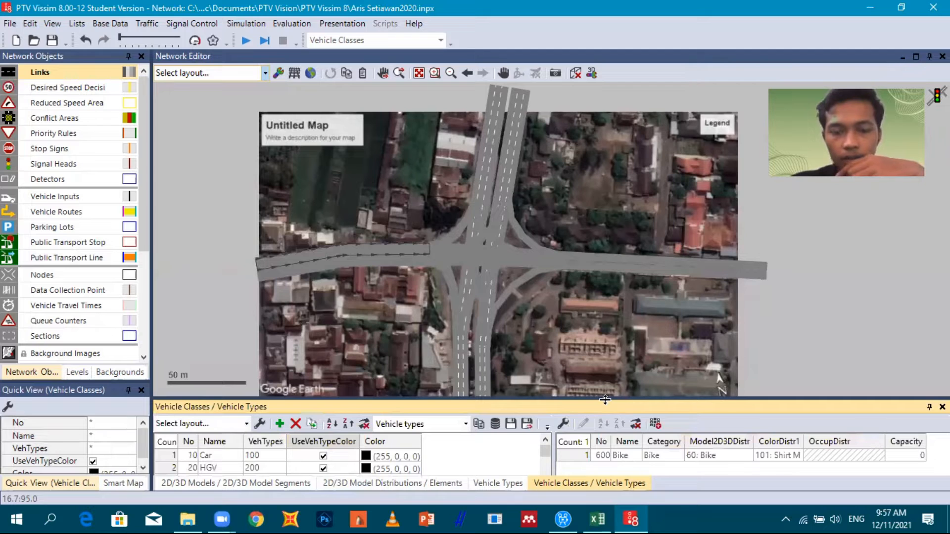
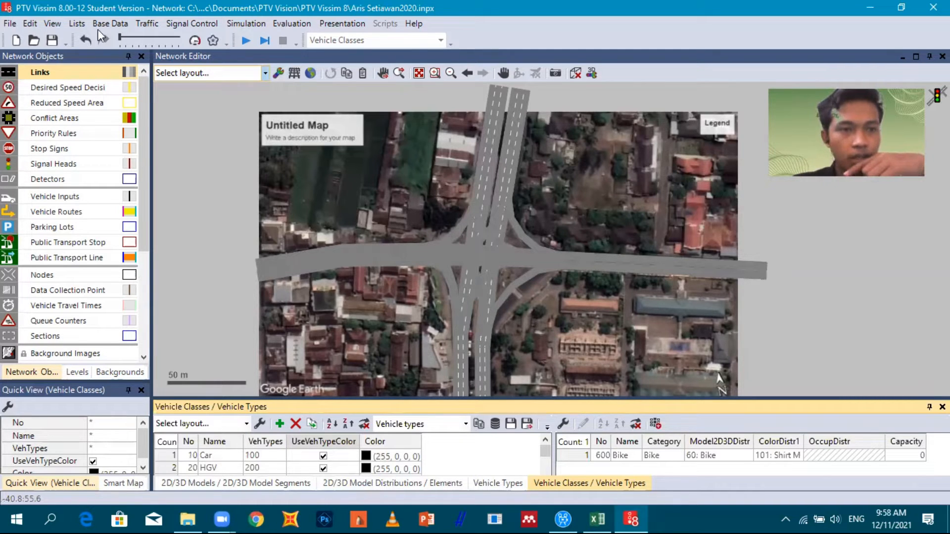
Open the list of desired speed distributions and enlarge its area
click(110, 23)
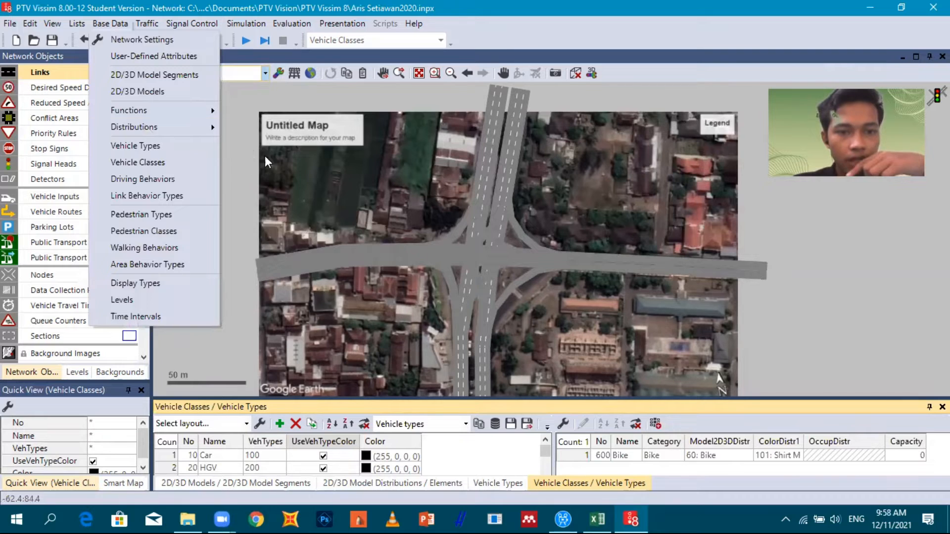
mouse_move(144, 127)
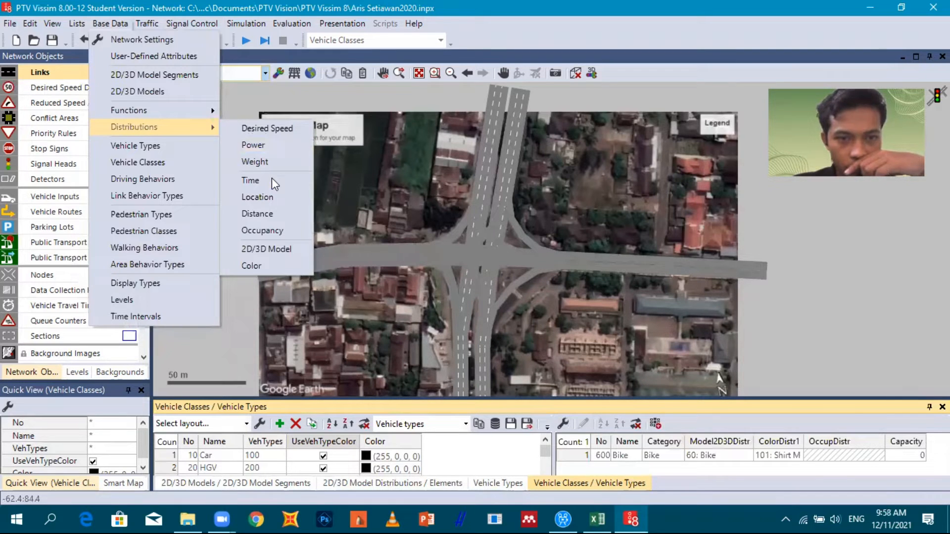
click(282, 130)
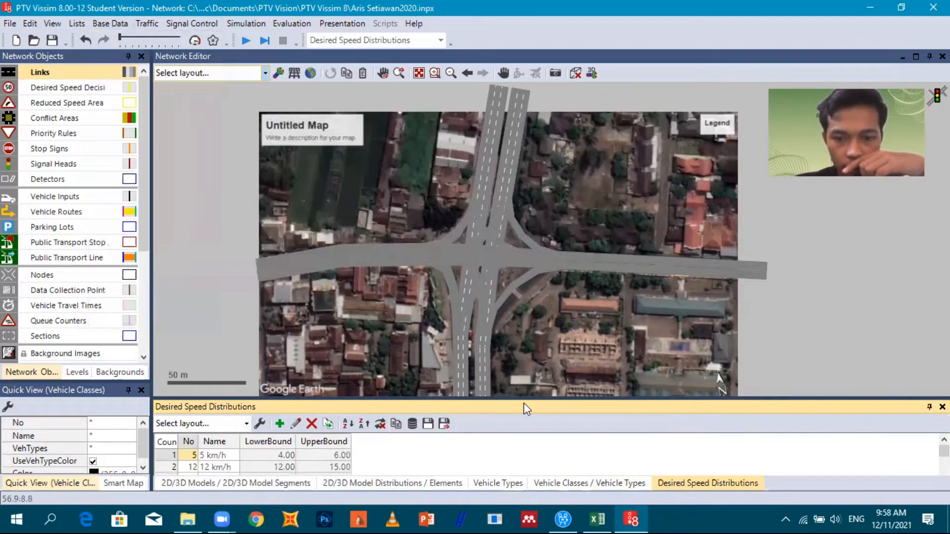
drag(516, 349, 516, 335)
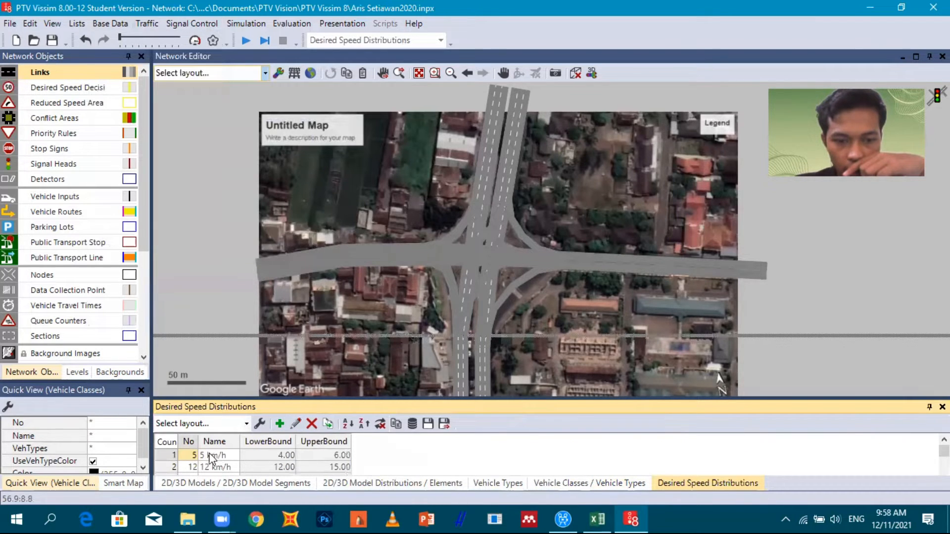
Add a new desired speed distribution named MC
scroll(209, 460, down, 10)
scroll(221, 462, down, 2)
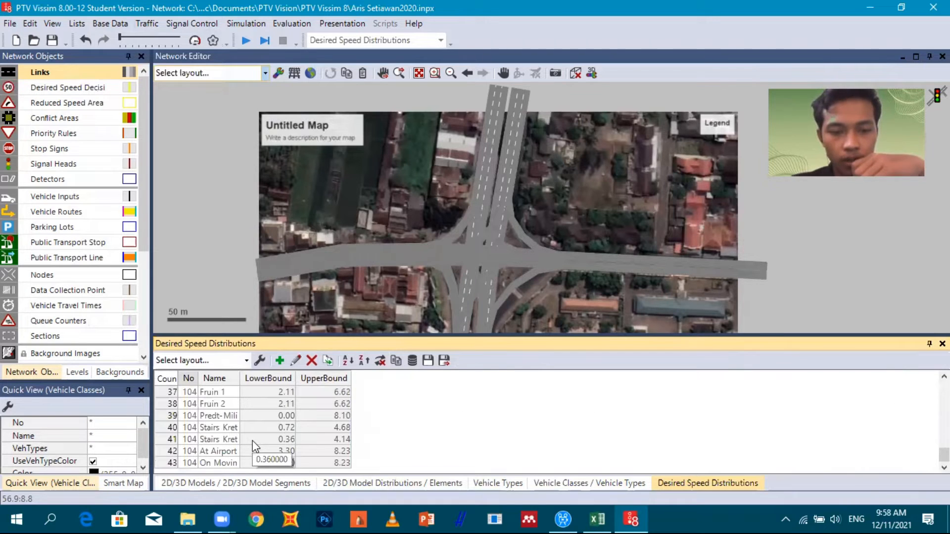
click(279, 361)
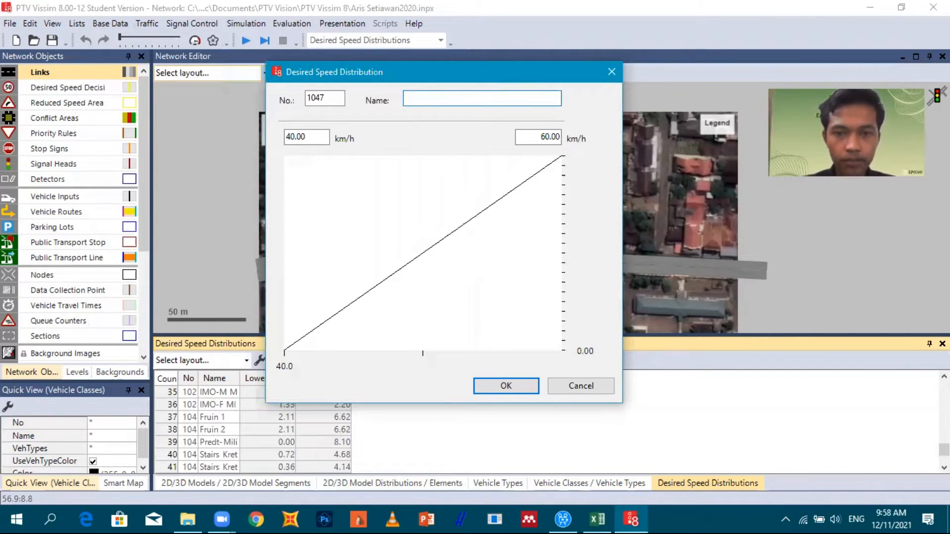
text(MC)
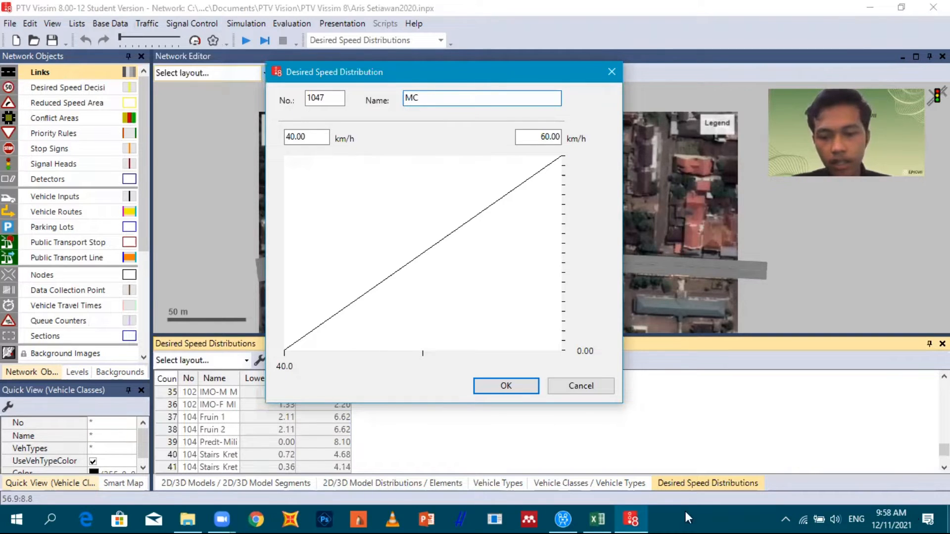
Switch to the Perhitungan Visim workbook in Excel and examine the Sepeda Motor speed distribution chart on the Data Kecepatan sheet
click(600, 517)
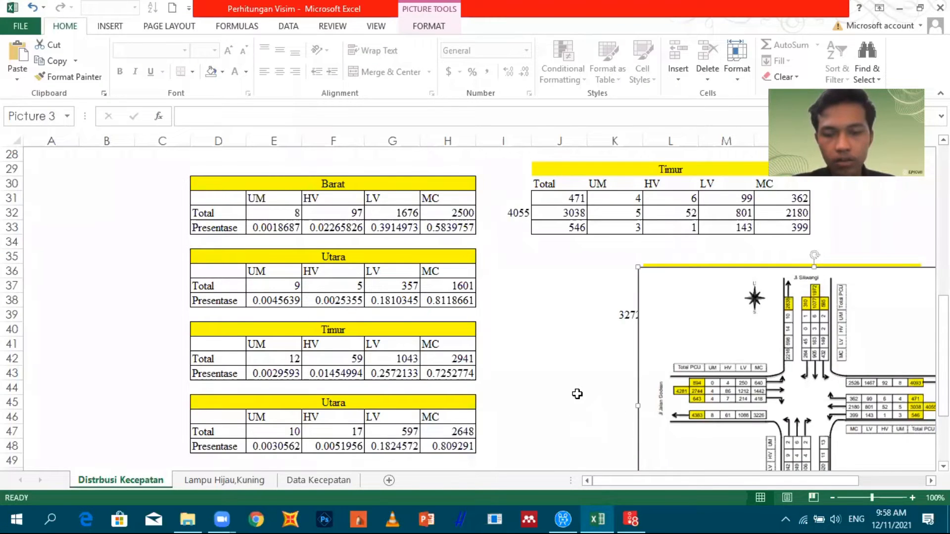
scroll(577, 394, down, 3)
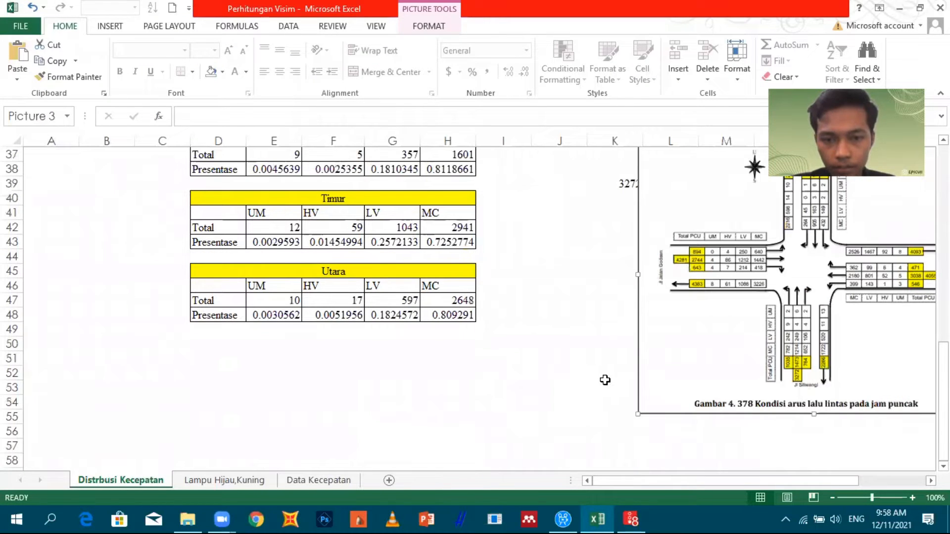
scroll(596, 376, up, 9)
scroll(327, 356, up, 3)
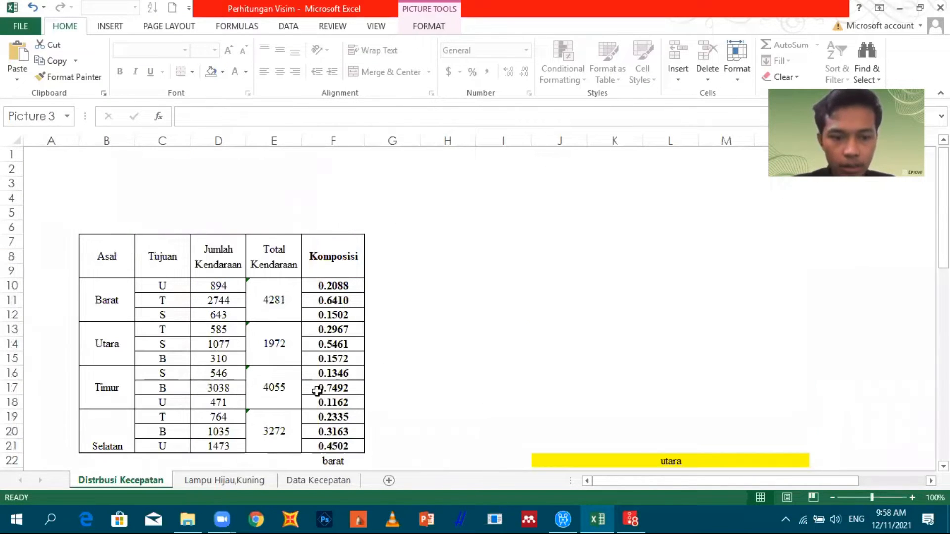
scroll(317, 391, down, 4)
click(318, 480)
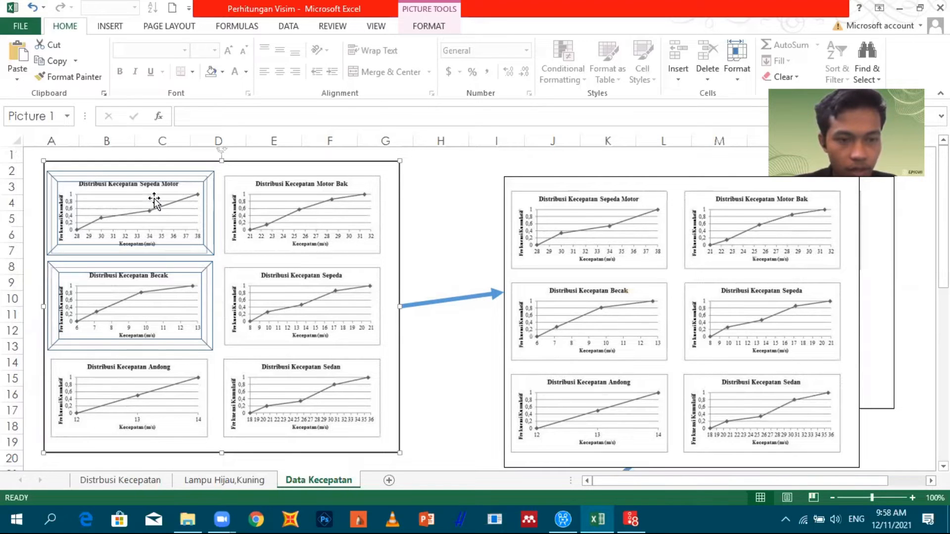
scroll(148, 220, down, 1)
scroll(105, 253, up, 1)
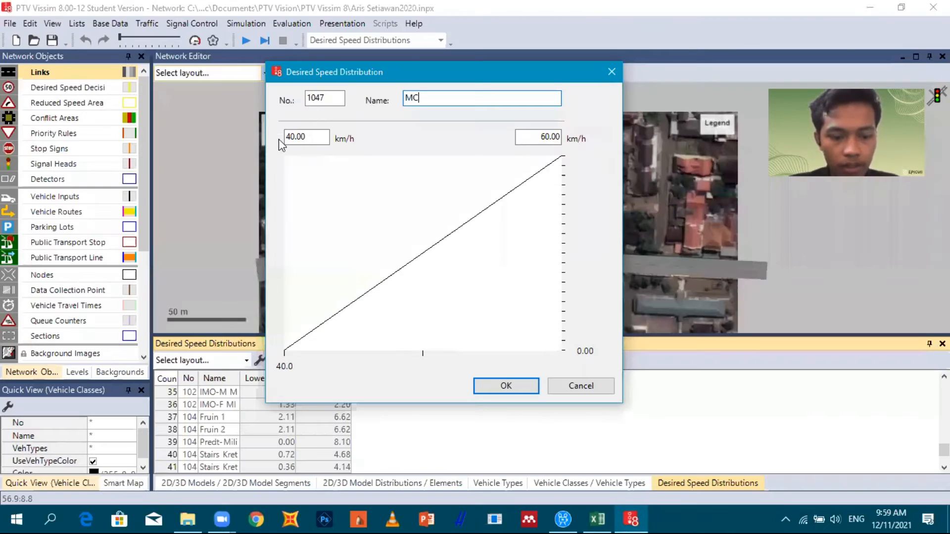
Back in Vissim, set the MC speed distribution's range from 28 to 38 km/h
key(Tab)
text(28)
key(Tab)
text(38)
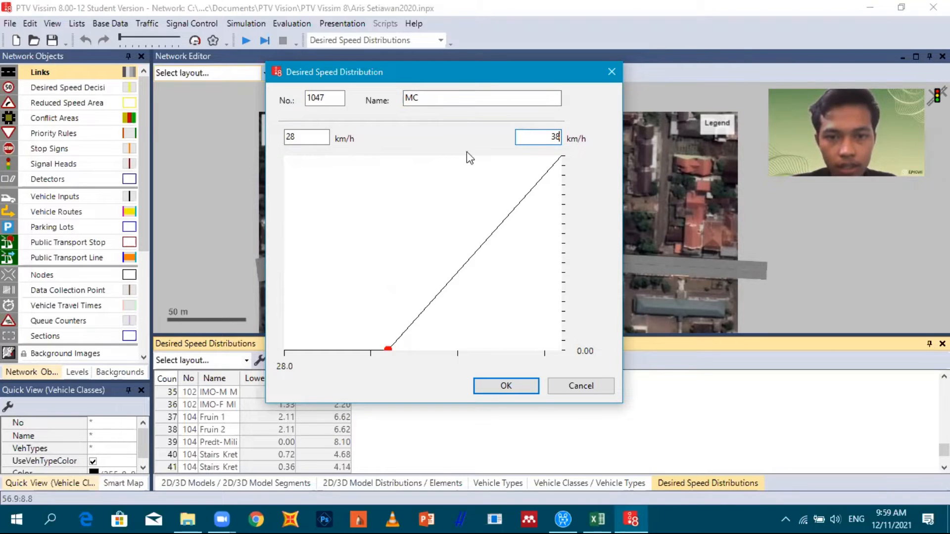
click(438, 97)
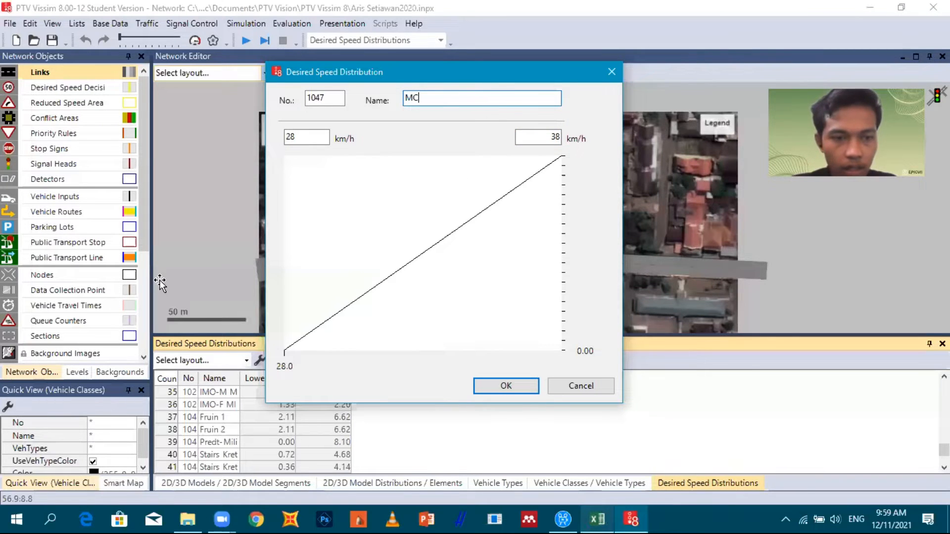
Following the Sepeda Motor chart in Excel, add a point to the MC curve in Vissim at 30.0 km/h and 0.30
key(alt+Tab)
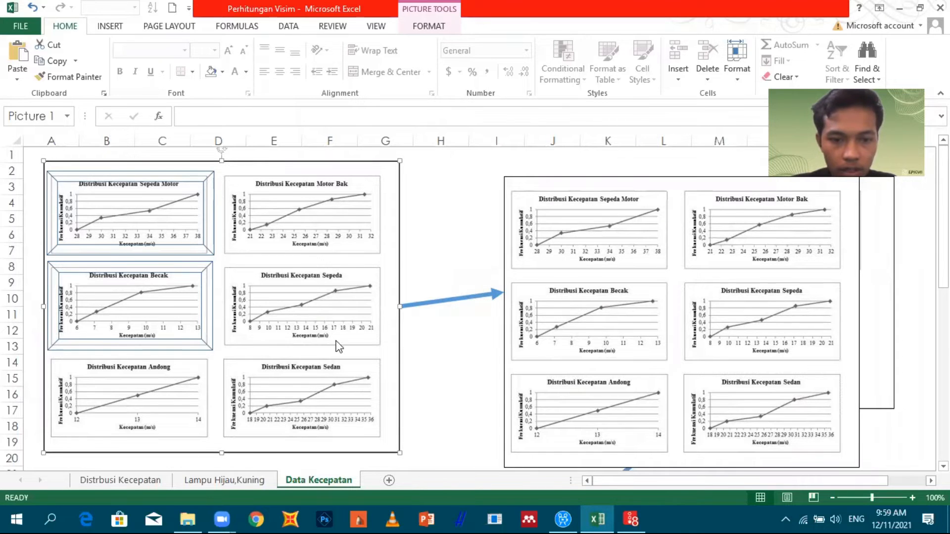
click(628, 518)
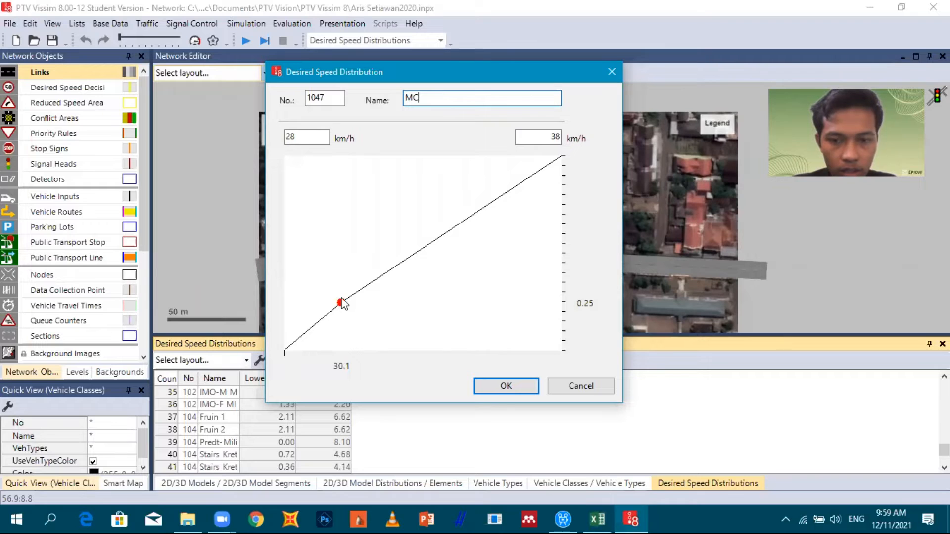
drag(344, 295, 337, 294)
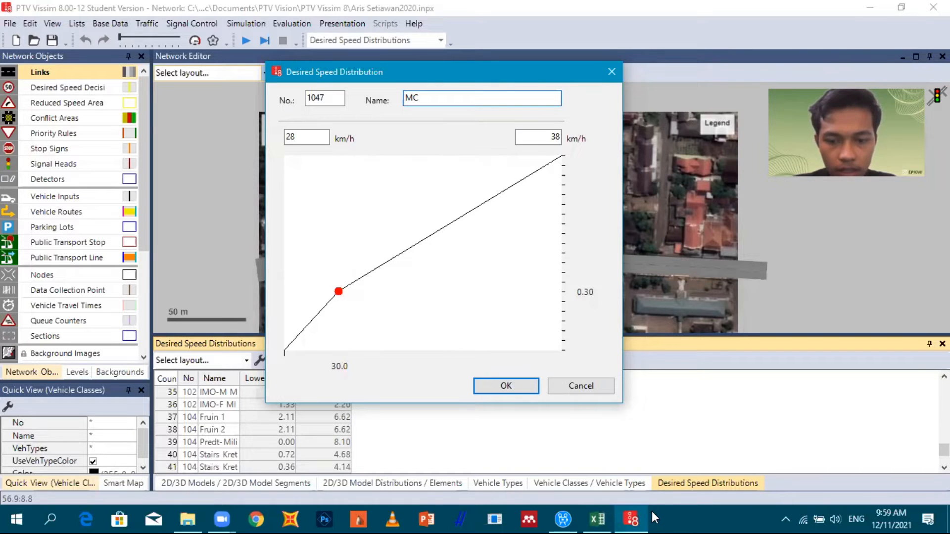
Recheck the Excel chart, add a second MC curve point at 34.0 km/h and 0.50, and save the distribution
key(alt+Tab)
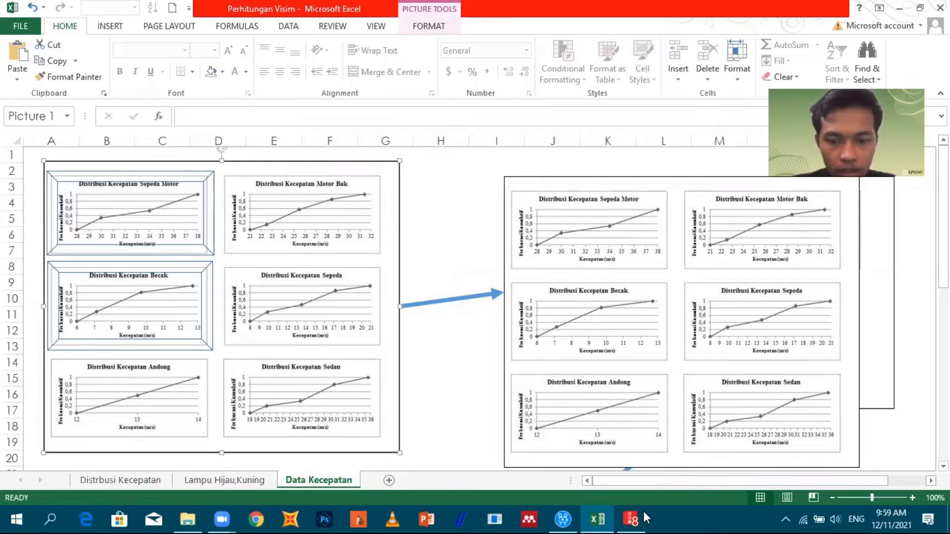
key(alt+Tab)
click(433, 233)
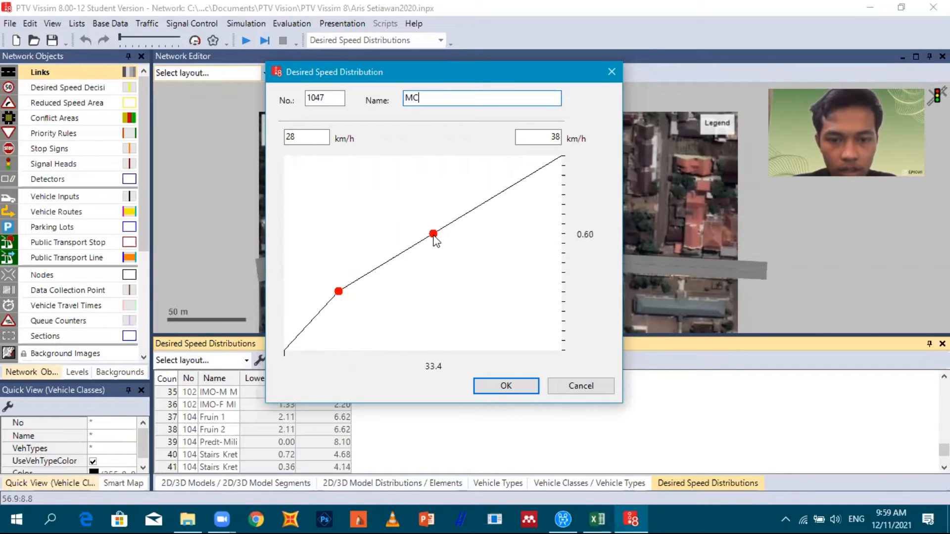
drag(441, 236, 449, 253)
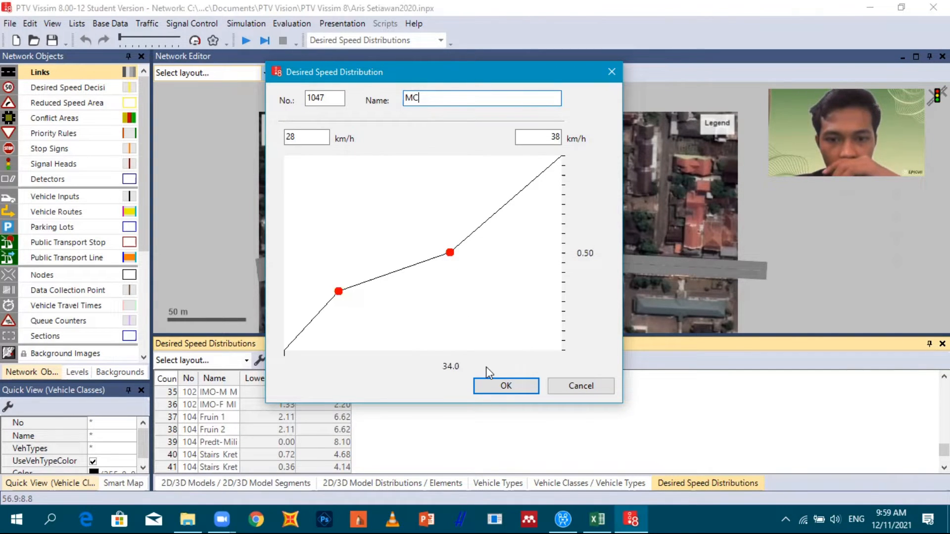
key(Return)
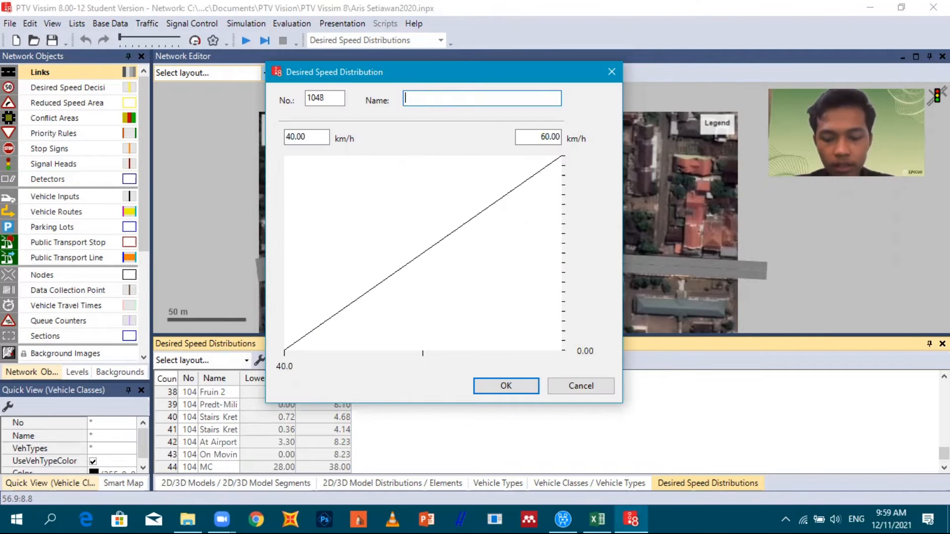
Name the new desired speed distribution LV and look up the Mobil Box speed chart in the Excel workbook
text(LV)
click(597, 517)
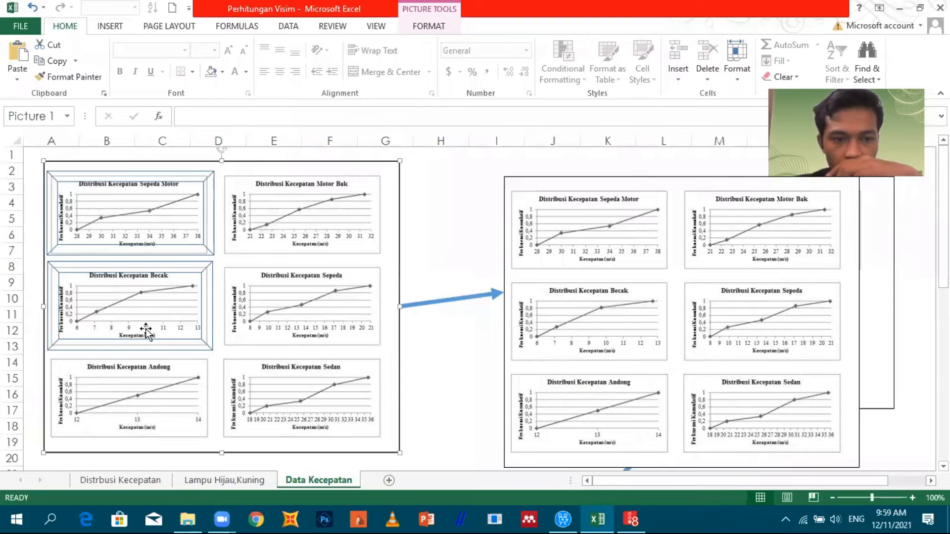
scroll(145, 330, down, 7)
scroll(148, 322, up, 2)
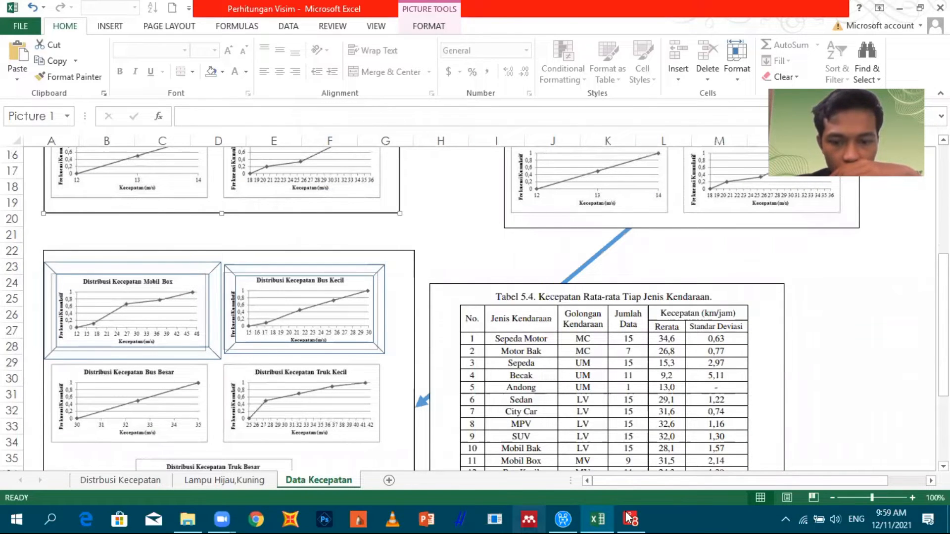
Return to Vissim and set the LV speed distribution's range from 12 to 48 km/h
key(alt+Tab)
double_click(287, 138)
text(12)
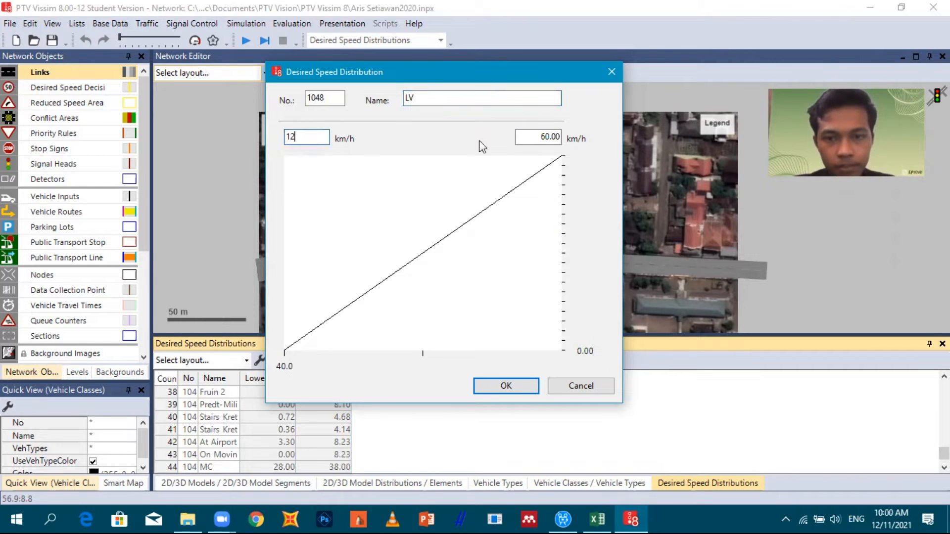
key(Tab)
text(48)
key(Tab)
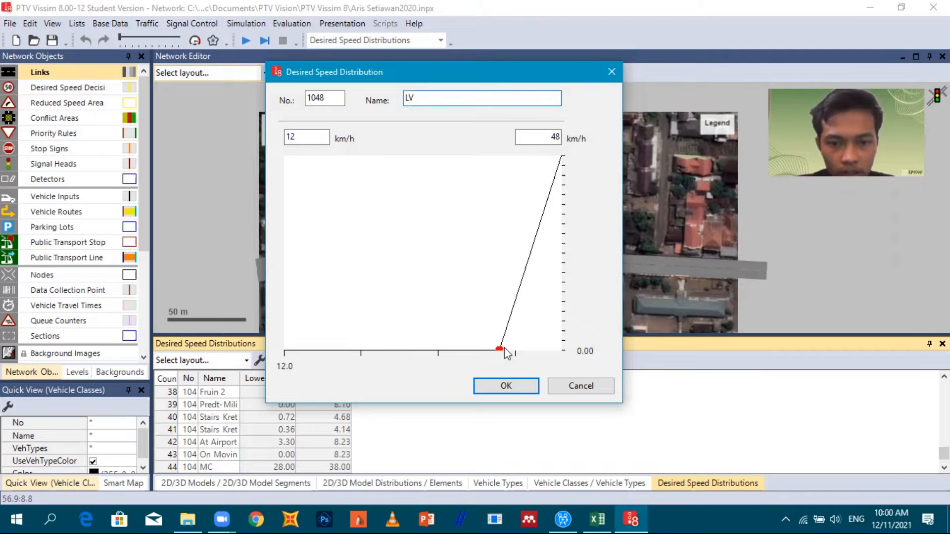
click(312, 139)
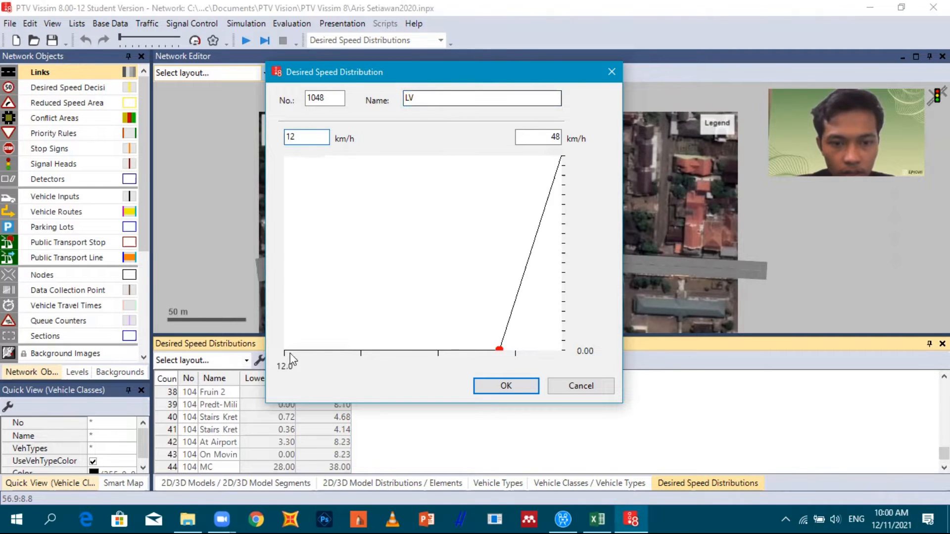
Switch to Excel and examine the speed distribution charts and the average speed table for each vehicle type
click(605, 517)
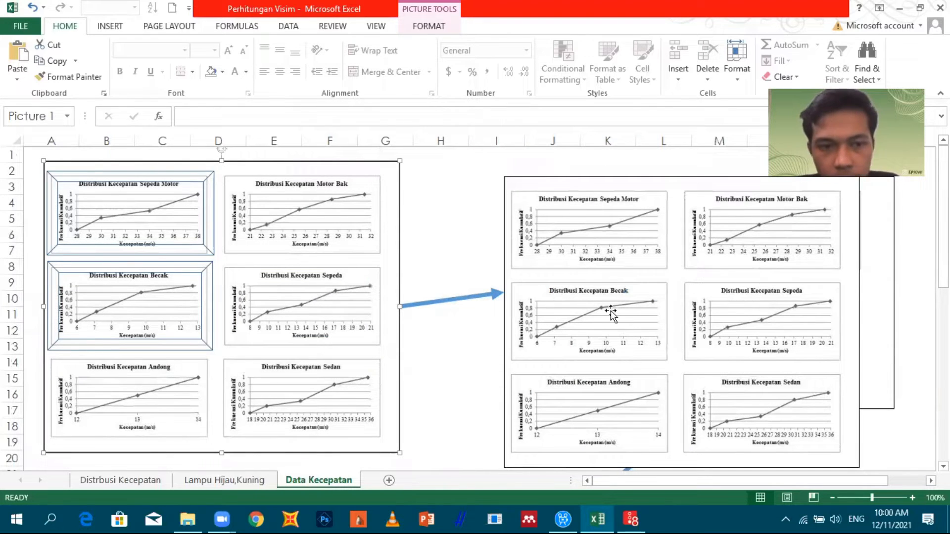
scroll(348, 293, down, 1)
scroll(348, 293, up, 1)
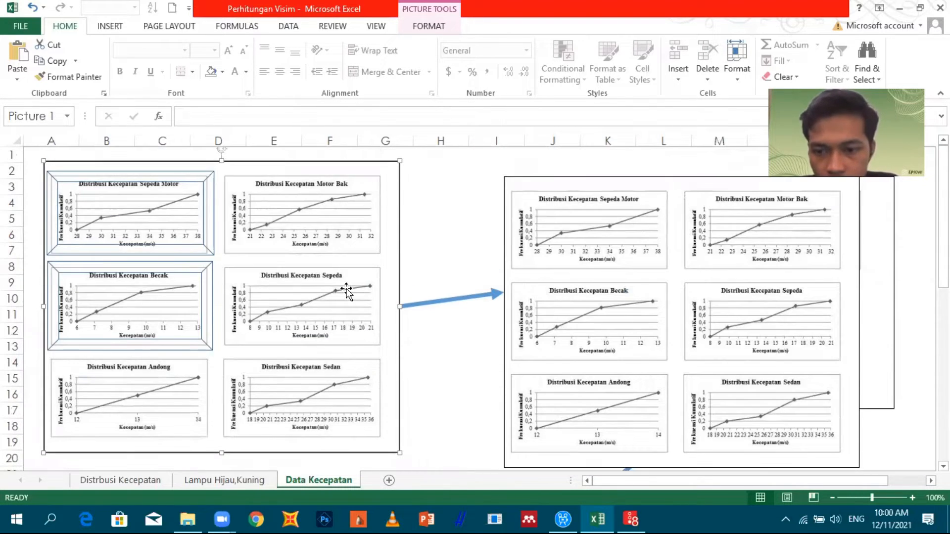
scroll(346, 292, down, 4)
scroll(303, 322, down, 3)
scroll(257, 331, up, 1)
scroll(640, 361, up, 4)
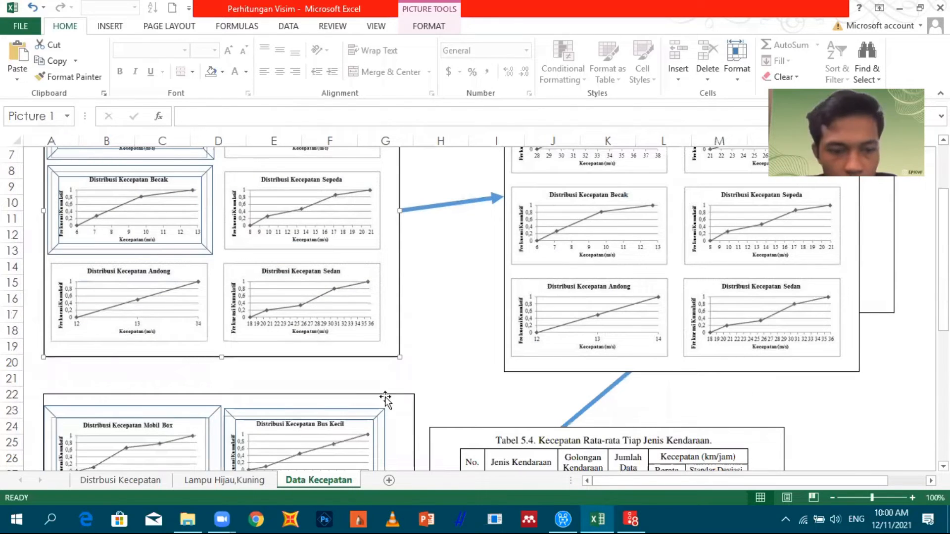
scroll(127, 394, down, 3)
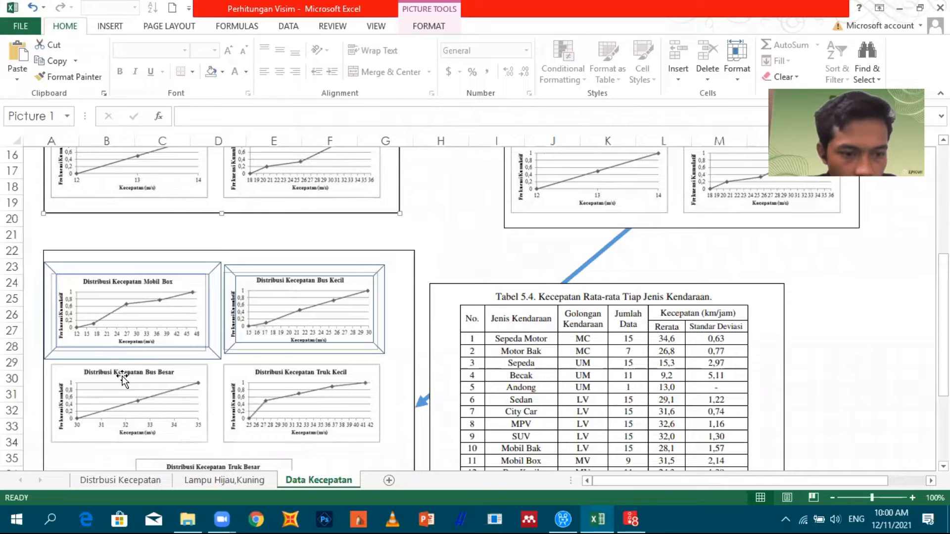
scroll(342, 385, down, 2)
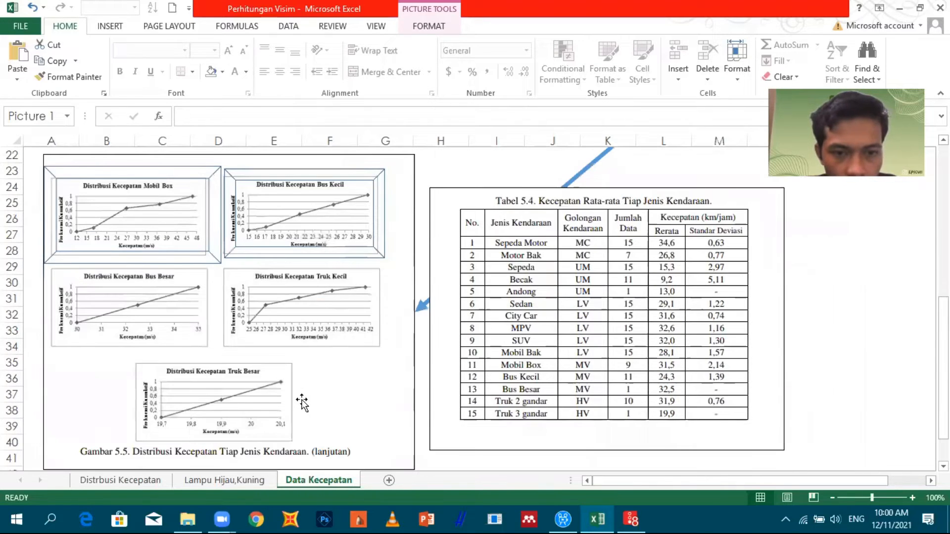
scroll(301, 402, up, 7)
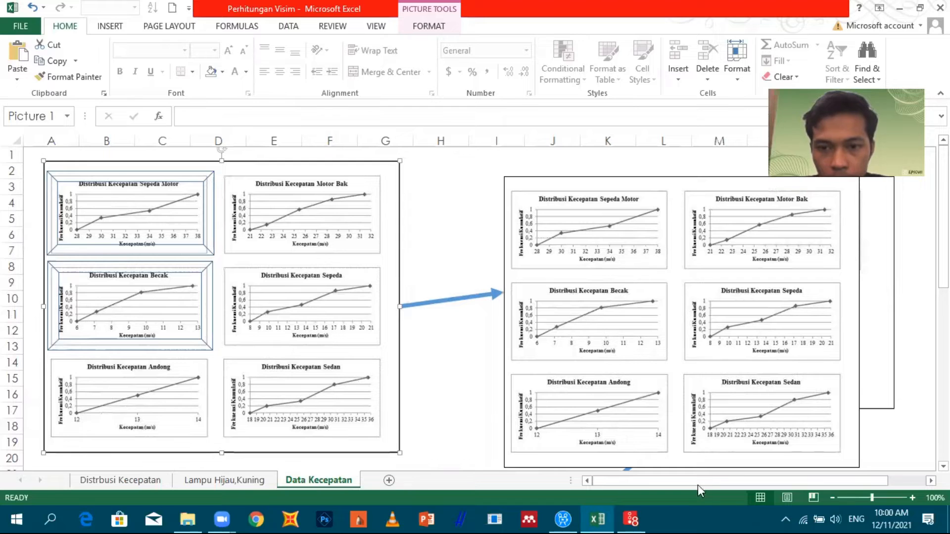
Uncover the City Car speed chart in Excel and set the LV distribution's range from 24 to 39 km/h in Vissim
drag(647, 406, 140, 386)
scroll(628, 219, up, 2)
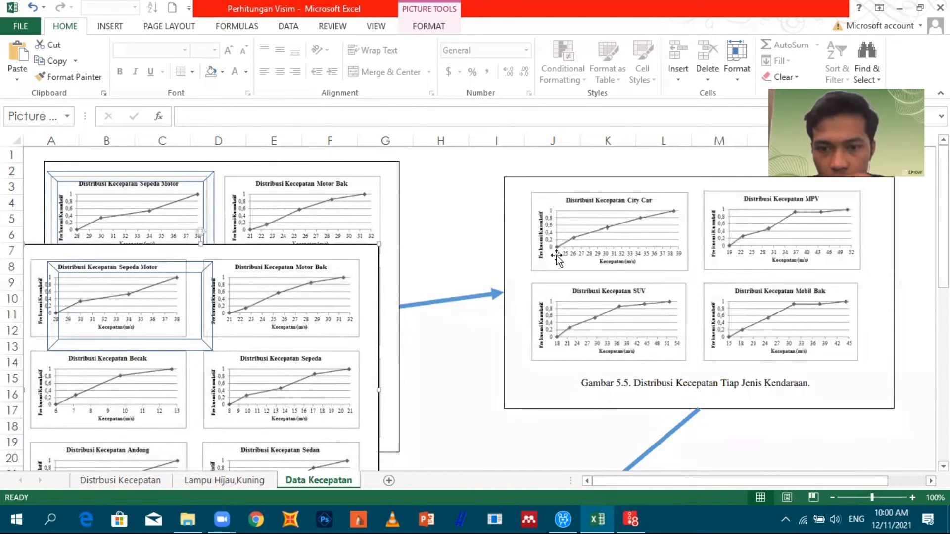
key(alt+Tab)
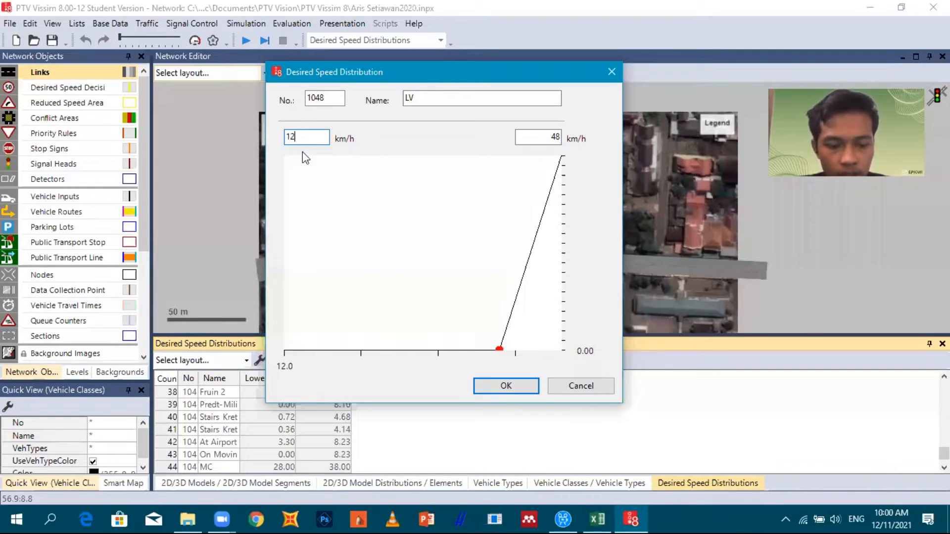
text(4)
key(Tab)
text(39)
click(543, 98)
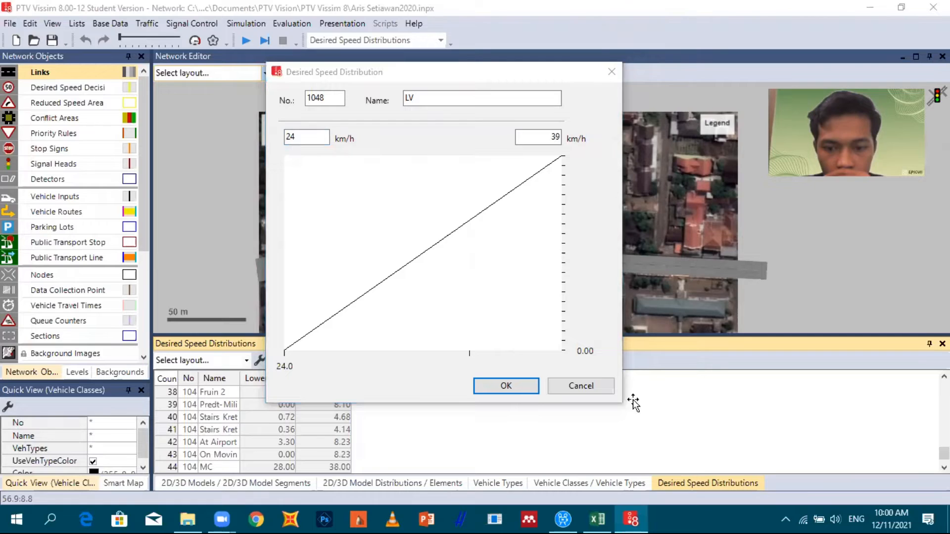
Following the City Car chart in Excel, add LV curve points at 26.0 km/h and about 0.3, and at 30.0 km/h and 0.50
key(alt+Tab)
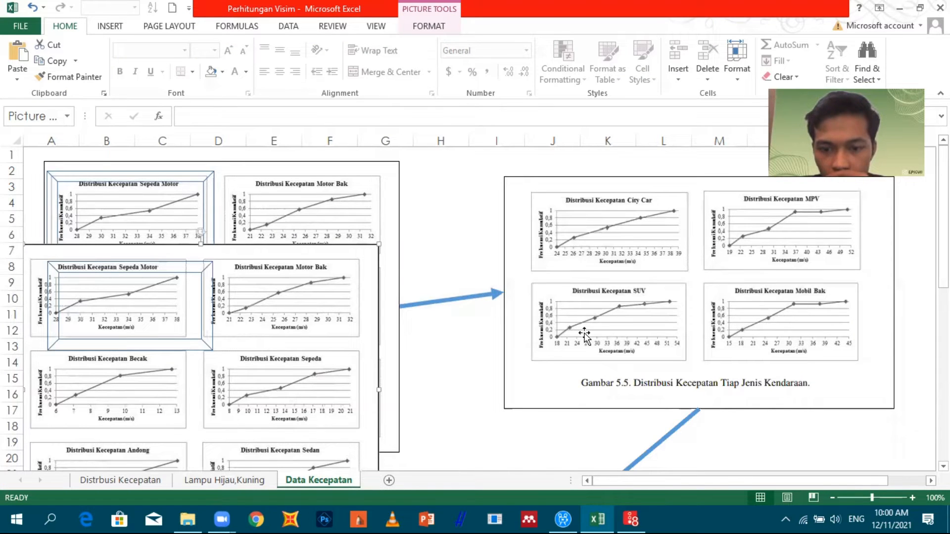
click(631, 519)
drag(351, 307, 320, 295)
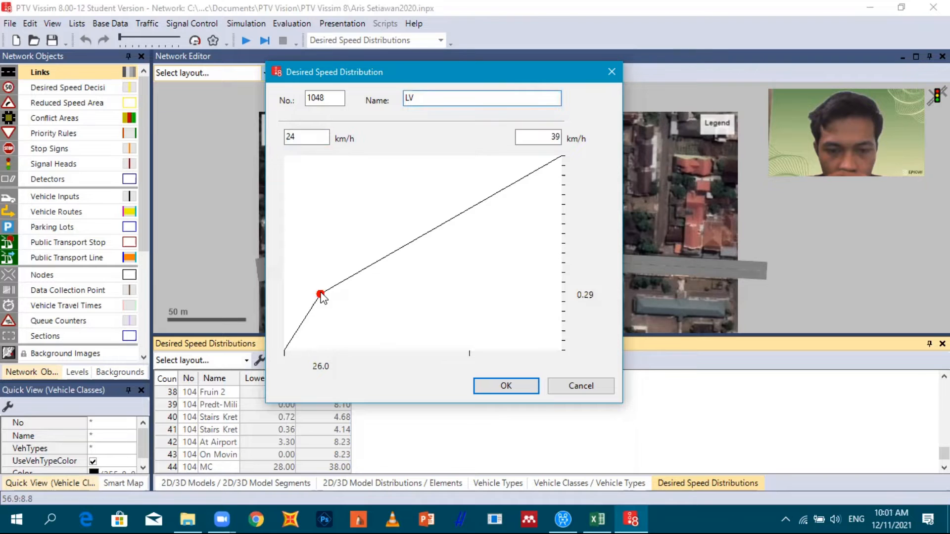
click(597, 519)
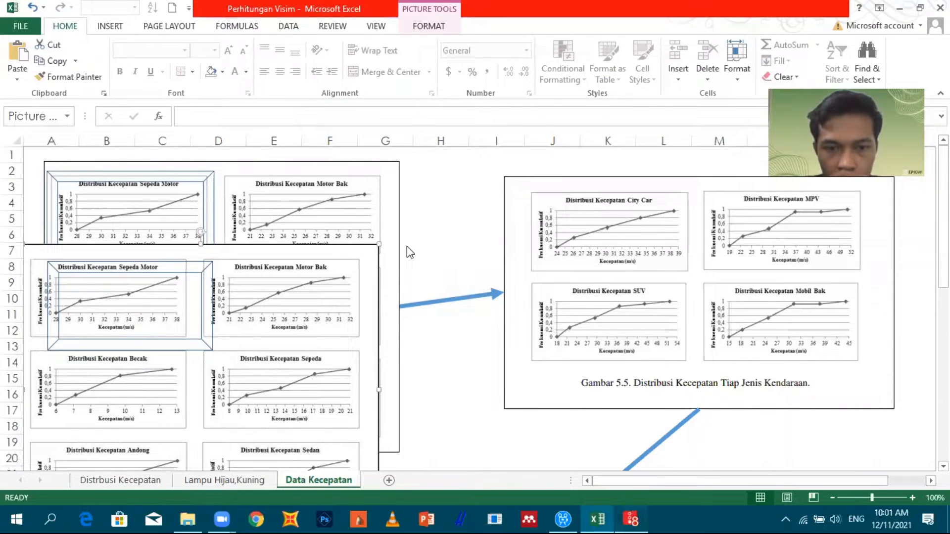
key(alt+Tab)
mouse_move(389, 251)
mouse_down()
mouse_move(406, 265)
mouse_move(395, 260)
mouse_move(397, 249)
mouse_move(398, 261)
mouse_up()
Recheck the City Car chart, add a third LV curve point at 34.0 km/h and 0.80, and save the distribution
key(alt+Tab)
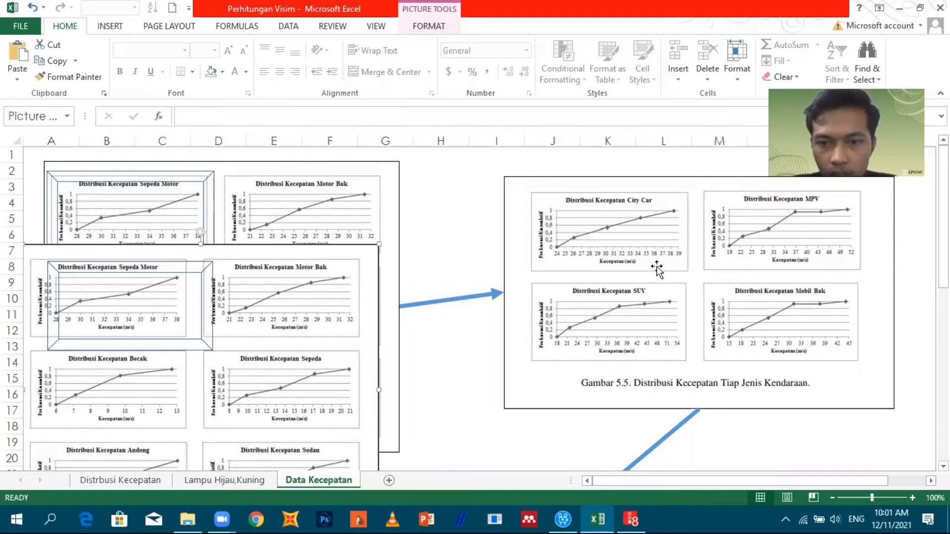
key(alt+Tab)
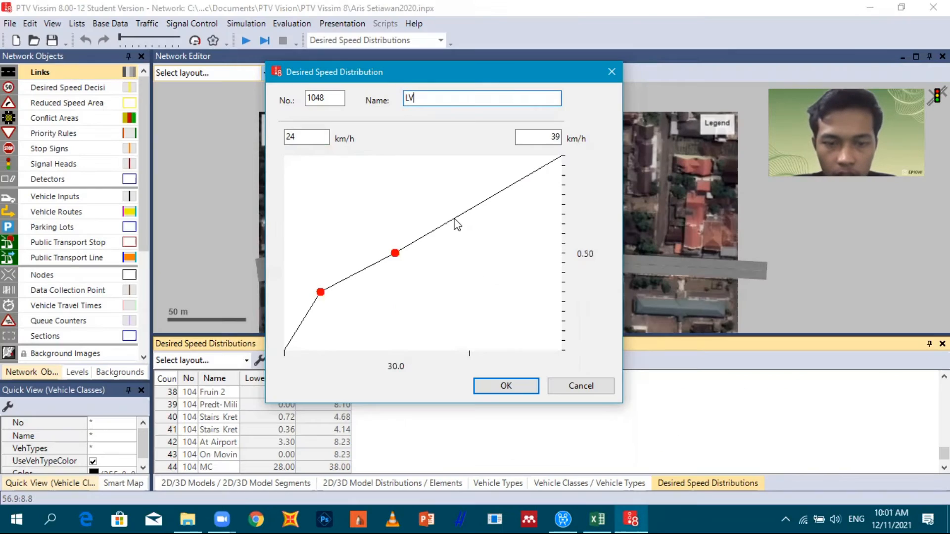
drag(454, 223, 473, 199)
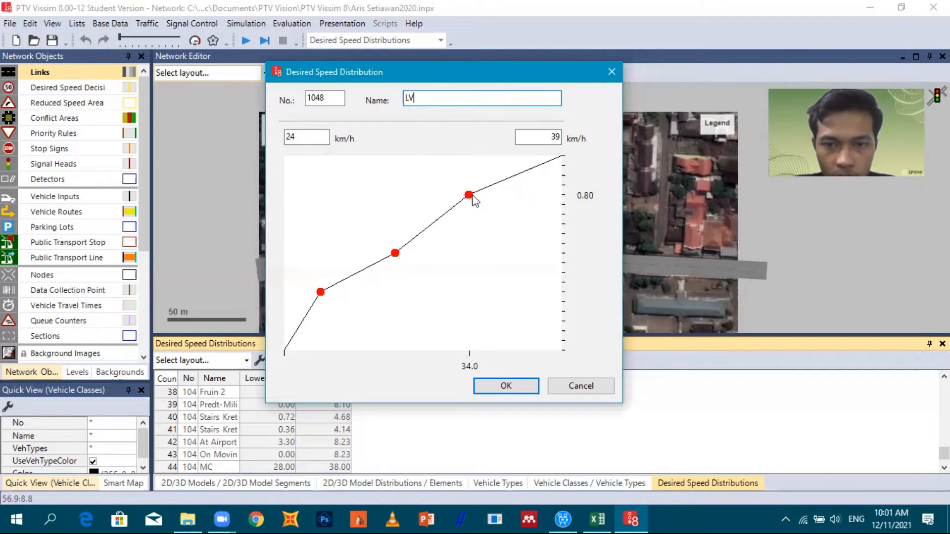
click(527, 383)
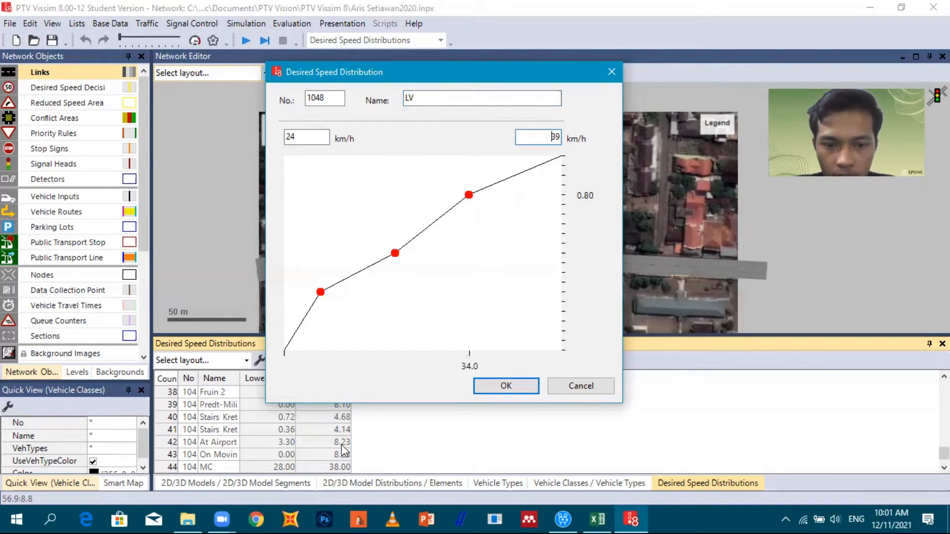
Create a new desired speed distribution named HV
click(221, 470)
click(279, 360)
text(HV)
key(Tab)
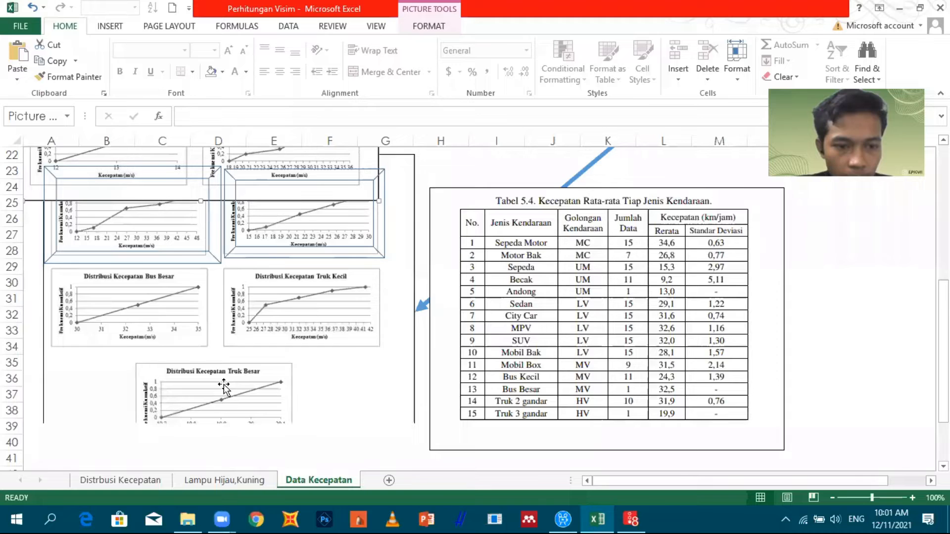
Switch to Excel, move the overlapping chart pictures aside, and examine the bus and truck speed distribution charts
scroll(222, 388, down, 4)
scroll(174, 272, up, 6)
click(157, 322)
drag(106, 263, 231, 257)
drag(77, 298, 186, 300)
scroll(187, 302, down, 2)
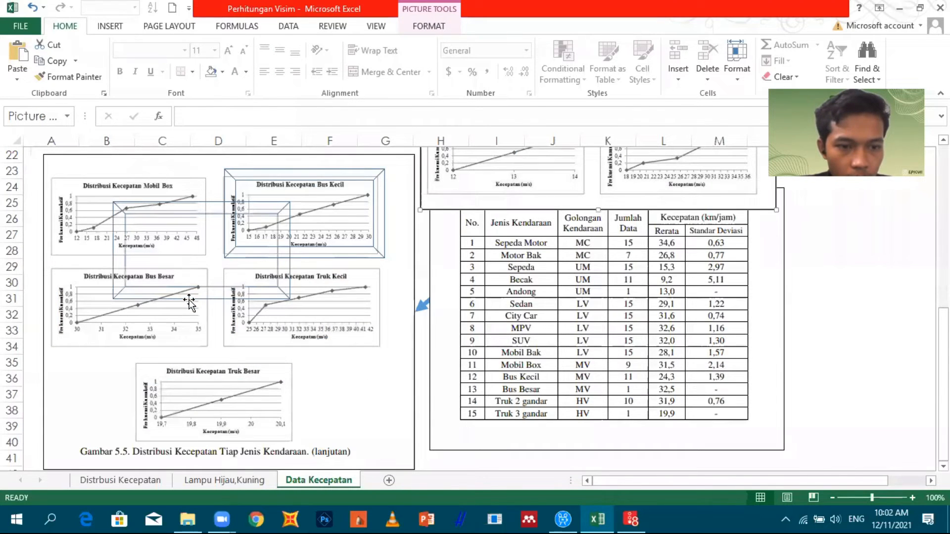
drag(224, 267, 304, 279)
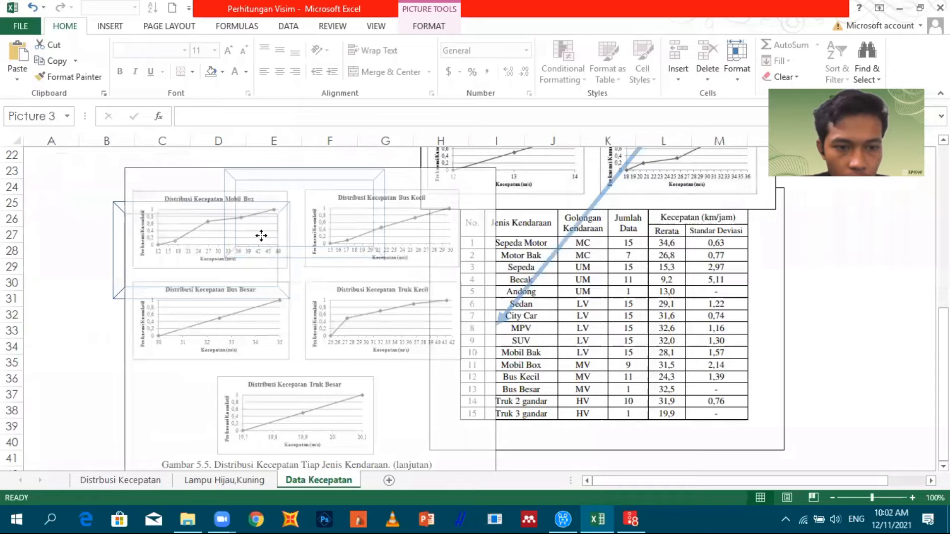
scroll(208, 189, down, 1)
drag(261, 238, 260, 319)
Return to Vissim and set the HV speed distribution's range from 30 to 35 km/h
click(630, 520)
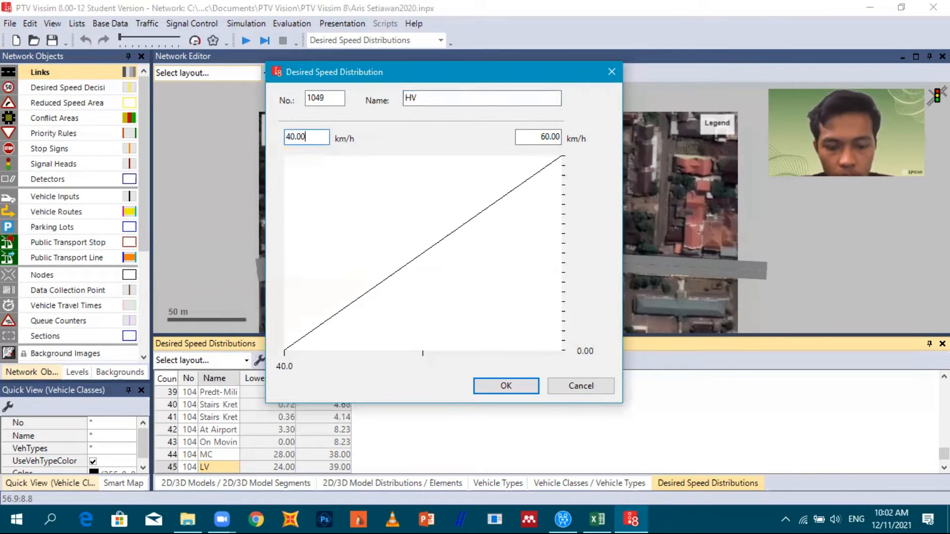
text(0)
key(Tab)
text(35)
Check the Bus Besar chart in Excel, add an HV curve point at 32.5 km/h and 0.50, and save the distribution
click(597, 518)
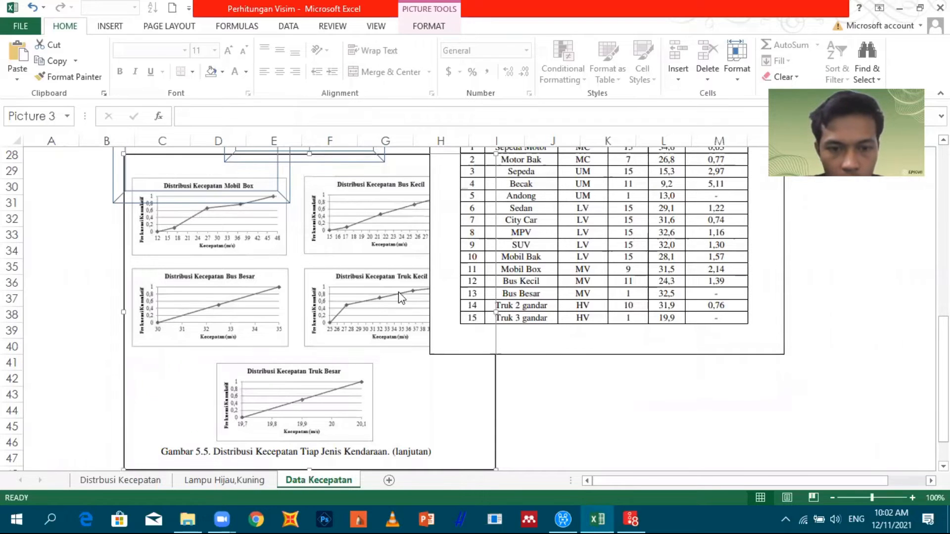
key(alt+Tab)
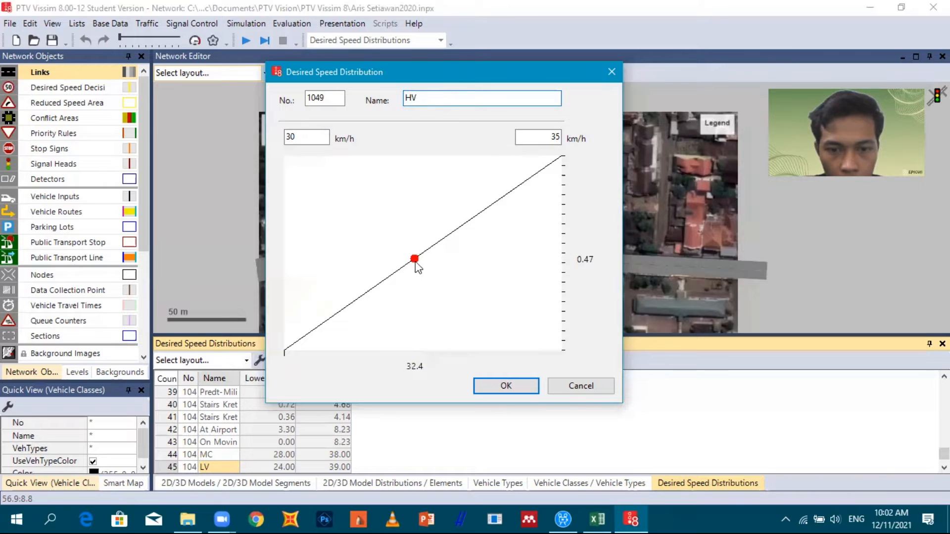
click(314, 139)
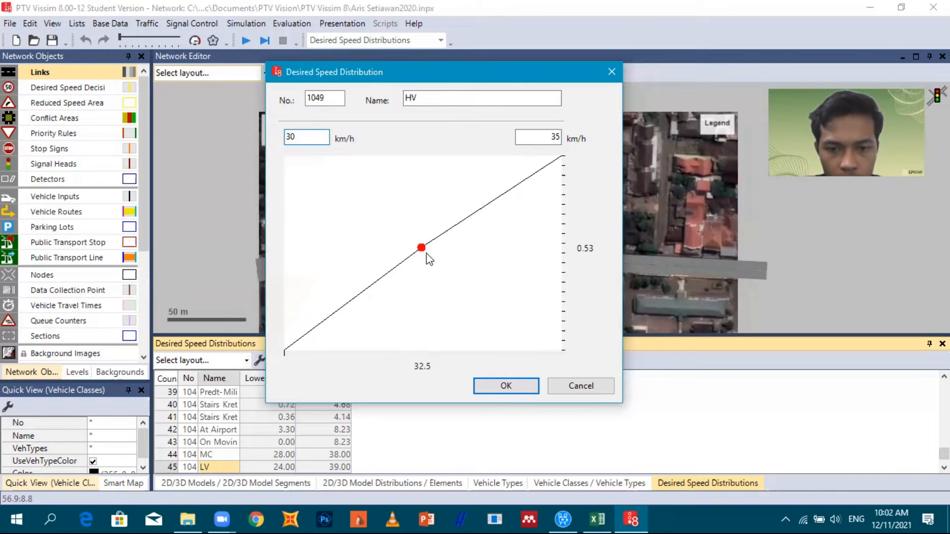
click(596, 514)
click(625, 512)
click(505, 387)
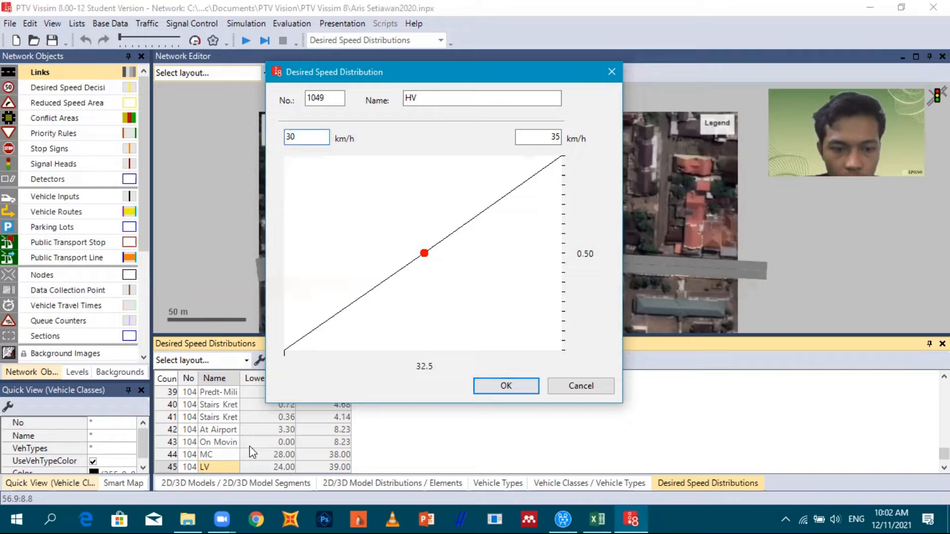
Create a new desired speed distribution named UM and look up the Becak speed chart in Excel
click(281, 355)
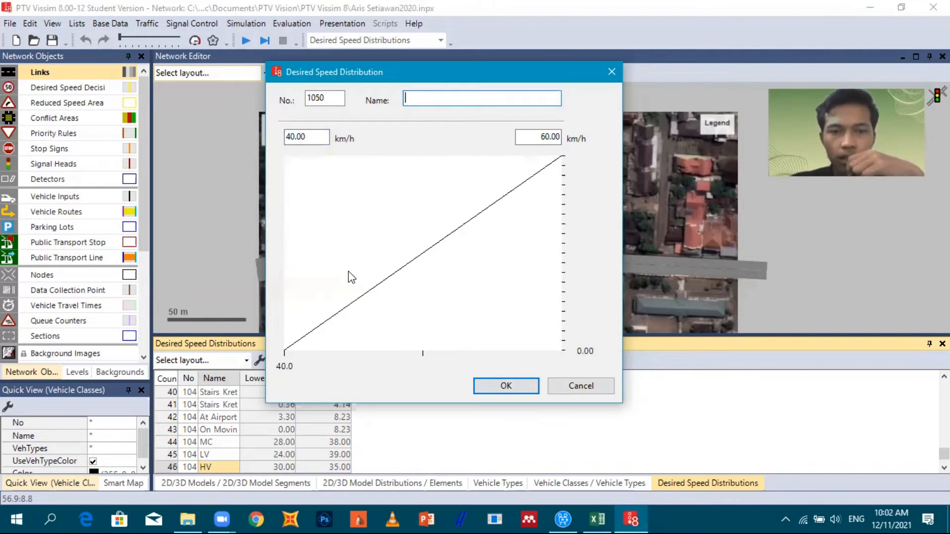
text(UM)
key(Tab)
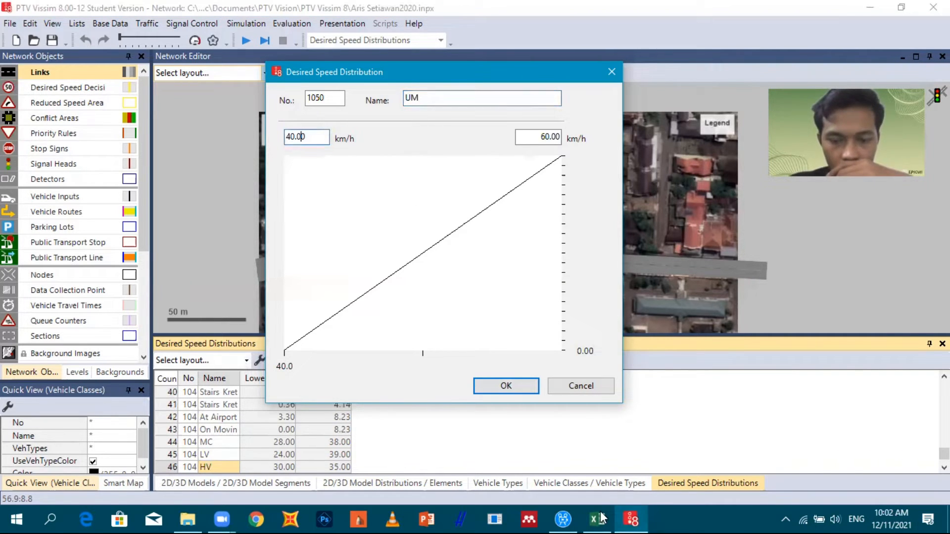
key(alt+Tab)
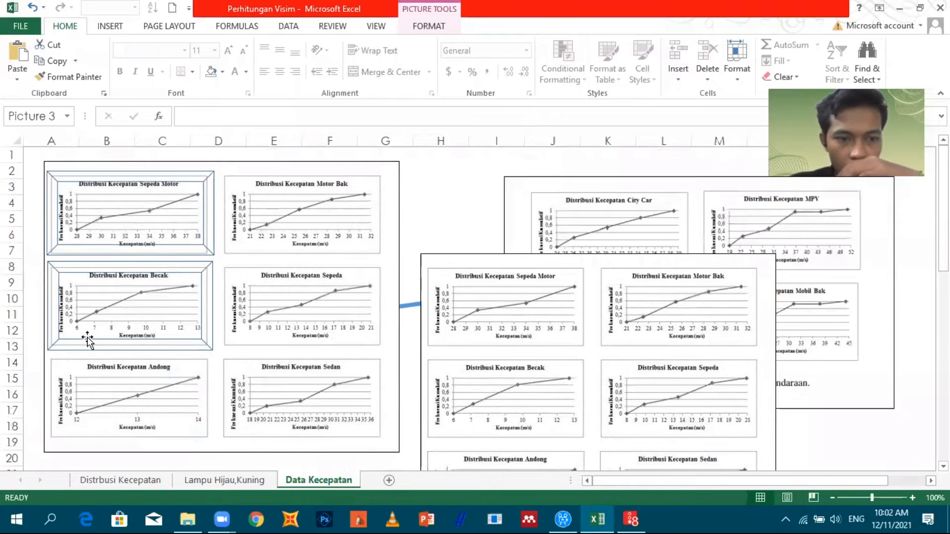
Return to Vissim and set the UM speed distribution's range from 6 to 13 km/h
click(630, 519)
drag(311, 139, 280, 147)
text(6)
key(Tab)
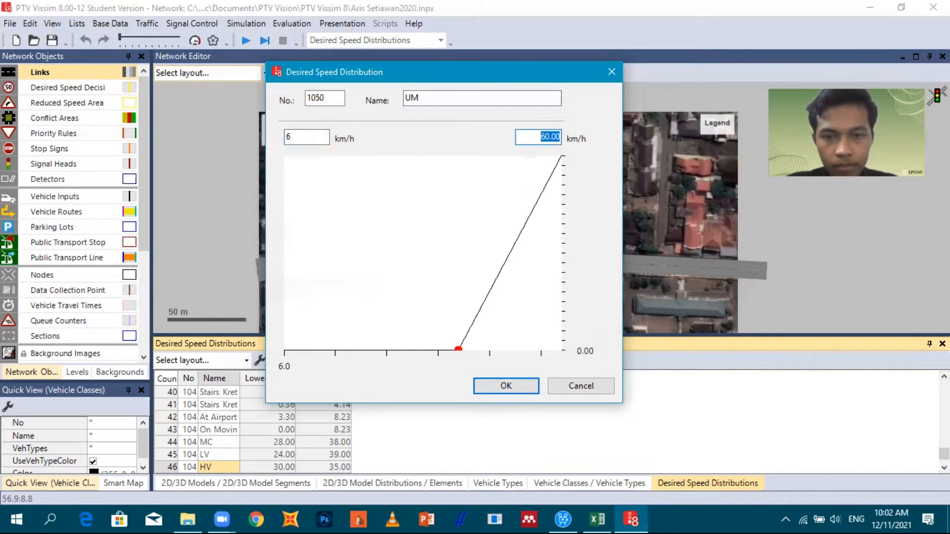
text(13)
key(Tab)
Check the Becak chart in Excel and add a UM curve point at about 7 km/h and 0.3
click(597, 520)
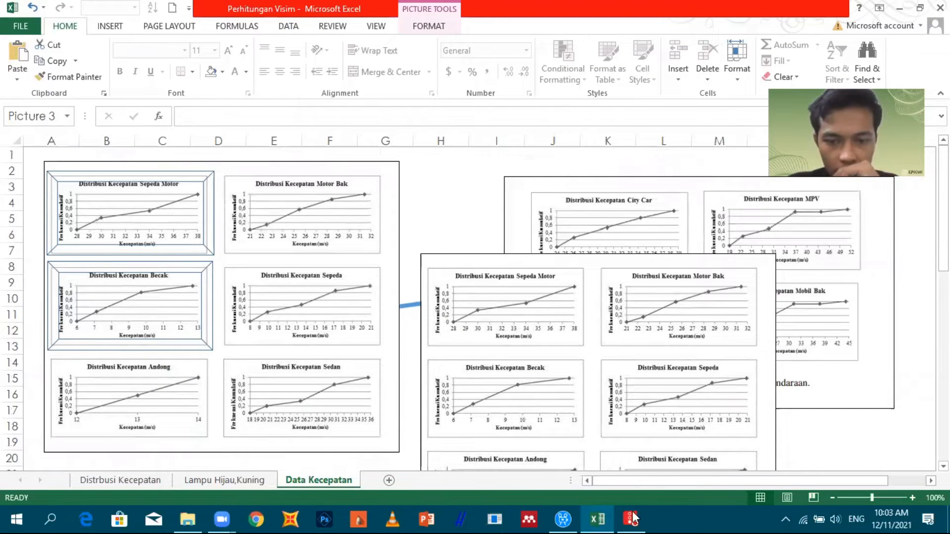
key(alt+Tab)
click(344, 308)
drag(344, 305, 325, 296)
Recheck the Becak chart, add a second UM curve point at 10.0 km/h and 0.80, and save the distribution
key(alt+Tab)
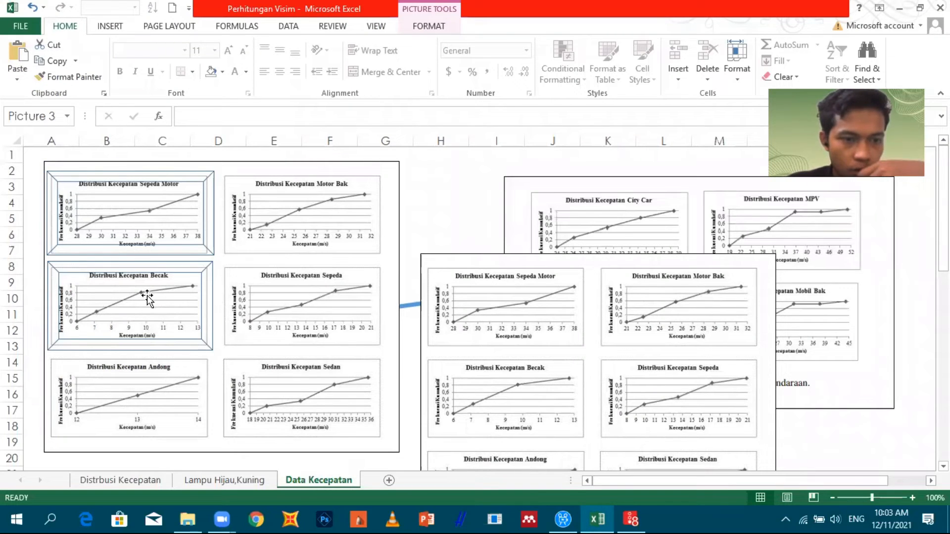
key(alt+Tab)
click(451, 220)
drag(447, 223, 442, 197)
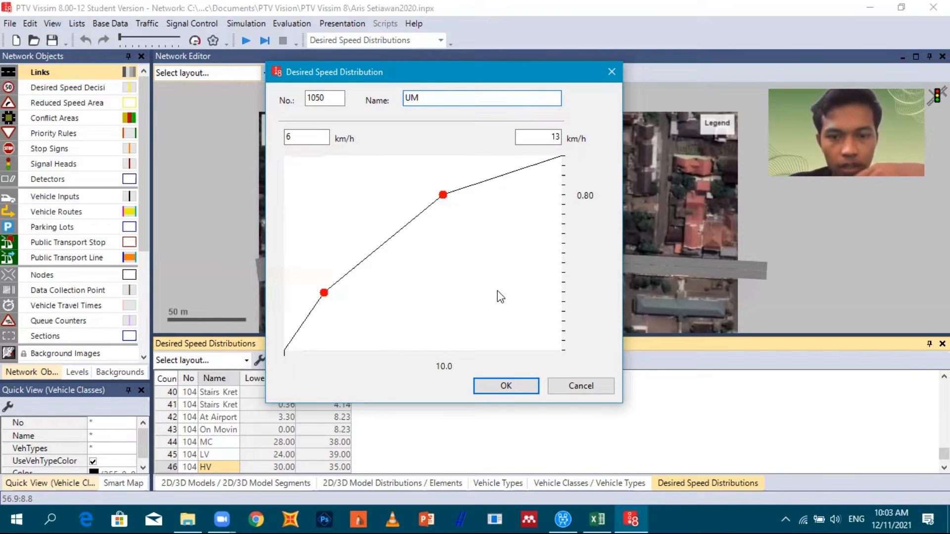
key(Return)
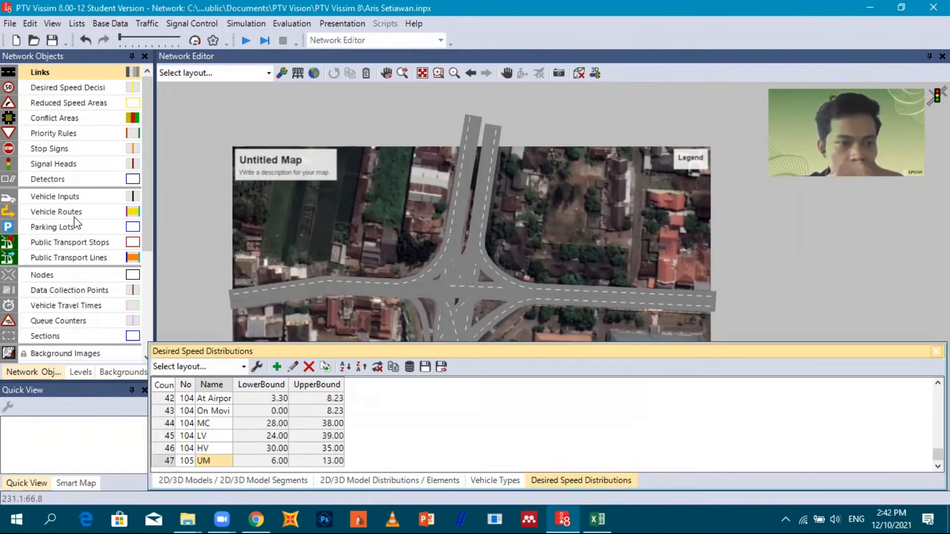
Place a static vehicle routing decision at the start of Jalan Godean Barat and route it to the far end of Jalan Siliwangi Utara
click(75, 216)
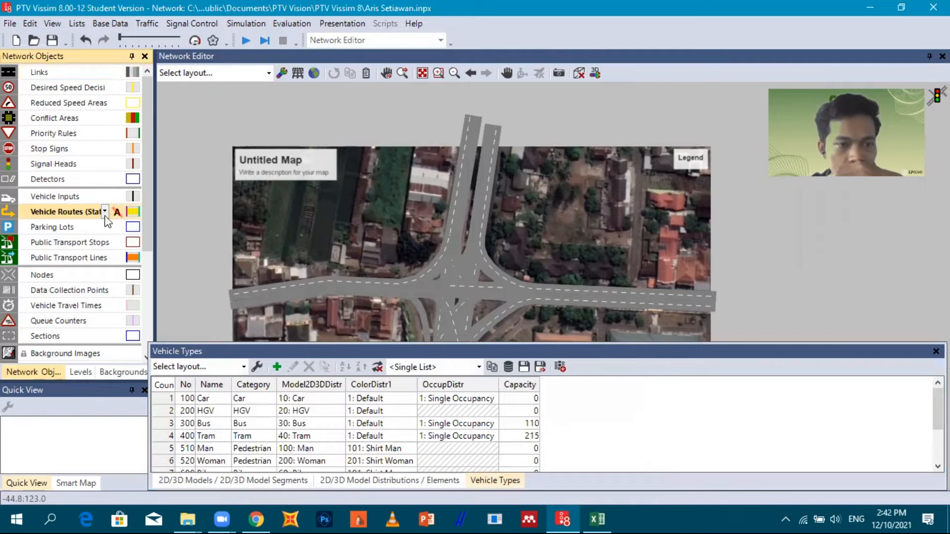
click(105, 213)
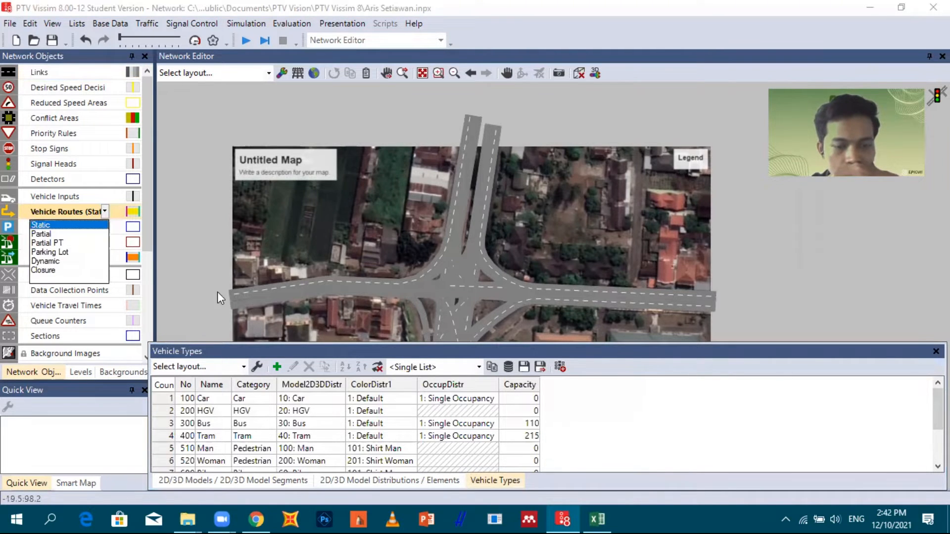
scroll(203, 291, up, 1)
scroll(215, 274, up, 1)
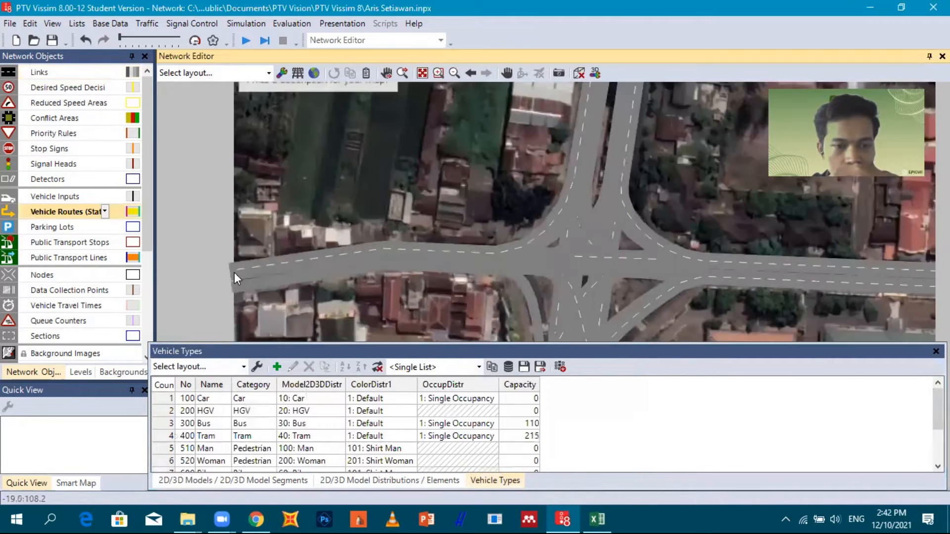
ctrl+right_click(231, 269)
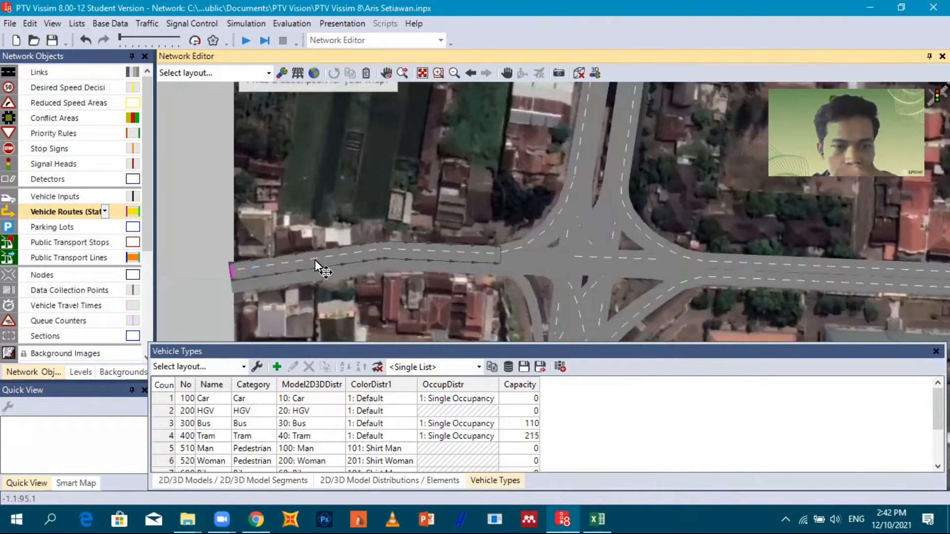
click(585, 141)
drag(582, 141, 594, 270)
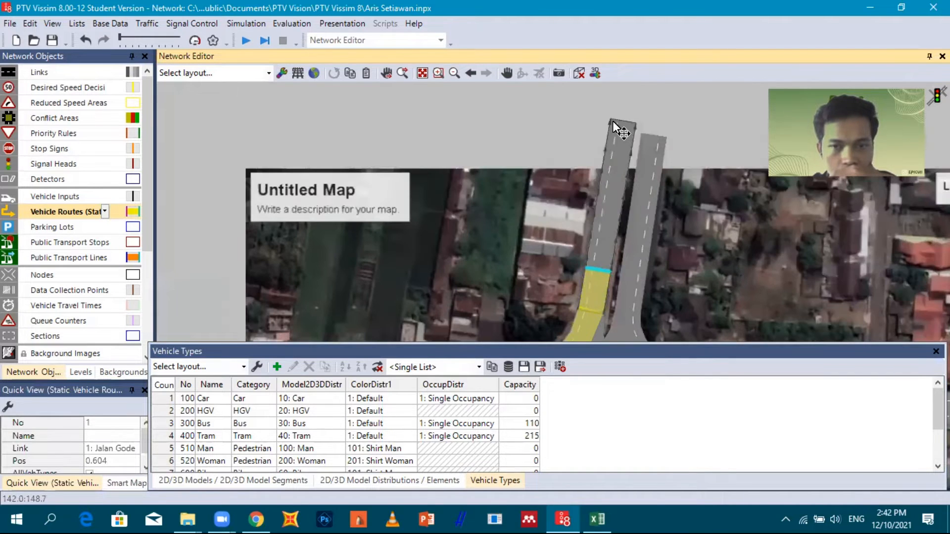
click(615, 120)
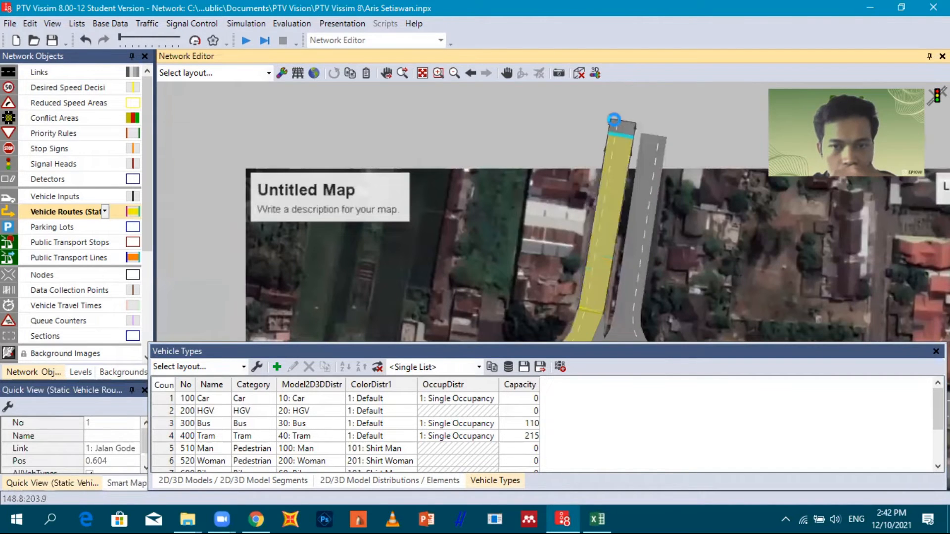
Add a second static route from the Jalan Godean Barat decision straight through to the far end of Jalan Godean Timur
click(669, 291)
click(541, 149)
drag(649, 285, 542, 172)
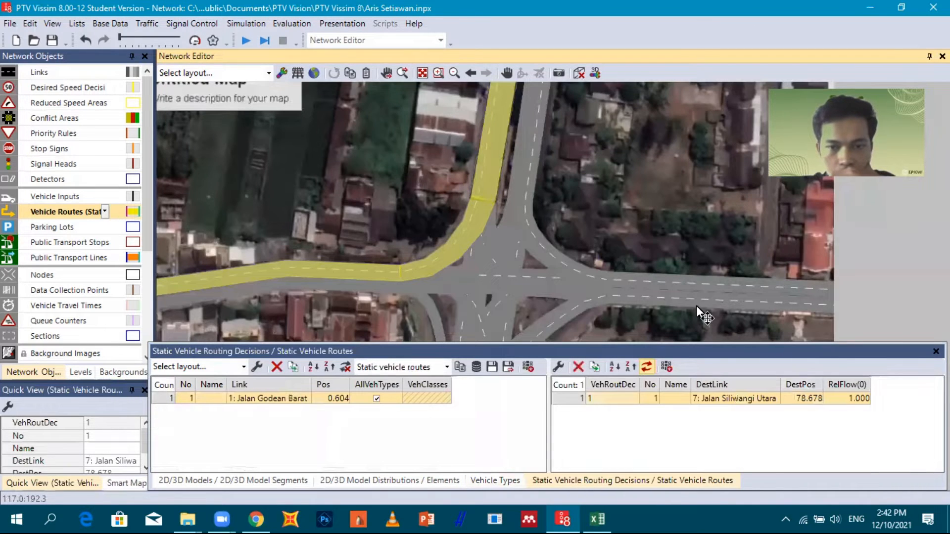
scroll(648, 254, up, 1)
scroll(775, 297, down, 1)
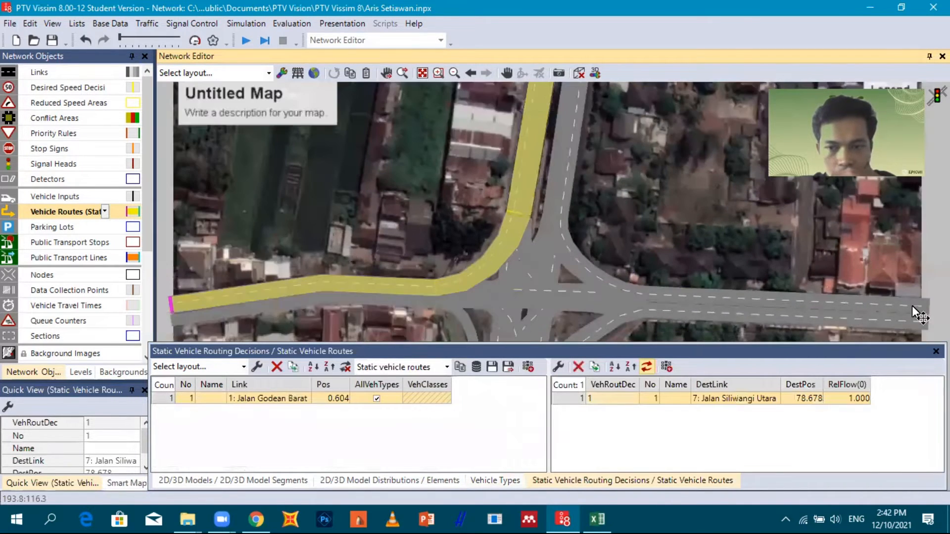
click(924, 307)
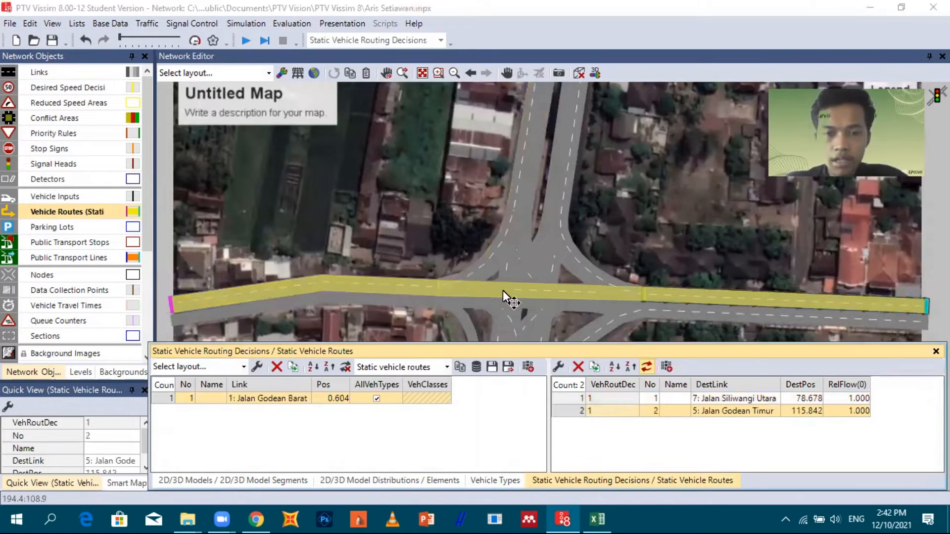
Add a third static route from the Jalan Godean Barat decision to the far end of Jalan Siliwangi Selatan
drag(490, 241, 454, 174)
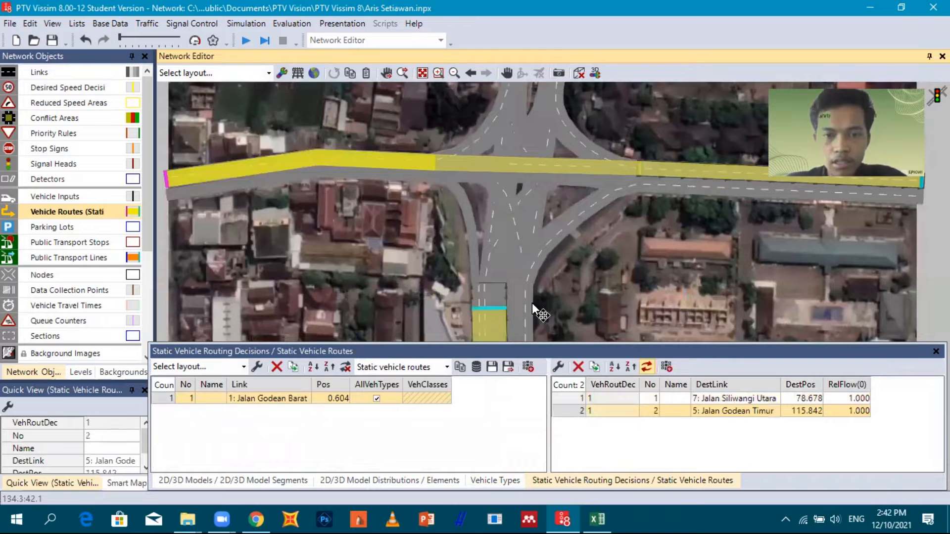
drag(533, 305, 536, 282)
drag(539, 121, 540, 119)
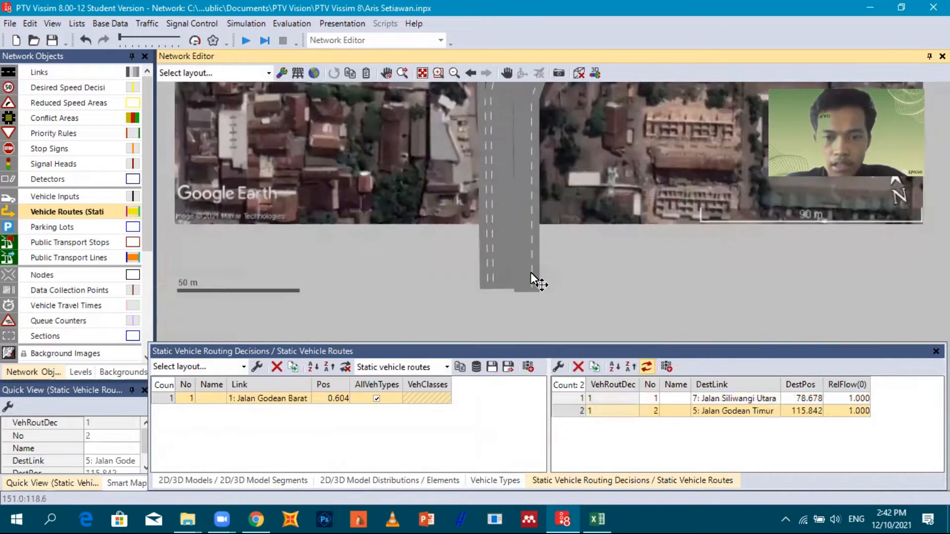
click(533, 288)
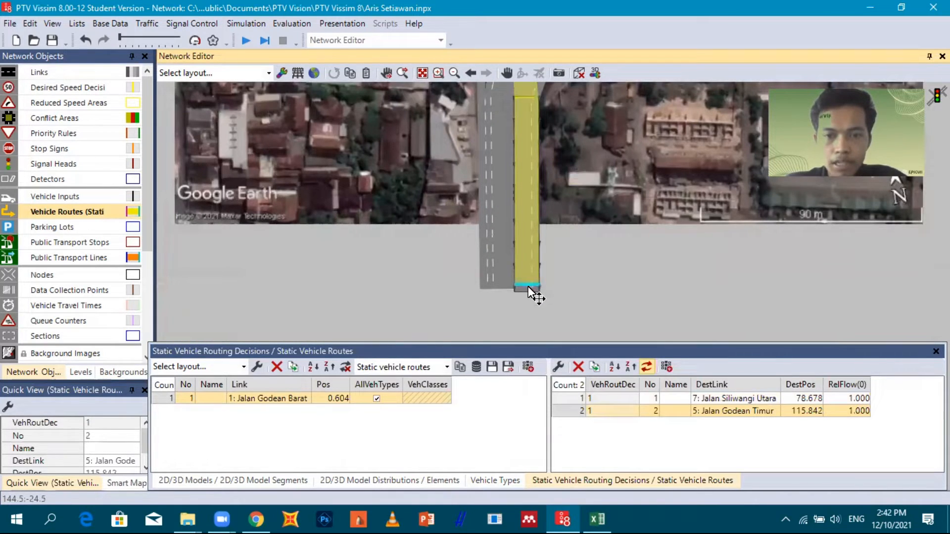
click(265, 426)
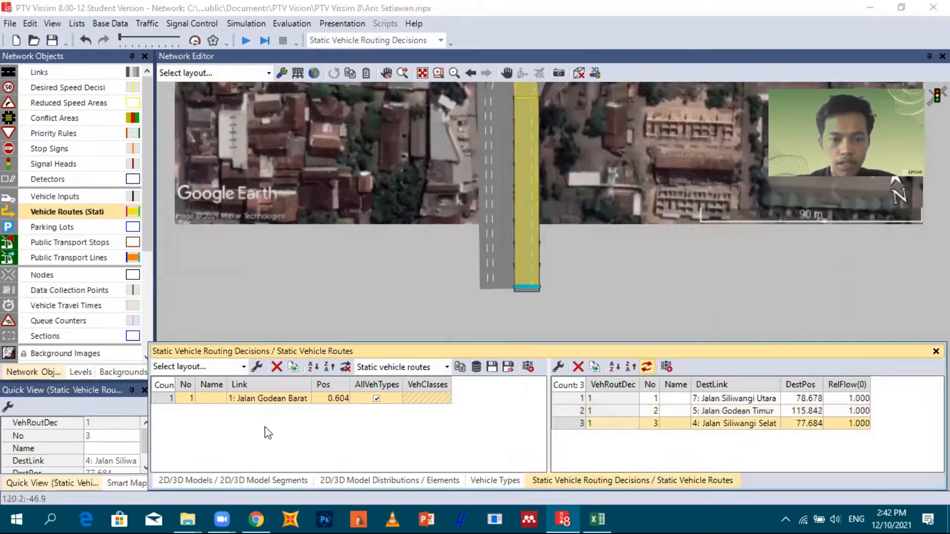
click(257, 399)
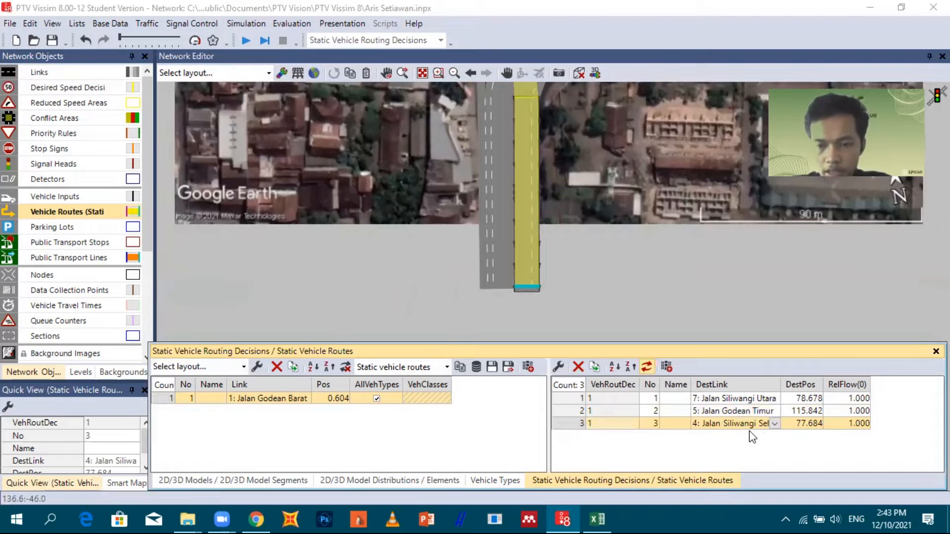
Place a static vehicle routing decision at the start of Jalan Godean Timur and route it to the far end of Jalan Siliwangi Selatan
click(611, 236)
scroll(611, 236, down, 3)
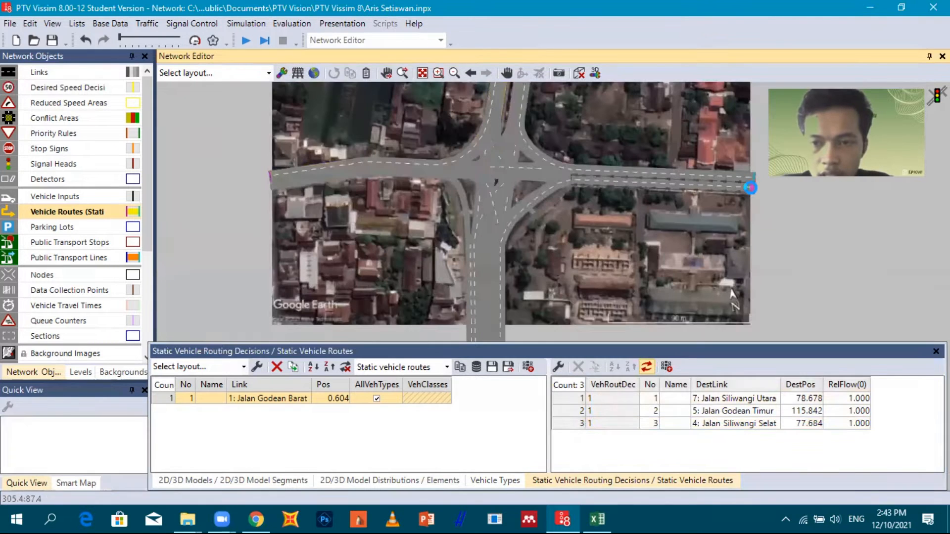
drag(496, 314, 497, 249)
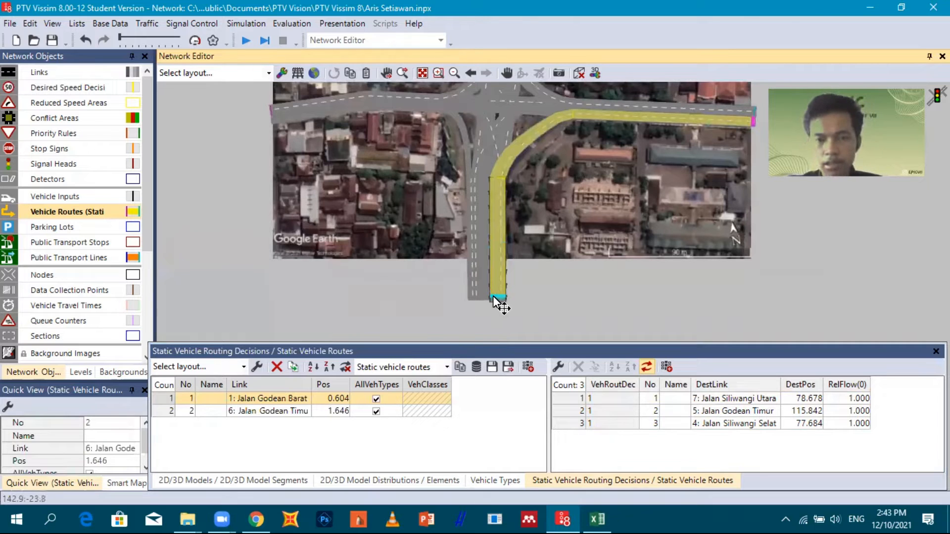
Add two more routes from the Jalan Godean Timur decision, to the far ends of Jalan Godean Barat and Jalan Siliwangi Utara
click(296, 118)
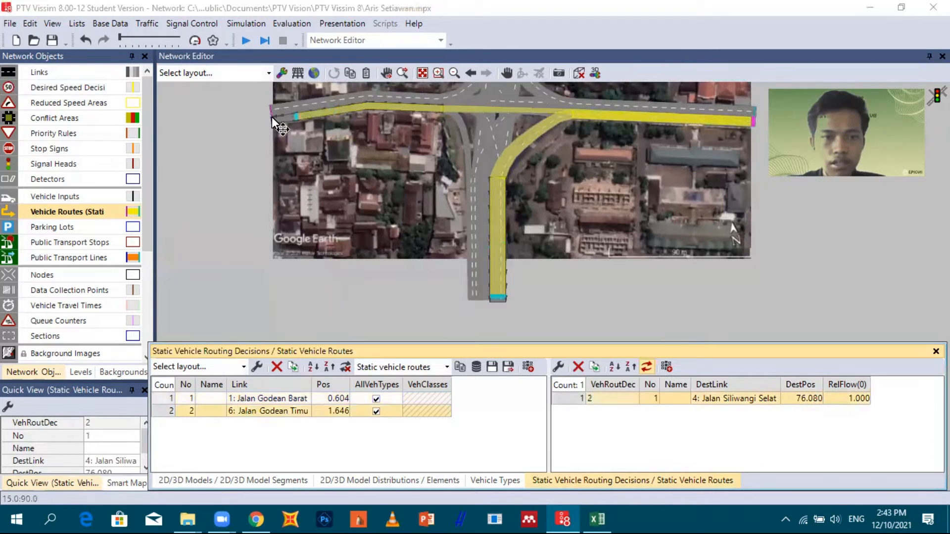
drag(292, 115, 269, 217)
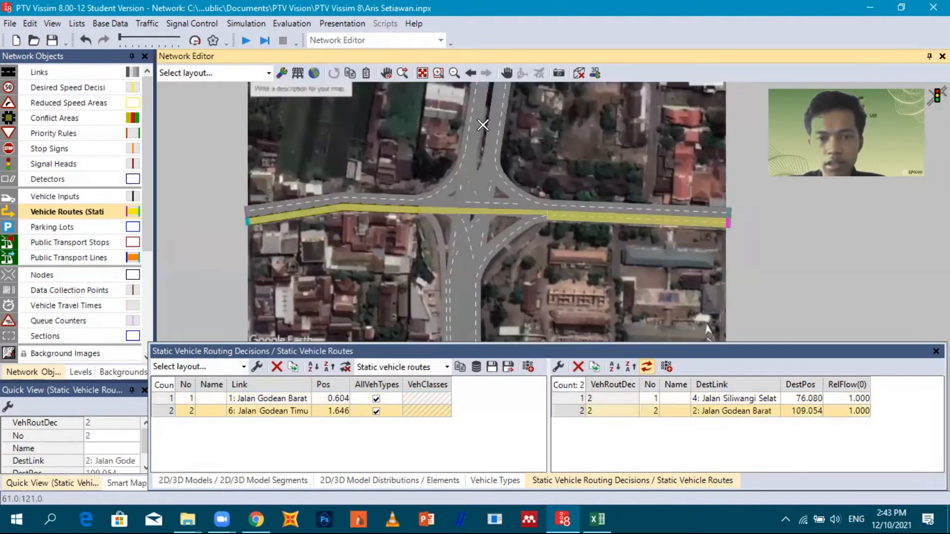
drag(476, 97, 453, 190)
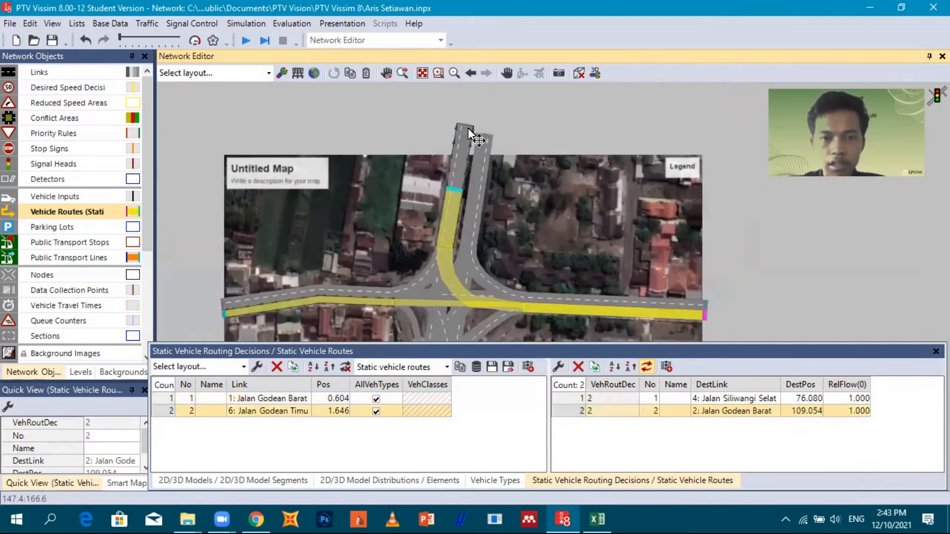
click(465, 129)
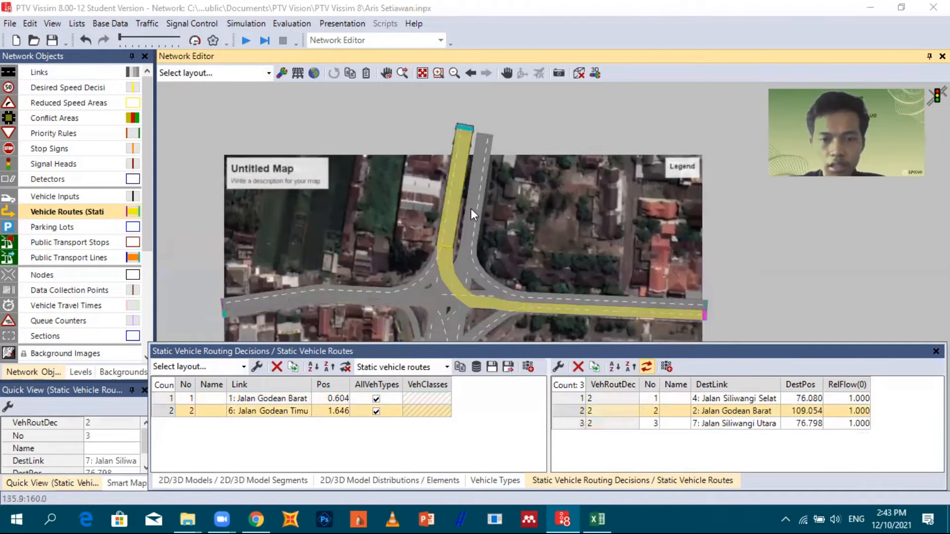
drag(471, 209, 488, 135)
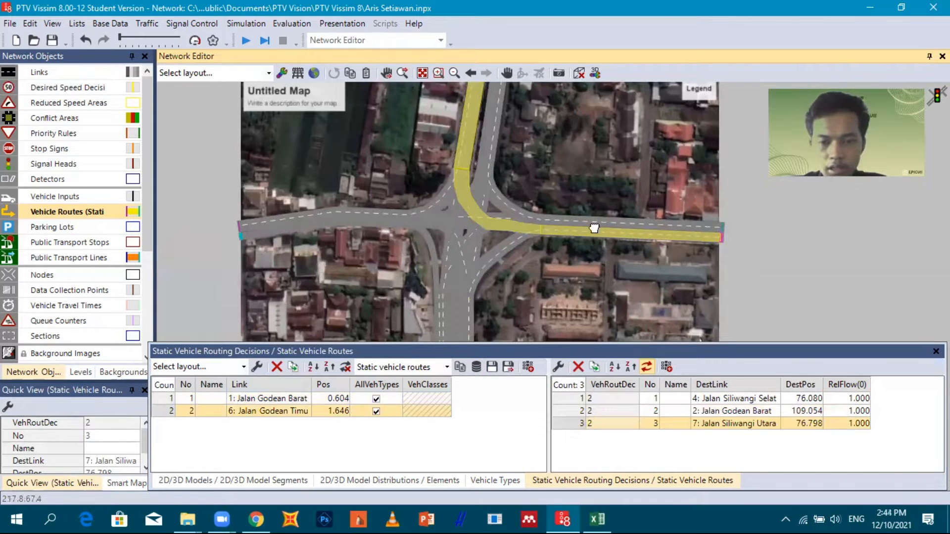
scroll(588, 230, down, 1)
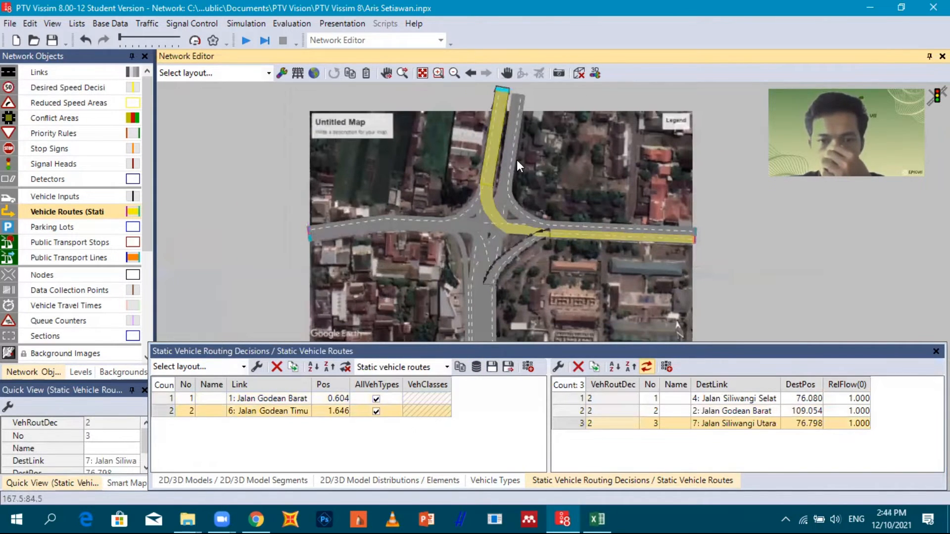
click(516, 95)
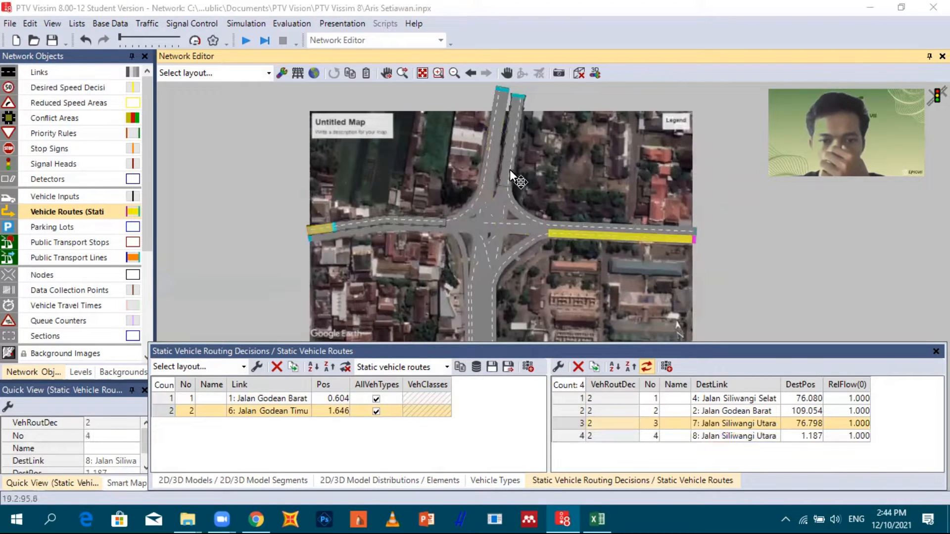
click(615, 435)
click(578, 366)
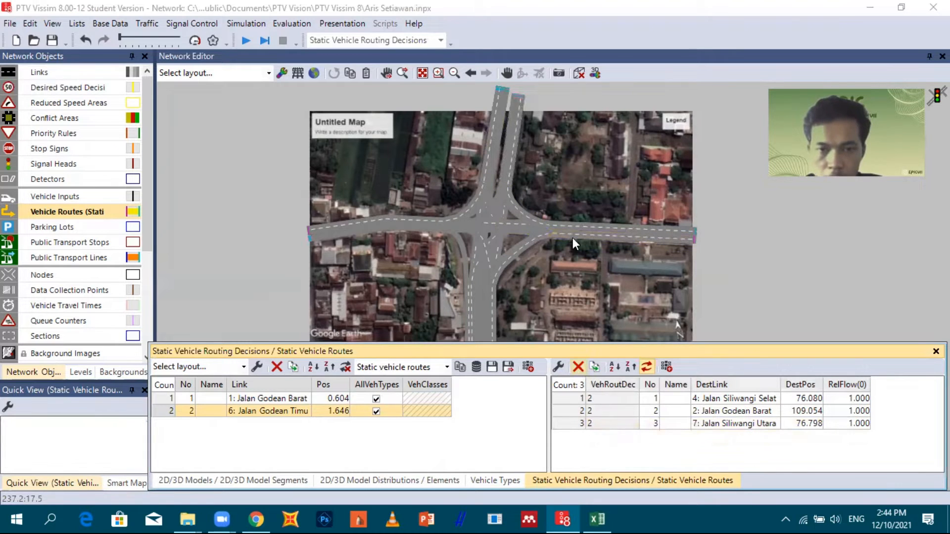
Place a routing decision at the start of Jalan Siliwangi Utara with routes to Jalan Siliwangi Selatan, Jalan Godean Barat and Jalan Godean Timur
right_click(517, 99)
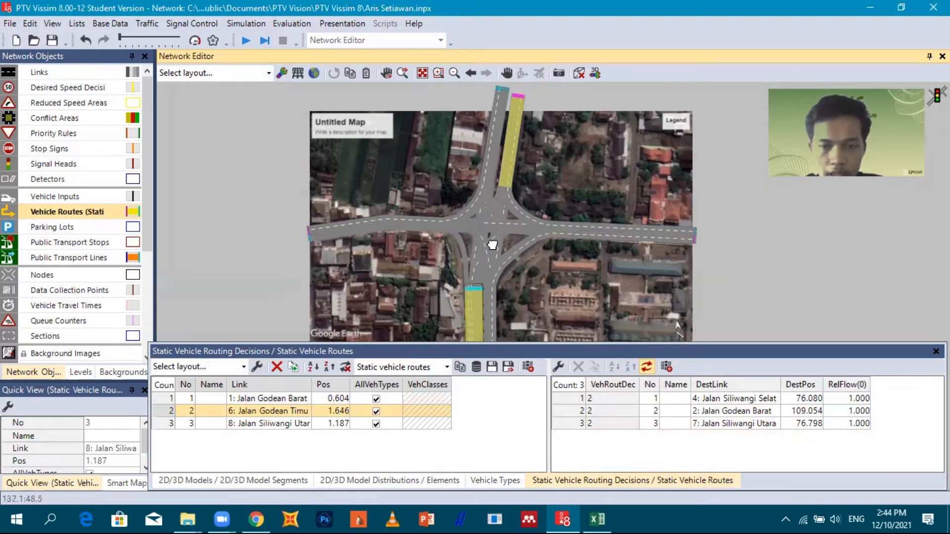
click(504, 327)
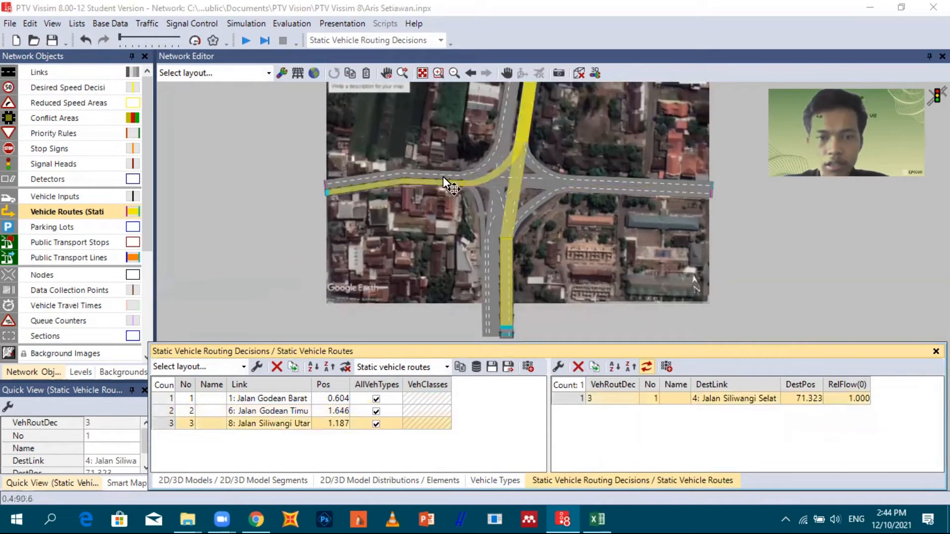
click(706, 189)
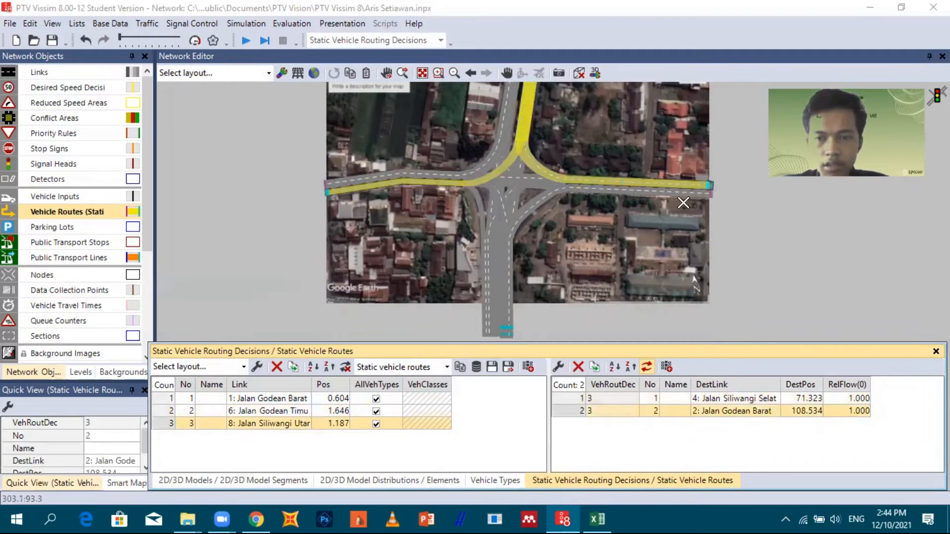
click(688, 184)
click(446, 310)
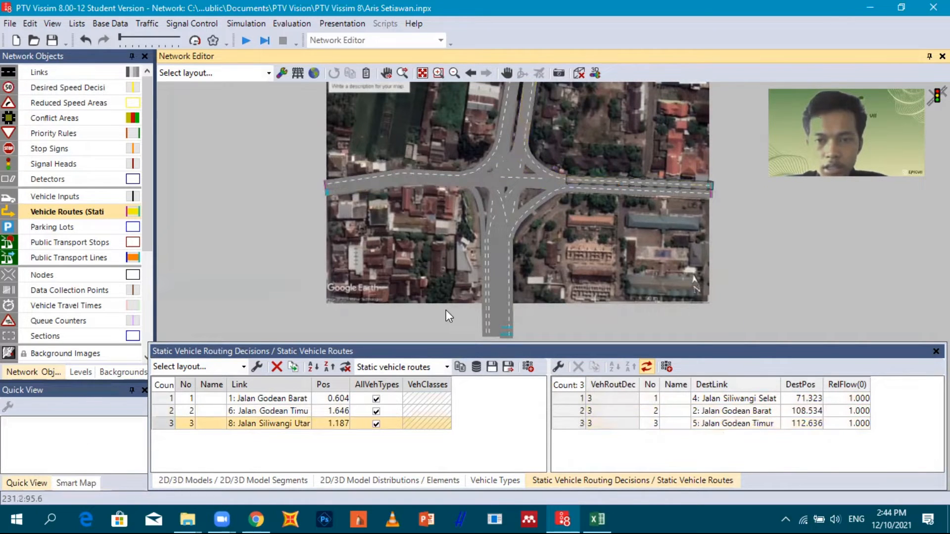
click(491, 308)
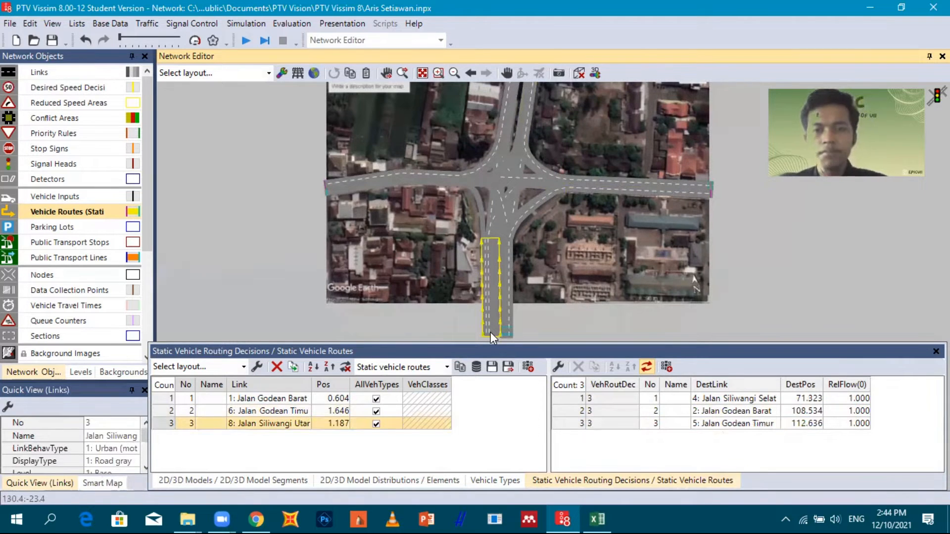
click(491, 331)
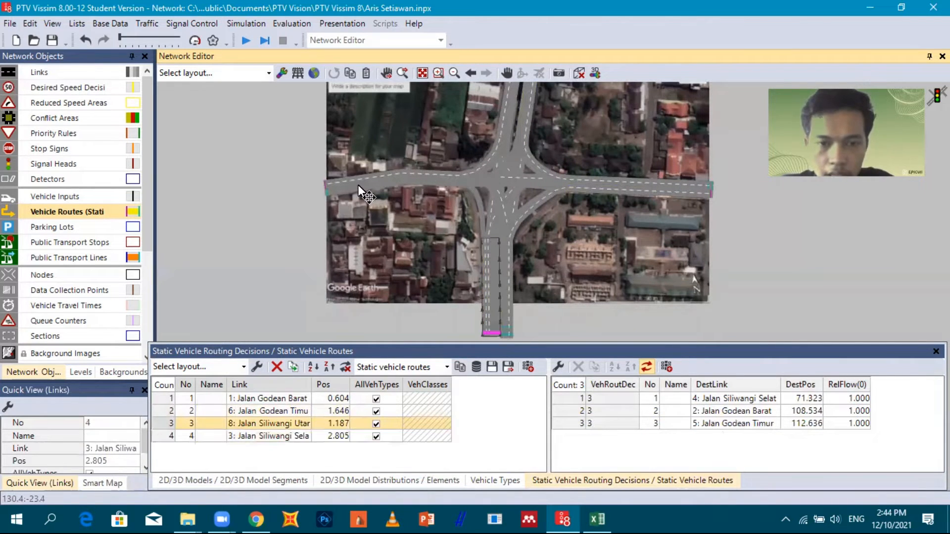
click(324, 191)
click(484, 274)
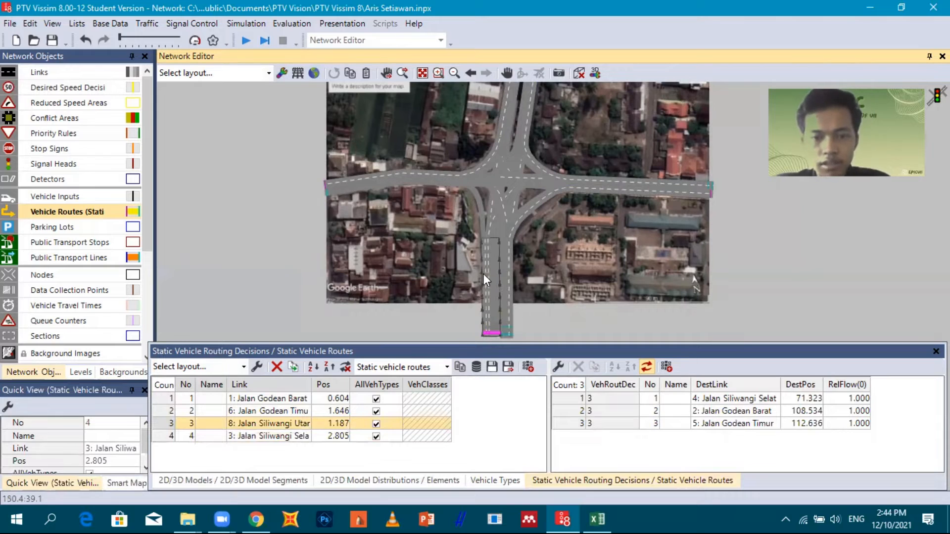
click(328, 436)
click(277, 366)
Place a routing decision at the start of Jalan Siliwangi Selatan with routes to Jalan Godean Barat, Jalan Siliwangi Utara and Jalan Godean Timur
right_click(485, 333)
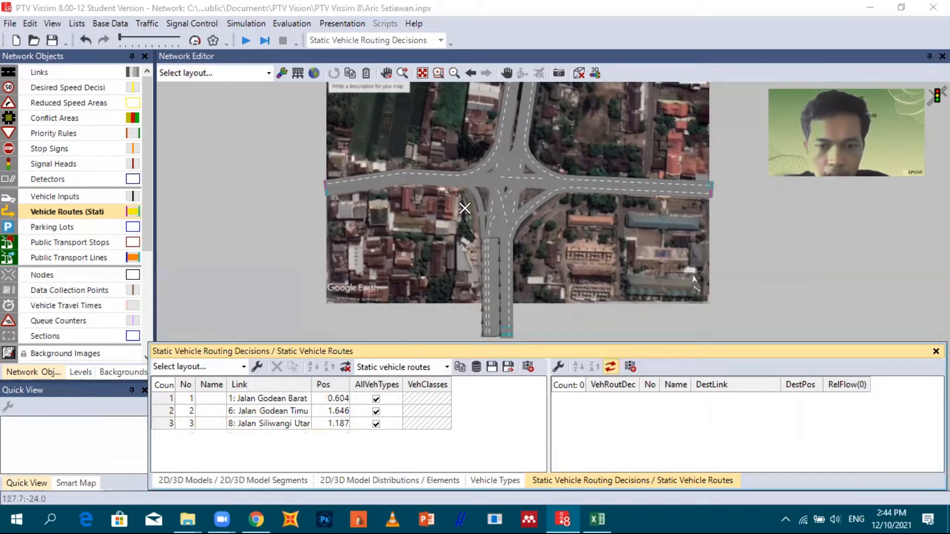
click(328, 190)
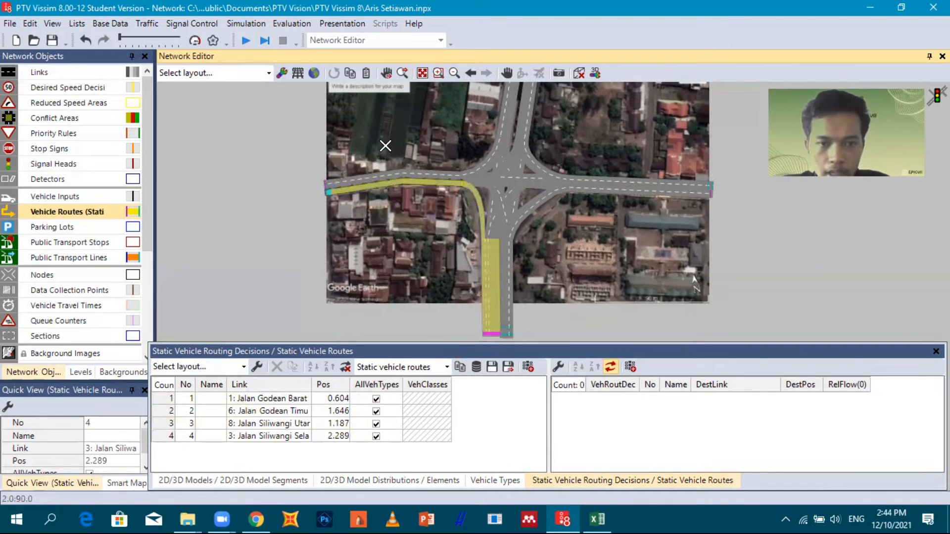
drag(511, 114, 485, 178)
click(487, 105)
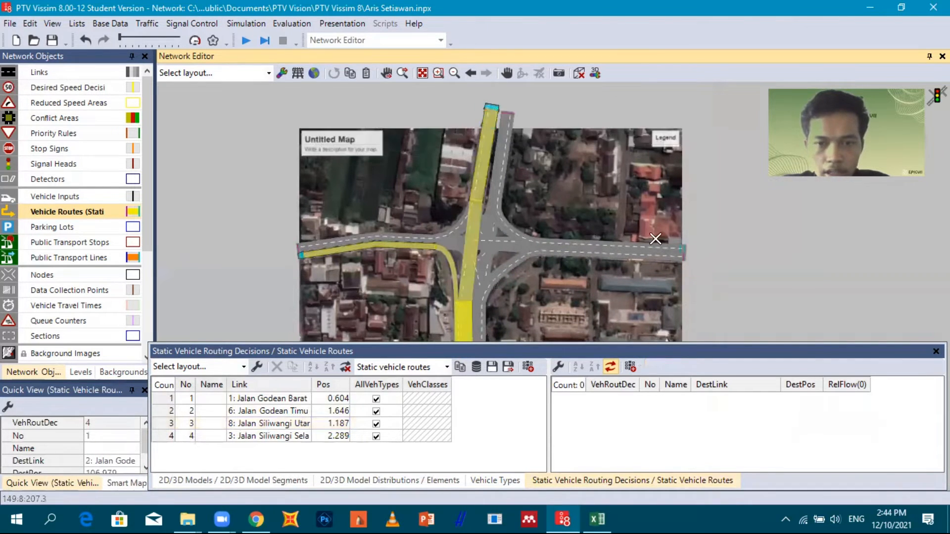
click(683, 250)
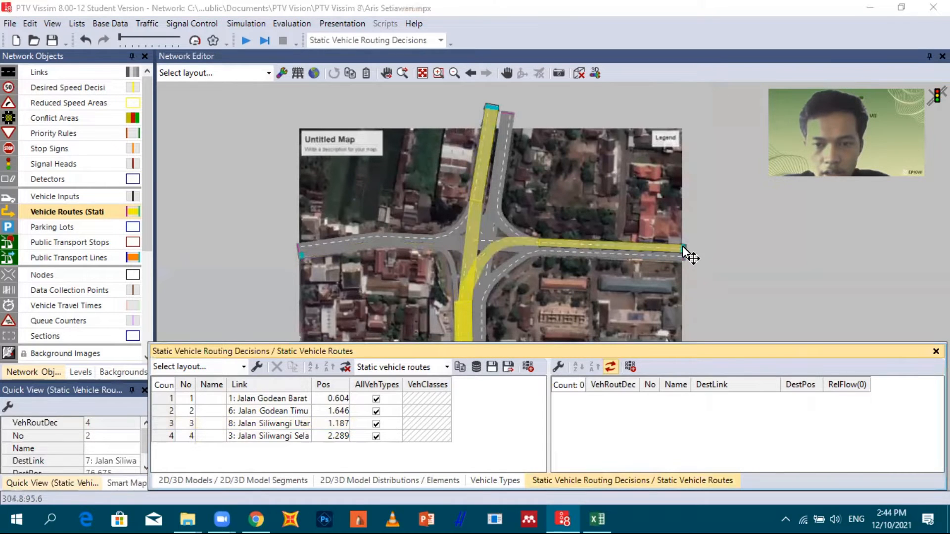
drag(526, 304, 539, 248)
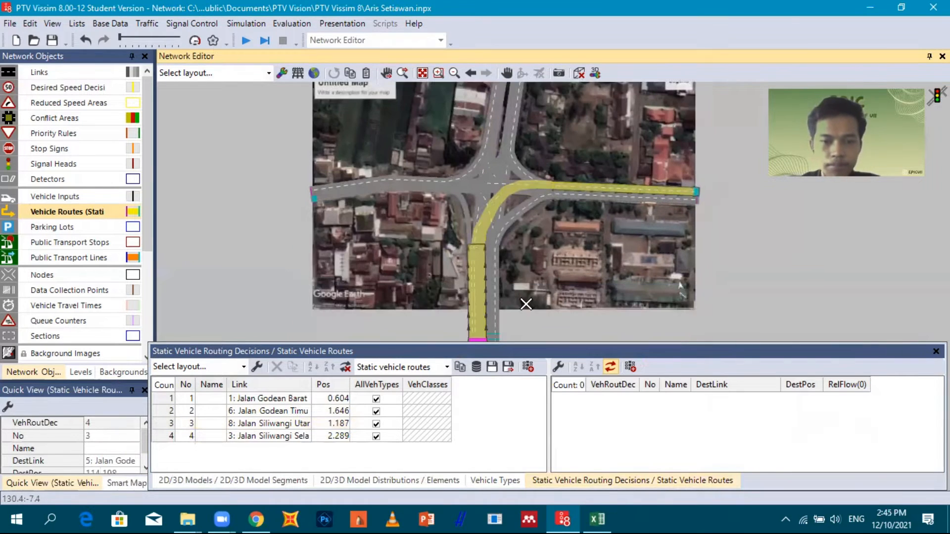
Review the destination routes listed for each of the four static vehicle routing decisions
click(284, 401)
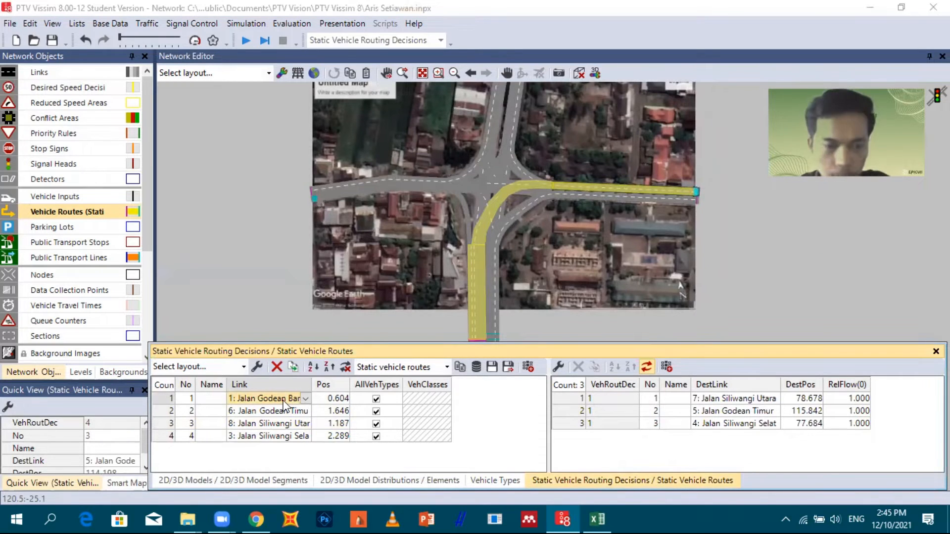
click(285, 411)
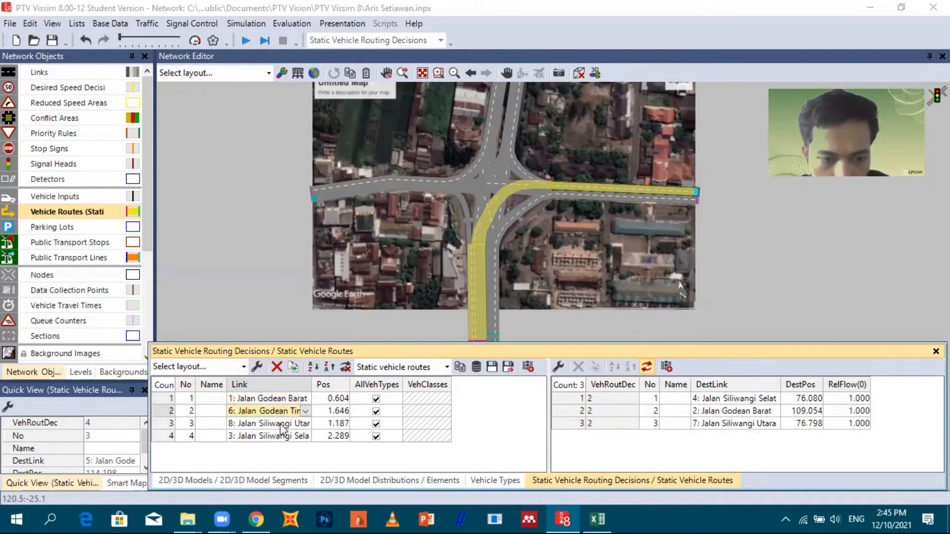
click(282, 423)
click(284, 436)
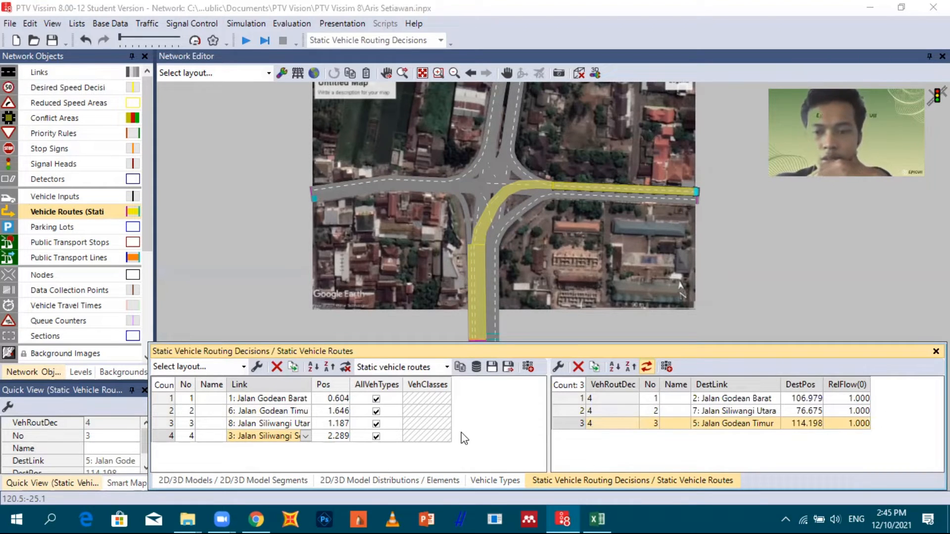
Switch to Excel and examine the origin-destination table on the Distrbusi Kecepatan sheet, starting with the Barat to U vehicle count
click(846, 401)
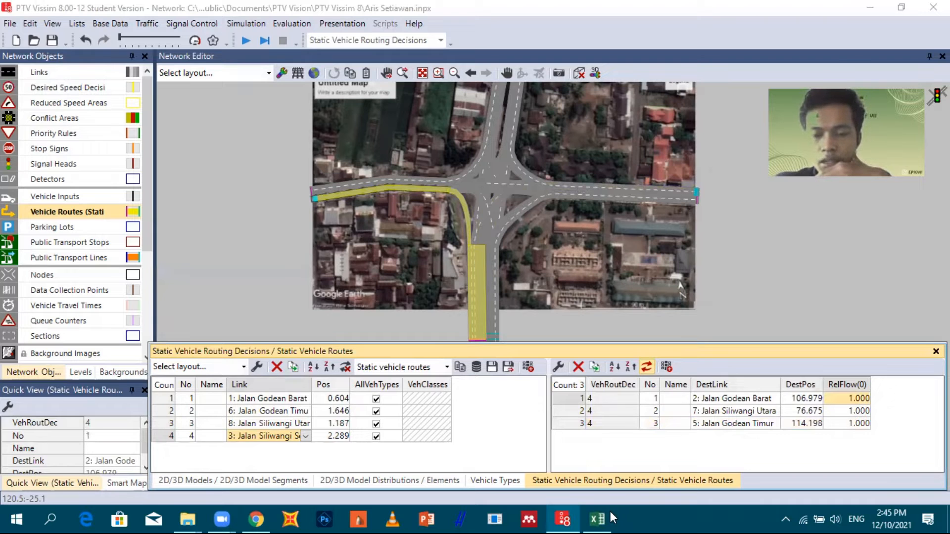
click(597, 518)
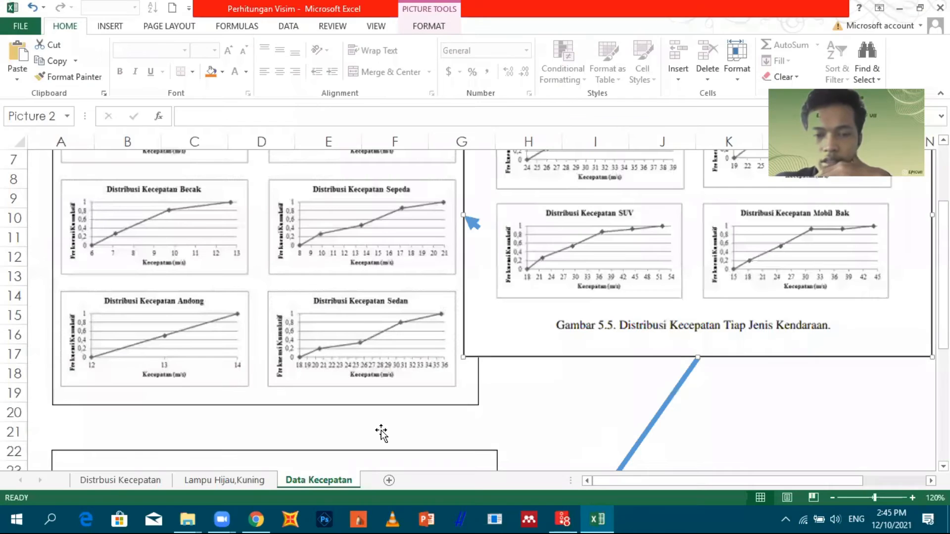
scroll(195, 460, down, 3)
click(134, 487)
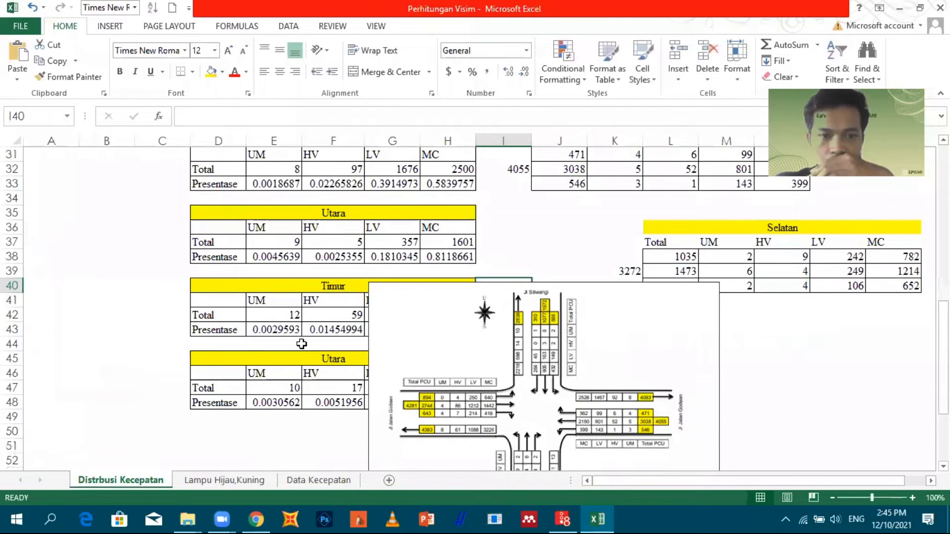
scroll(301, 344, up, 3)
scroll(301, 344, up, 5)
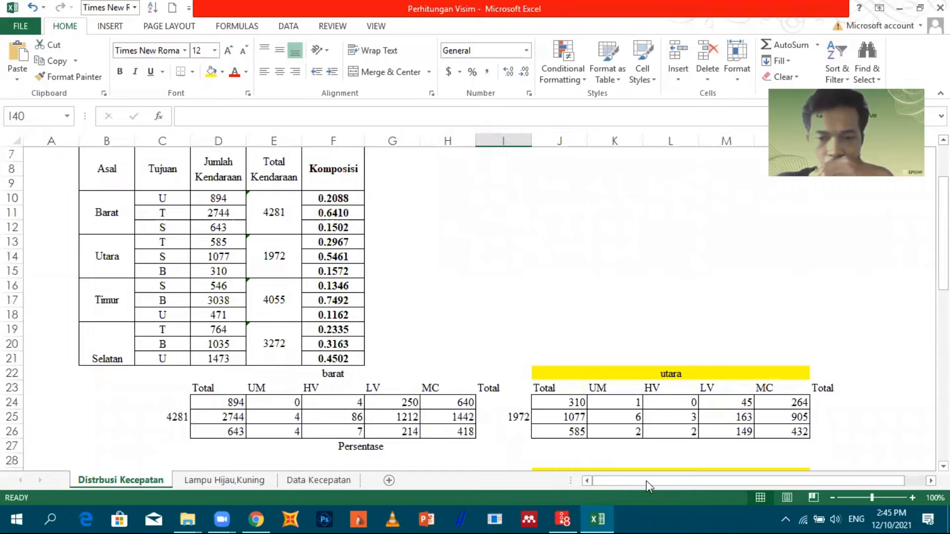
scroll(311, 320, up, 2)
scroll(309, 323, down, 3)
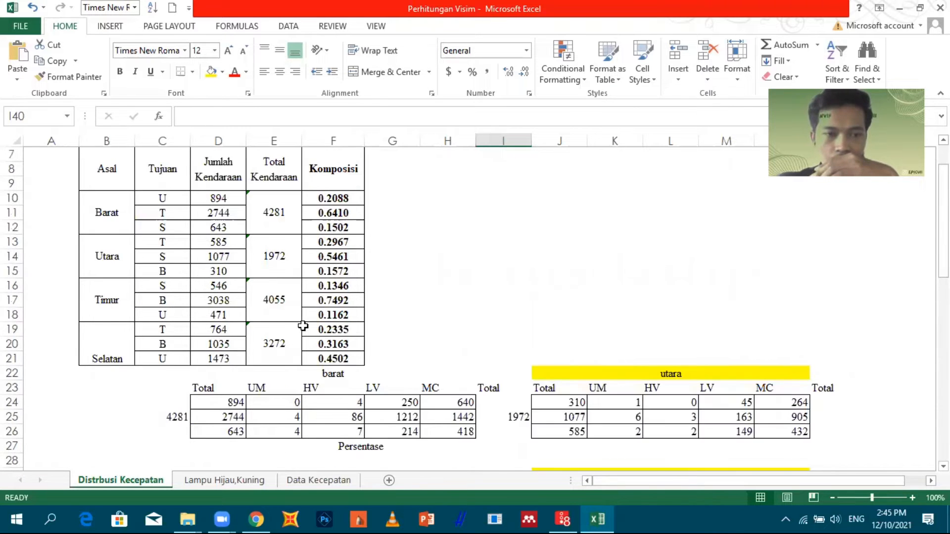
scroll(116, 295, up, 3)
click(118, 305)
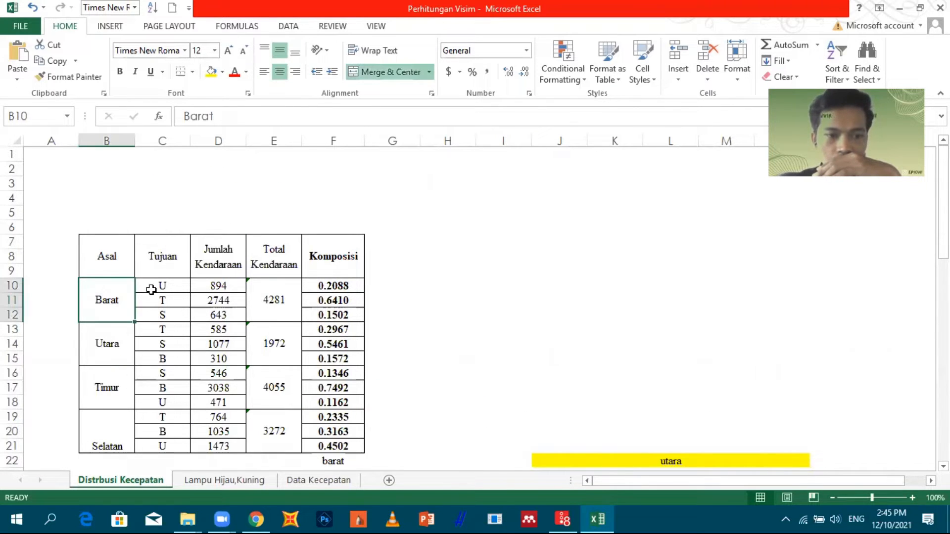
click(153, 288)
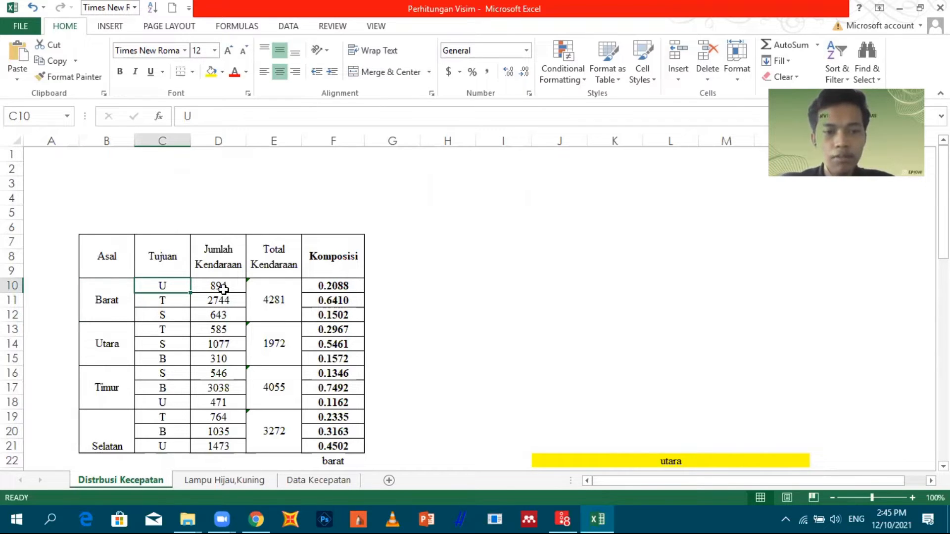
click(219, 285)
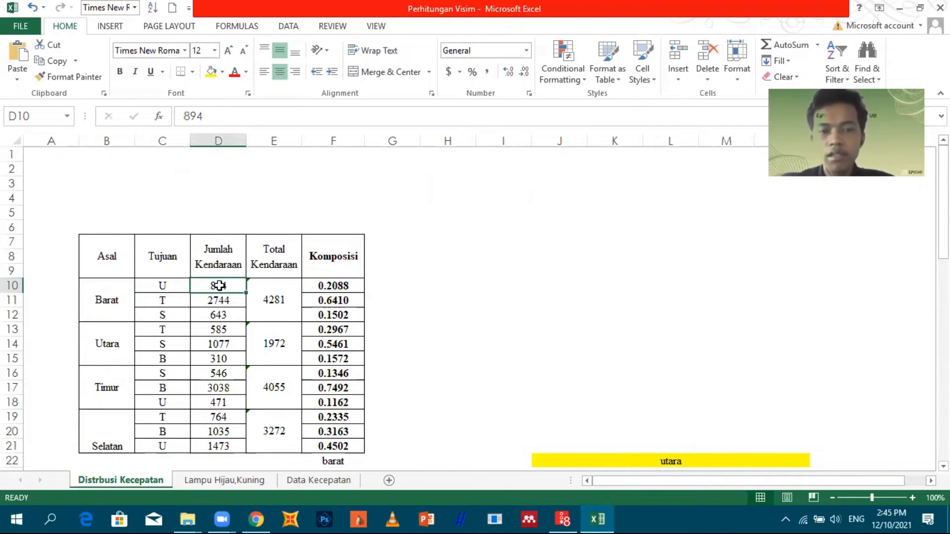
Inspect the formulas behind the Barat approach's total vehicles and its composition toward U in the worksheet
click(257, 296)
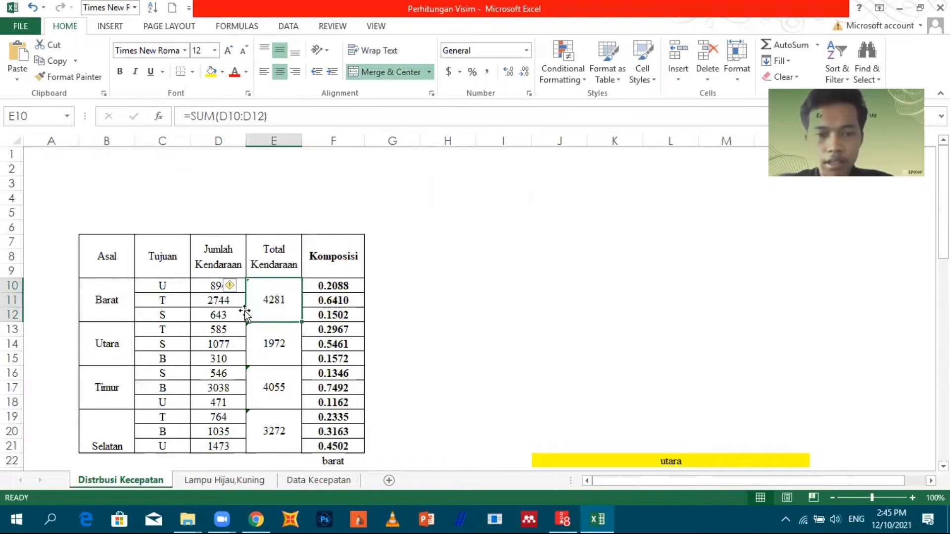
click(322, 287)
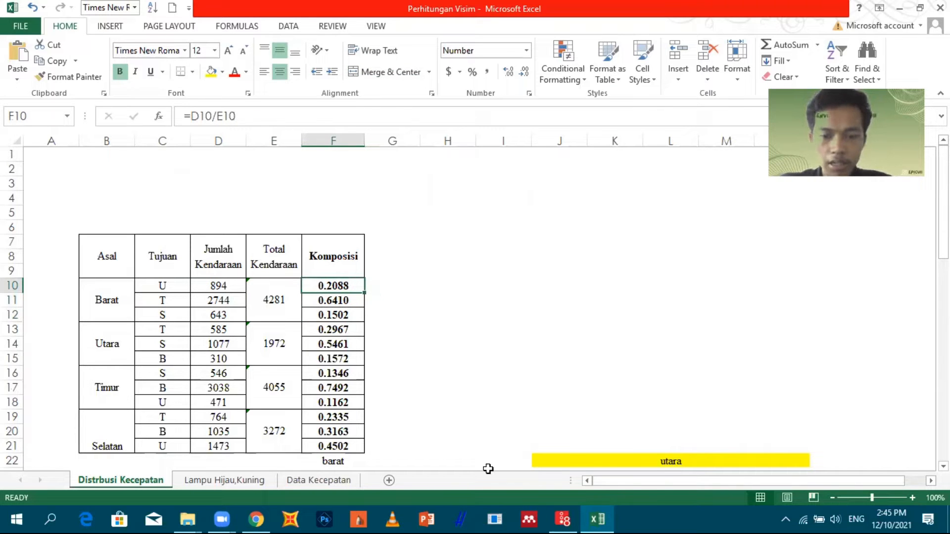
Switch to PTV Vissim and set the relative flow of routing decision 4's route to Jalan Godean Barat to 0.208
key(alt+Tab)
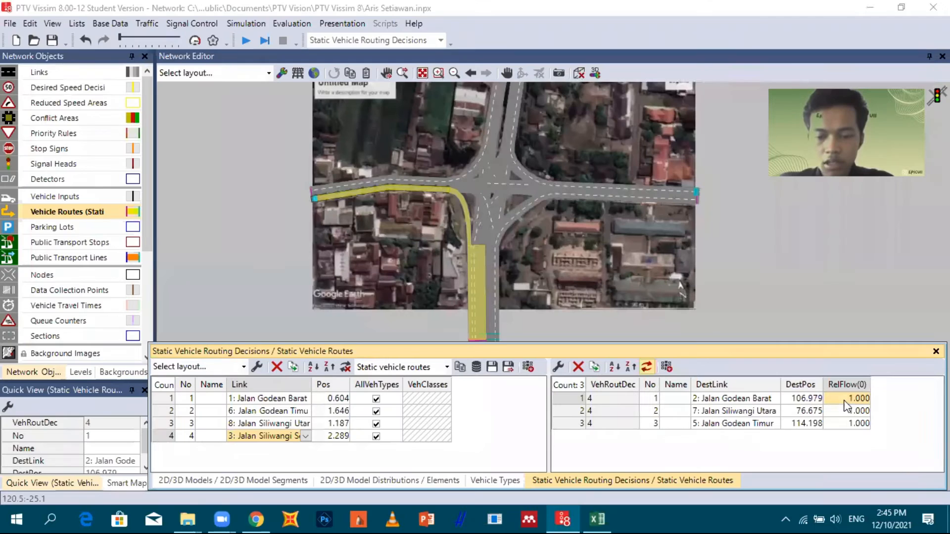
text(0)
text(.408)
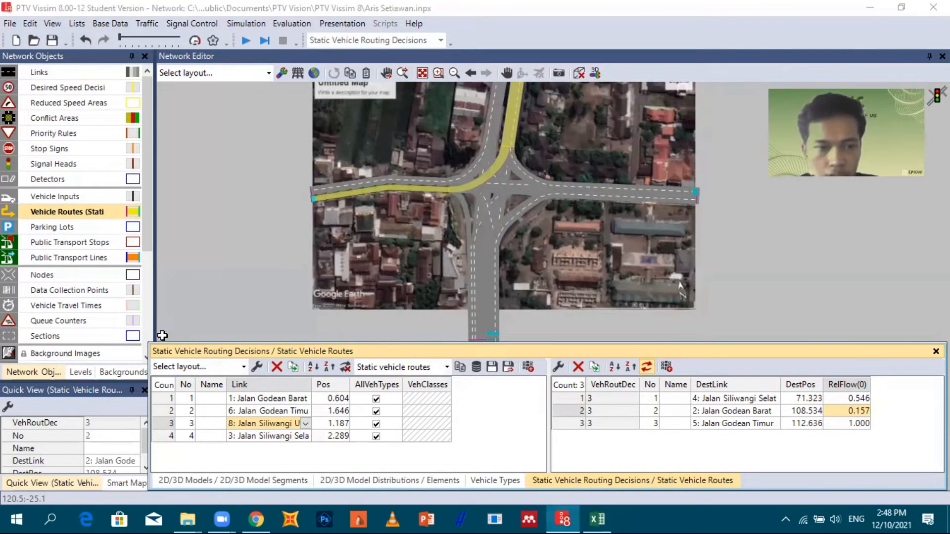
Look up the Utara to Timur composition in Excel and set decision 3's route to Jalan Godean Timur to a relative flow of 0.296 in Vissim
key(alt+Tab)
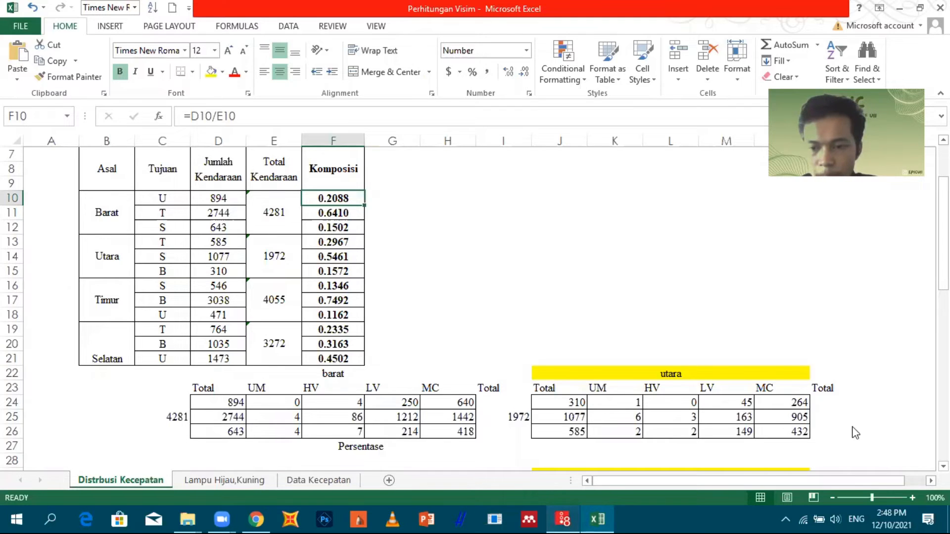
click(594, 517)
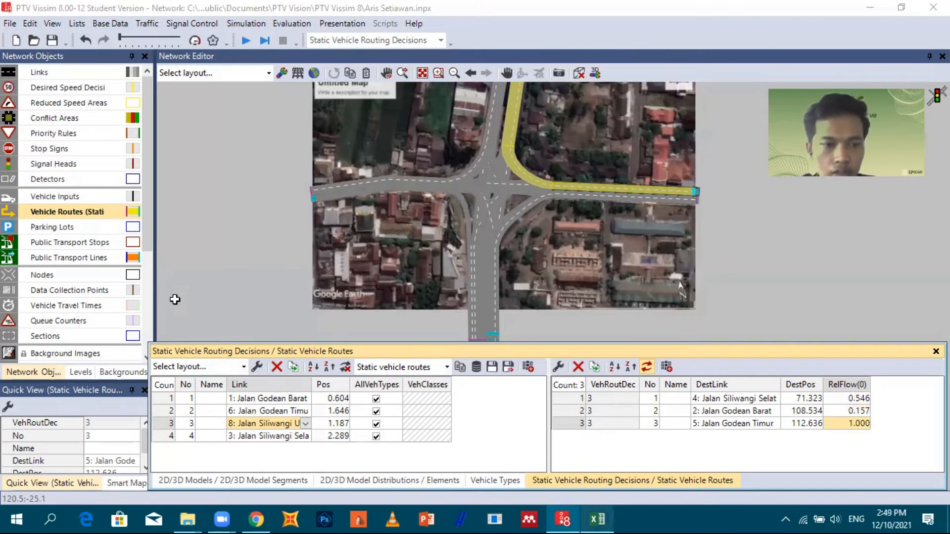
click(596, 518)
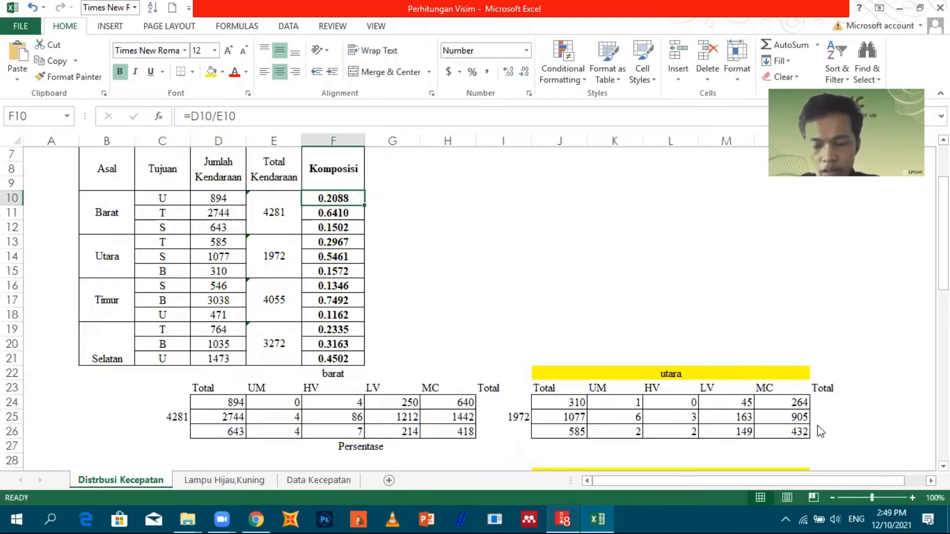
key(alt+Tab)
text(0.29)
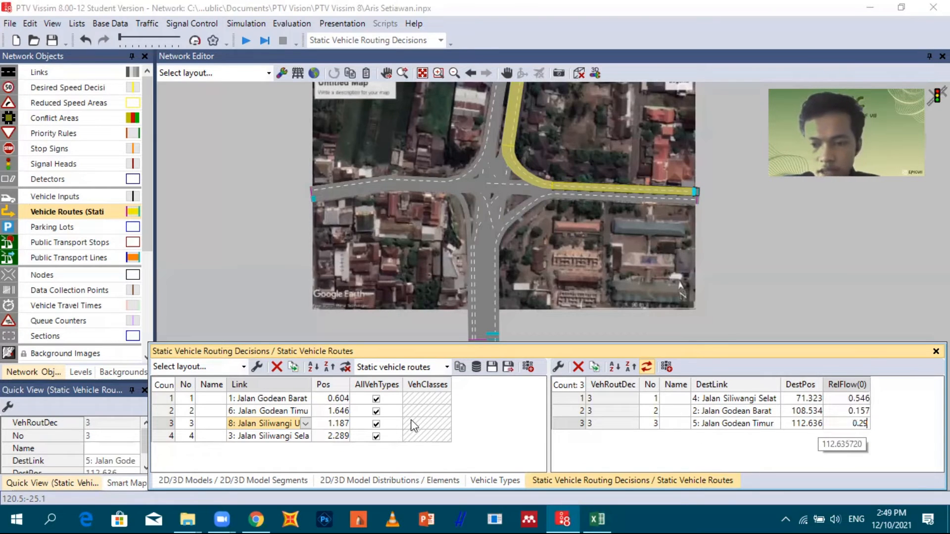
text(6)
key(Return)
Look up the Selatan to Barat composition in Excel and set decision 4's Jalan Godean Barat route to a relative flow of 0.316 in Vissim
click(271, 436)
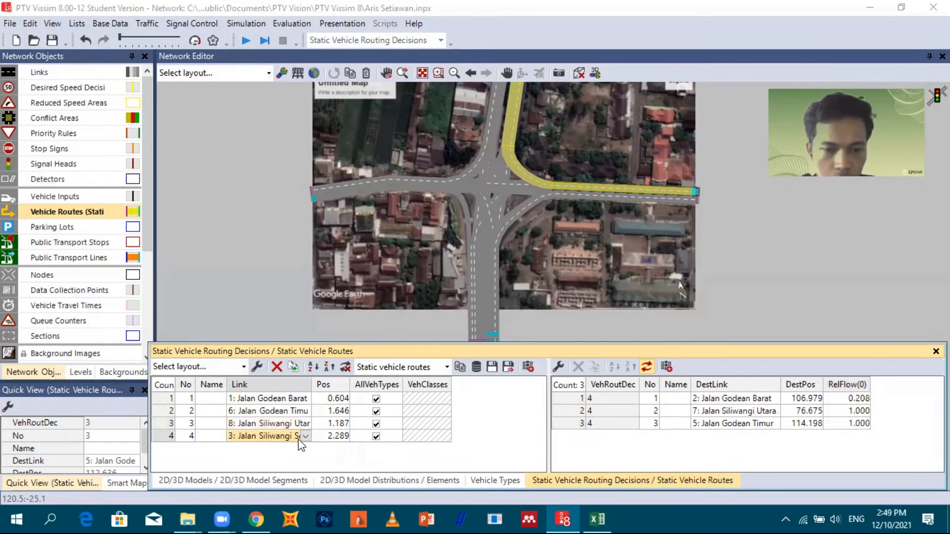
click(861, 398)
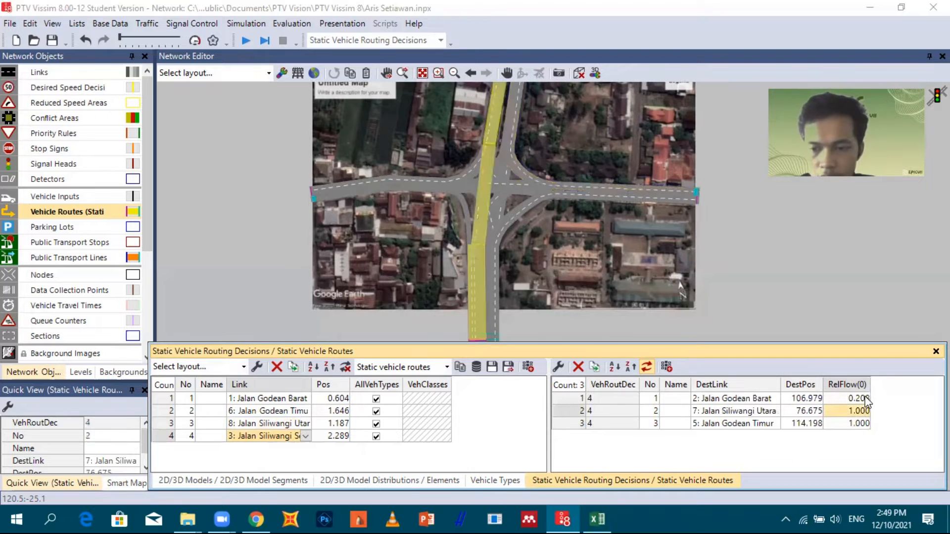
key(alt+Tab)
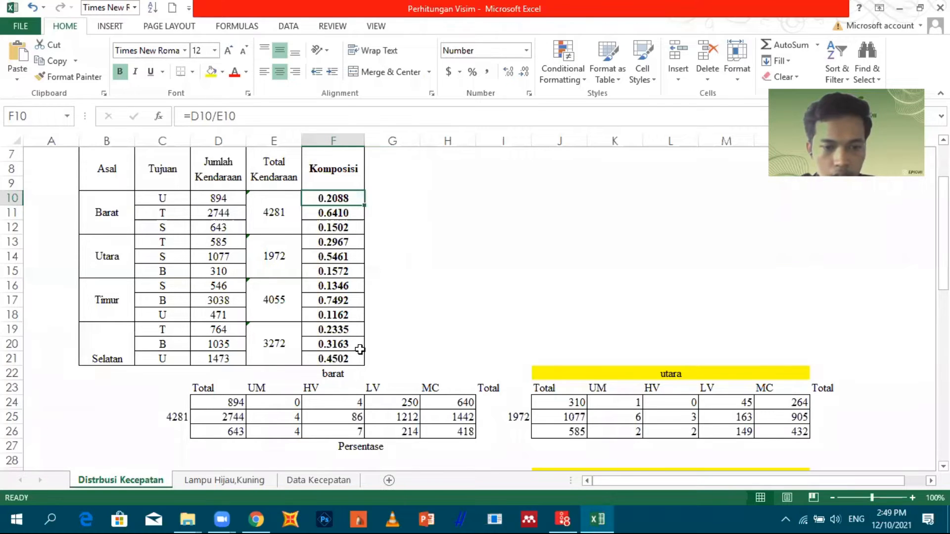
key(alt+Tab)
text(0.31)
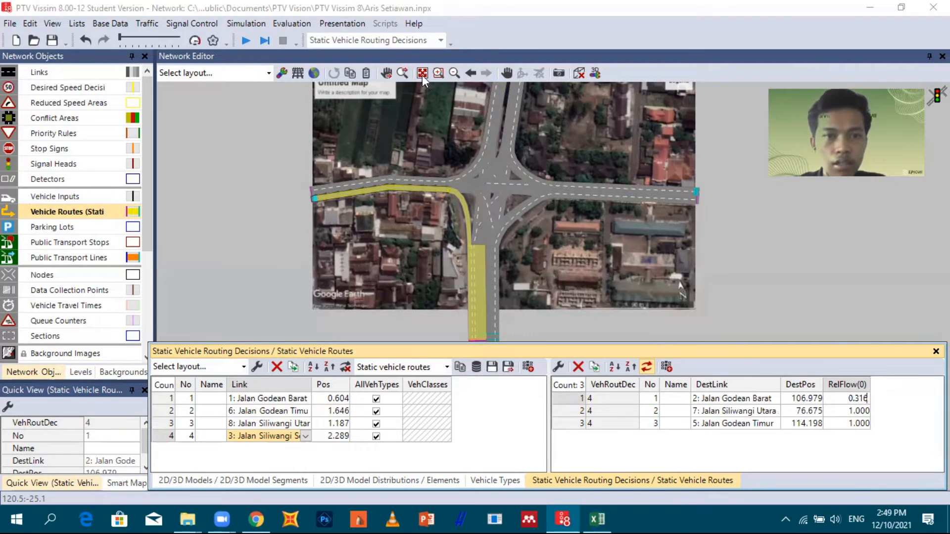
Check the Selatan to Utara composition in Excel and set decision 4's Jalan Siliwangi Utara route to a relative flow of 0.45 in Vissim
click(866, 413)
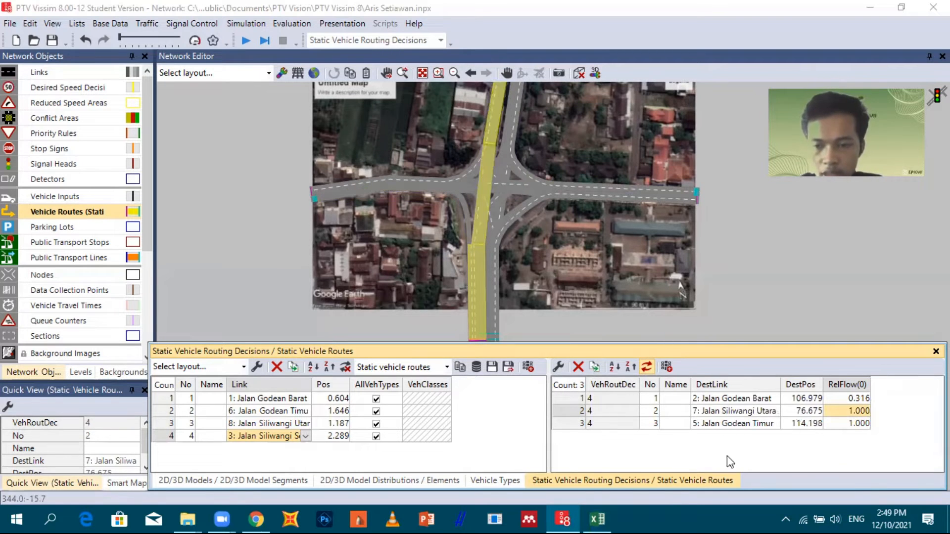
click(597, 520)
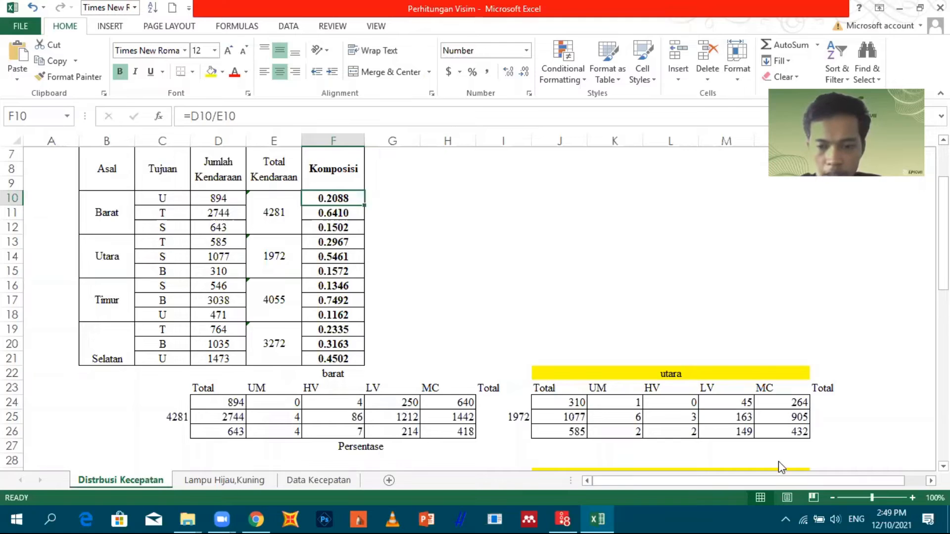
key(alt+Tab)
text(0.45)
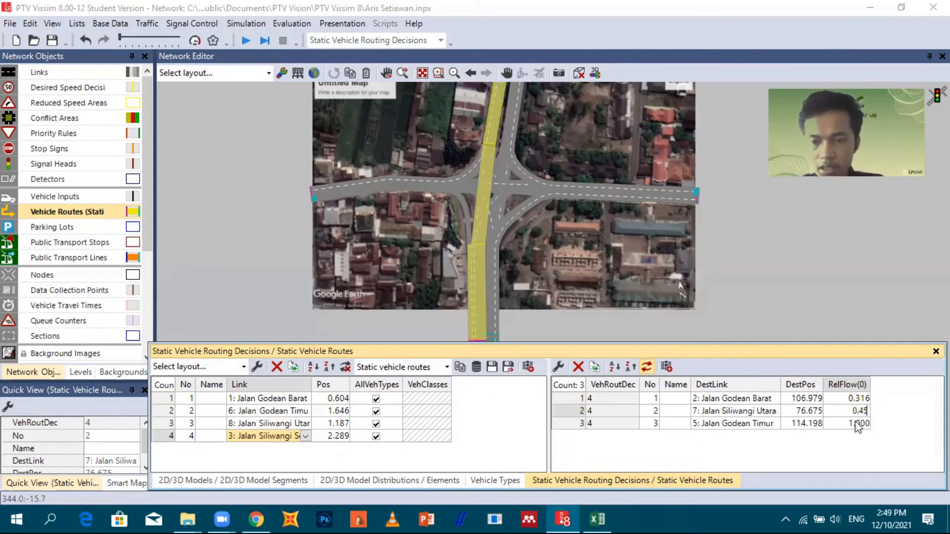
Check the Selatan to Timur composition in Excel and set decision 4's Jalan Godean Timur route to a relative flow of 0.233 in Vissim
click(857, 425)
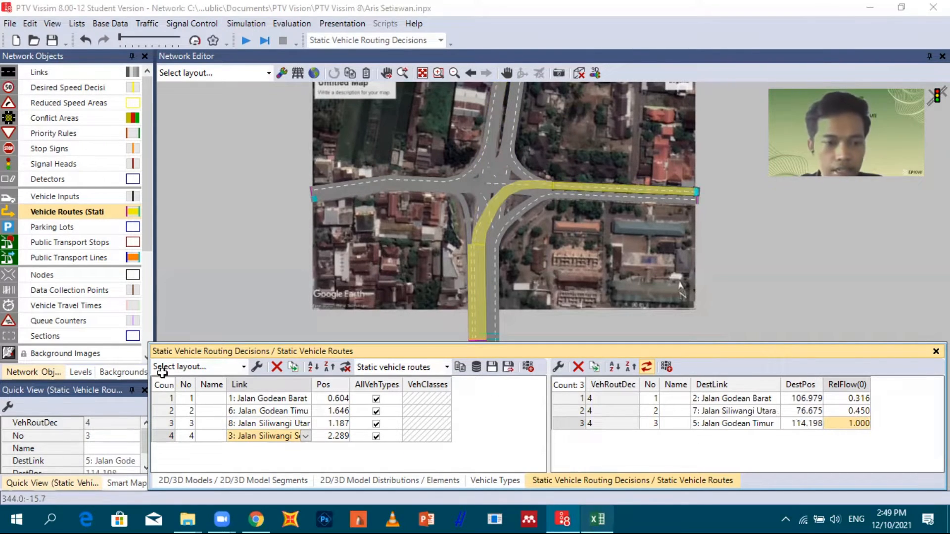
click(599, 518)
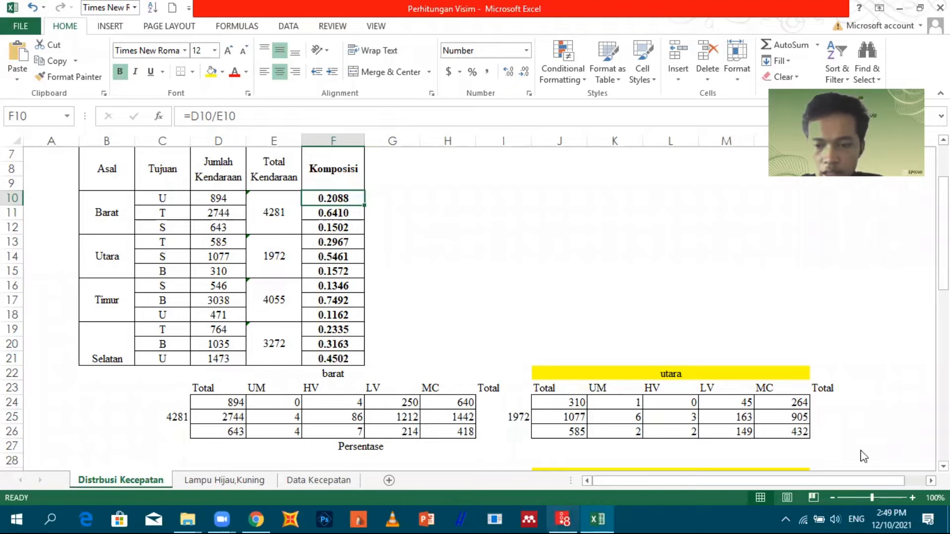
key(alt+Tab)
text(0.233)
click(743, 455)
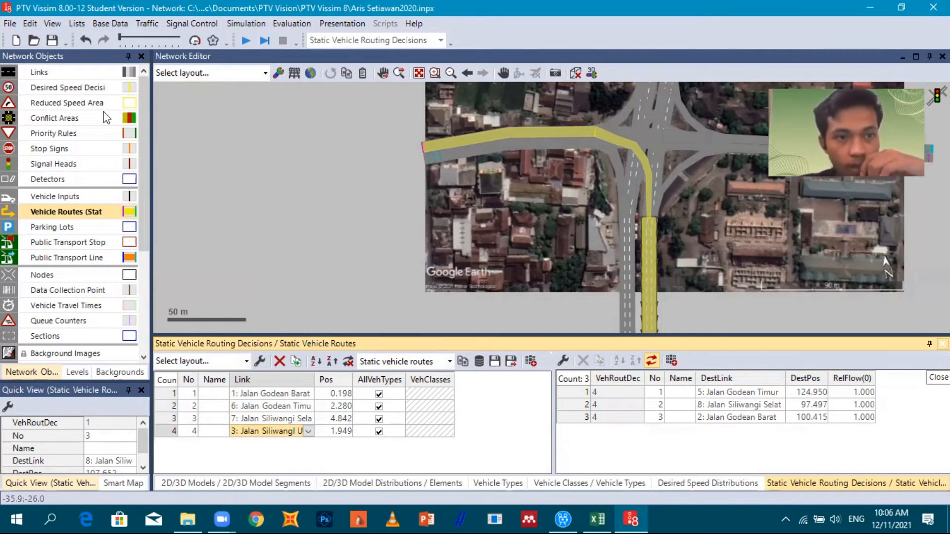
Open the vehicle compositions list and add a new composition below Default
click(149, 24)
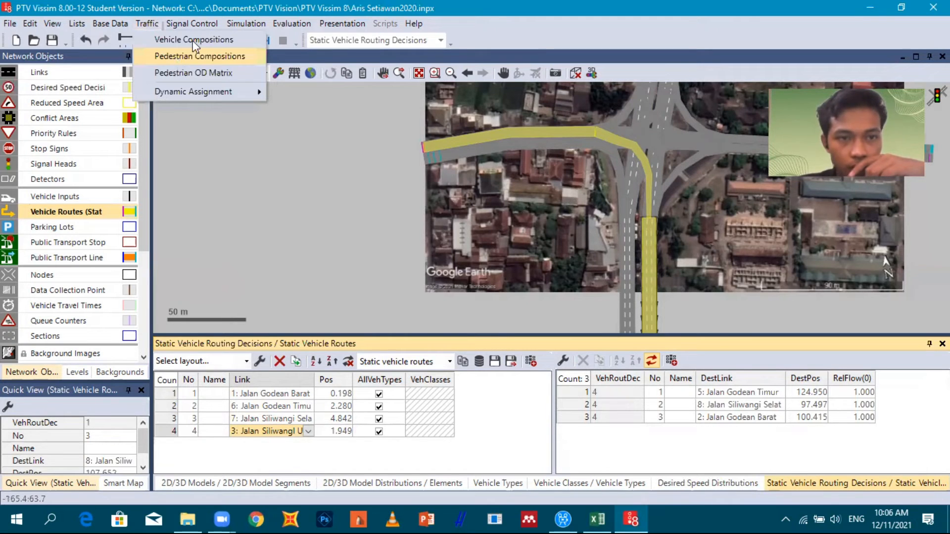
click(193, 41)
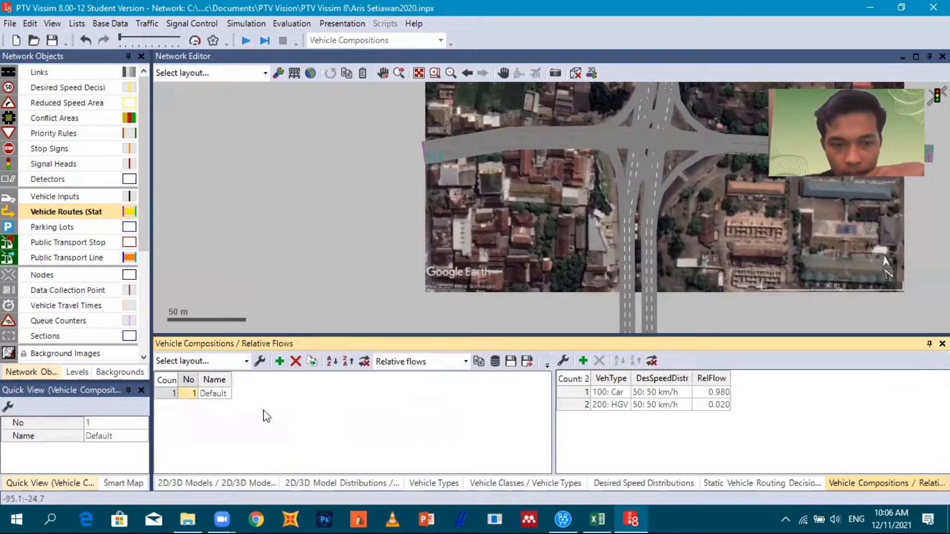
click(280, 362)
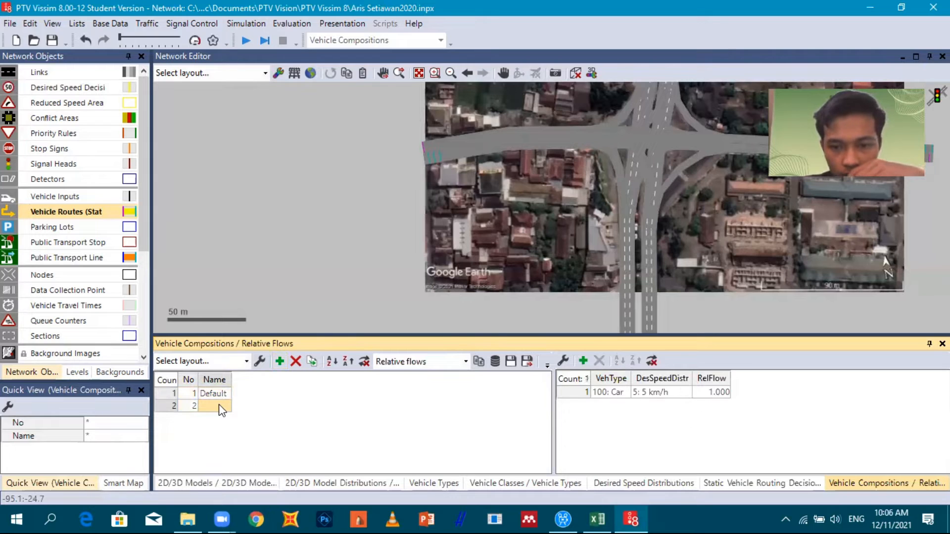
click(626, 392)
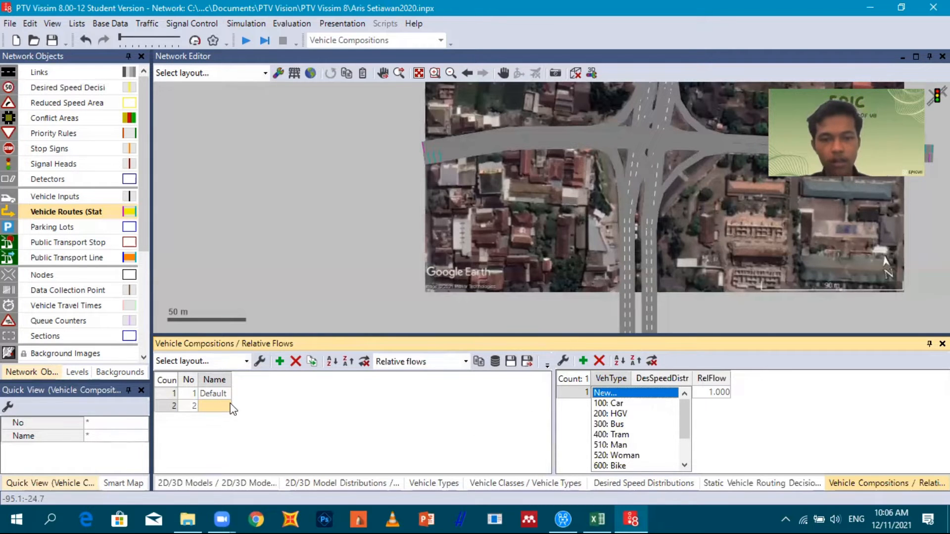
key(Return)
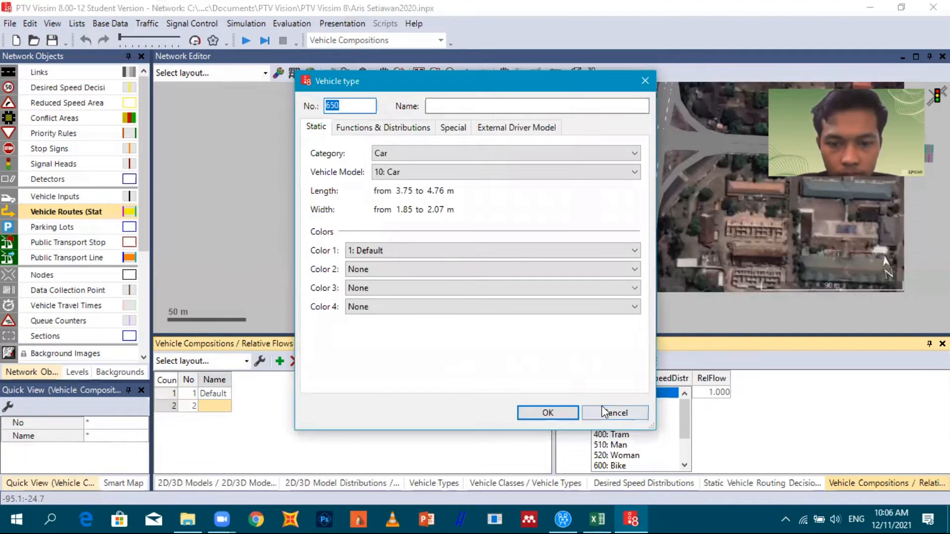
key(Escape)
Name vehicle composition 2 Utara
click(214, 404)
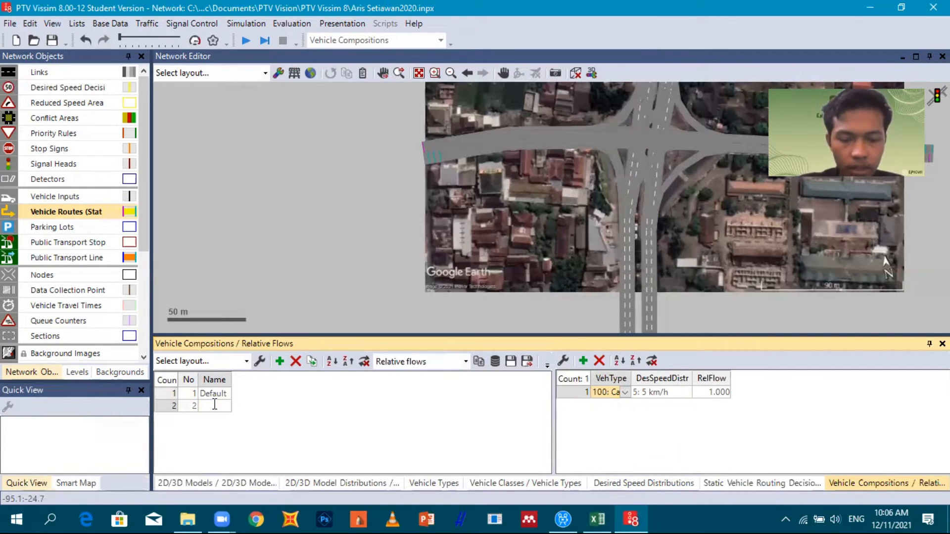
text(t)
key(BackSpace)
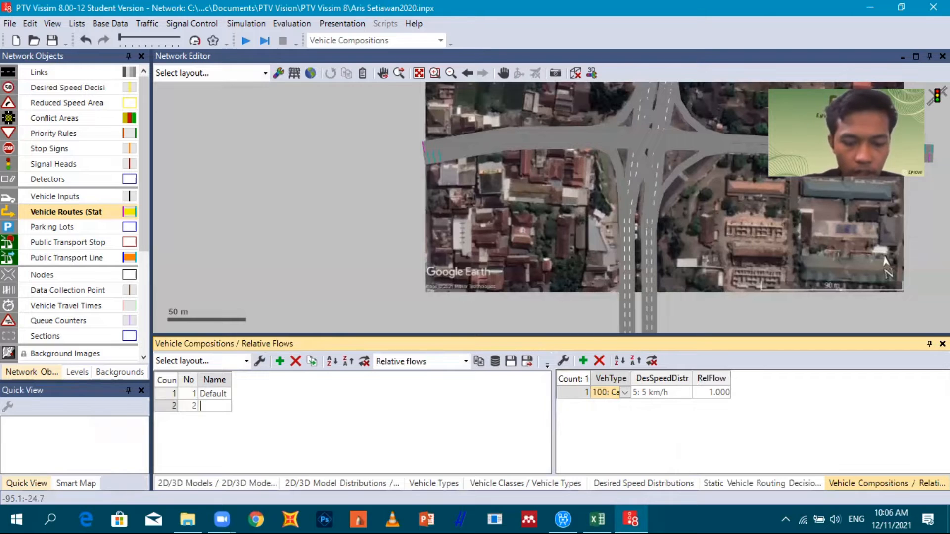
text(Utara)
key(Return)
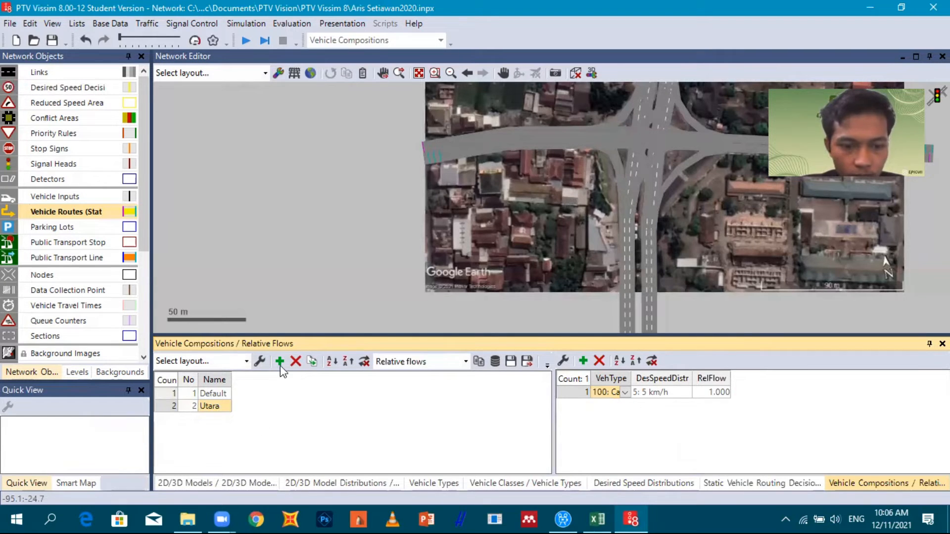
Add three more vehicle compositions and name them Timur, Selatan and Barat
click(220, 418)
text(Timur)
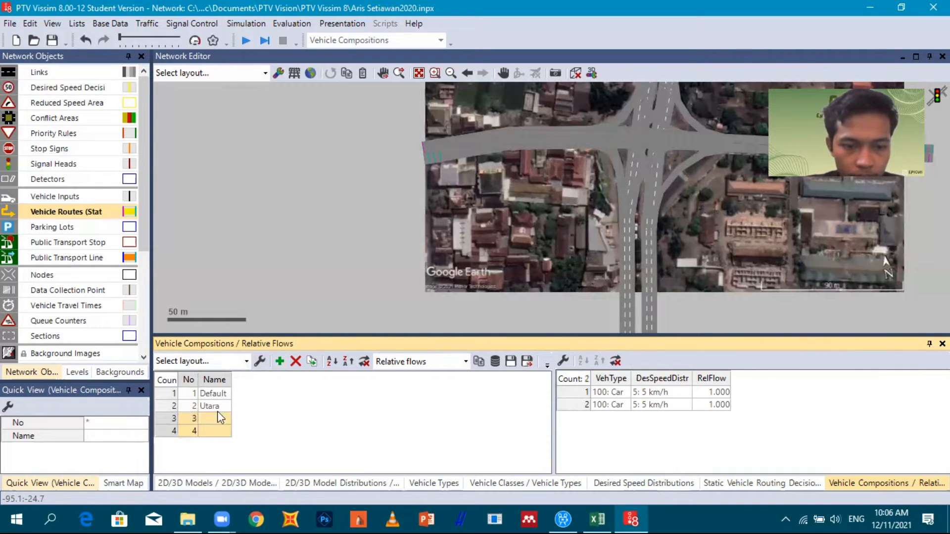
click(217, 417)
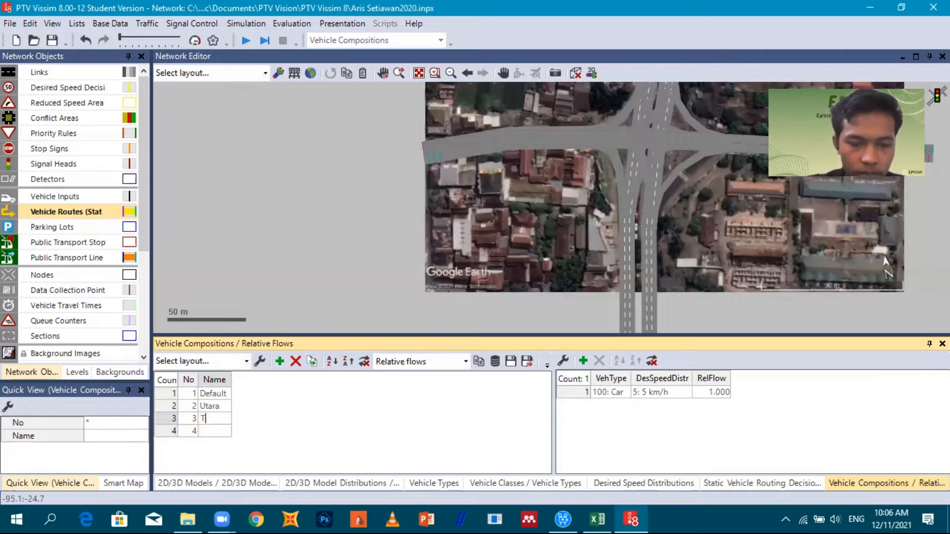
click(210, 431)
text(Selatn)
click(280, 361)
text(Barat)
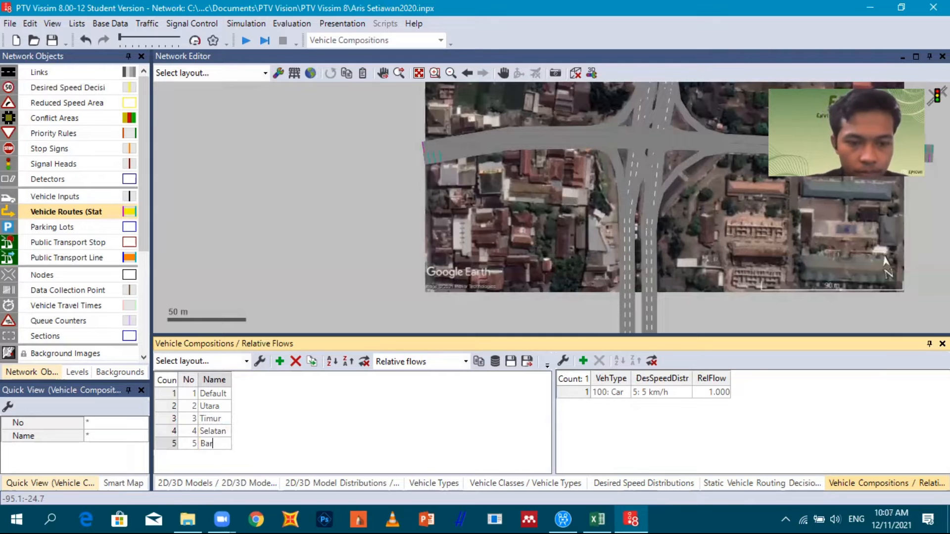
click(298, 430)
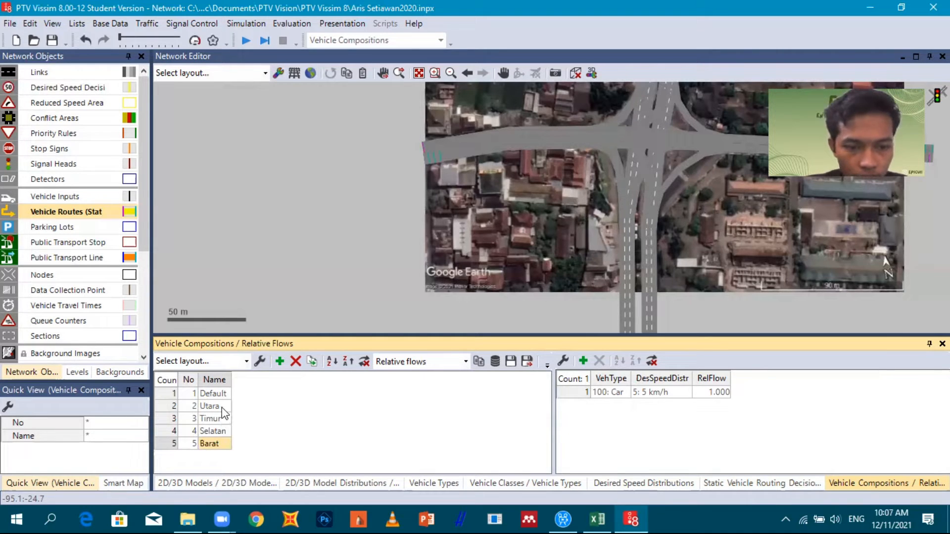
Add three more relative flow entries to the Utara vehicle composition
click(222, 407)
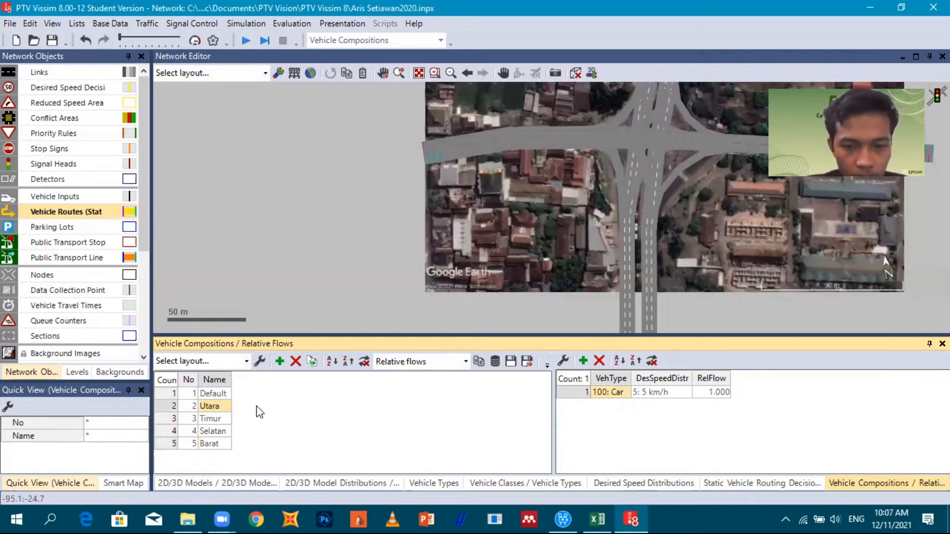
click(607, 397)
click(660, 402)
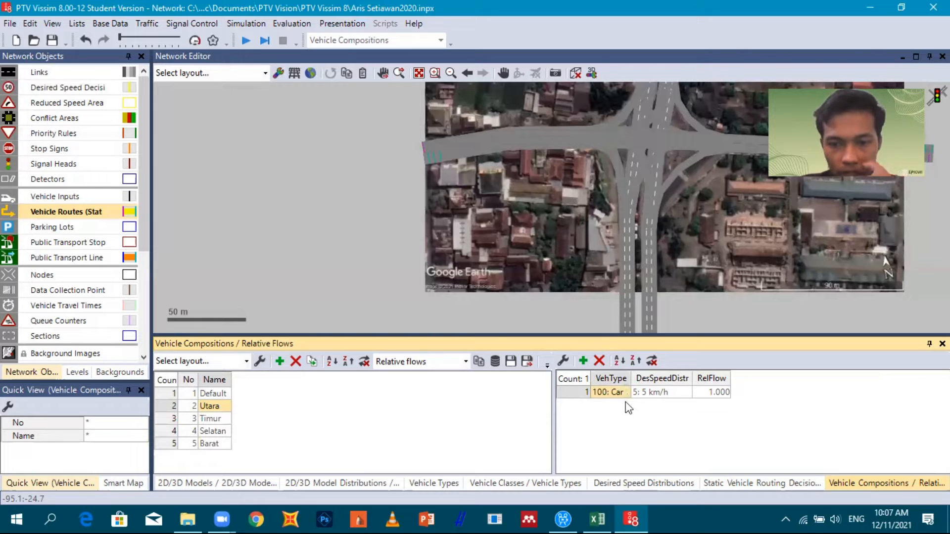
click(623, 395)
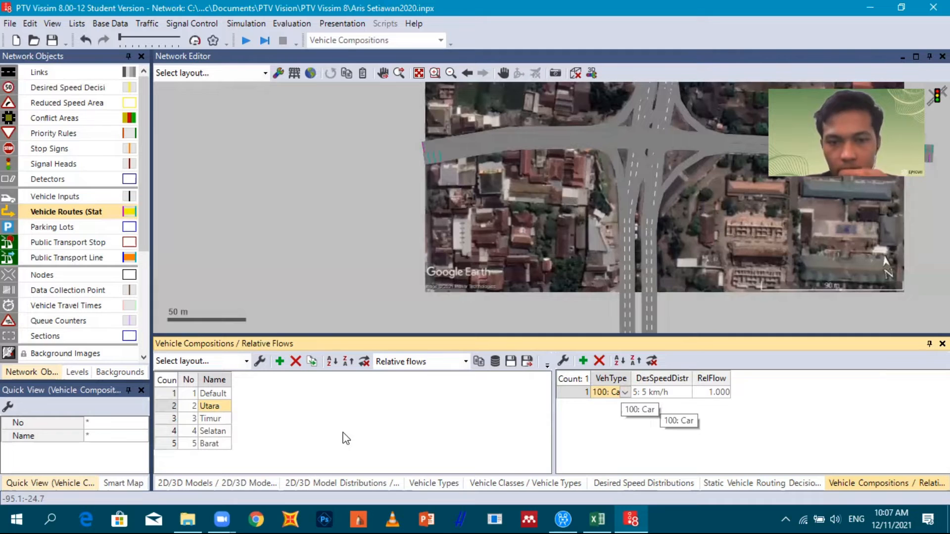
click(585, 361)
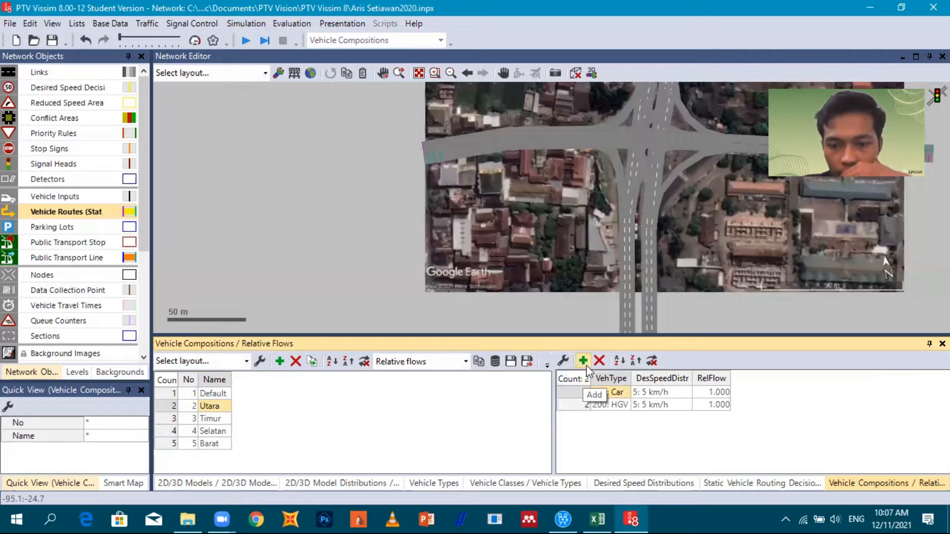
click(585, 362)
click(585, 362)
Change the Utara composition's Car entry to vehicle type 610: MC and pick a replacement vehicle type for its HGV entry
click(625, 392)
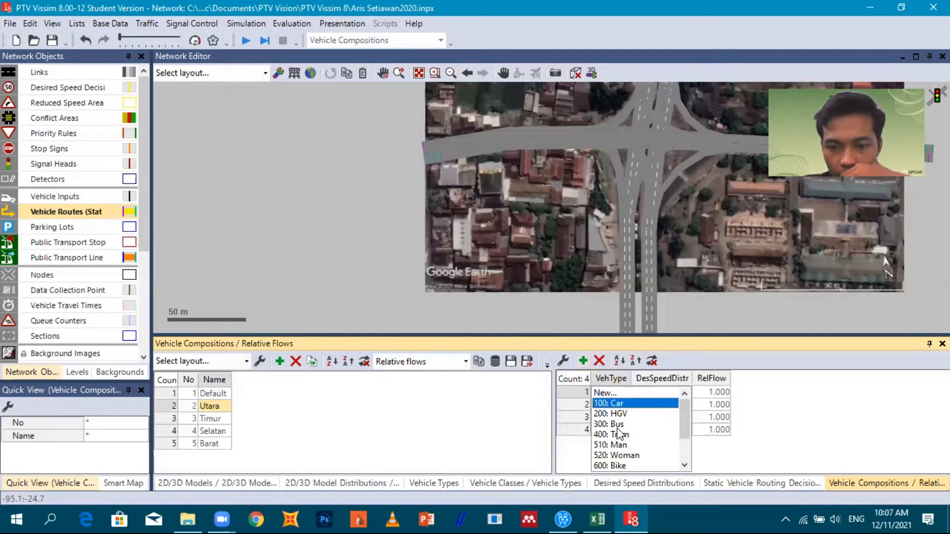
scroll(613, 440, down, 1)
scroll(616, 445, down, 1)
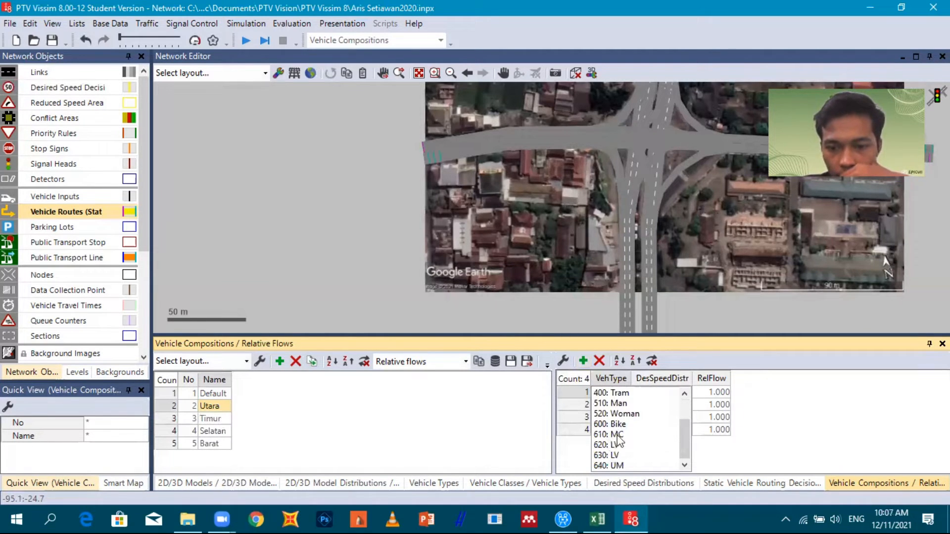
click(617, 435)
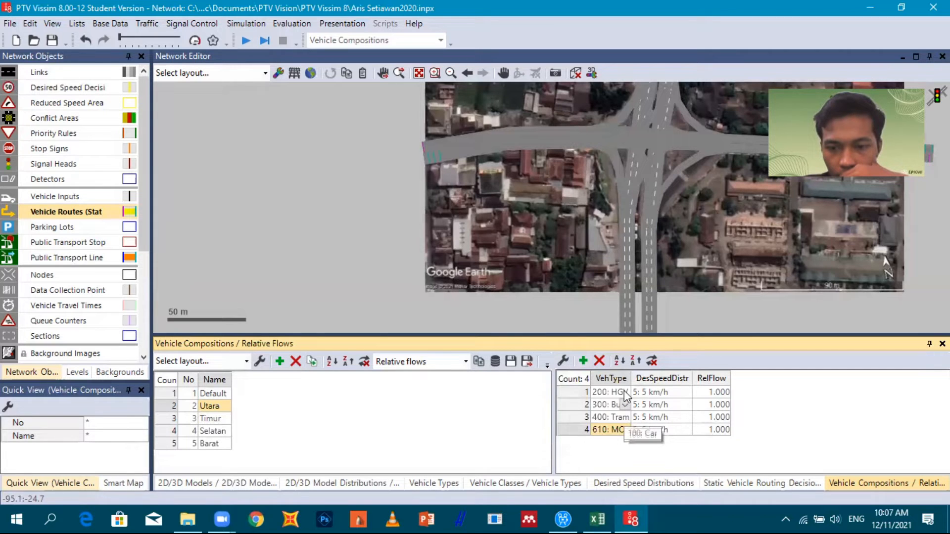
click(625, 394)
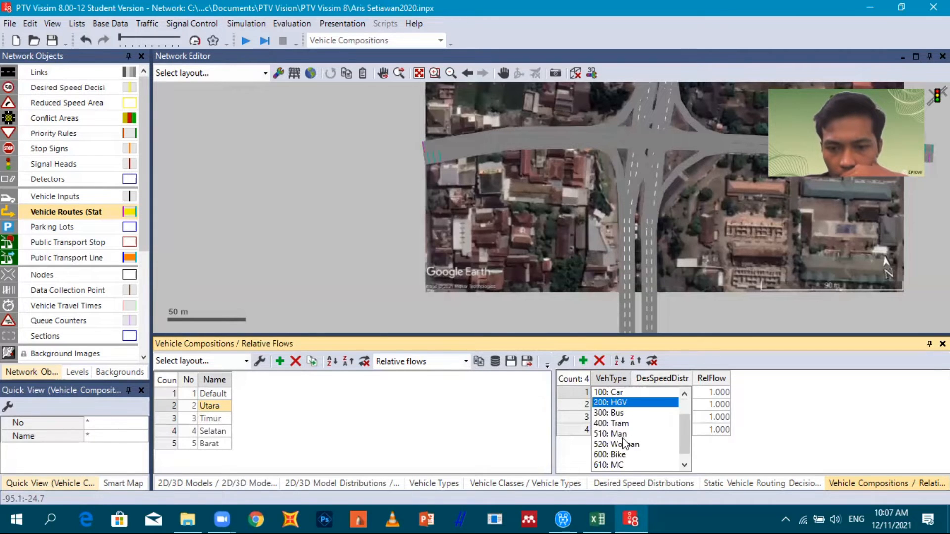
scroll(625, 443, down, 3)
click(624, 436)
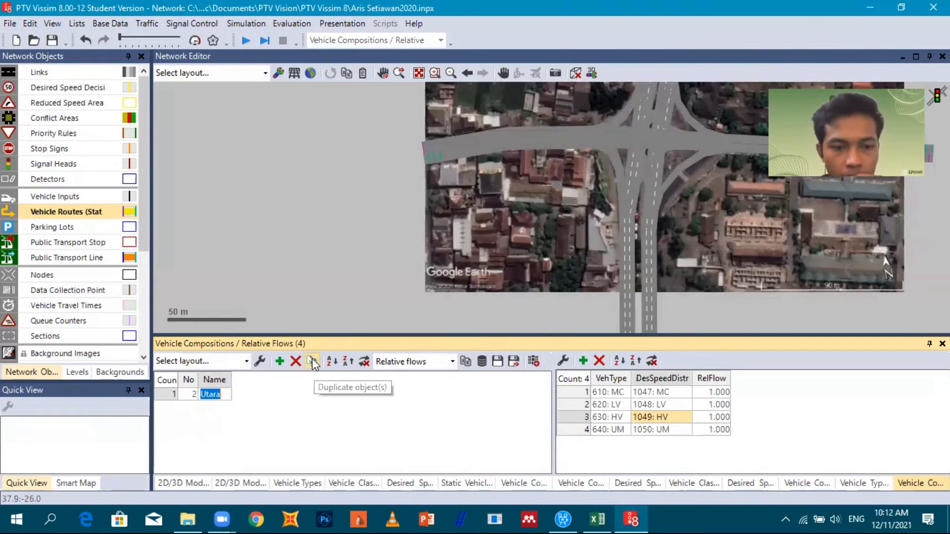
Duplicate the Utara vehicle composition four times and delete the original composition 2
click(312, 362)
click(312, 361)
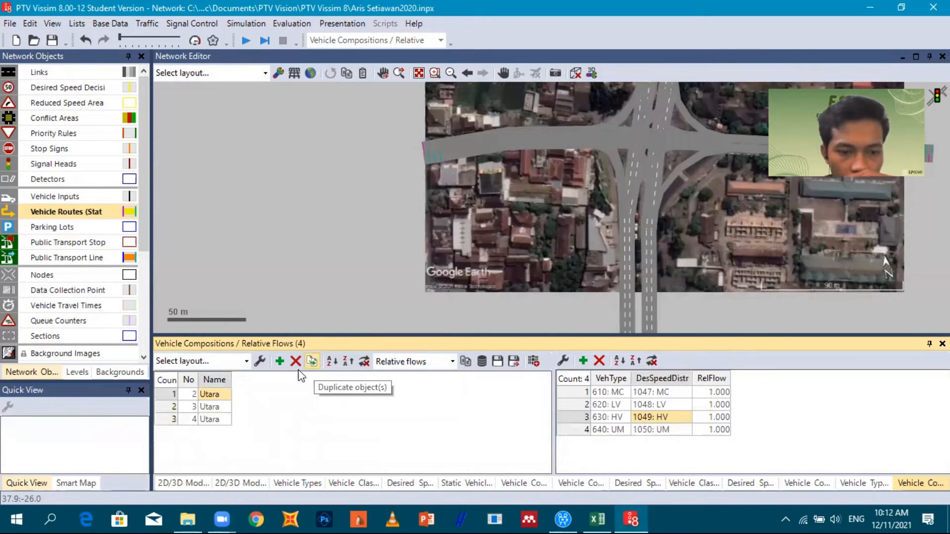
double_click(311, 362)
click(296, 361)
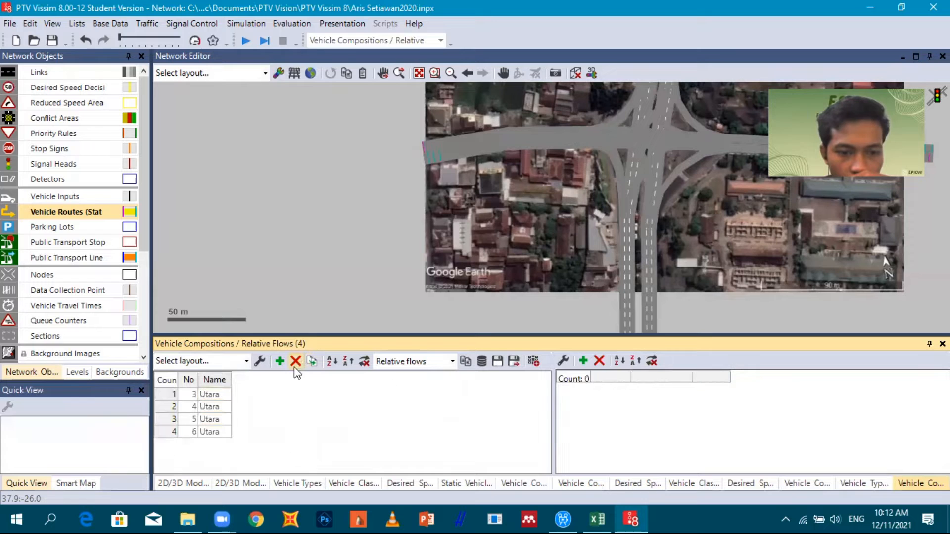
Rename vehicle compositions 4, 5 and 6 as Timur, Selatan and Barat
click(212, 396)
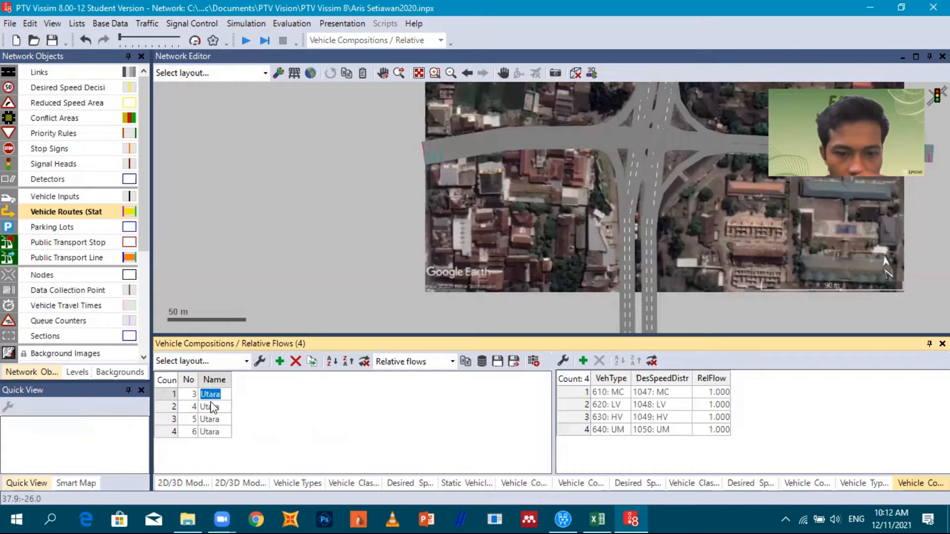
click(218, 408)
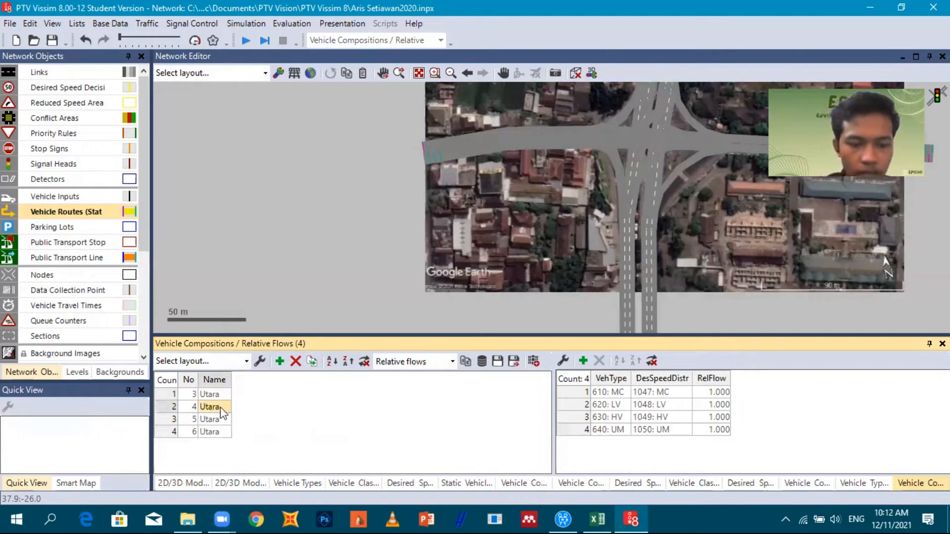
key(BackSpace)
text(Timur)
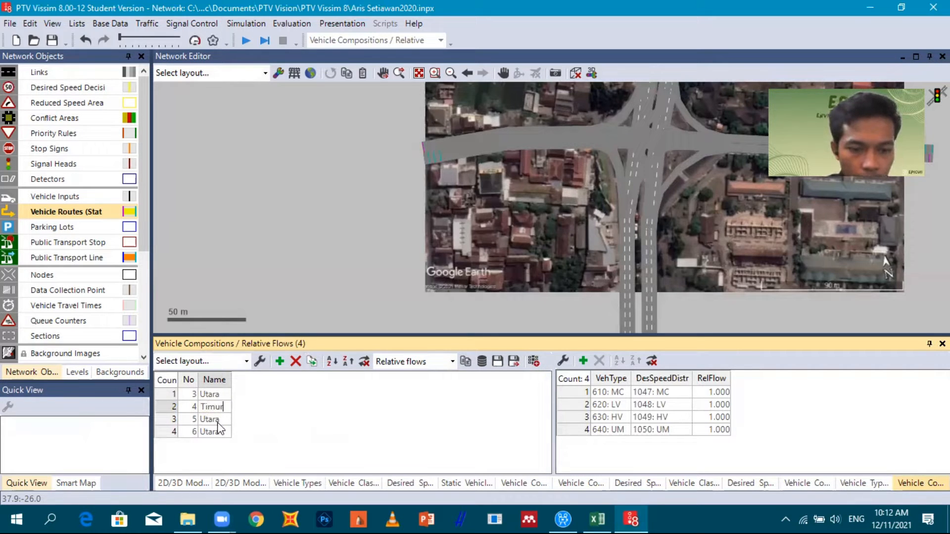
click(218, 420)
text(Selatan)
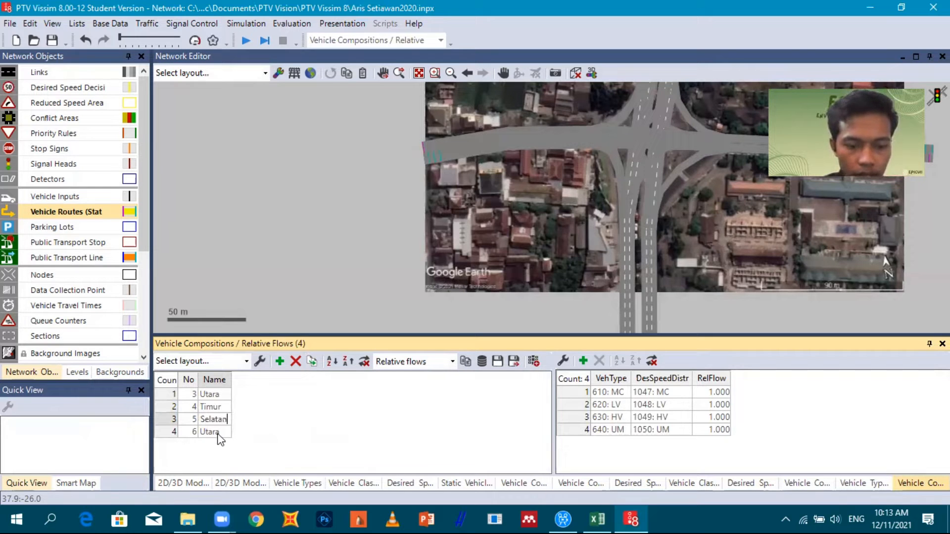
click(218, 432)
text(Ba)
text(a)
key(BackSpace)
text(rat)
key(Return)
Switch to Excel and examine the approach totals and vehicle class counts on the Distrbusi Kecepatan sheet
click(222, 397)
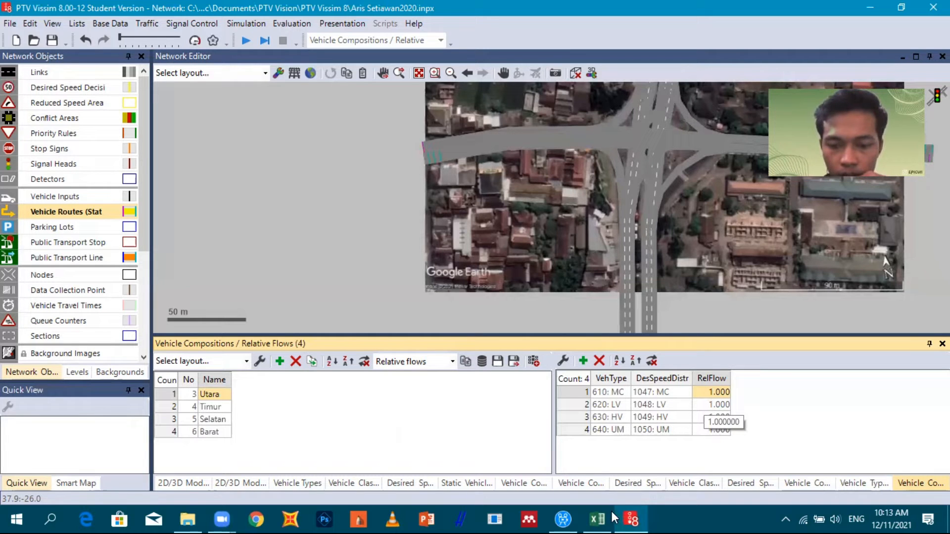
key(alt+Tab)
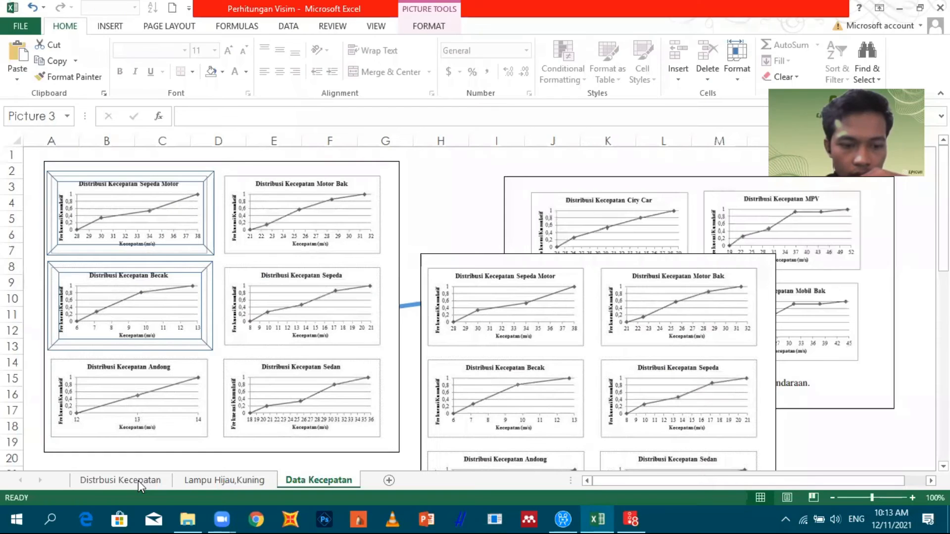
click(120, 480)
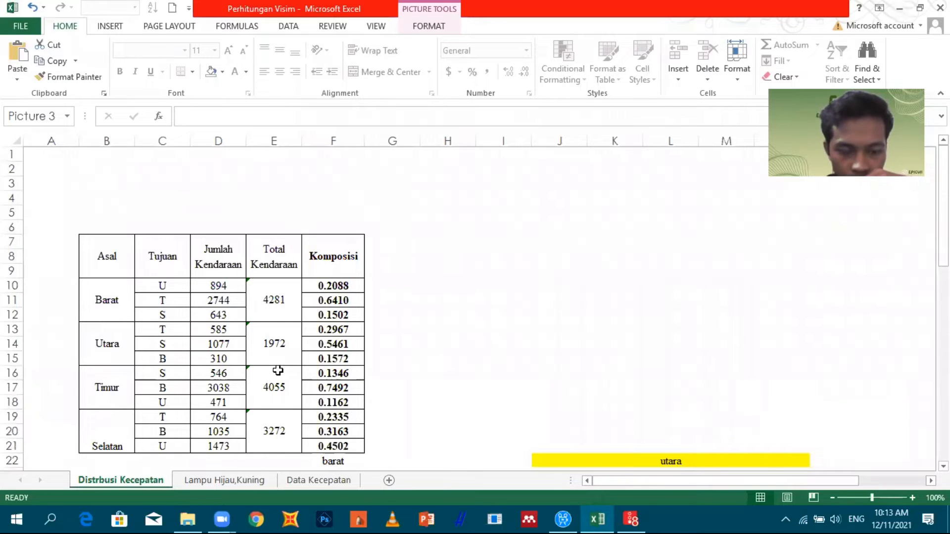
scroll(279, 374, down, 5)
scroll(212, 297, up, 4)
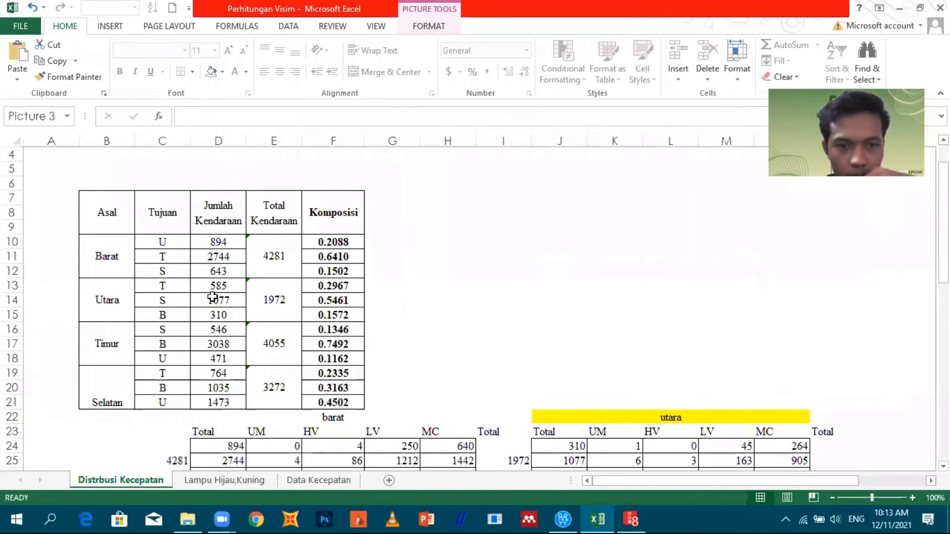
scroll(223, 297, up, 1)
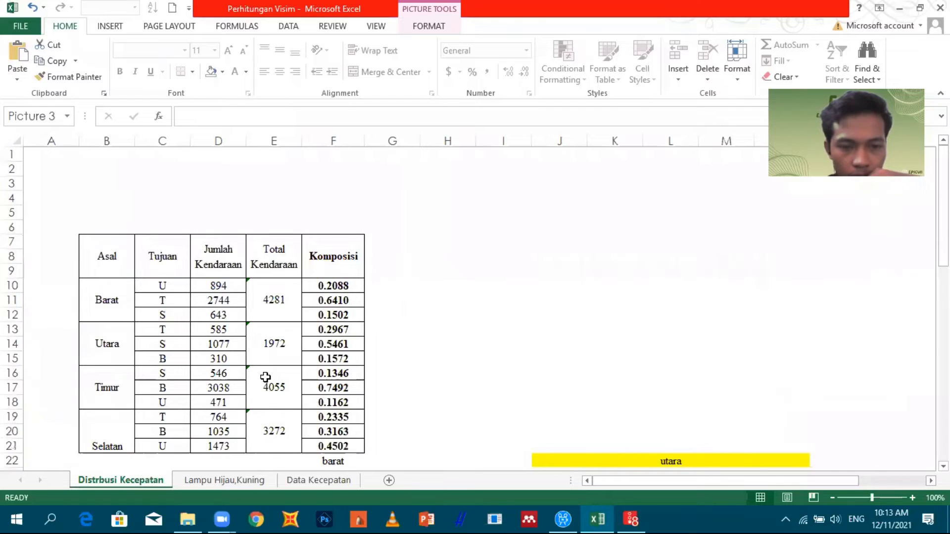
scroll(266, 377, down, 5)
scroll(371, 423, up, 1)
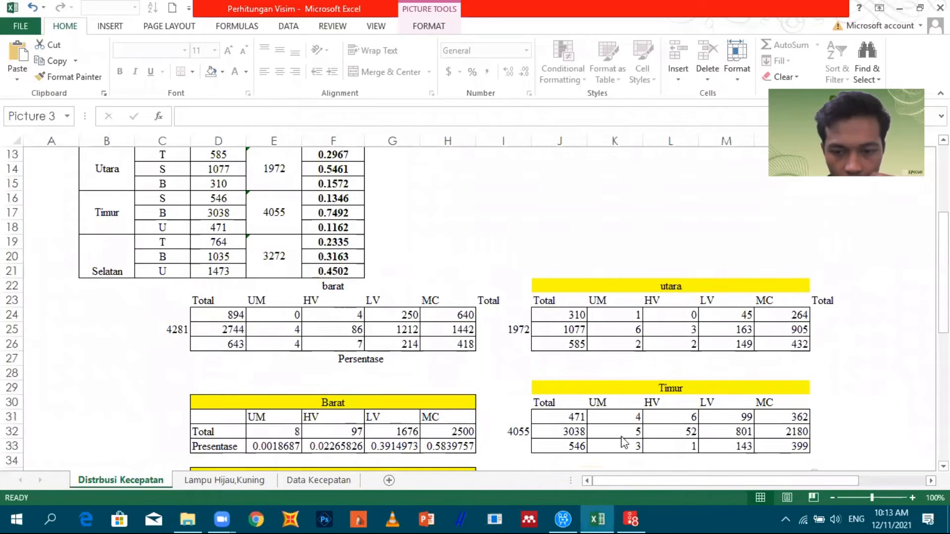
key(alt+Tab)
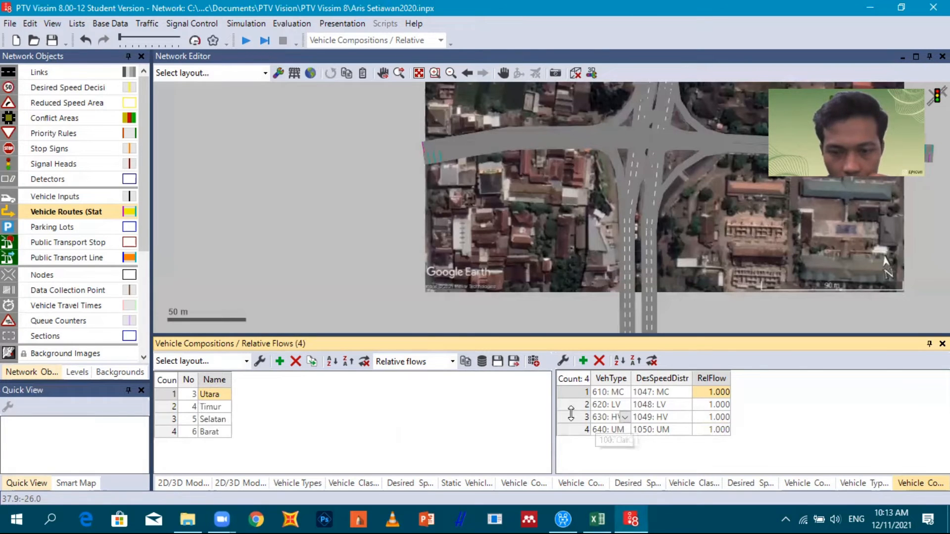
Open the Utara composition's MC relative flow in Vissim and look up the percentage tables per approach in Excel
click(214, 404)
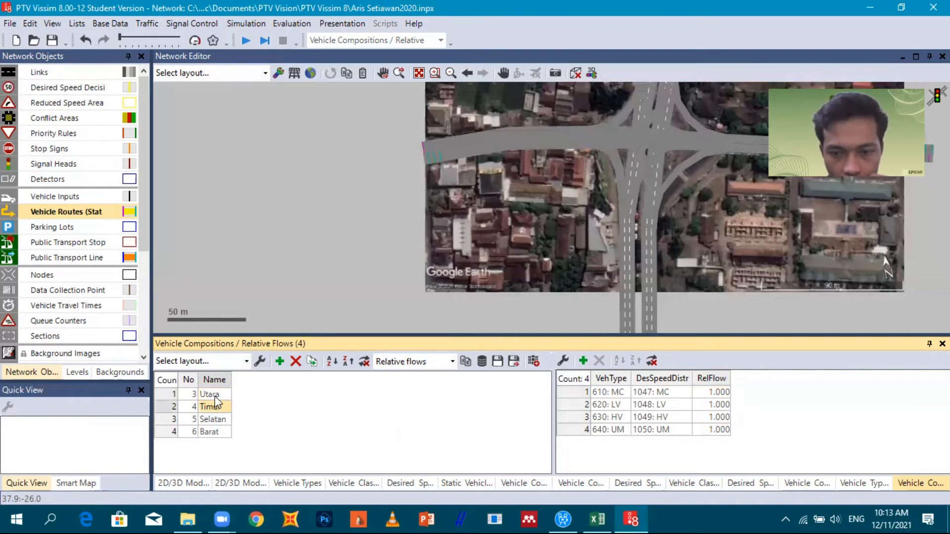
click(214, 395)
click(711, 391)
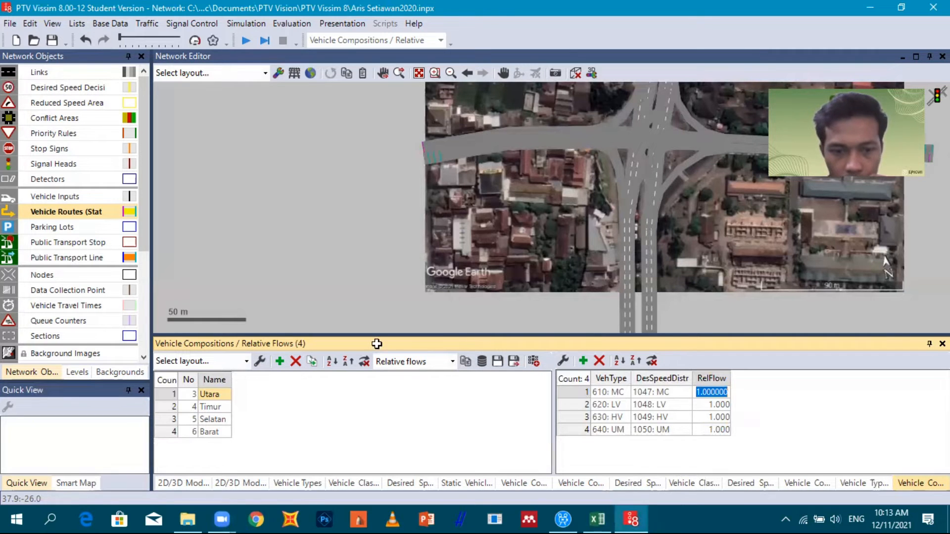
key(alt+Tab)
scroll(384, 339, down, 1)
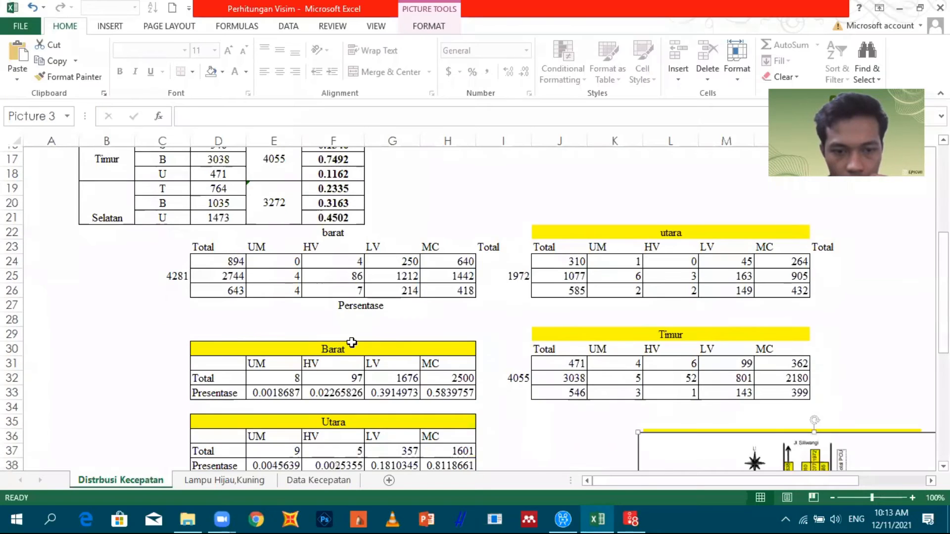
scroll(325, 344, up, 1)
click(325, 343)
scroll(356, 304, down, 2)
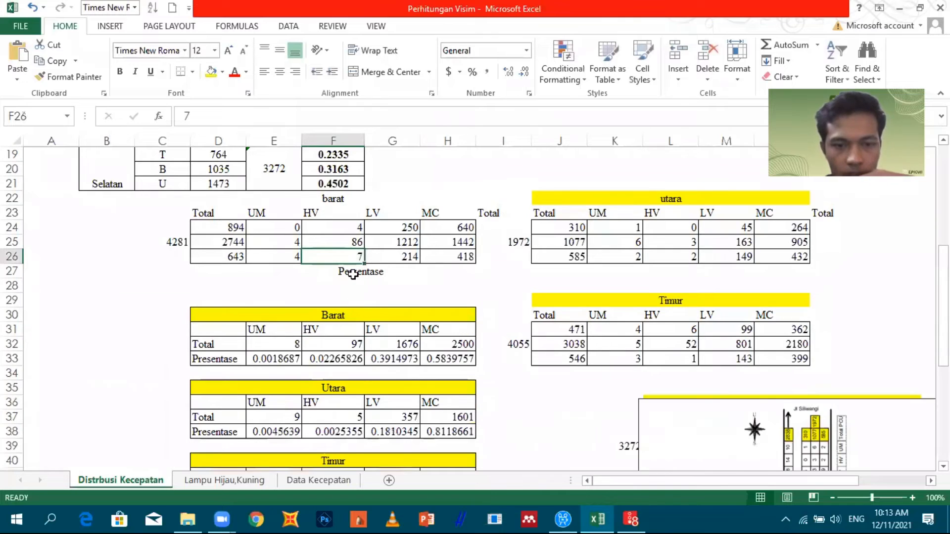
scroll(352, 272, down, 2)
click(353, 280)
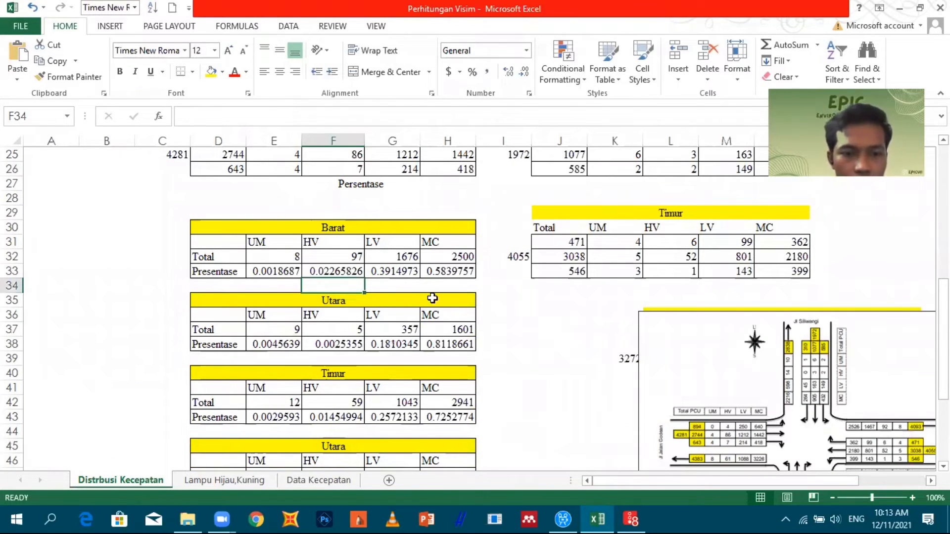
Copy the Barat UM percentage 0.0018687 from Excel and paste it as the UM relative flow of the Utara composition in Vissim
click(289, 271)
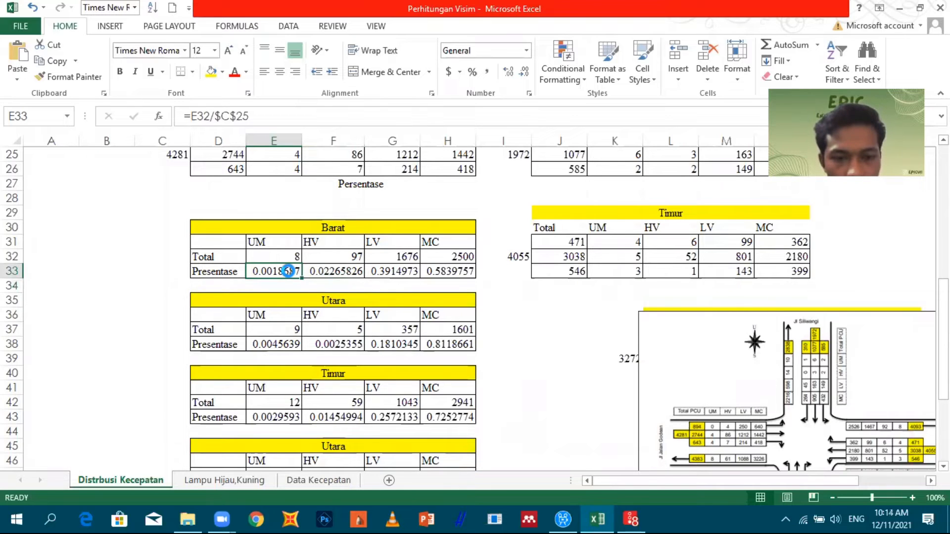
key(ctrl+c)
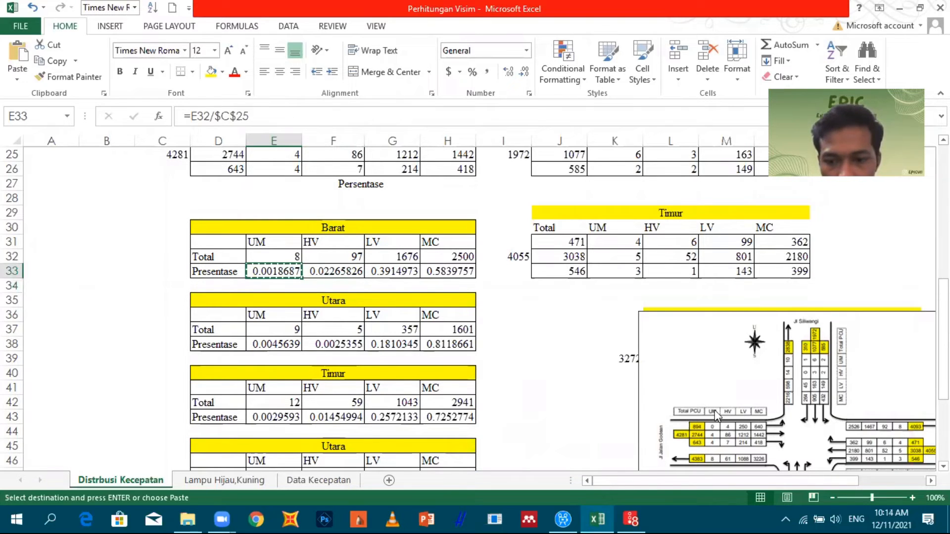
key(alt+Tab)
click(720, 430)
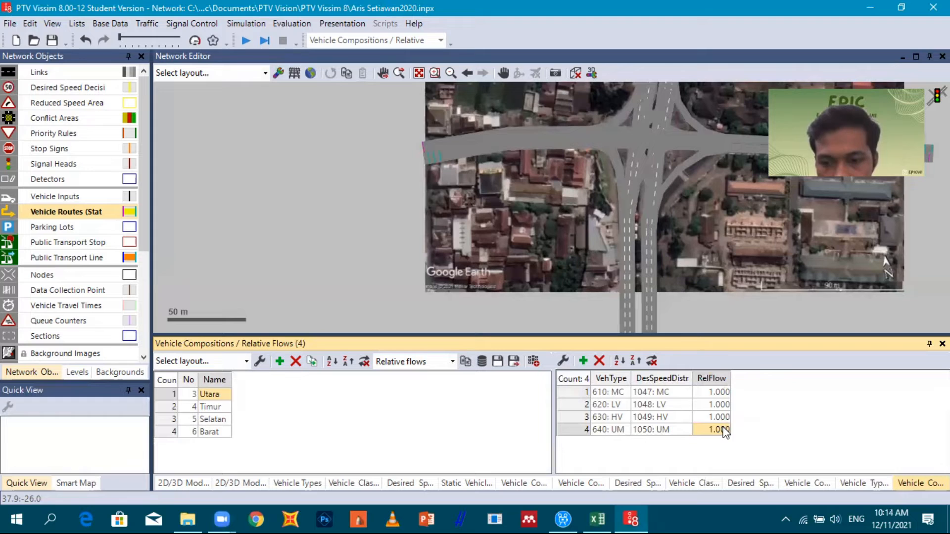
key(ctrl+v)
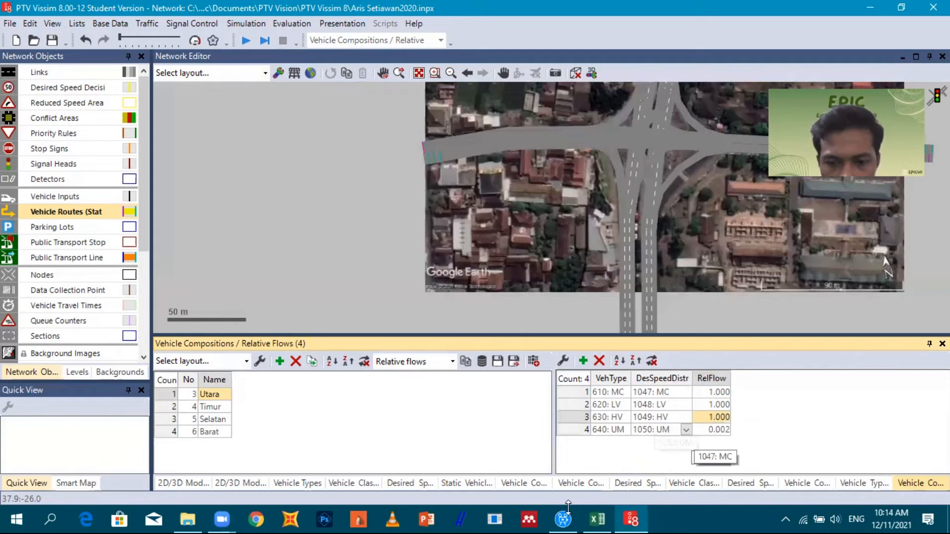
Copy the Barat HV percentage from Excel and set the Barat composition's HV relative flow to 0.023 in Vissim
key(alt+Tab)
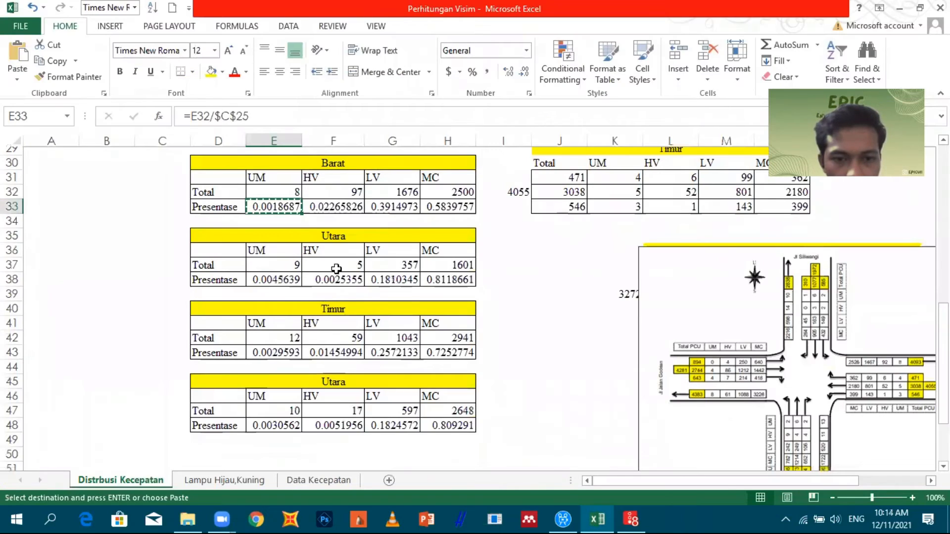
scroll(337, 269, up, 1)
click(346, 228)
key(ctrl+c)
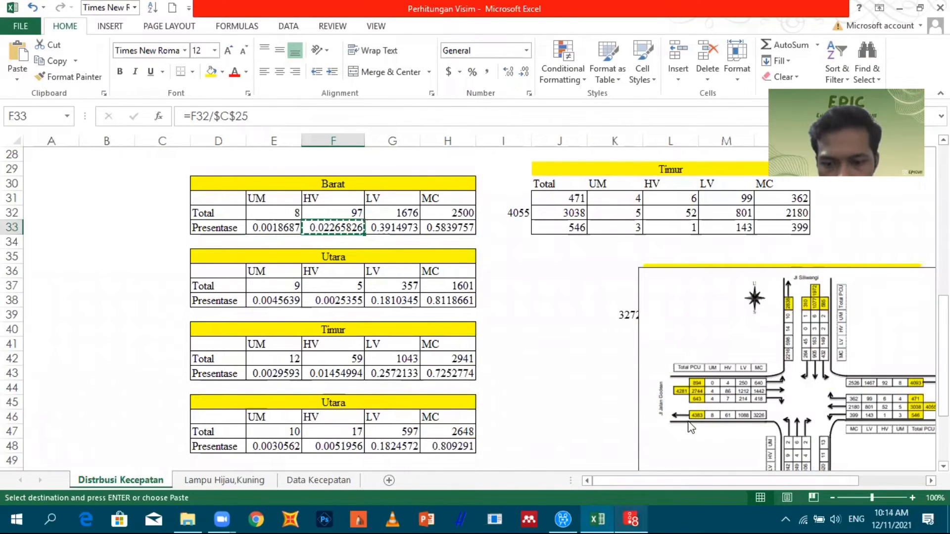
key(alt+Tab)
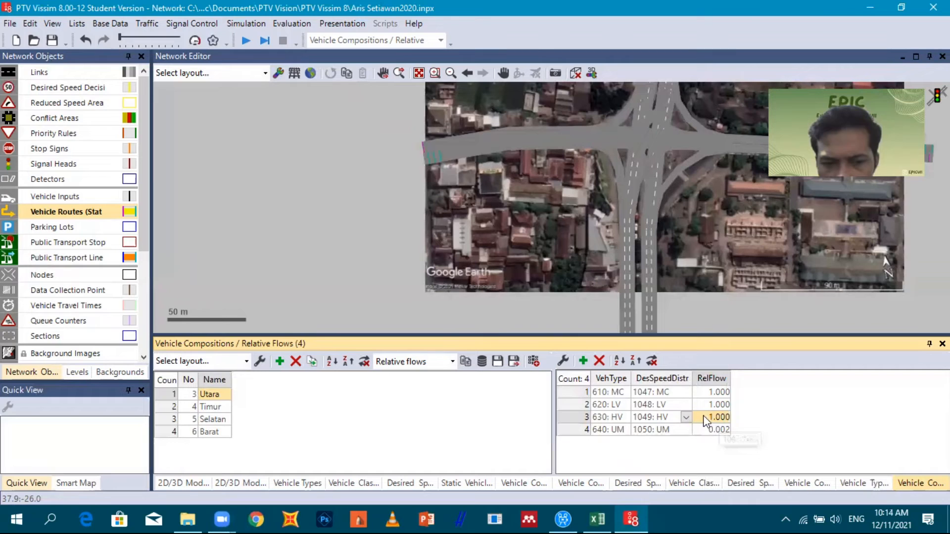
click(218, 432)
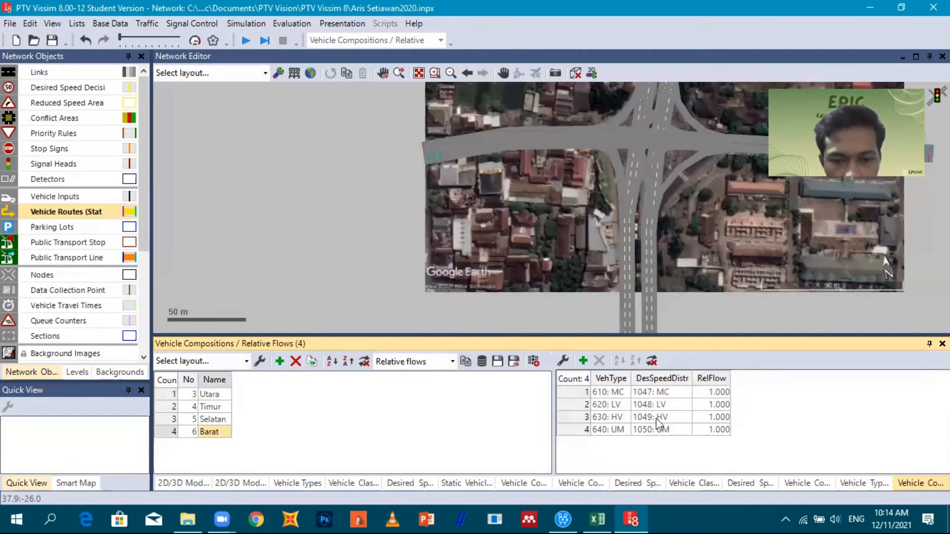
click(712, 417)
text(0.023)
key(Return)
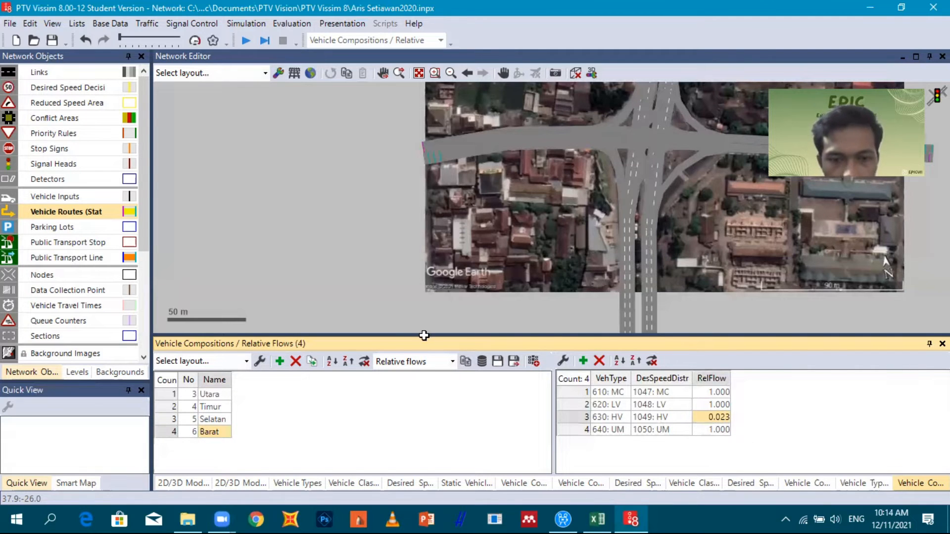
Copy the Barat LV percentage 0.3914973 from Excel and paste it as the Barat composition's LV relative flow in Vissim
key(alt+Tab)
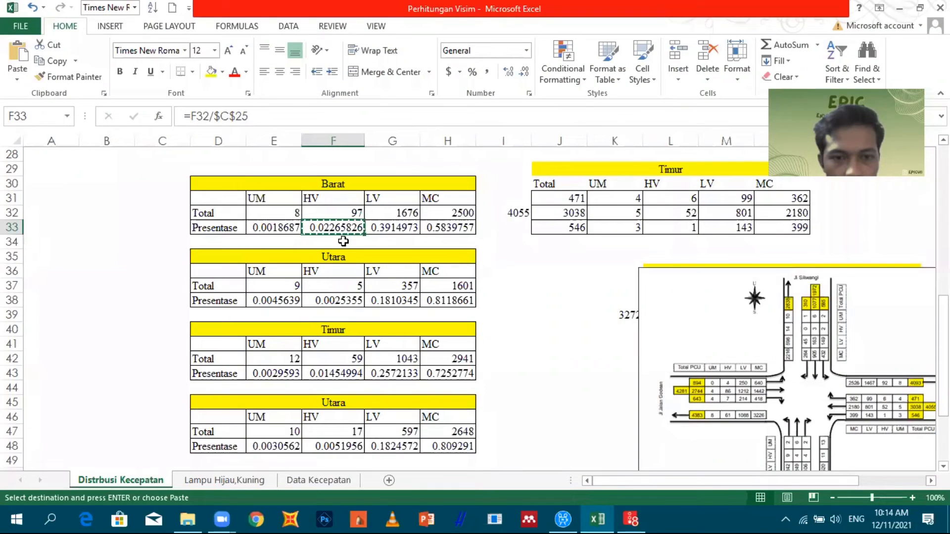
click(399, 233)
key(ctrl+c)
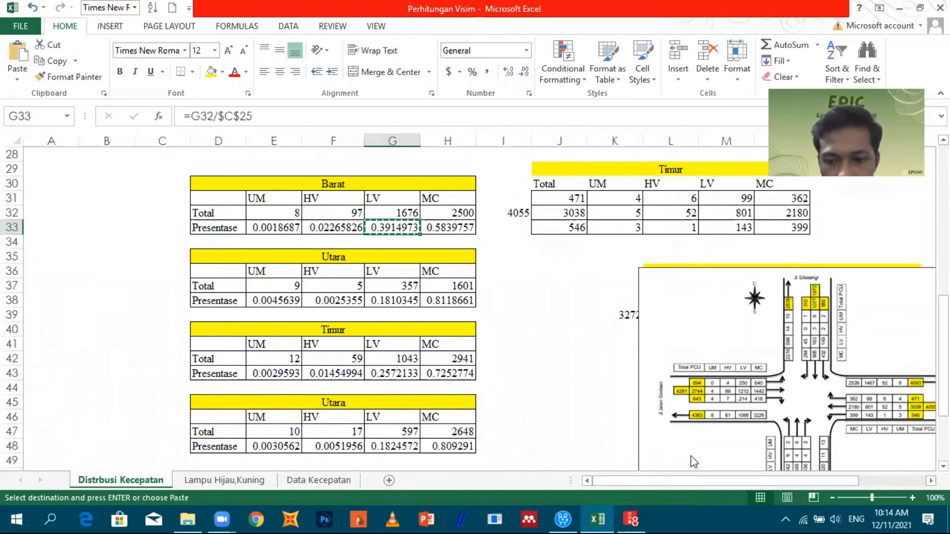
click(631, 519)
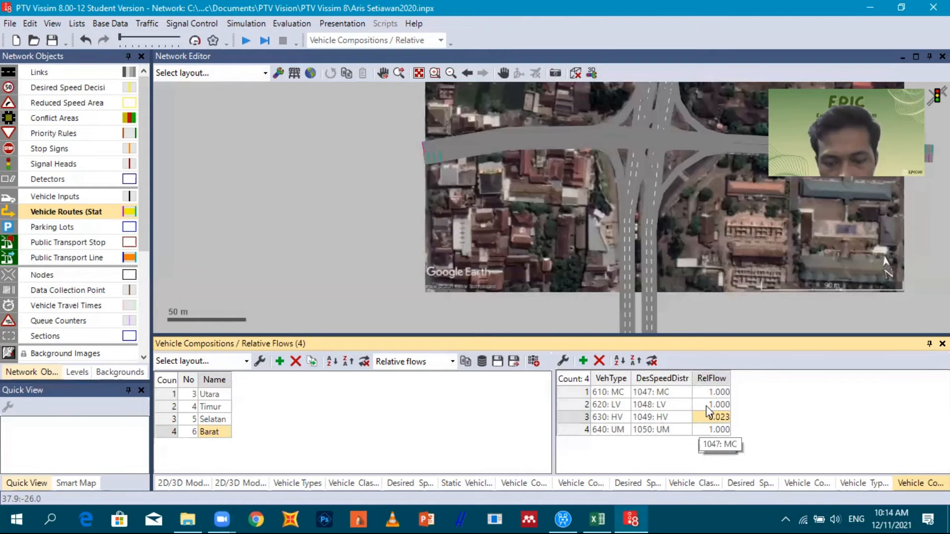
click(706, 406)
key(ctrl+v)
Copy the Barat MC percentage 0.5839757 from Excel and paste it as the Barat composition's MC relative flow in Vissim
click(715, 394)
click(605, 506)
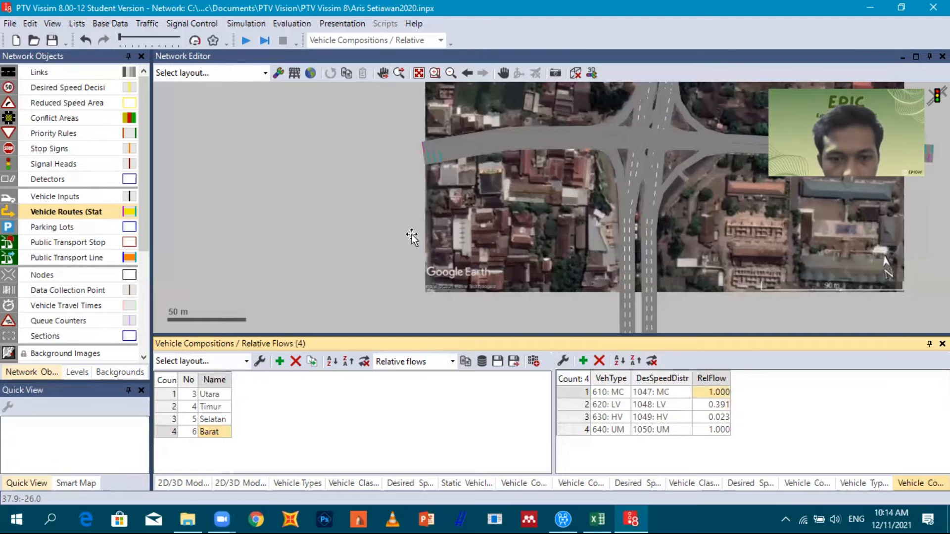
click(438, 225)
key(ctrl+c)
click(632, 518)
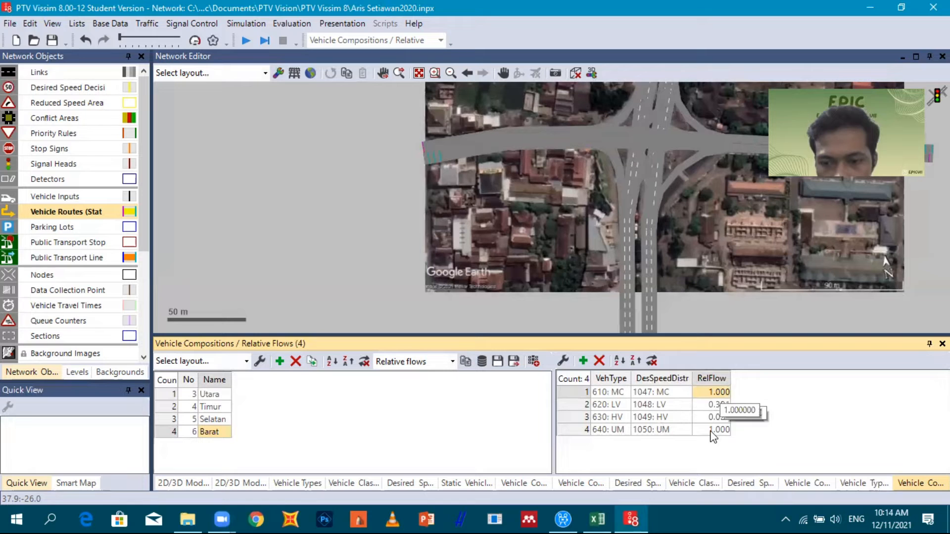
key(ctrl+v)
Copy the Barat UM percentage 0.0018687 from Excel and paste it as the Barat composition's UM relative flow in Vissim
click(712, 429)
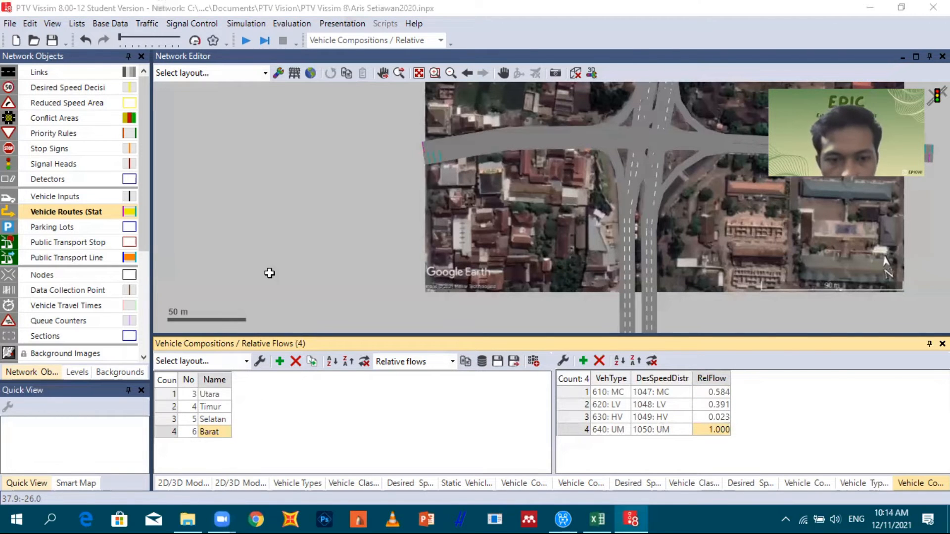
key(alt+Tab)
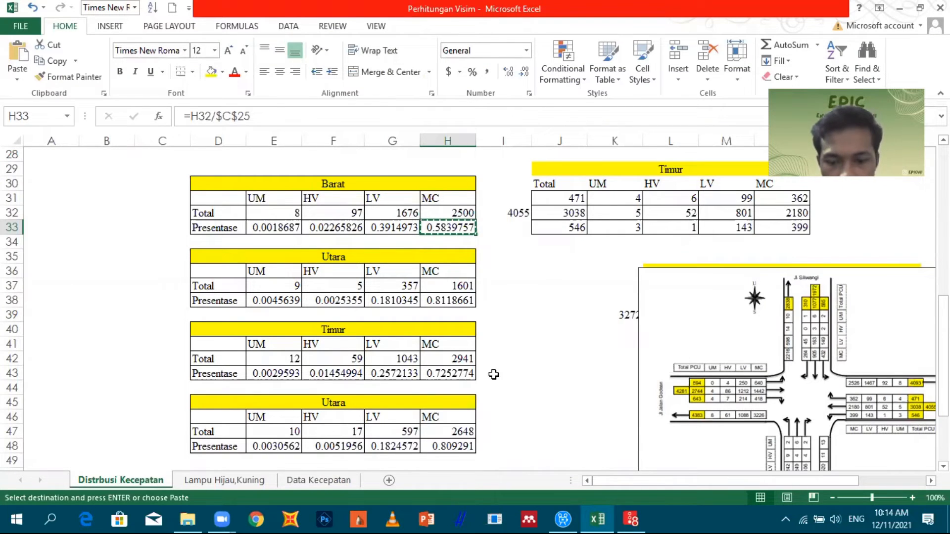
click(632, 519)
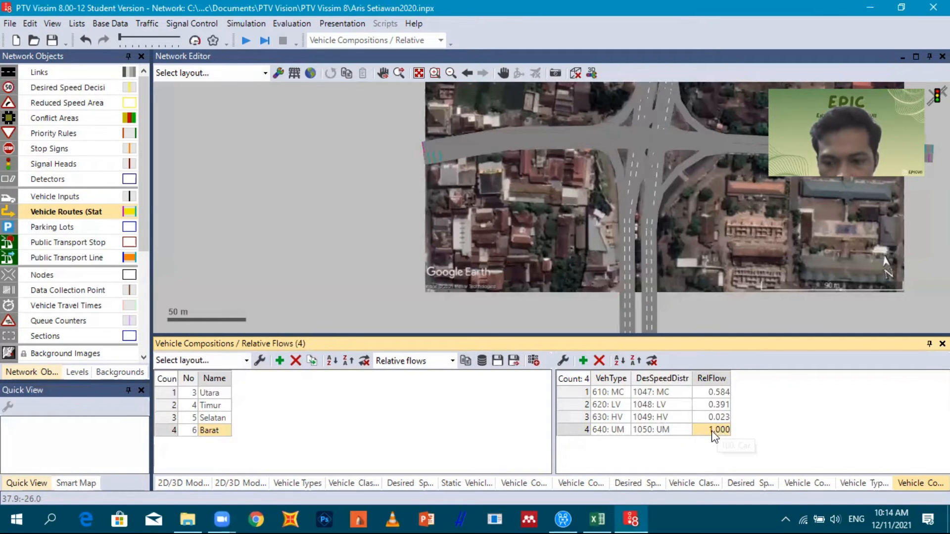
click(712, 432)
key(ctrl+v)
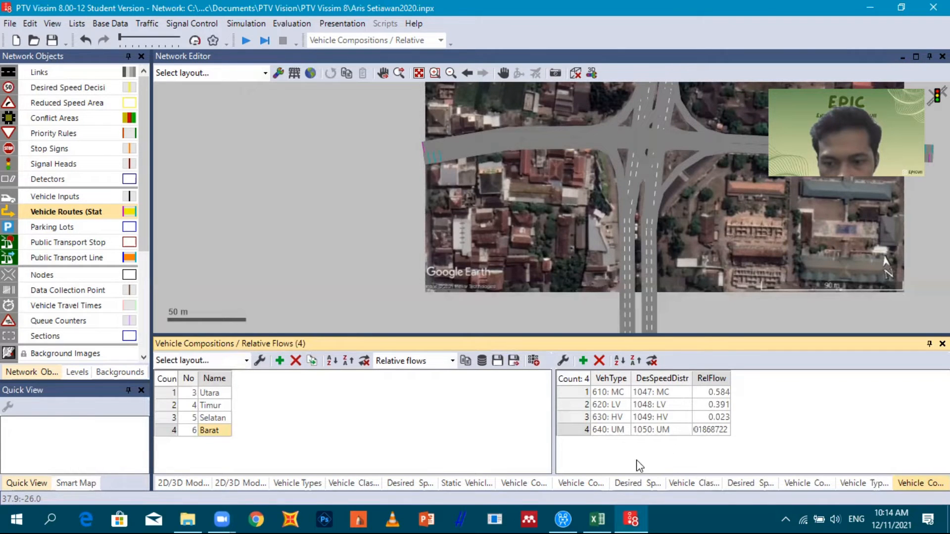
key(Return)
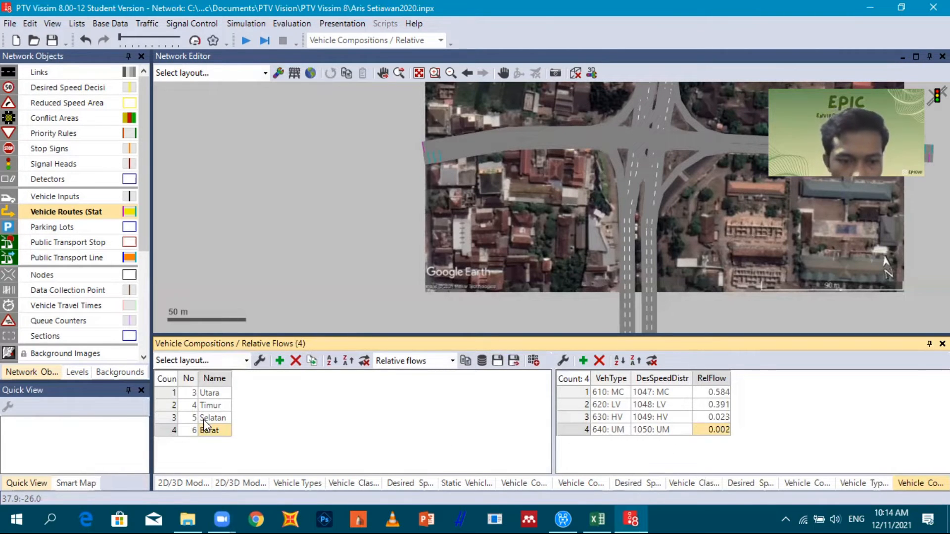
Copy the Timur MC percentage 0.7252774 from Excel and paste it as the Timur composition's MC relative flow in Vissim
click(204, 419)
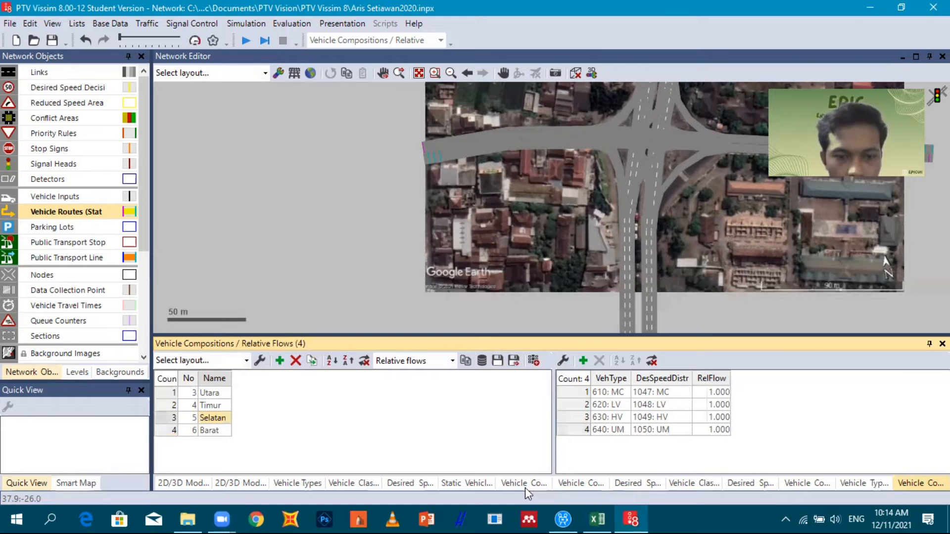
key(alt+Tab)
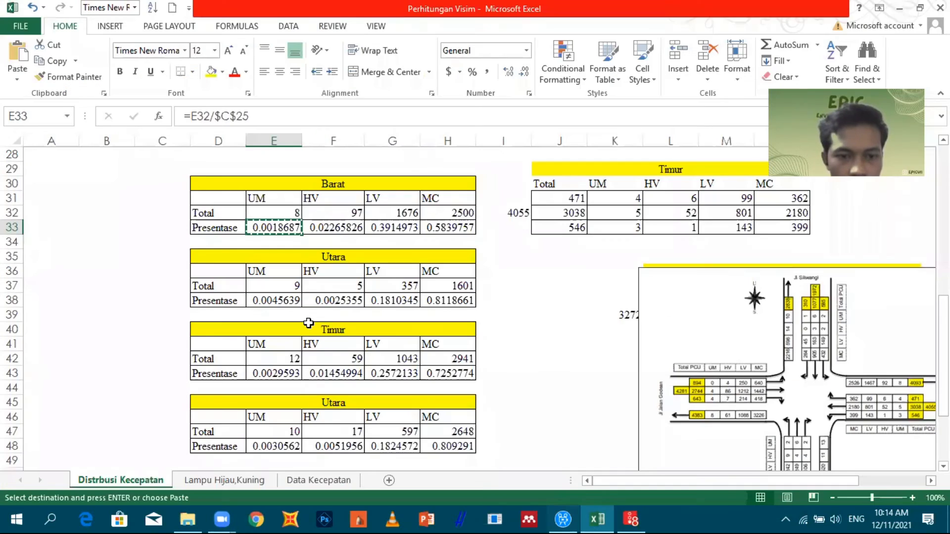
scroll(351, 314, down, 2)
click(352, 315)
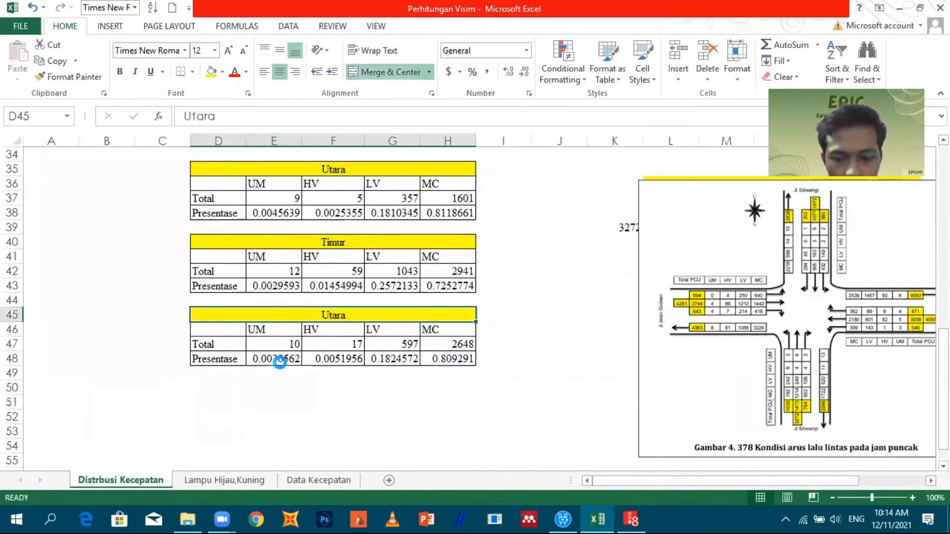
key(ctrl+c)
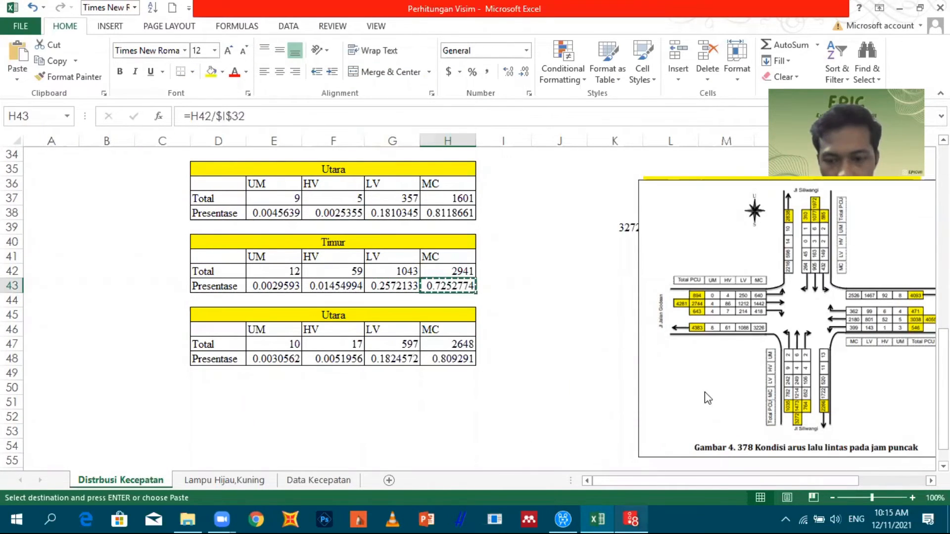
key(alt+Tab)
key(ctrl+v)
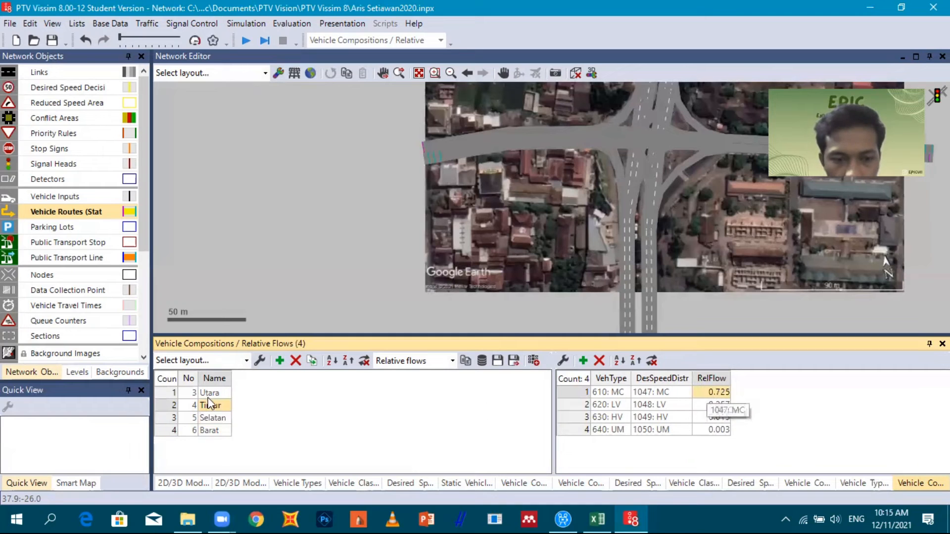
Copy the Utara MC percentage 0.8118661 from Excel and paste it as the Utara composition's MC relative flow in Vissim
click(213, 394)
double_click(702, 393)
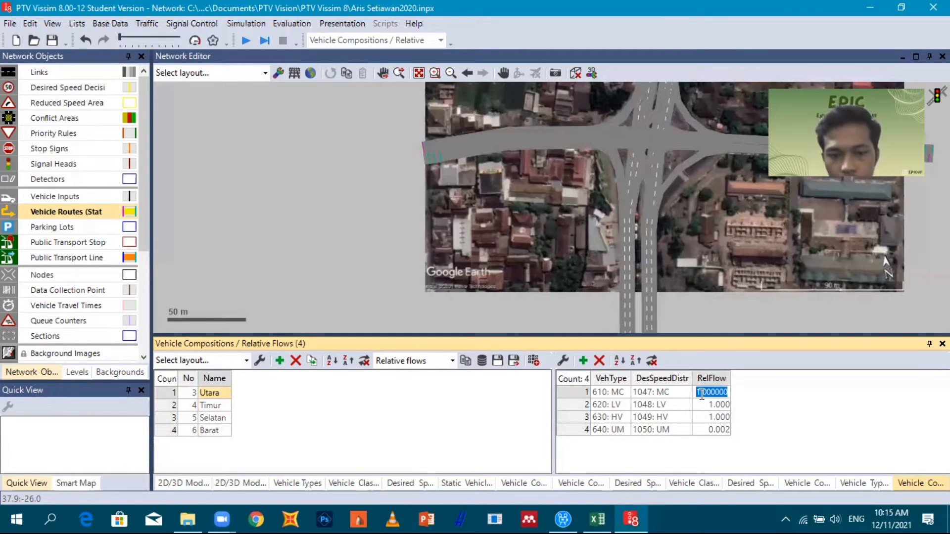
key(alt+Tab)
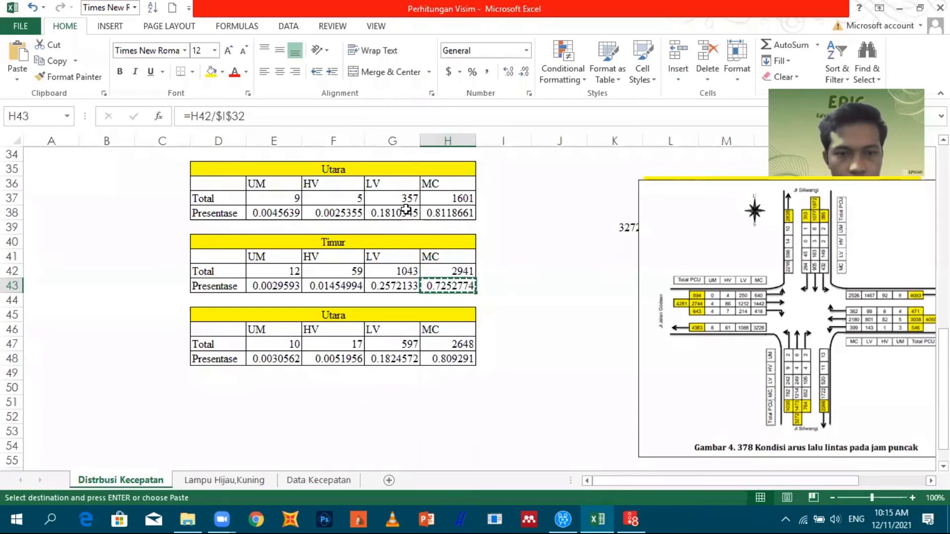
click(456, 213)
key(ctrl+c)
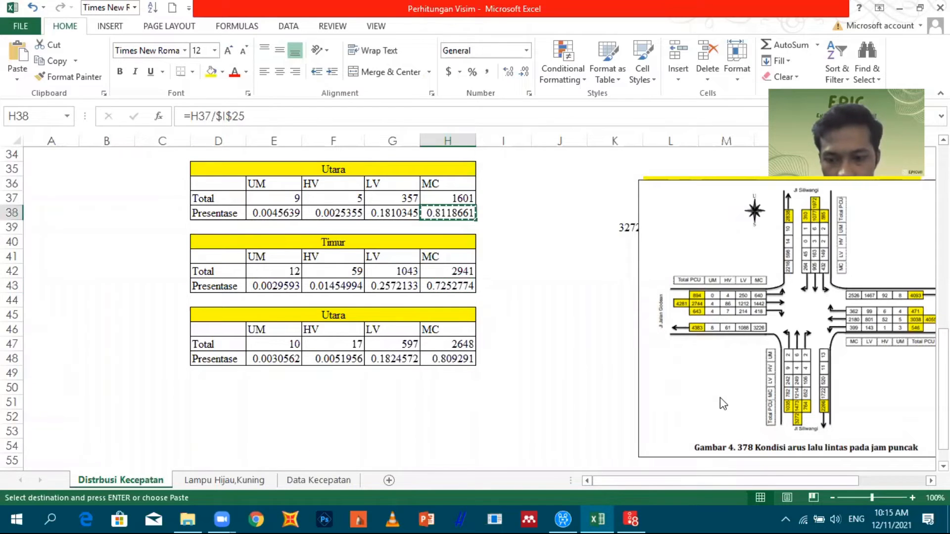
key(alt+Tab)
key(ctrl+v)
key(Return)
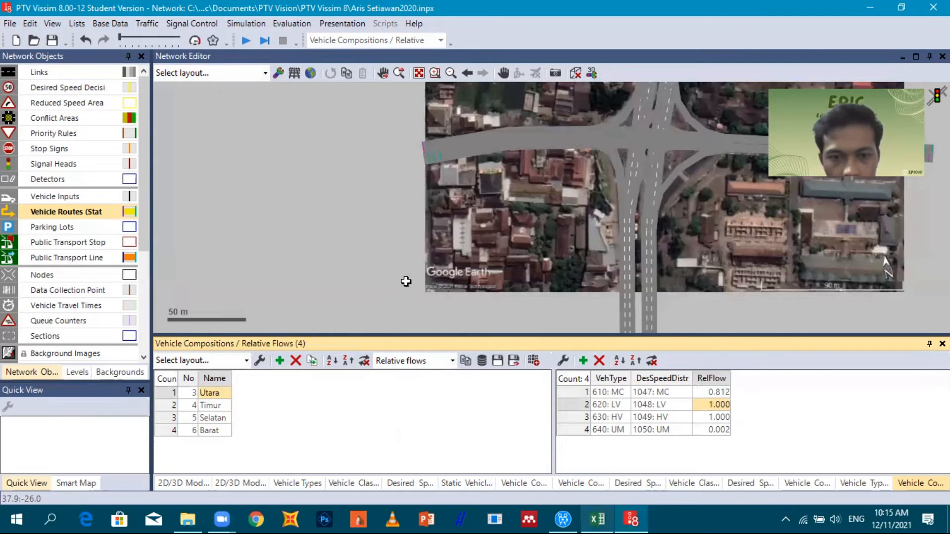
Copy the Utara LV percentage 0.1810345 from Excel and paste it as the Utara composition's LV relative flow in Vissim
key(alt+Tab)
click(407, 213)
key(ctrl+c)
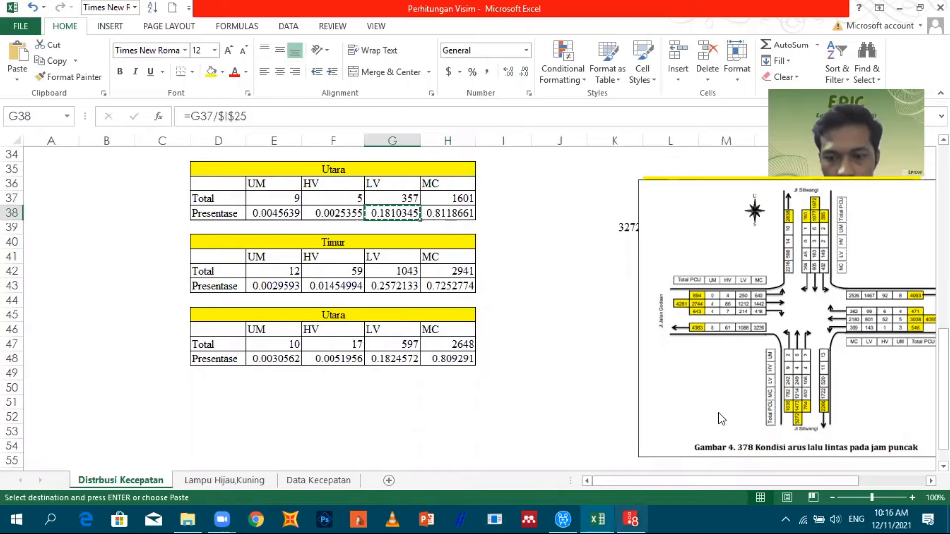
key(alt+Tab)
key(ctrl+v)
Copy the Utara HV percentage 0.0025355 from Excel and paste it as the Utara composition's HV relative flow in Vissim
click(605, 512)
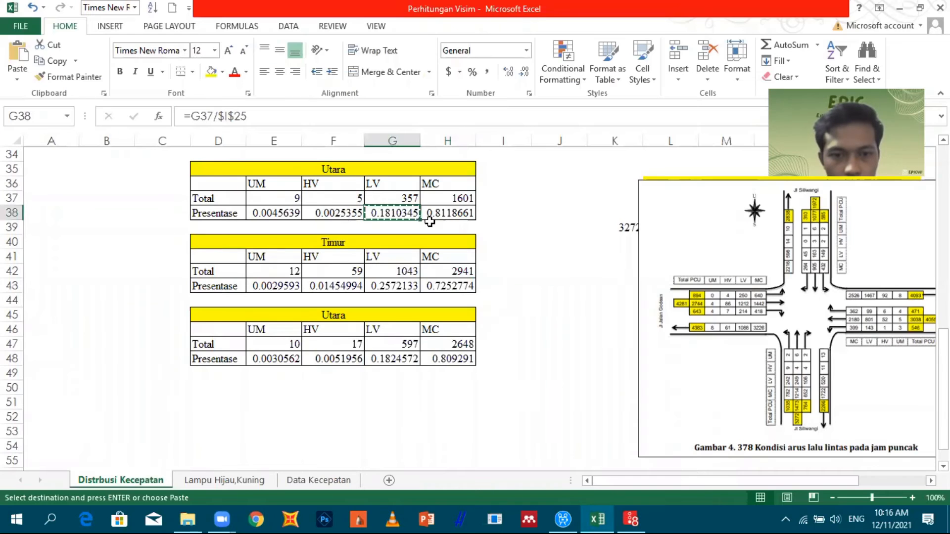
click(346, 219)
key(ctrl+c)
click(641, 516)
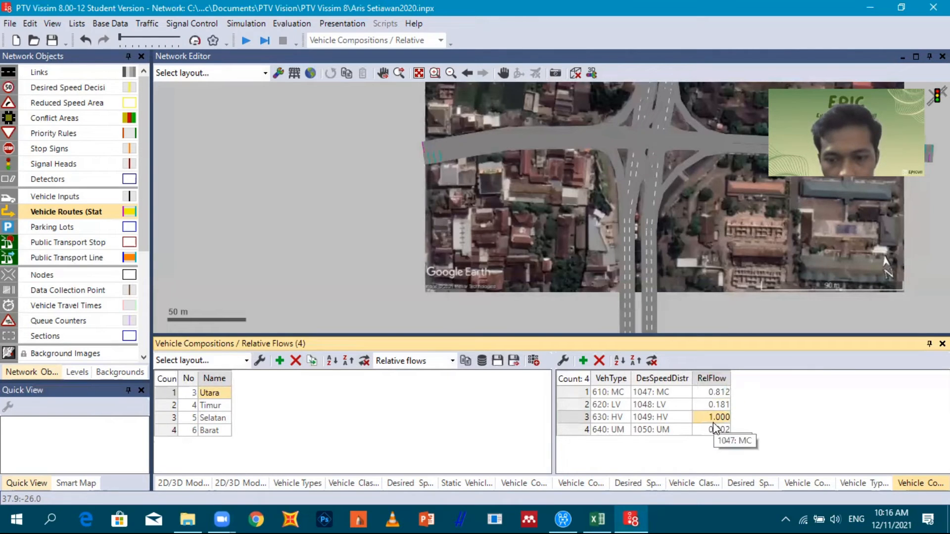
key(ctrl+v)
Copy the Utara UM percentage 0.0045639 from Excel and paste it as the Utara composition's UM relative flow in Vissim
click(605, 518)
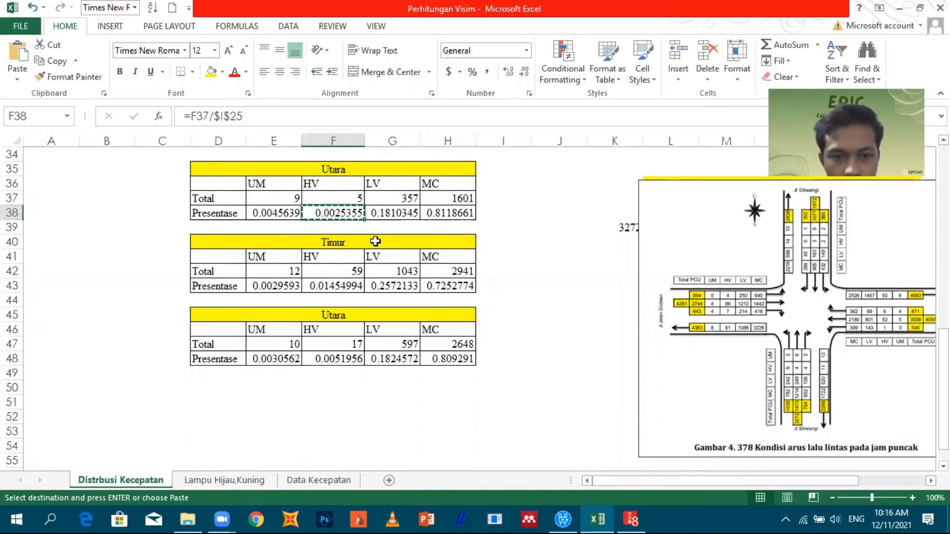
click(292, 212)
key(ctrl+c)
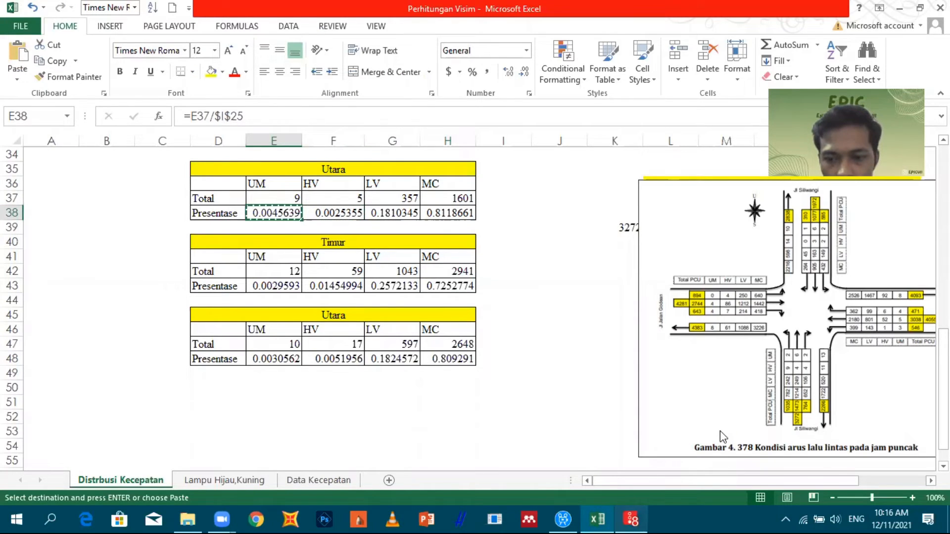
click(631, 519)
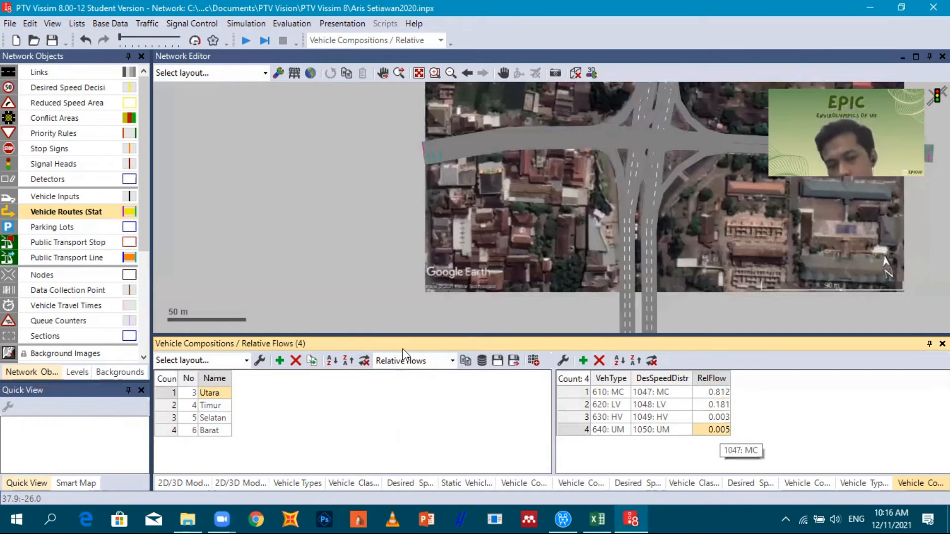
key(ctrl+v)
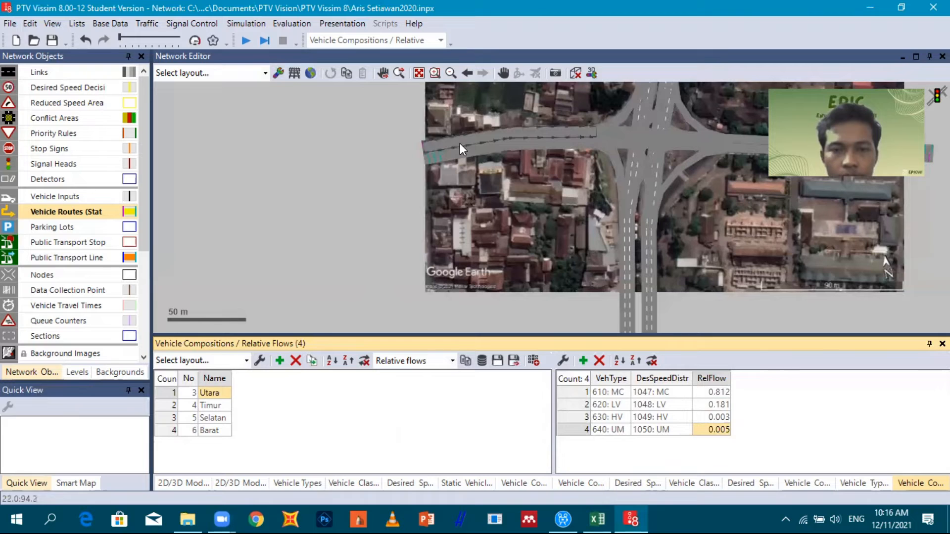
Inspect the vehicle route on the western approach and review the Utara composition's relative flows for each vehicle type
click(428, 153)
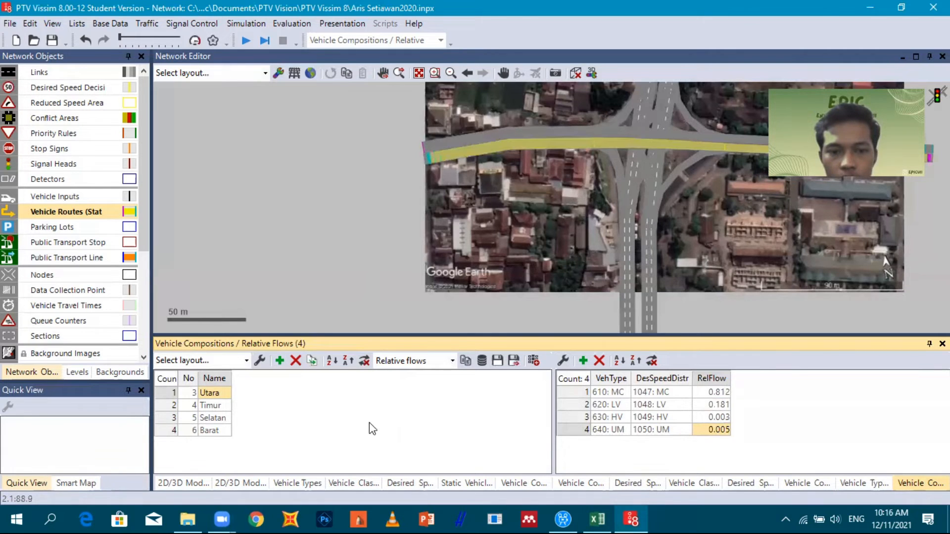
click(717, 405)
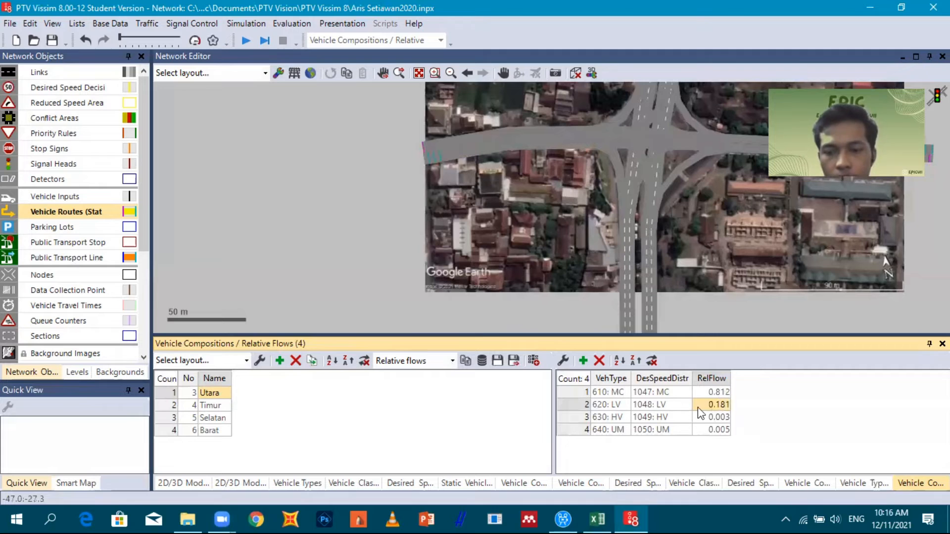
click(710, 391)
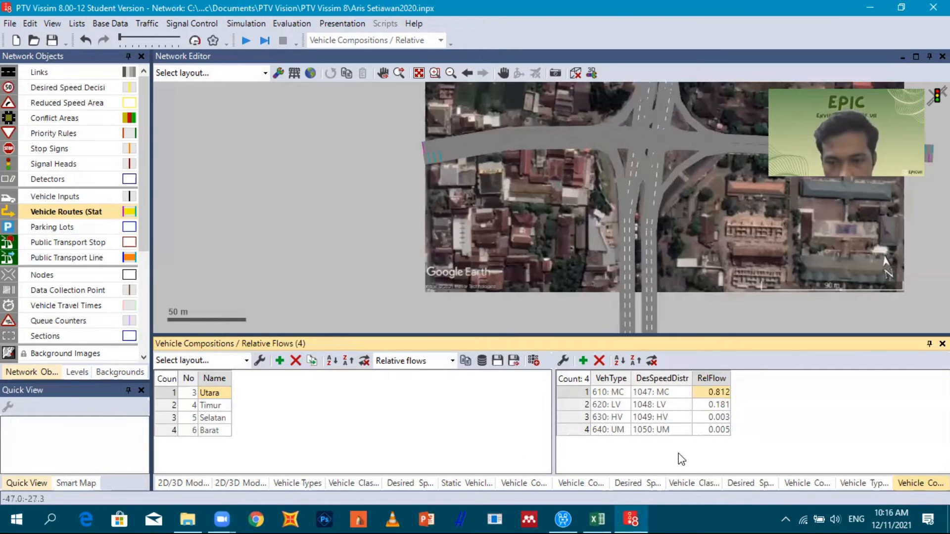
click(720, 430)
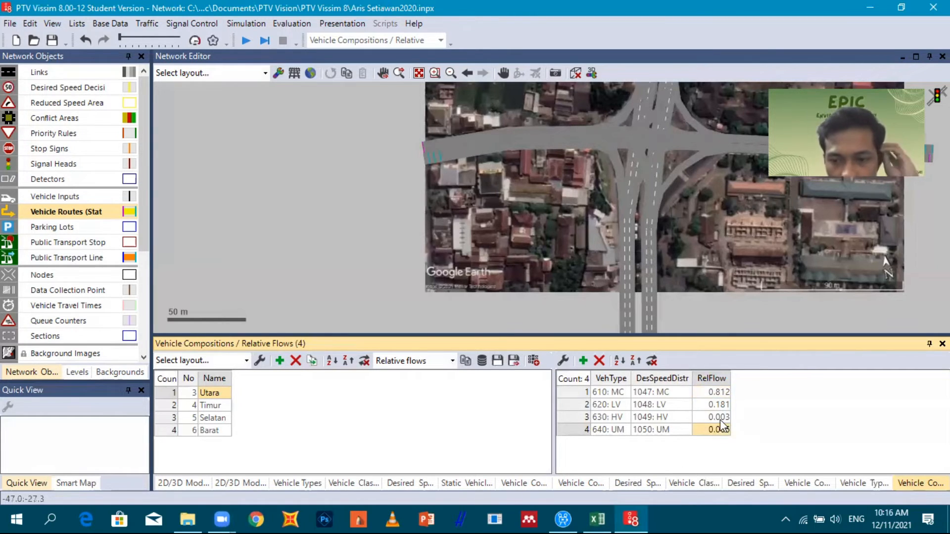
click(720, 417)
click(720, 404)
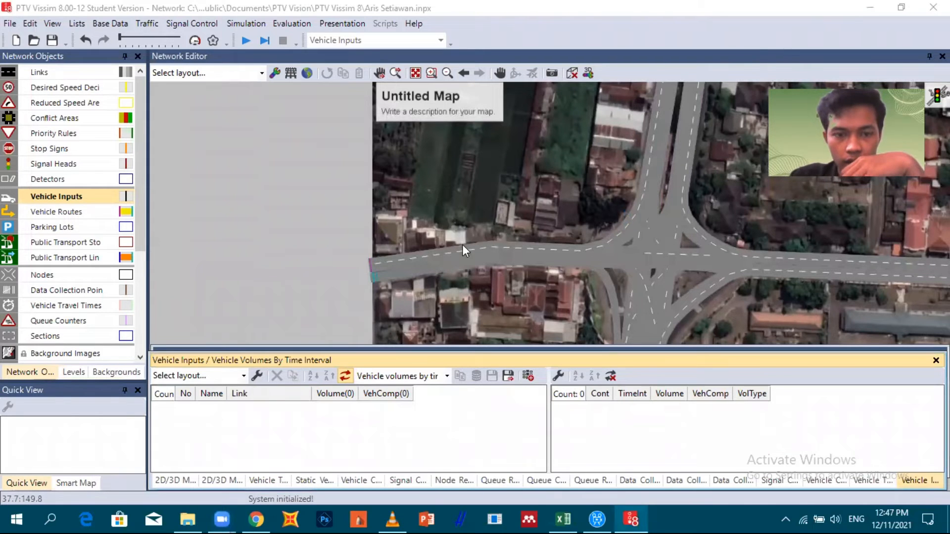
Add a vehicle input at the start of the Jalan Godean Barat link on the western approach
click(394, 301)
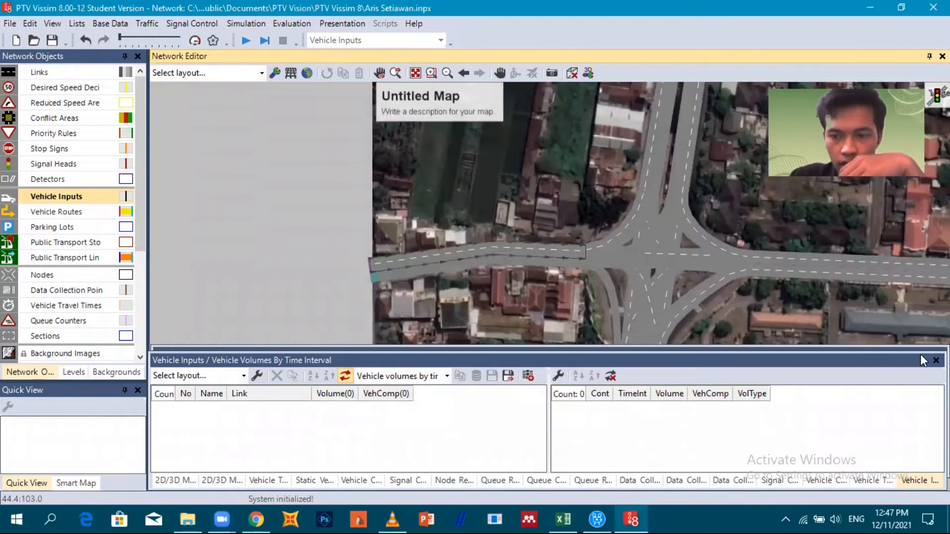
scroll(432, 269, up, 2)
scroll(411, 253, down, 2)
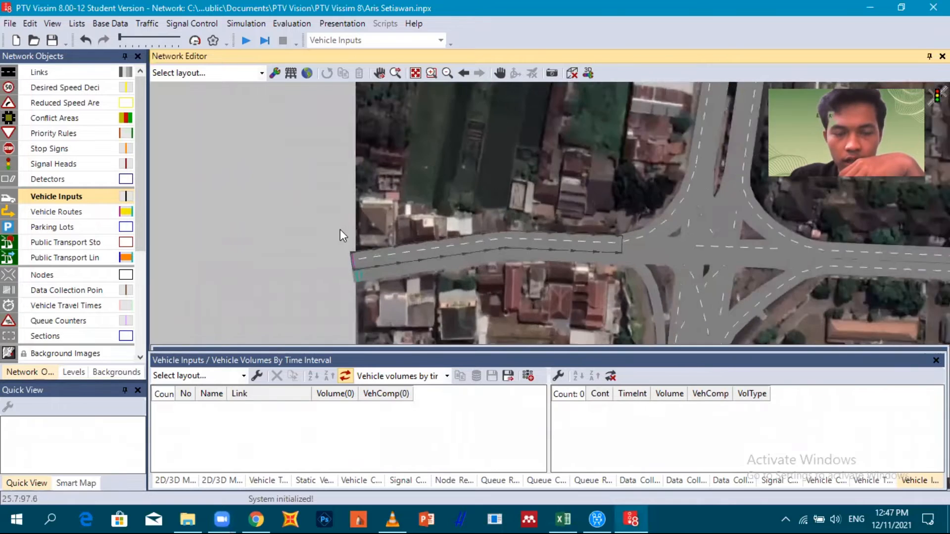
drag(335, 228, 233, 206)
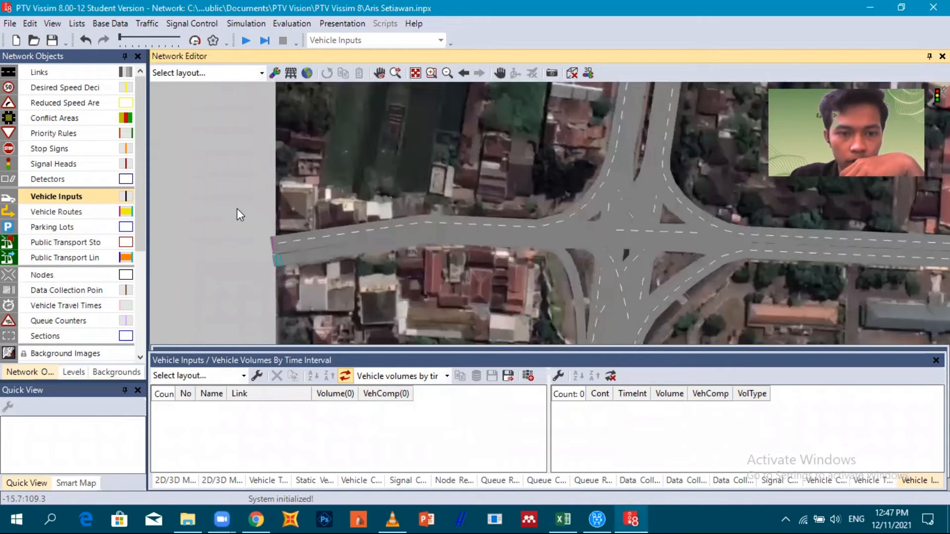
scroll(236, 209, up, 1)
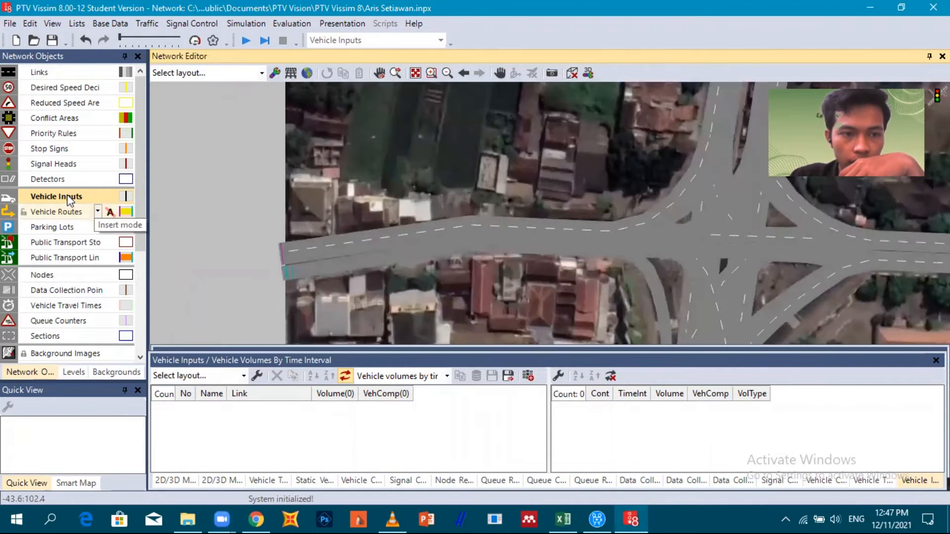
click(64, 197)
scroll(273, 256, up, 1)
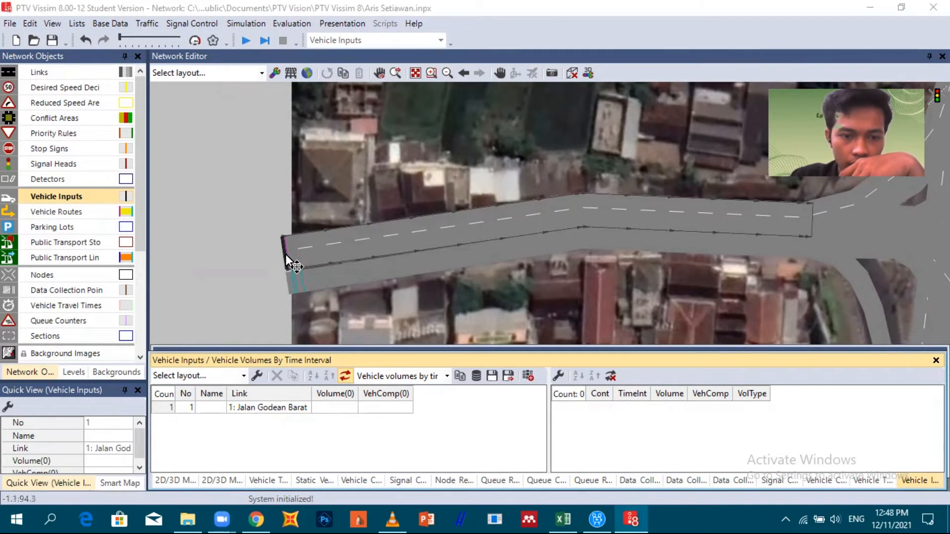
Name the vehicle input on the Jalan Godean Barat link Barat
click(272, 407)
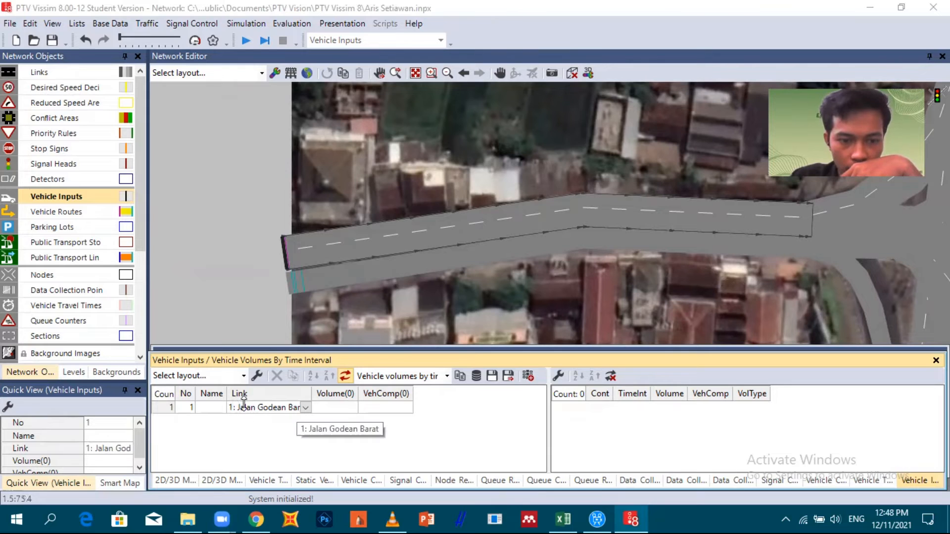
click(335, 407)
click(333, 409)
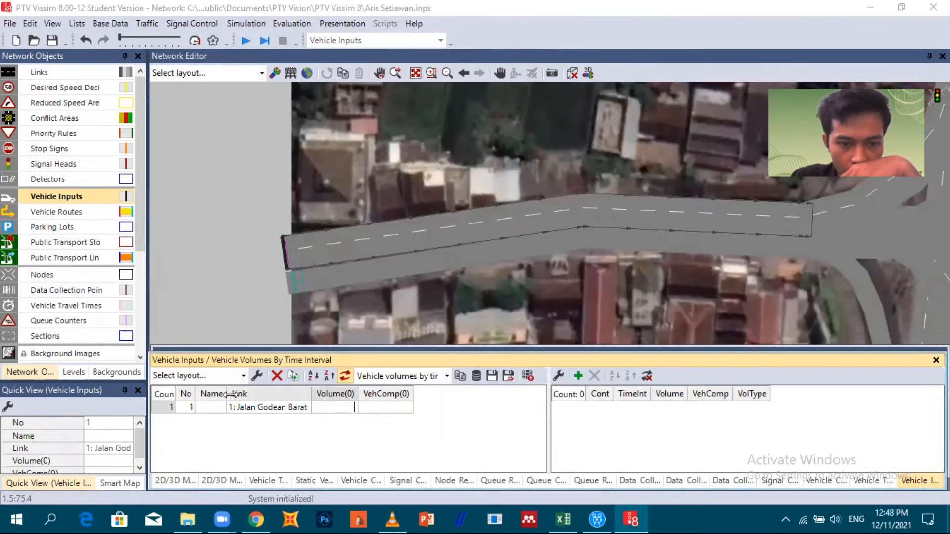
click(214, 408)
click(216, 409)
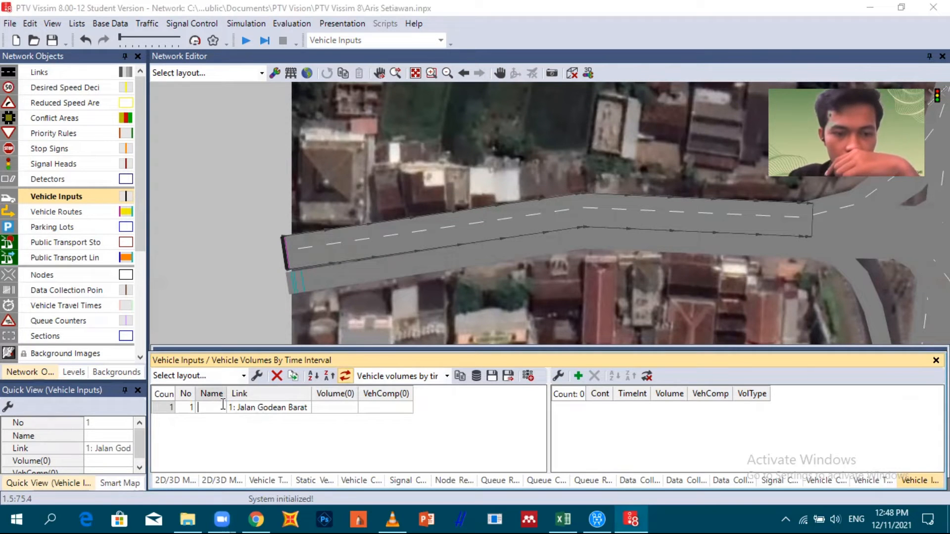
text(Barat)
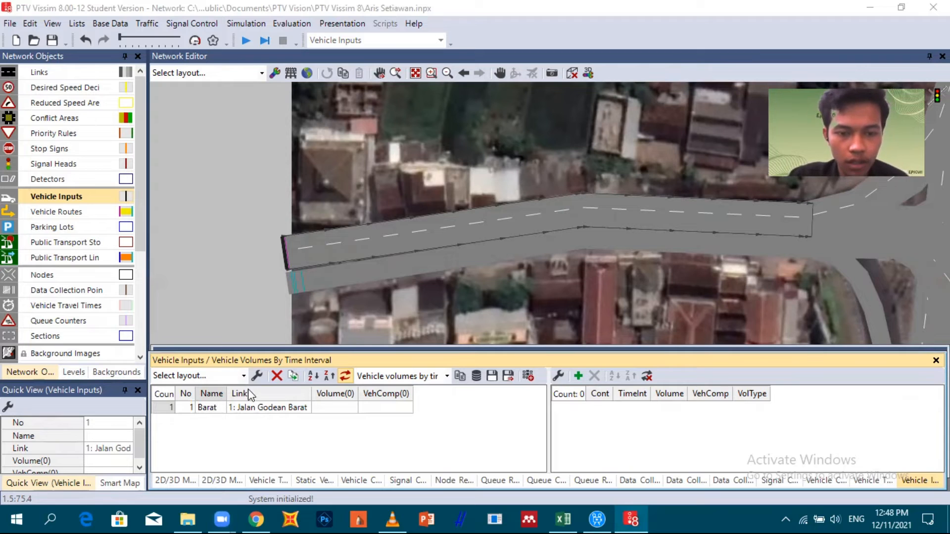
Look up the western approach's total traffic volume in the Excel traffic-flow diagram
click(345, 408)
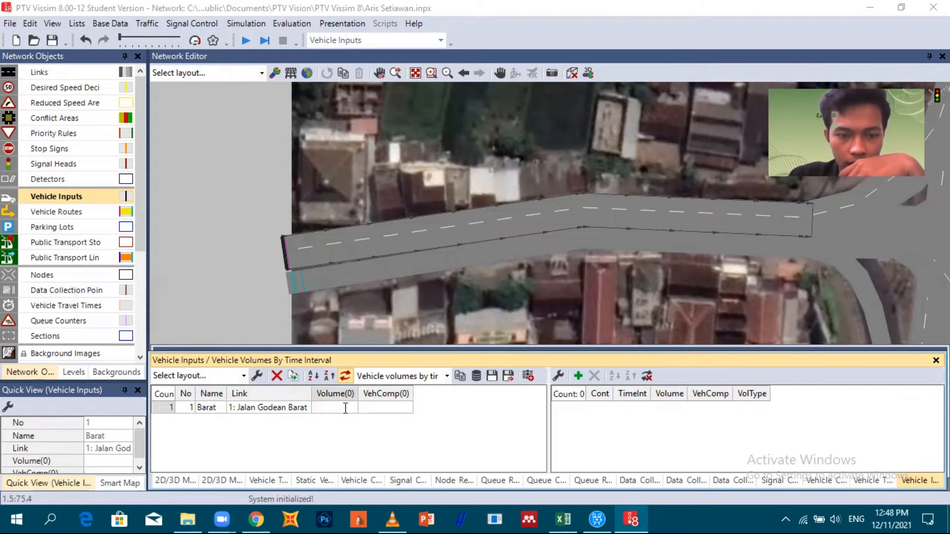
click(564, 518)
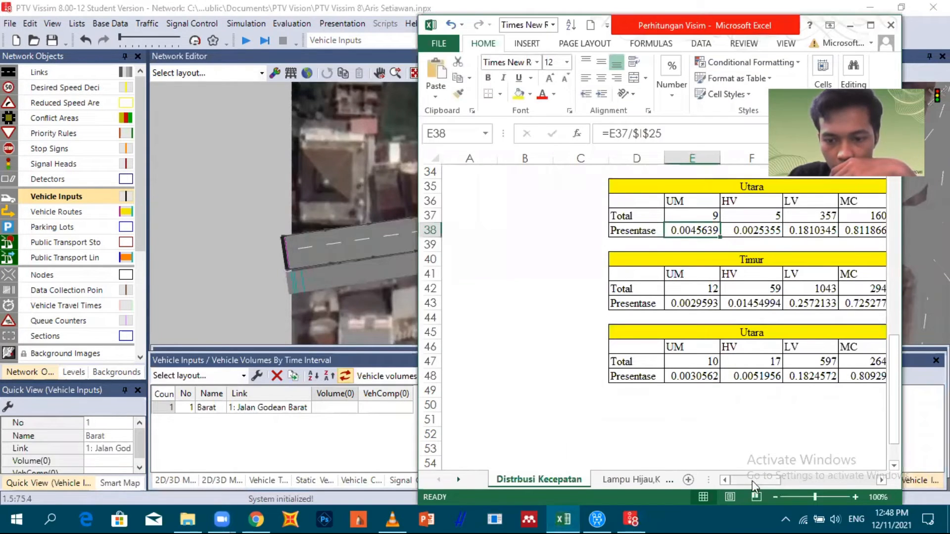
click(779, 475)
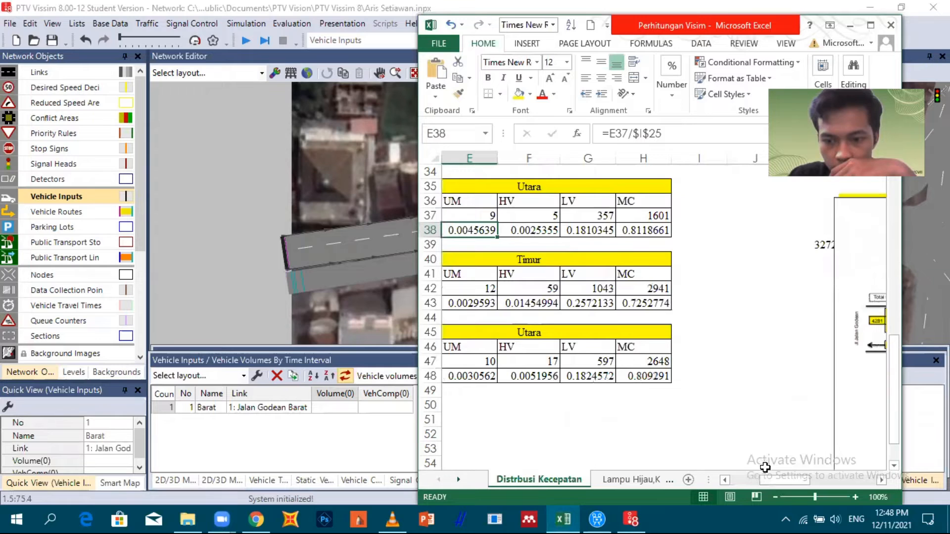
drag(770, 478, 787, 477)
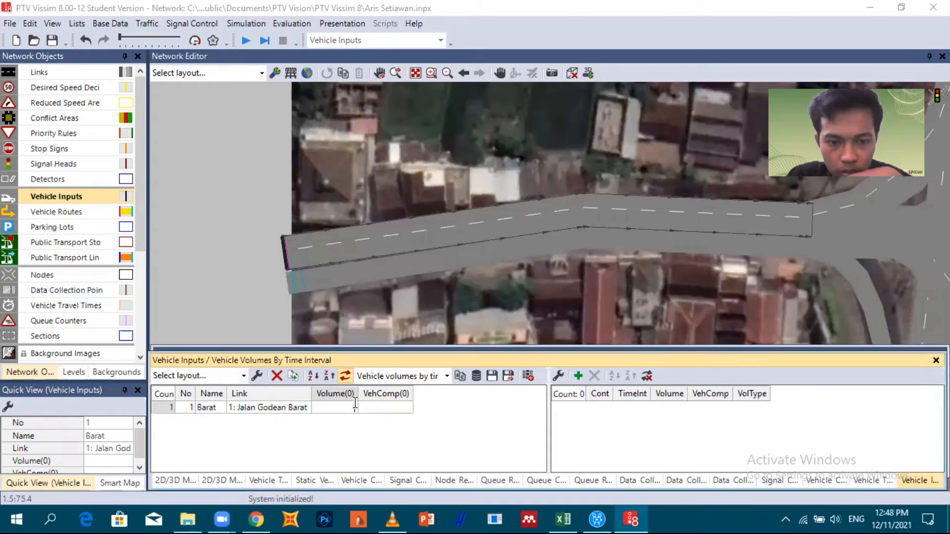
Set the volume of the Barat vehicle input to 4281 in Vissim
click(353, 405)
text(42)
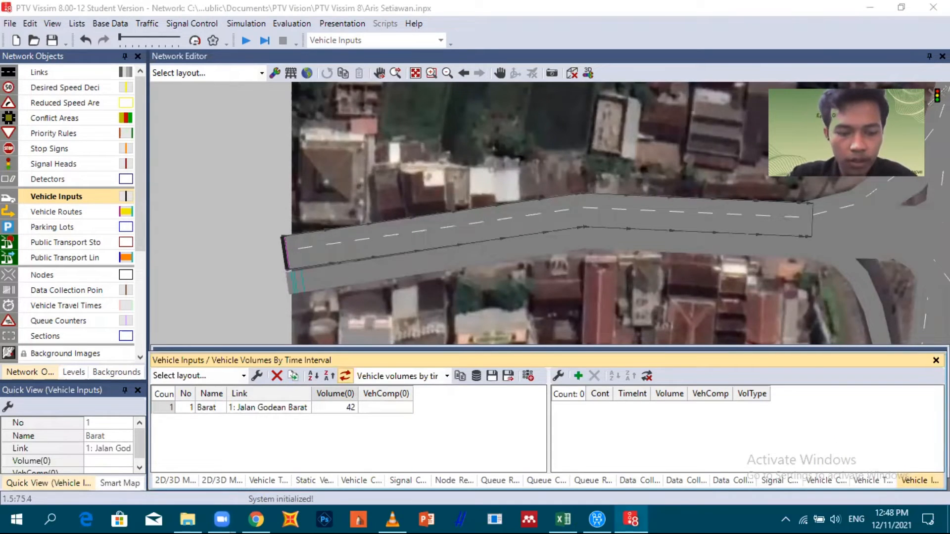
text(81)
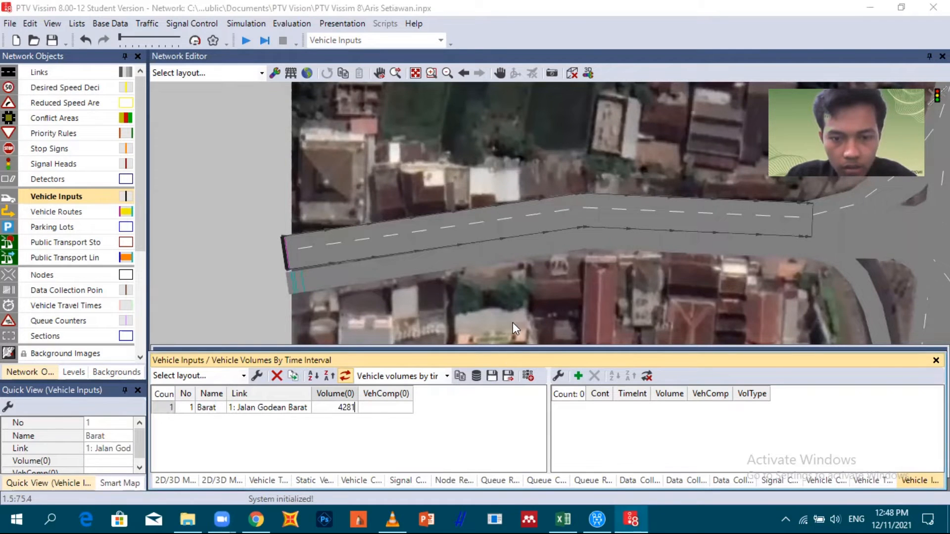
key(Return)
Change the vehicle composition of the Barat vehicle input to 4: Barat
scroll(532, 271, down, 4)
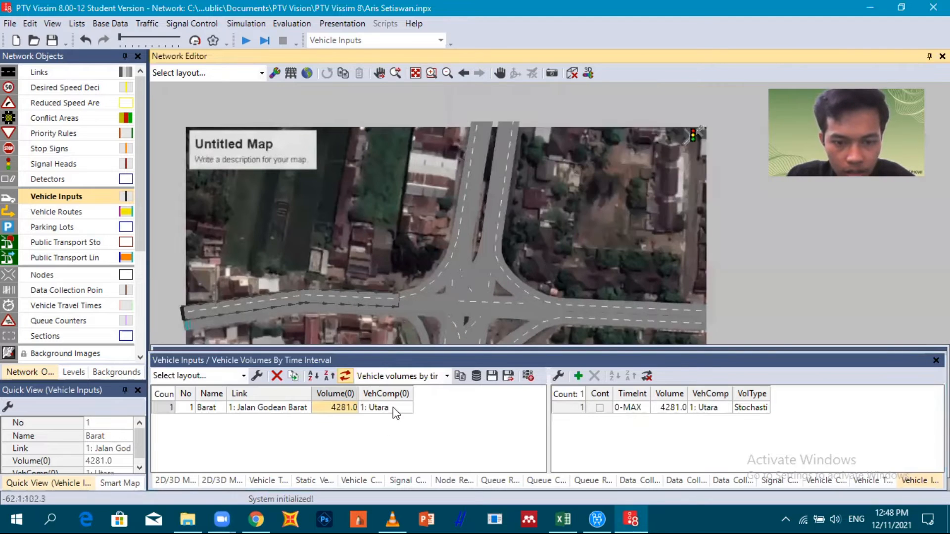
click(408, 407)
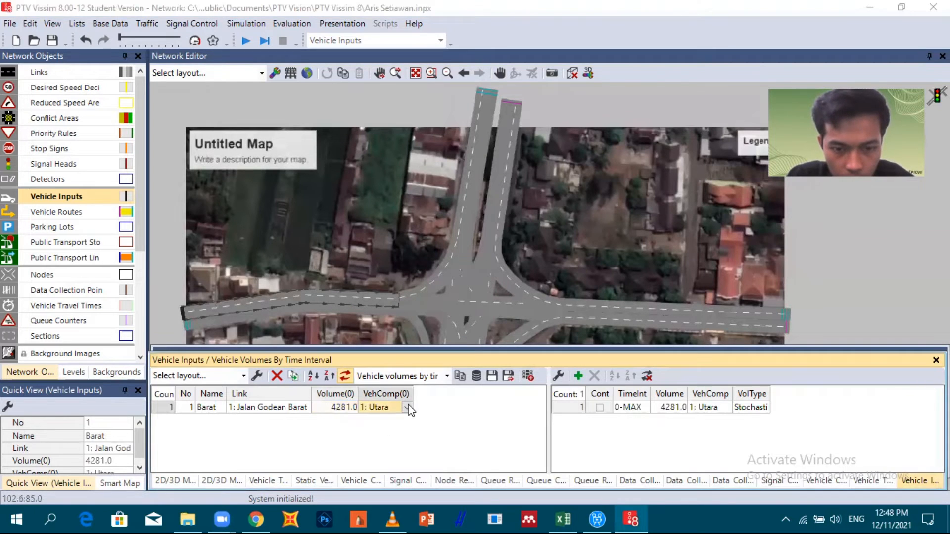
click(409, 407)
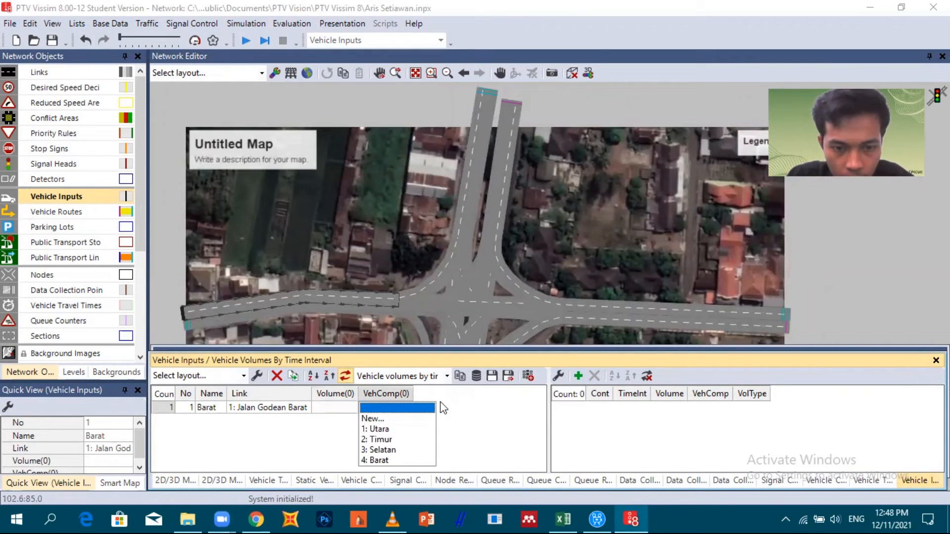
click(410, 410)
click(407, 407)
click(398, 459)
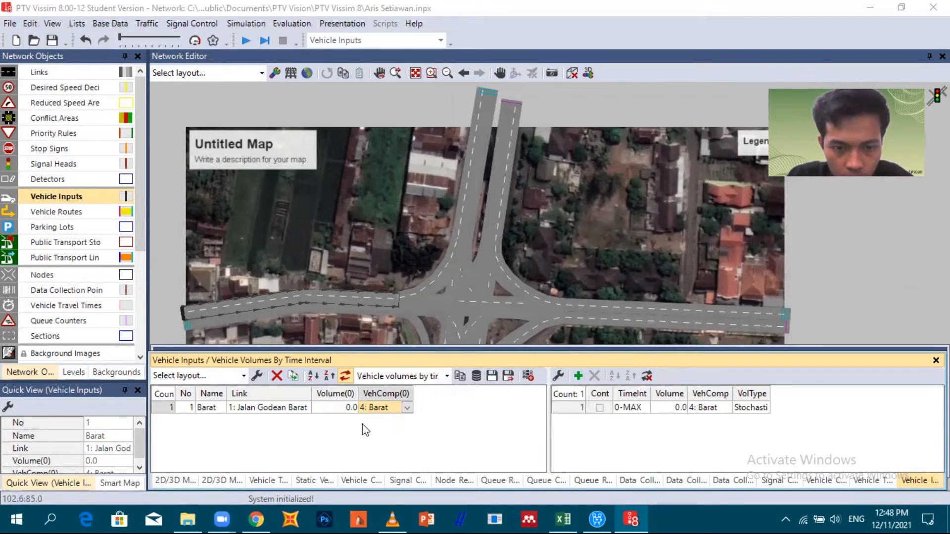
Enter 4281 as the Barat input's volume again, and delete its 0-MAX time interval entry
click(330, 408)
click(336, 409)
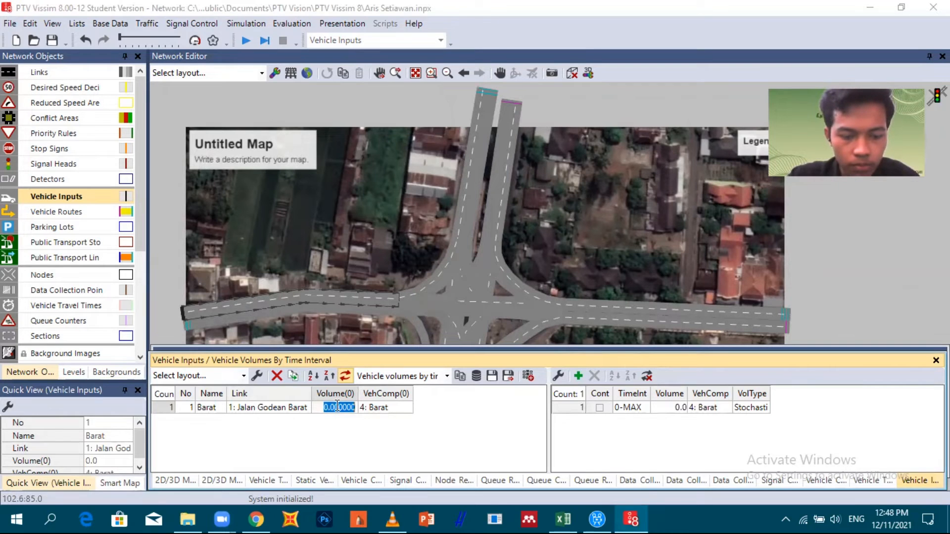
text(42)
key(Return)
text(81)
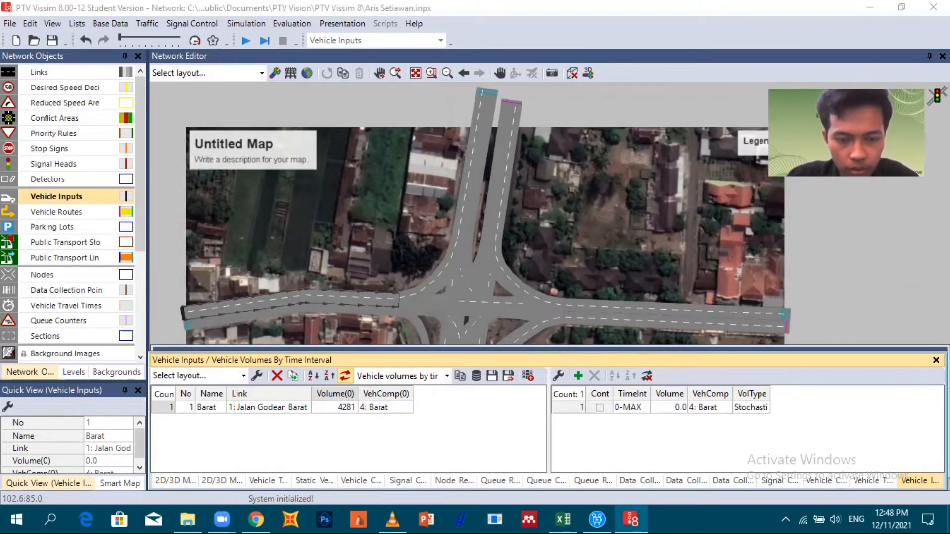
click(346, 440)
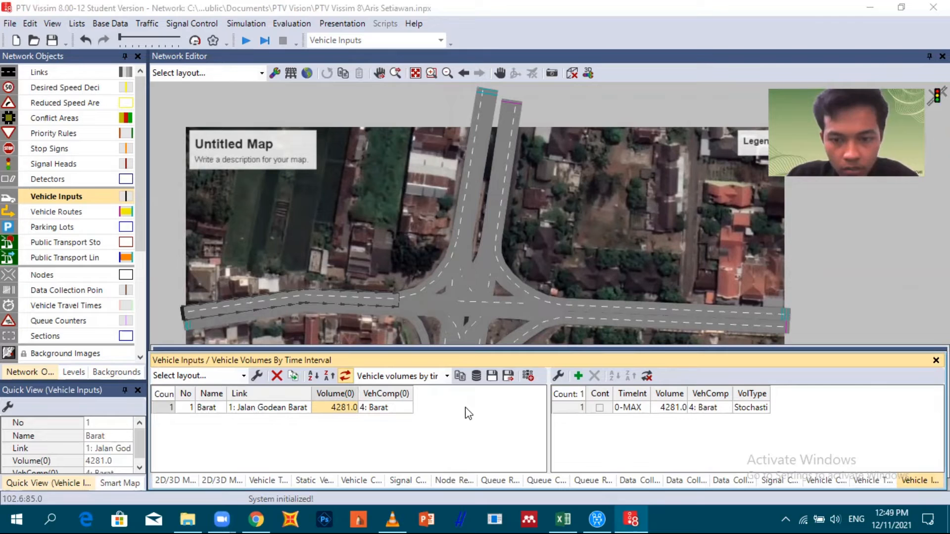
click(627, 407)
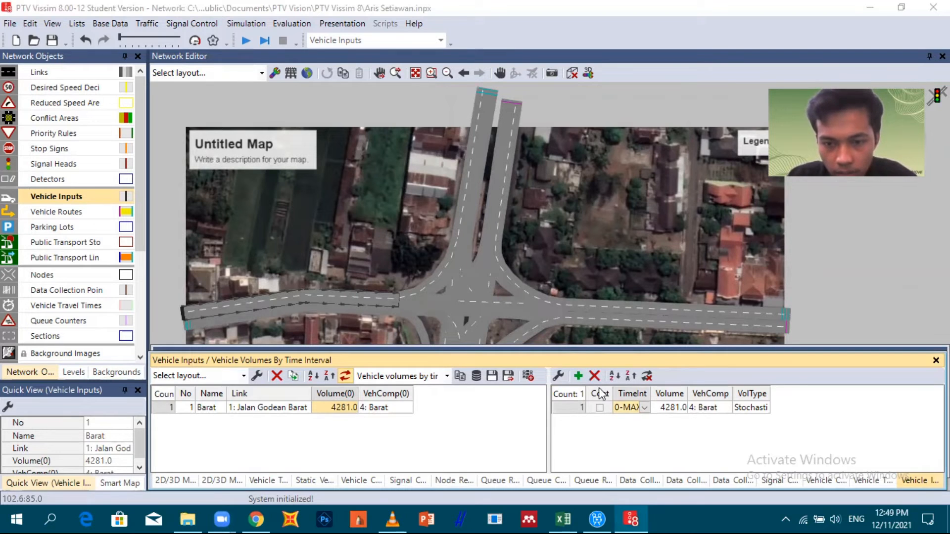
key(Delete)
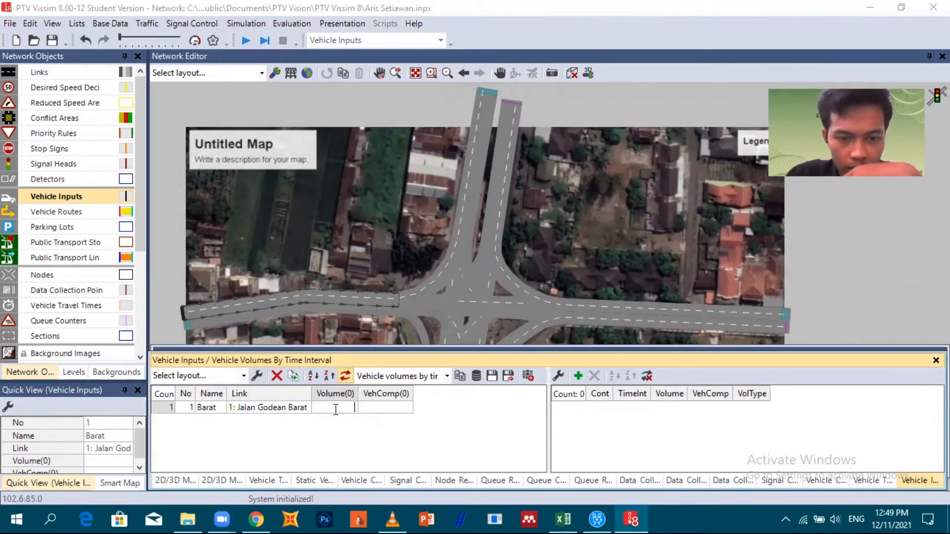
Set the Barat vehicle input's volume to 4281 and its vehicle composition to 4: Barat
text(428)
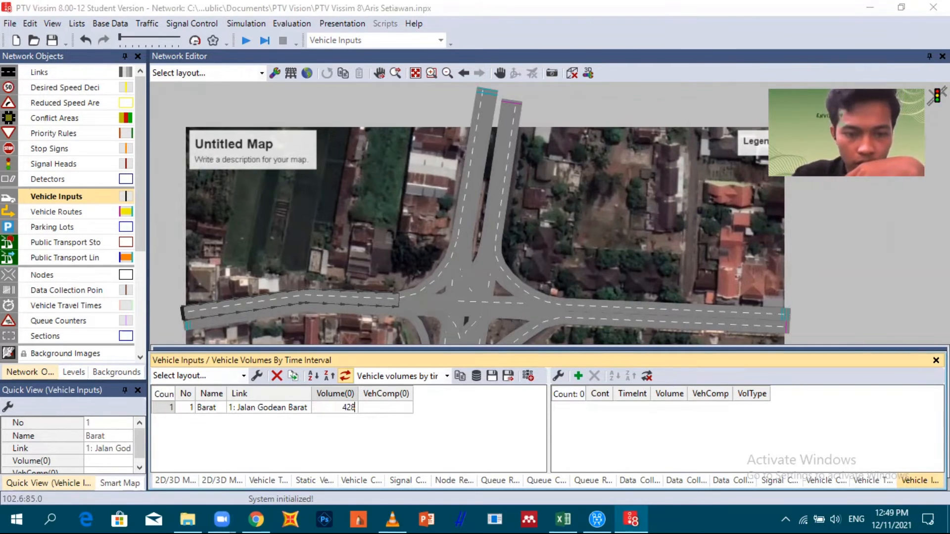
text(1)
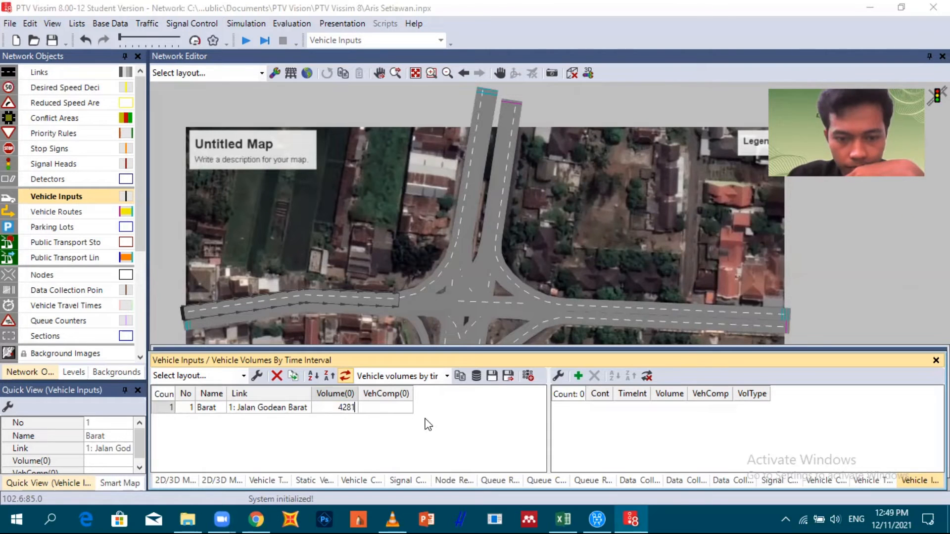
key(Return)
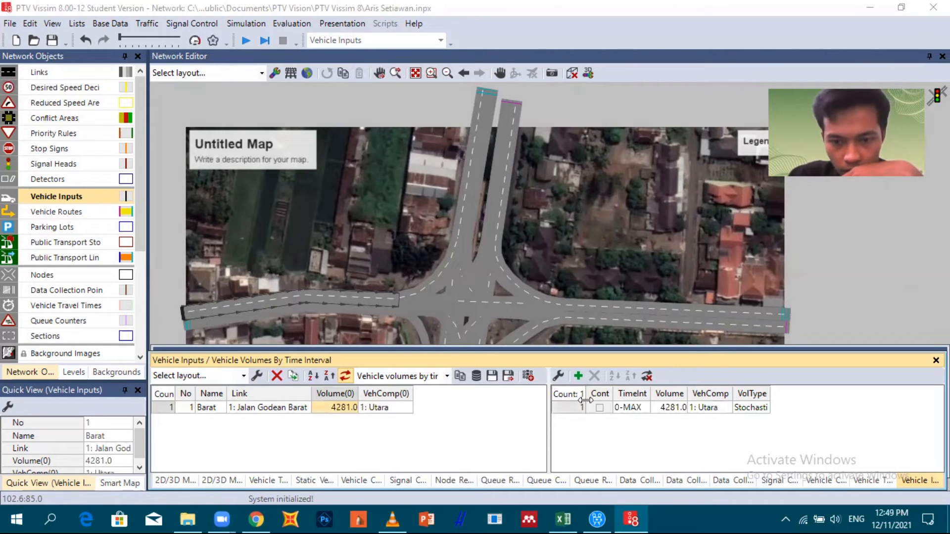
click(379, 409)
click(406, 409)
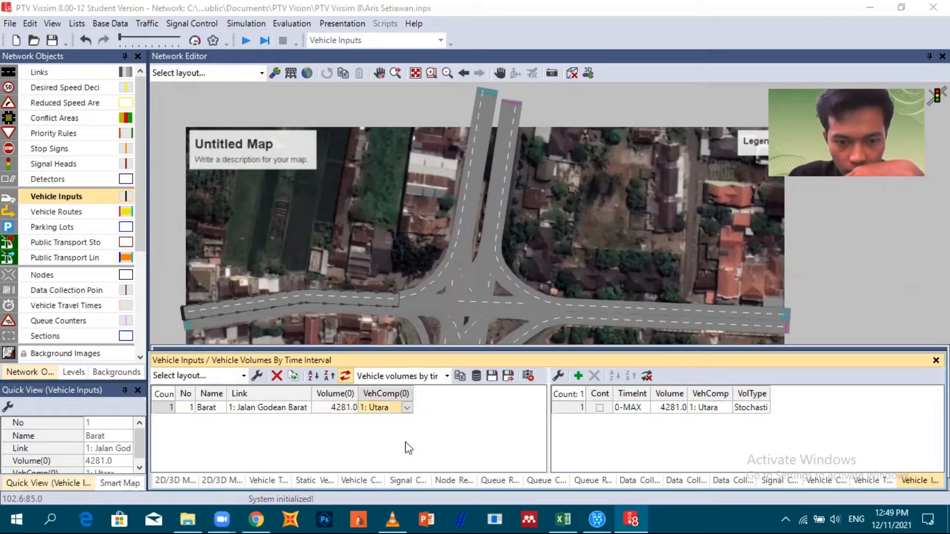
click(396, 460)
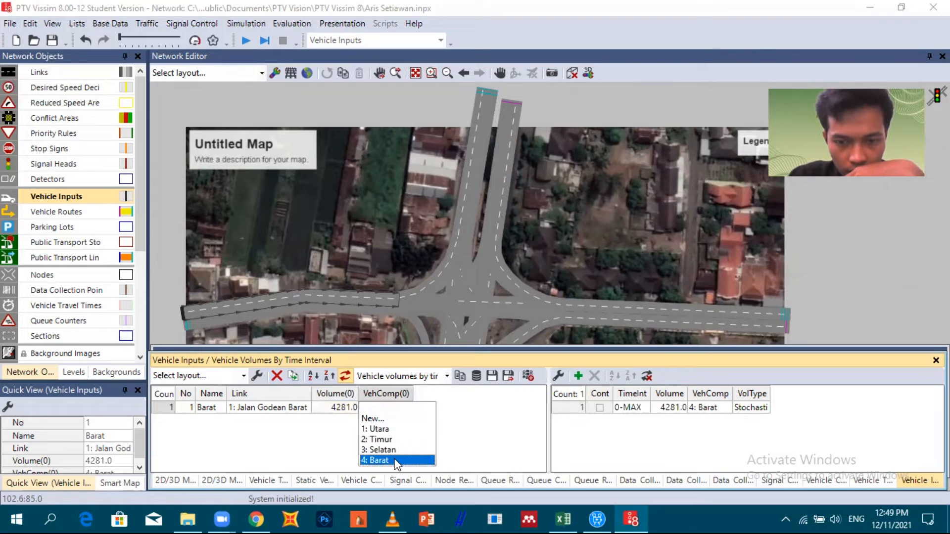
Add a vehicle input at the start of the Jalan Siliwangi Utara link on the northern approach
drag(408, 205, 411, 269)
scroll(418, 247, down, 2)
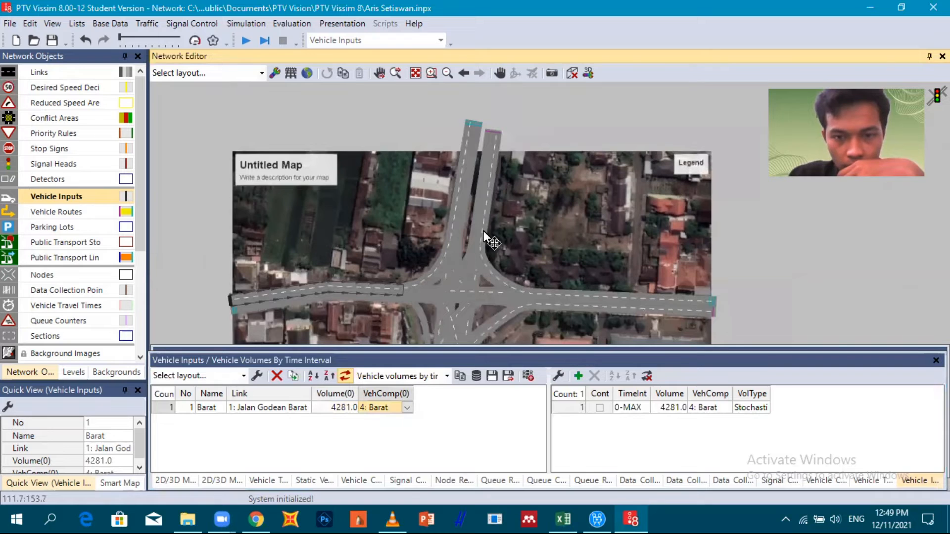
scroll(499, 240, up, 4)
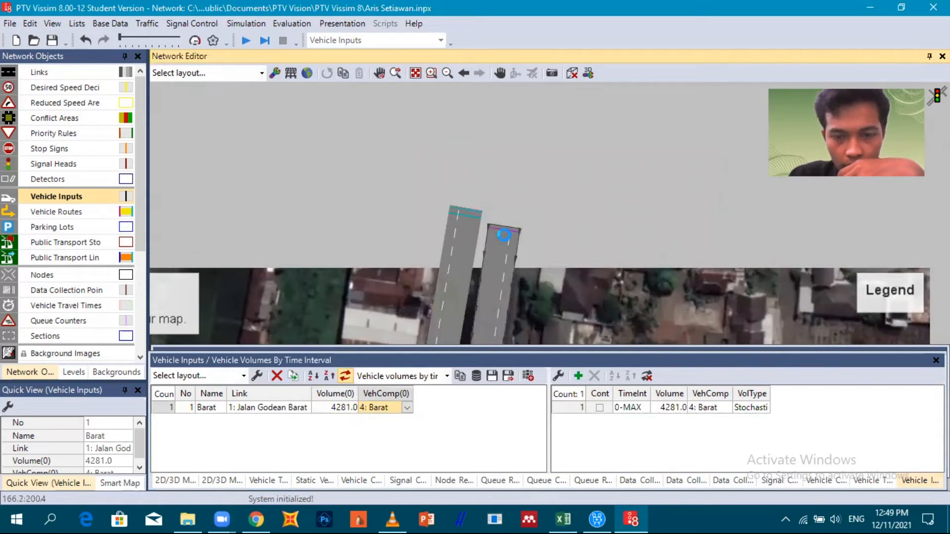
Look up the northern approach's total in the Excel flow diagram and enter 1972 as the Jalan Siliwangi Utara input's volume in Vissim
click(340, 423)
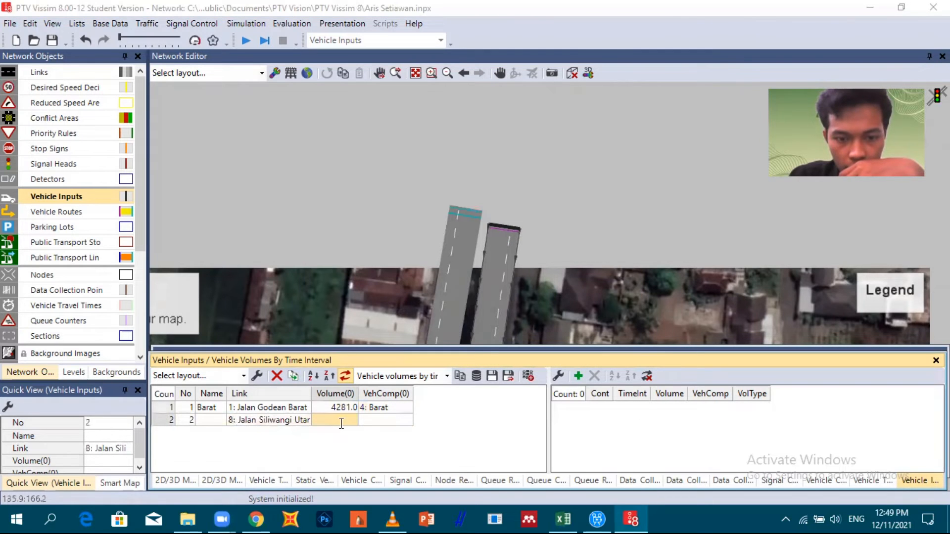
click(566, 515)
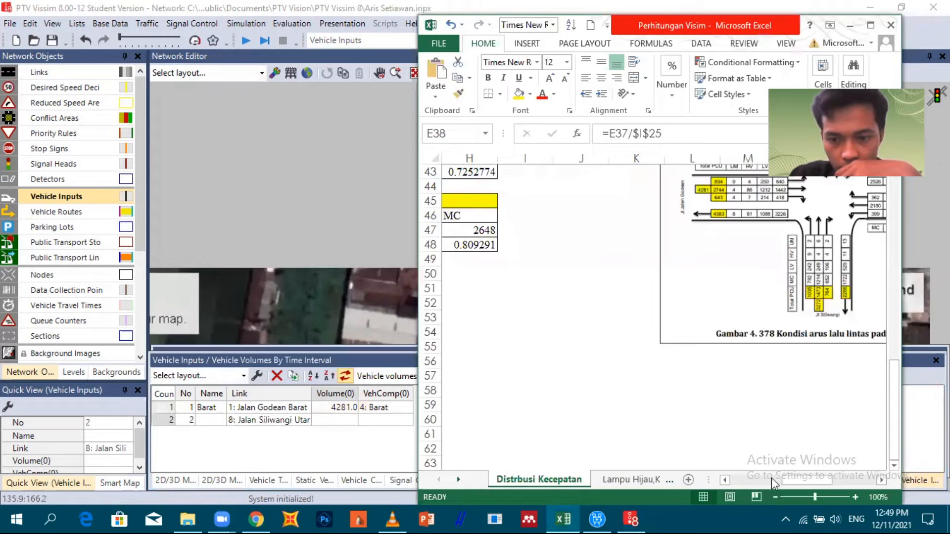
scroll(764, 312, up, 1)
scroll(764, 313, left, 2)
scroll(764, 312, right, 2)
scroll(773, 325, up, 5)
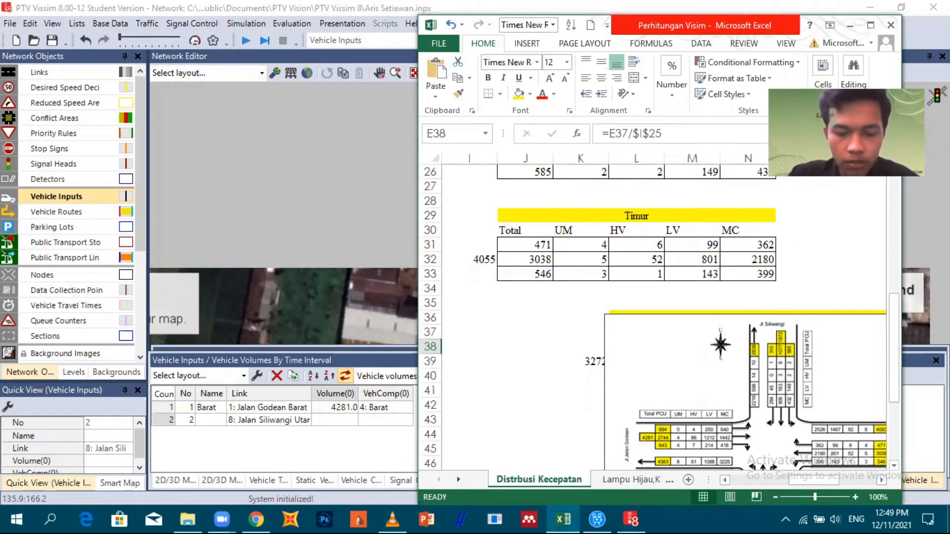
click(338, 420)
text(1972)
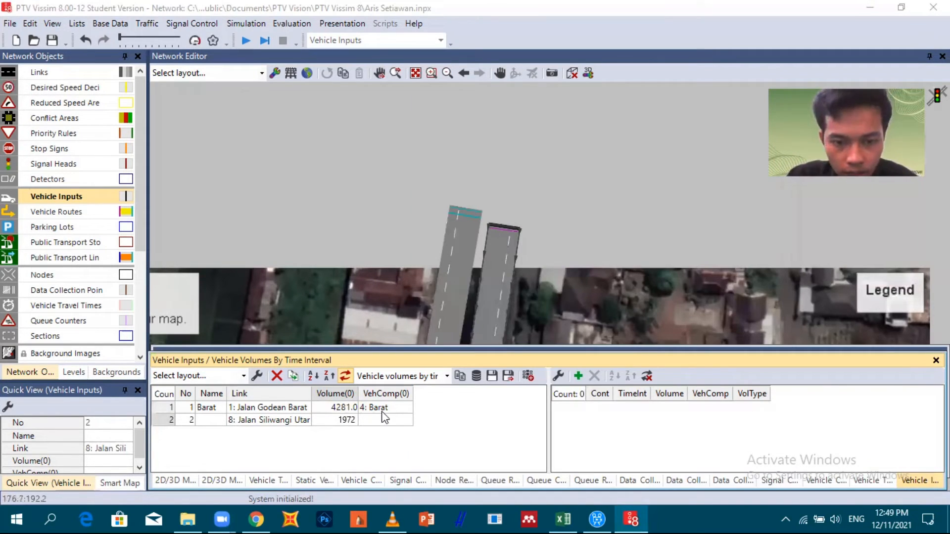
Set the Jalan Siliwangi Utara input's vehicle composition to 1: Utara and add a vehicle input at the start of the eastern Jalan Godean approach link
click(401, 418)
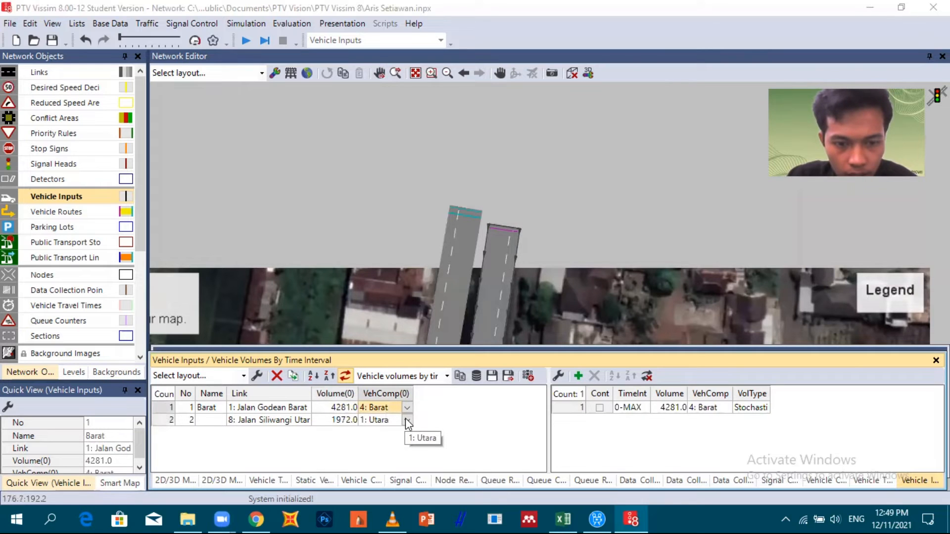
scroll(540, 290, down, 2)
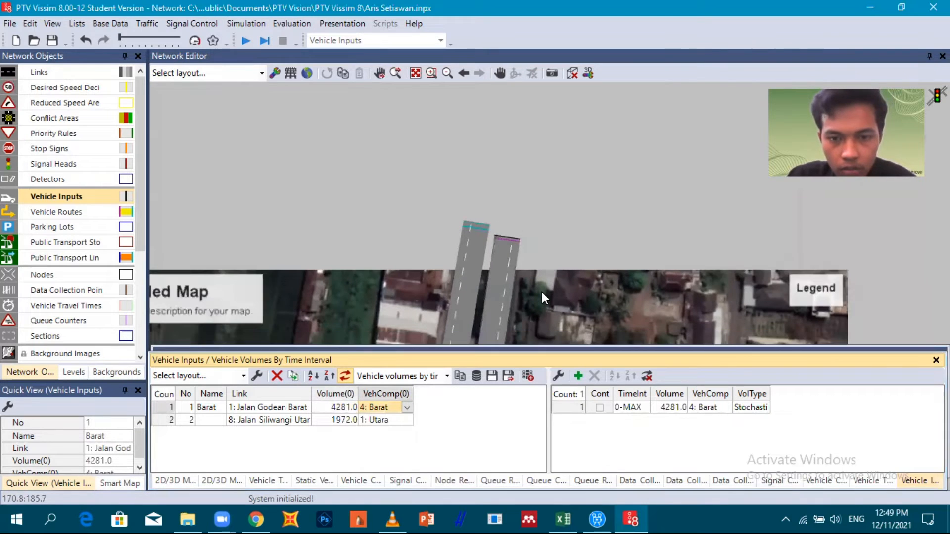
scroll(711, 241, down, 2)
scroll(711, 240, up, 2)
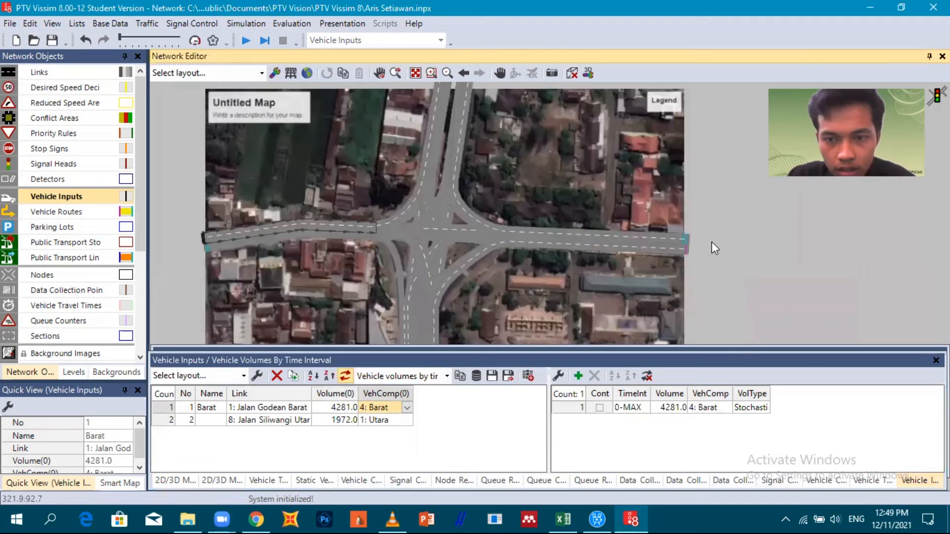
scroll(661, 250, up, 2)
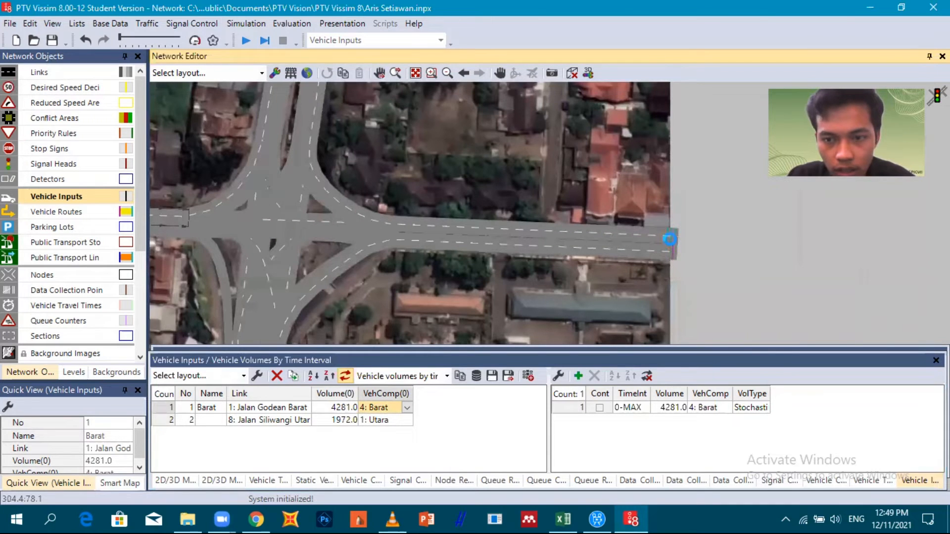
scroll(670, 239, up, 2)
right_click(670, 239)
Look up the eastern approach's total in the Excel flow diagram, then give the Jalan Godean Timur input volume 4055 and composition 2: Timur in Vissim
click(332, 432)
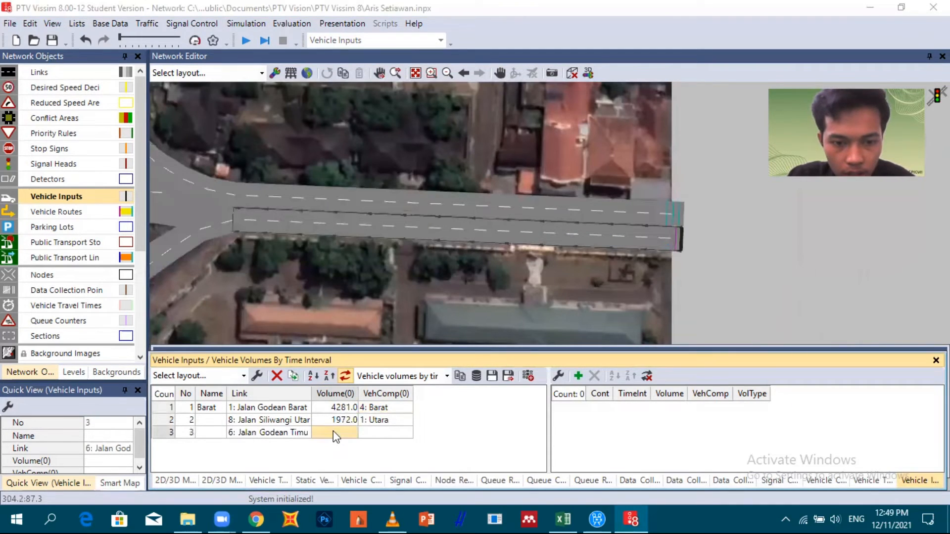
click(565, 518)
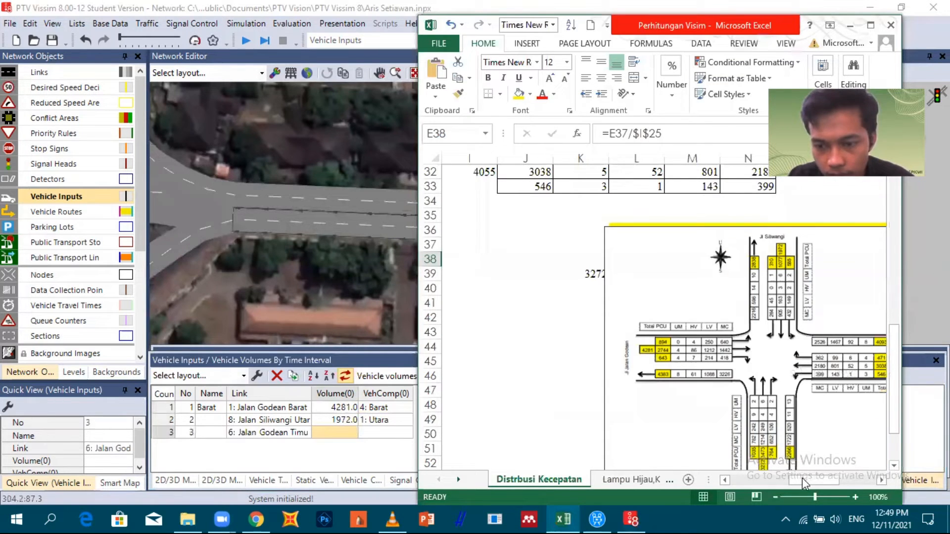
drag(803, 477, 818, 477)
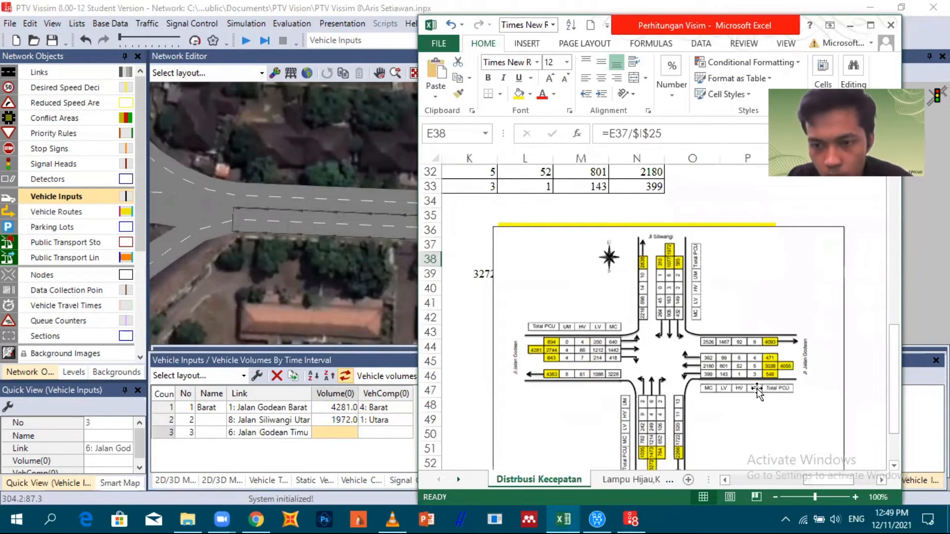
click(328, 434)
text(4055)
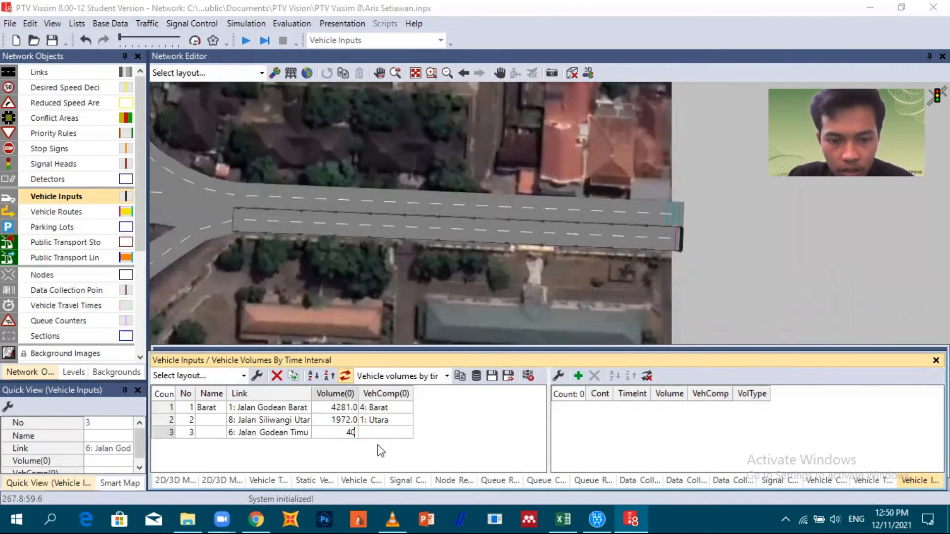
key(Tab)
click(407, 434)
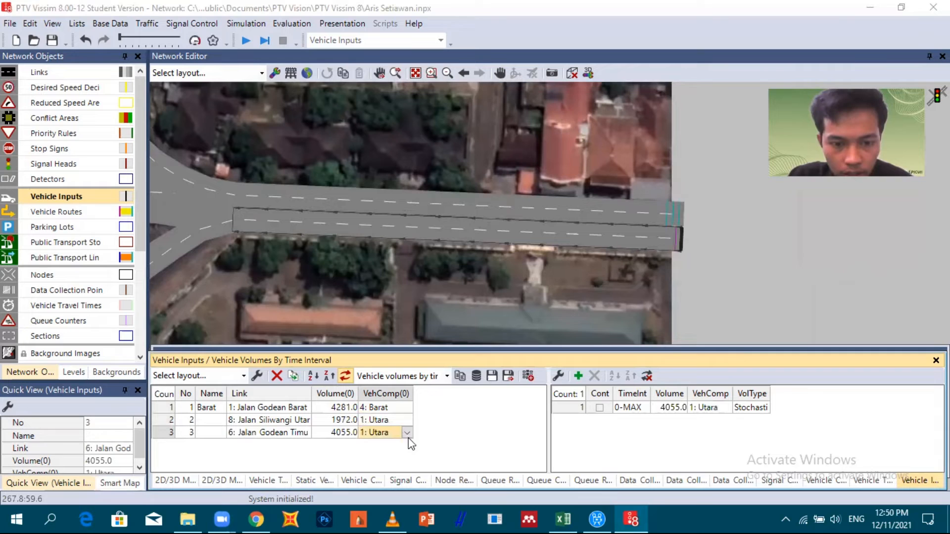
click(401, 464)
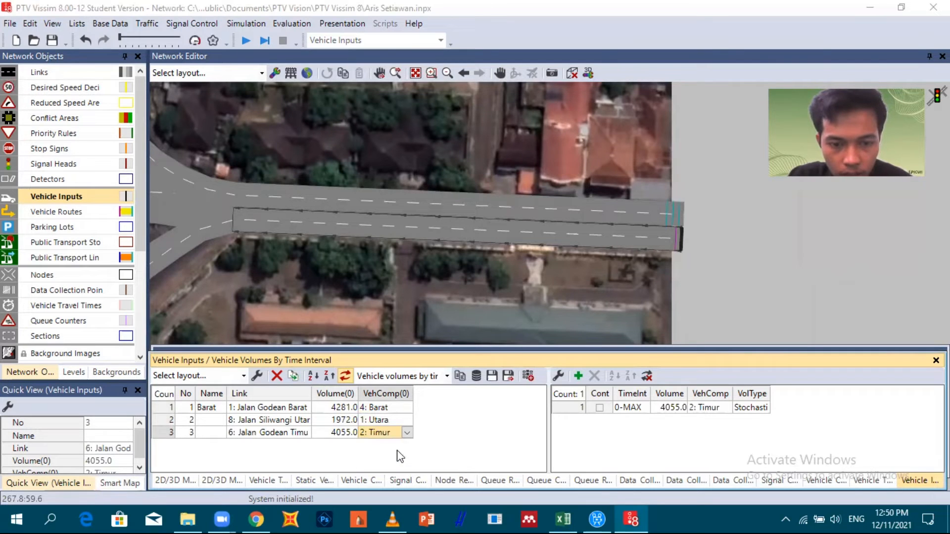
Add a vehicle input at the start of the Jalan Siliwangi Selatan link on the southern approach
scroll(387, 319, down, 1)
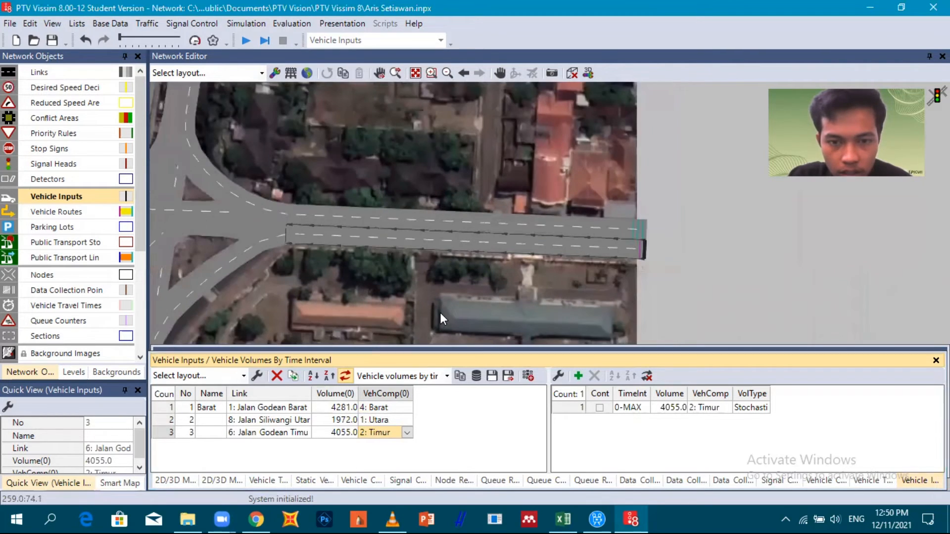
scroll(469, 319, down, 1)
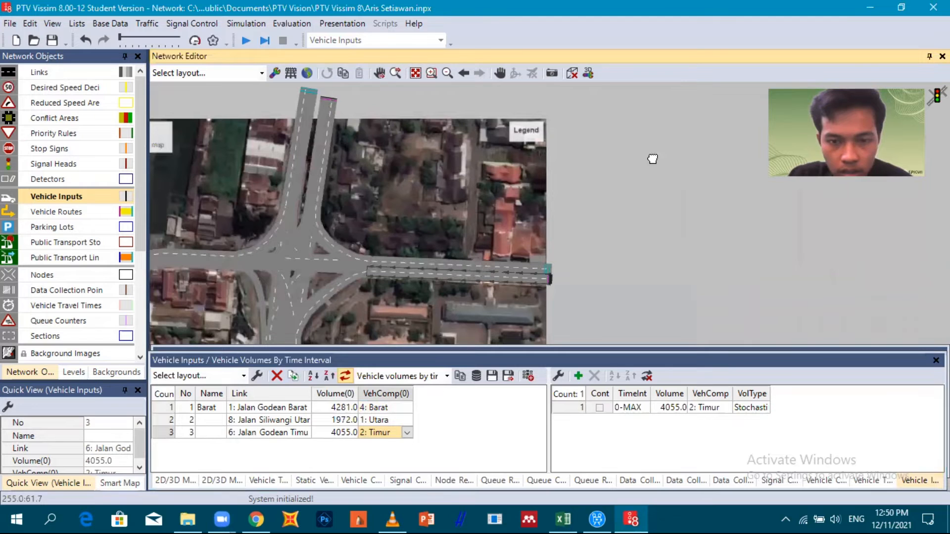
scroll(356, 309, up, 3)
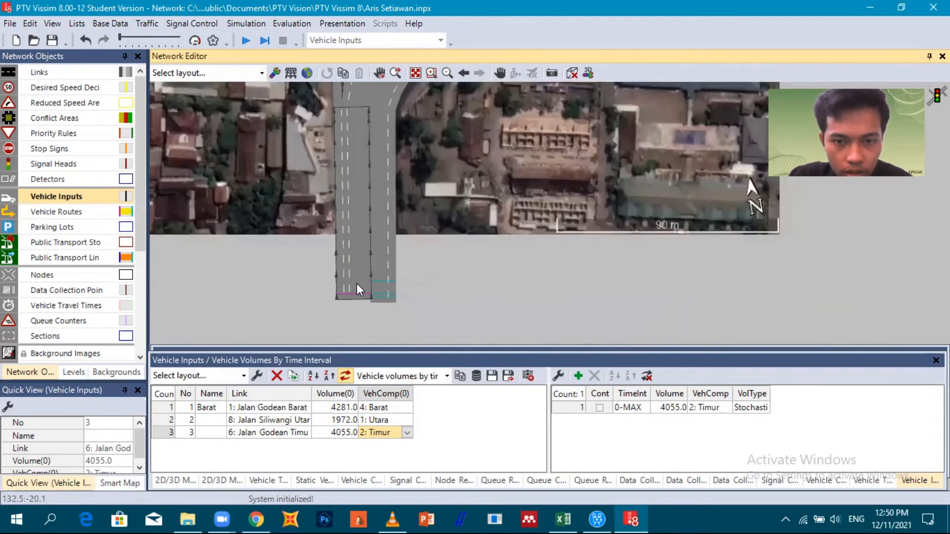
click(350, 294)
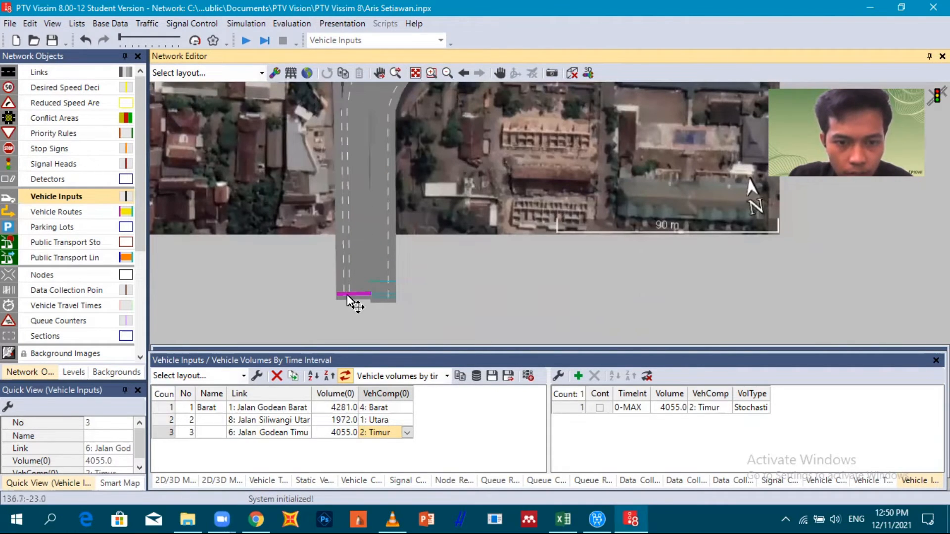
scroll(348, 287, up, 2)
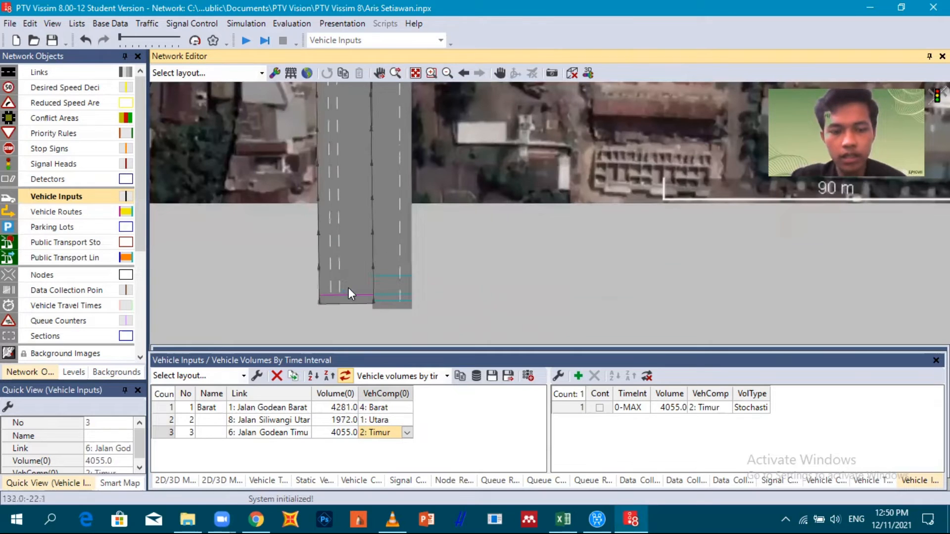
ctrl+right_click(349, 288)
Look up the southern approach's total in Excel, then give the Jalan Siliwangi Selatan input volume 3272 and composition 3: Selatan in Vissim
click(340, 441)
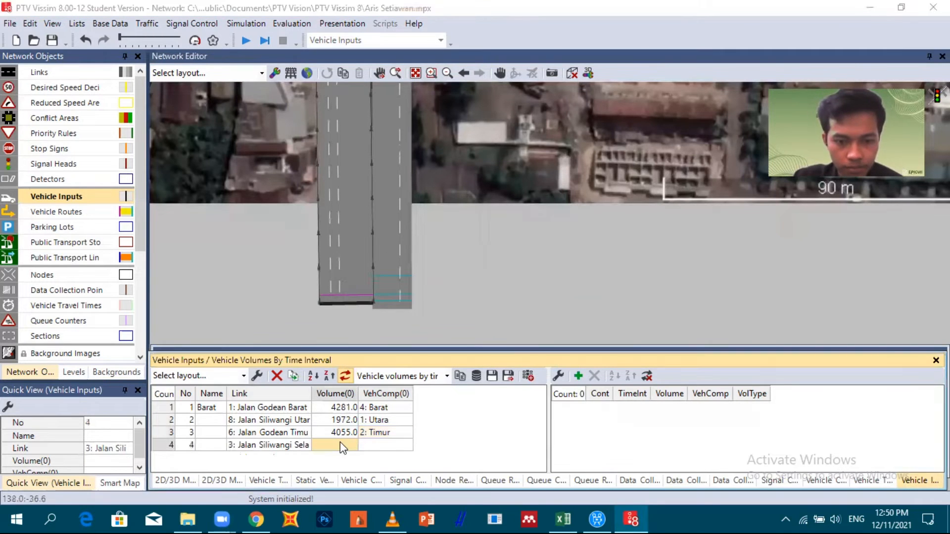
click(562, 519)
scroll(606, 406, down, 2)
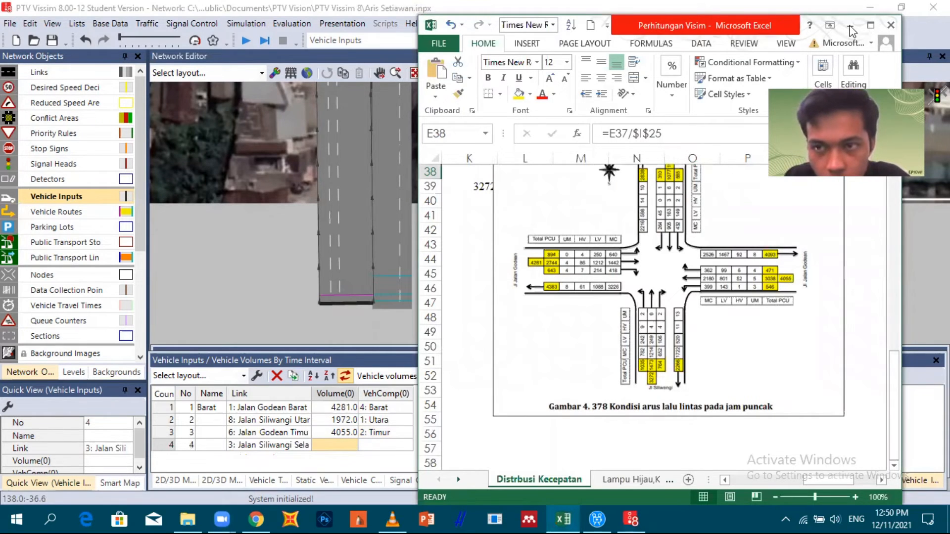
click(335, 453)
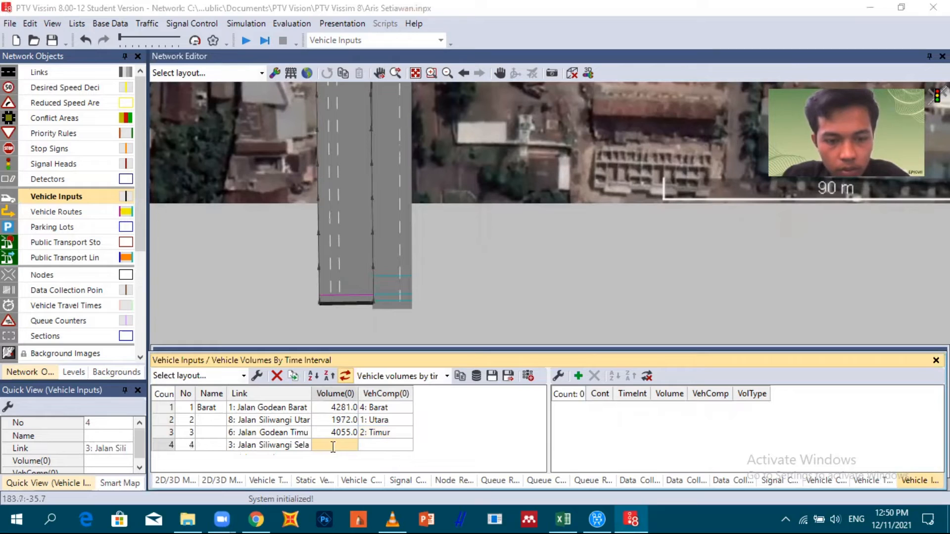
text(3272)
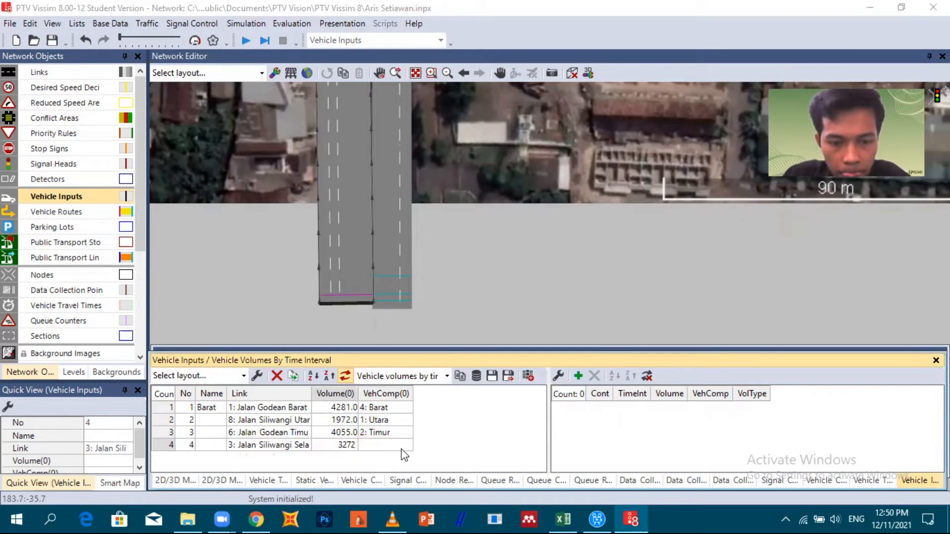
key(Tab)
click(406, 444)
click(401, 472)
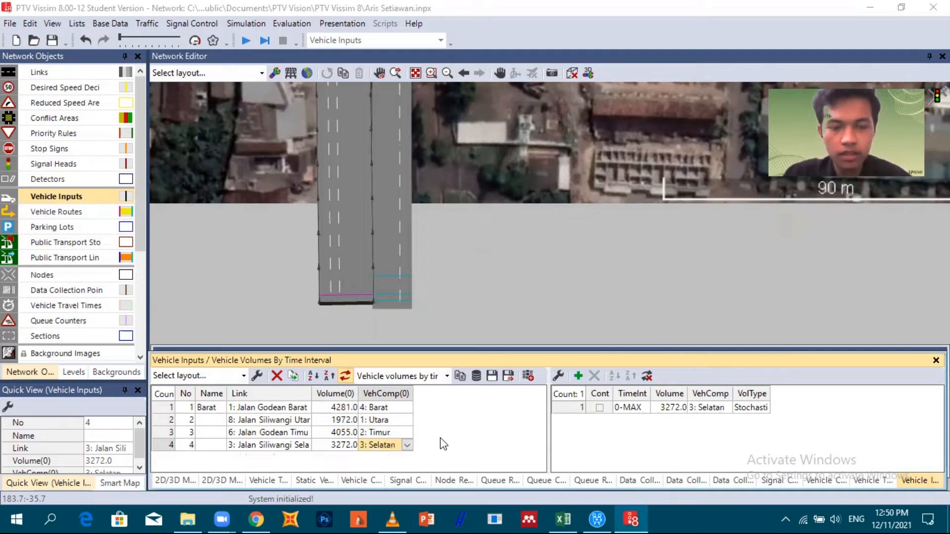
click(397, 346)
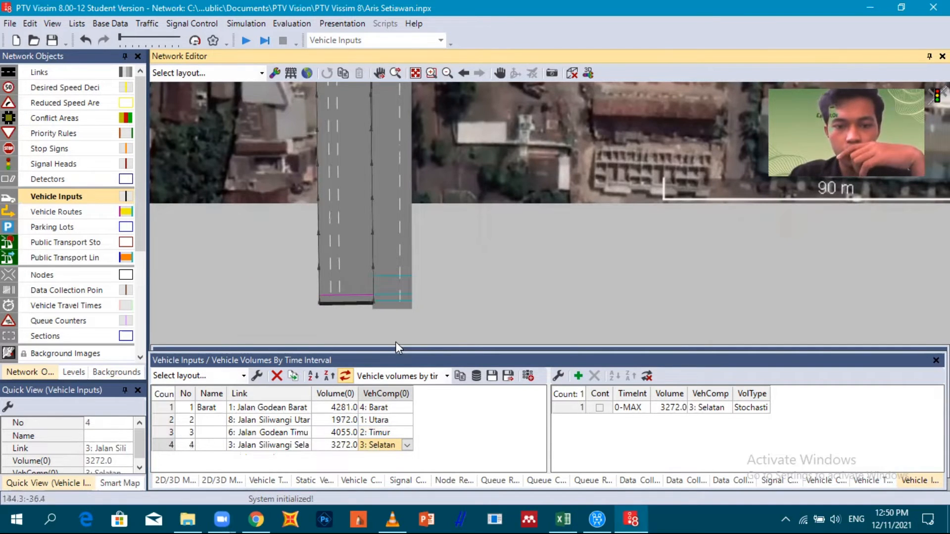
scroll(396, 341, down, 3)
scroll(383, 324, down, 3)
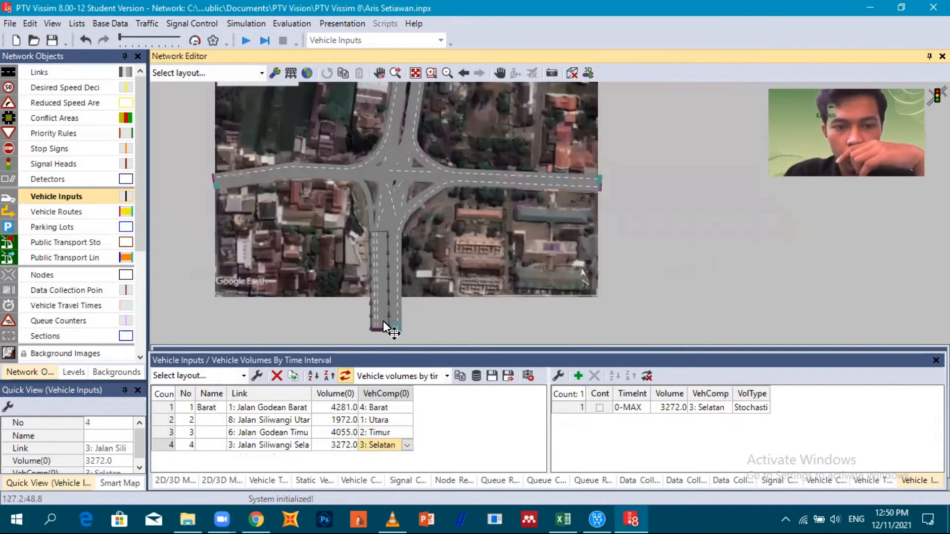
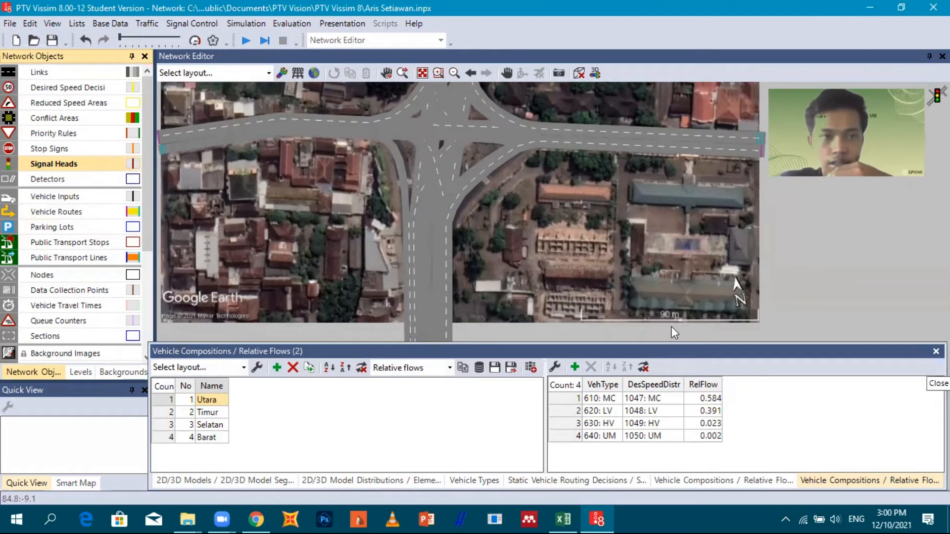
Close the duplicate vehicle compositions list, then add a fixed-time signal controller named Sinyal Controller
click(935, 351)
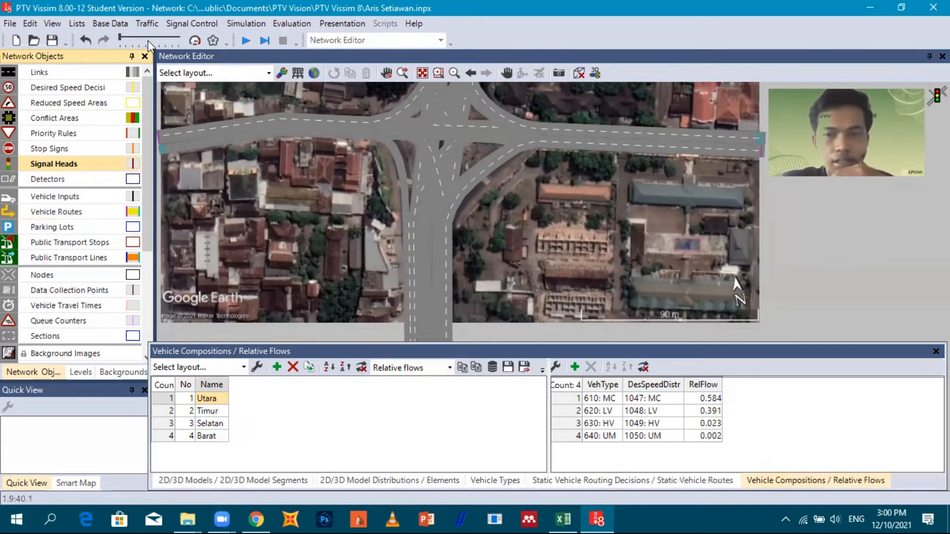
click(191, 24)
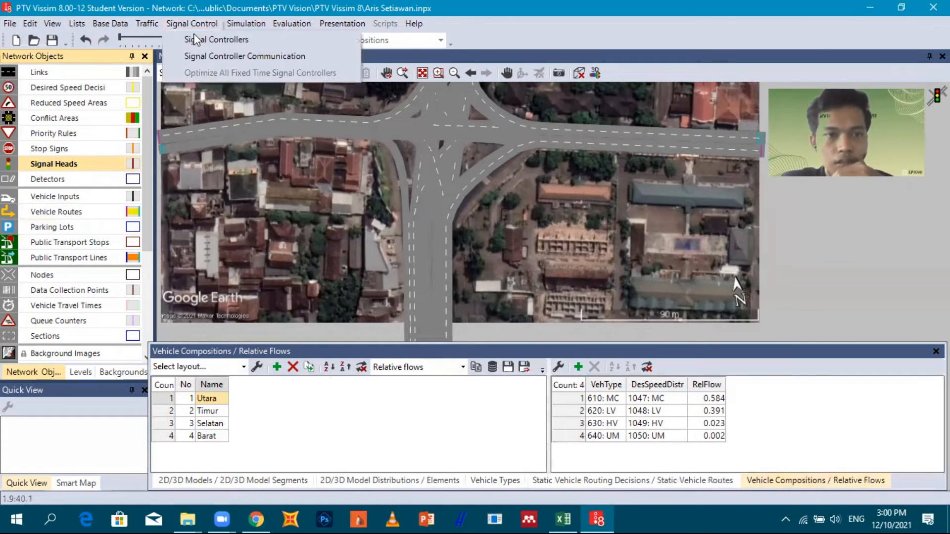
click(197, 40)
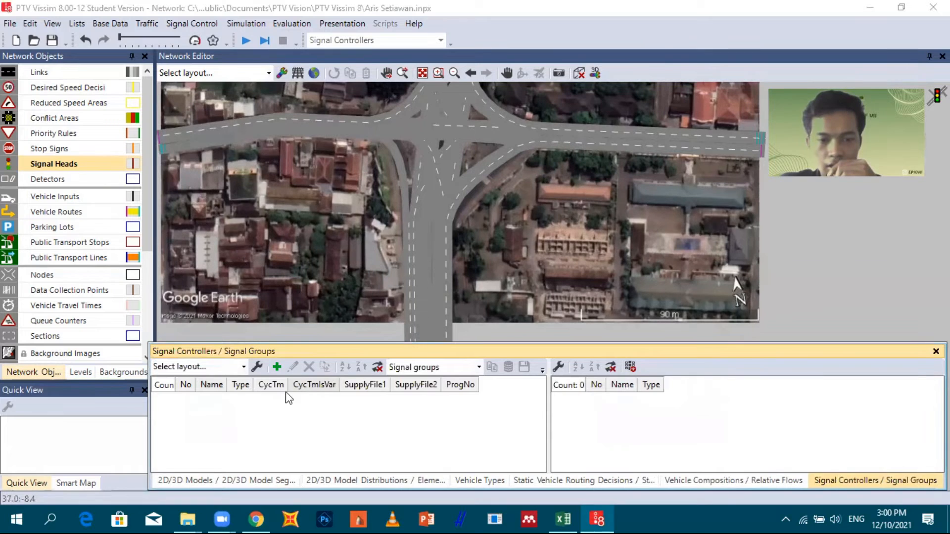
click(276, 367)
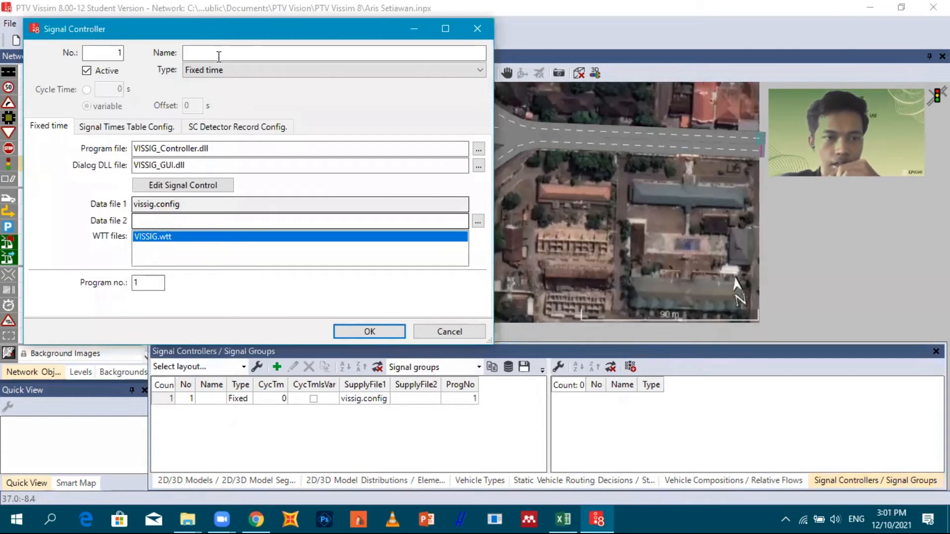
click(219, 56)
click(219, 56)
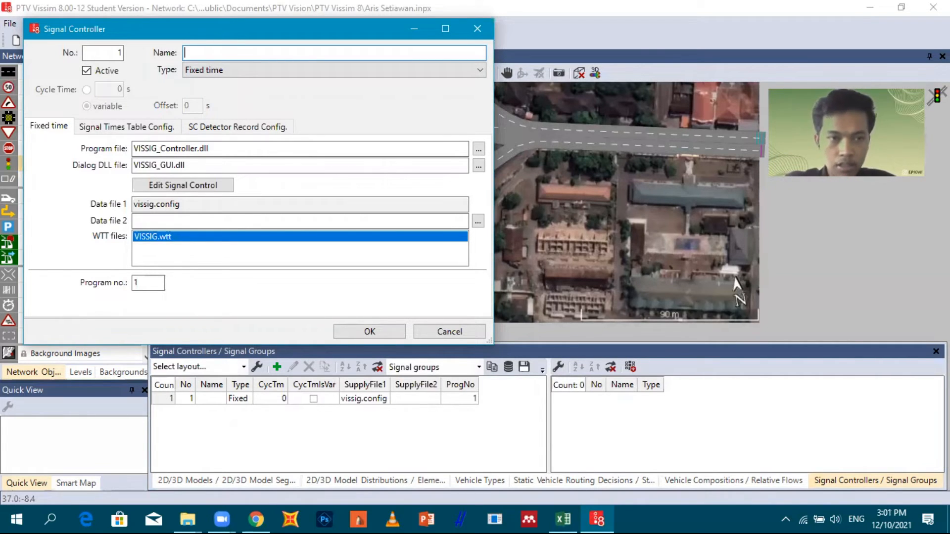
text(Sinya)
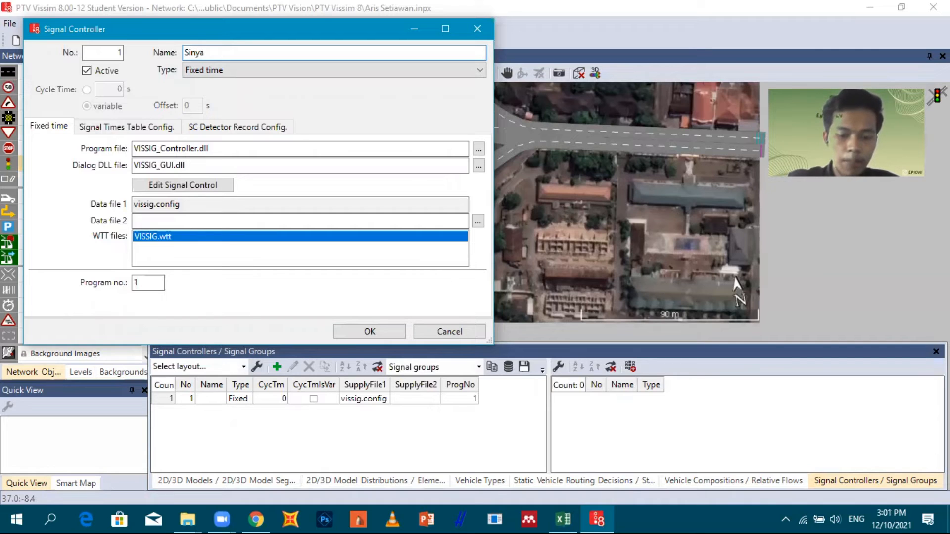
text(l Controller)
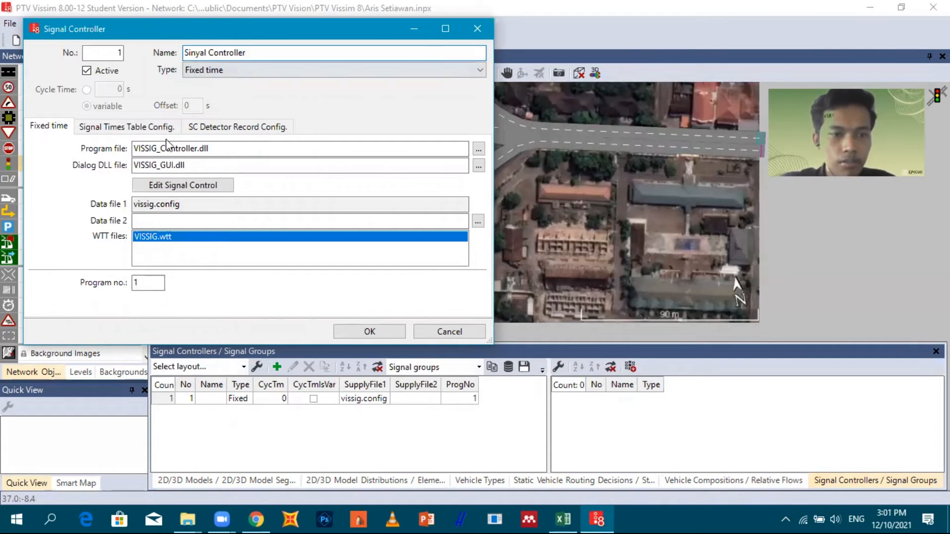
Open the signal control editor for Sinyal Controller and add four signal groups
click(188, 186)
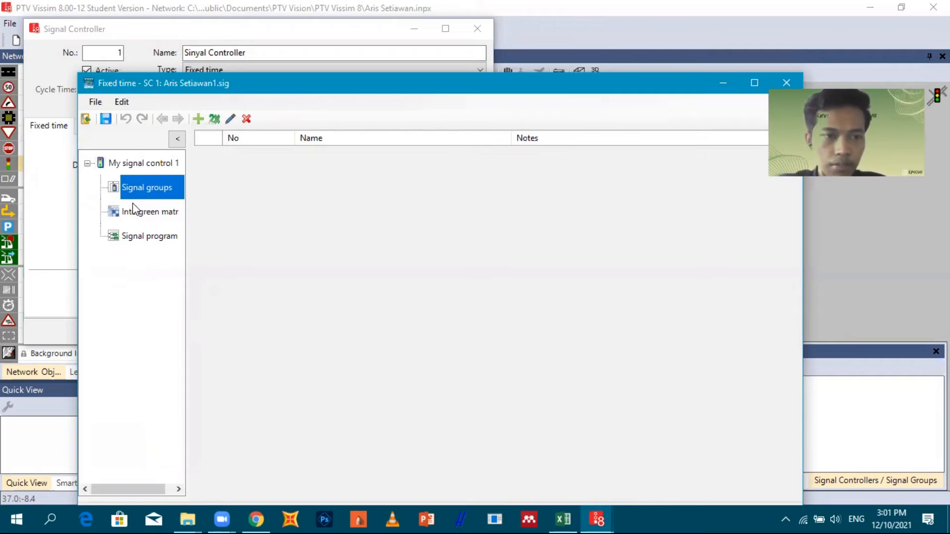
click(198, 119)
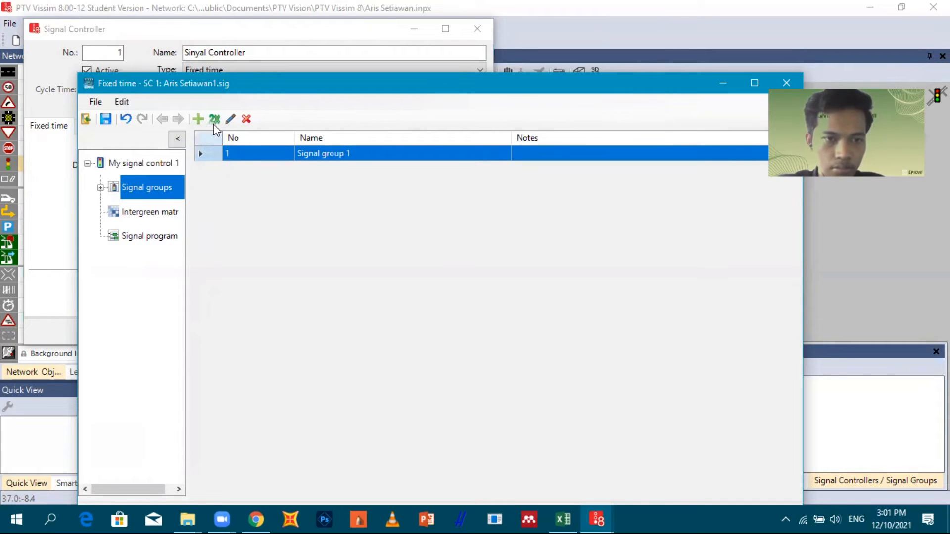
click(198, 119)
click(197, 119)
click(198, 119)
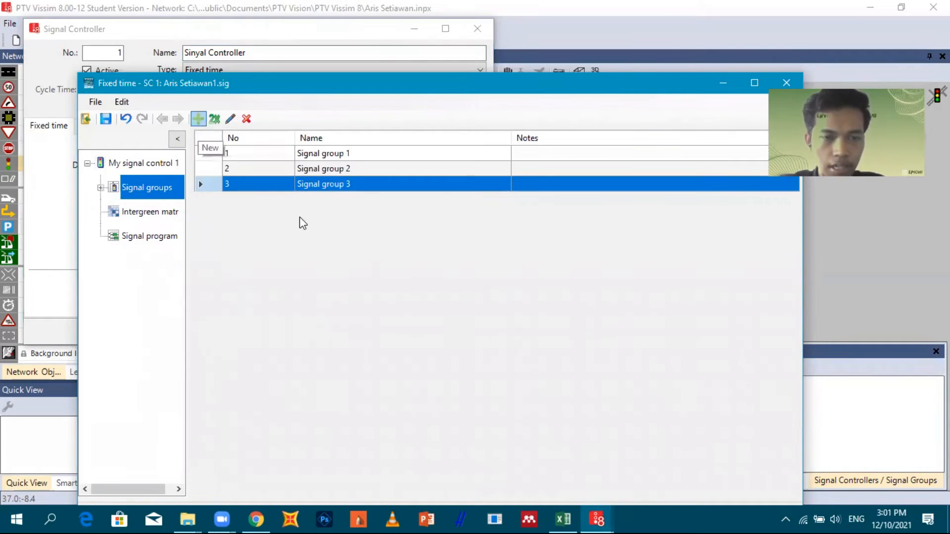
Check the order of directions in the Excel sheet Lampu Hijau,Kuning, then rename signal group 1 as Utara in the Vissim signal editor
click(322, 154)
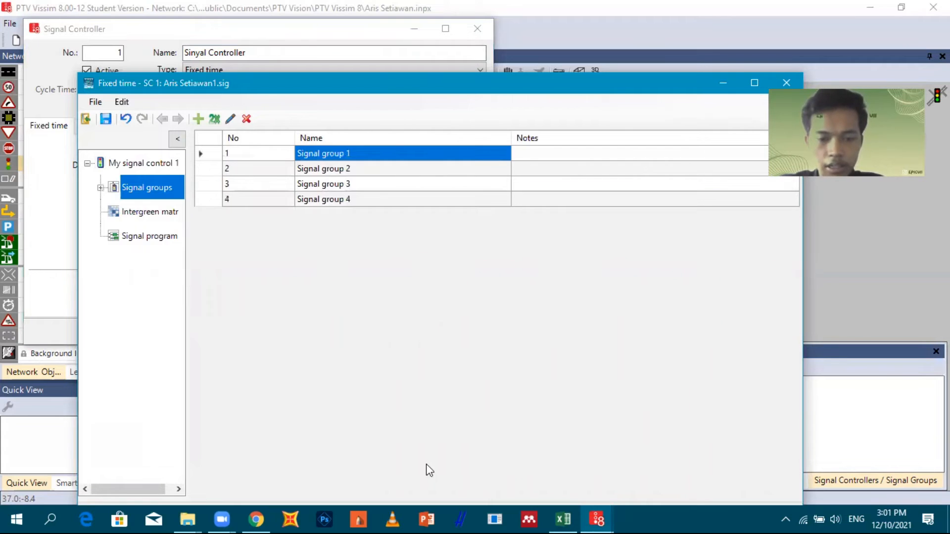
click(261, 511)
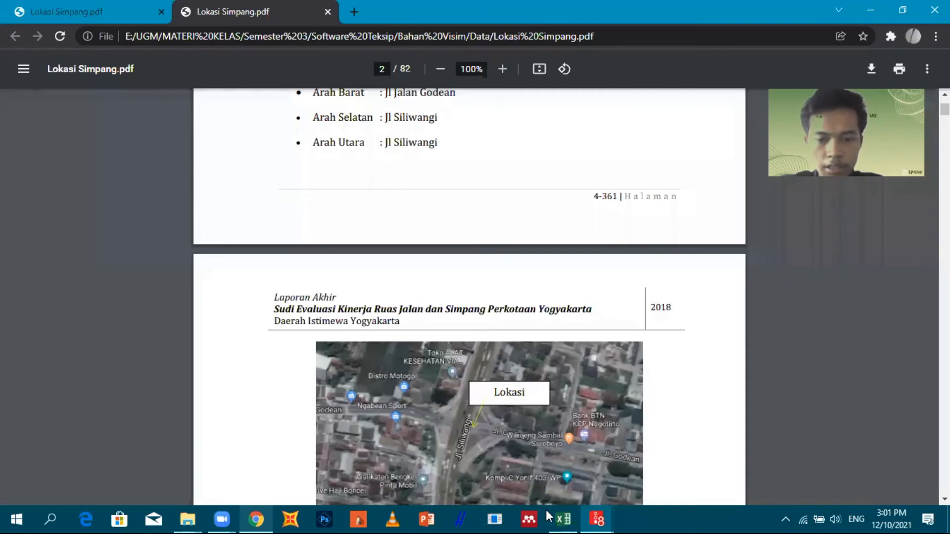
key(alt+Tab)
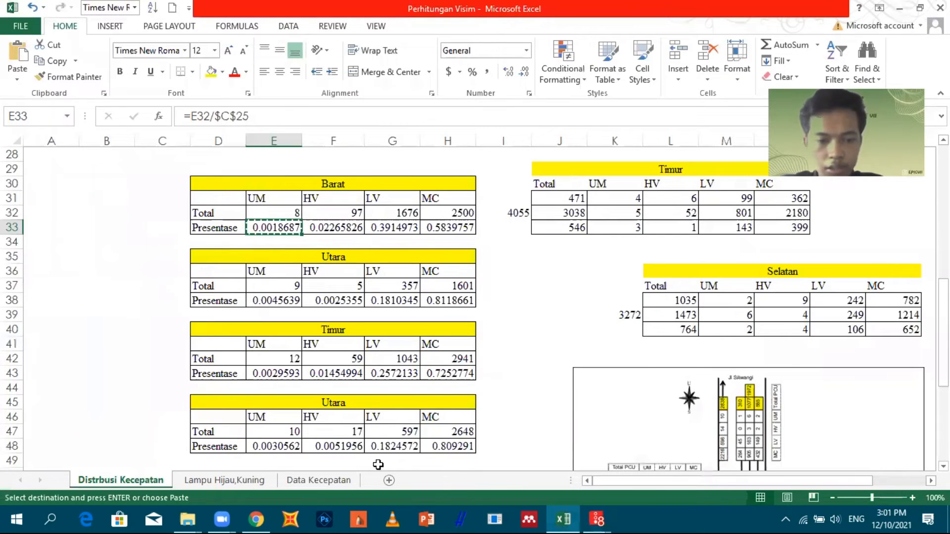
scroll(379, 469, down, 3)
click(228, 479)
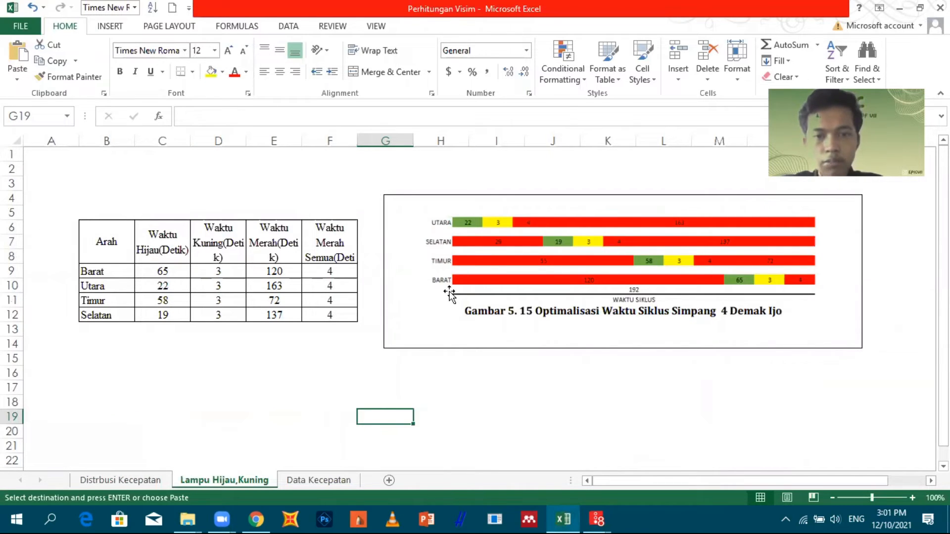
click(596, 519)
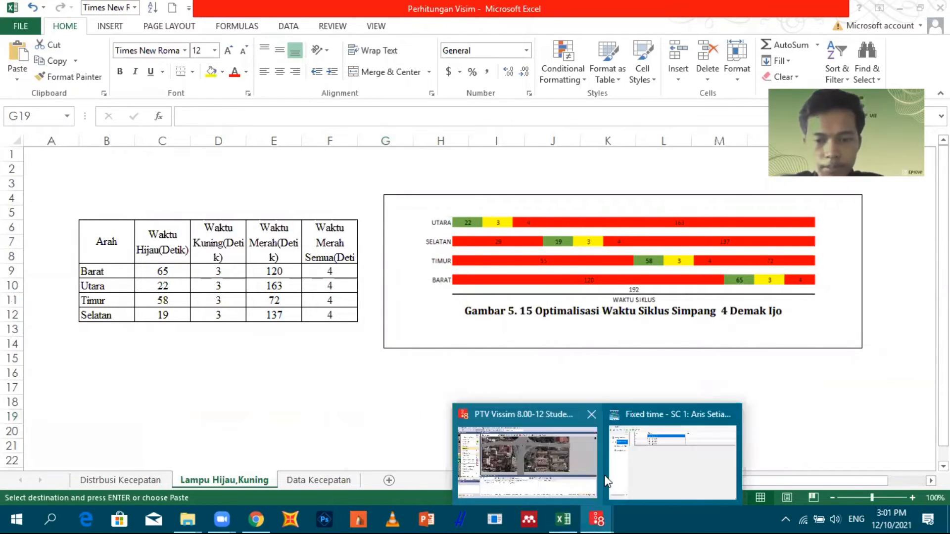
click(607, 480)
text(U)
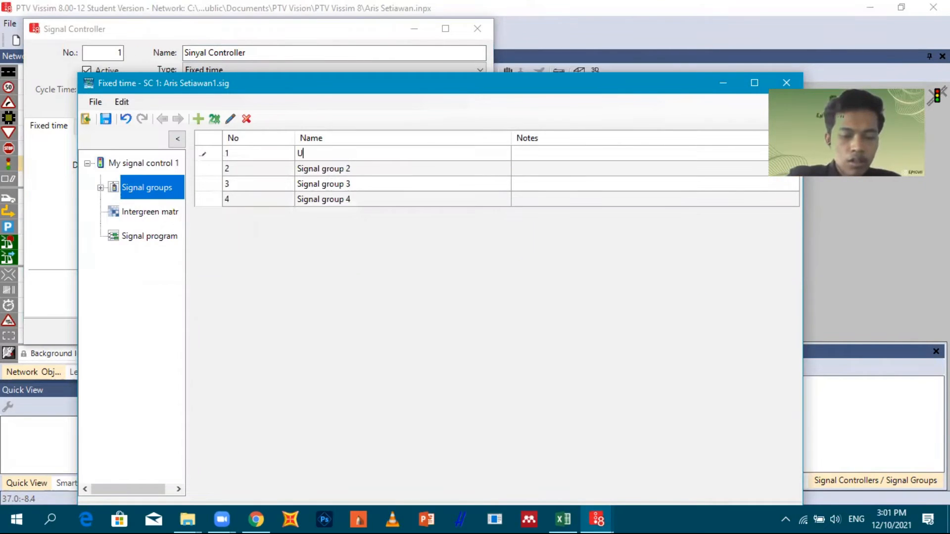
text(tara)
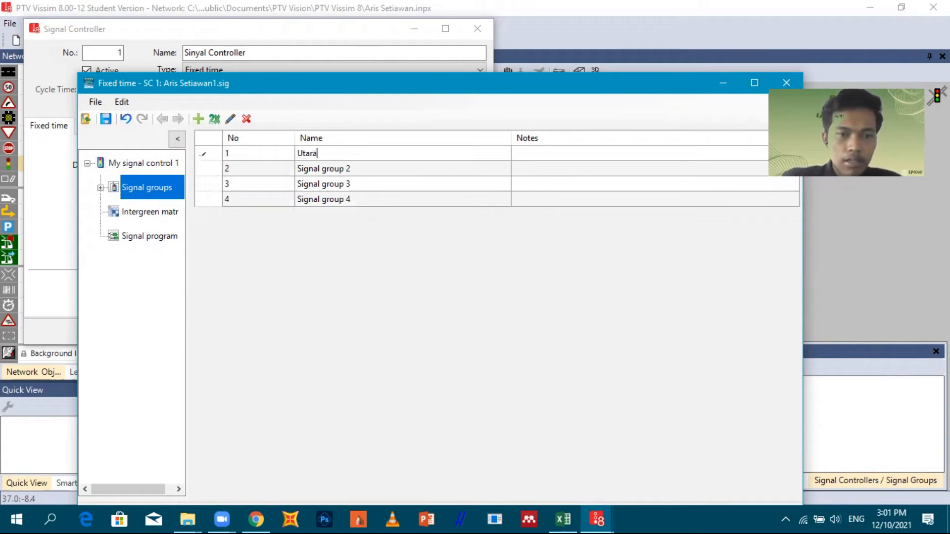
Rename signal groups 2, 3 and 4 as Selatan, Timur and Barat
click(345, 169)
text(Sela)
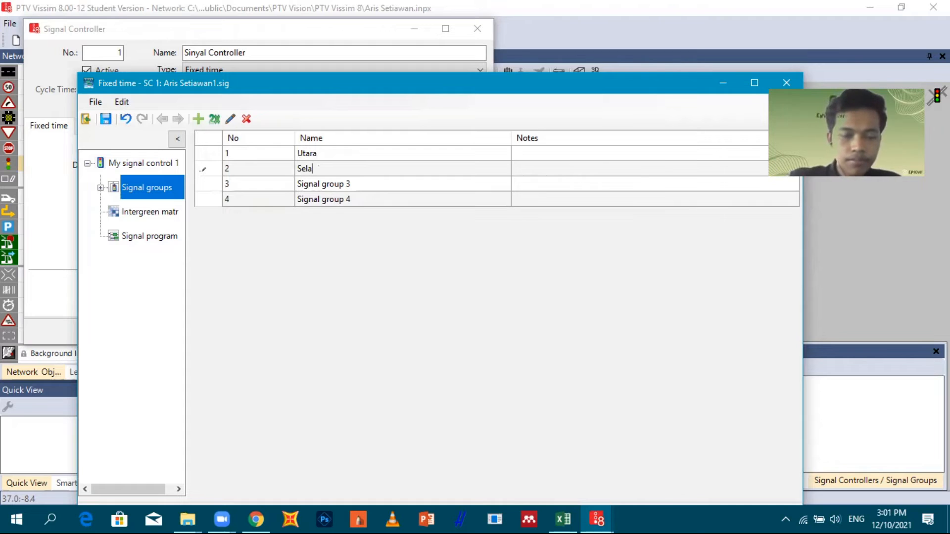
text(tan)
click(340, 184)
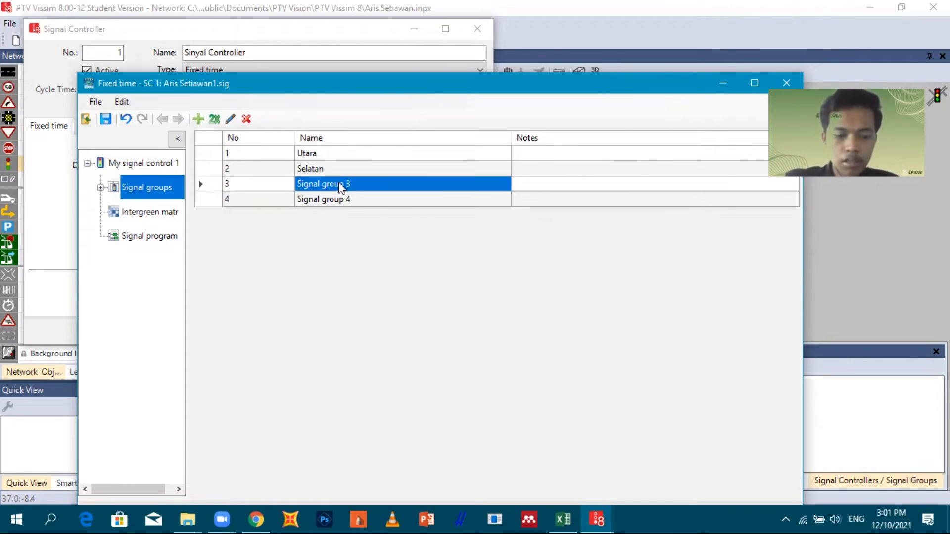
text(Timur)
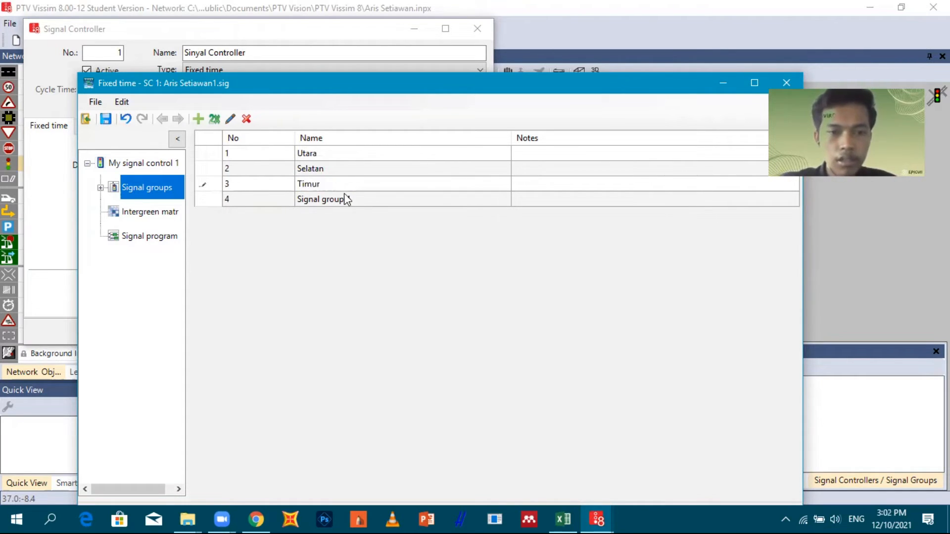
click(345, 195)
text(Bara)
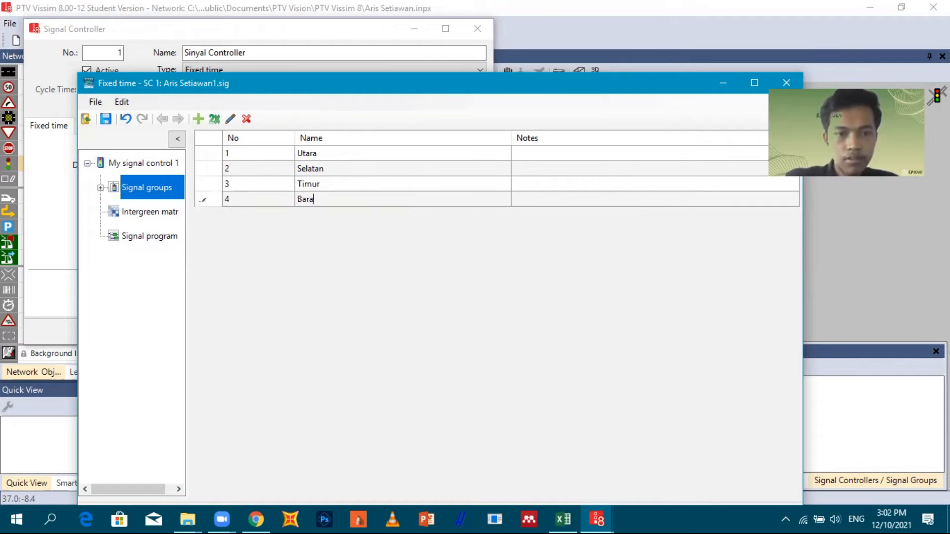
text(t)
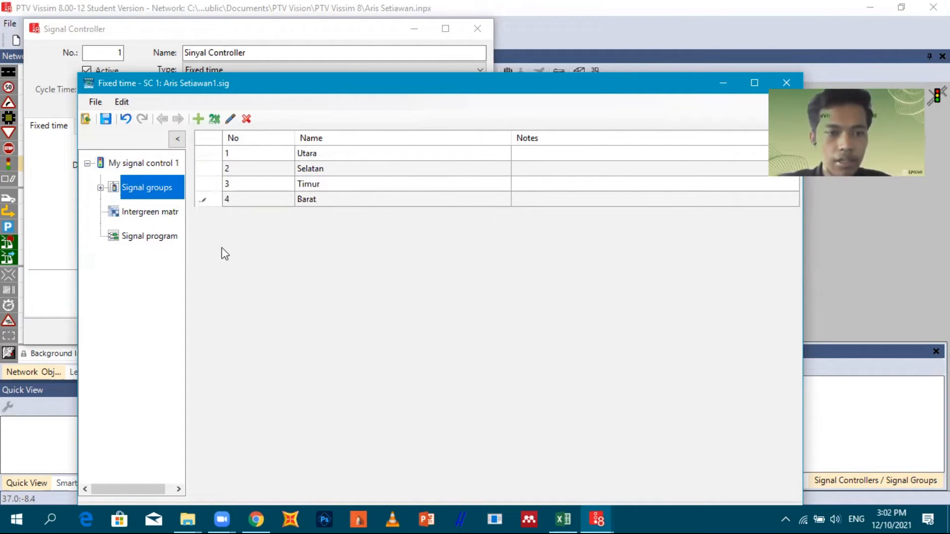
Add an intergreen matrix and a signal program, then open the new program for editing
click(147, 216)
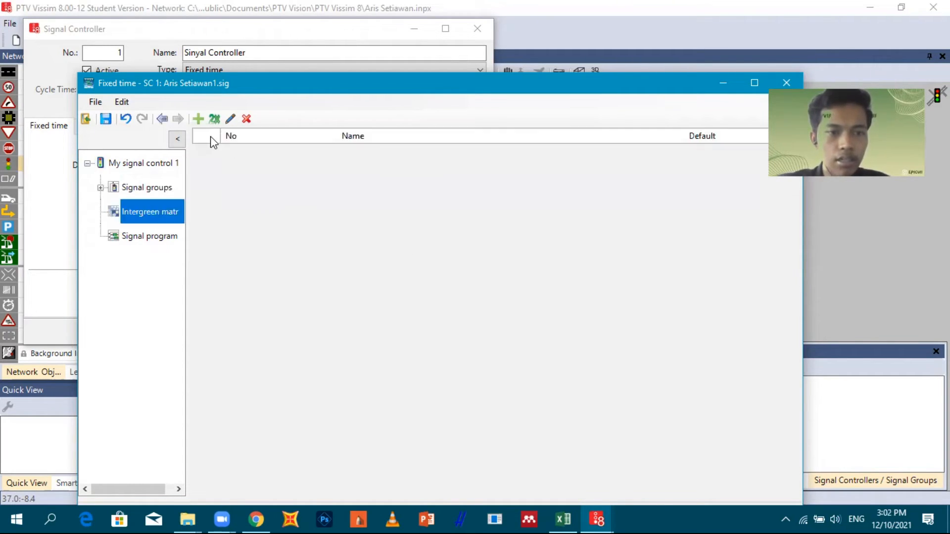
click(198, 119)
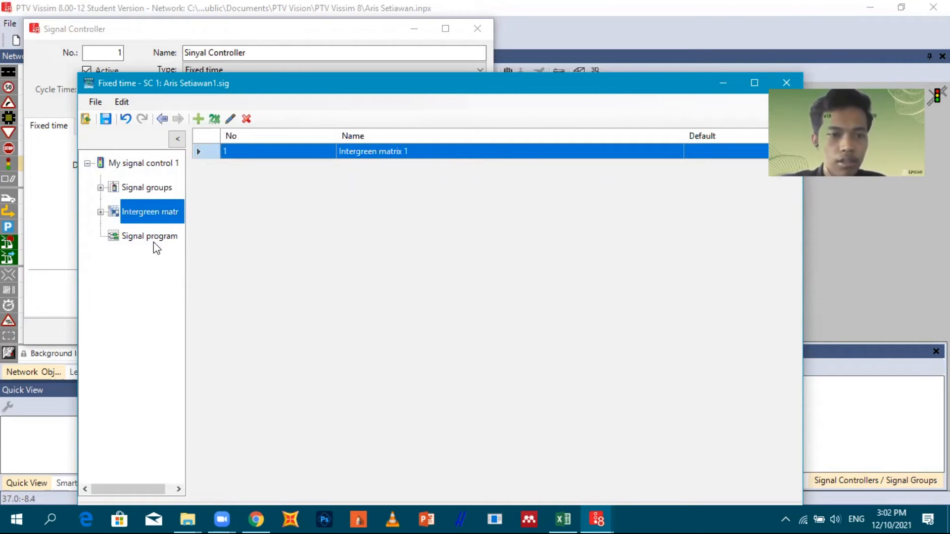
click(115, 237)
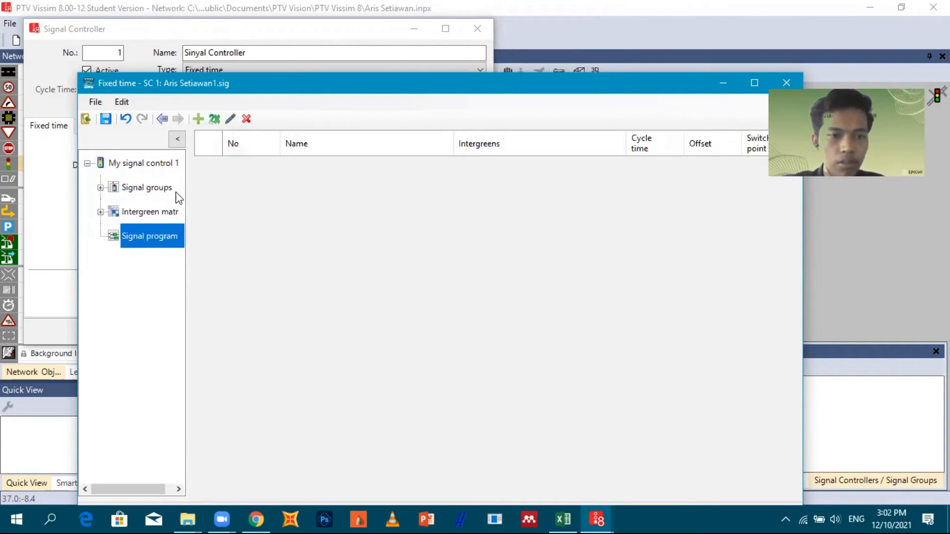
click(198, 119)
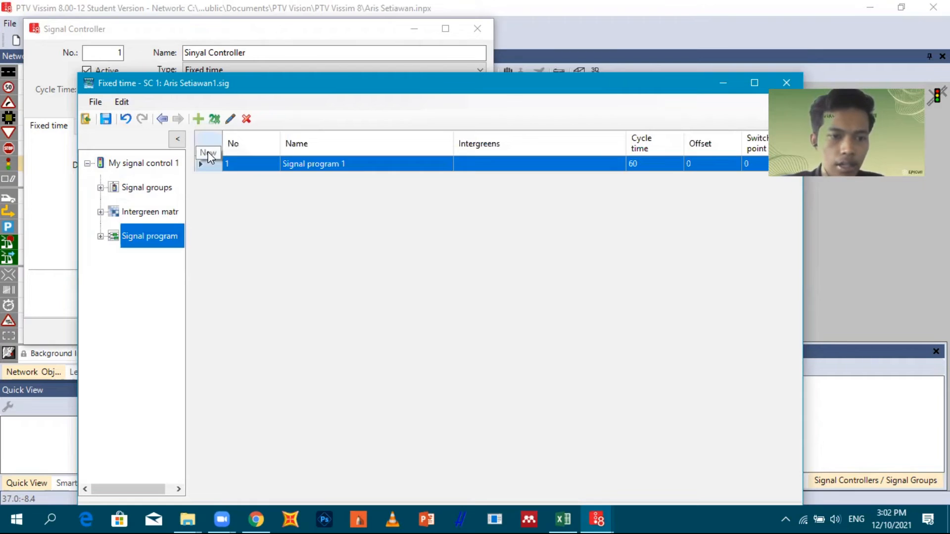
click(100, 236)
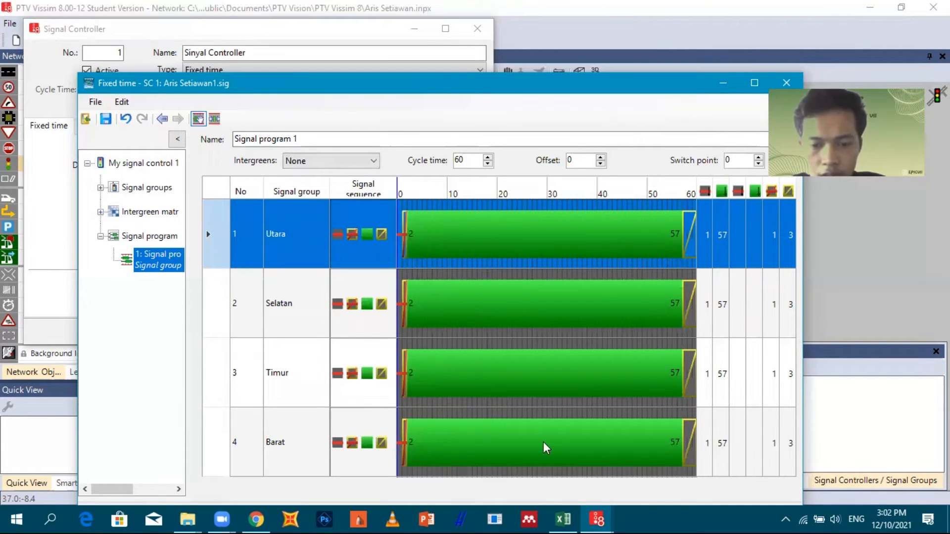
Look up the intersection's cycle time in the Excel timing diagram, then set the signal program's cycle time to 192 in Vissim
click(257, 518)
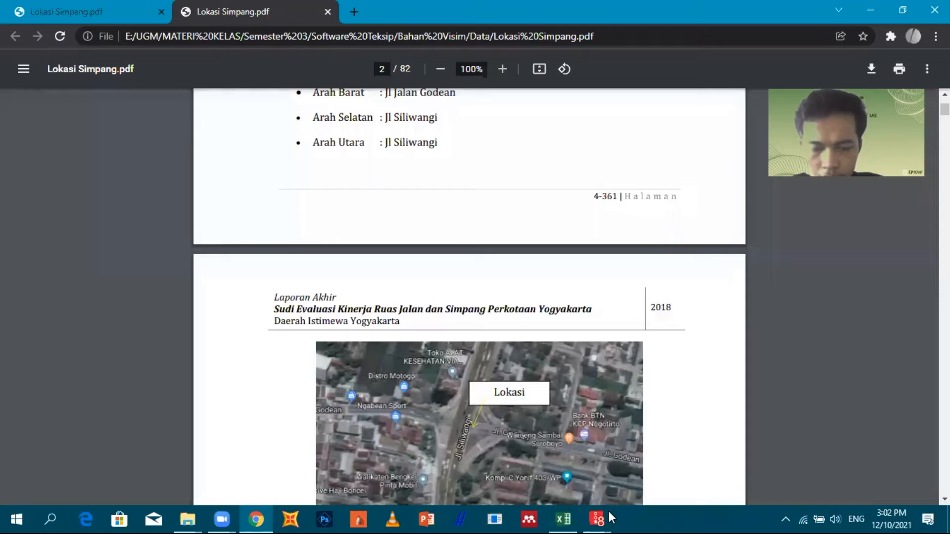
click(563, 518)
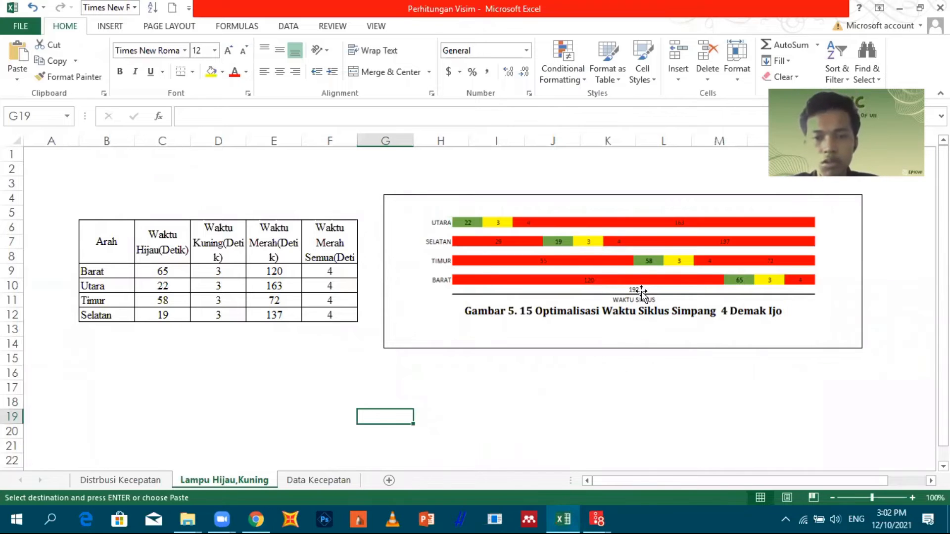
click(597, 519)
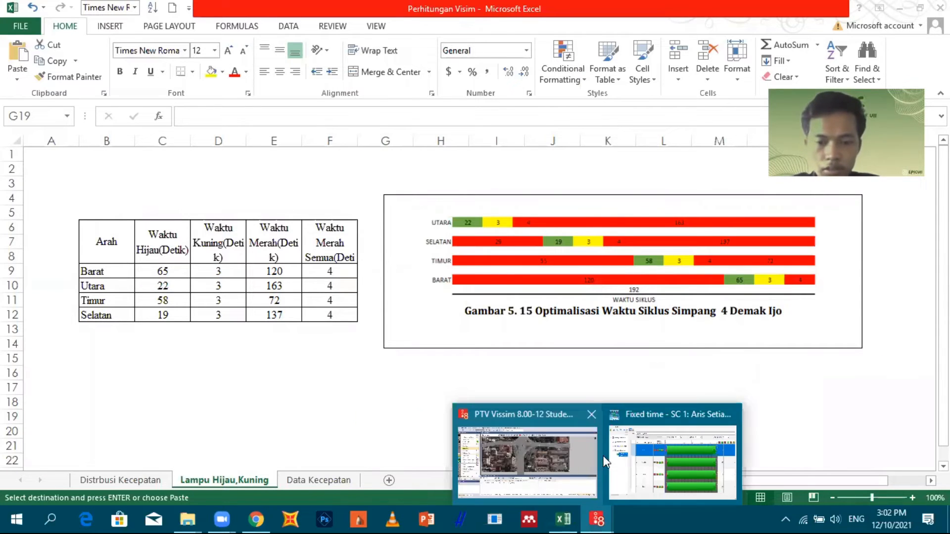
drag(477, 161, 448, 159)
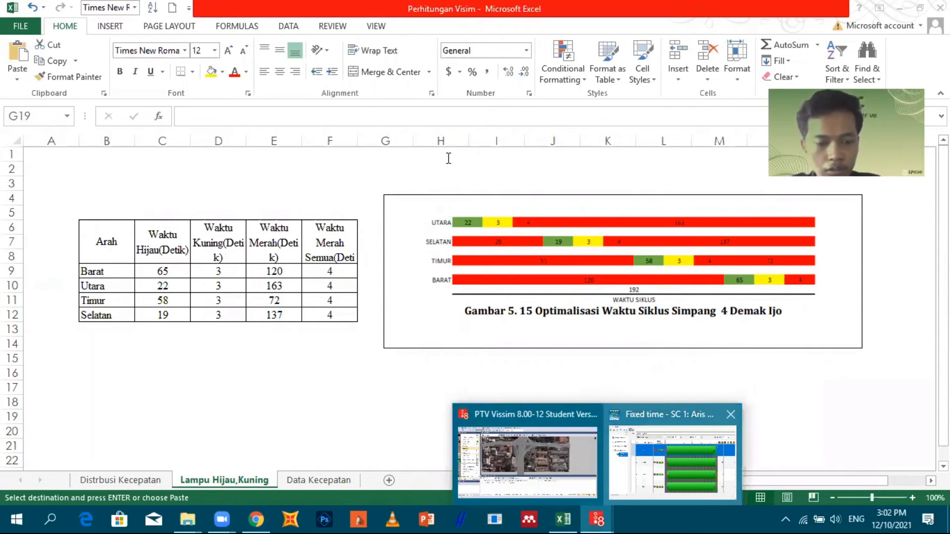
text(192)
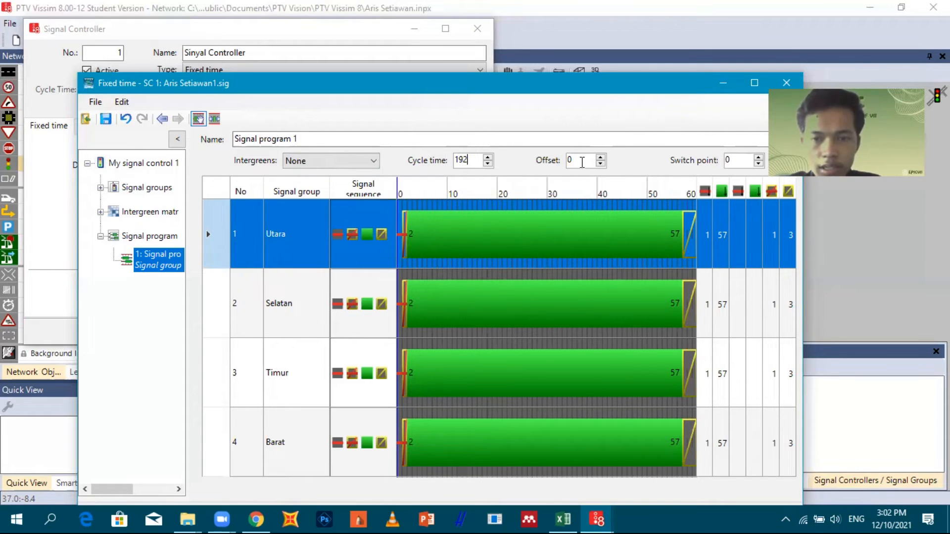
key(Tab)
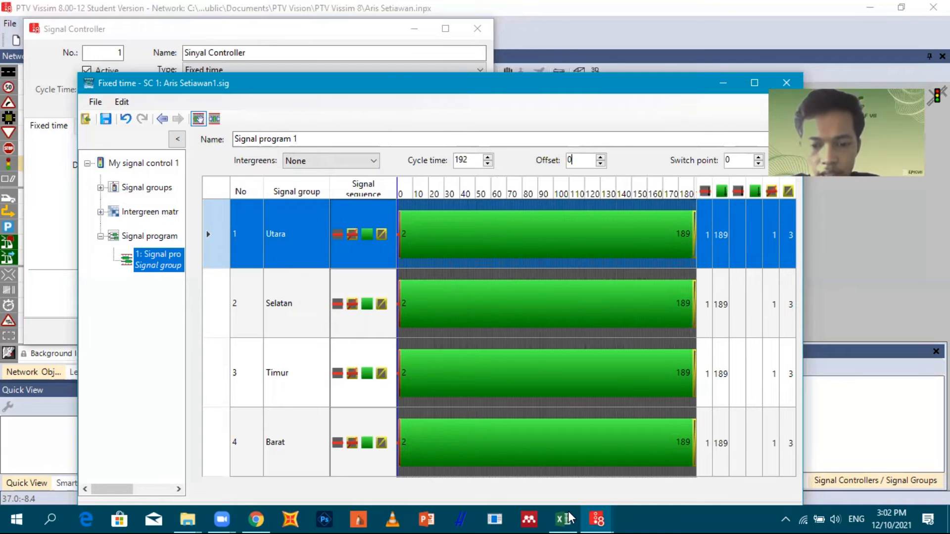
Check the signal timings in Excel, then set the red/amber time to 4 for Utara, Selatan, Timur and Barat
key(alt+Tab)
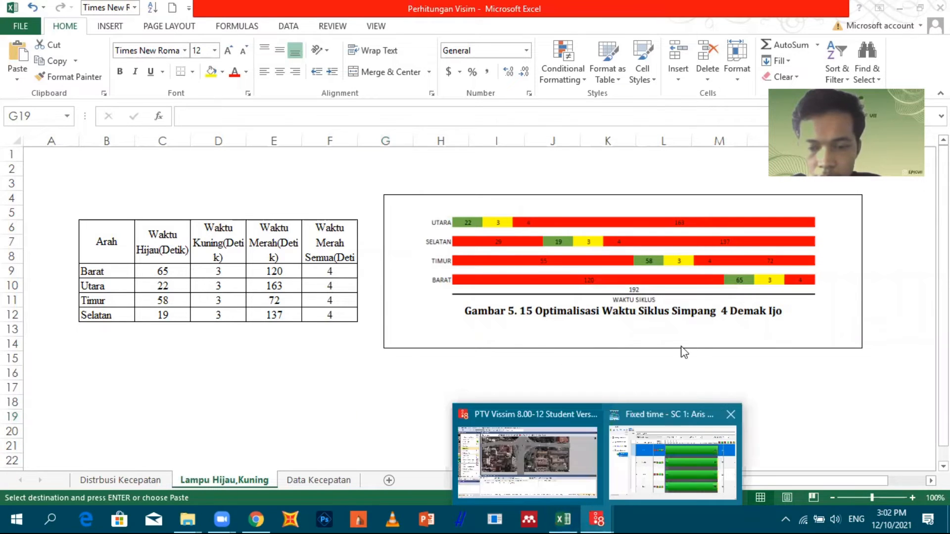
key(alt+Tab)
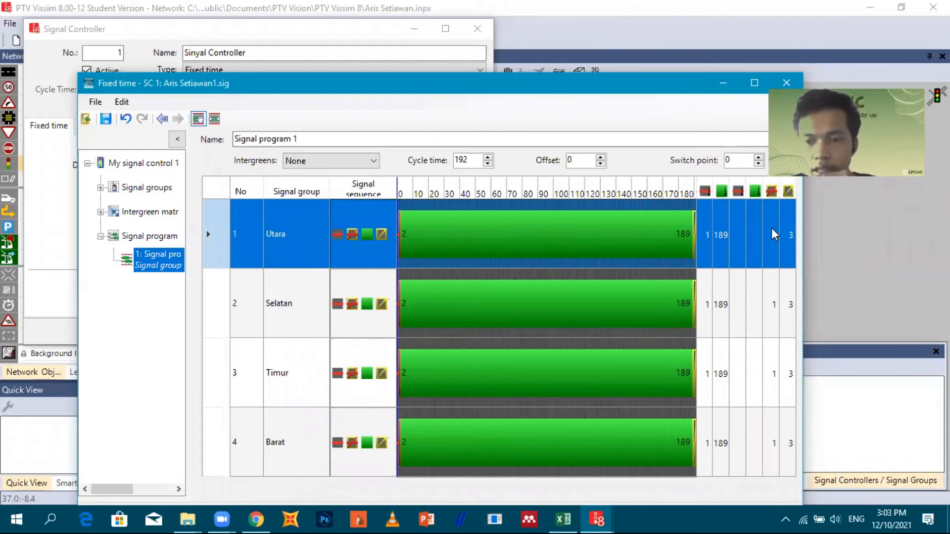
click(774, 260)
text(4)
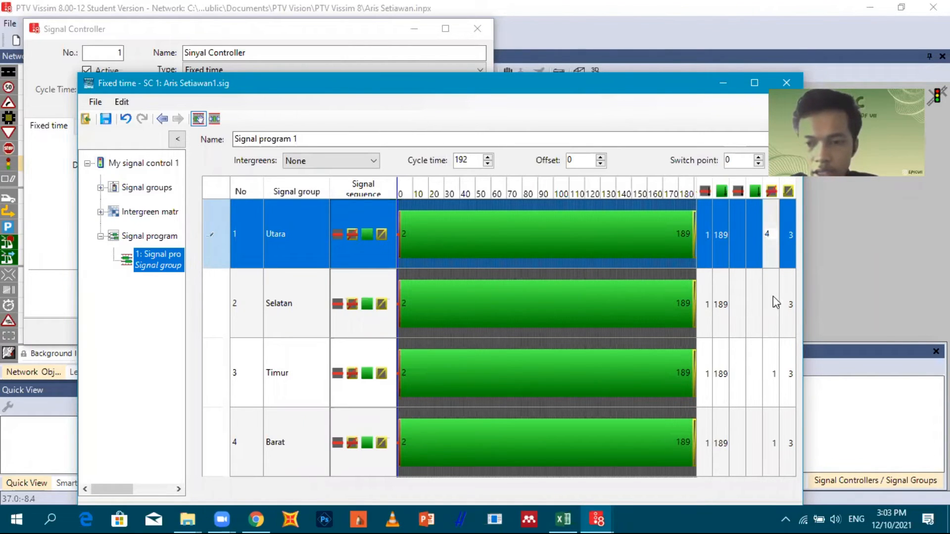
click(772, 307)
text(4)
click(774, 371)
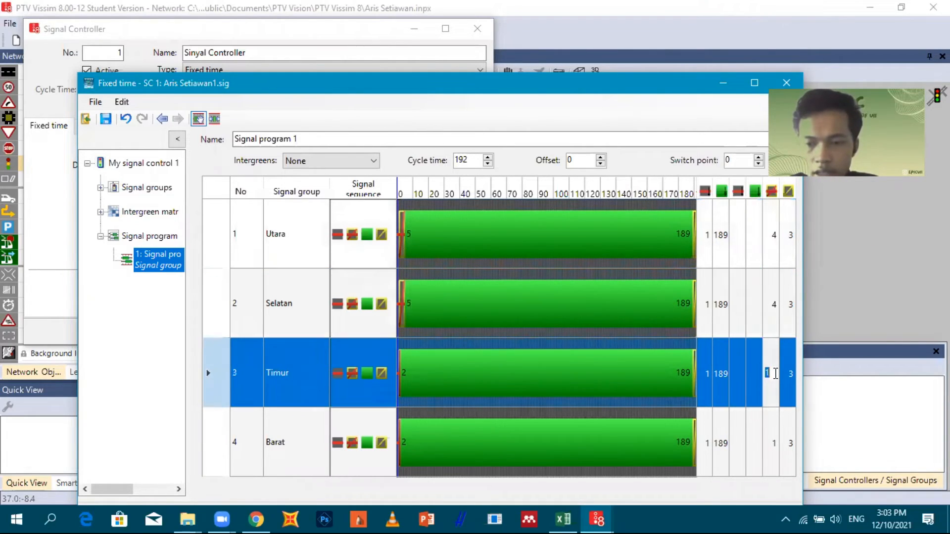
text(4)
click(773, 446)
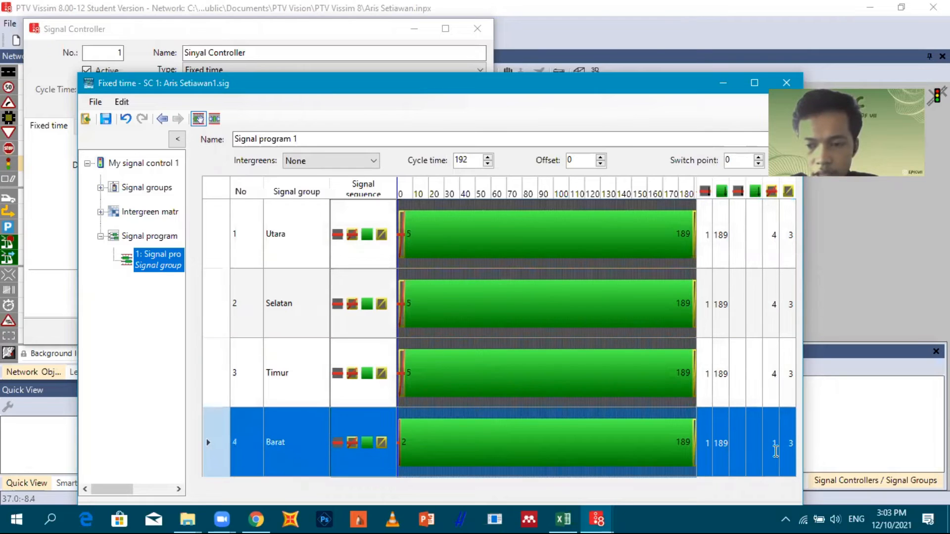
text(4)
click(765, 393)
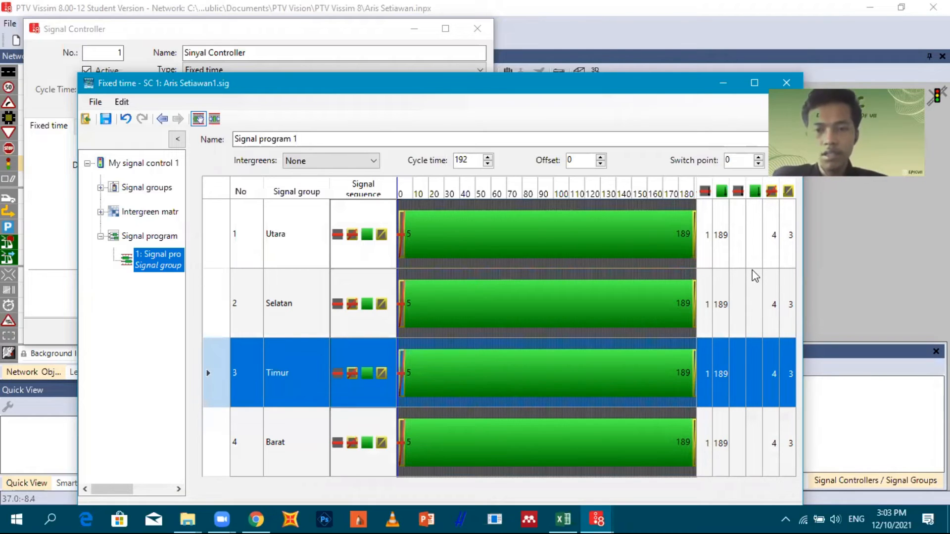
click(713, 234)
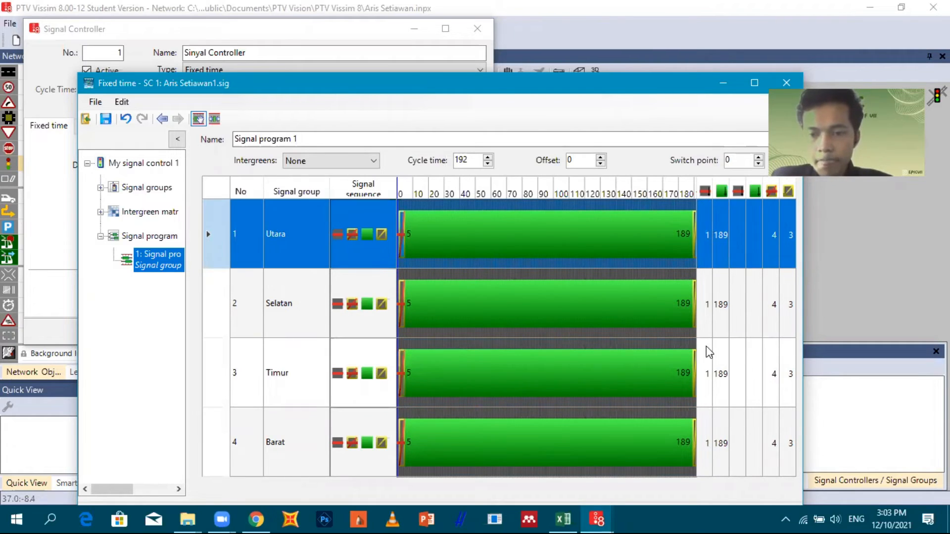
click(708, 378)
click(728, 418)
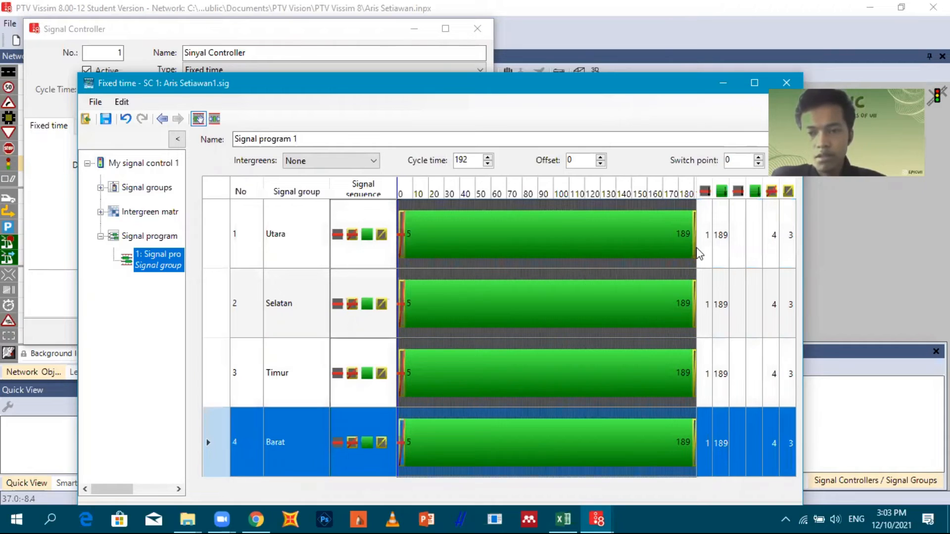
Set Utara's red end to 188 and its green end to 22
click(701, 238)
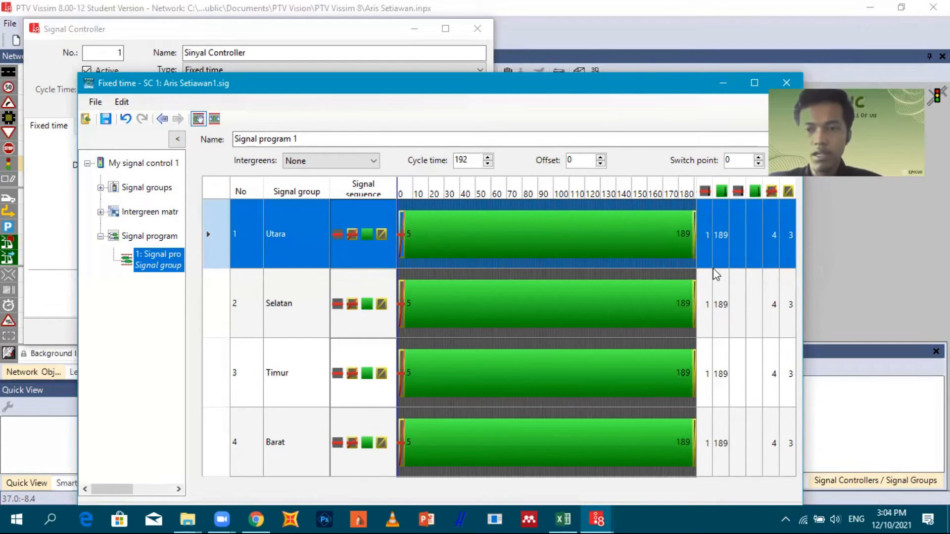
double_click(711, 241)
text(1)
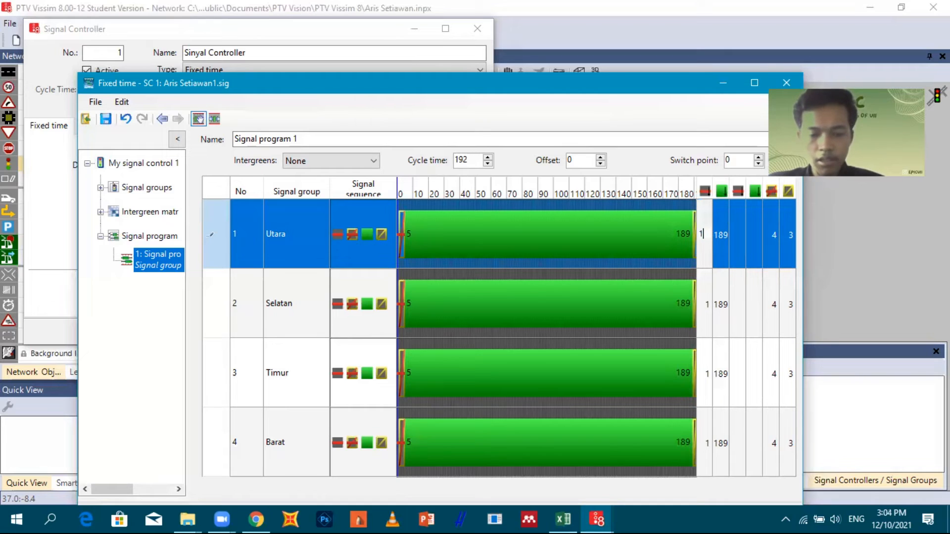
click(725, 224)
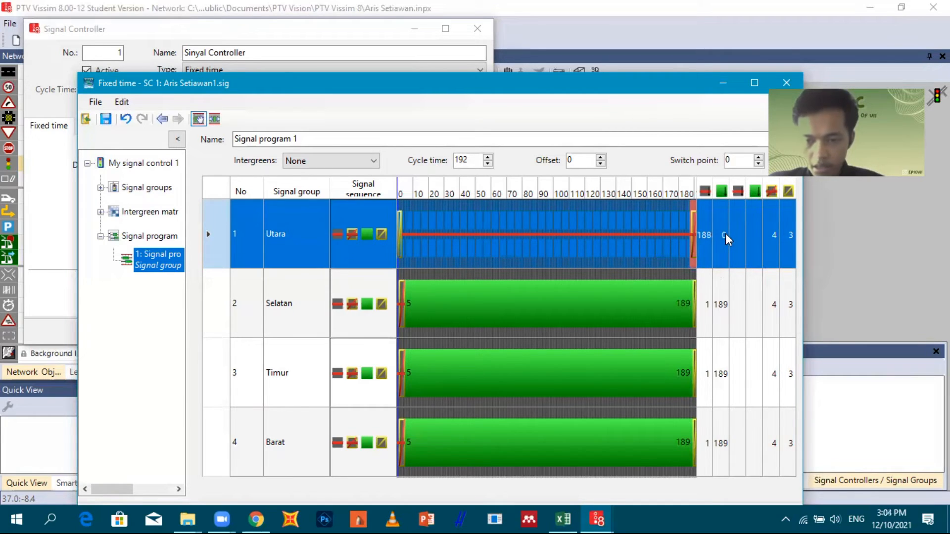
click(725, 234)
text(22)
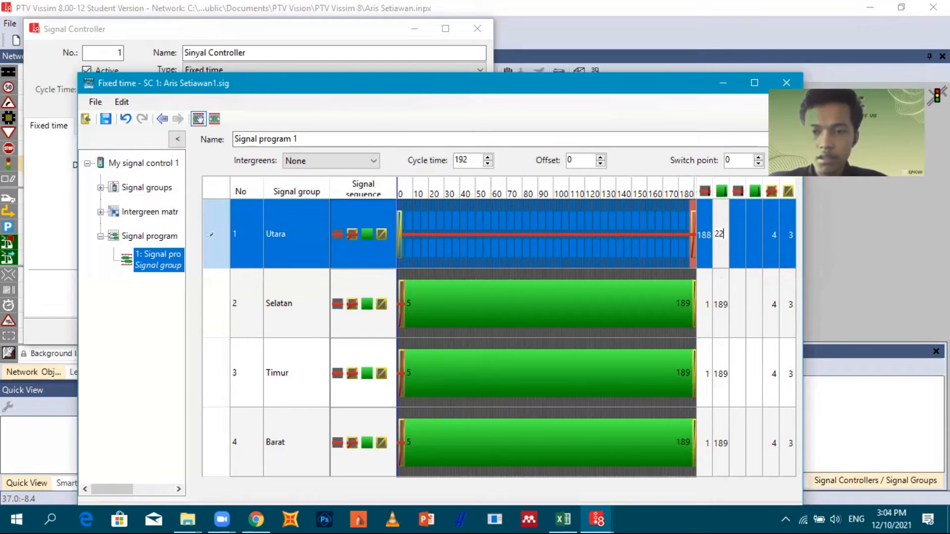
Set Selatan's red end to 24 and its green end to 48
click(720, 307)
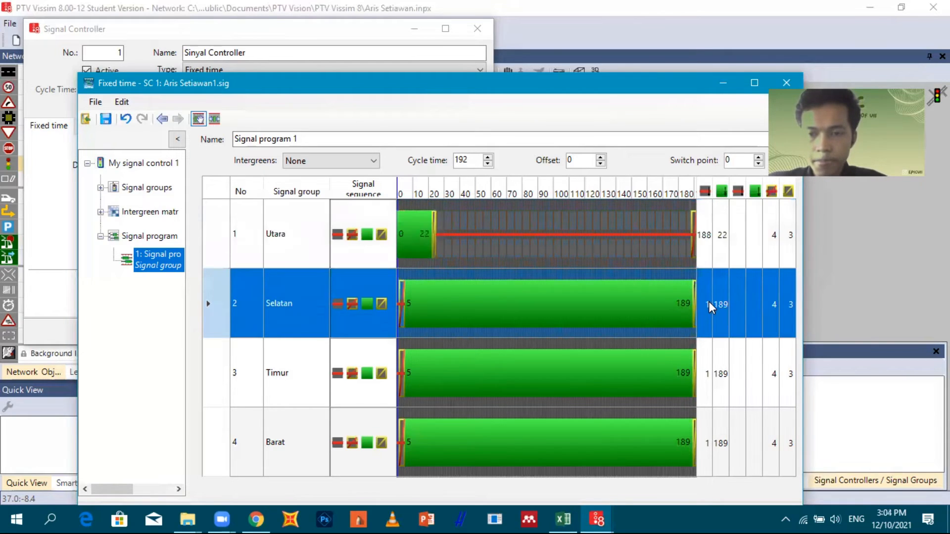
click(703, 304)
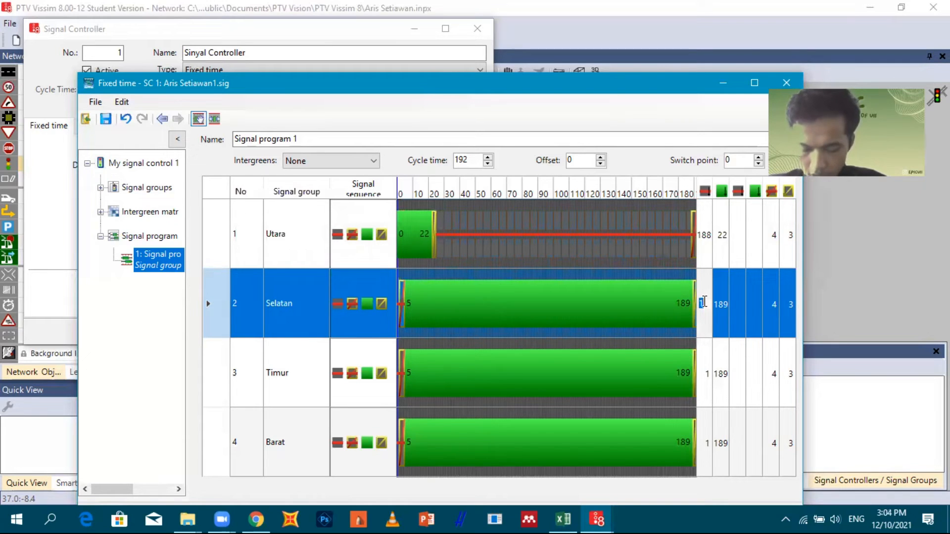
text(24)
click(726, 299)
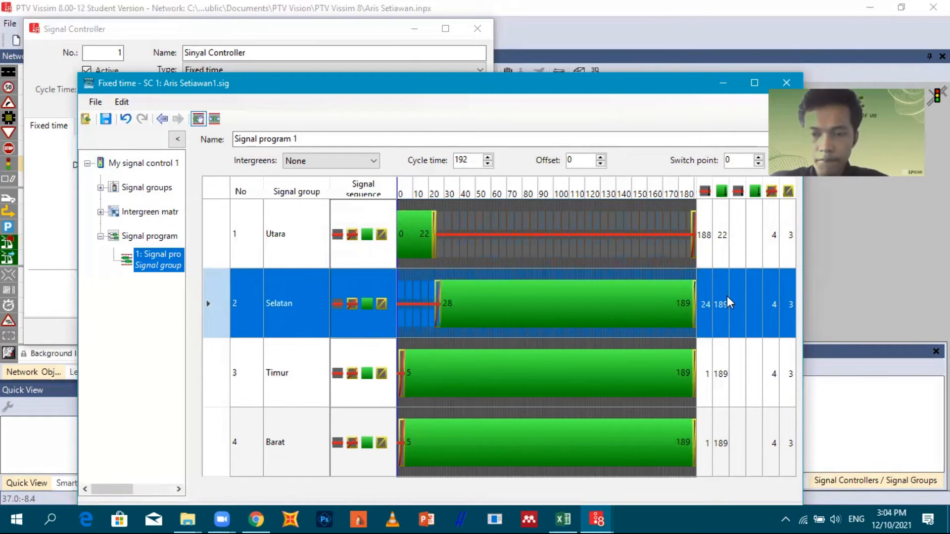
click(724, 303)
text(48)
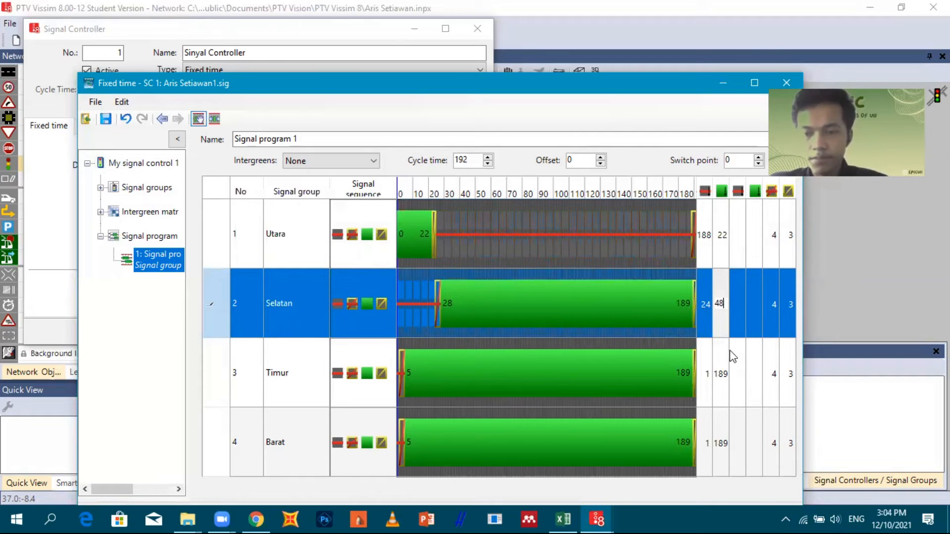
Set Timur's red end to 51 and its green end to 111
click(710, 377)
click(708, 378)
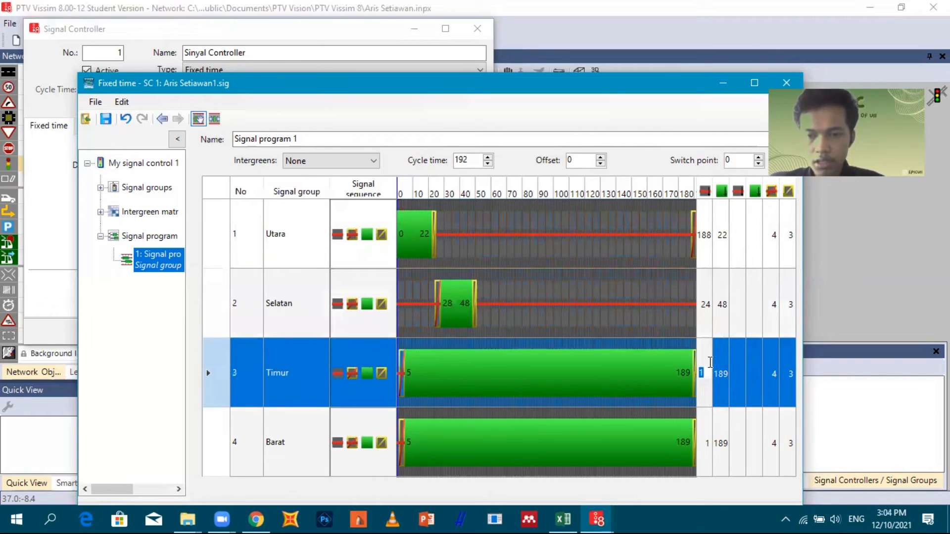
text(511)
key(BackSpace)
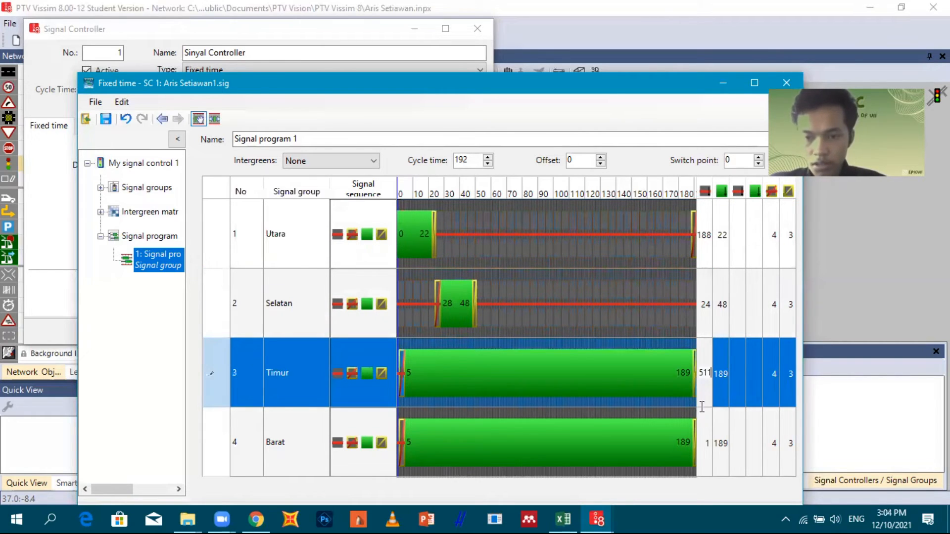
click(723, 375)
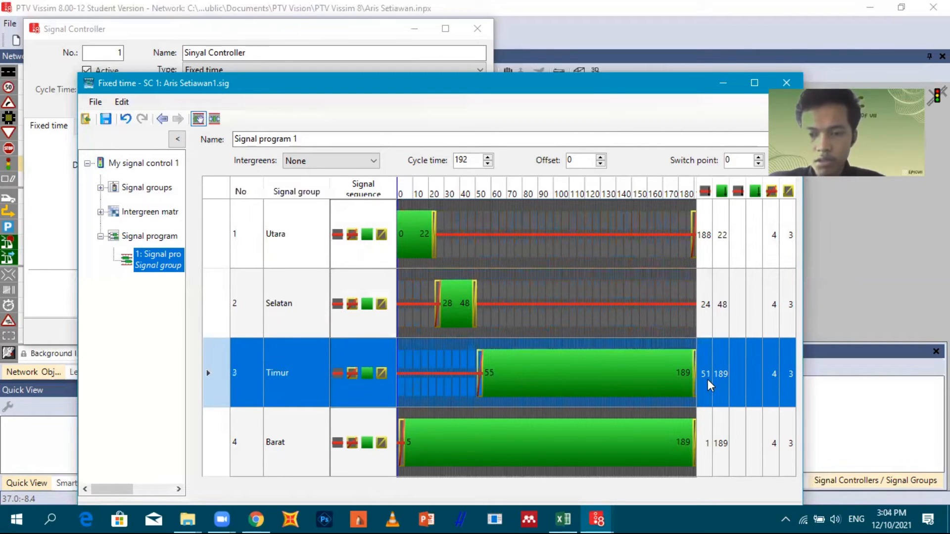
click(722, 375)
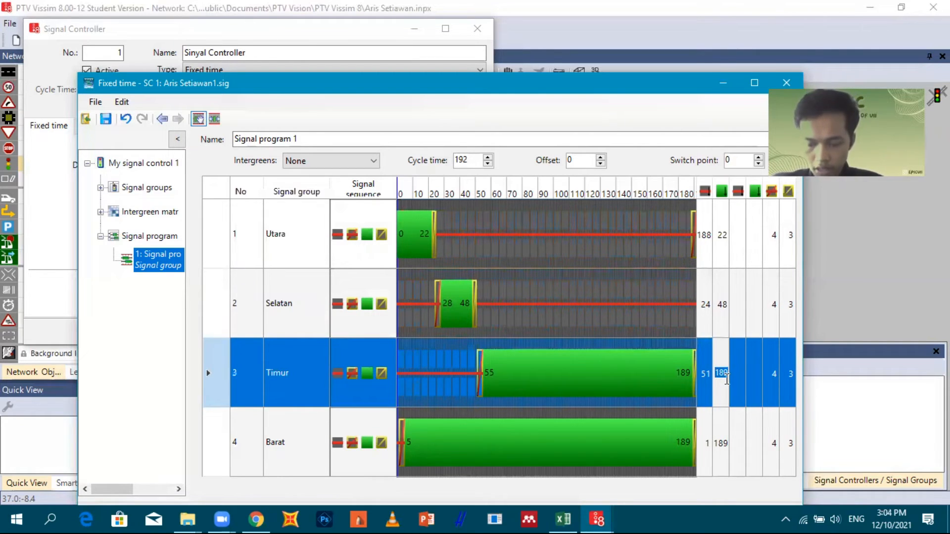
text(111)
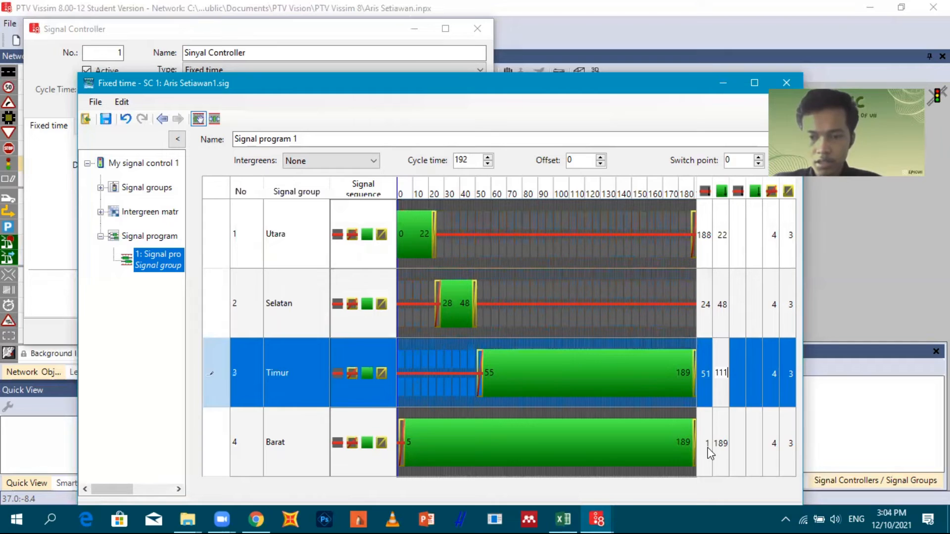
key(Return)
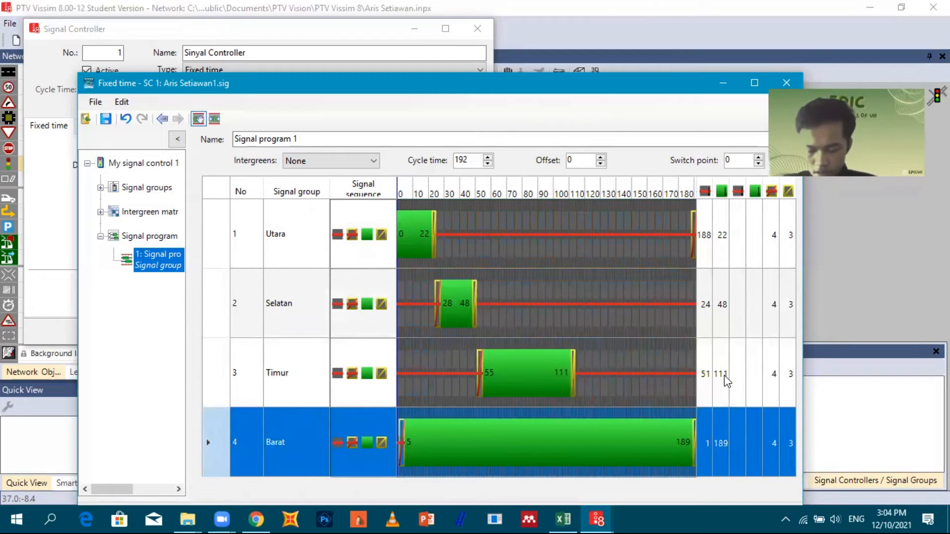
Set Barat's red end to 116 and its green end to 185
click(708, 455)
text(116)
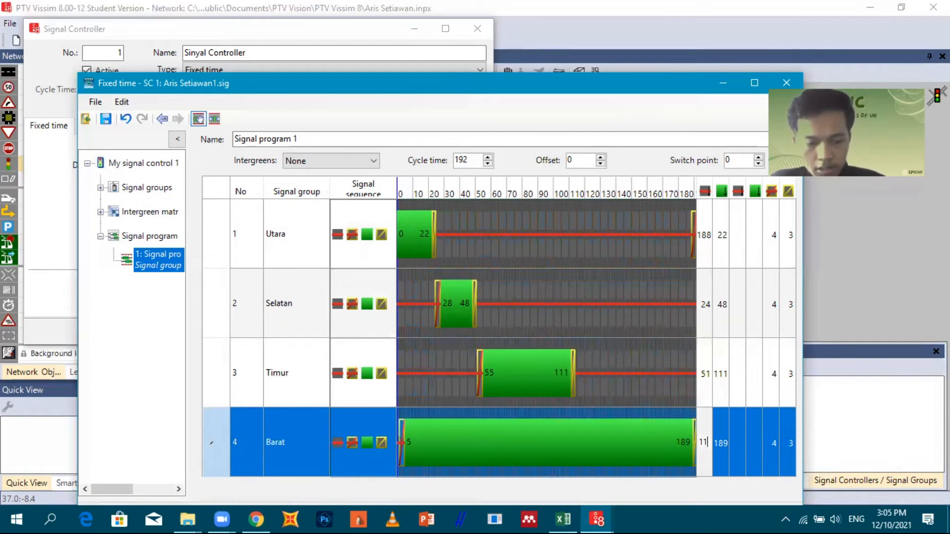
key(Return)
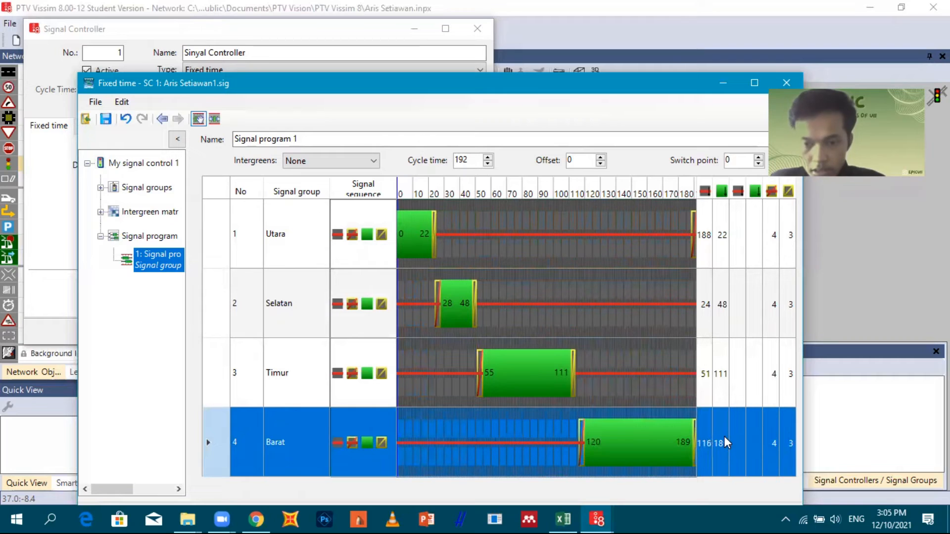
click(726, 446)
text(185)
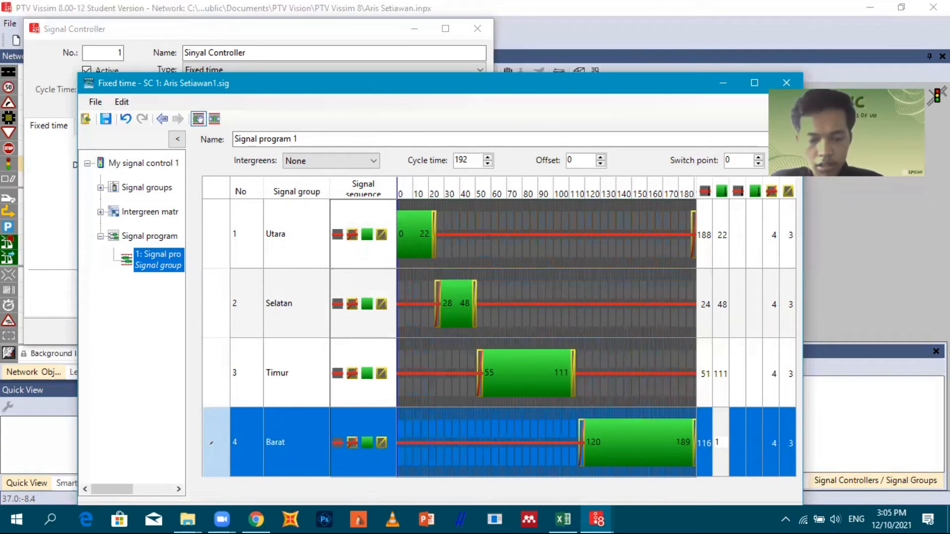
click(725, 395)
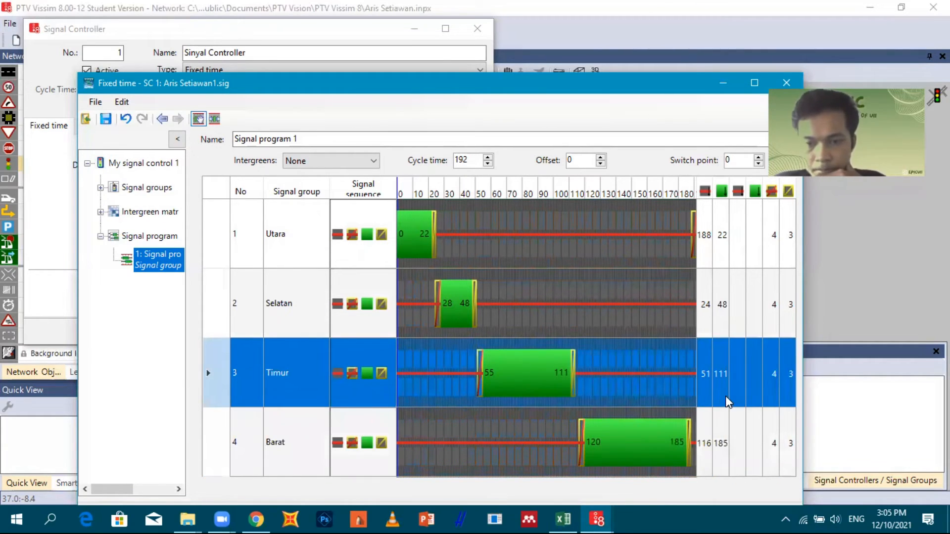
Compare the four signal groups' green phases in the signal program with the timing table and cycle diagram in Excel
click(423, 247)
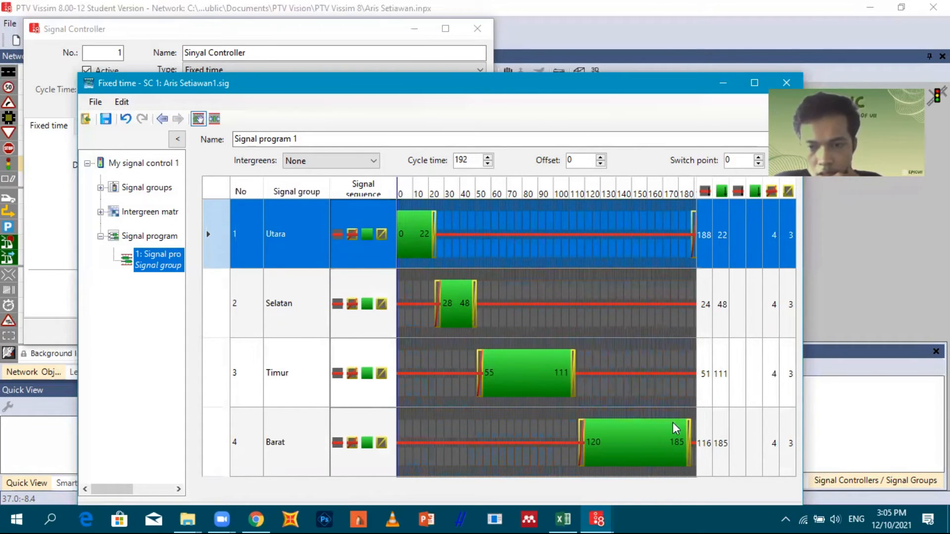
click(649, 335)
click(653, 375)
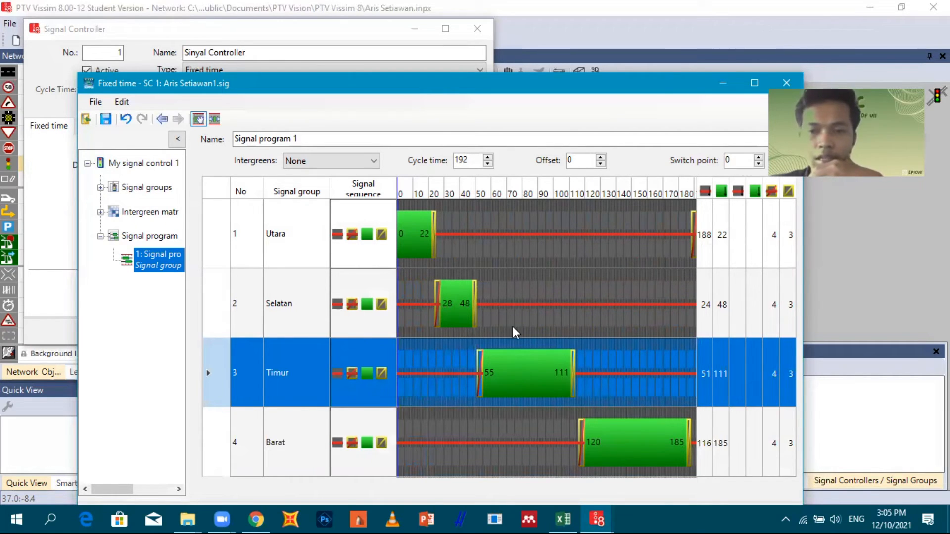
click(707, 237)
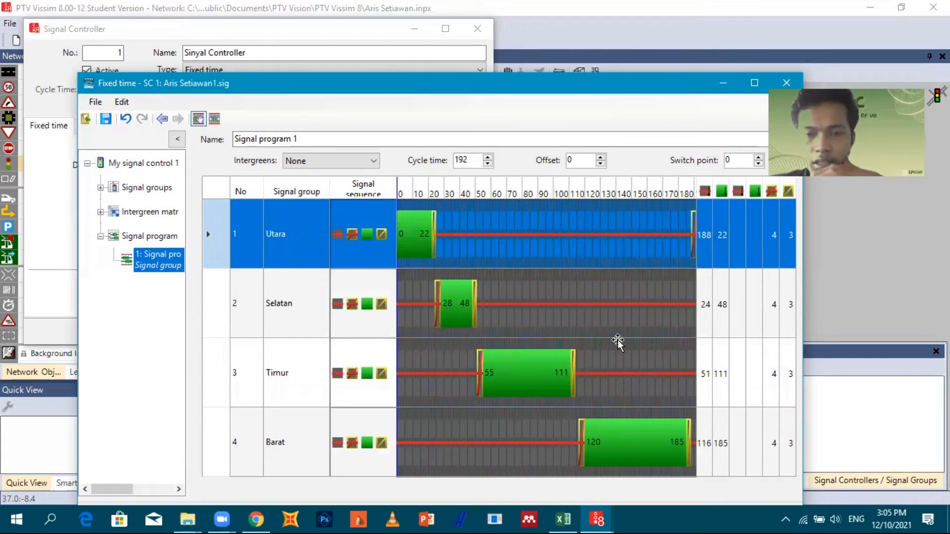
key(alt+Tab)
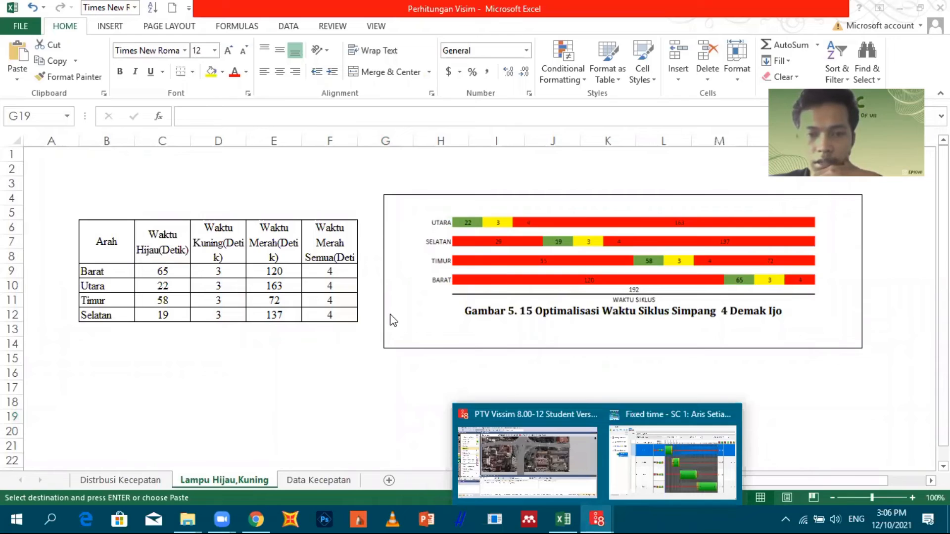
key(alt+Tab)
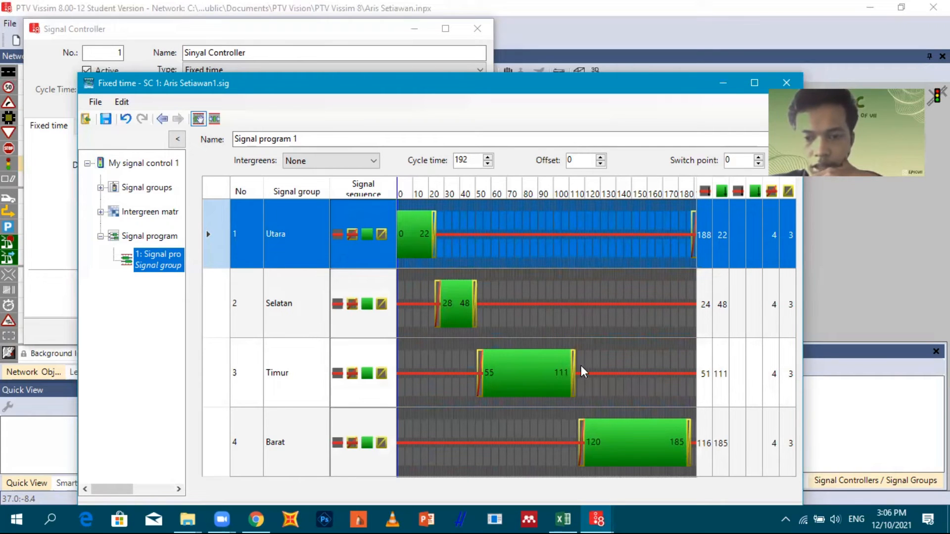
click(616, 398)
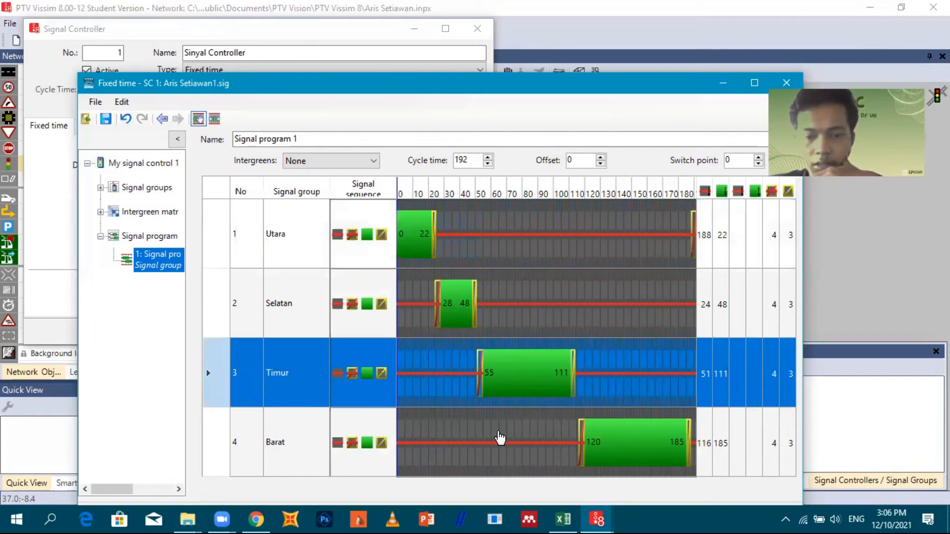
click(500, 438)
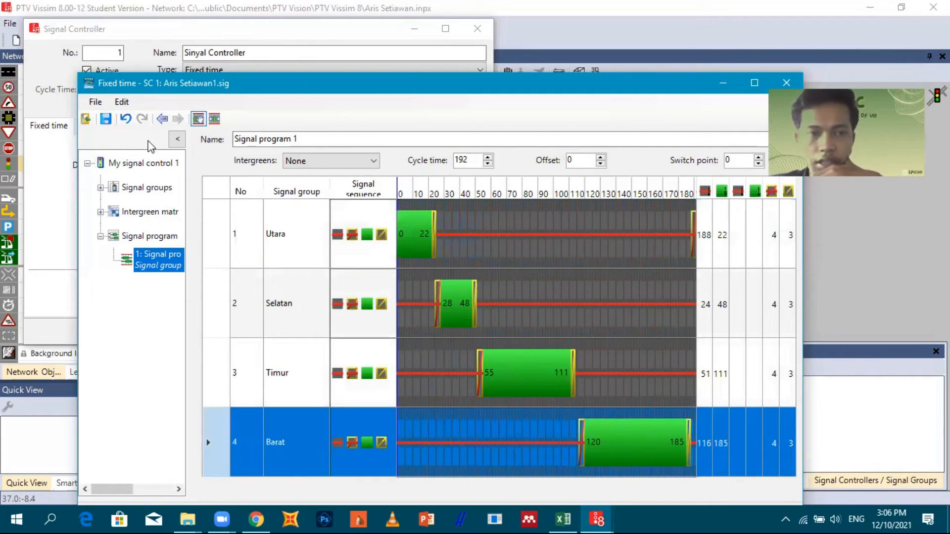
Save the fixed-time signal program
click(108, 124)
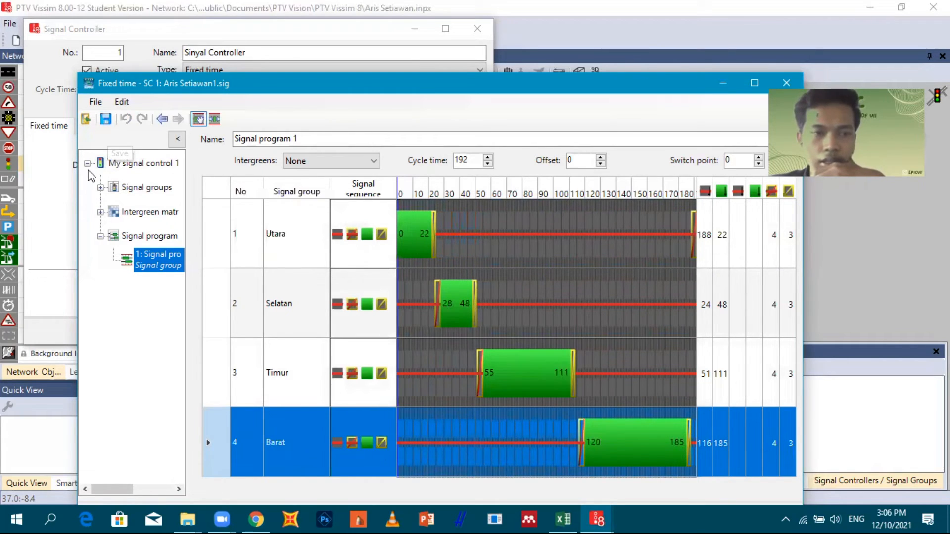
click(128, 217)
click(144, 237)
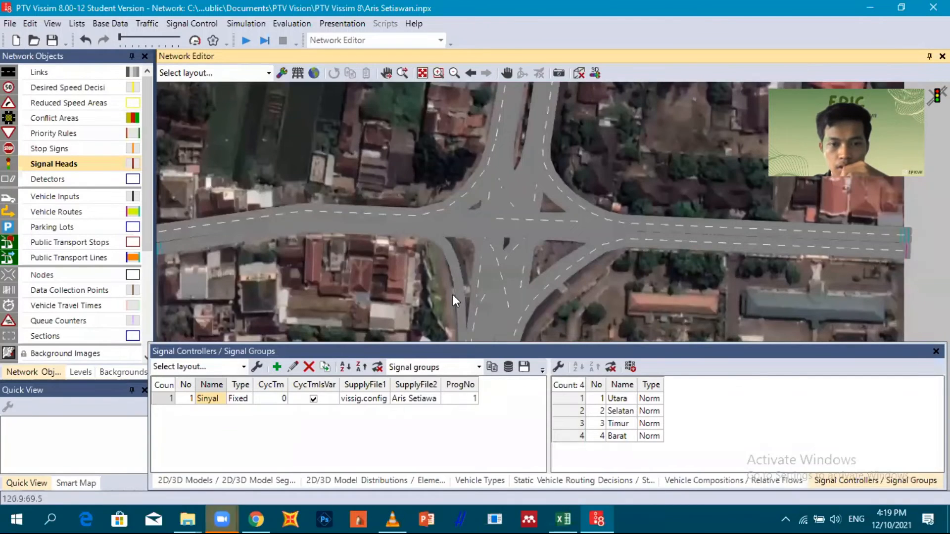
Review the intersection's approaches in the network and the controller's signal group list to see which group serves each direction
scroll(416, 302, down, 1)
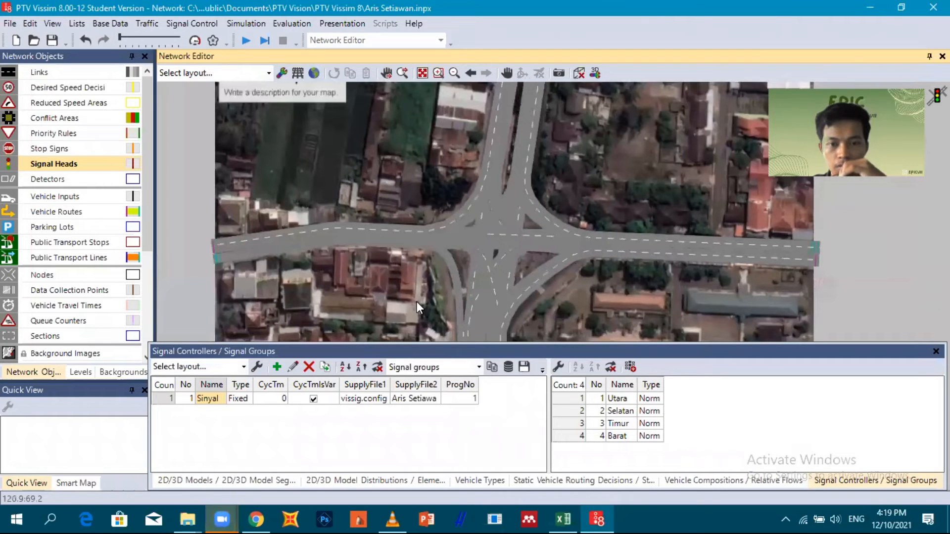
scroll(392, 292, down, 1)
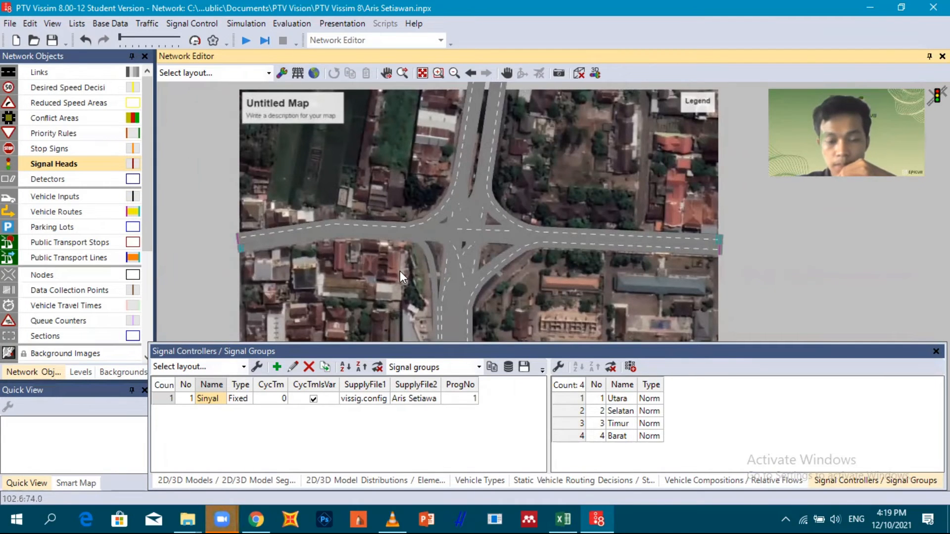
scroll(375, 272, up, 1)
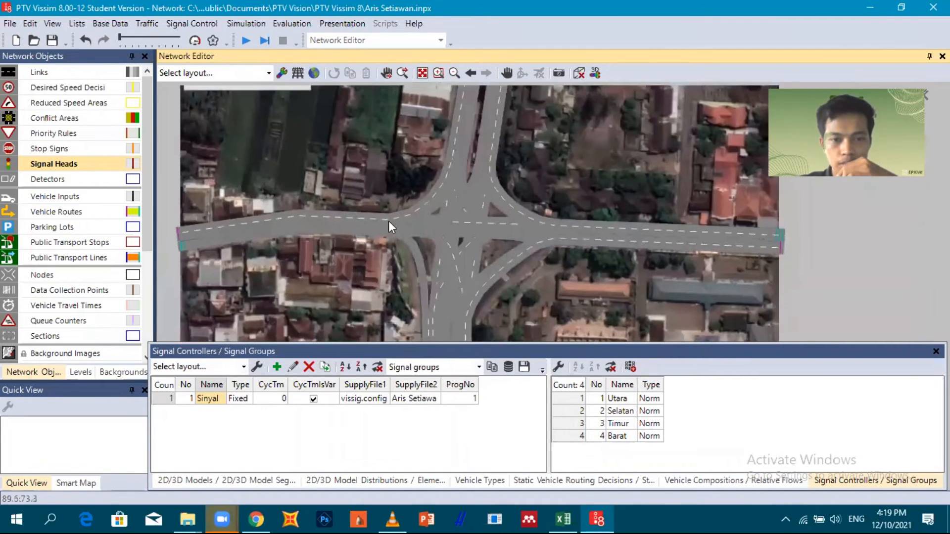
scroll(378, 262, down, 1)
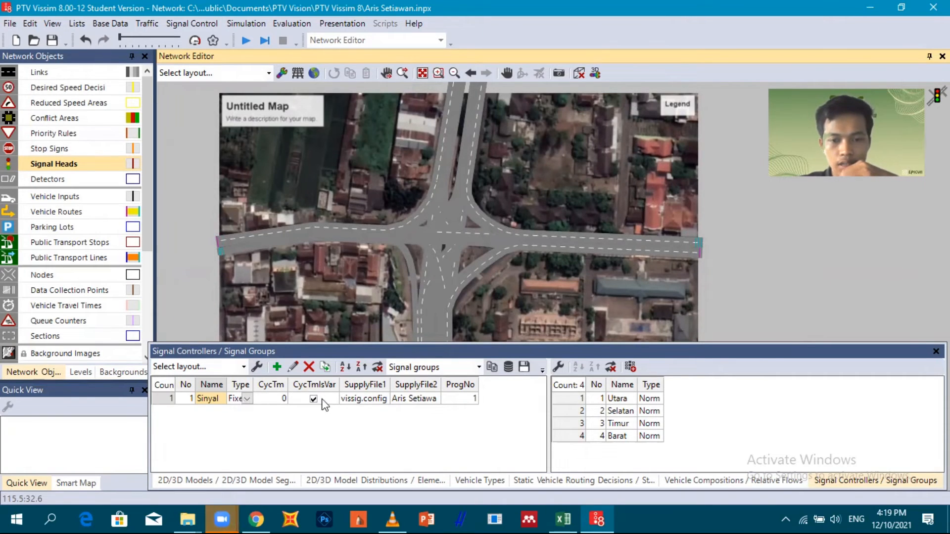
click(618, 410)
click(620, 424)
click(620, 437)
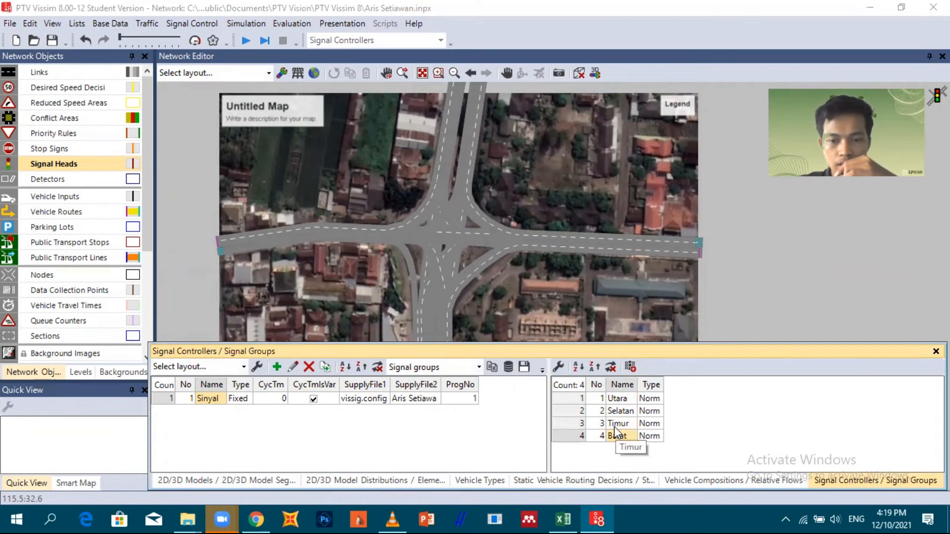
Place a signal head on the west approach just before the intersection at about 107.6 m, assigned to signal group 4
click(227, 242)
scroll(227, 242, up, 2)
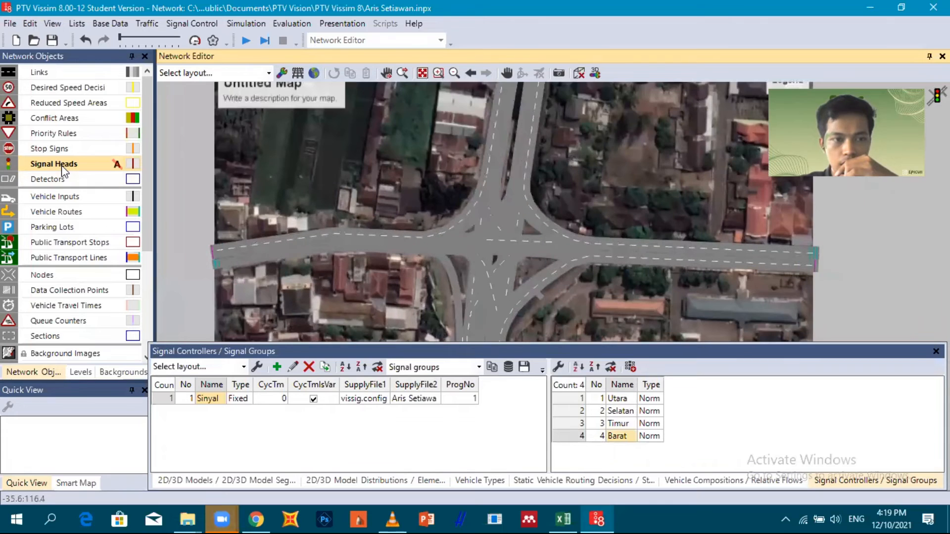
scroll(412, 241, up, 2)
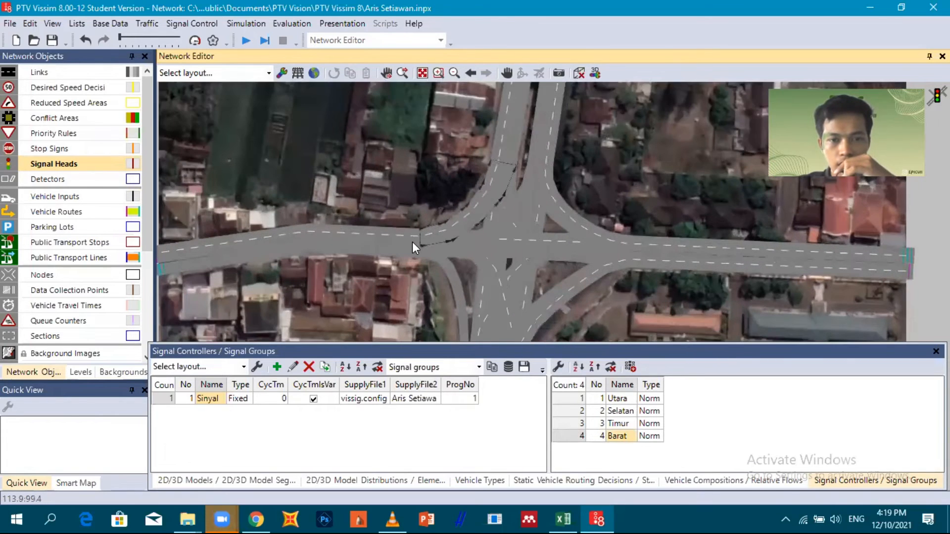
scroll(412, 241, up, 2)
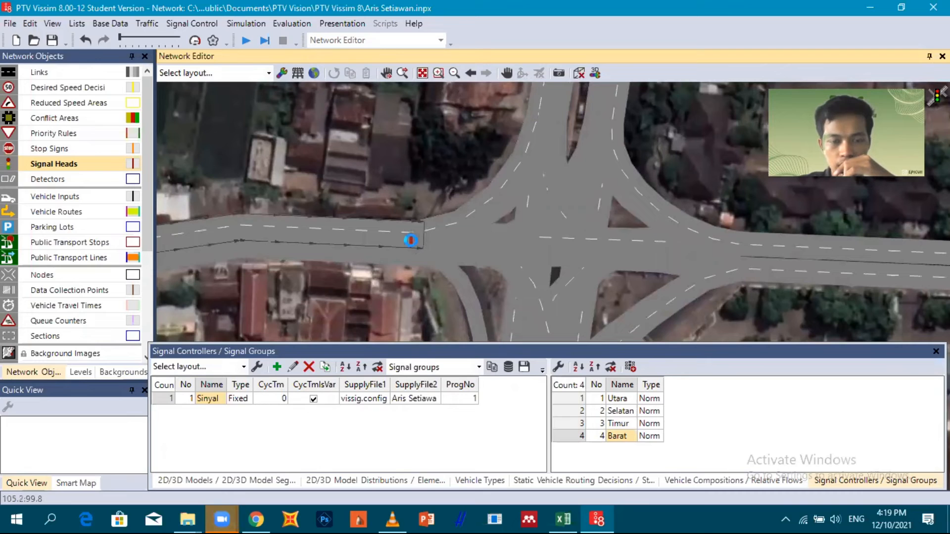
right_click(411, 241)
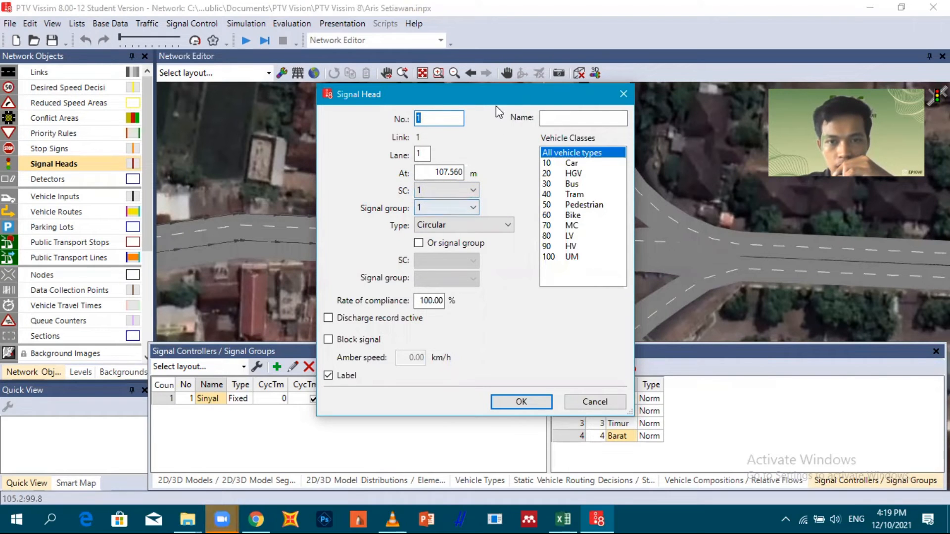
drag(482, 105, 395, 122)
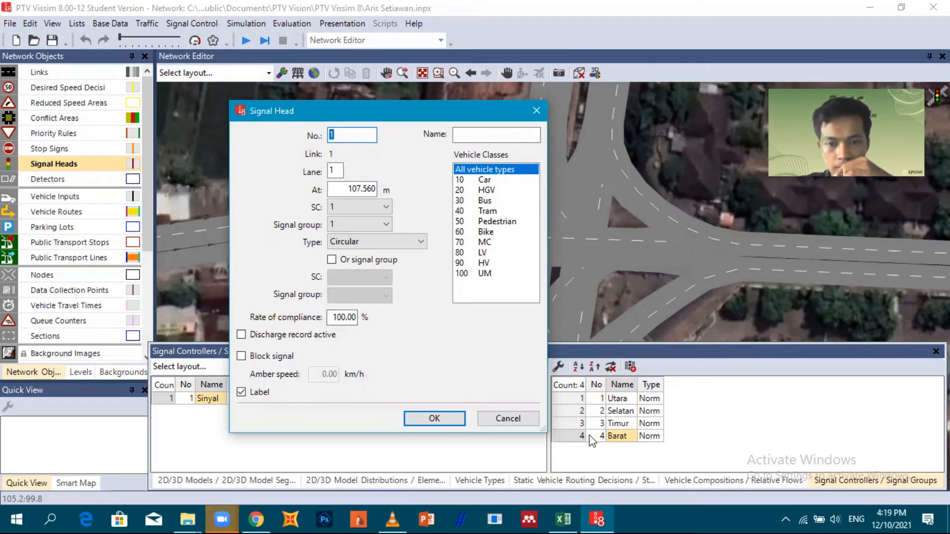
click(390, 227)
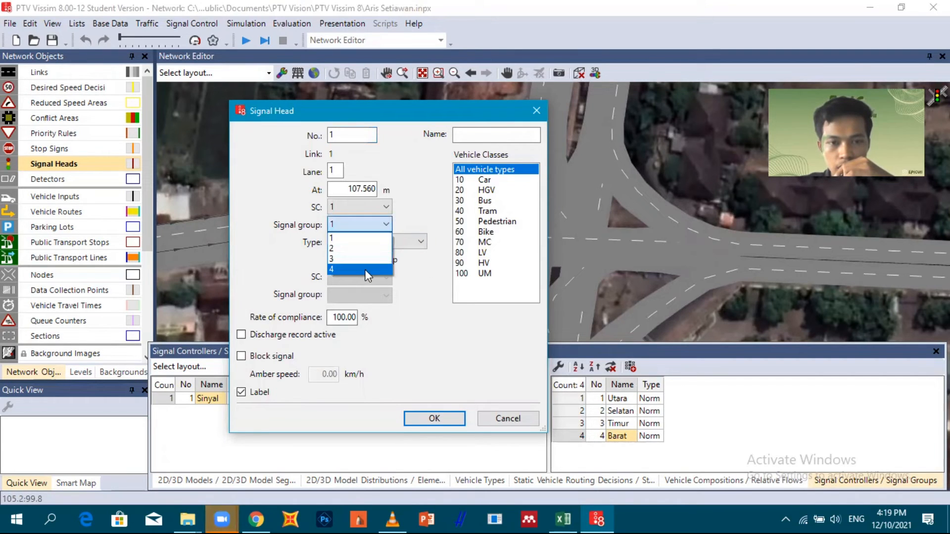
click(351, 258)
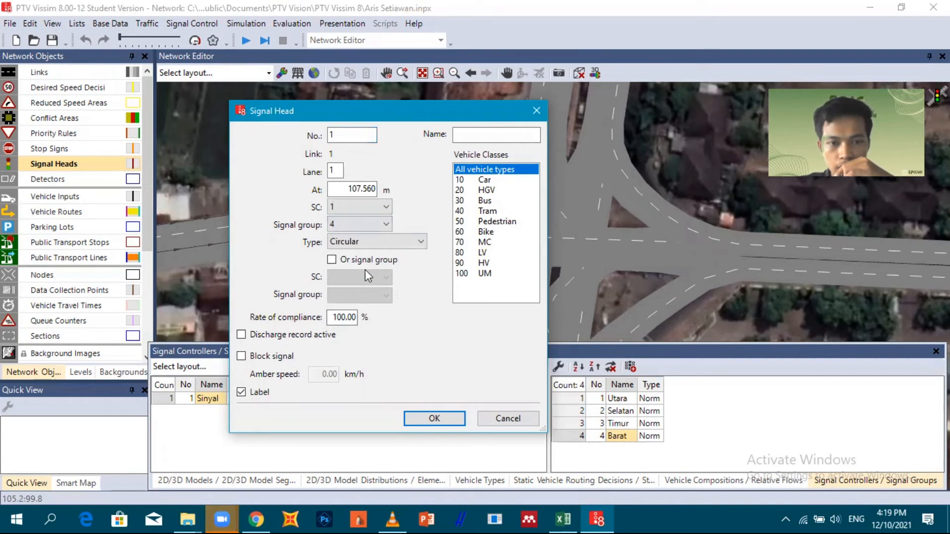
click(434, 420)
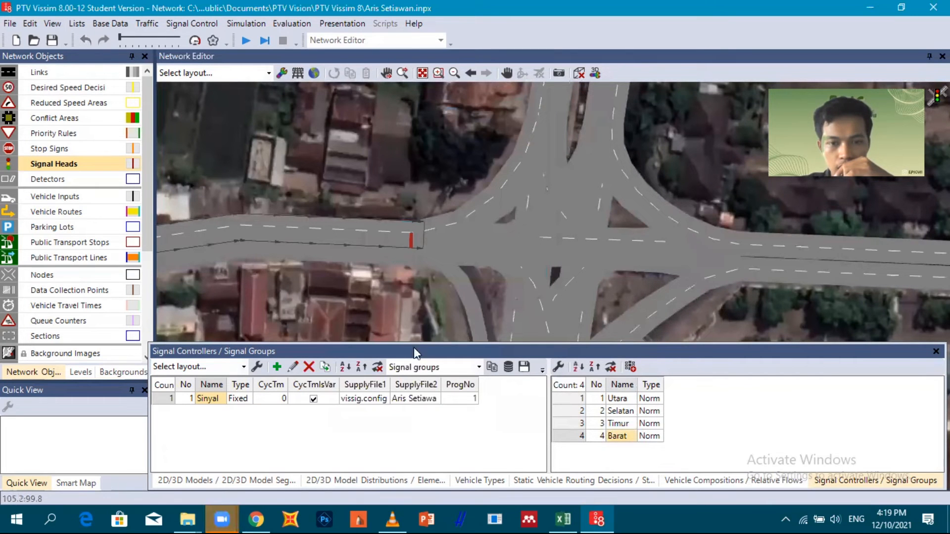
Place a signal head at the end of the north approach at about 71 m, assigned to signal group 1
drag(550, 159, 493, 243)
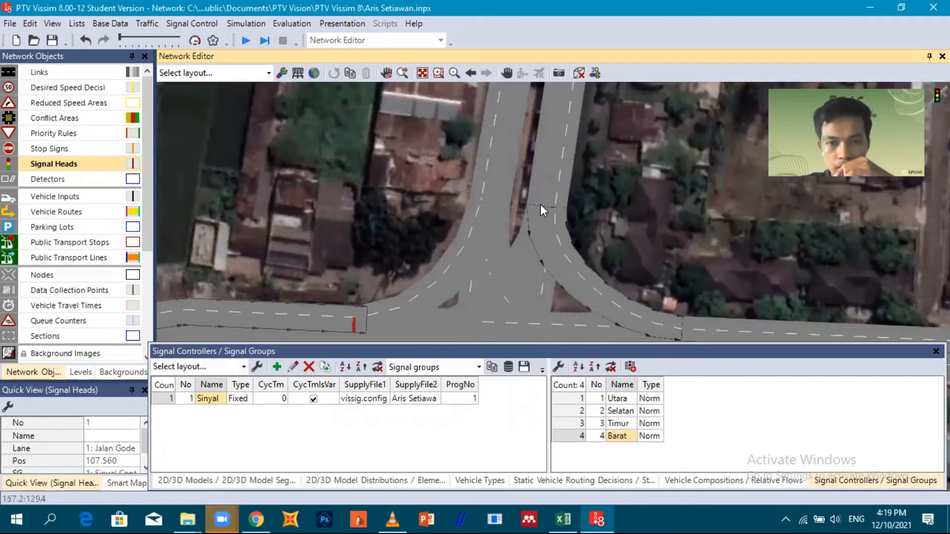
ctrl+right_click(543, 196)
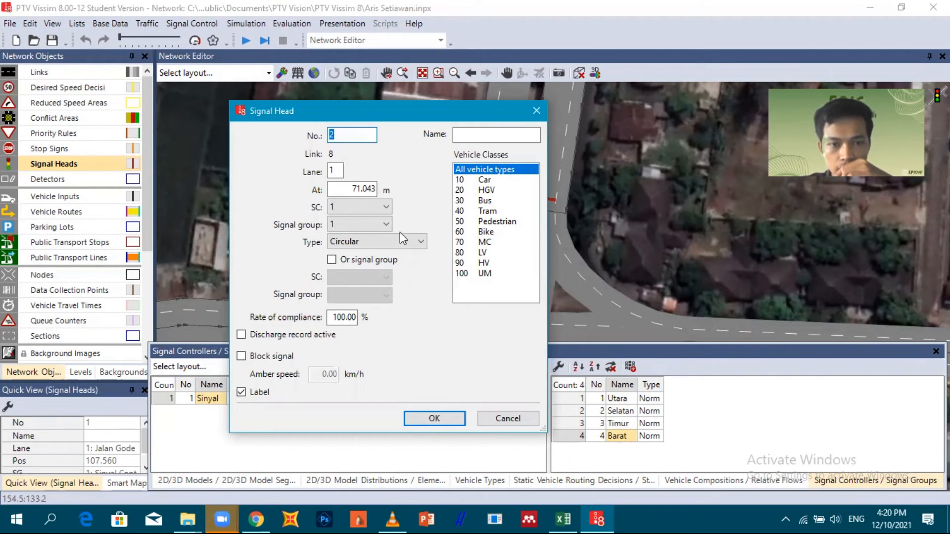
click(387, 225)
click(366, 238)
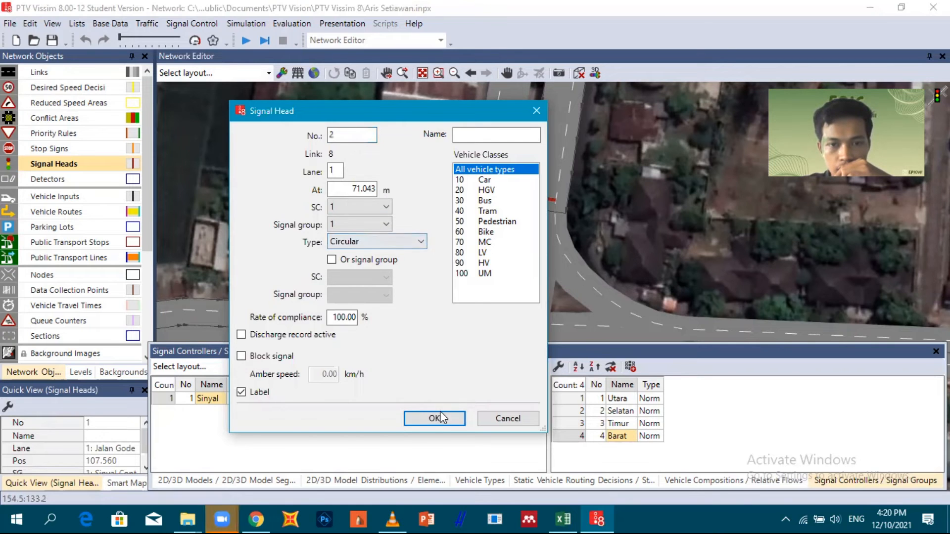
click(434, 418)
Place a signal head on the east approach just before the intersection at about 114.3 m, assigned to signal group 3
drag(599, 200, 571, 122)
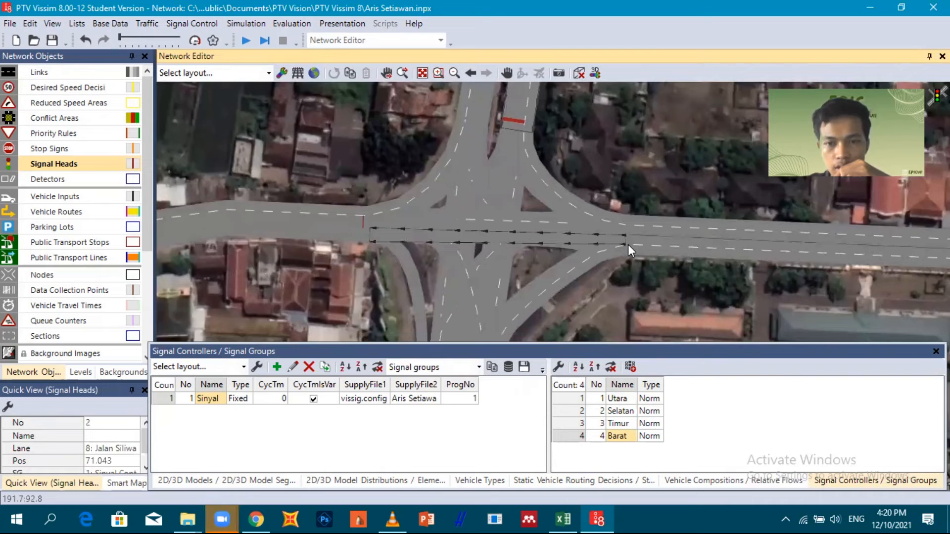
scroll(628, 243, up, 2)
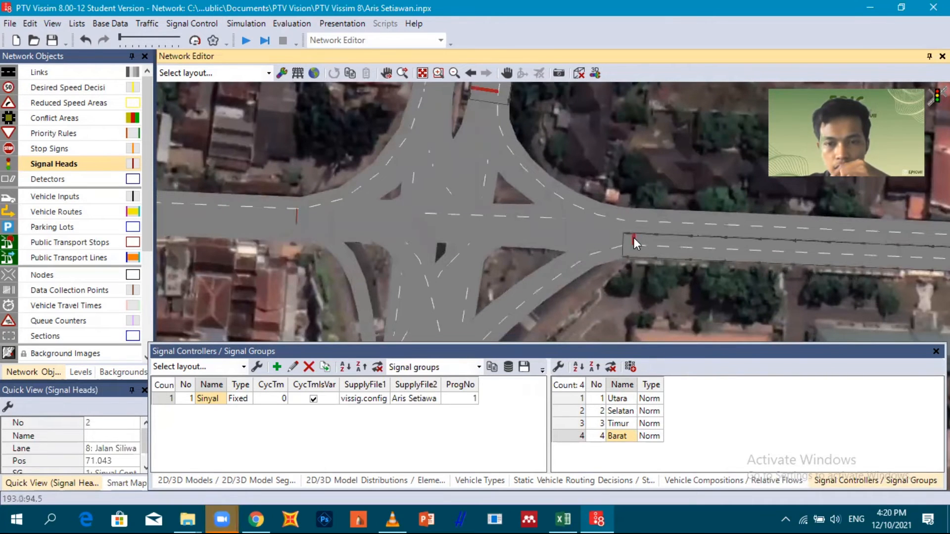
right_click(634, 242)
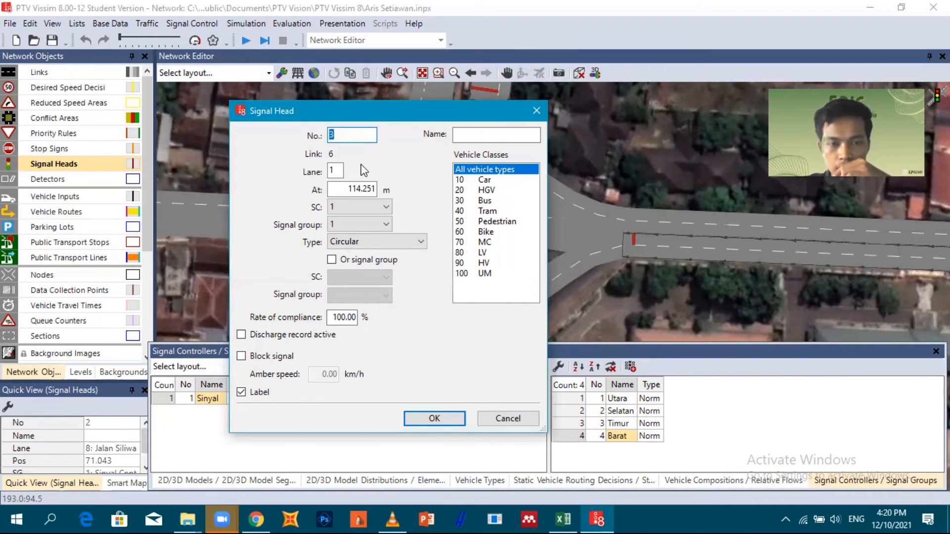
click(385, 224)
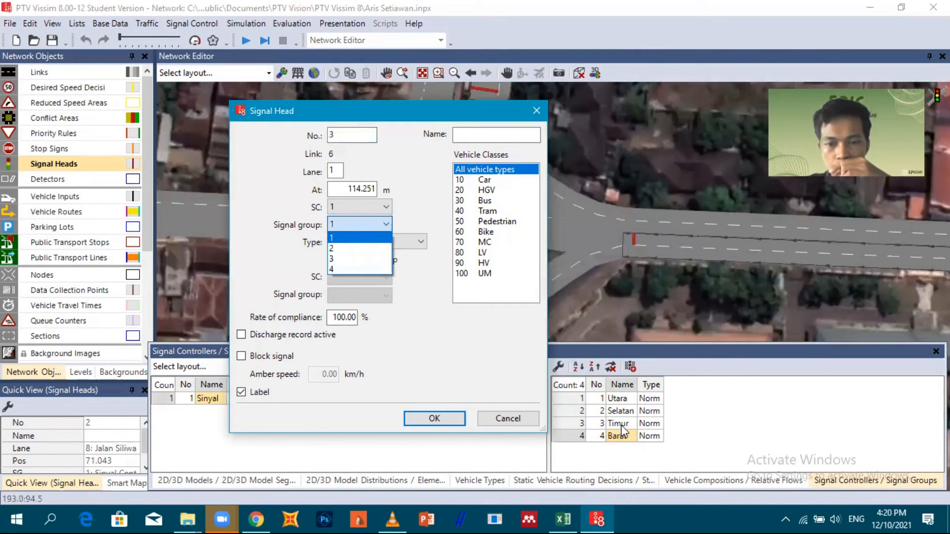
click(364, 258)
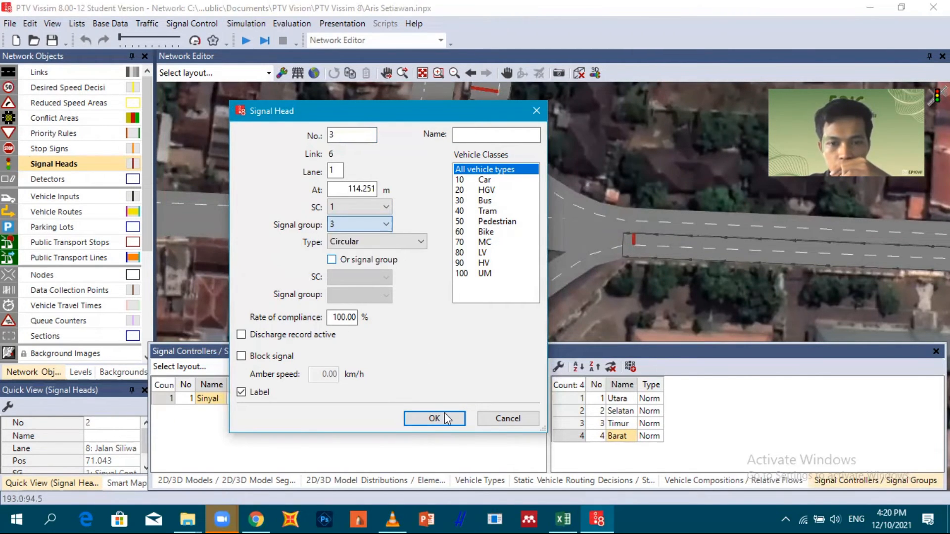
click(434, 418)
Place a signal head on the south approach's main lane at about 75.6 m, assigned to signal group 2
drag(479, 260, 509, 282)
scroll(521, 223, down, 1)
drag(458, 259, 477, 192)
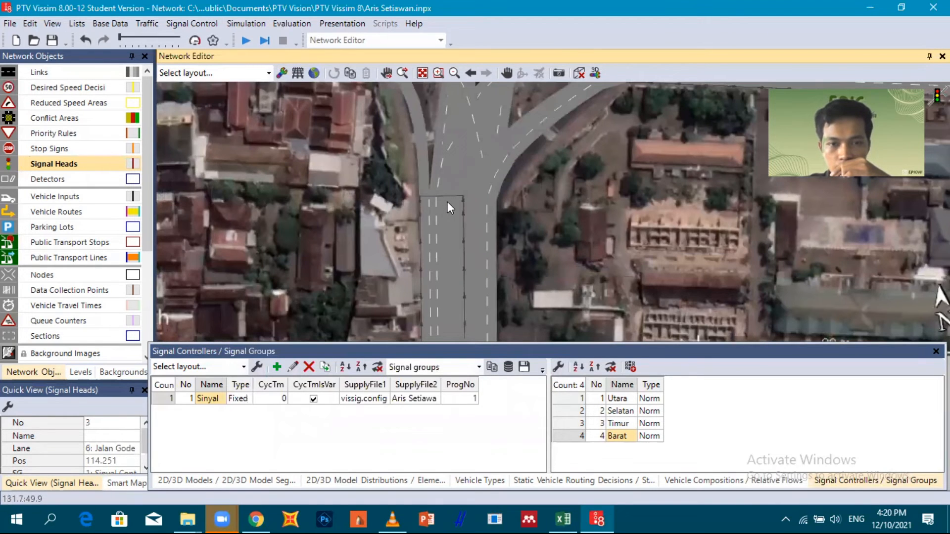
ctrl+right_click(447, 204)
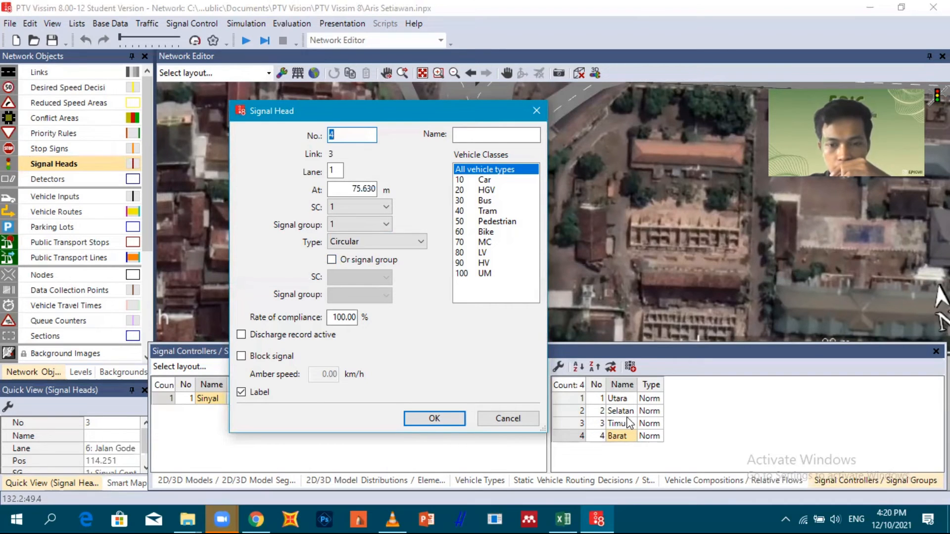
click(359, 224)
click(361, 252)
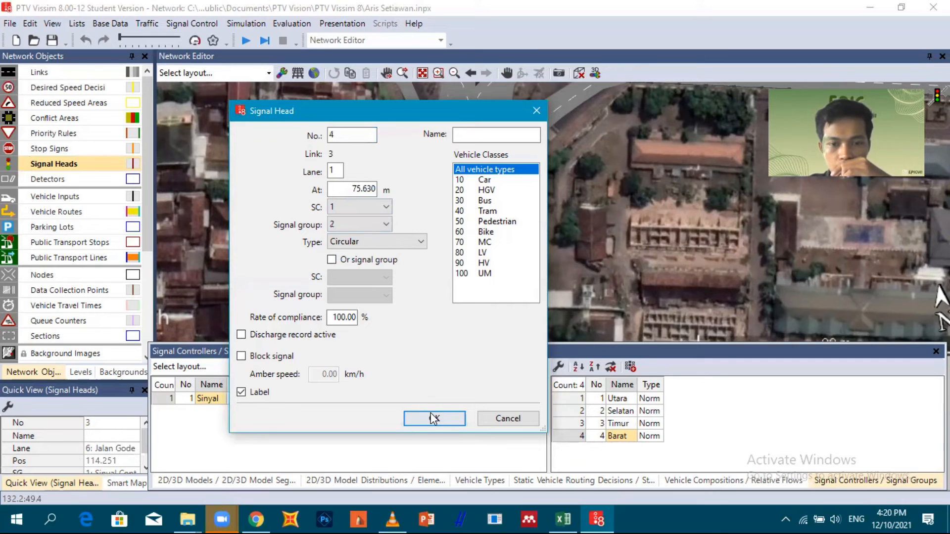
click(433, 419)
Review the signal heads on all four approaches against the controller's signal group list
scroll(514, 263, down, 2)
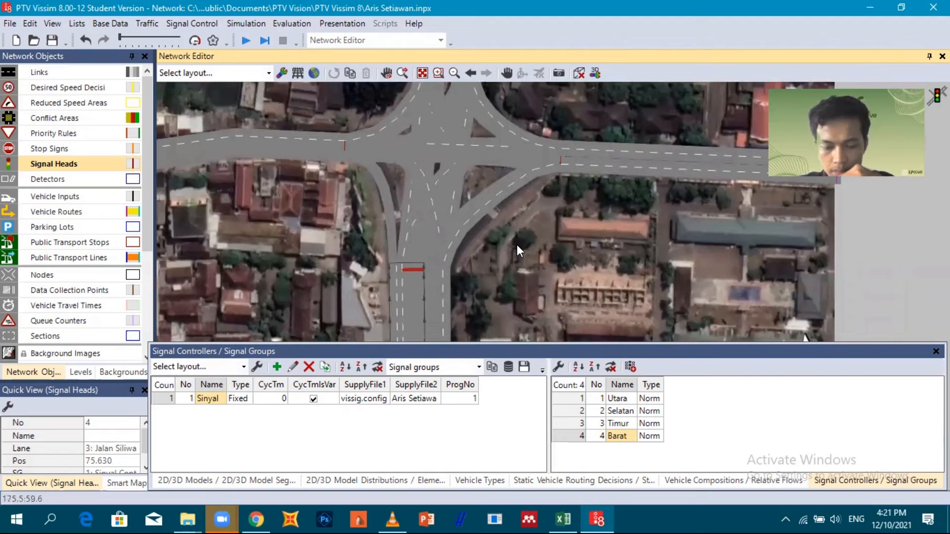
click(596, 423)
drag(526, 260, 548, 265)
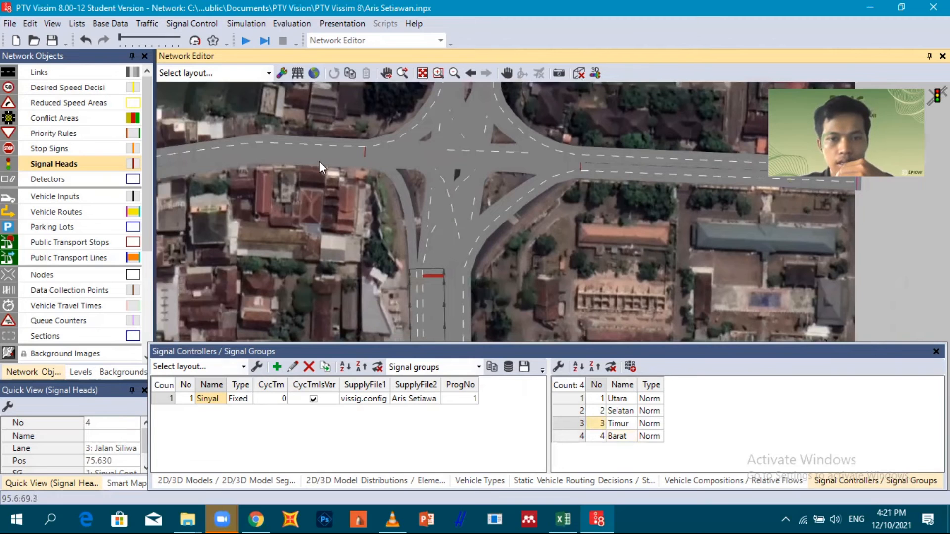
drag(314, 126, 335, 166)
scroll(336, 165, down, 3)
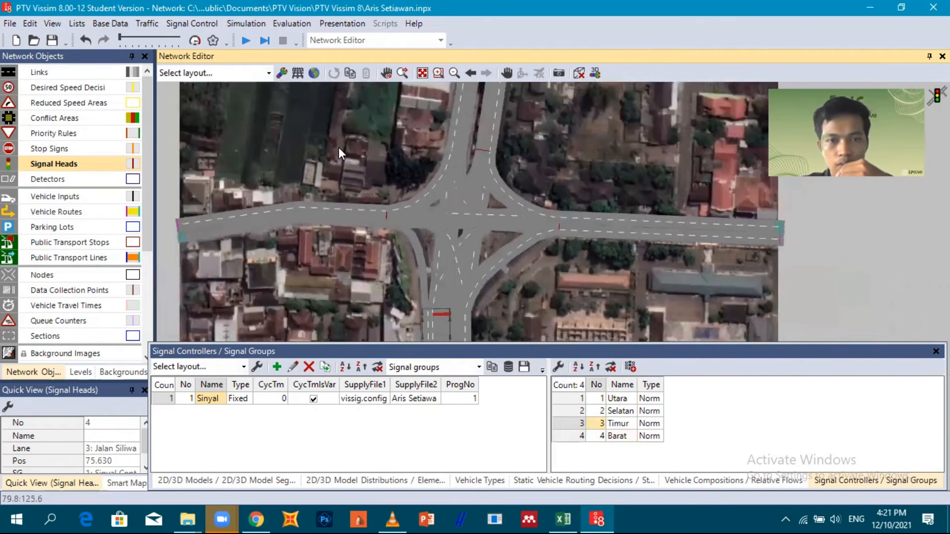
scroll(326, 144, down, 2)
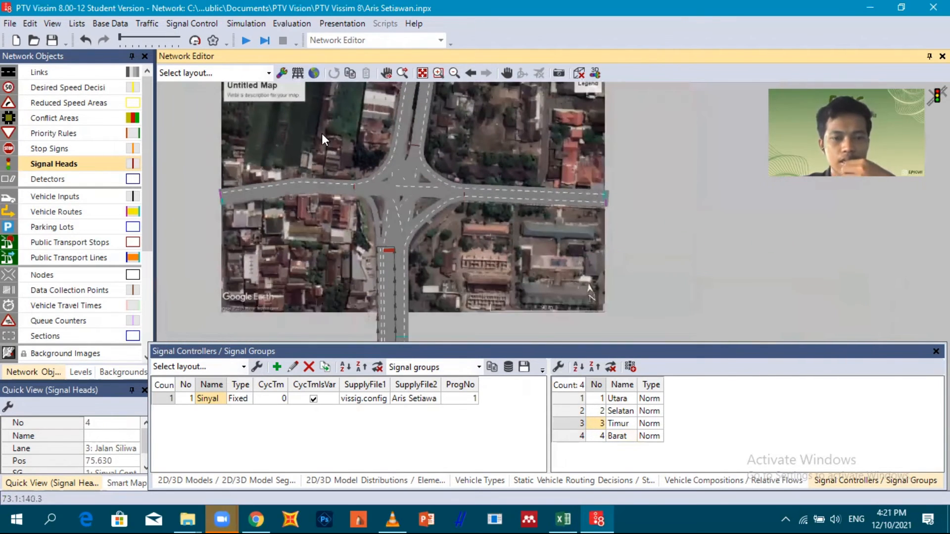
scroll(352, 147, up, 2)
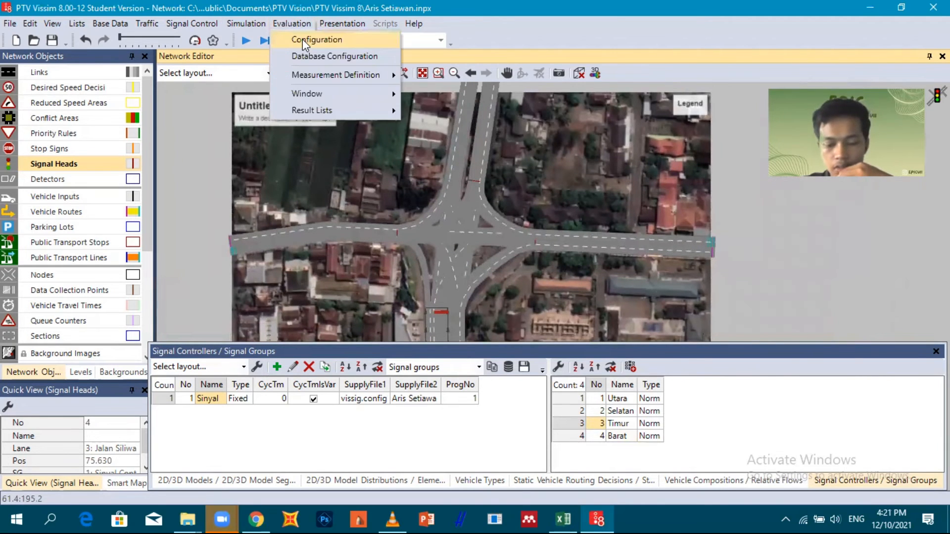
Enable result collection for data collections, nodes and queue counters in the evaluation configuration
click(302, 39)
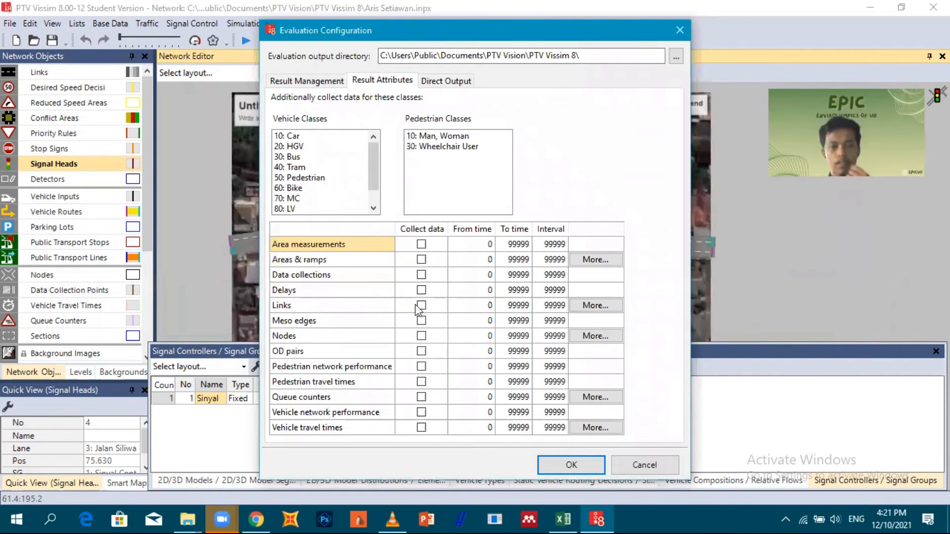
click(420, 276)
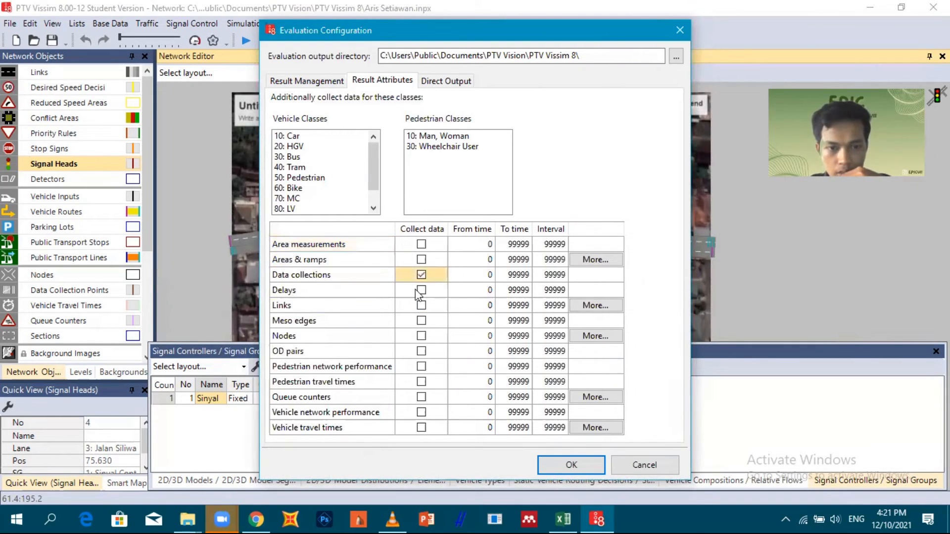
click(421, 336)
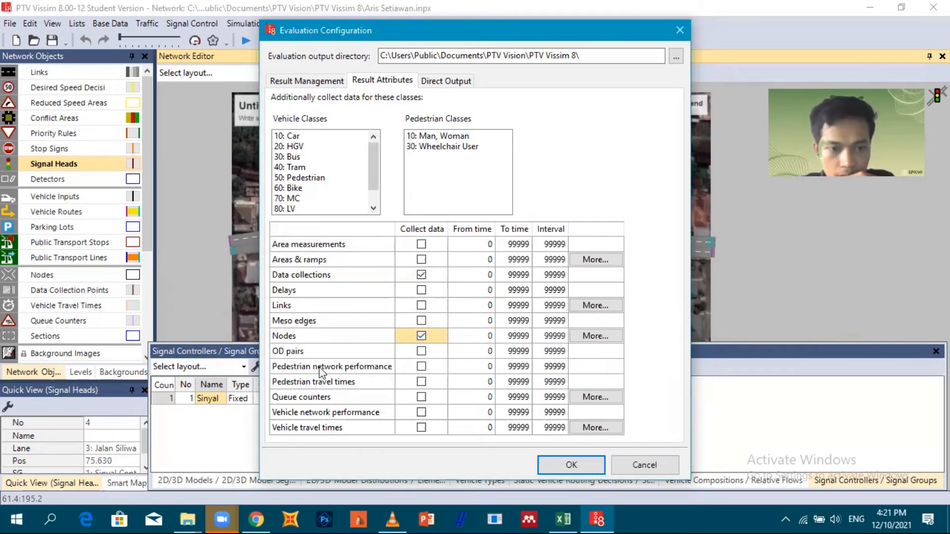
click(421, 397)
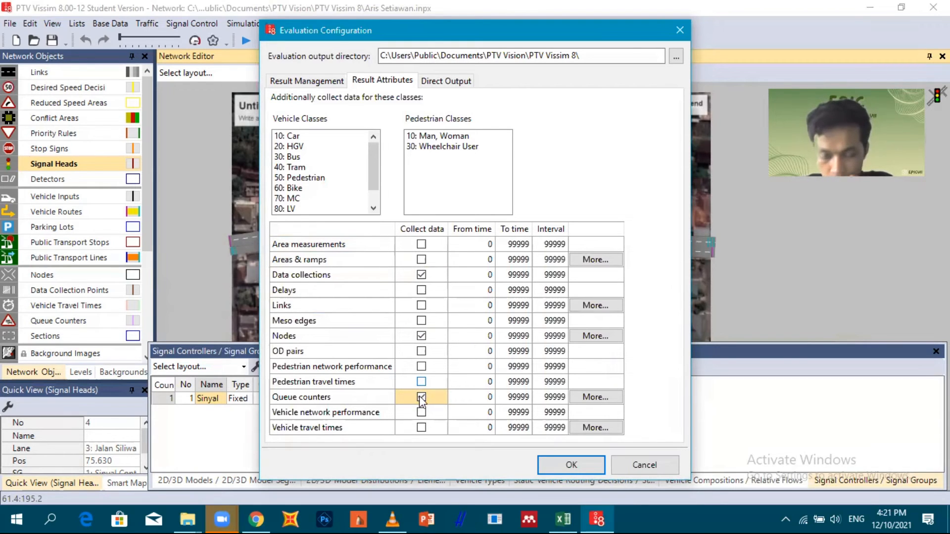
Set the end time and interval of the data collections evaluation to 192
click(509, 274)
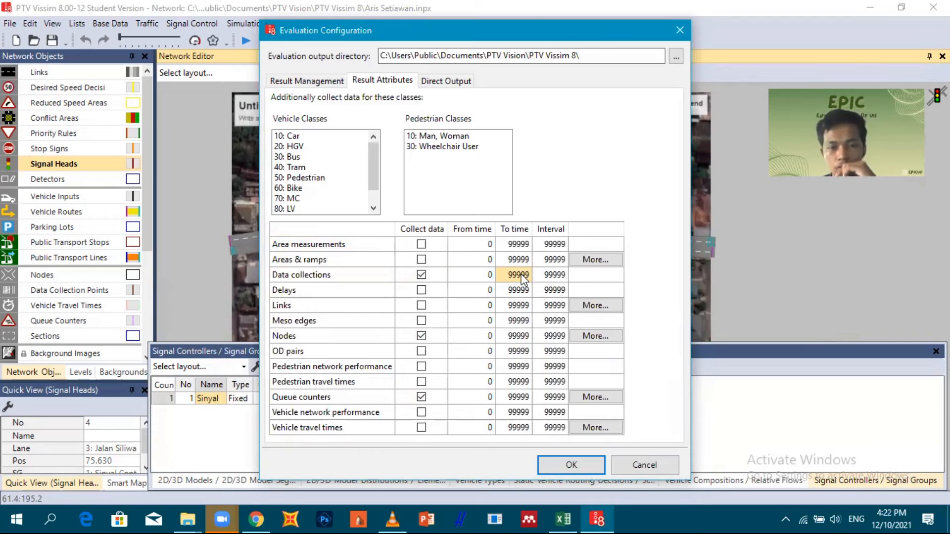
text(1)
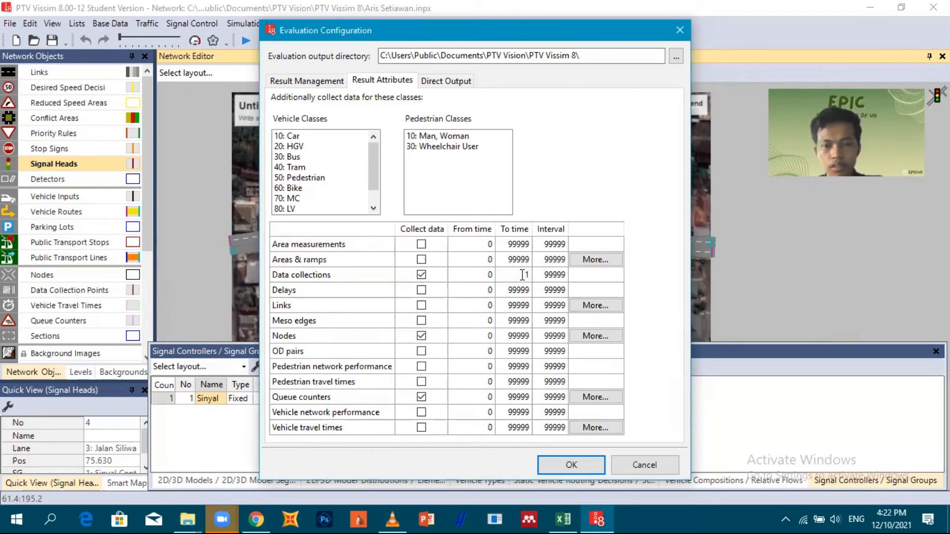
text(52)
click(561, 275)
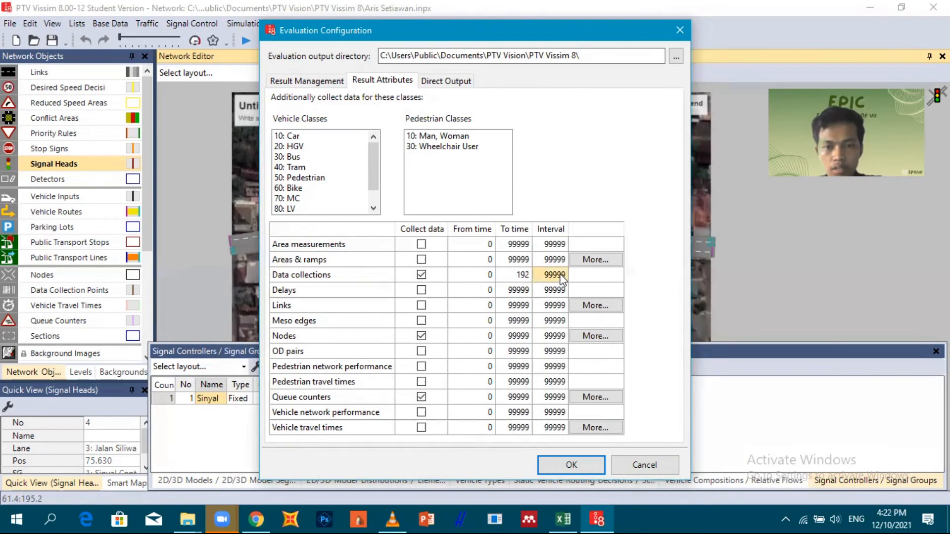
text(192)
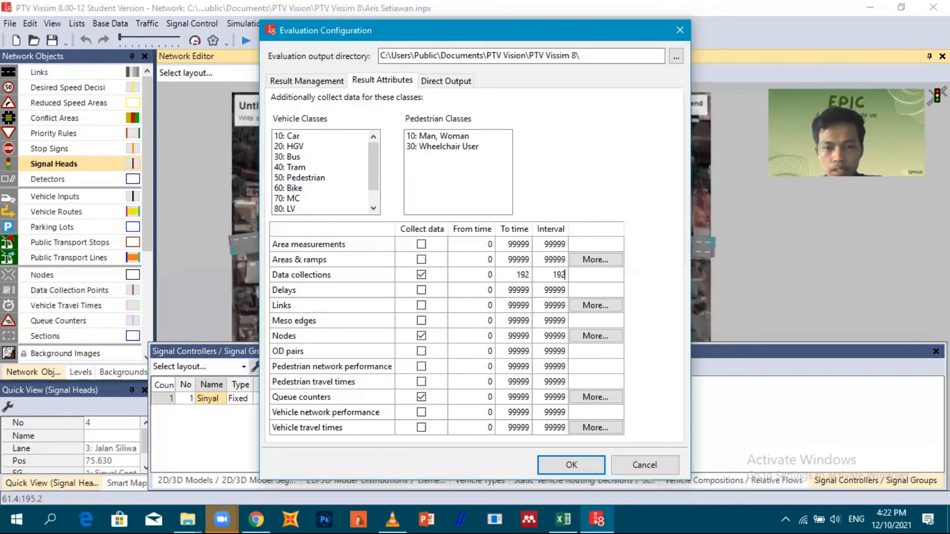
Set the end time and interval of the nodes evaluation to 192
click(515, 336)
text(192)
click(566, 340)
text(192)
Set the end time and interval of the queue counters evaluation to 192
click(519, 399)
text(192)
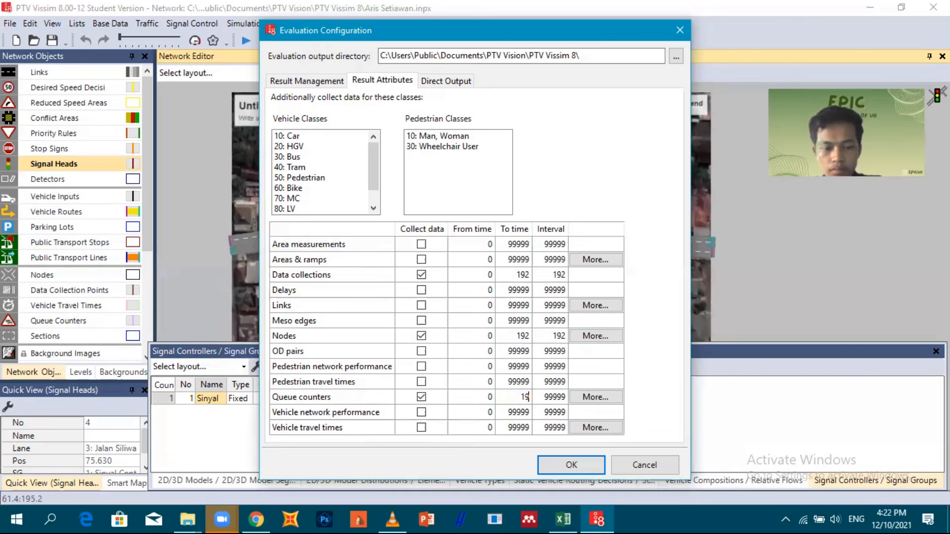
click(548, 400)
text(192)
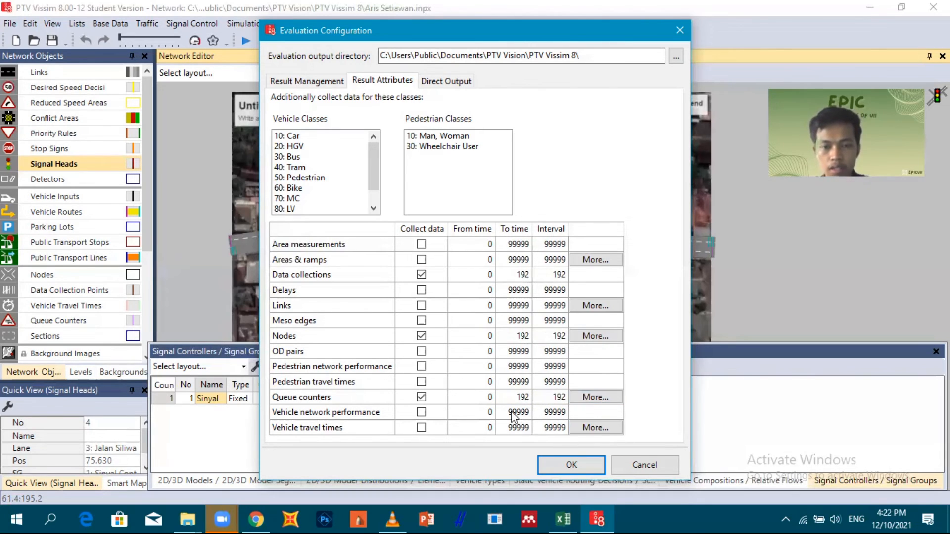
click(468, 381)
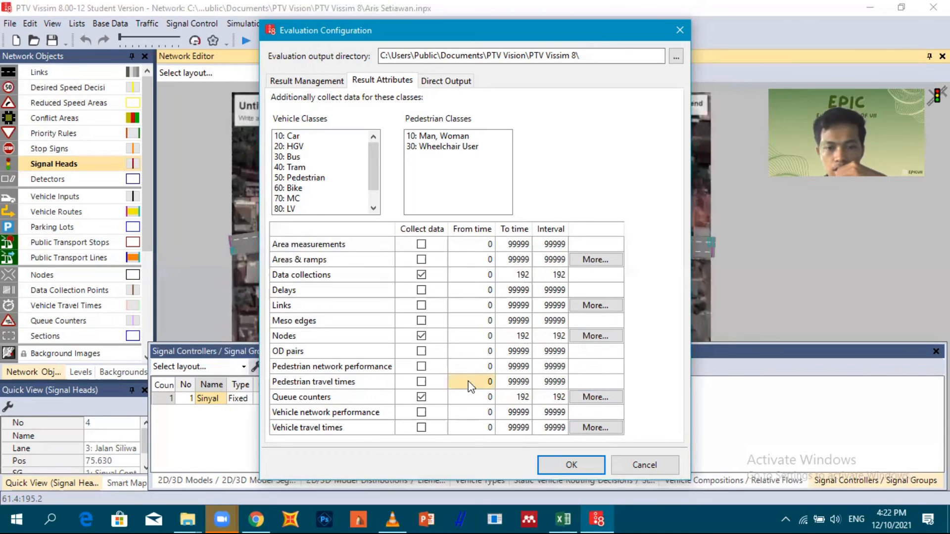
Accept the evaluation configuration and open the node results list
click(577, 465)
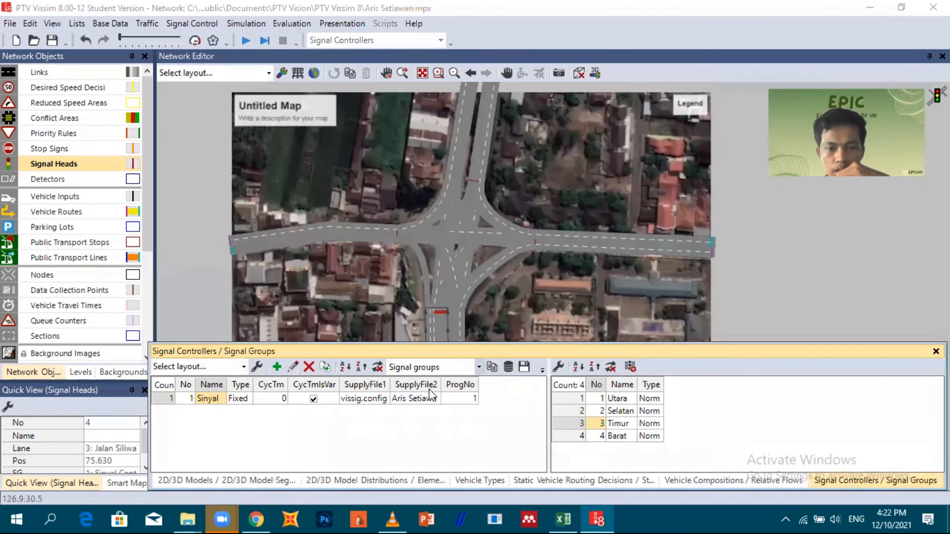
click(292, 25)
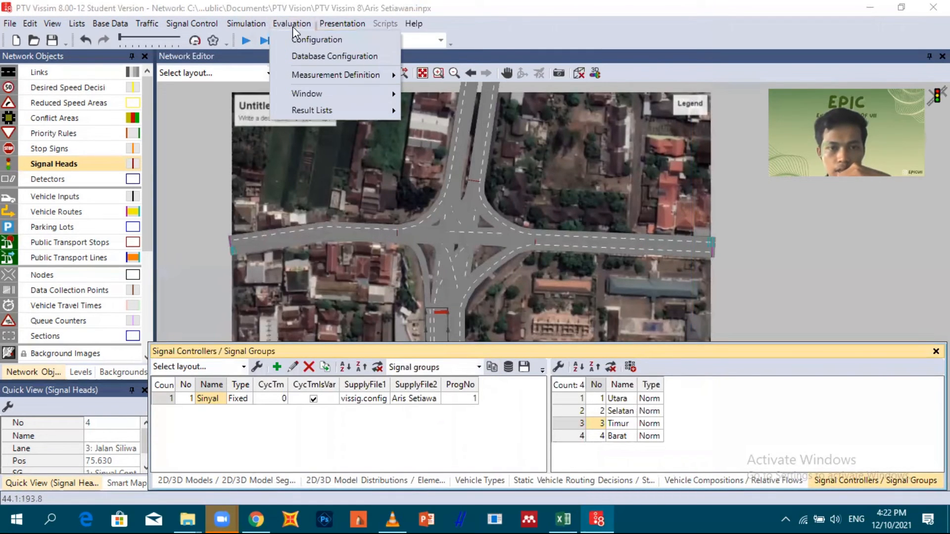
mouse_move(316, 109)
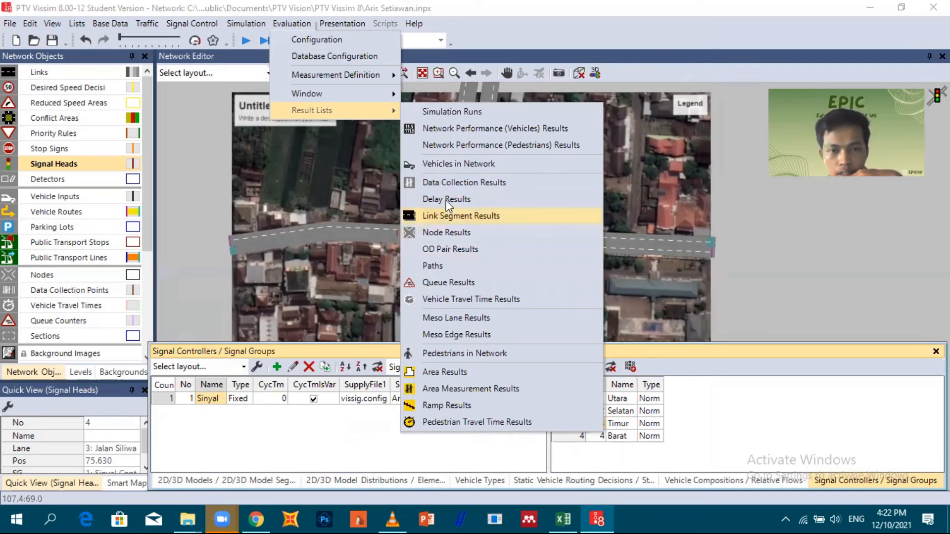
click(451, 232)
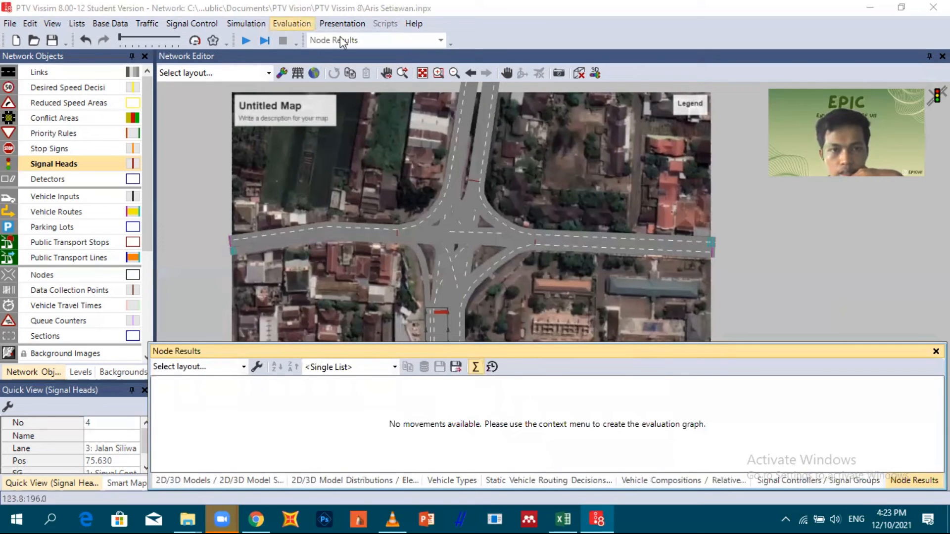
Open the queue results list
click(292, 23)
mouse_move(362, 93)
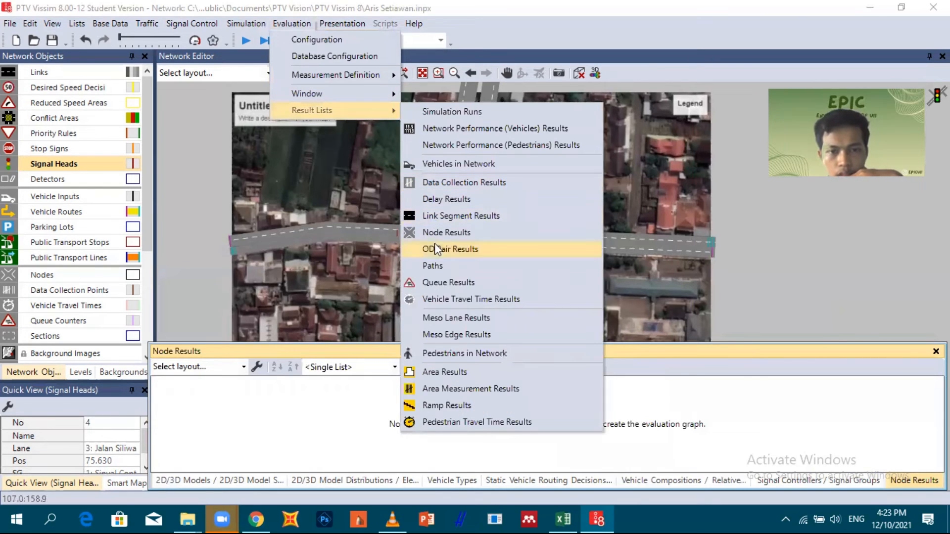
click(442, 279)
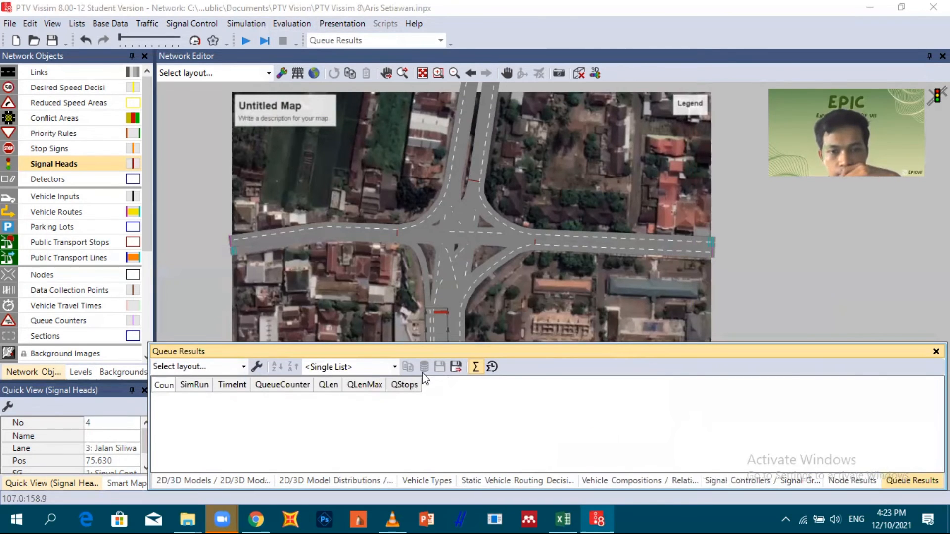
Add a queue counter on link 1 Jalan Godean Barat, upstream of the stop line at position about 73.4
drag(320, 276, 324, 243)
scroll(346, 242, down, 2)
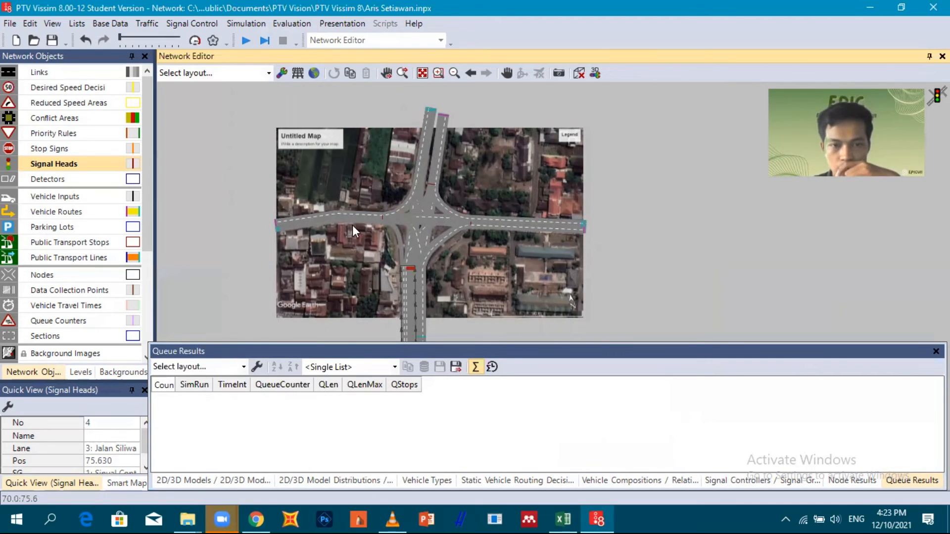
scroll(352, 224, up, 2)
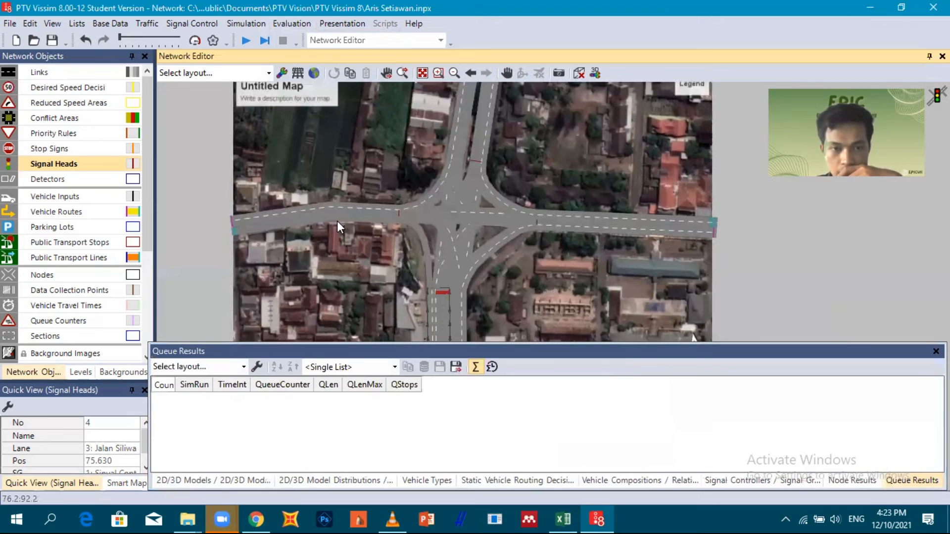
scroll(357, 230, up, 2)
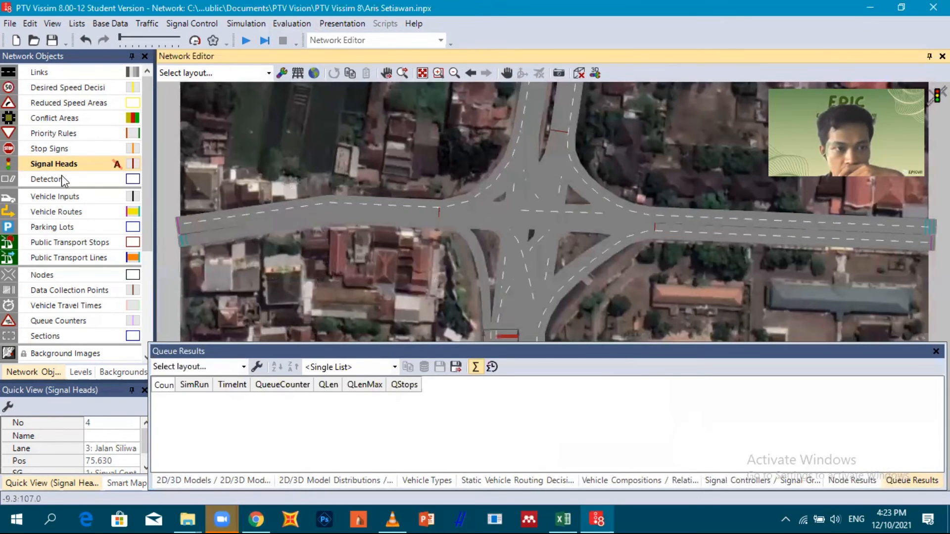
click(56, 318)
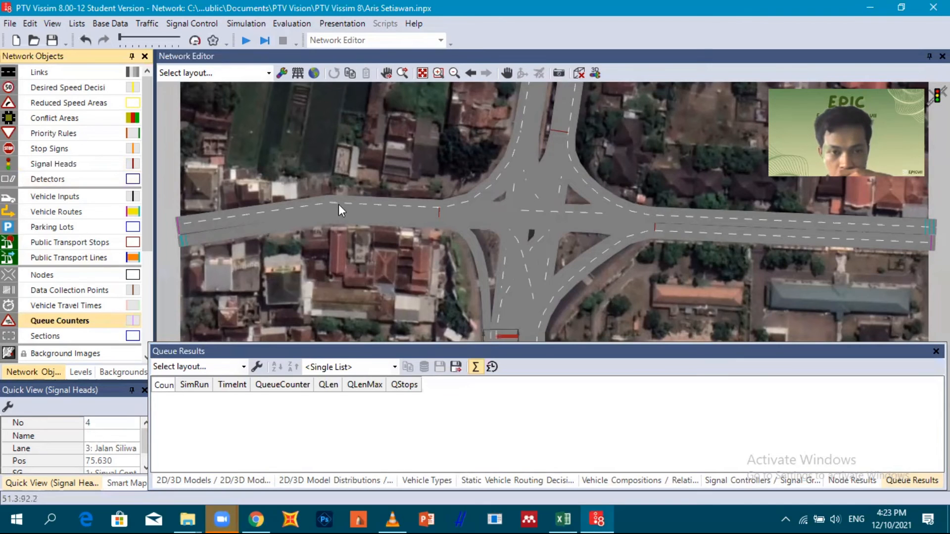
scroll(339, 203, up, 1)
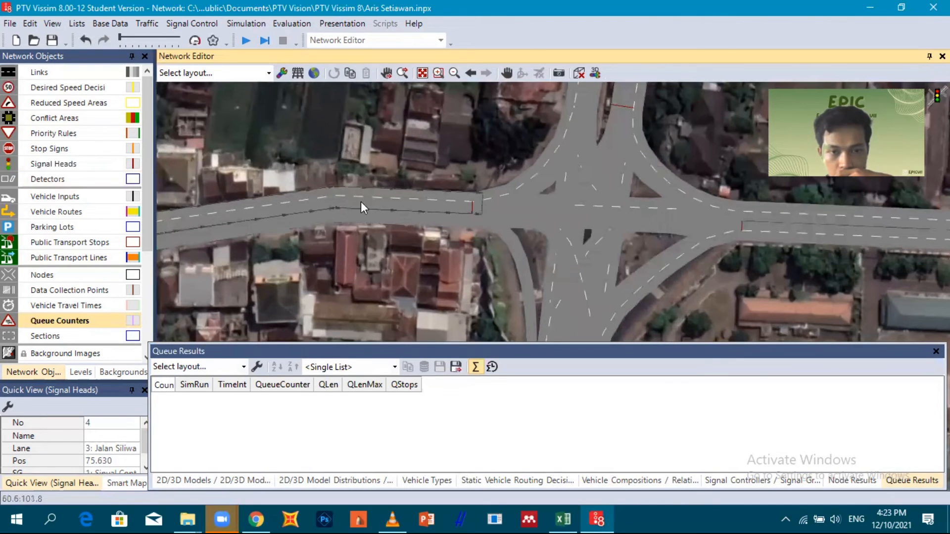
scroll(360, 201, up, 2)
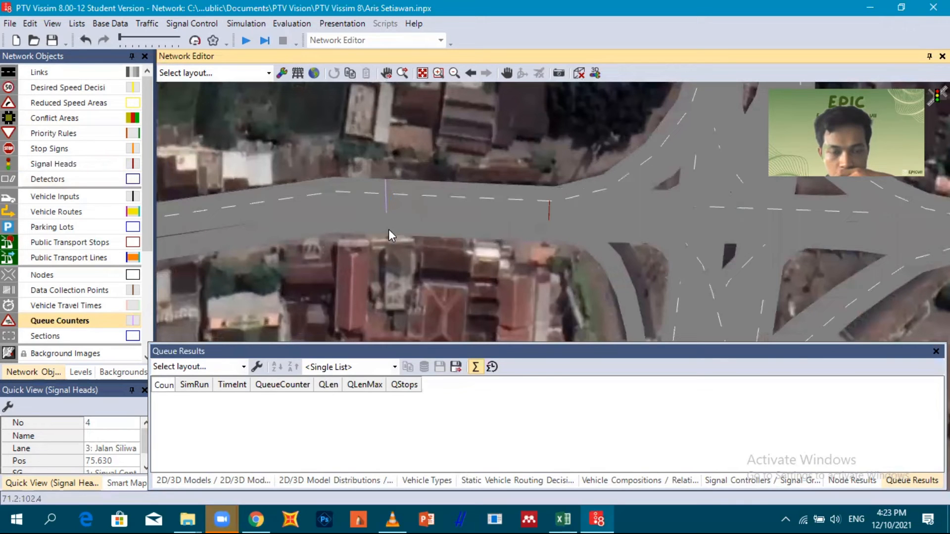
click(384, 217)
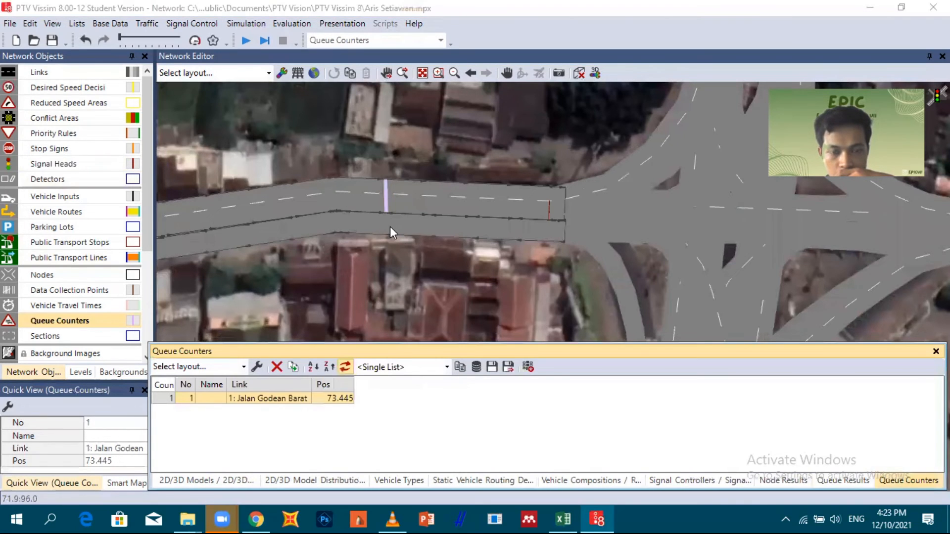
Add a queue counter at the signal head on link 8 Jalan Siliwangi Utara, at position about 71.3
scroll(429, 272, down, 3)
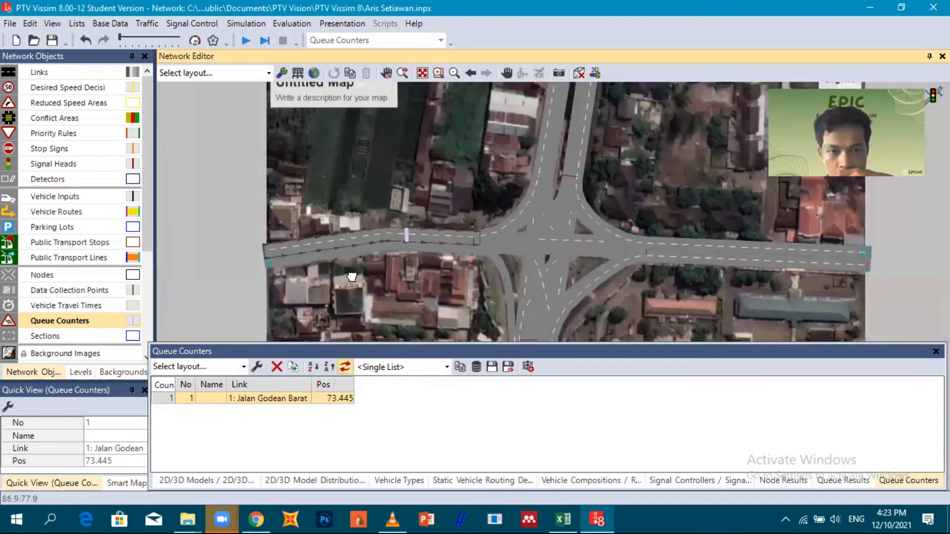
drag(438, 286, 352, 277)
drag(474, 156, 434, 190)
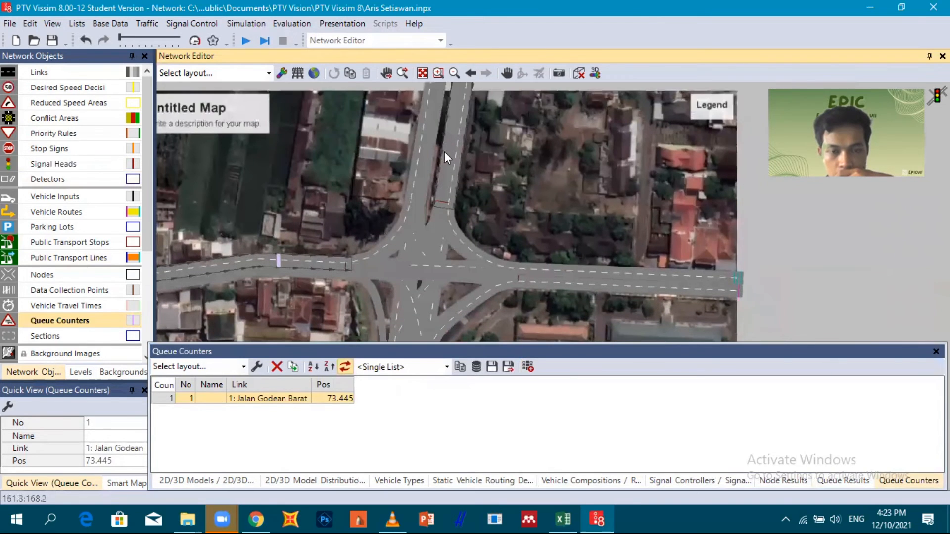
scroll(438, 224, up, 2)
scroll(431, 222, up, 1)
right_click(434, 222)
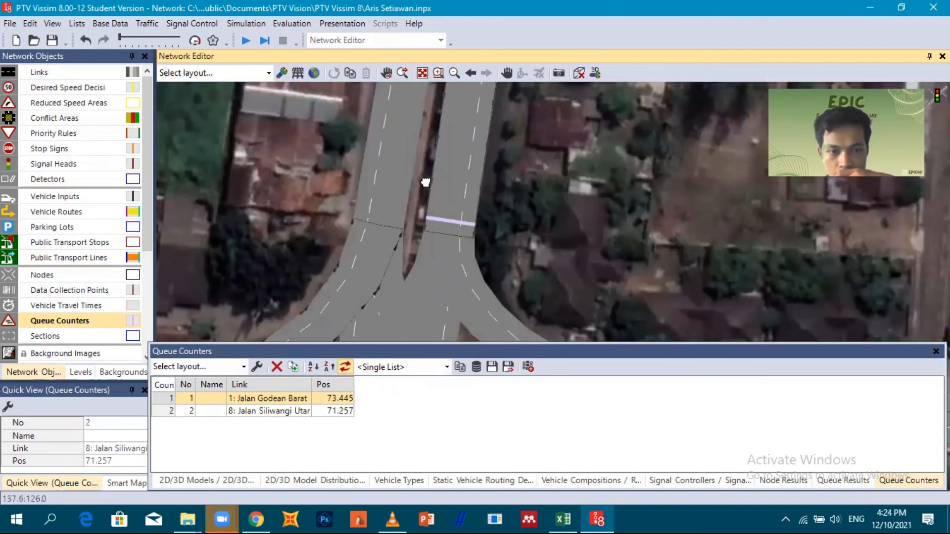
Add a queue counter at the signal head on link 1 Jalan Godean Barat, at position about 107.7
scroll(393, 215, down, 3)
scroll(280, 298, up, 2)
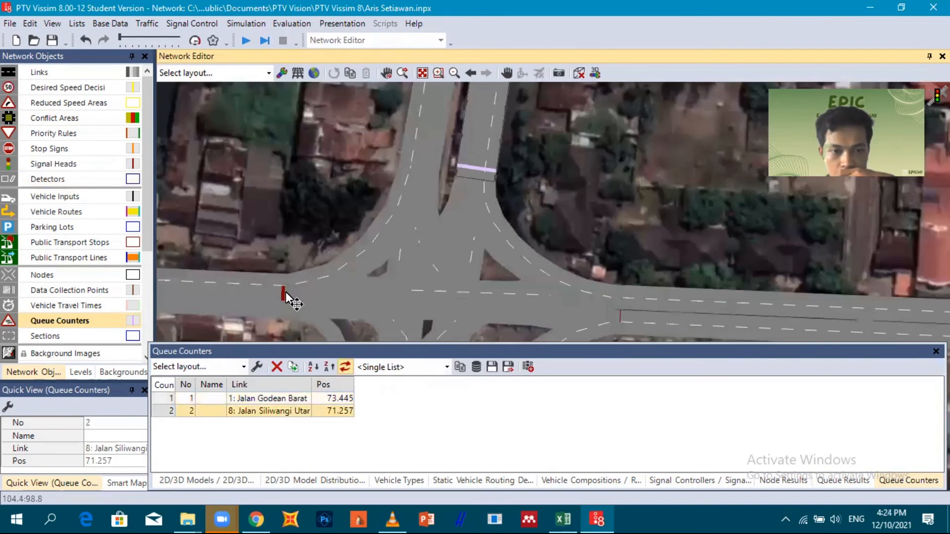
scroll(287, 299, up, 1)
right_click(285, 287)
Add queue counters at the signal heads of link 6 Jalan Godean Timur (position about 114) and link 3 Jalan Siliwangi Selatan (about 76)
scroll(427, 156, down, 2)
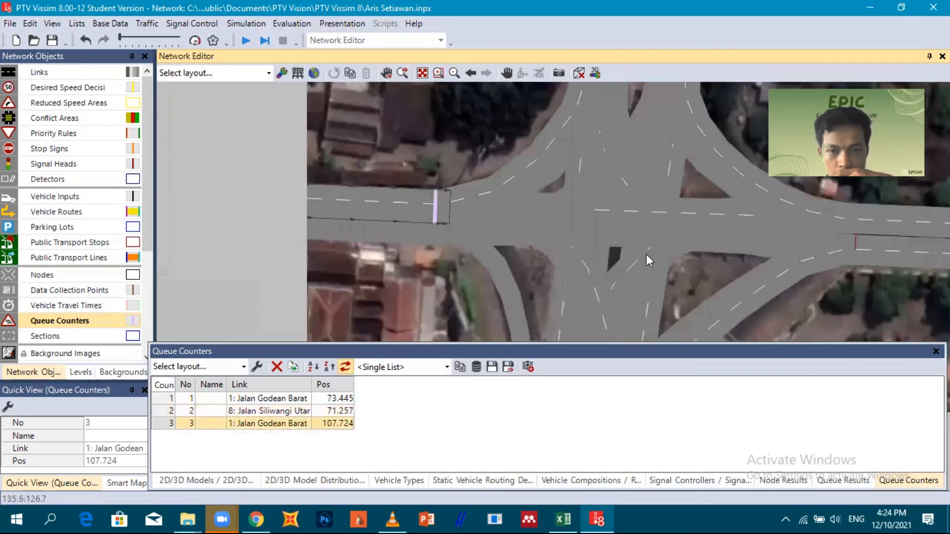
scroll(643, 229, up, 2)
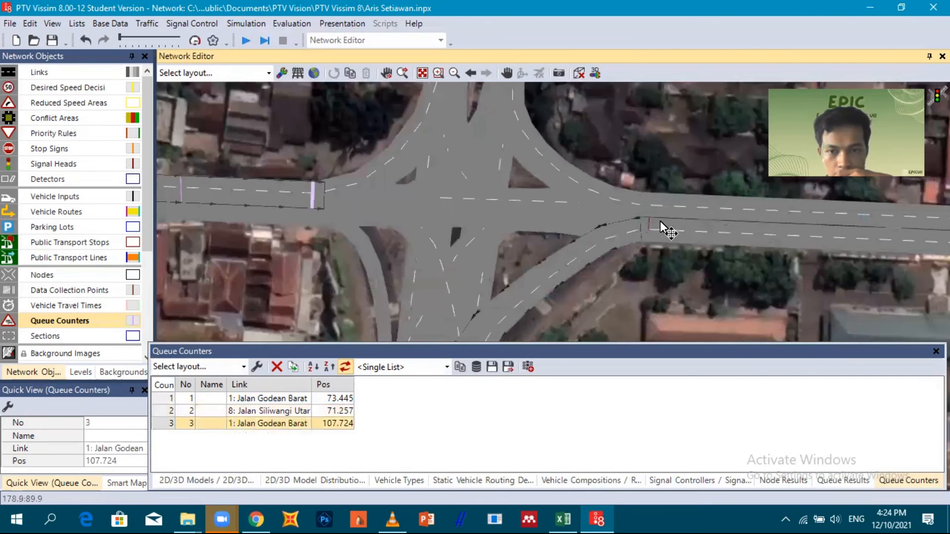
right_click(662, 229)
drag(558, 314, 654, 127)
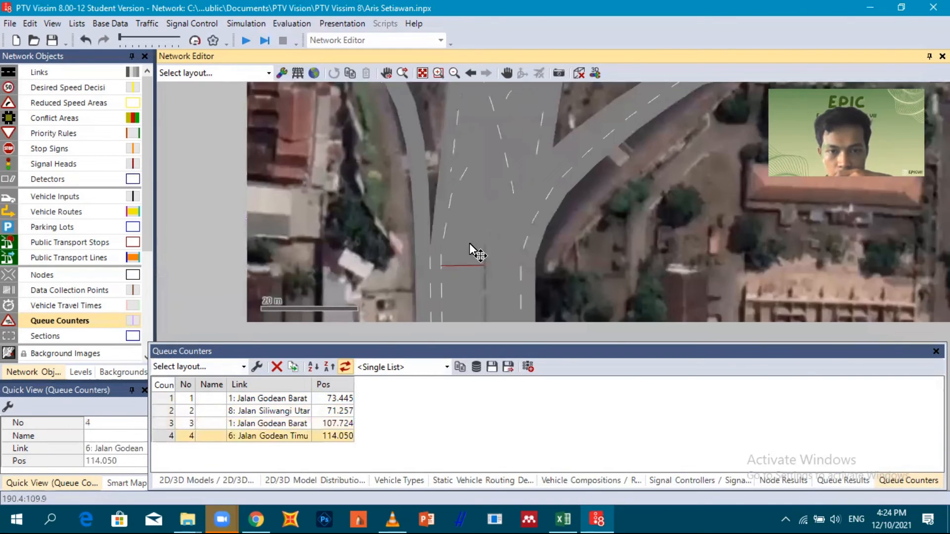
right_click(471, 243)
Delete the extra queue counter upstream of the stop line on link 1 Jalan Godean Barat
drag(269, 204, 431, 324)
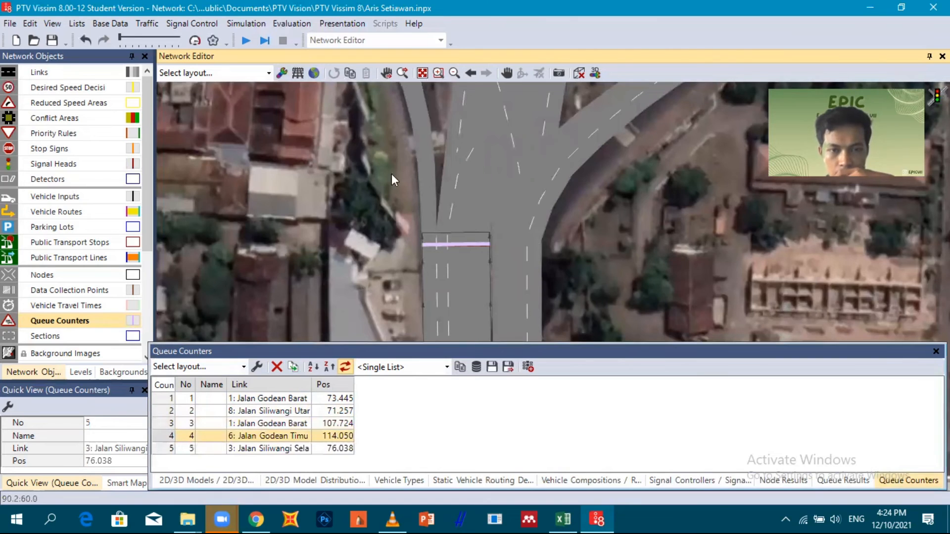
scroll(421, 287, down, 1)
click(390, 221)
scroll(391, 221, up, 2)
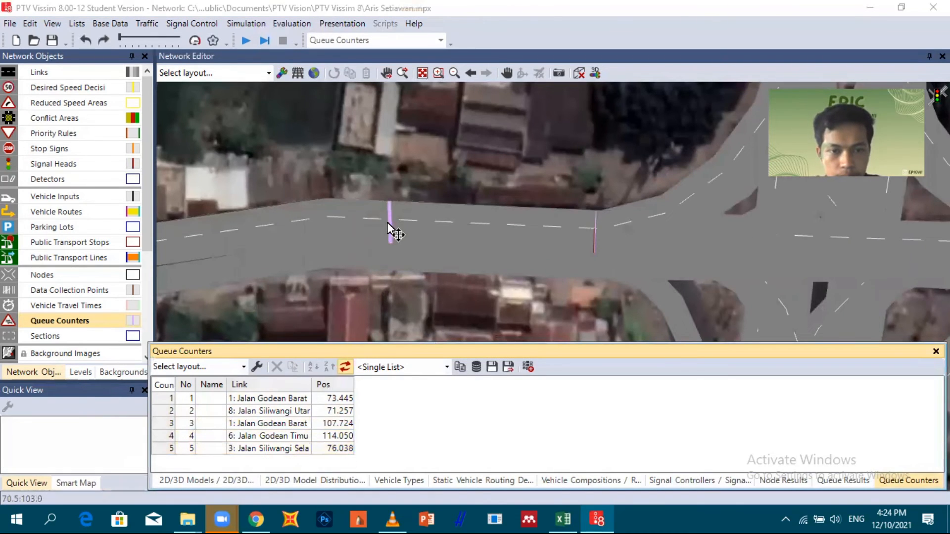
click(388, 222)
right_click(389, 221)
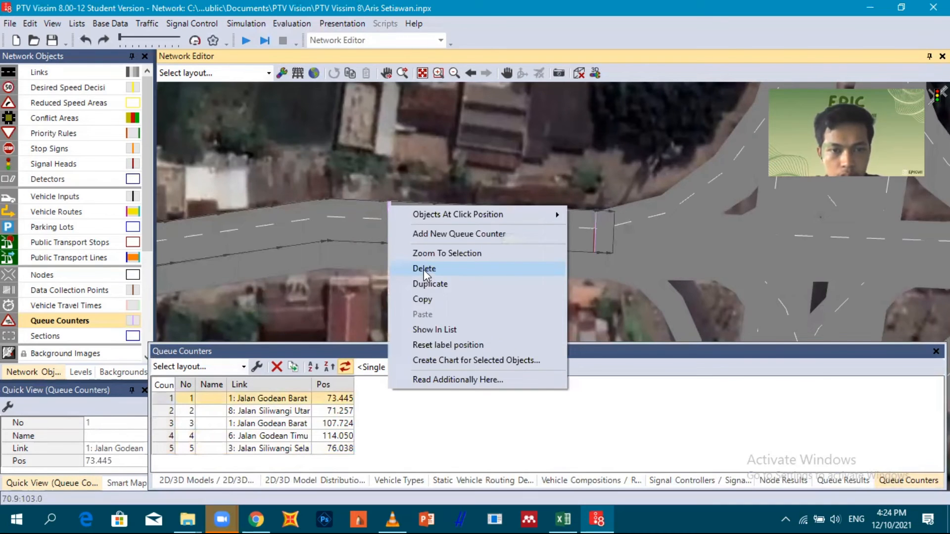
click(423, 270)
scroll(575, 266, down, 4)
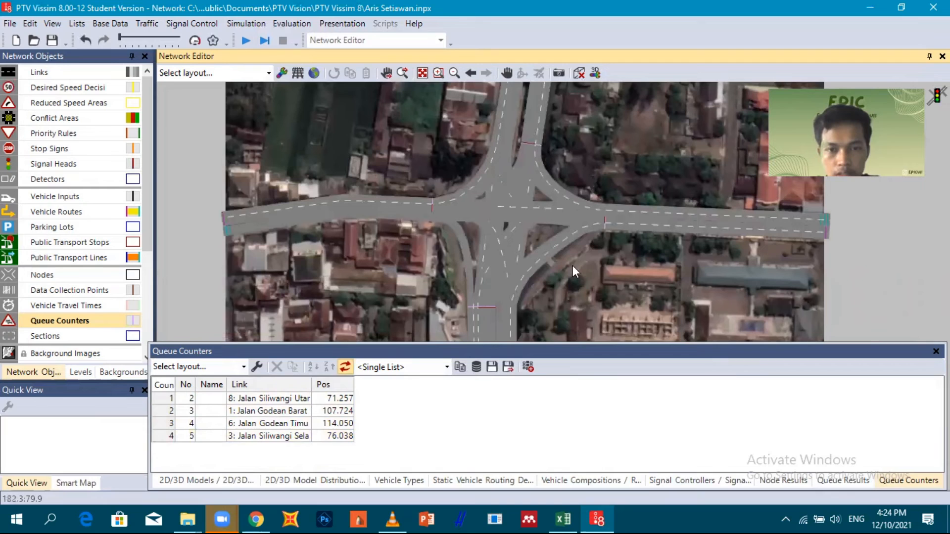
Open another queue results list for the newly placed queue counters
drag(552, 277, 490, 250)
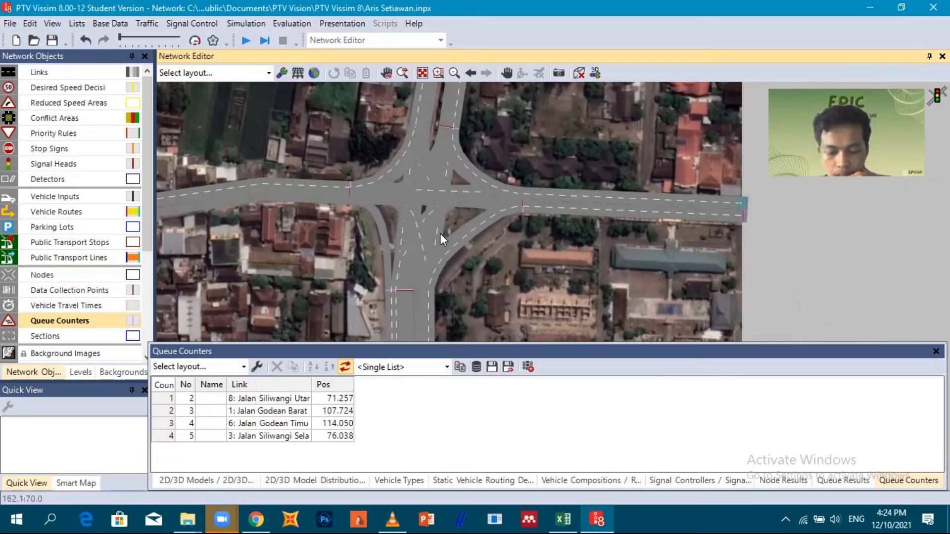
click(291, 24)
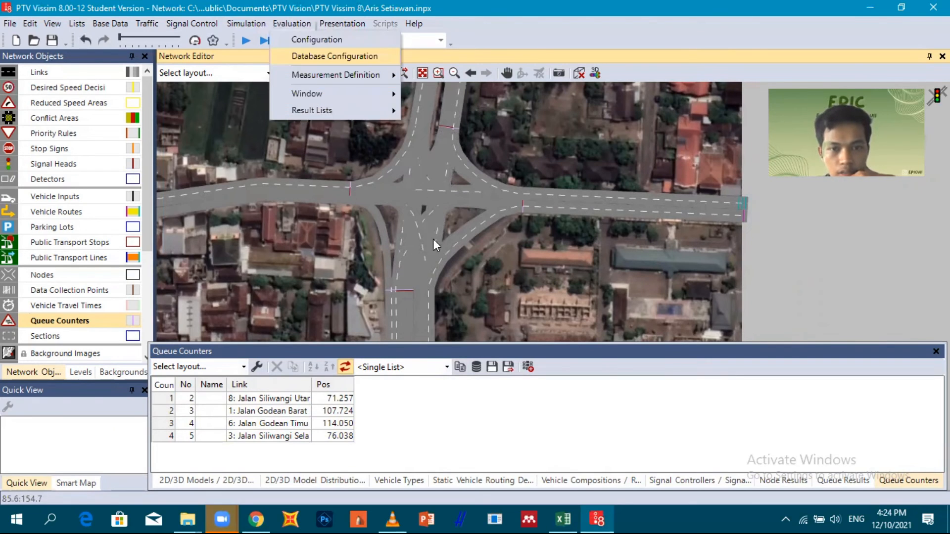
click(330, 107)
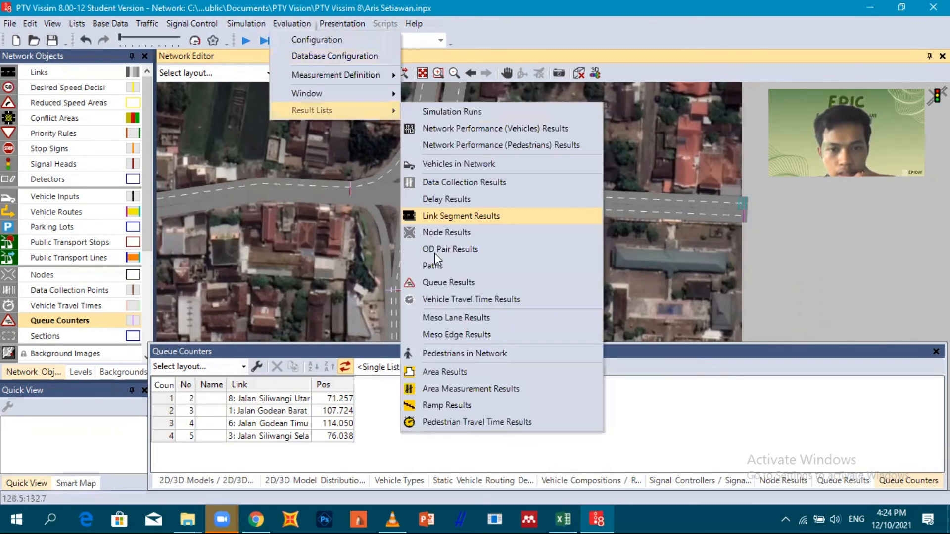
click(450, 286)
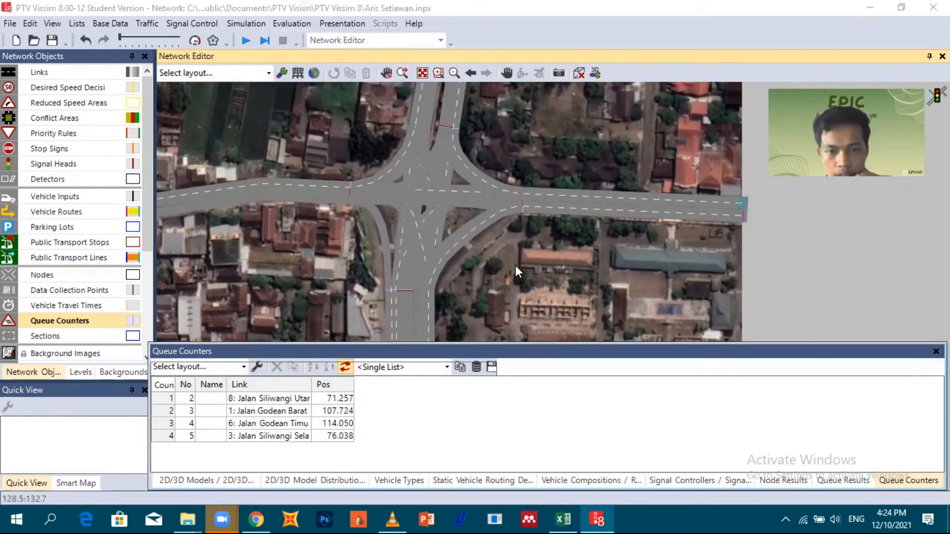
drag(514, 267, 532, 239)
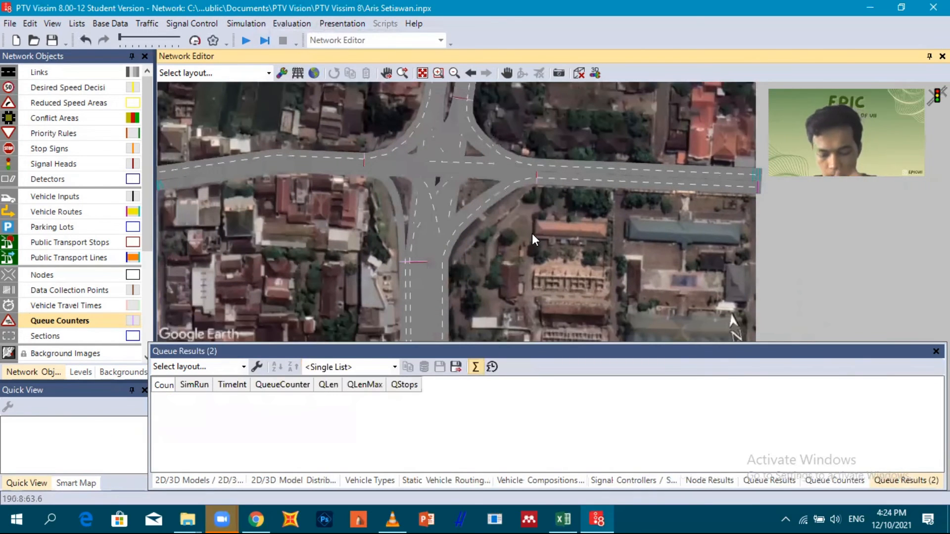
drag(503, 244, 525, 218)
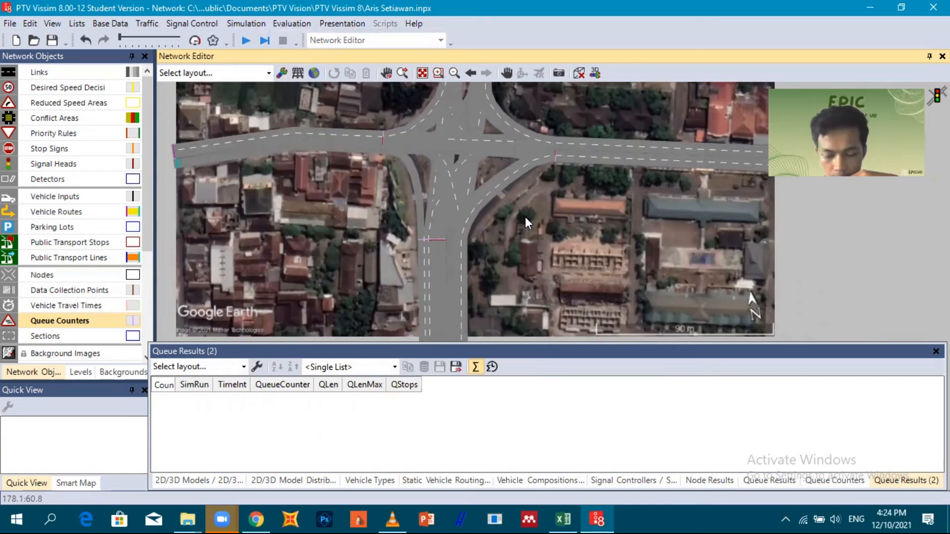
drag(537, 229, 607, 233)
drag(394, 222, 336, 260)
drag(577, 283, 548, 247)
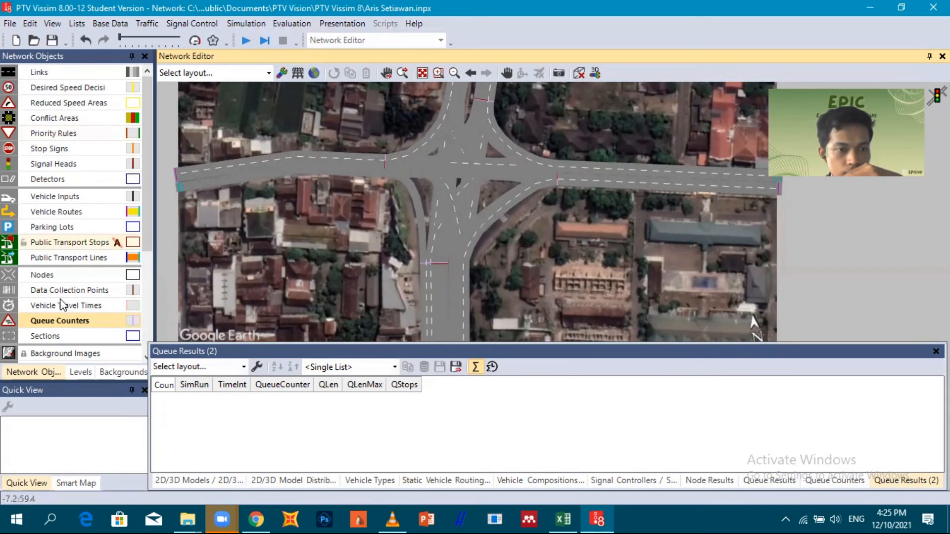
Add a data collection point on the inner lane of link 1 Jalan Godean Barat near the bend, at position about 61.2
scroll(90, 280, down, 1)
click(81, 249)
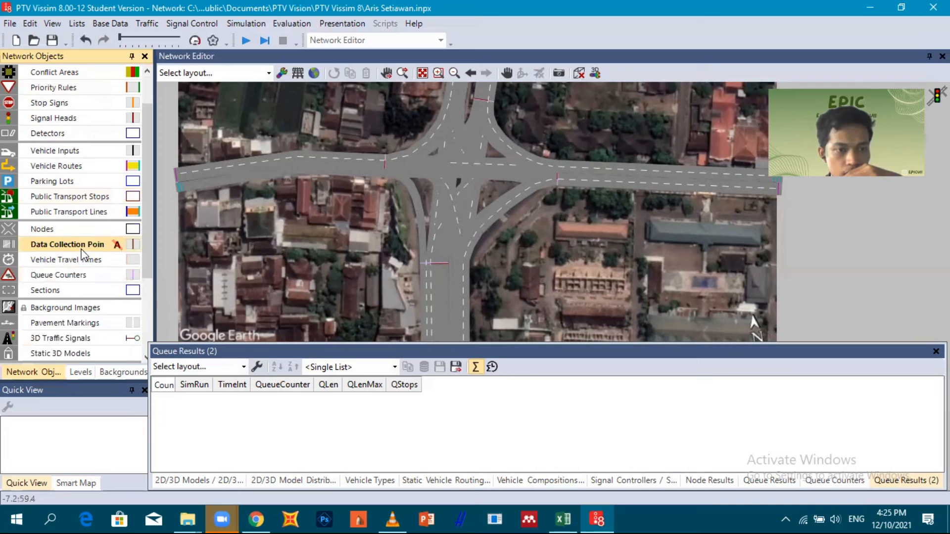
scroll(321, 212, up, 4)
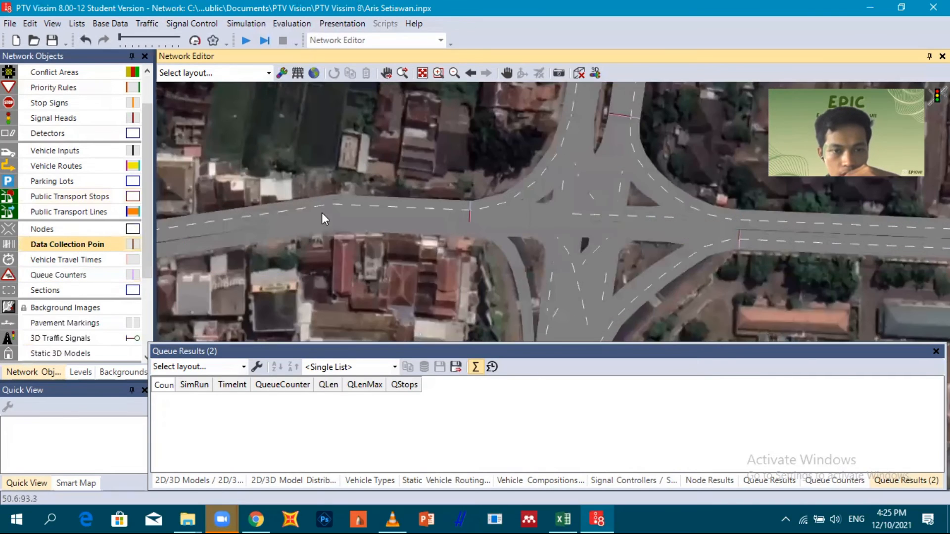
click(340, 195)
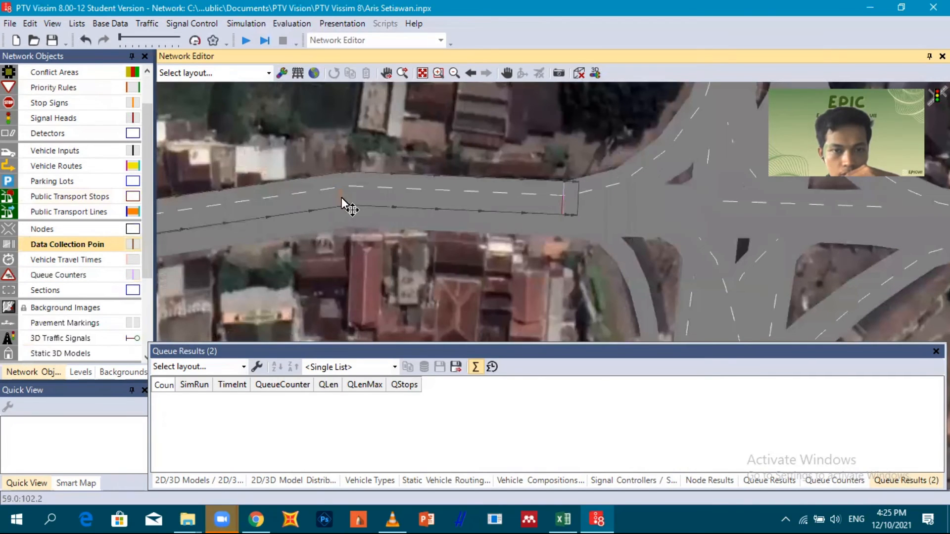
scroll(340, 201, up, 3)
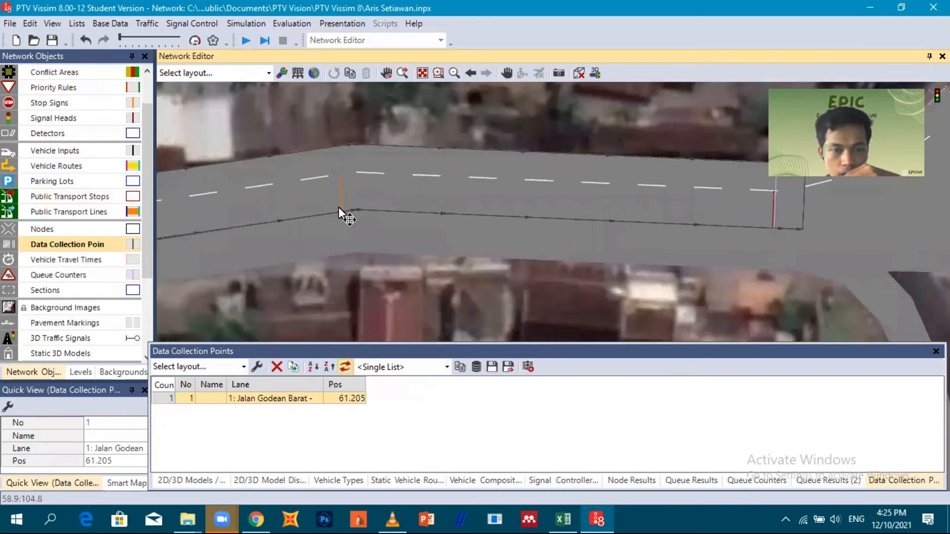
Add data collection points on link 1's remaining lane at about 61.2 and on both lanes of link 8 Jalan Siliwangi Utara at about 31.4
right_click(339, 166)
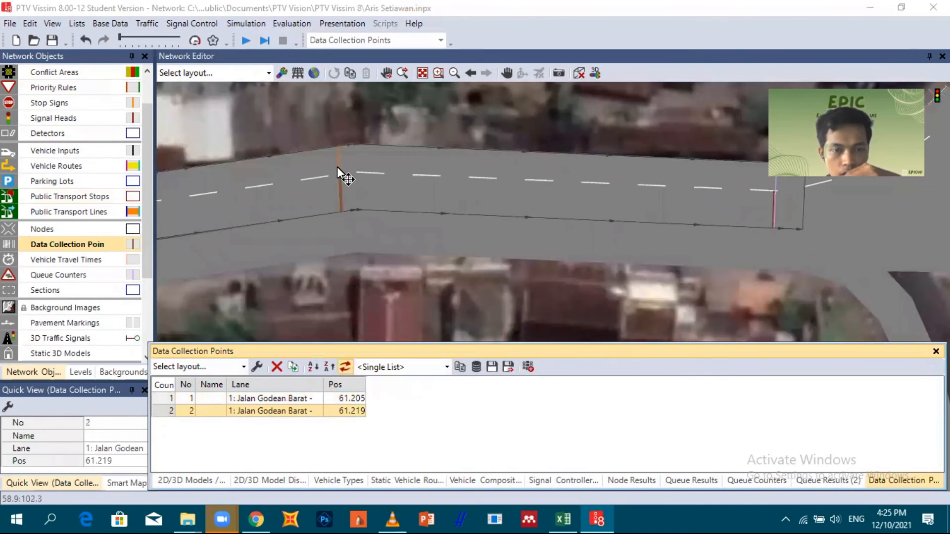
scroll(349, 207, down, 3)
scroll(351, 230, down, 3)
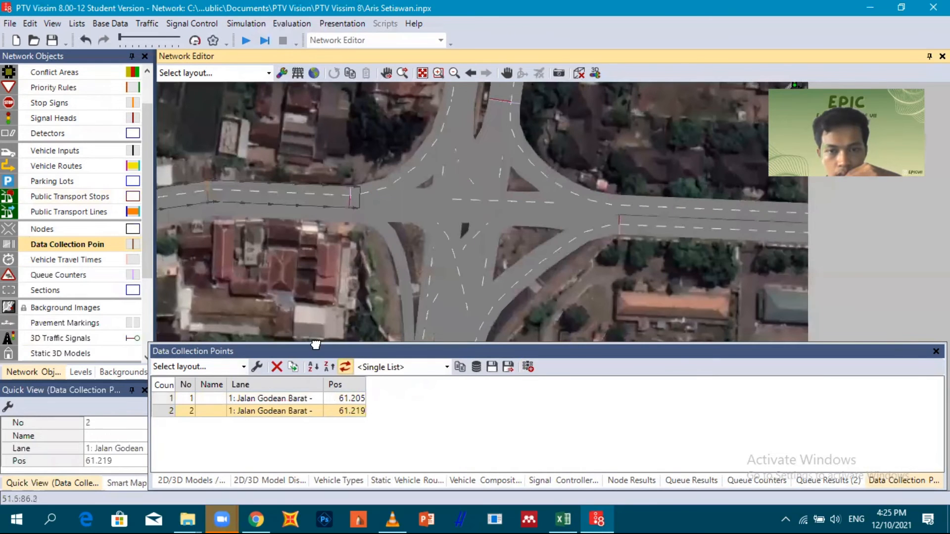
scroll(493, 228, up, 2)
scroll(469, 209, up, 3)
scroll(470, 183, down, 2)
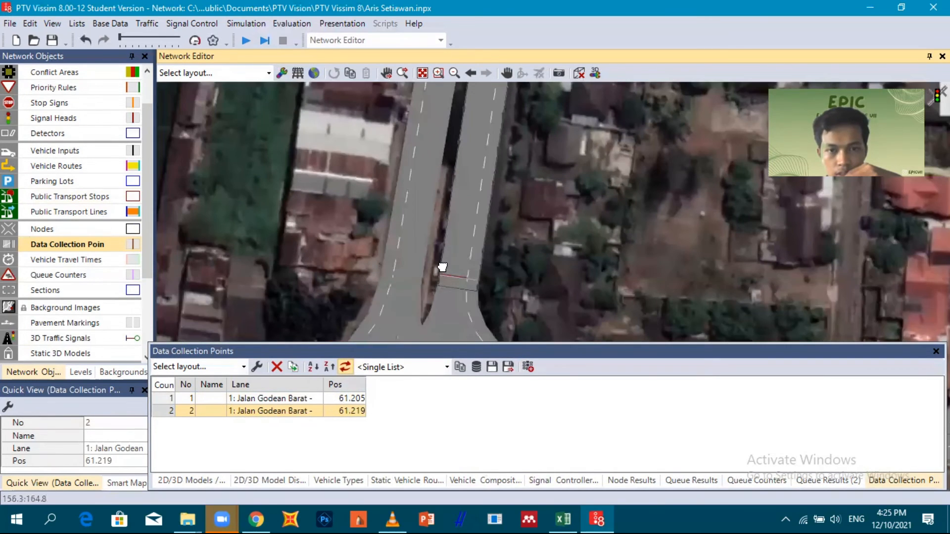
right_click(489, 148)
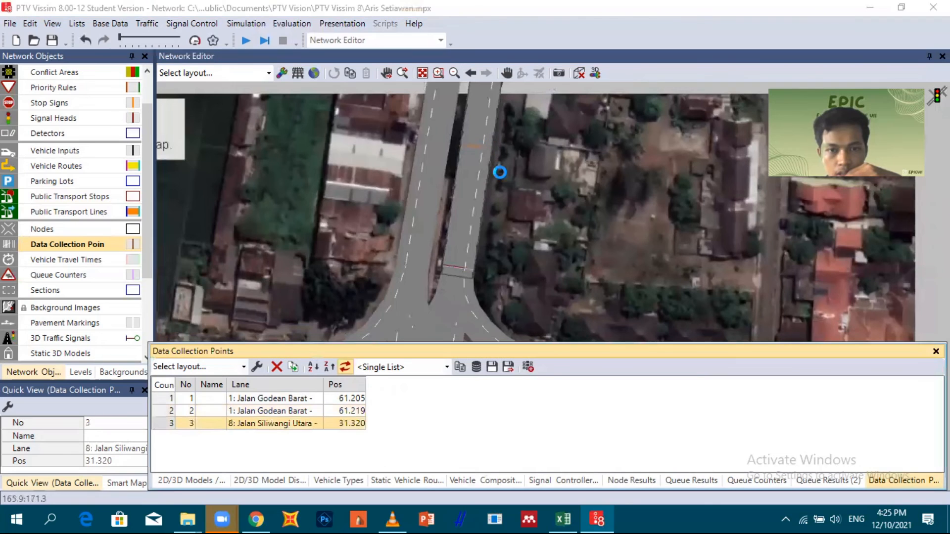
right_click(497, 166)
Add a data collection point on each of the two lanes of link 6 Jalan Godean Timur, at position about 69.8
scroll(526, 262, down, 1)
scroll(533, 202, down, 3)
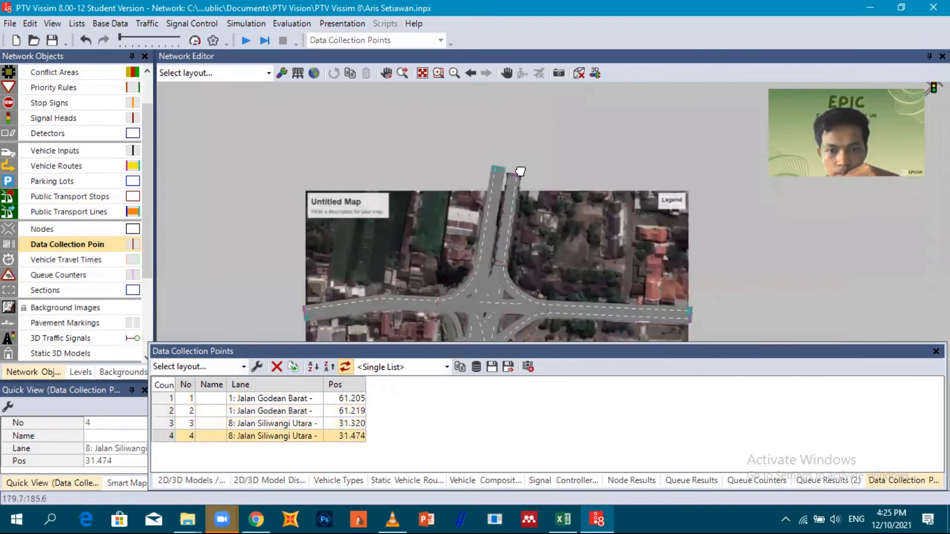
scroll(565, 243, up, 1)
scroll(566, 264, up, 1)
scroll(577, 268, up, 2)
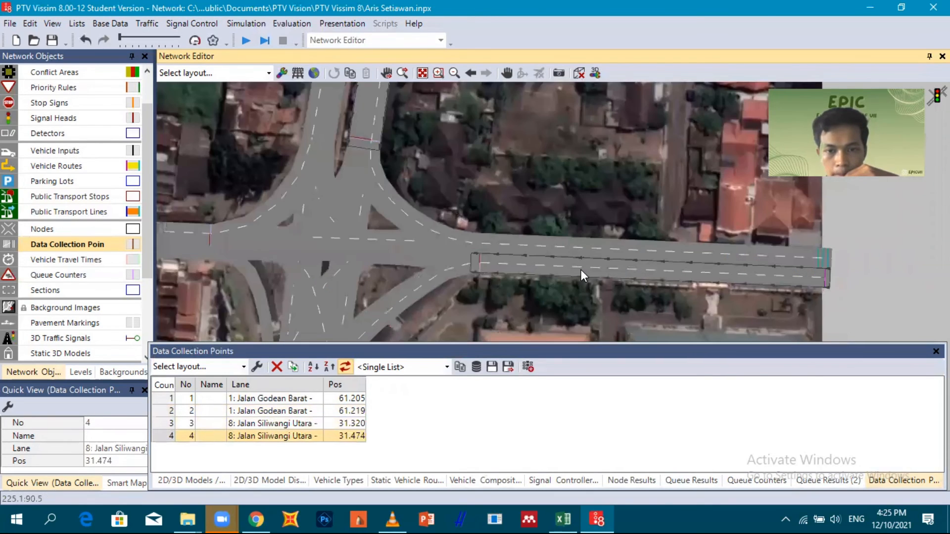
right_click(616, 262)
right_click(615, 262)
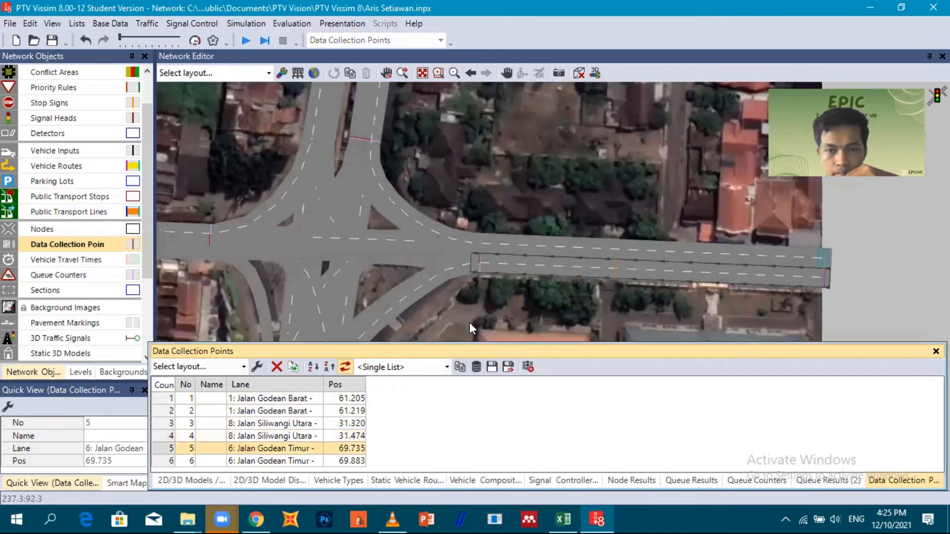
Add data collection points across the lanes of link 3 Jalan Siliwangi Selatan, at position about 27
scroll(465, 322, down, 1)
drag(465, 322, 585, 203)
drag(455, 258, 475, 186)
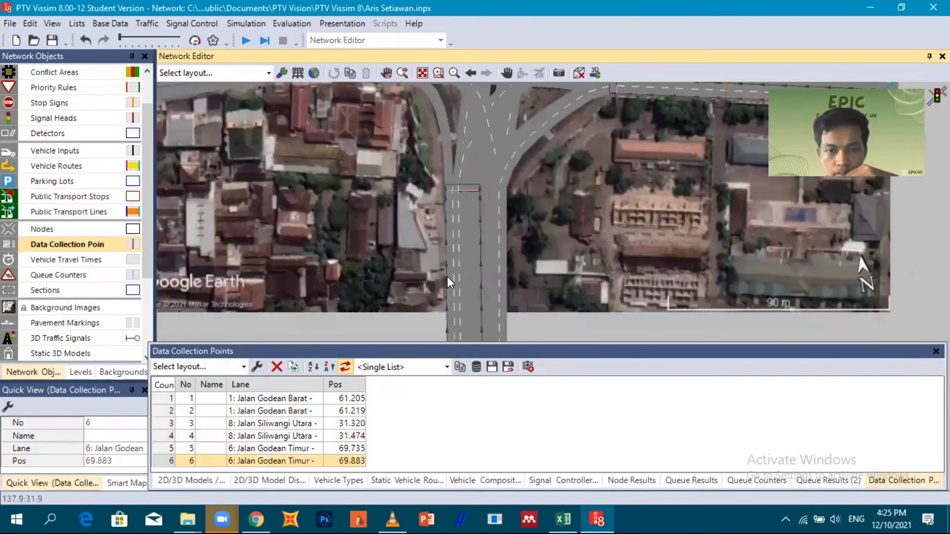
right_click(458, 313)
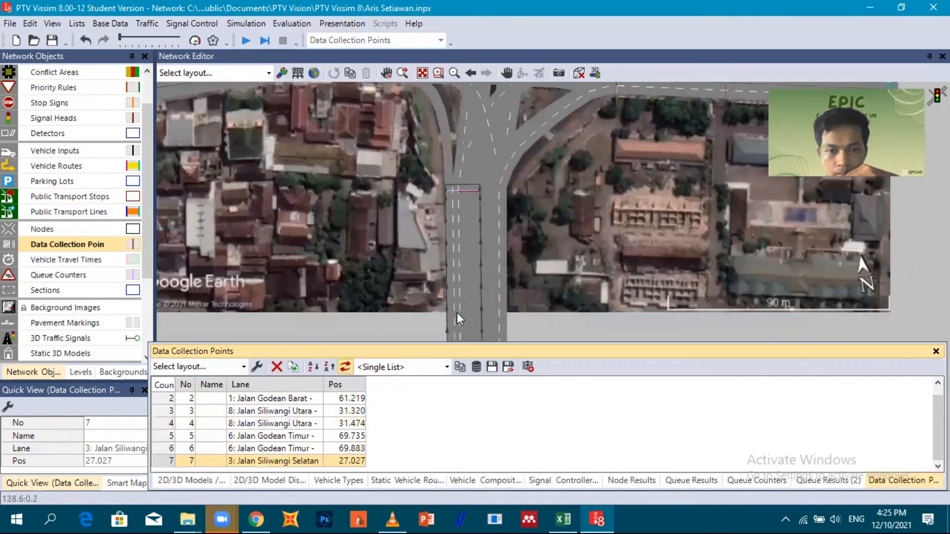
scroll(456, 311, up, 3)
right_click(467, 308)
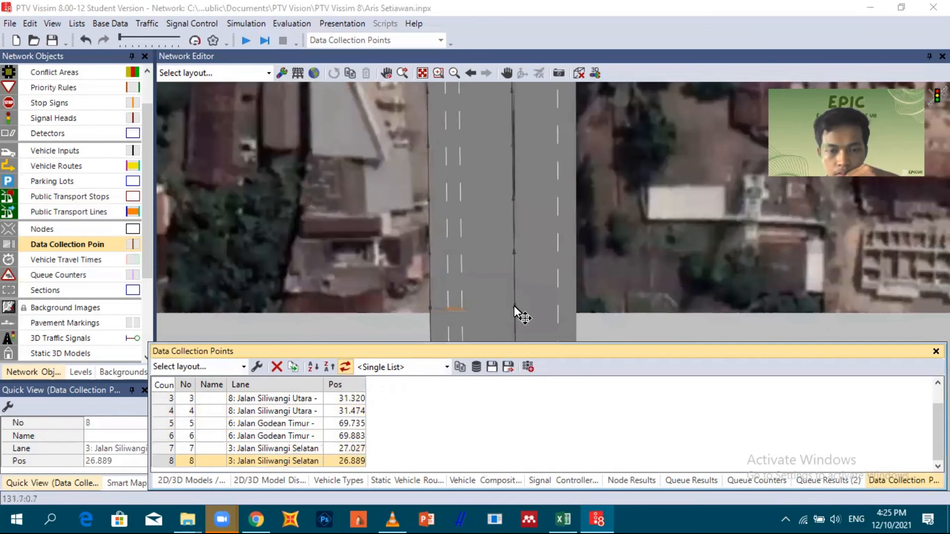
right_click(514, 308)
Open the Data Collection Results list for the evaluation
scroll(514, 307, down, 1)
scroll(369, 275, down, 2)
drag(369, 275, 435, 342)
scroll(385, 203, down, 2)
scroll(311, 157, up, 2)
drag(311, 157, 389, 321)
scroll(396, 256, up, 1)
scroll(396, 256, up, 2)
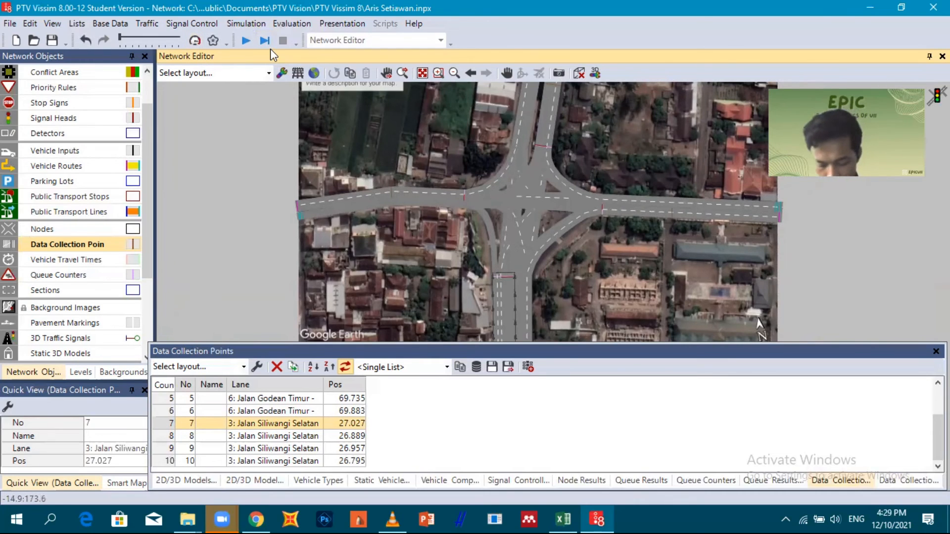
click(292, 24)
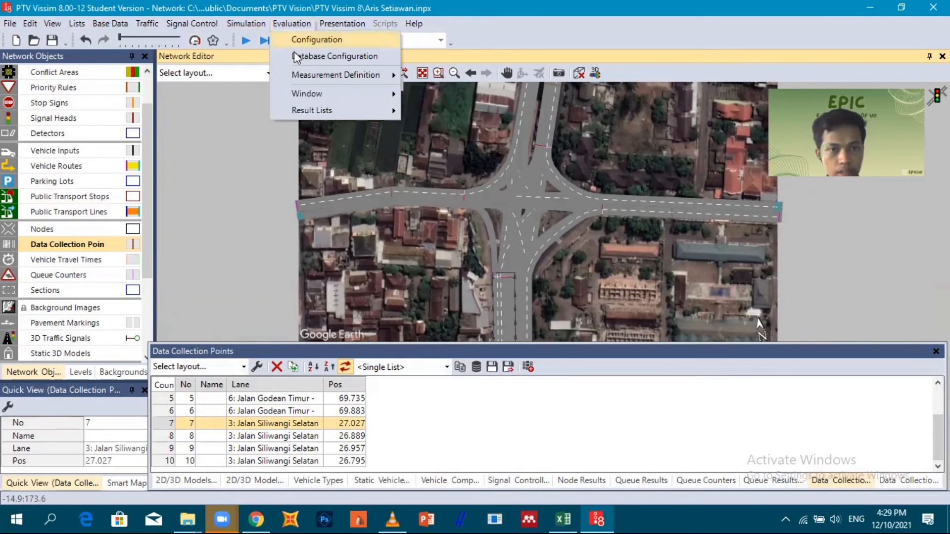
mouse_move(313, 107)
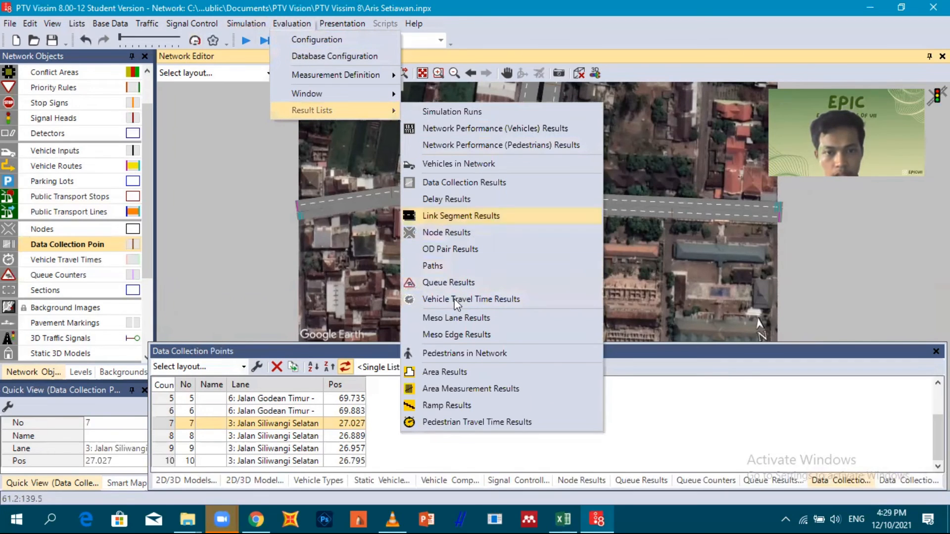
click(470, 181)
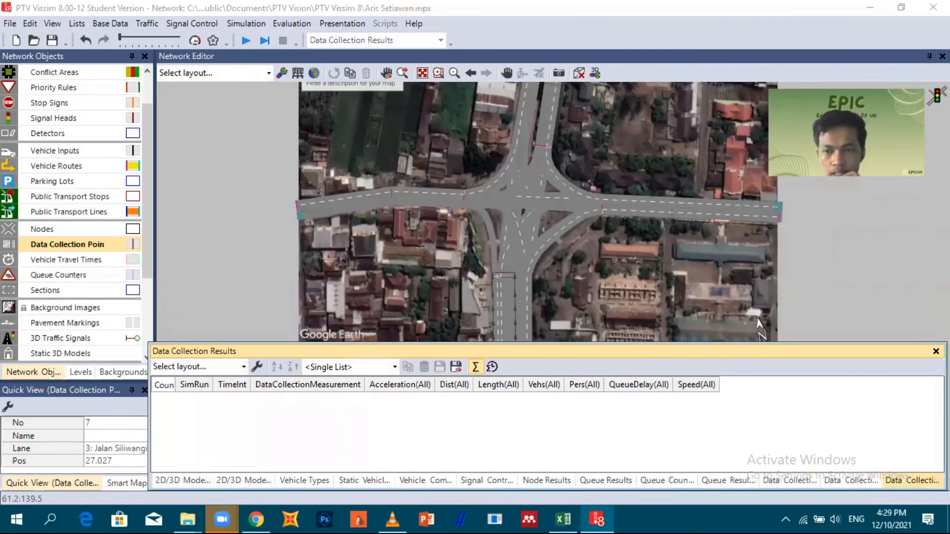
Add a new node number 1 at the intersection, with use for evaluation and dynamic assignment enabled
click(43, 233)
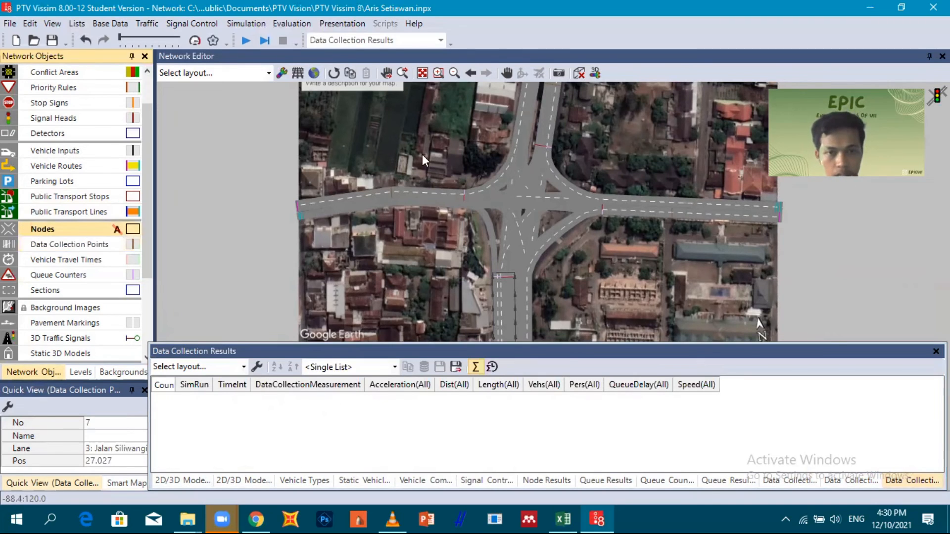
click(440, 152)
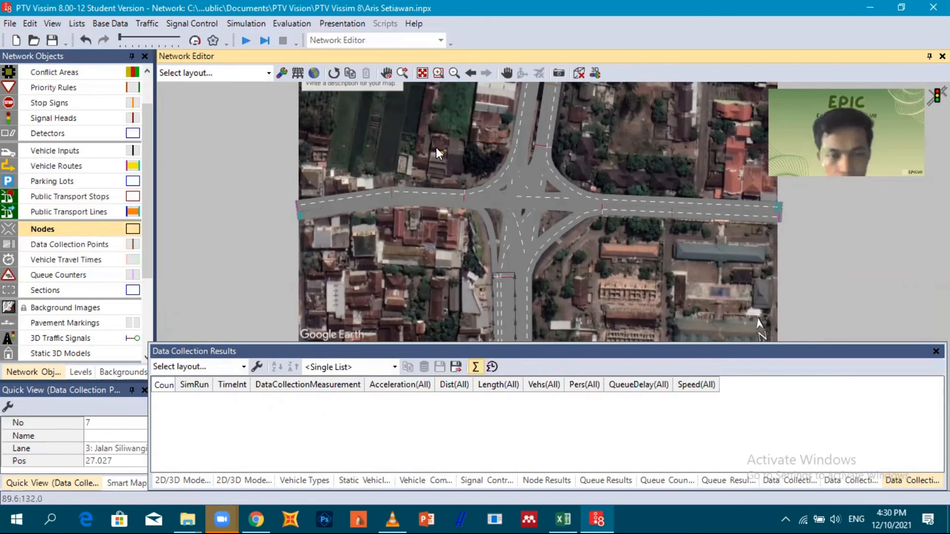
click(436, 148)
key(Escape)
click(454, 149)
key(Escape)
right_click(473, 171)
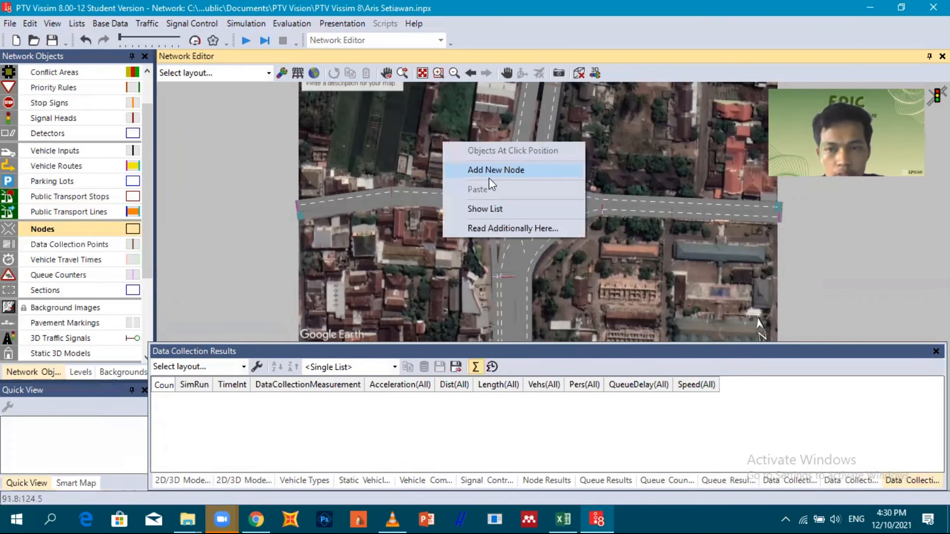
click(487, 177)
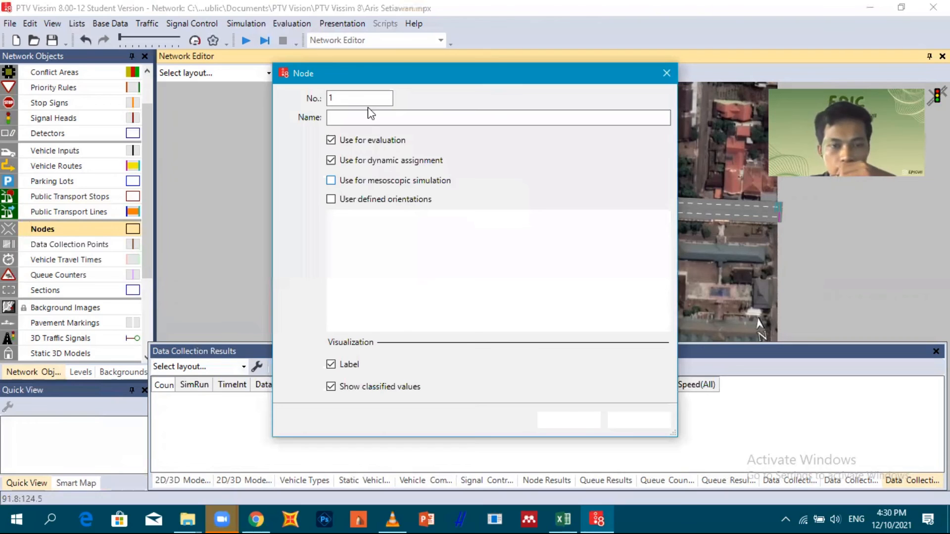
click(350, 101)
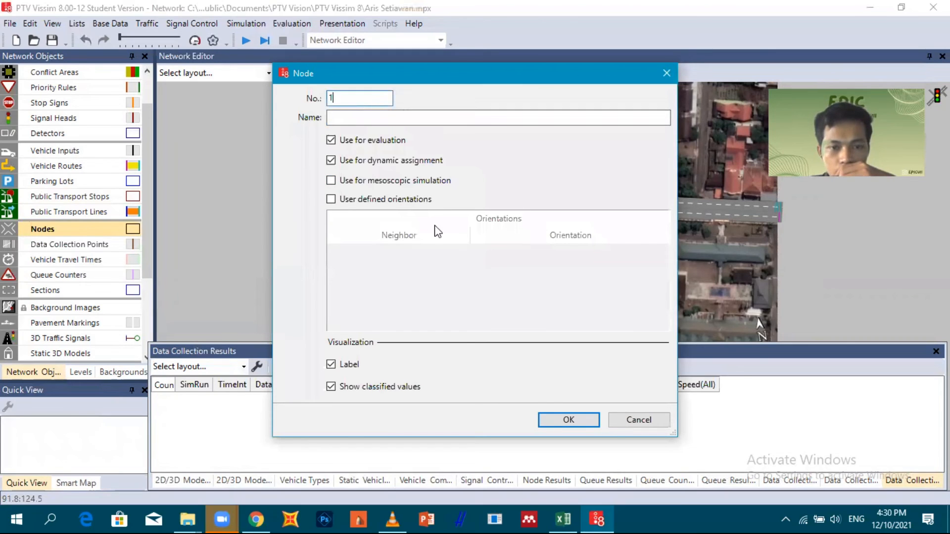
click(554, 417)
Reshape the node polygon by moving its corners outward so that it encloses the whole intersection and its four signal heads
drag(505, 160, 588, 278)
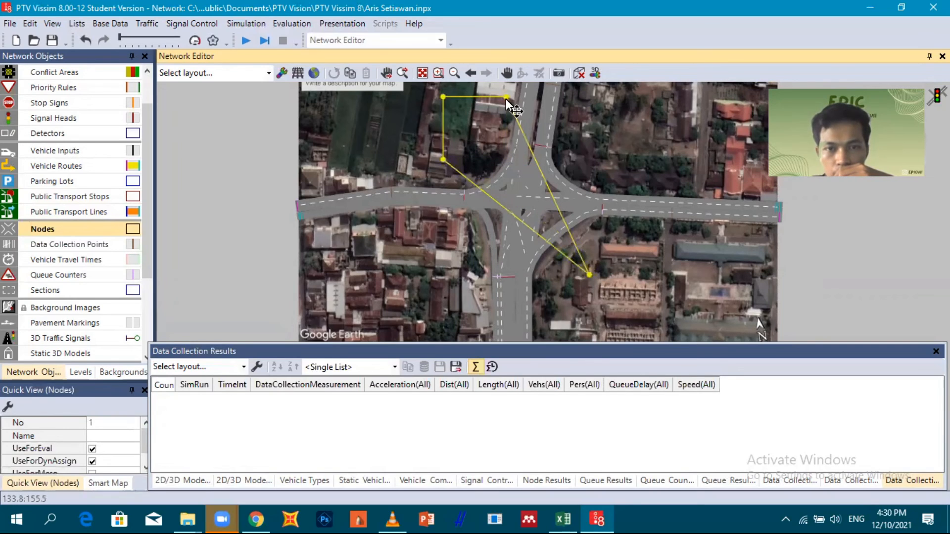
drag(573, 117, 606, 112)
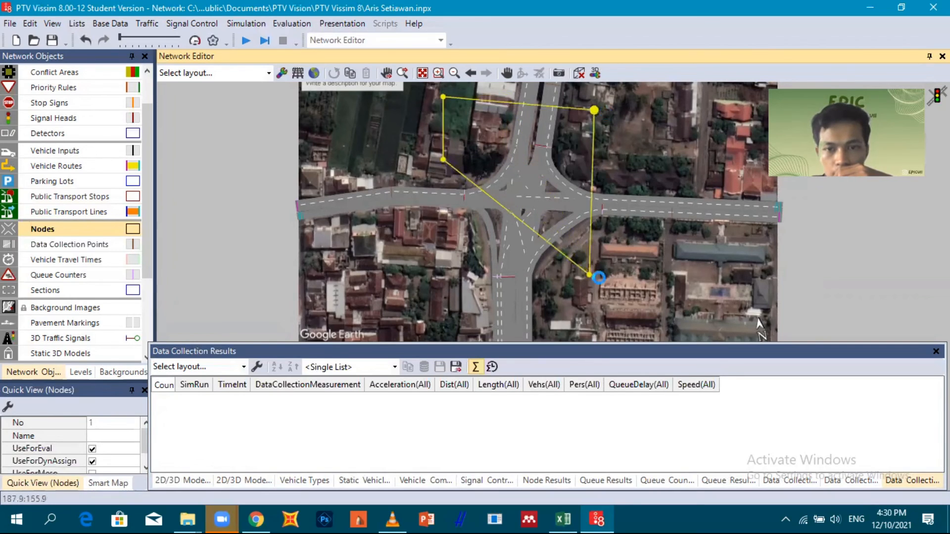
drag(590, 275, 606, 275)
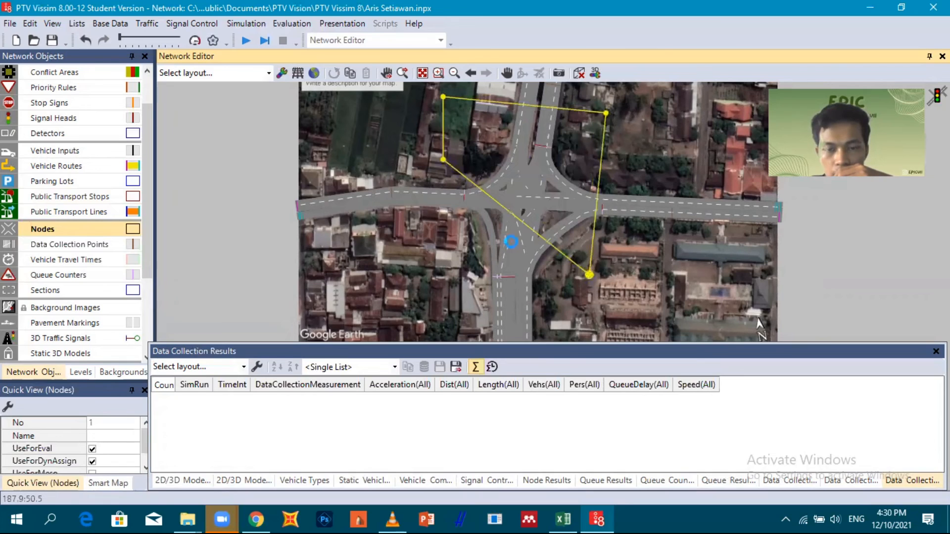
drag(443, 159, 434, 262)
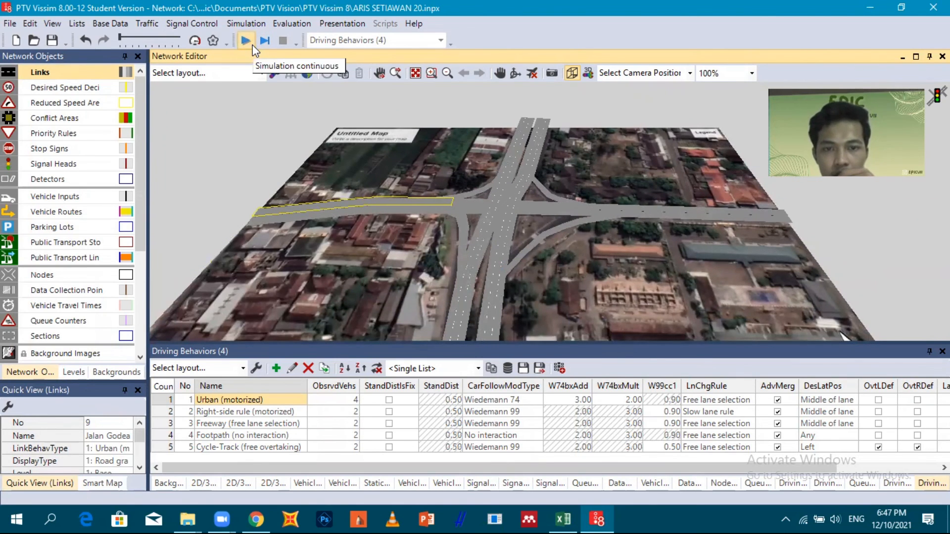
Start the continuous simulation, saving the changed network file
click(252, 44)
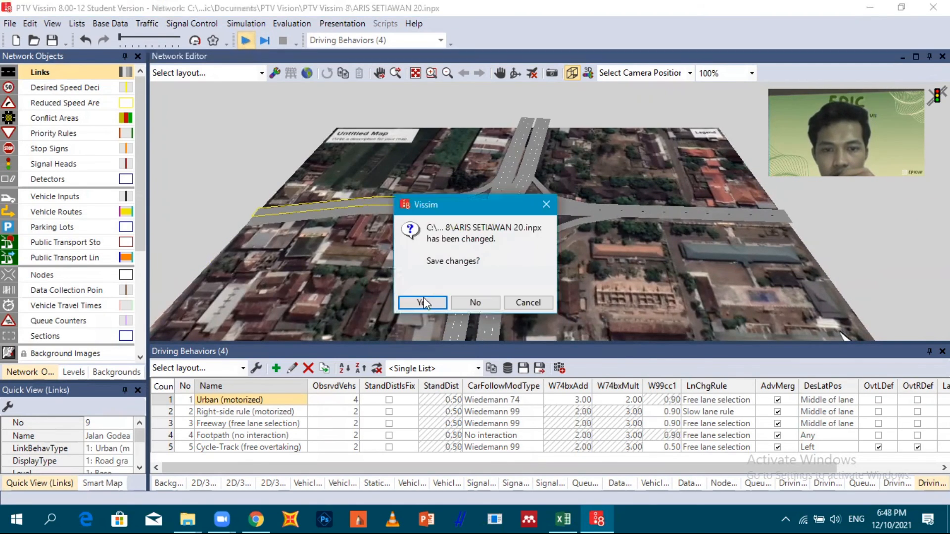
click(423, 298)
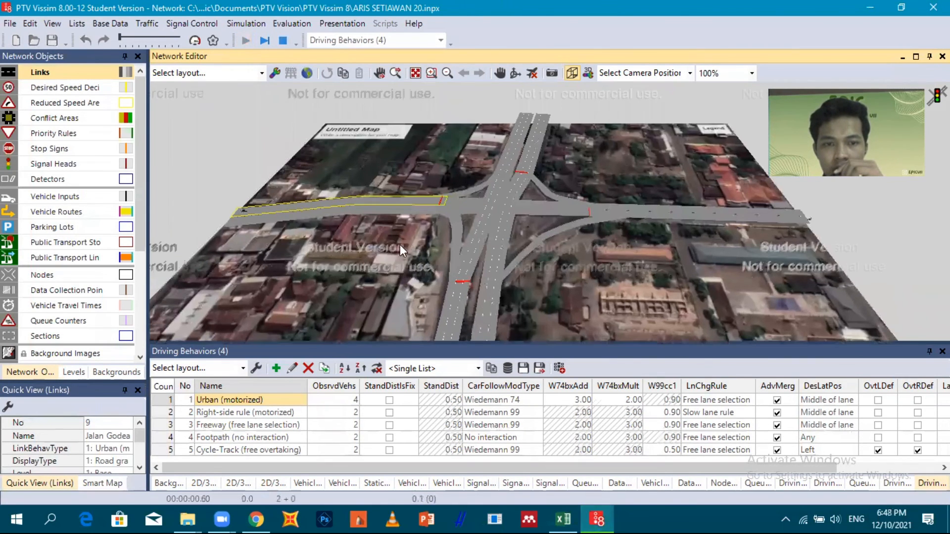
Examine the running 3D simulation around the intersection, checking traffic and signals on all four approaches
scroll(400, 244, up, 2)
drag(427, 275, 469, 295)
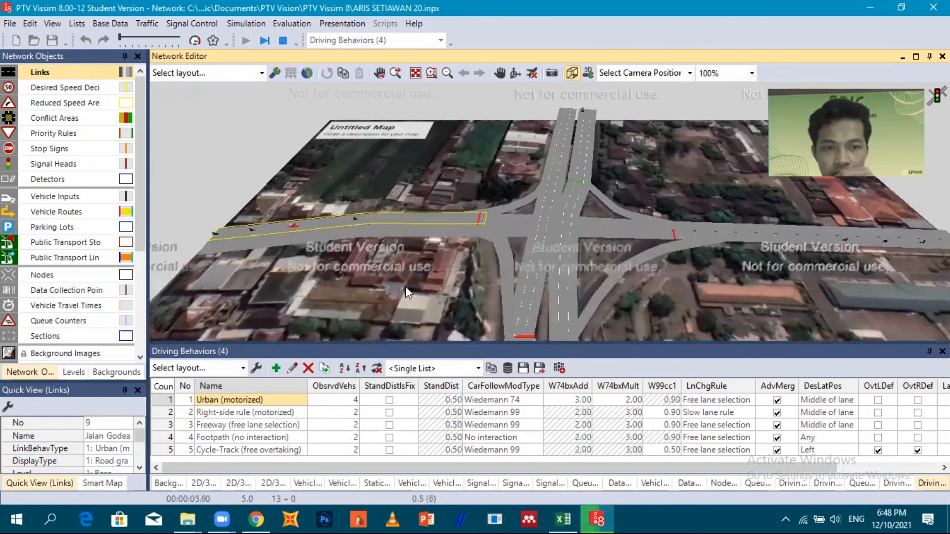
scroll(444, 220, down, 3)
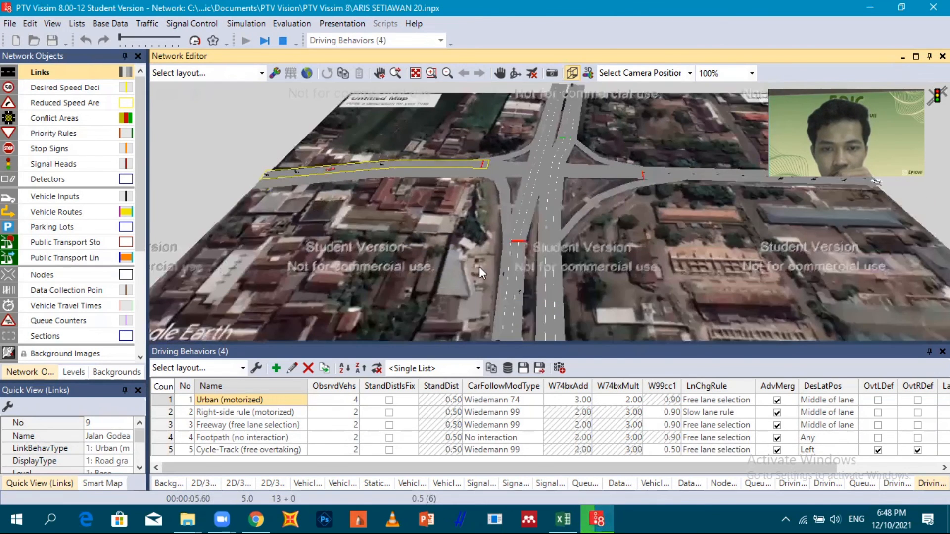
scroll(478, 266, up, 2)
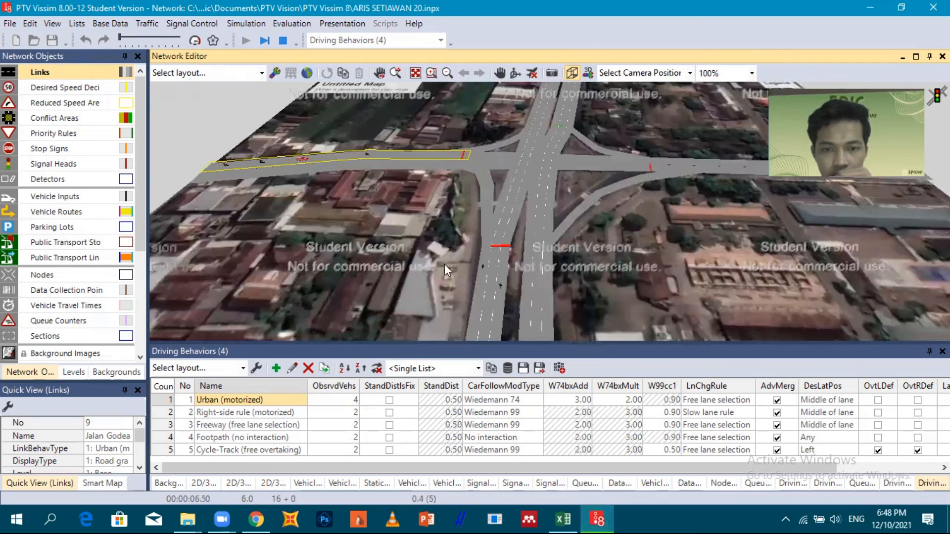
scroll(447, 275, down, 2)
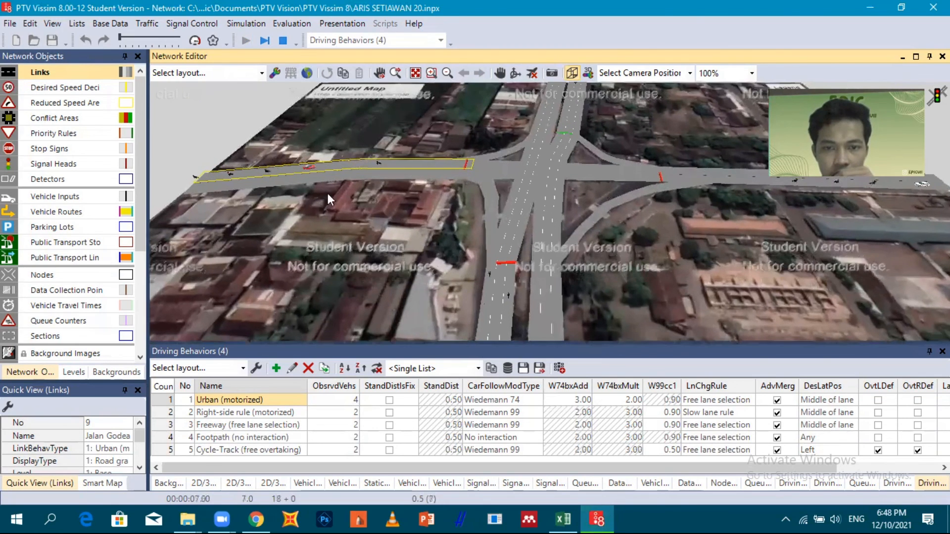
scroll(311, 206, up, 2)
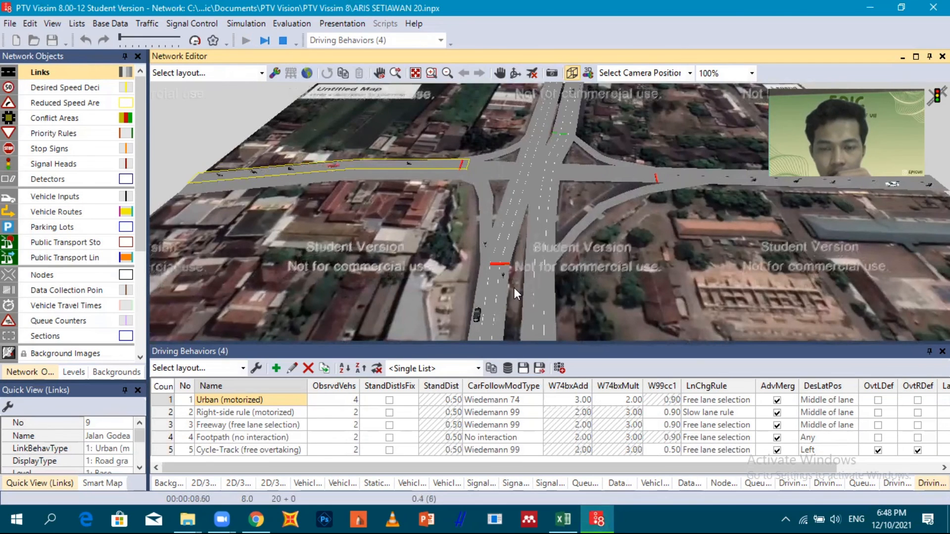
scroll(494, 272, up, 1)
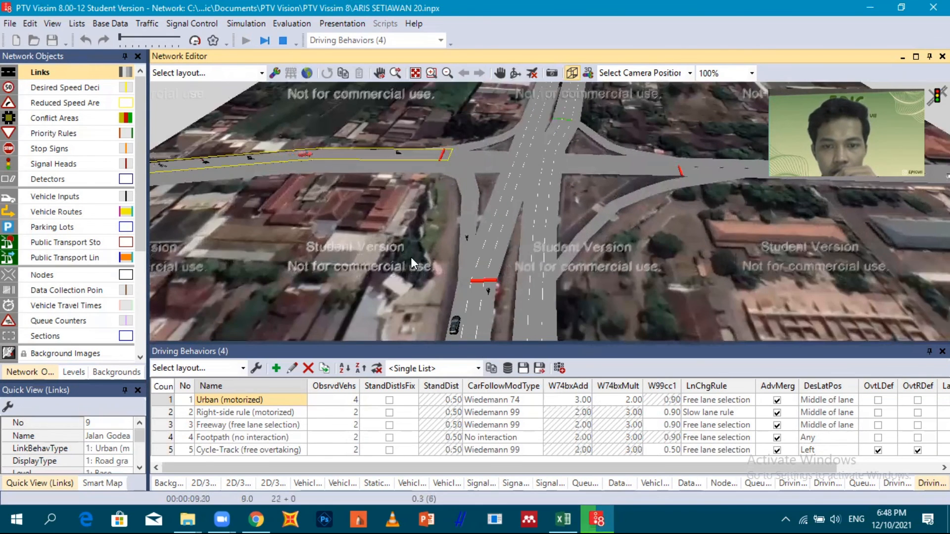
scroll(429, 275, up, 2)
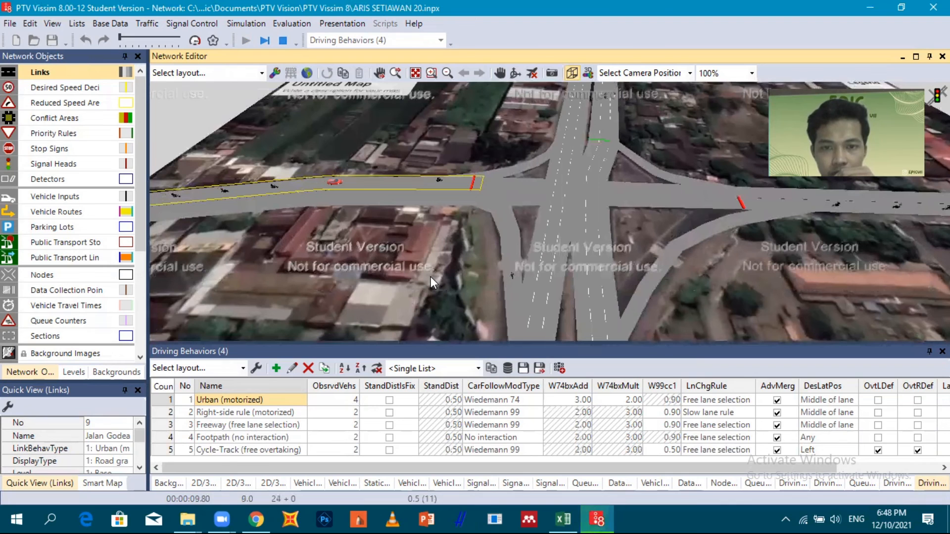
scroll(467, 268, down, 1)
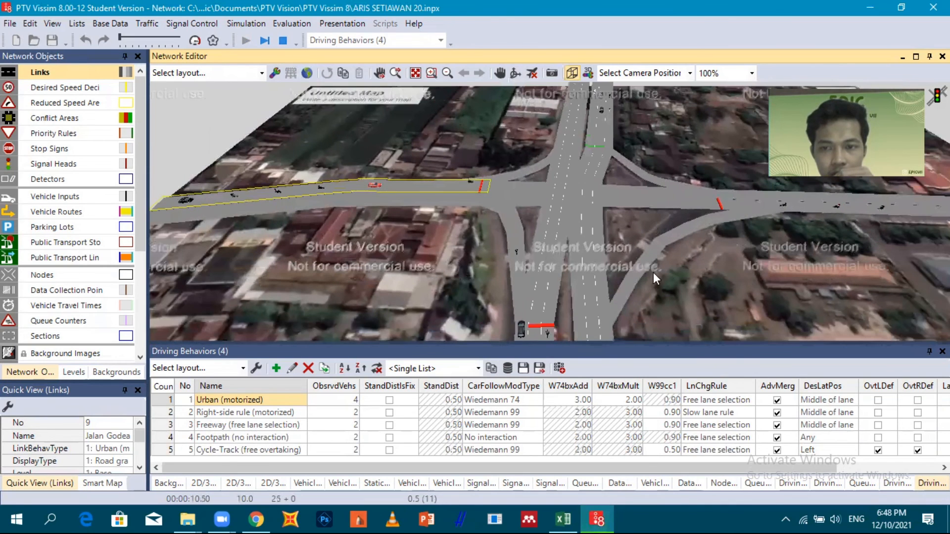
drag(687, 256, 634, 263)
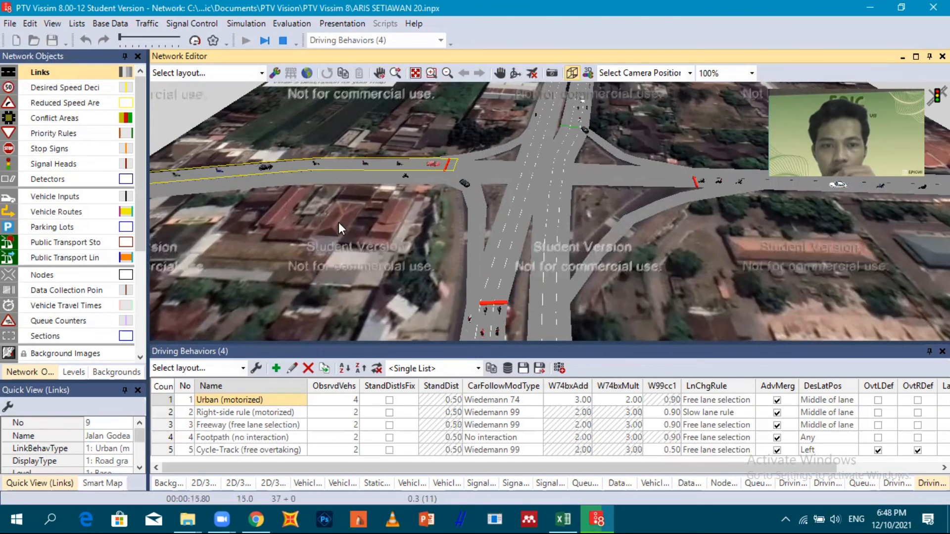
drag(344, 225, 348, 226)
drag(269, 203, 242, 198)
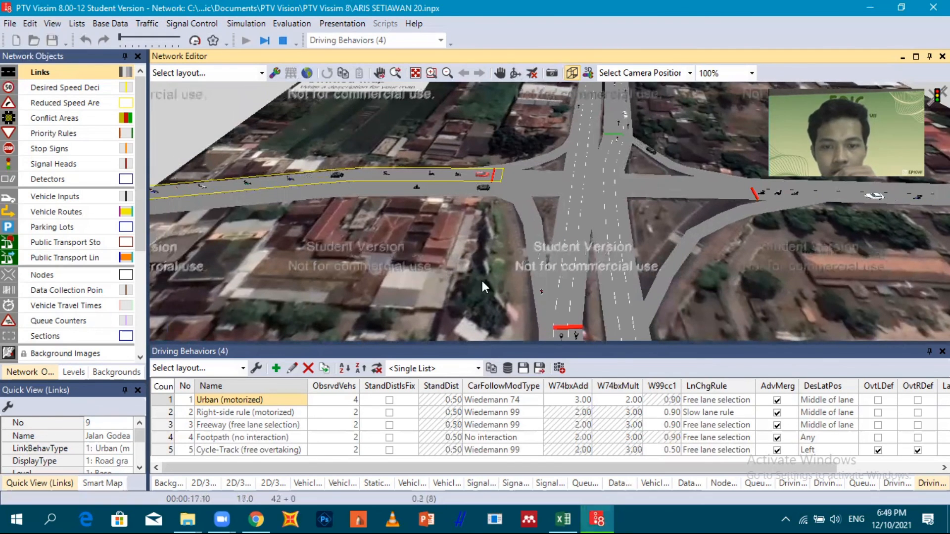
Stop the running simulation and change the number of the Urban (motorized) driving behavior to 111
click(283, 41)
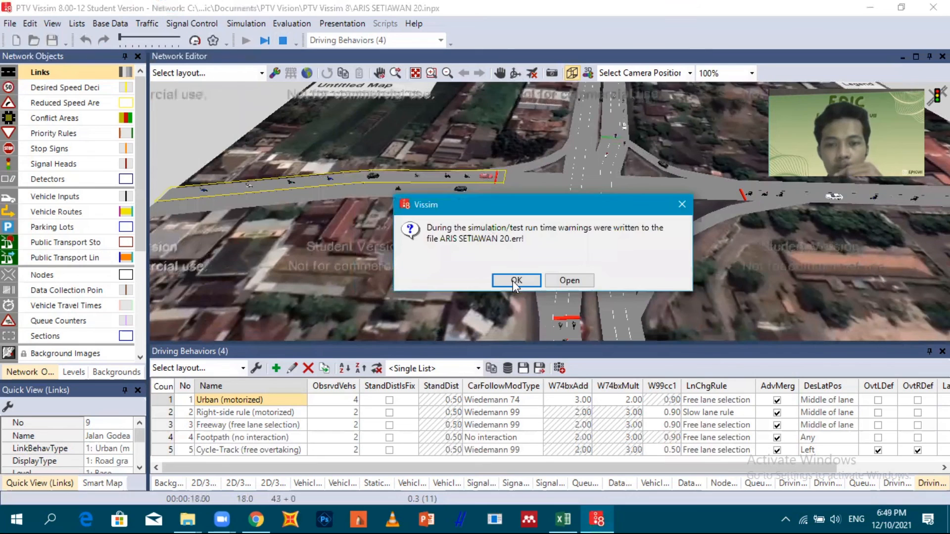
click(515, 281)
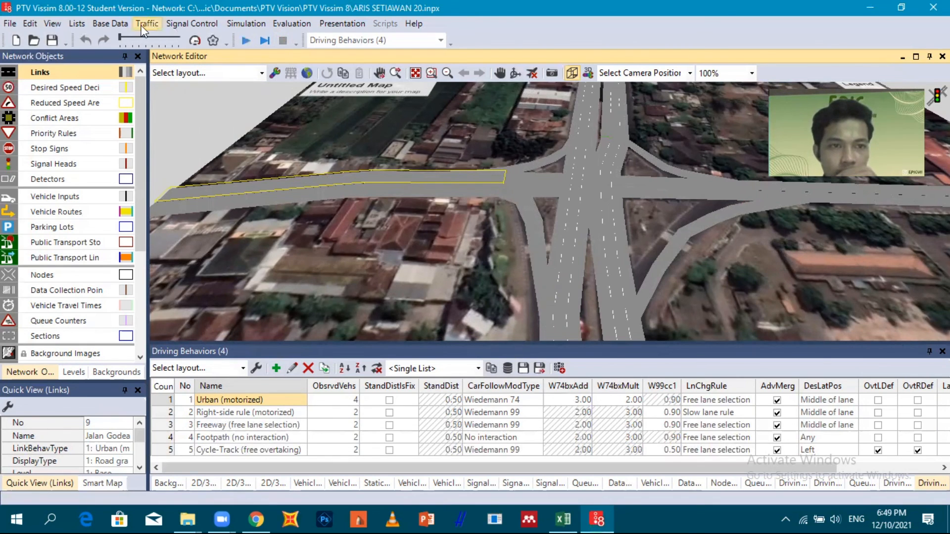
click(109, 23)
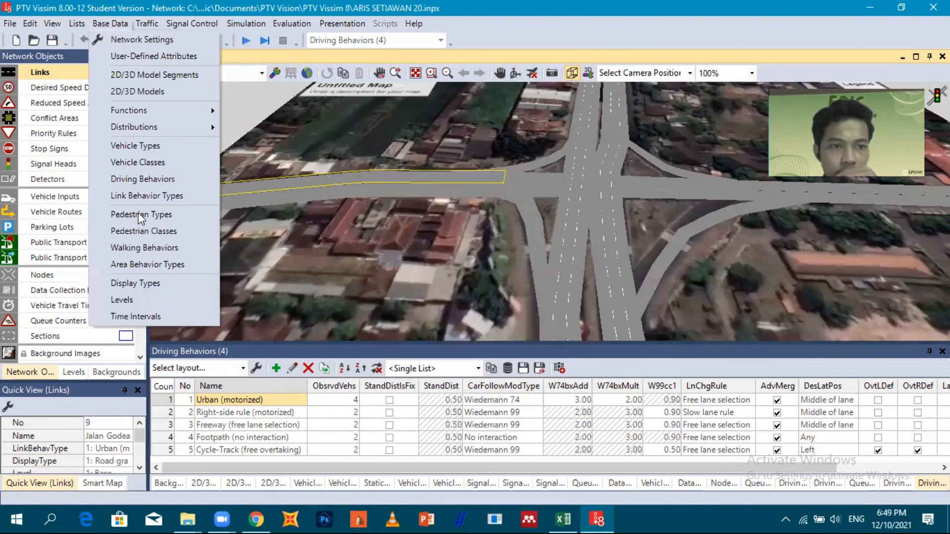
click(145, 180)
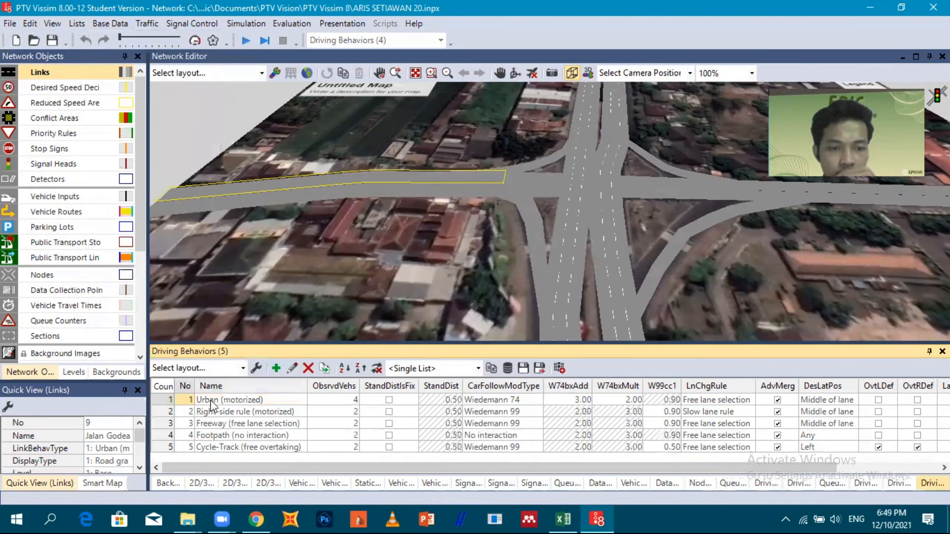
right_click(214, 400)
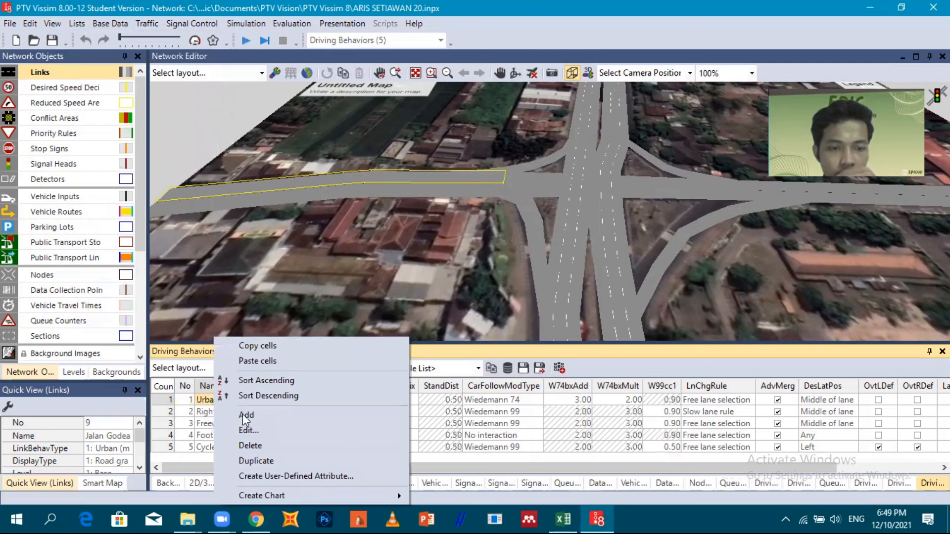
click(246, 428)
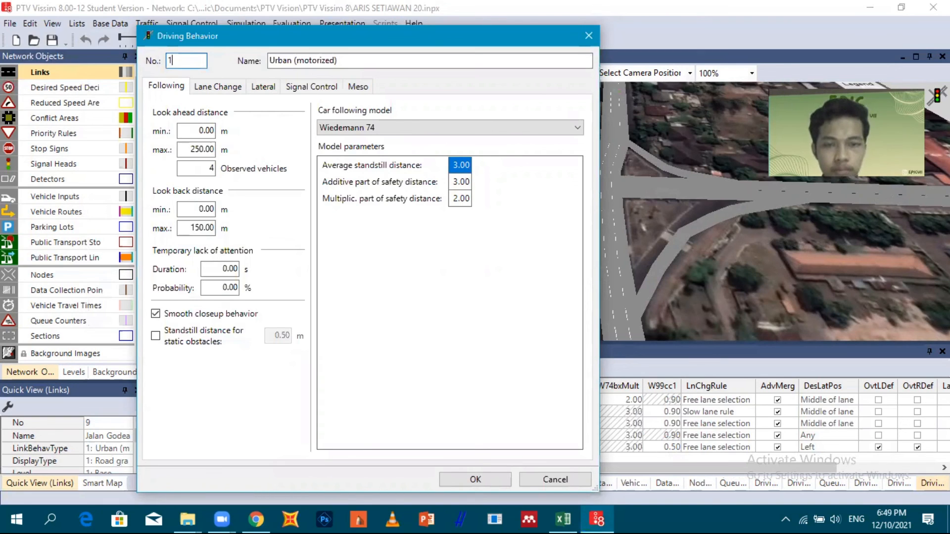
text(11)
Set the Wiedemann 74 average standstill distance and the additive and multiplicative parts of safety distance to 1 each
click(455, 167)
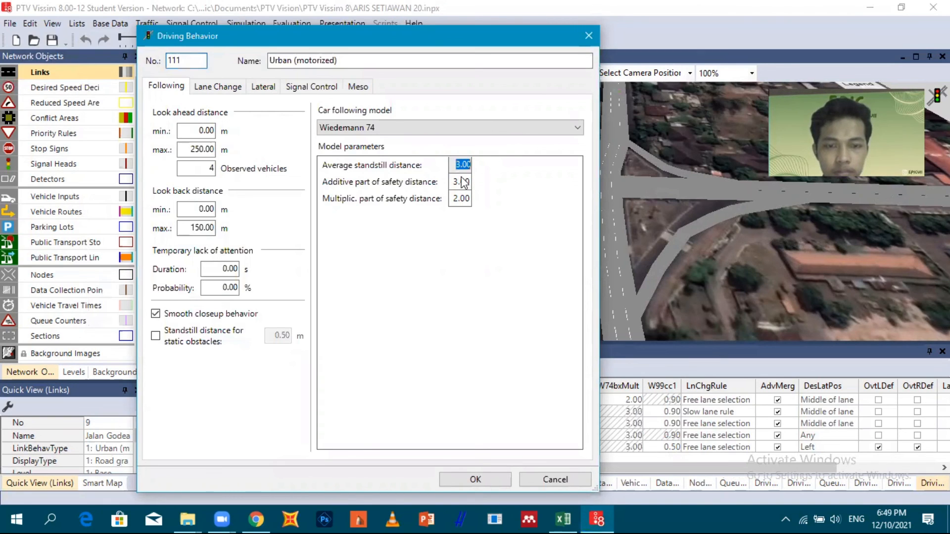
text(1)
click(463, 182)
text(1)
click(458, 198)
text(1)
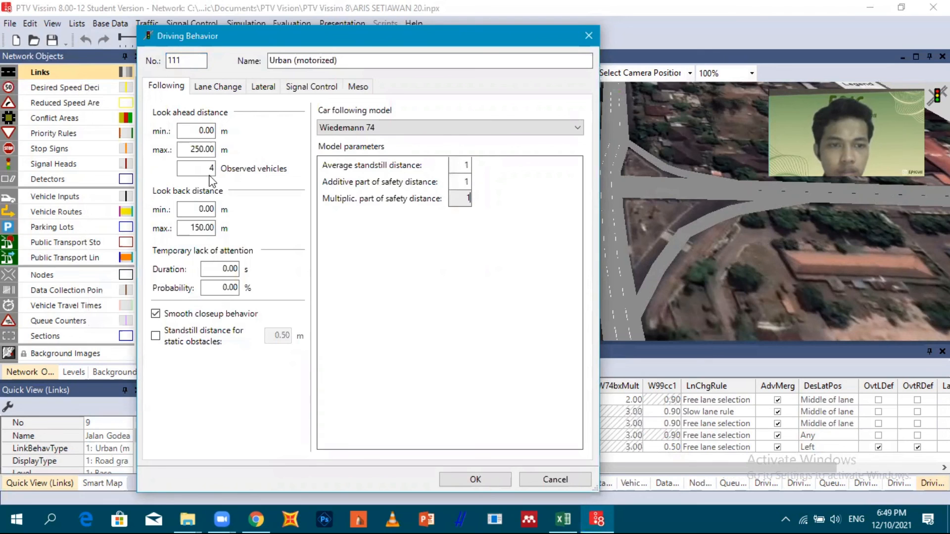
click(210, 210)
click(210, 170)
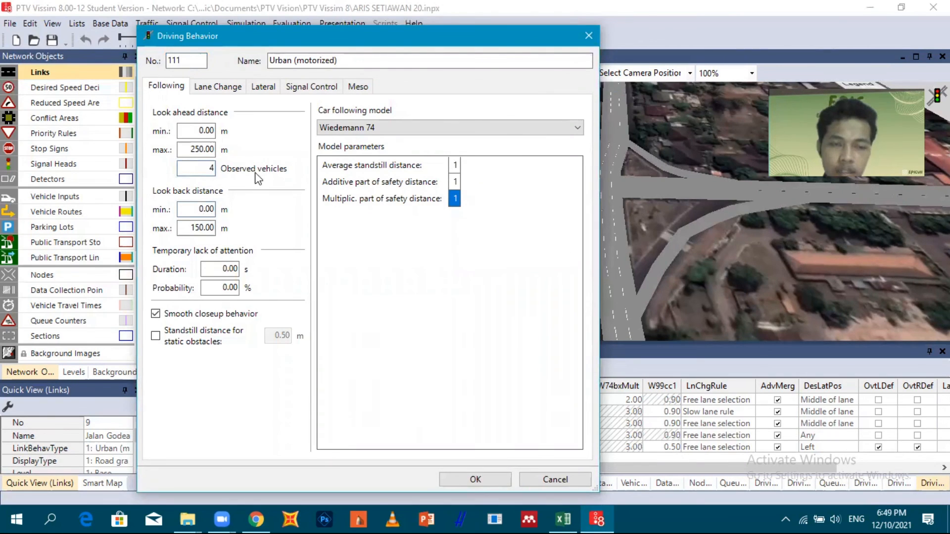
Set the lateral behavior's desired position at free flow to Any and allow overtaking on the same lane on both left and right
click(220, 91)
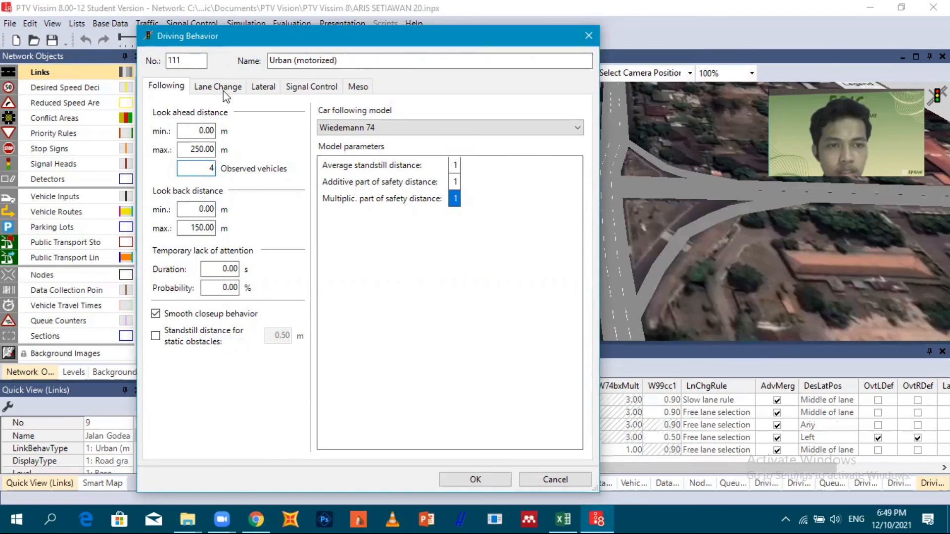
click(267, 87)
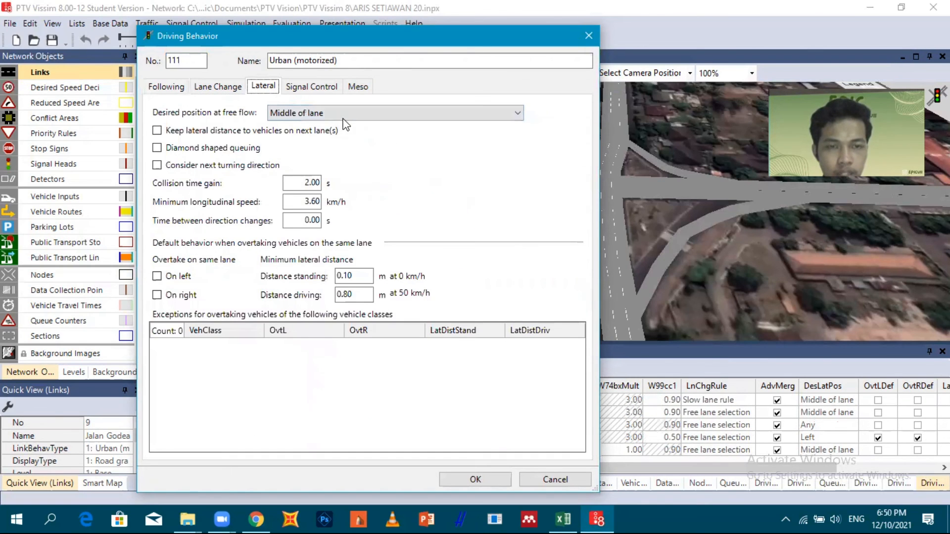
click(345, 115)
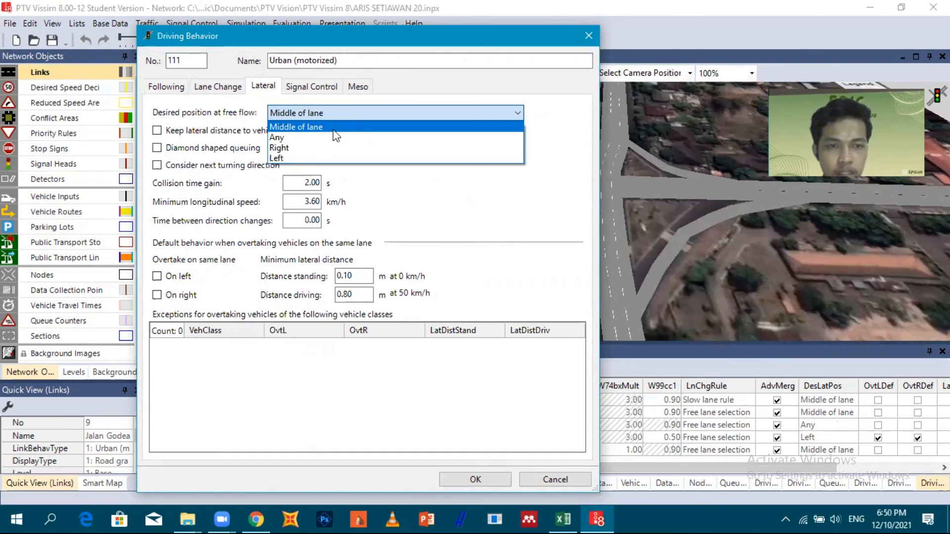
click(301, 140)
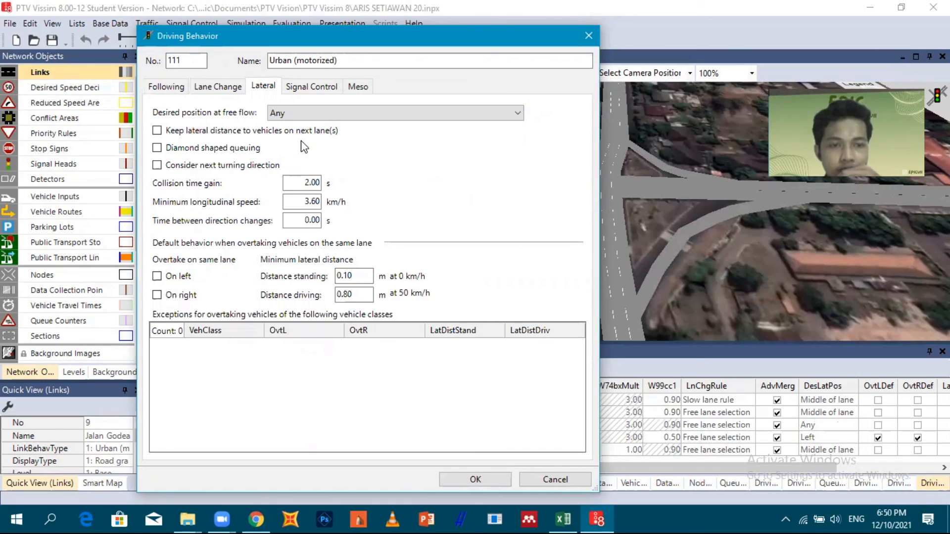
click(157, 276)
click(157, 294)
click(352, 280)
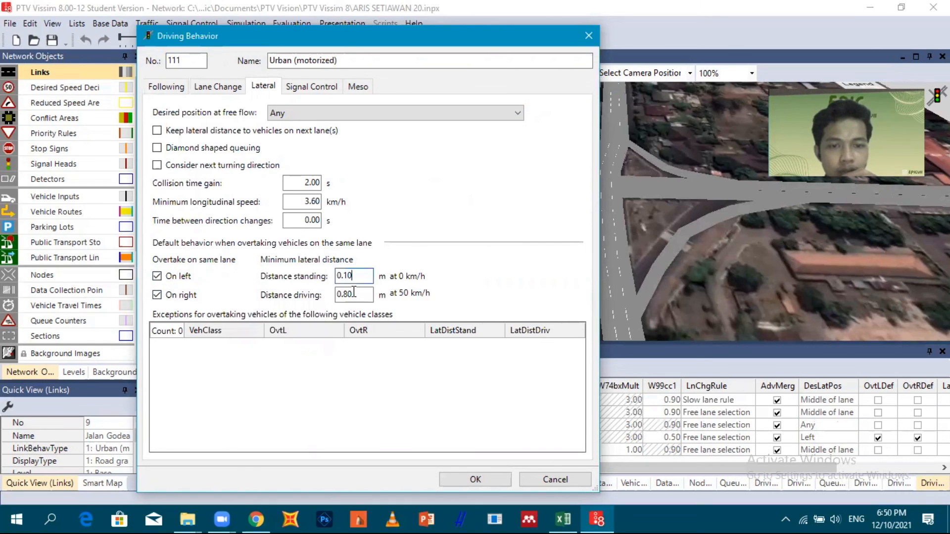
click(476, 479)
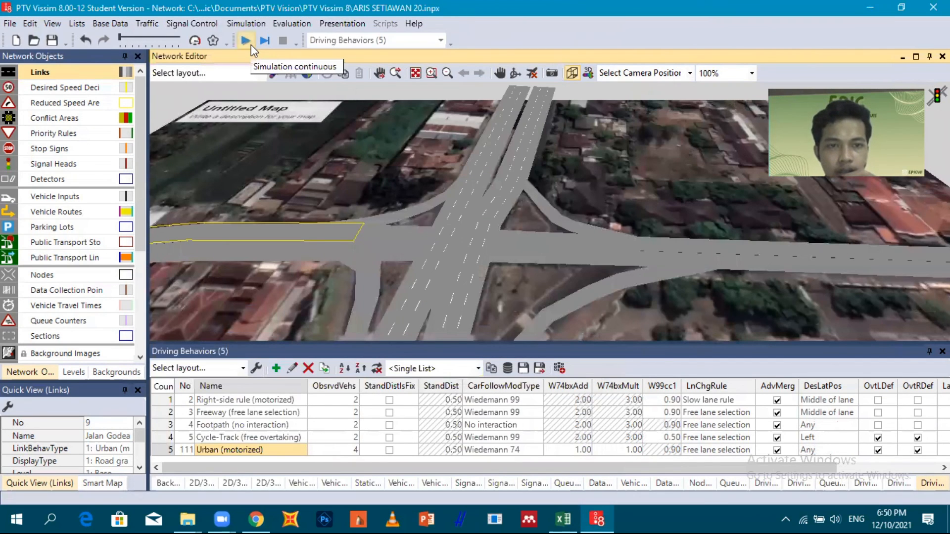
Run the continuous simulation, inspect the traffic on the intersection approaches in 3D, and stop the run
click(250, 45)
click(424, 302)
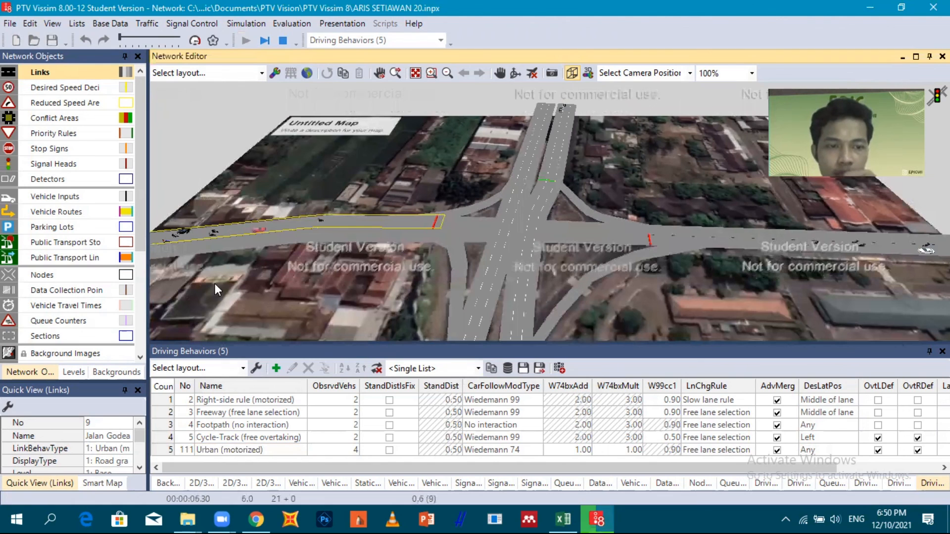
drag(324, 316, 298, 275)
scroll(242, 279, up, 2)
drag(356, 288, 361, 305)
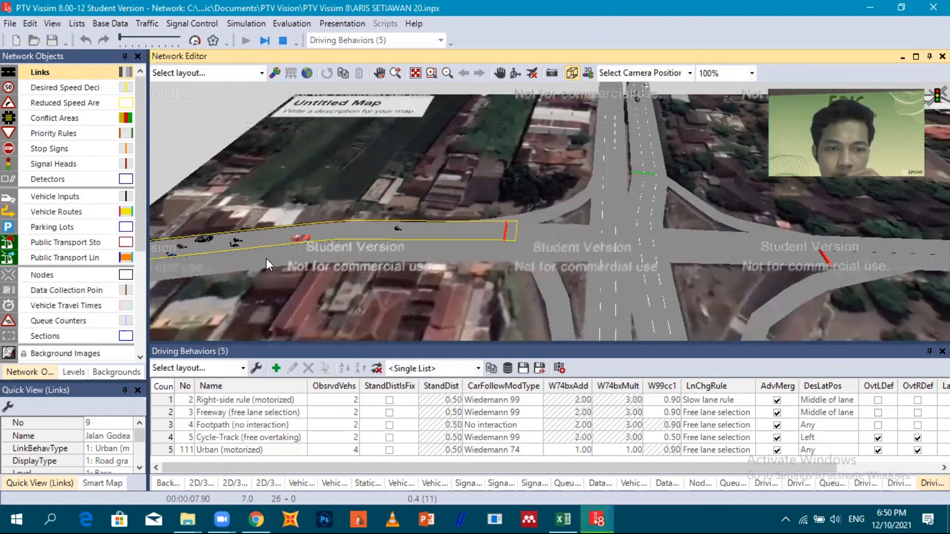
scroll(357, 309, down, 2)
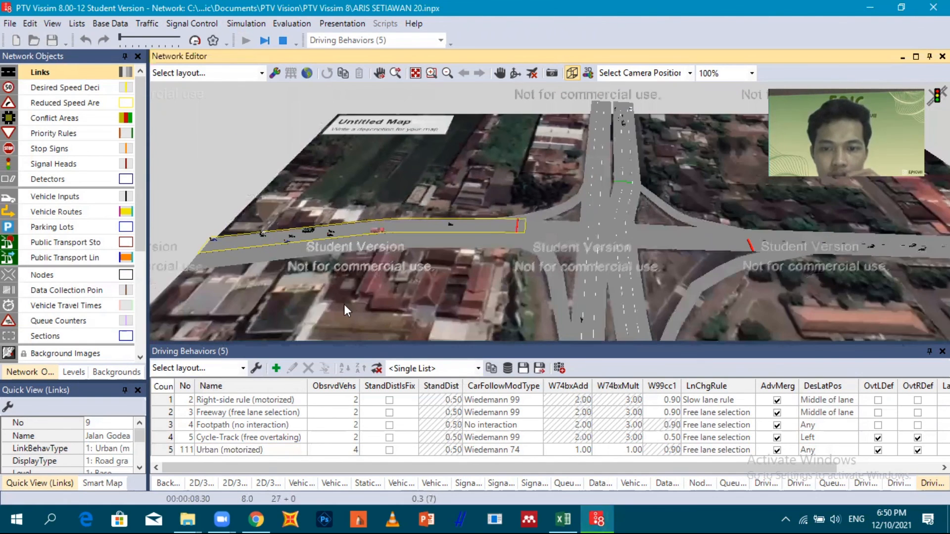
drag(304, 289, 280, 277)
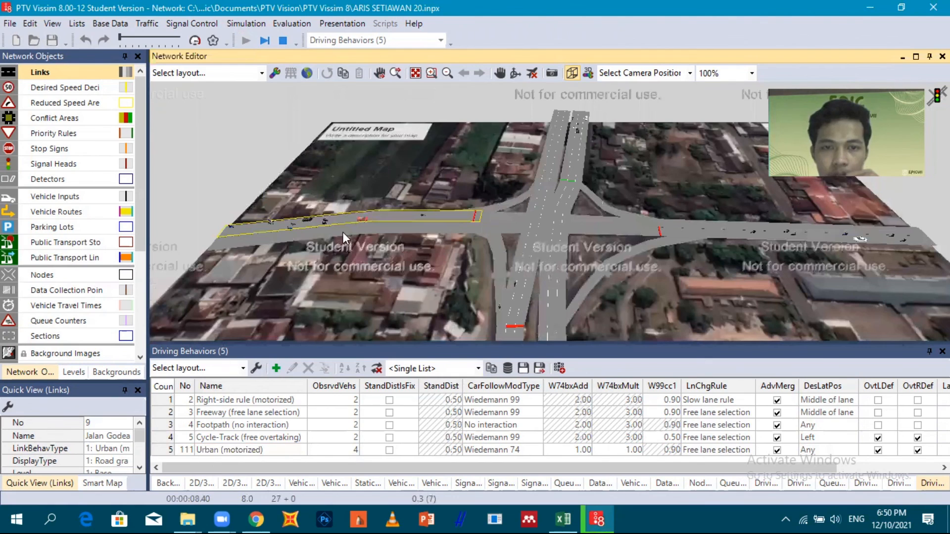
click(283, 40)
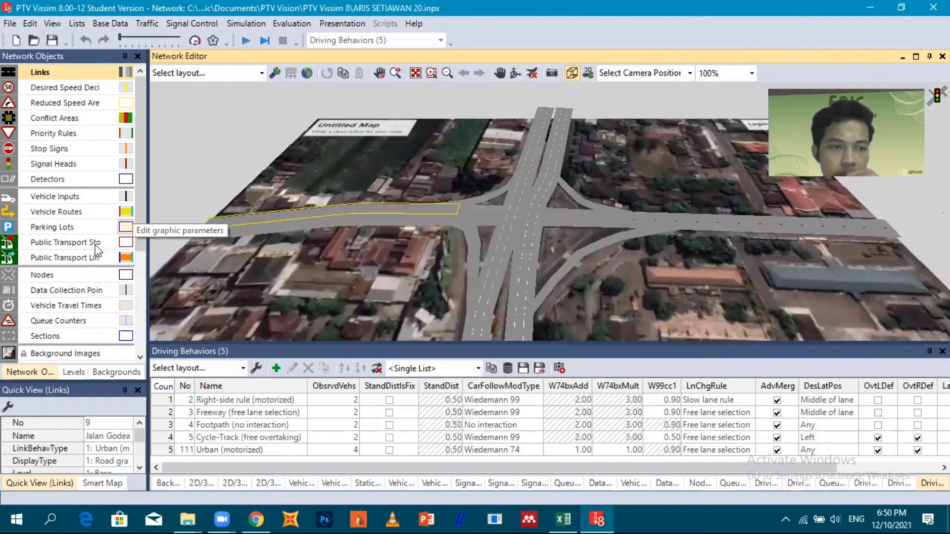
Open the Queue Results list of the evaluation
click(280, 26)
click(281, 25)
click(281, 25)
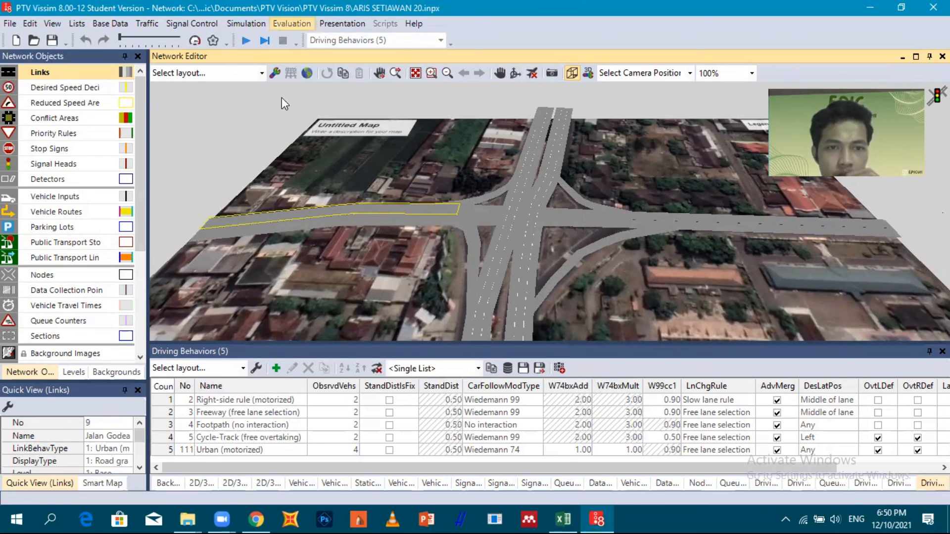
mouse_move(388, 111)
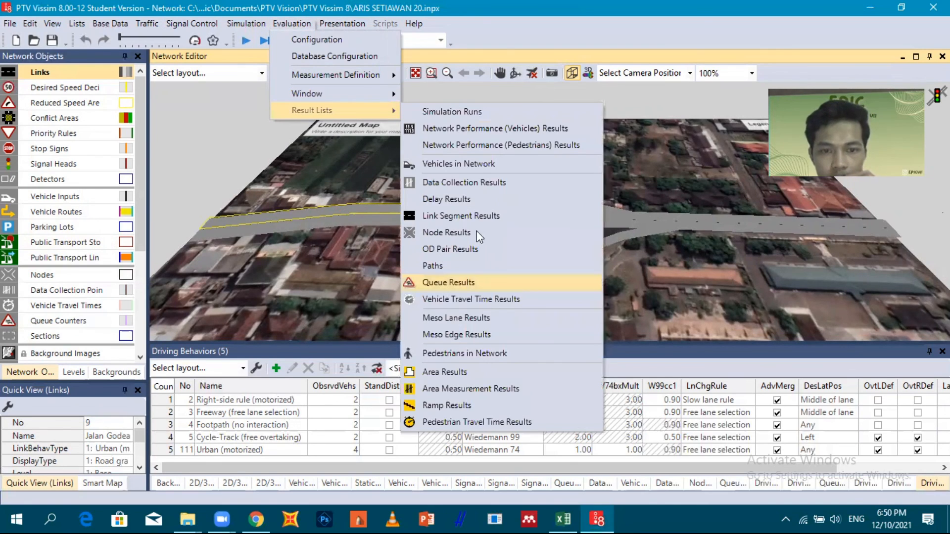
click(462, 282)
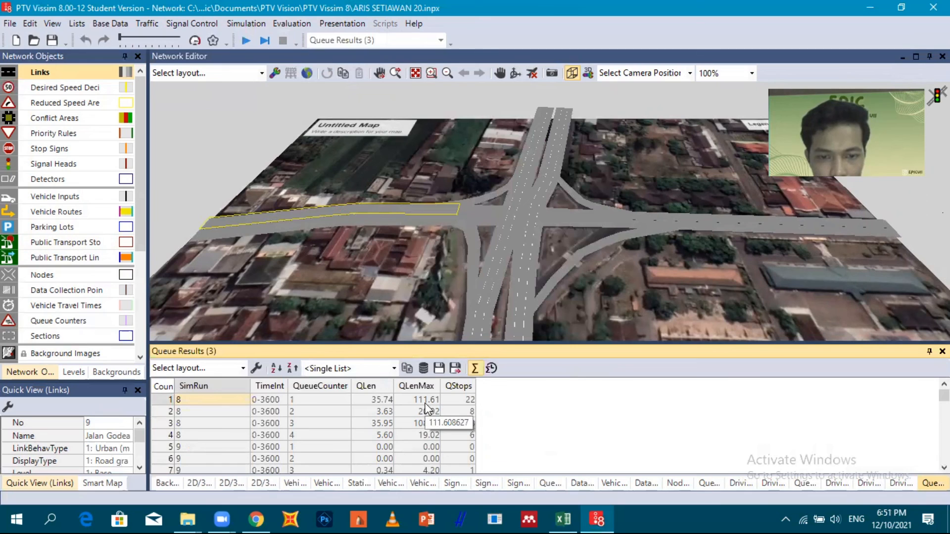
Examine the average queue length, maximum queue length and queue stops of each queue counter across the simulation runs
scroll(426, 410, down, 5)
scroll(430, 470, down, 10)
scroll(433, 472, down, 3)
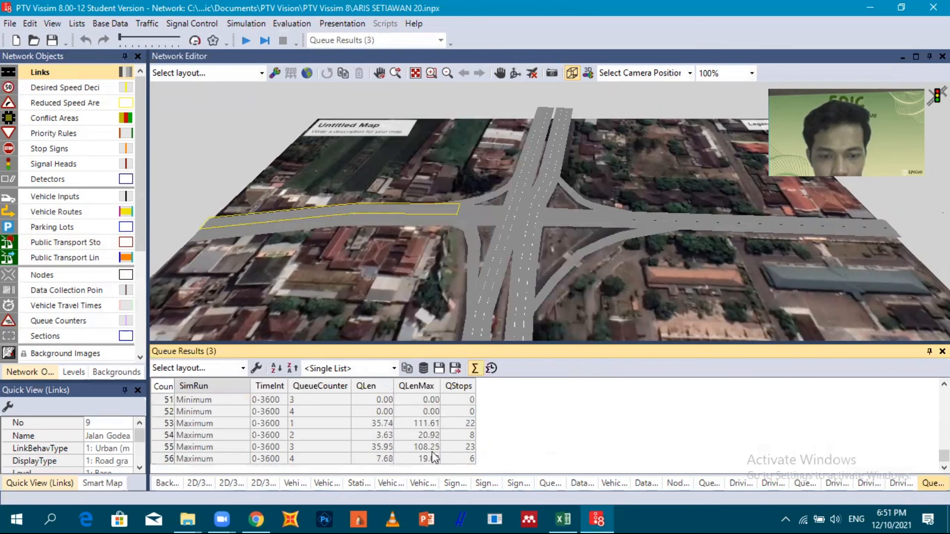
scroll(430, 412, up, 17)
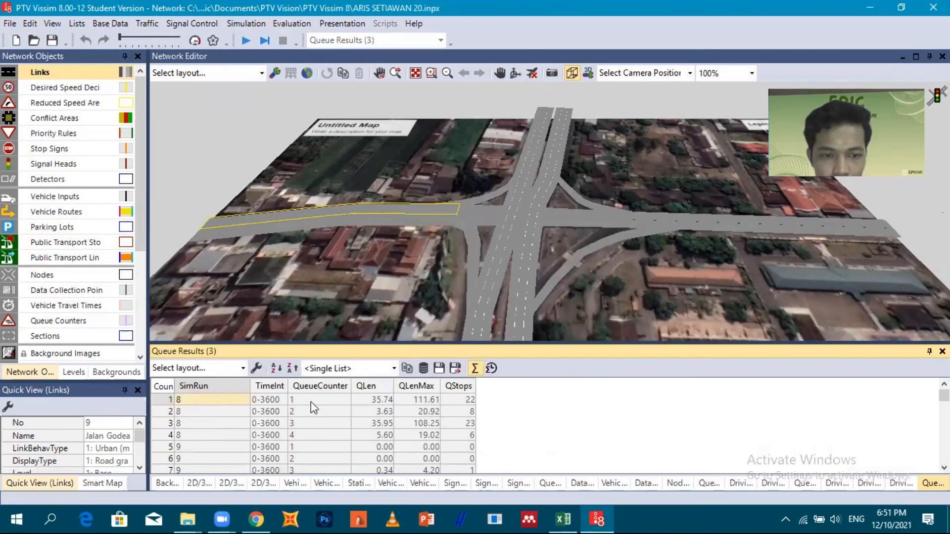
click(311, 402)
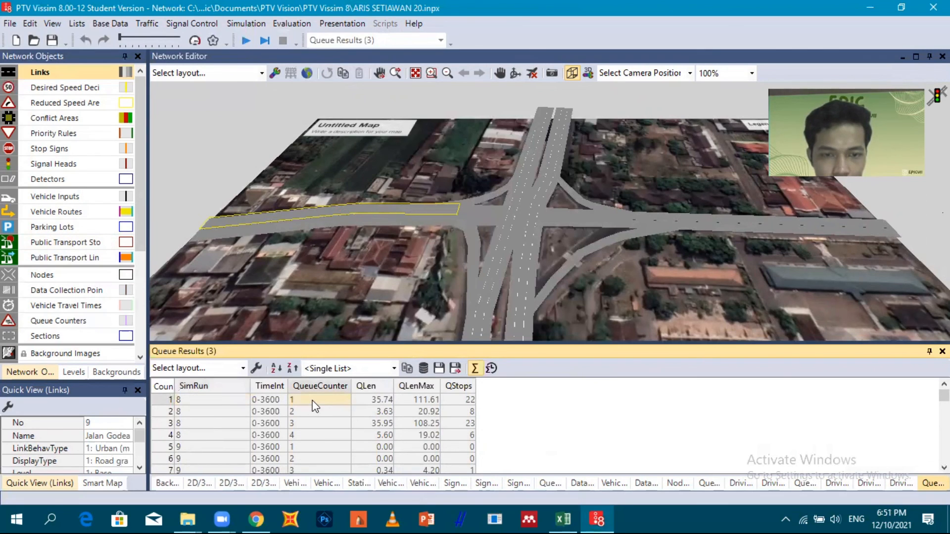
click(456, 207)
scroll(418, 216, up, 1)
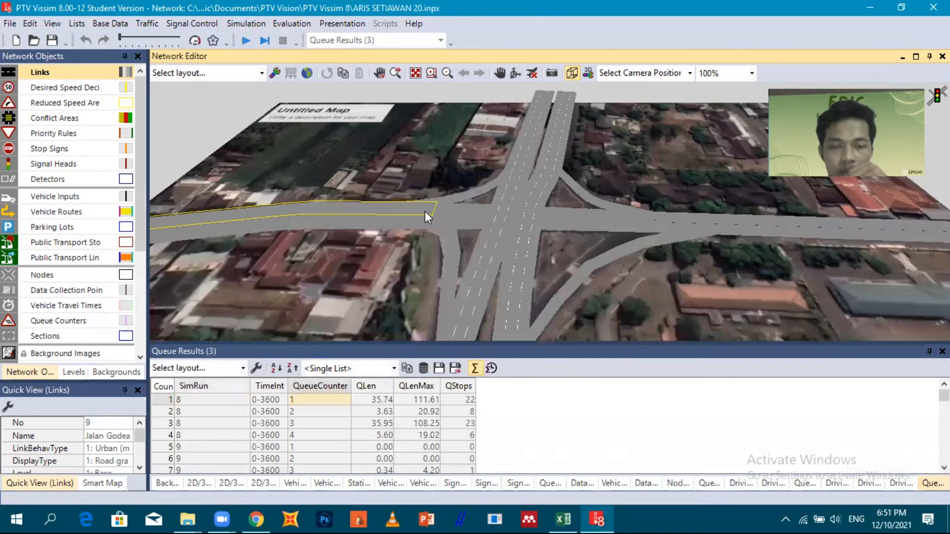
scroll(442, 414, down, 5)
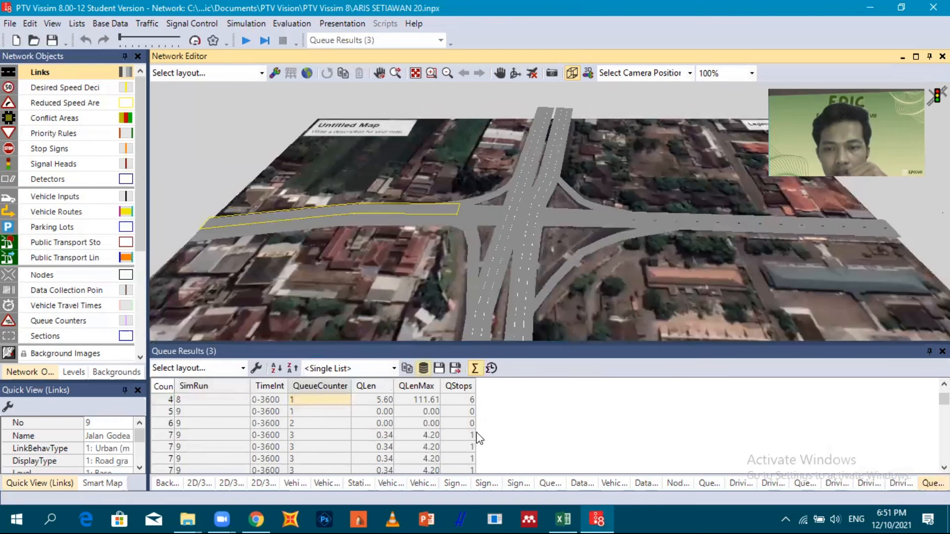
click(556, 431)
scroll(450, 447, down, 5)
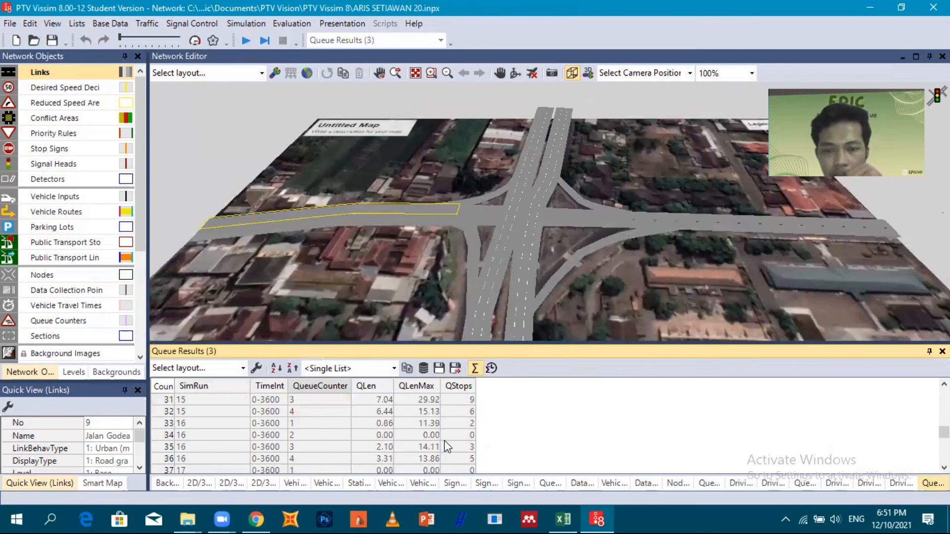
scroll(444, 440, down, 5)
scroll(449, 445, up, 10)
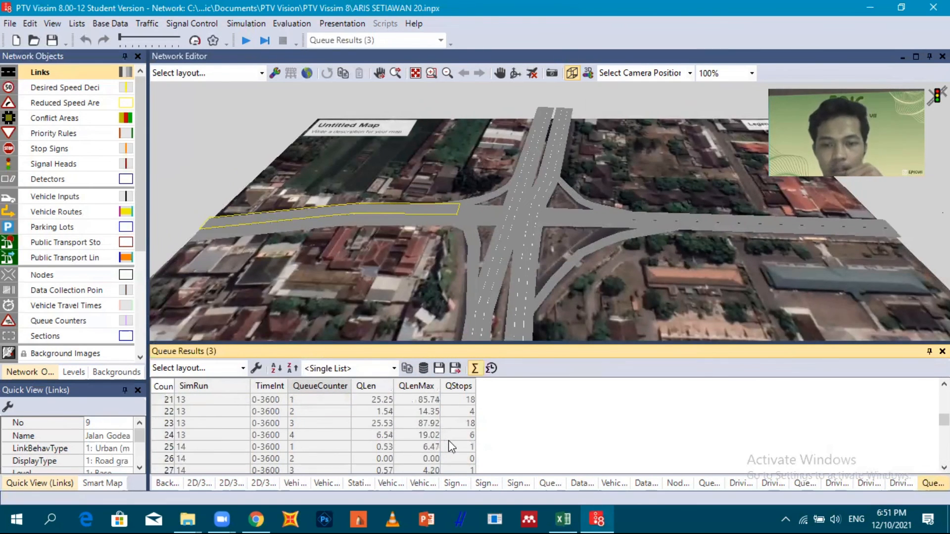
scroll(448, 440, up, 7)
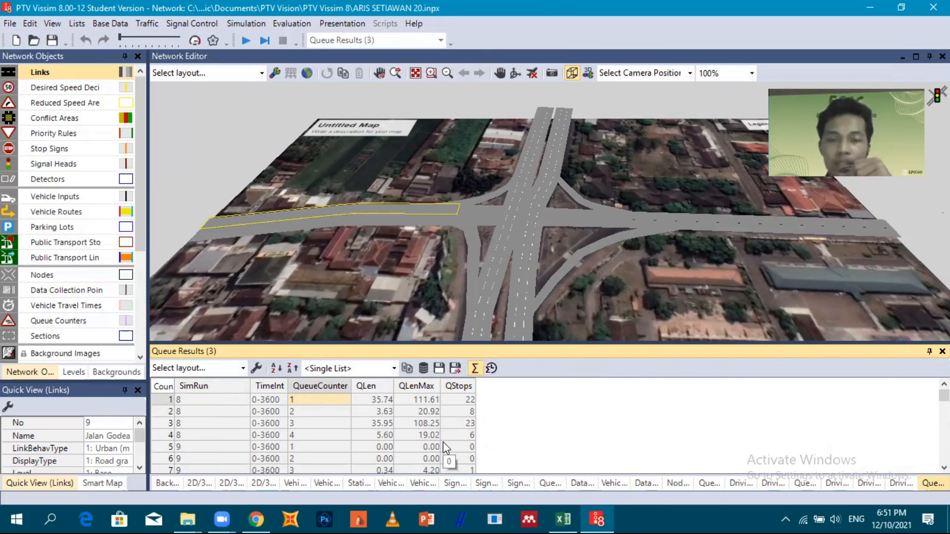
scroll(390, 275, up, 1)
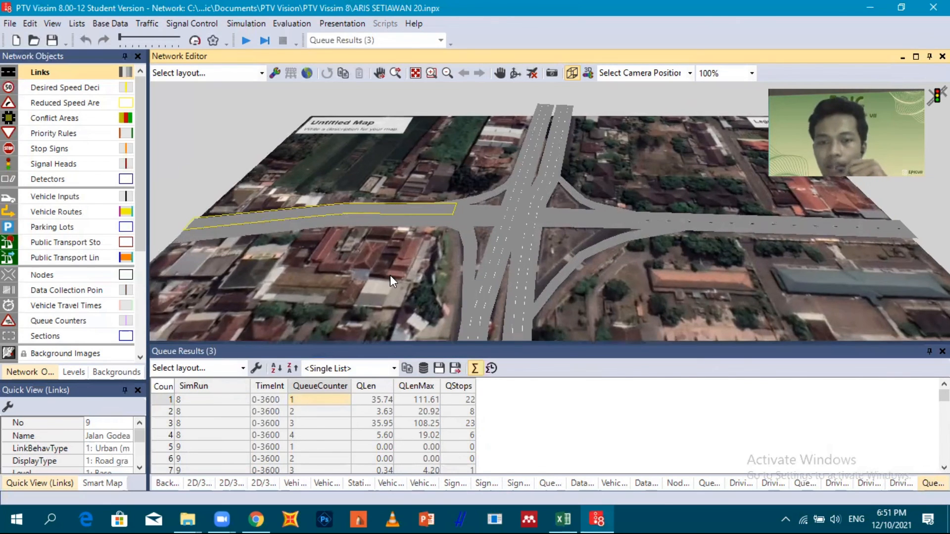
scroll(459, 293, down, 1)
drag(346, 270, 432, 274)
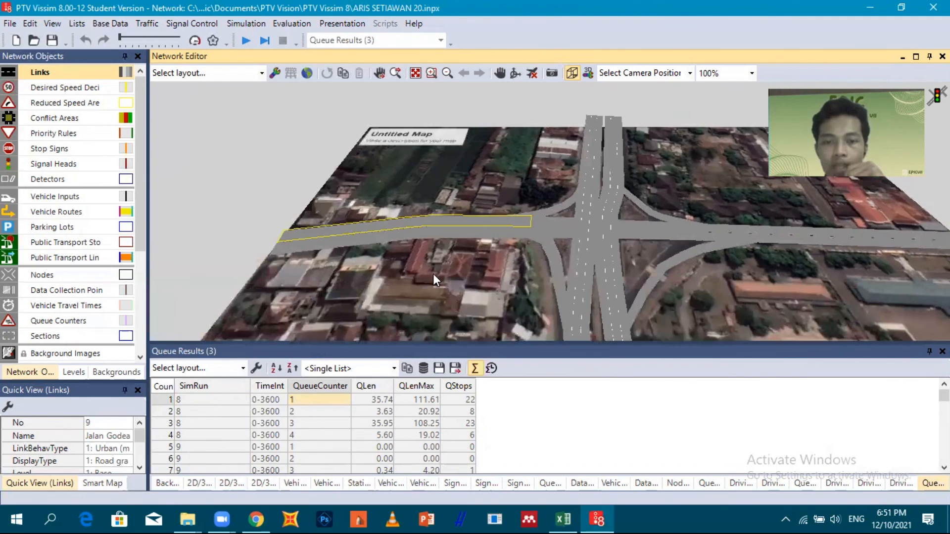
scroll(610, 295, down, 1)
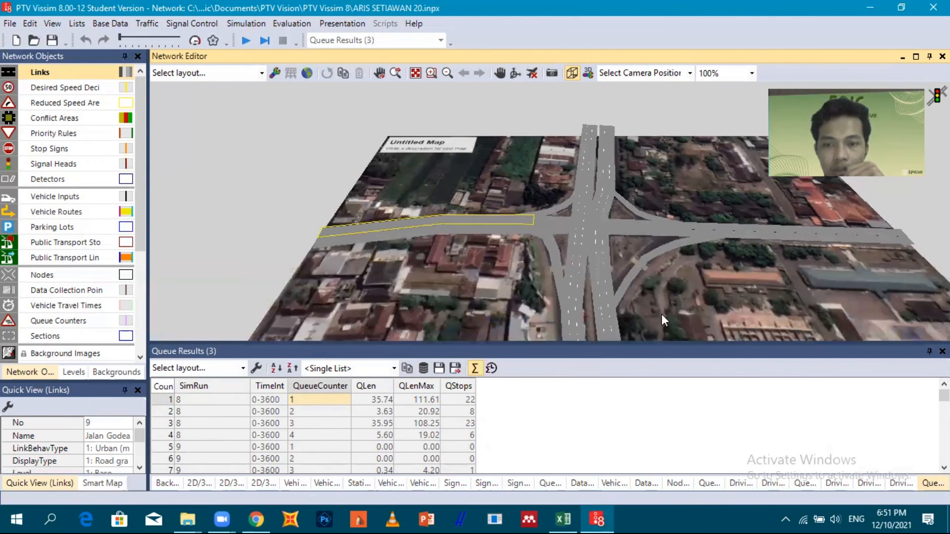
scroll(677, 313, down, 1)
scroll(694, 328, down, 1)
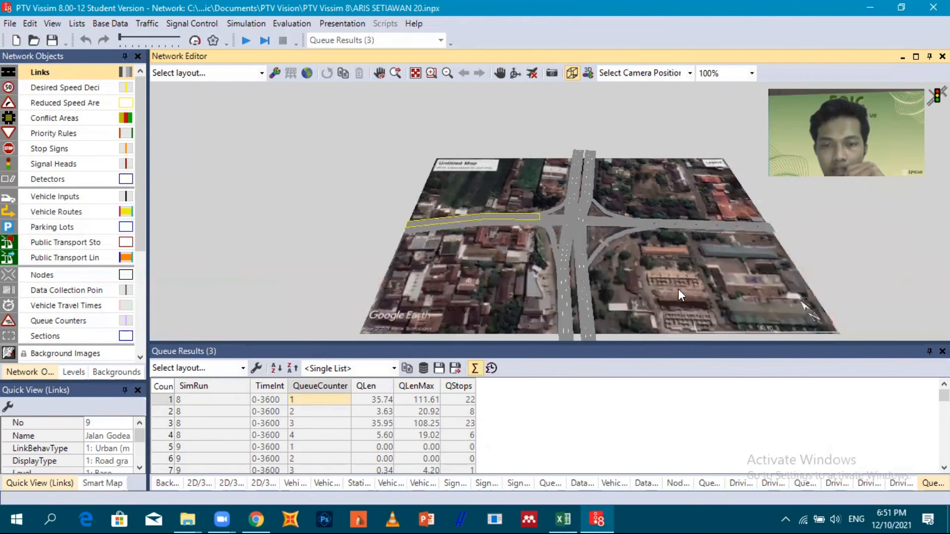
scroll(678, 289, down, 2)
scroll(600, 272, up, 3)
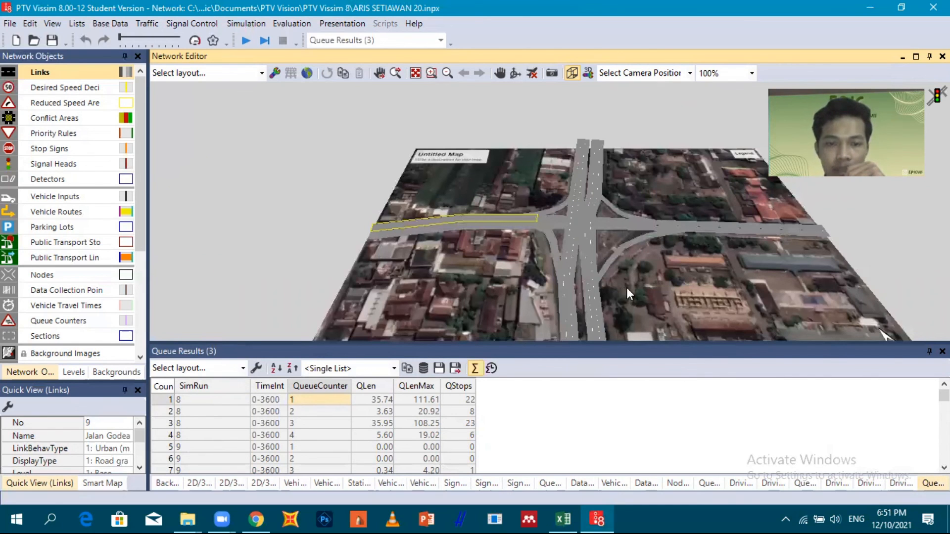
scroll(626, 287, up, 1)
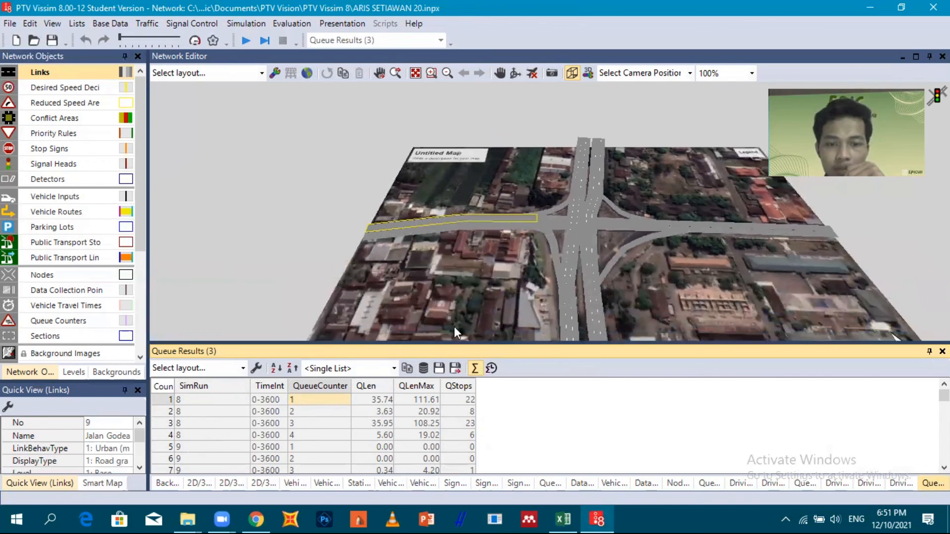
scroll(499, 279, up, 1)
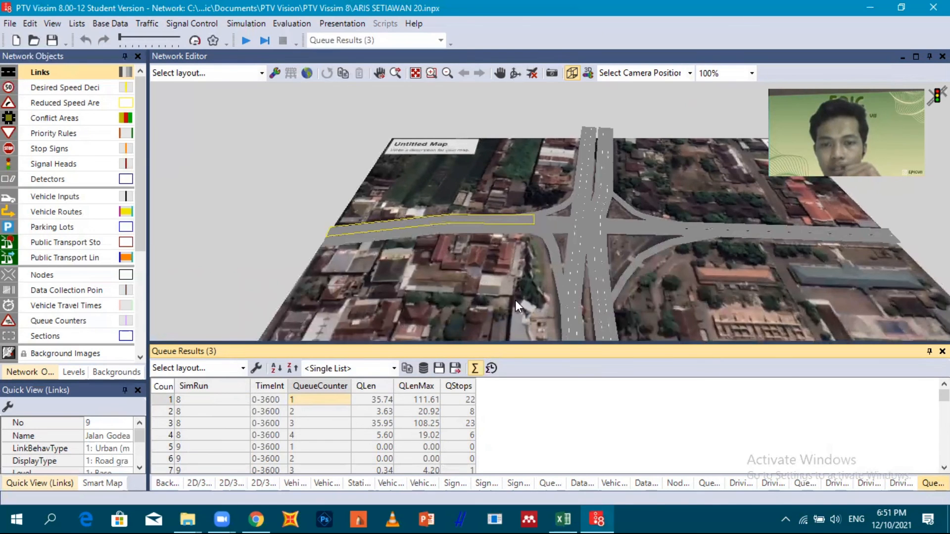
scroll(512, 301, down, 1)
scroll(508, 309, down, 1)
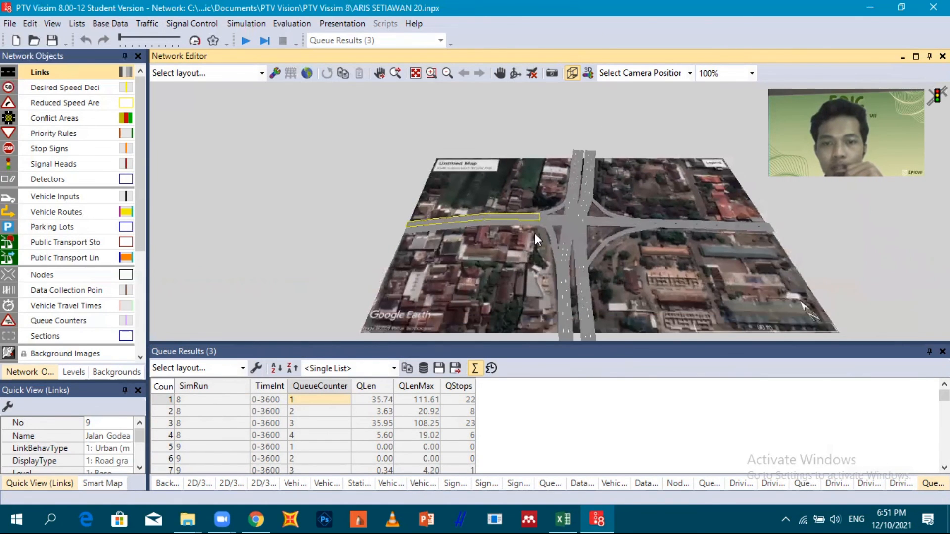
scroll(538, 239, down, 1)
scroll(537, 235, up, 1)
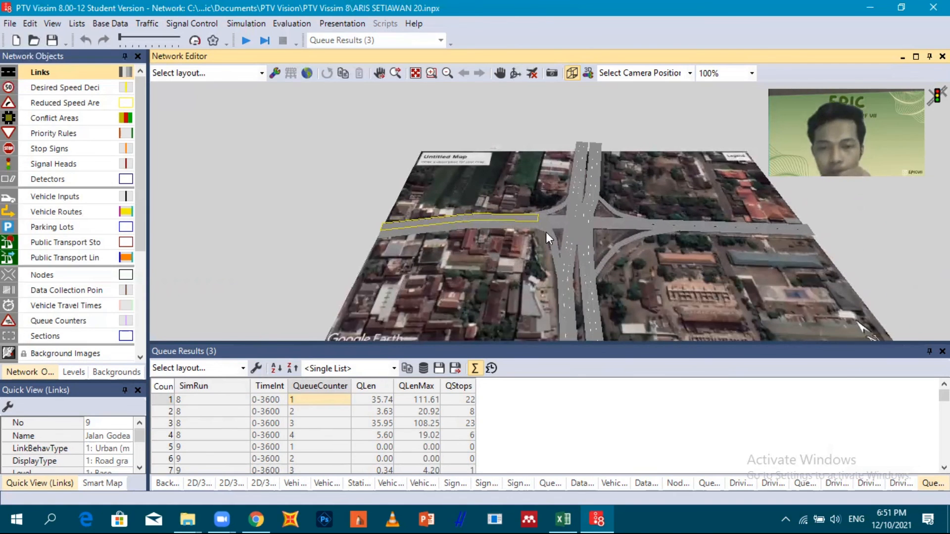
scroll(536, 259, down, 1)
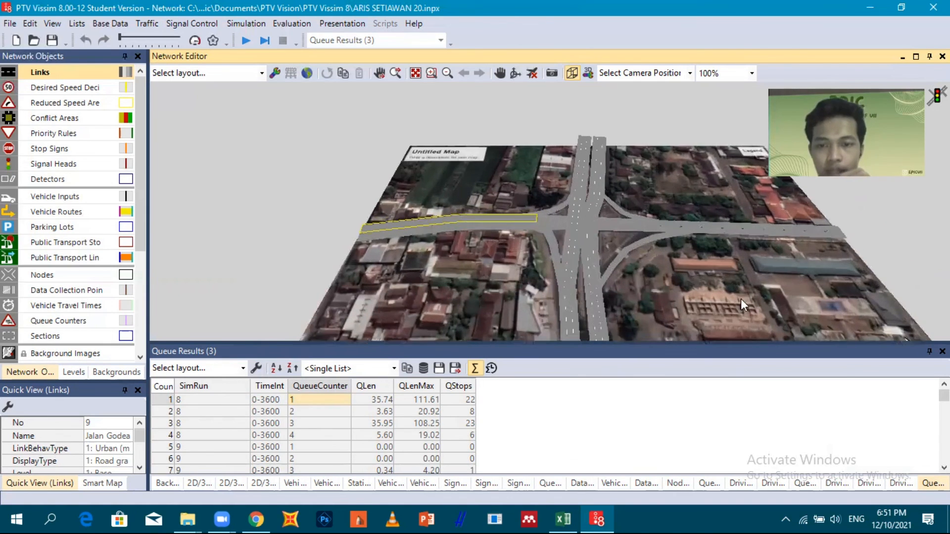
scroll(633, 280, down, 1)
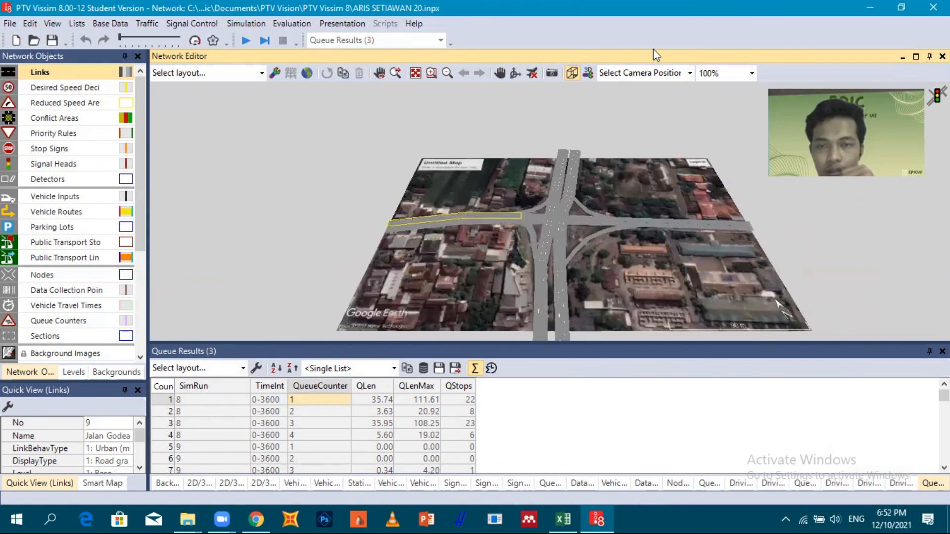